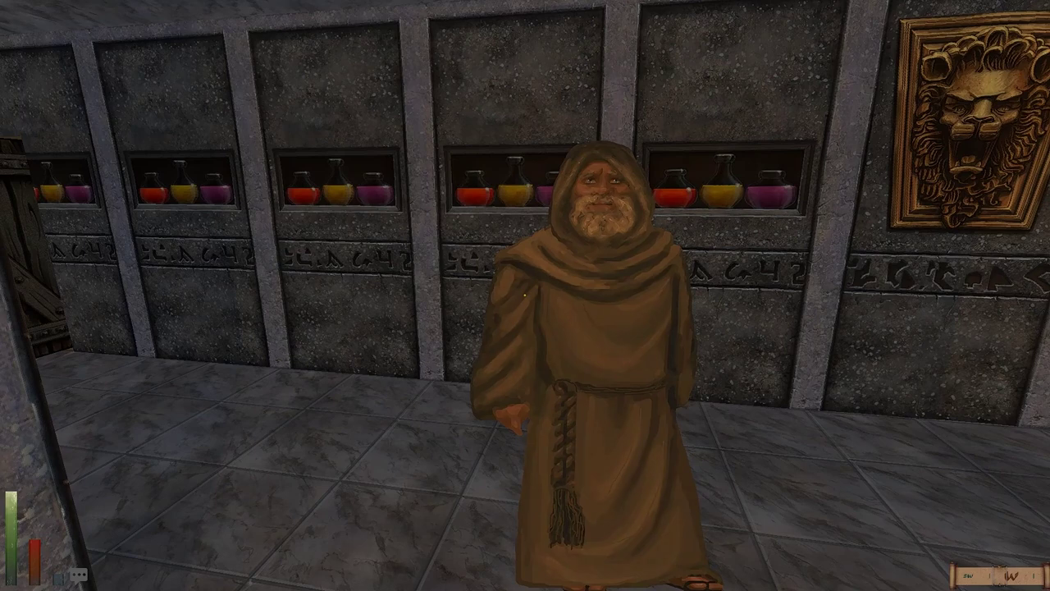
# Step: Review the character sheet and read through the active quests log
pyautogui.press('F5')
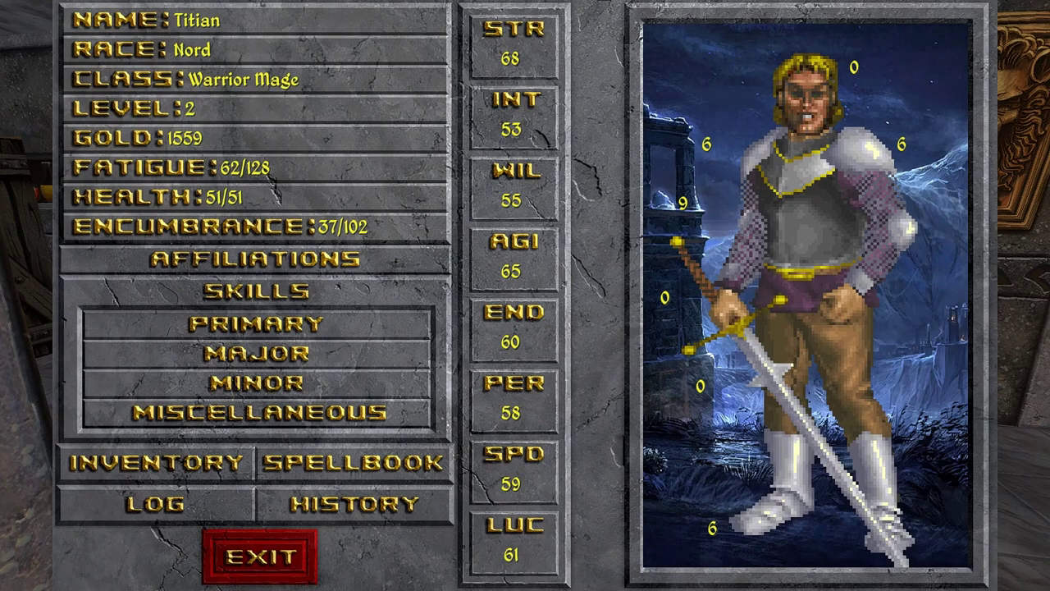
pyautogui.press('l')
pyautogui.press('Down')
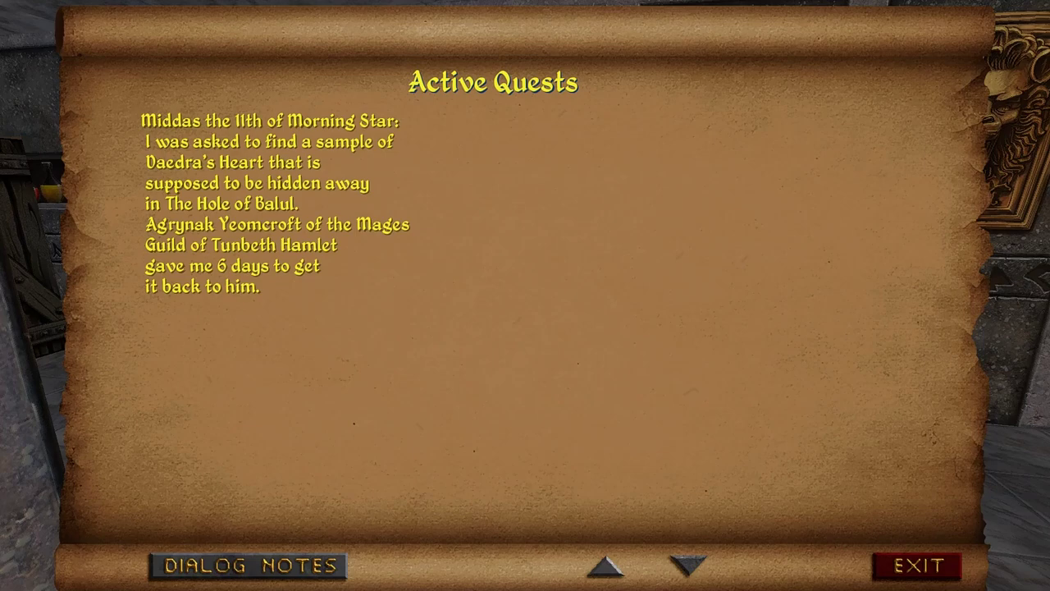
pyautogui.press('Escape')
pyautogui.press('Escape')
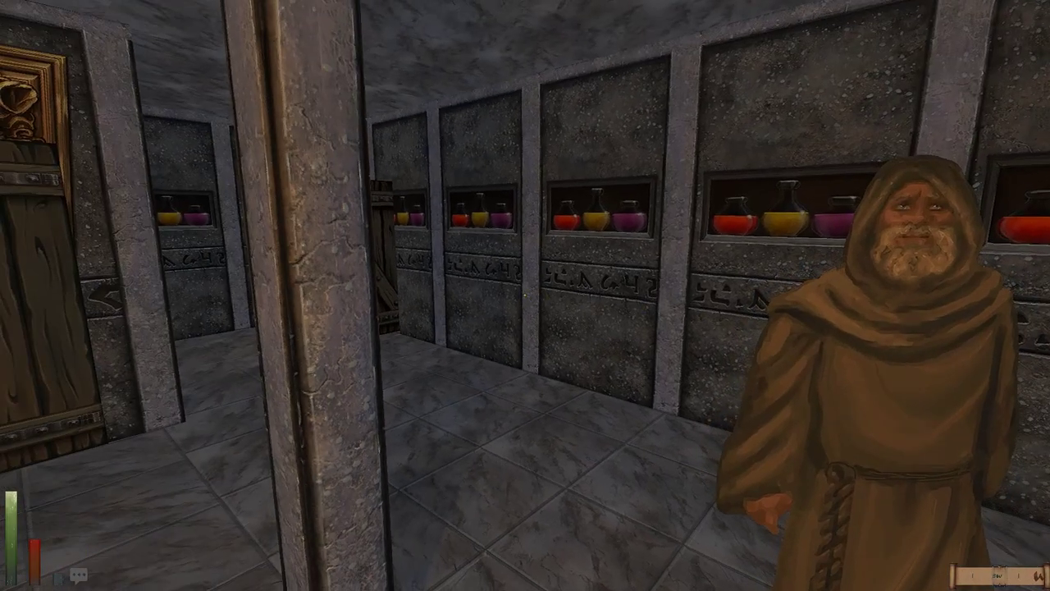
# Step: Browse the inventory's magic items and wagon, then head outside into the snowy town
pyautogui.press('F5')
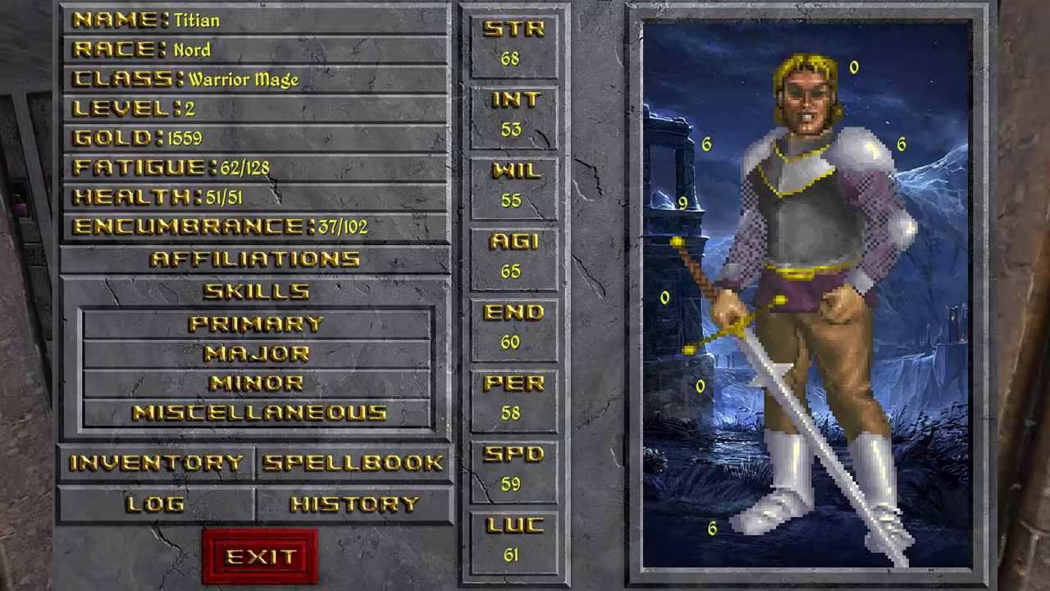
pyautogui.press('F6')
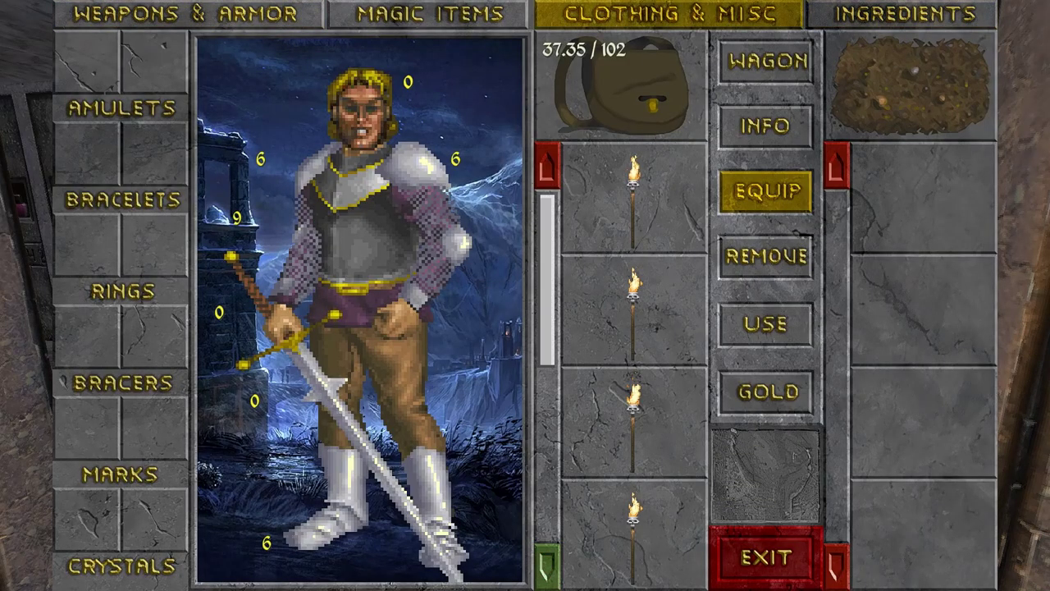
pyautogui.scroll(-5, 631, 369)
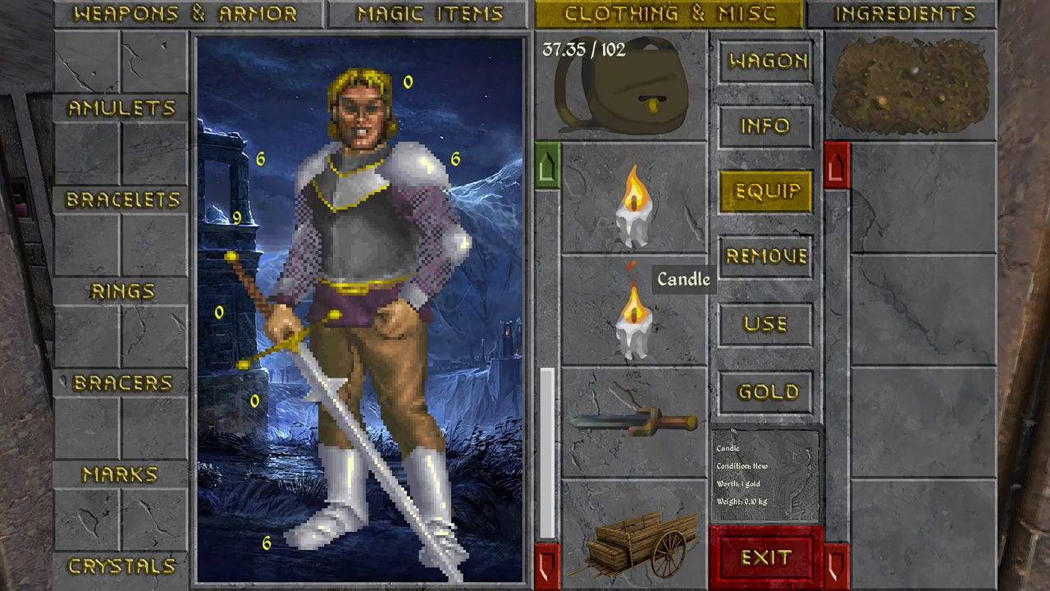
pyautogui.click(430, 13)
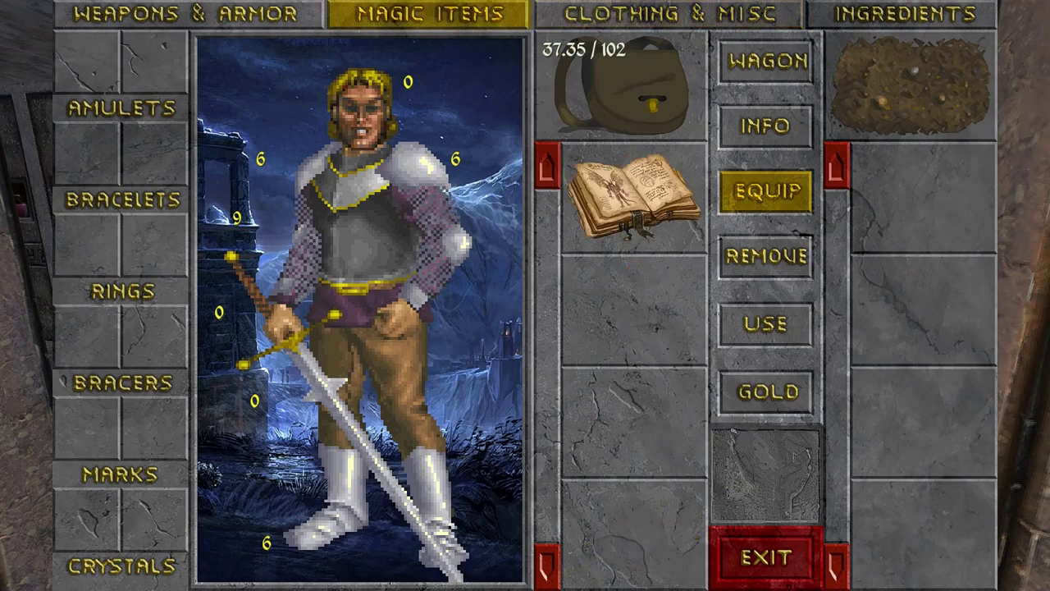
pyautogui.press('w')
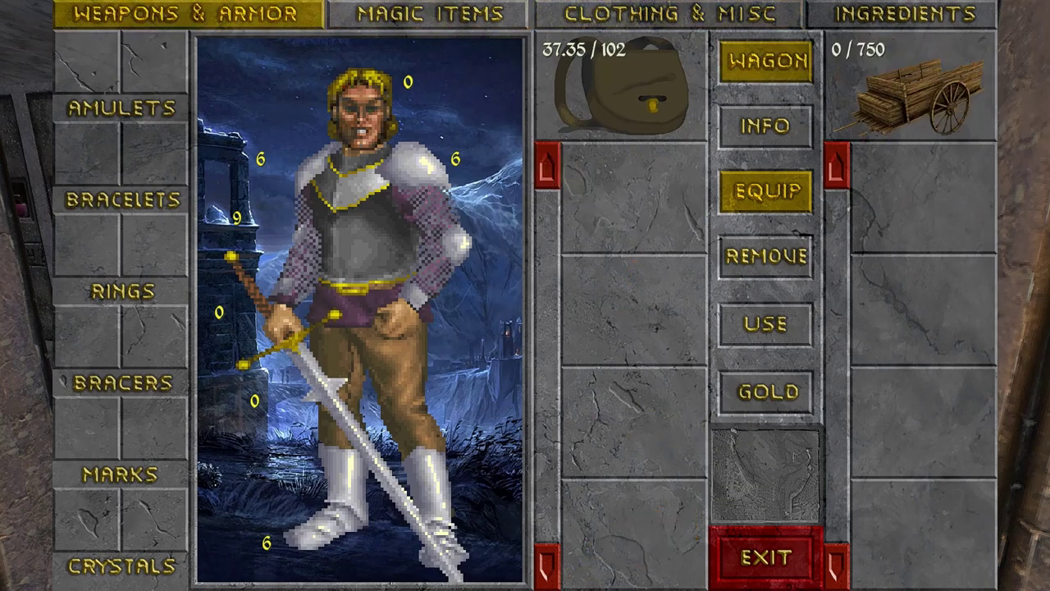
pyautogui.press('F5')
pyautogui.press('Escape')
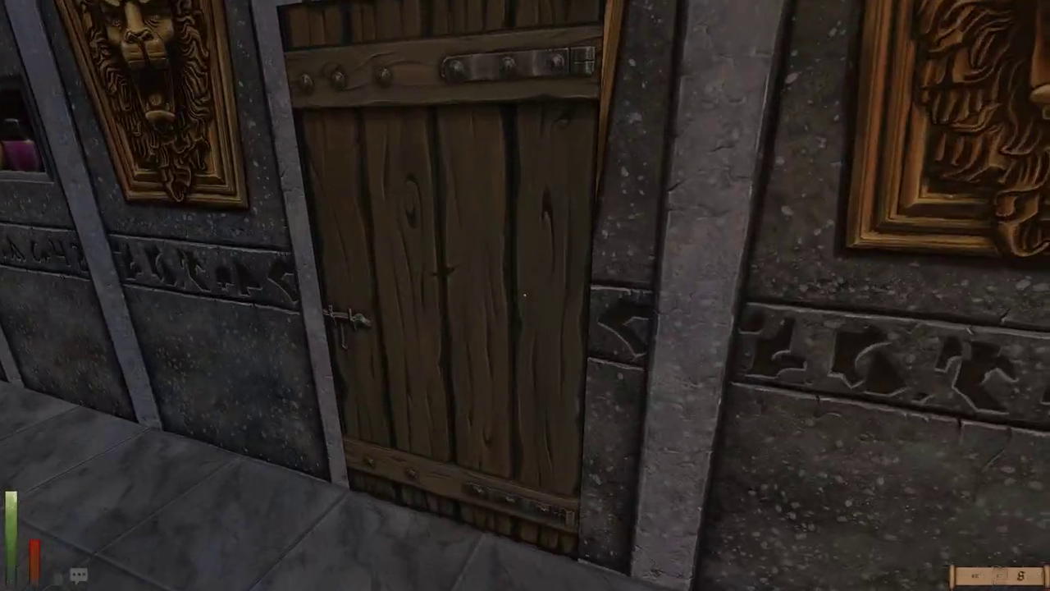
pyautogui.click(525, 296)
pyautogui.press('w')
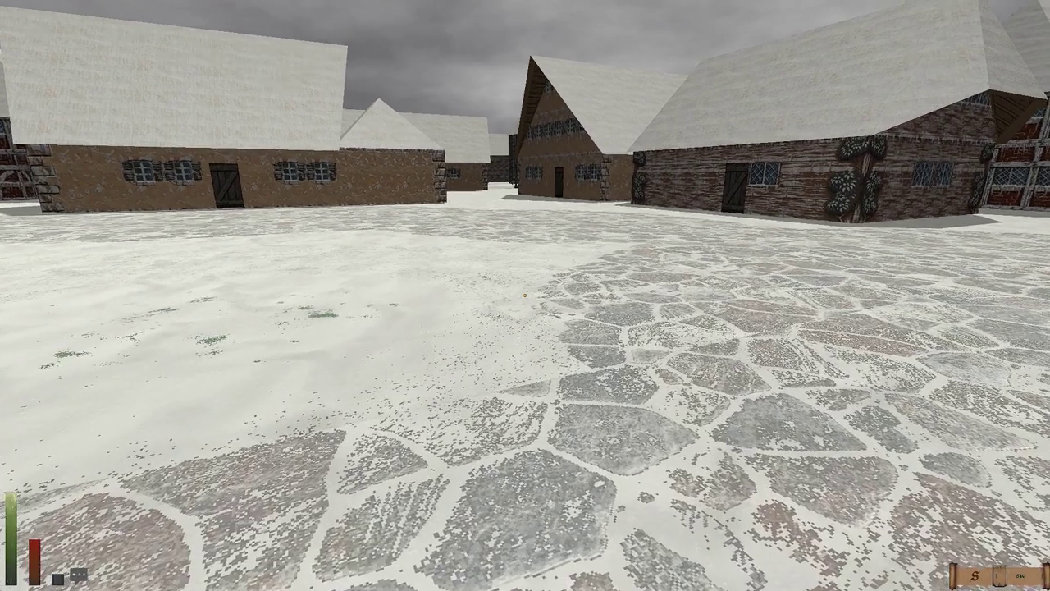
# Step: Look around town, peek at the travel map, and reread the inventory and quest log
pyautogui.press('a')
pyautogui.press('v')
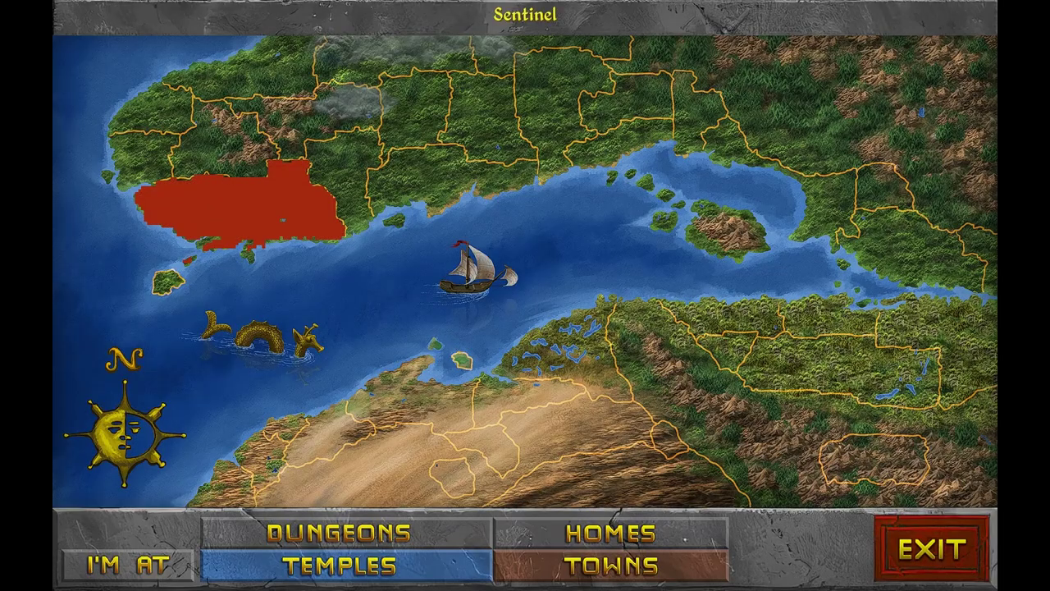
pyautogui.press('Escape')
pyautogui.press('F5')
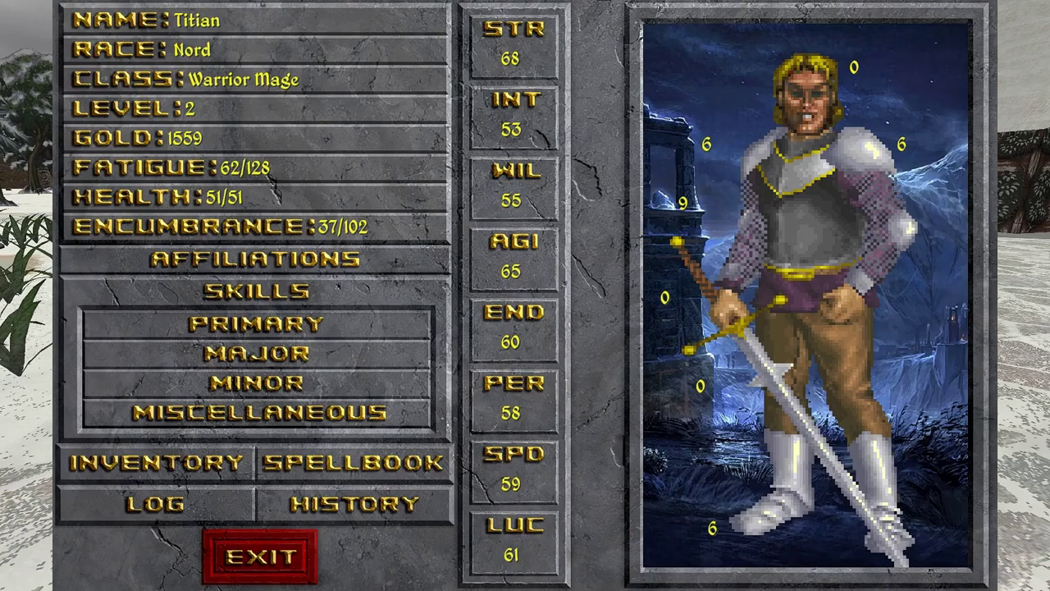
pyautogui.press('F6')
pyautogui.press('F5')
pyautogui.press('l')
pyautogui.press('Down')
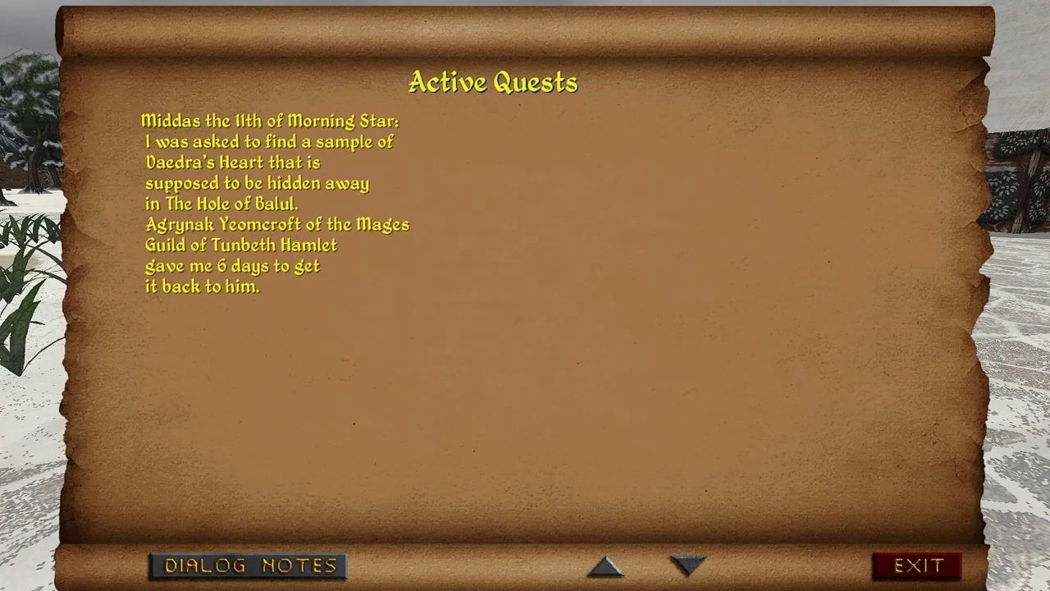
pyautogui.press('Escape')
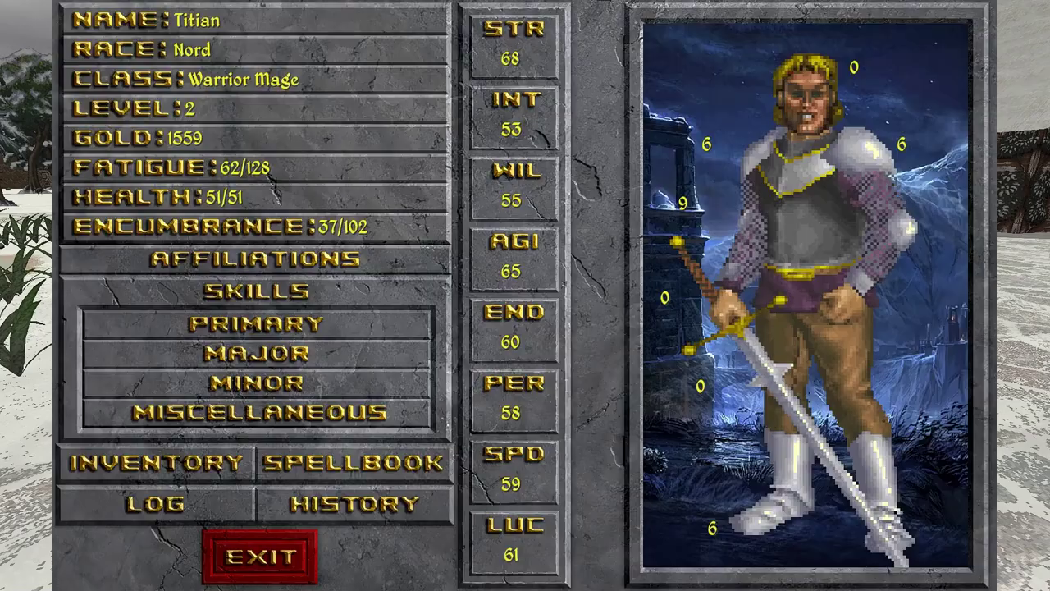
pyautogui.press('Escape')
# Step: Find The Hole of Balul on the Daggerfall map and fast travel there
pyautogui.press('v')
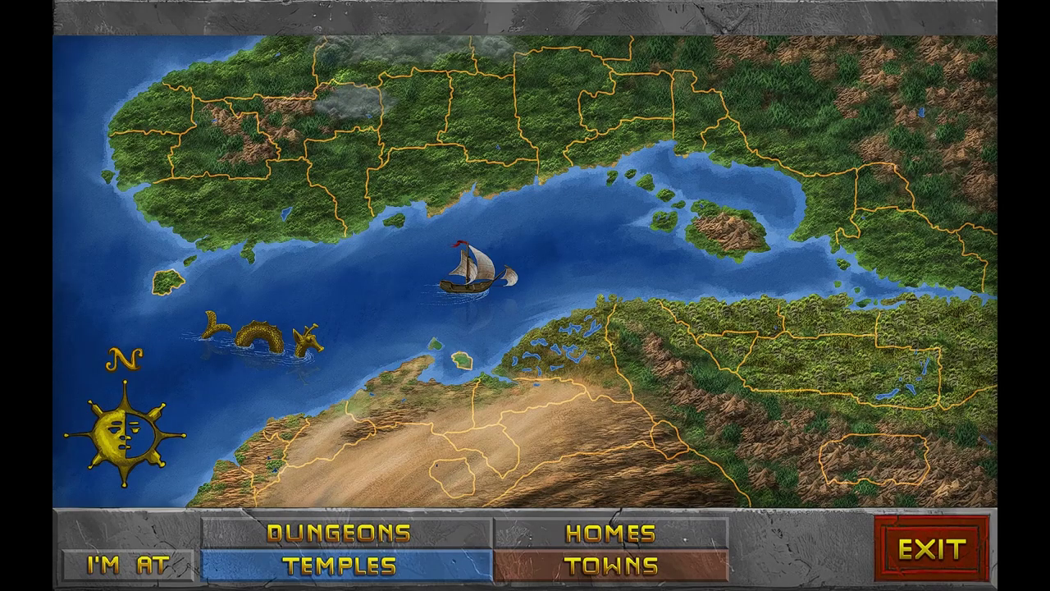
pyautogui.click(238, 205)
pyautogui.press('f')
pyautogui.write('the hole')
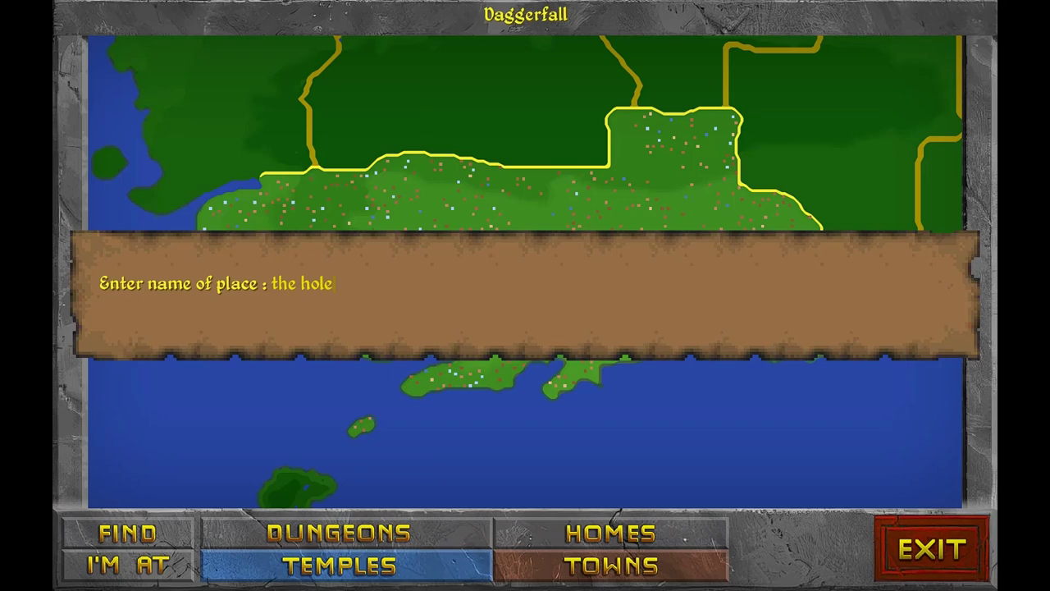
pyautogui.press('Return')
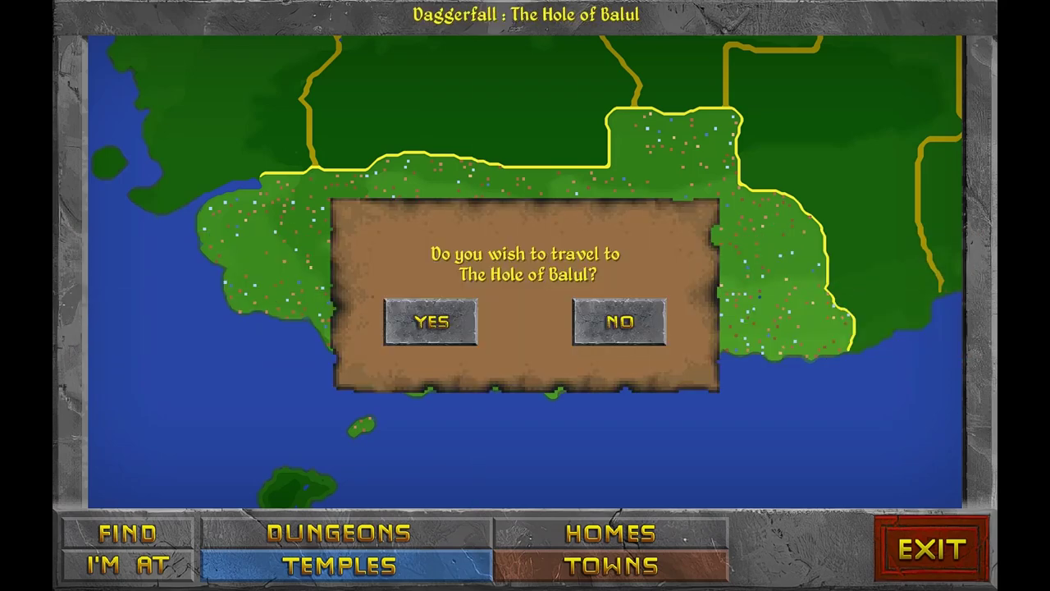
pyautogui.press('y')
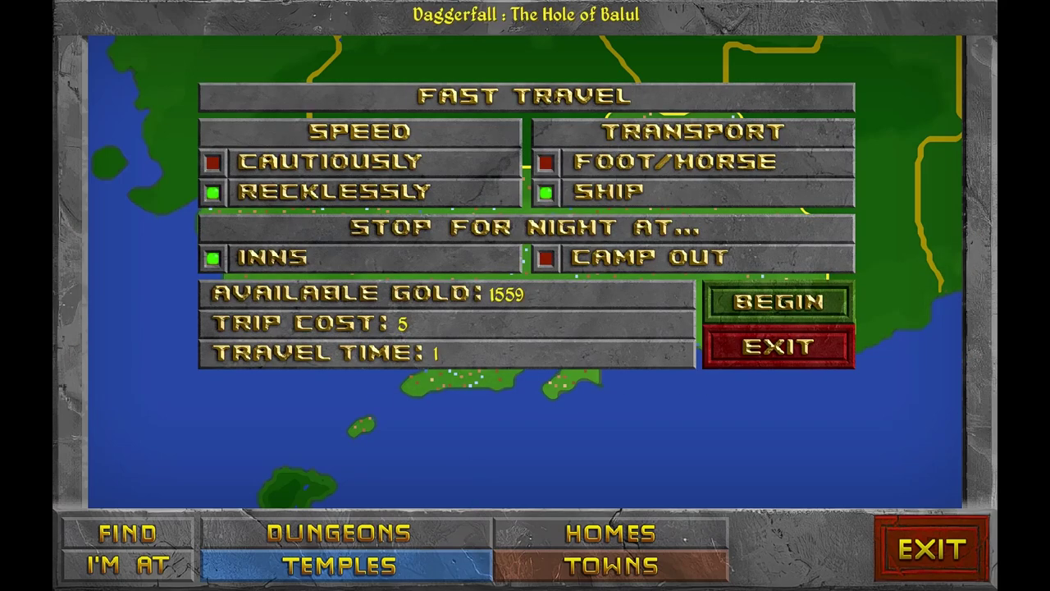
pyautogui.press('Return')
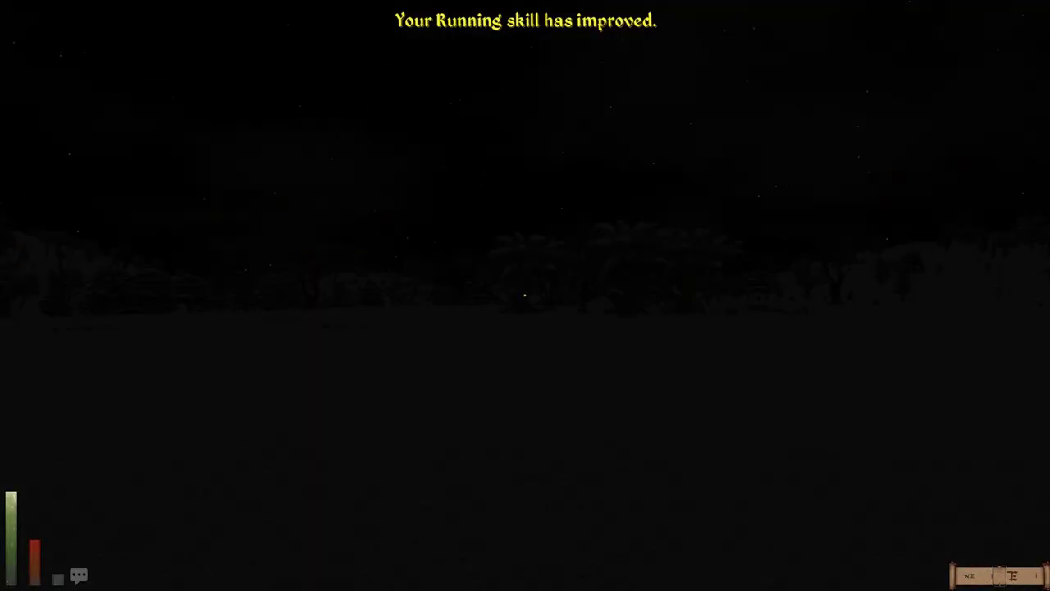
# Step: Survey the night landscape, mount the horse and ride toward the trees
pyautogui.moveTo(525, 296); pyautogui.dragTo(739, 279)
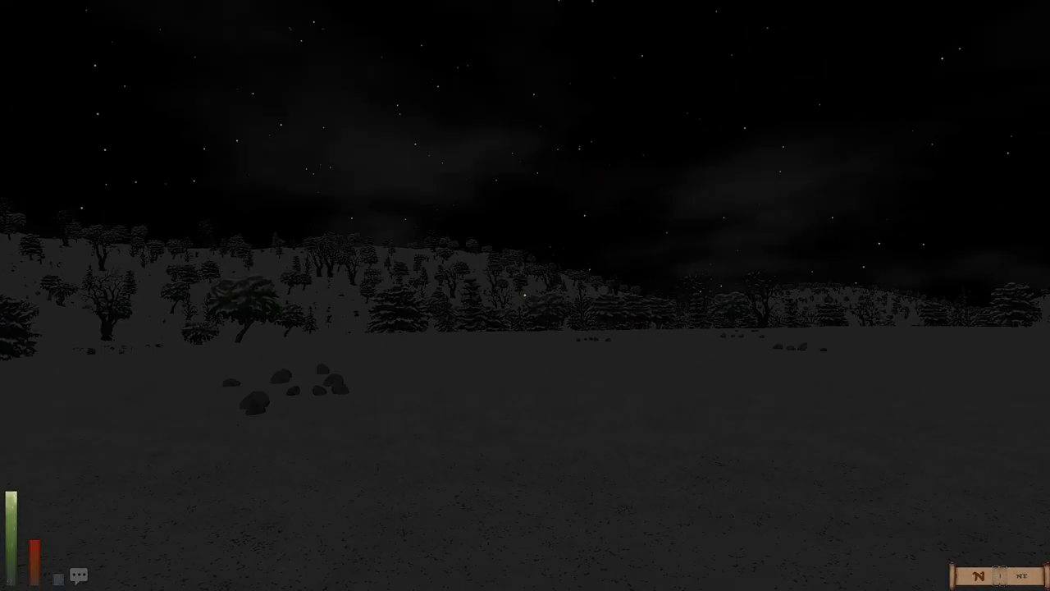
pyautogui.moveTo(525, 296); pyautogui.dragTo(739, 295)
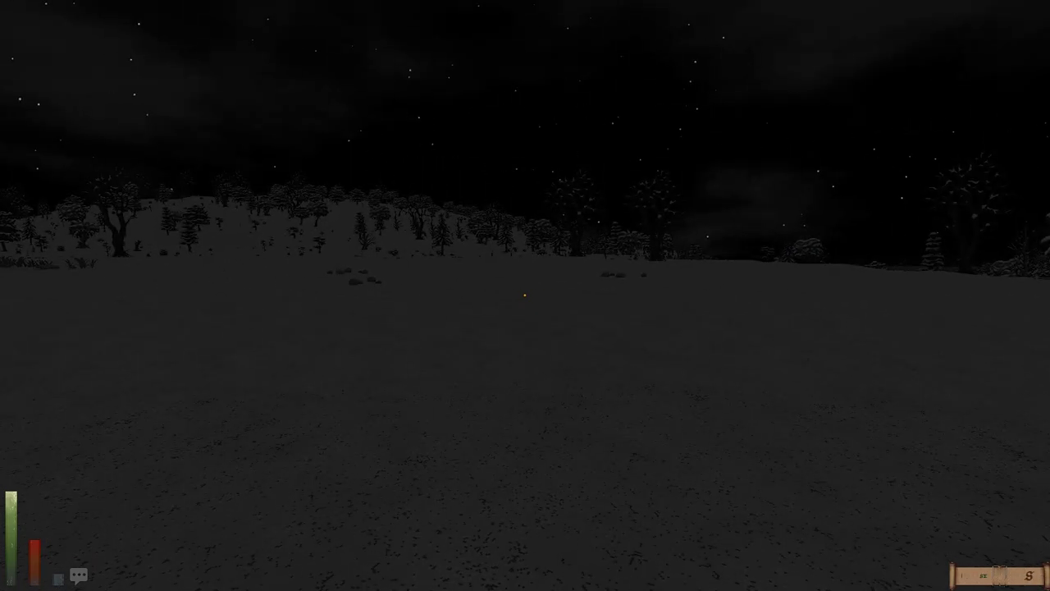
pyautogui.press('t')
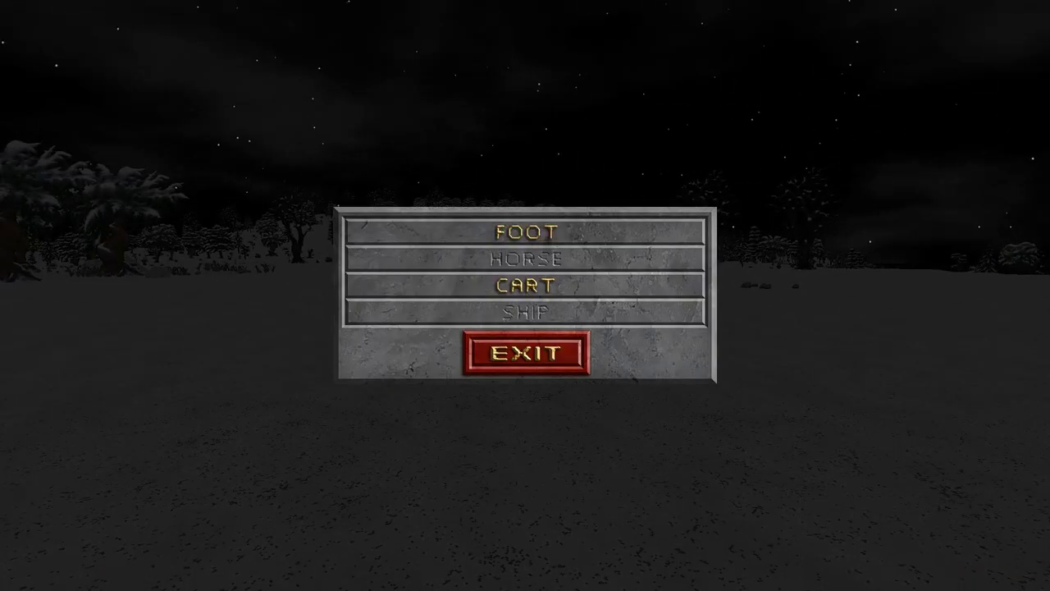
pyautogui.click(525, 258)
pyautogui.moveTo(525, 295); pyautogui.dragTo(739, 295)
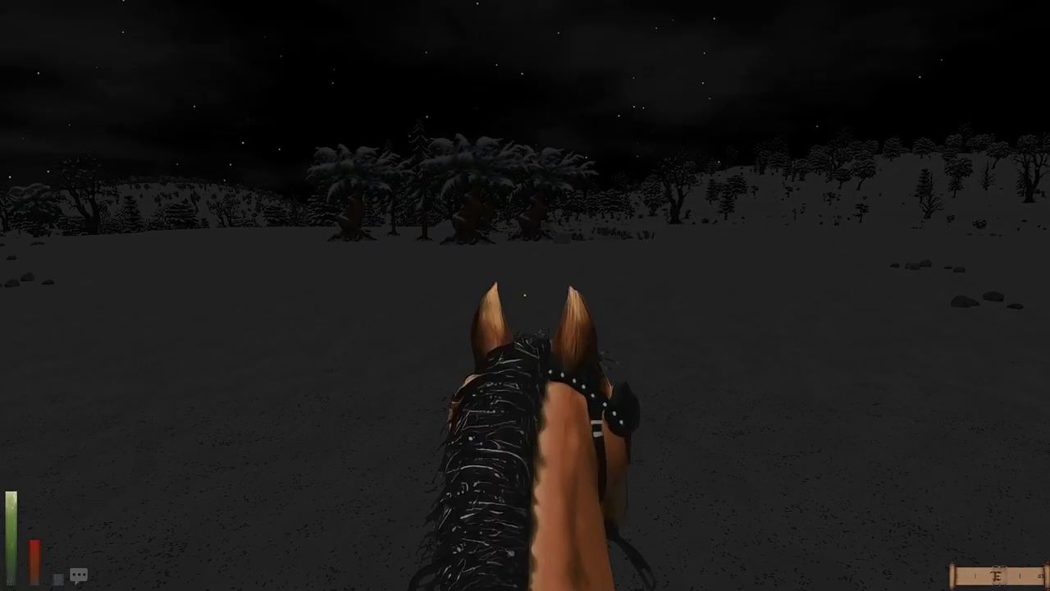
pyautogui.press('w')
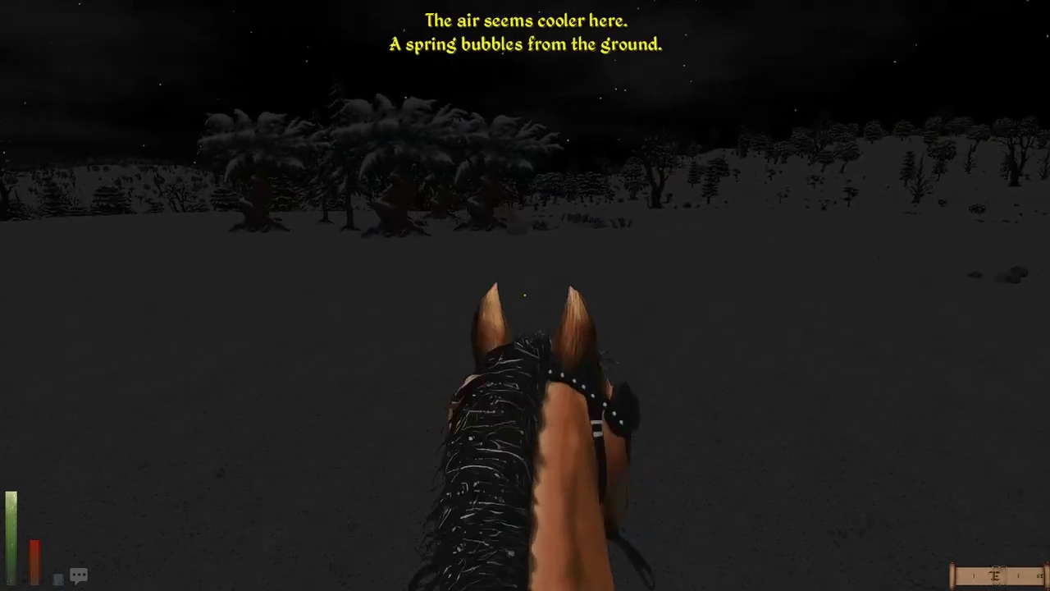
pyautogui.press('w')
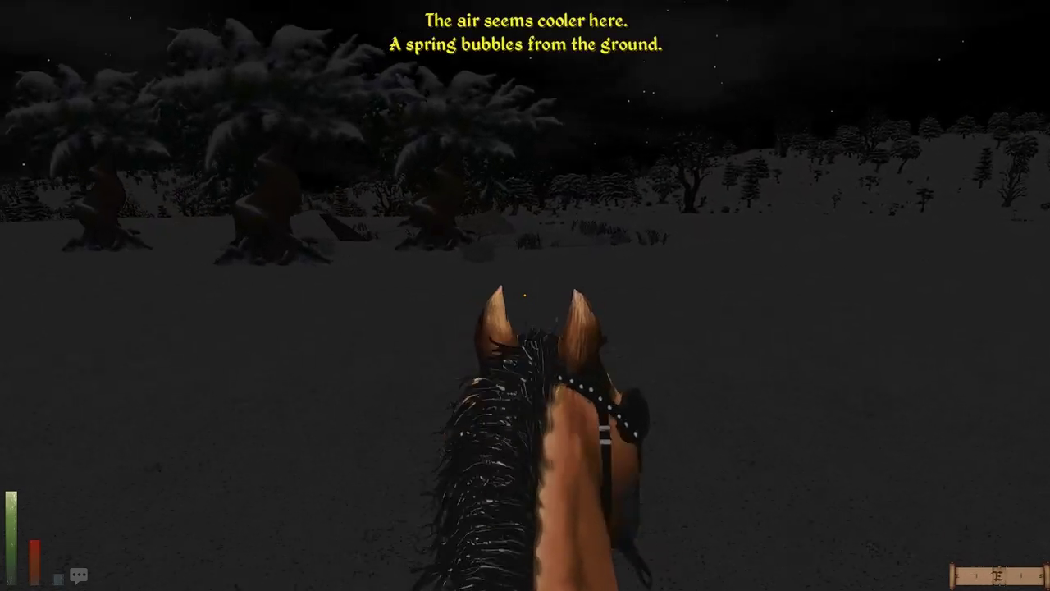
# Step: Light a torch from the inventory
pyautogui.press('F5')
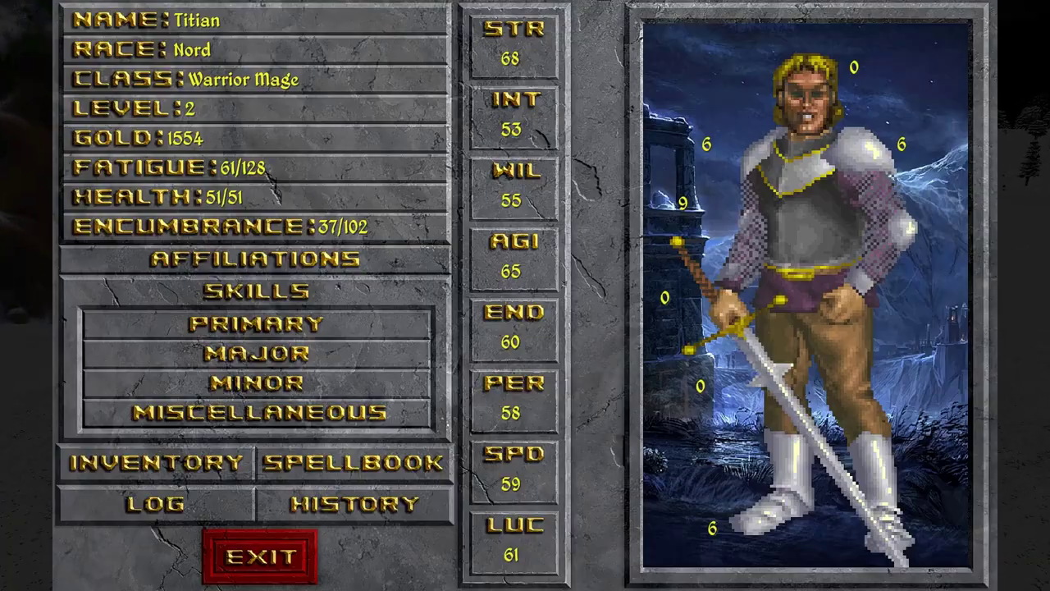
pyautogui.press('F6')
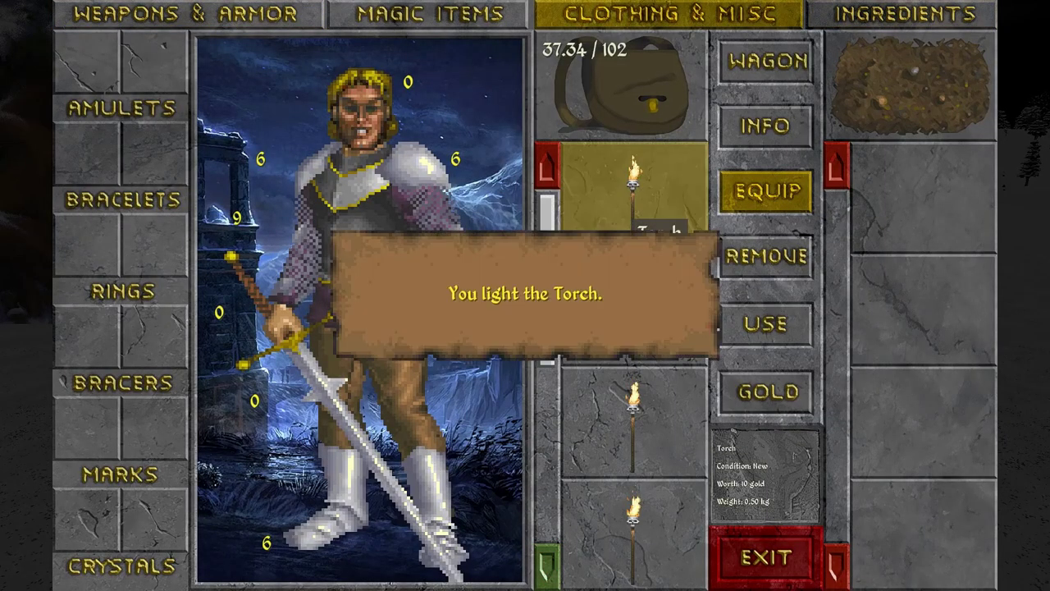
pyautogui.press('F5')
pyautogui.press('Escape')
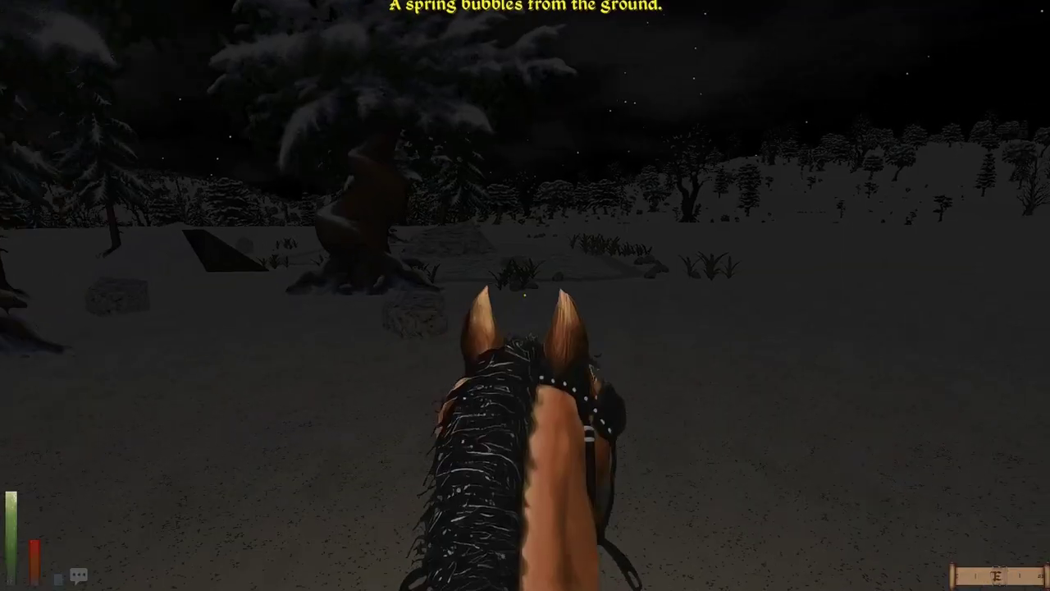
# Step: Ride along the snowy path past the rock up to the pyramid rock
pyautogui.press('w')
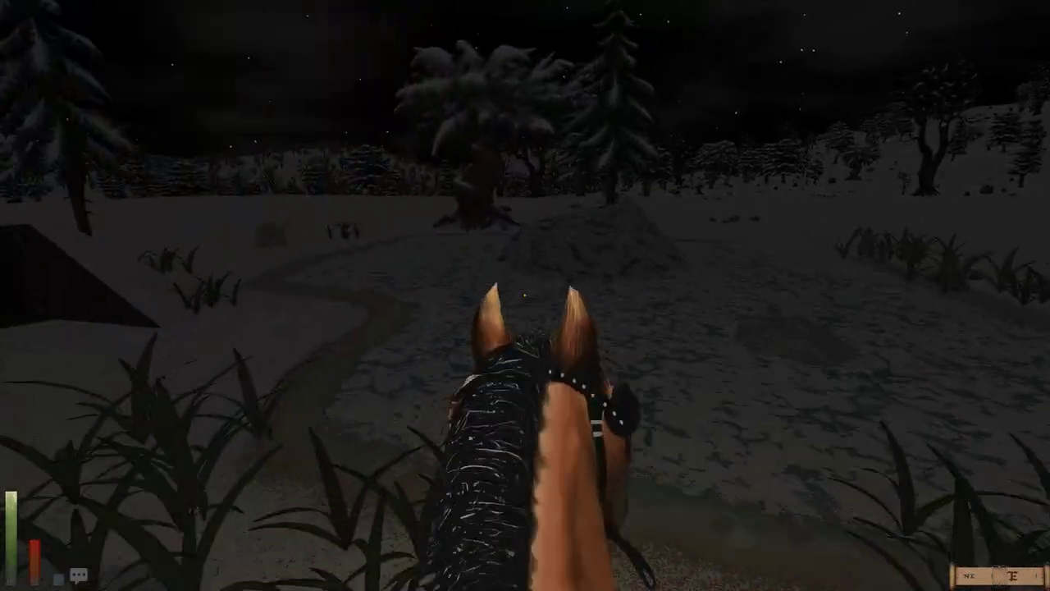
pyautogui.press('w')
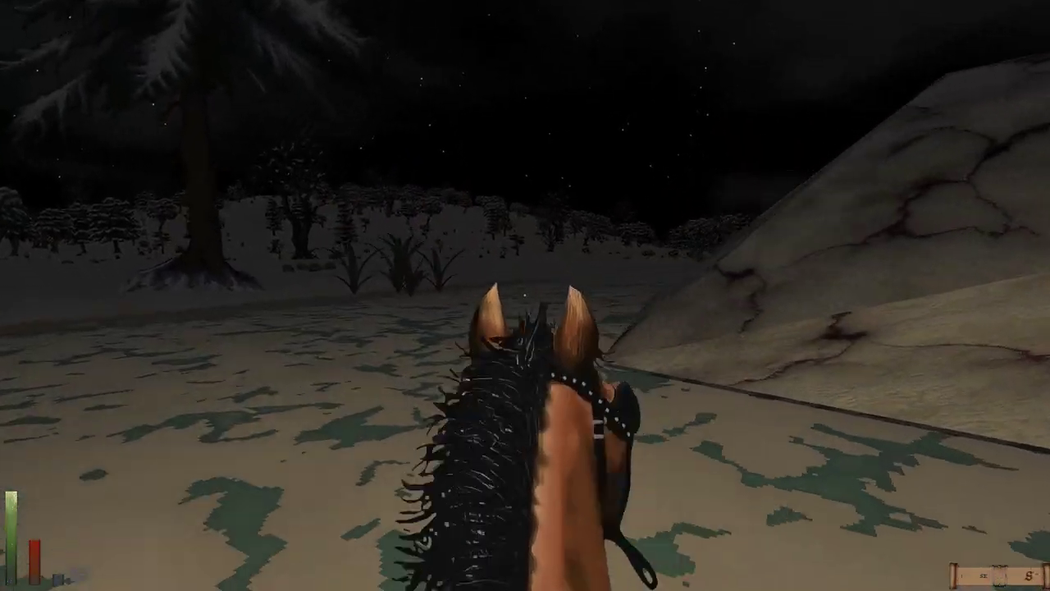
pyautogui.press('w')
pyautogui.press('w')
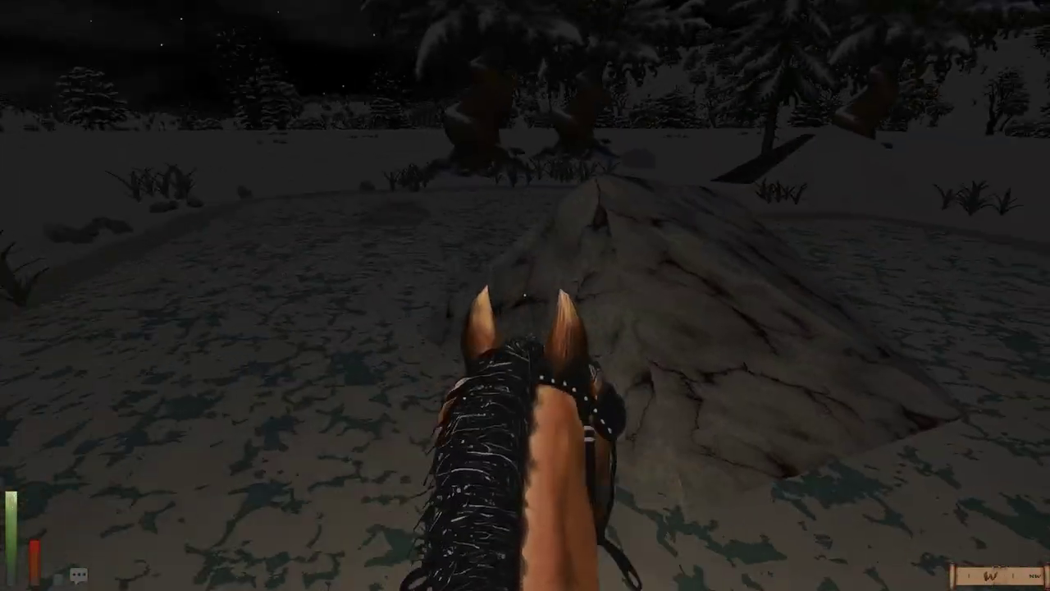
pyautogui.press('w')
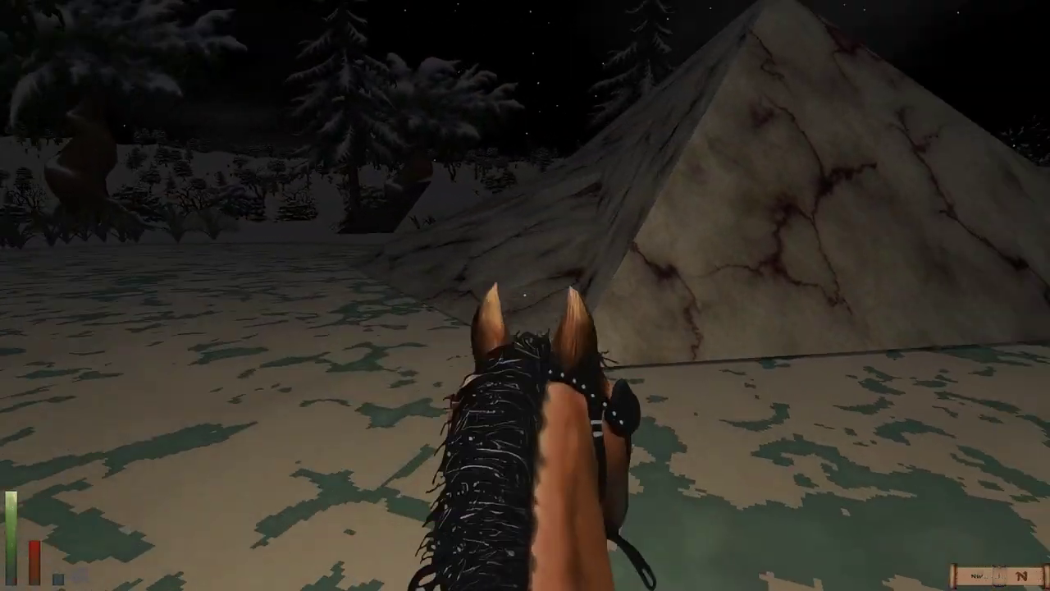
# Step: Ride over the pyramid rock to the barred gate and glance at the spellbook
pyautogui.press('w')
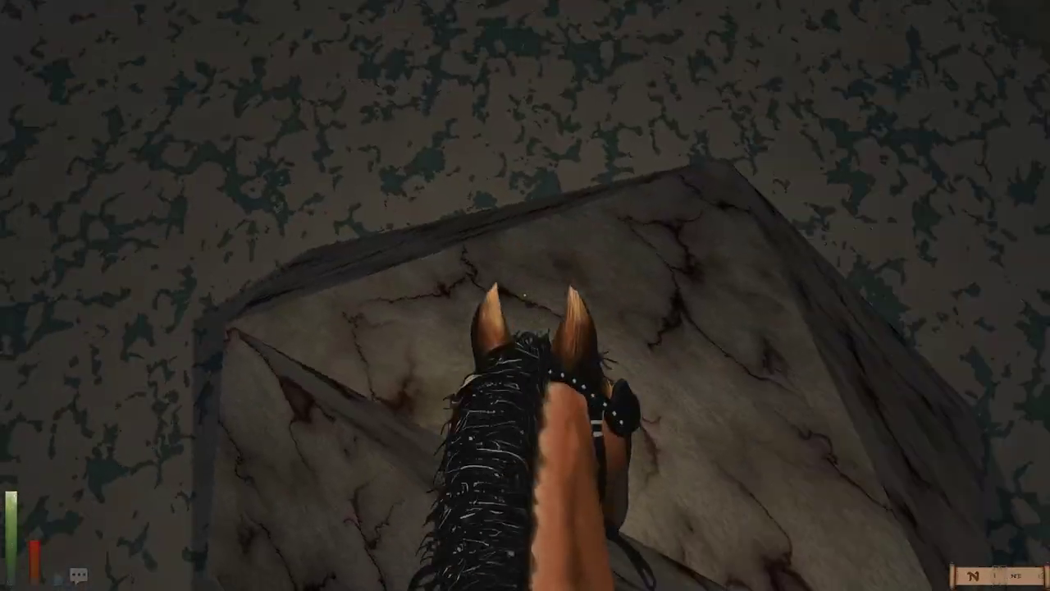
pyautogui.press('w')
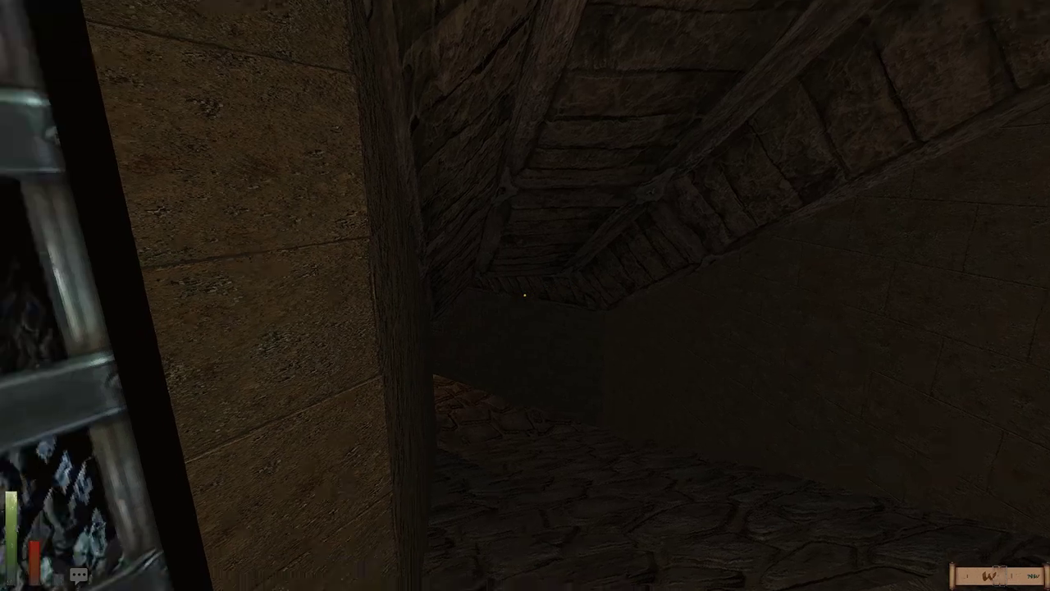
pyautogui.press('w')
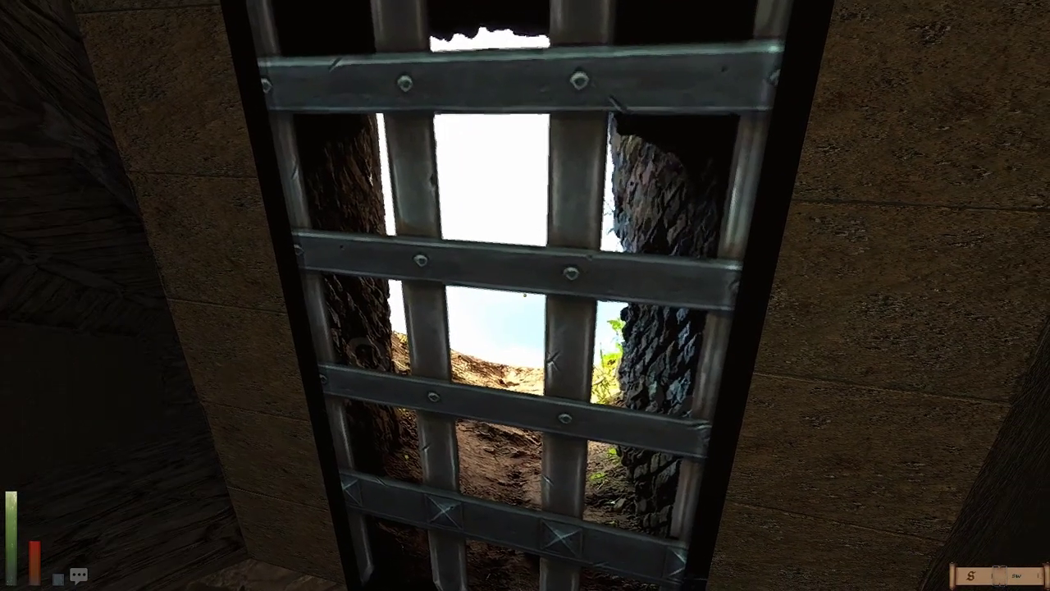
pyautogui.press('BackSpace')
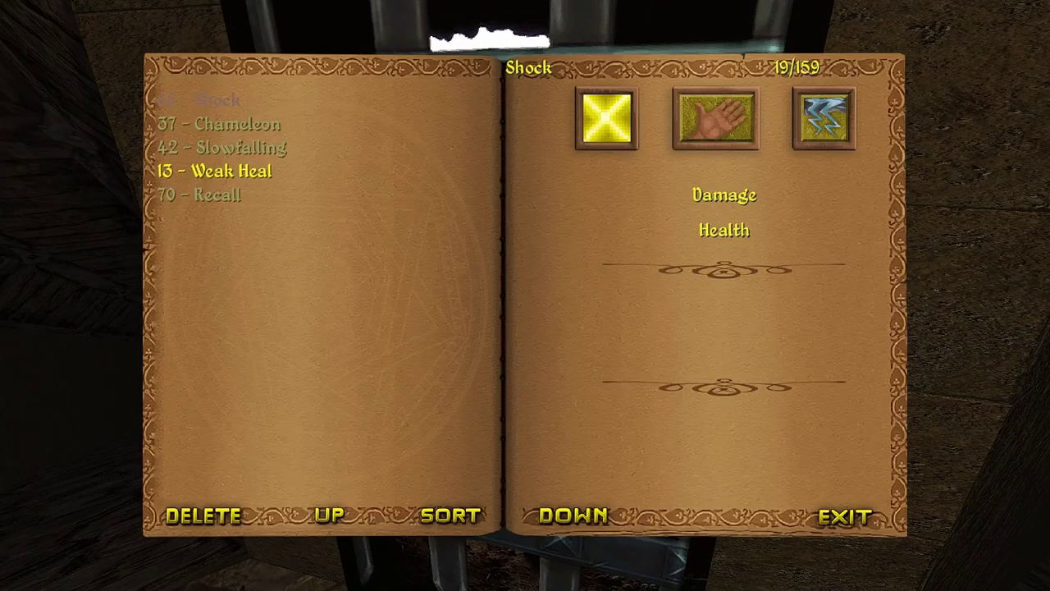
pyautogui.press('Escape')
# Step: Rest briefly, then cast Recall and set an anchor at this spot
pyautogui.press('r')
pyautogui.press('Return')
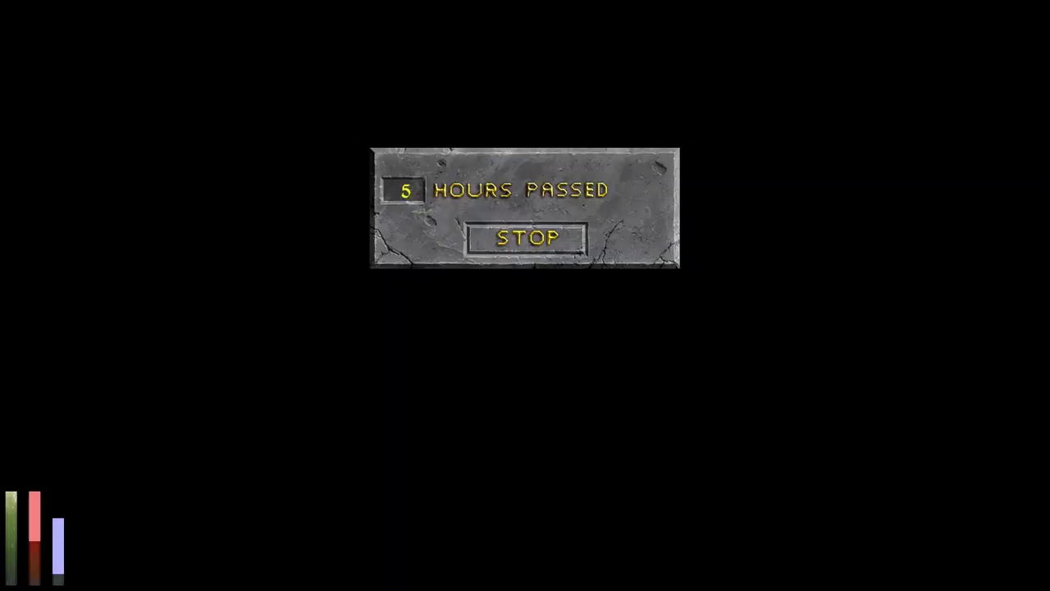
pyautogui.click(526, 238)
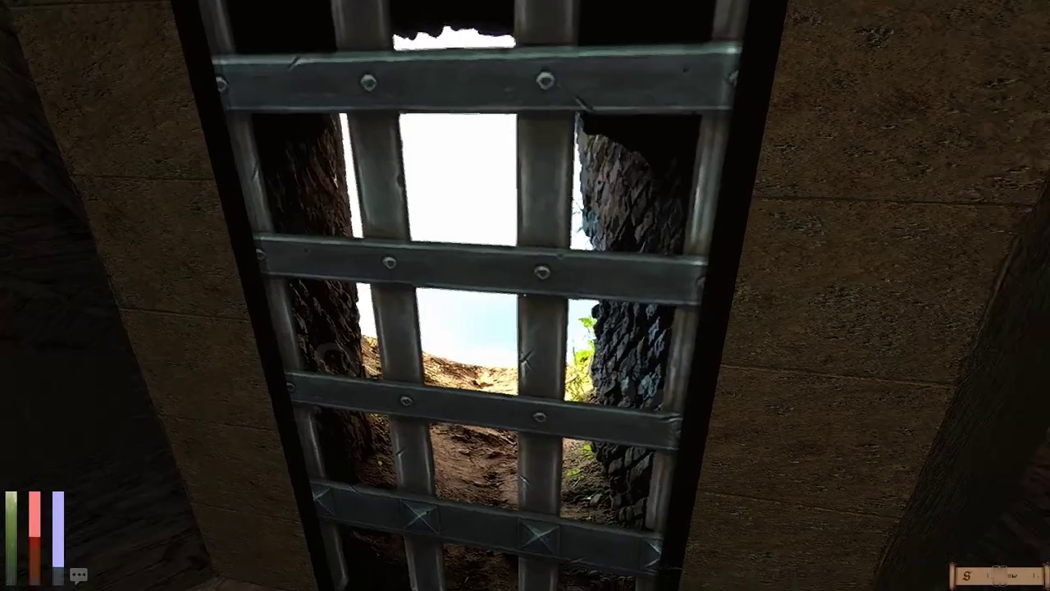
pyautogui.press('BackSpace')
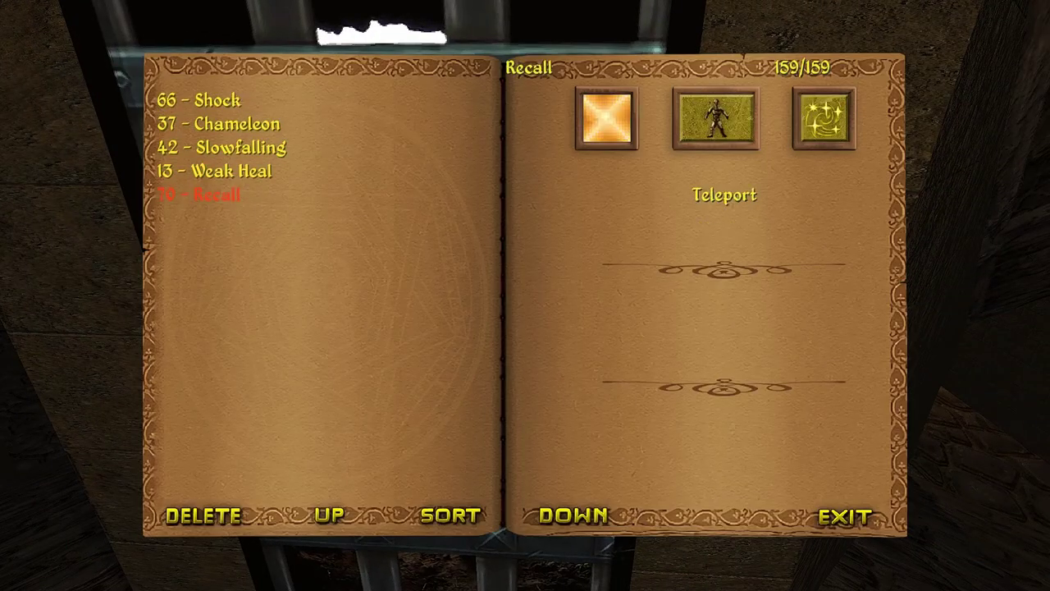
pyautogui.doubleClick(215, 195)
pyautogui.click(431, 311)
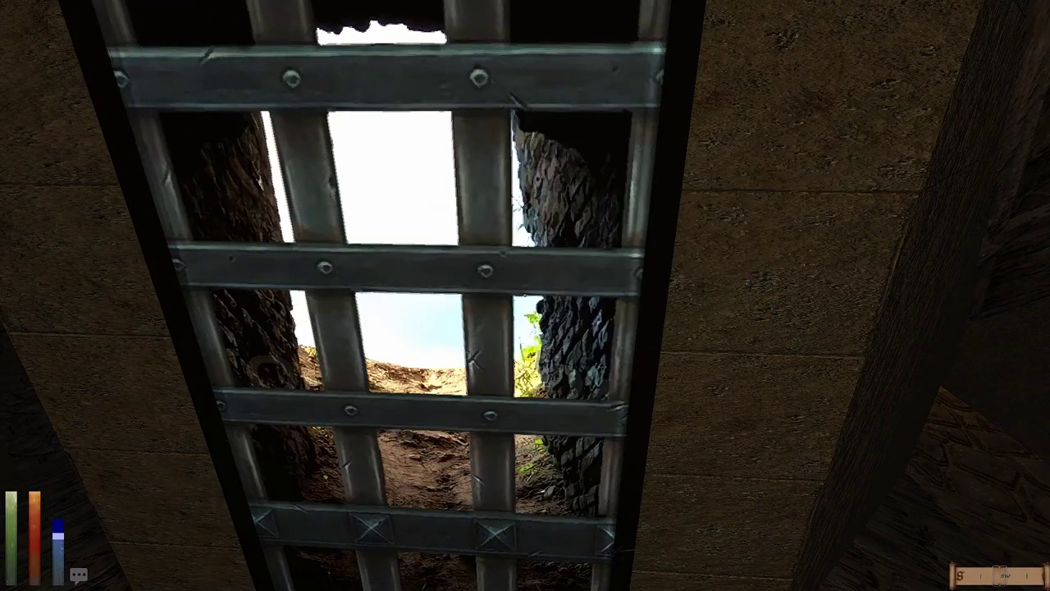
# Step: Rest until fully healed and dismiss the healed message
pyautogui.press('r')
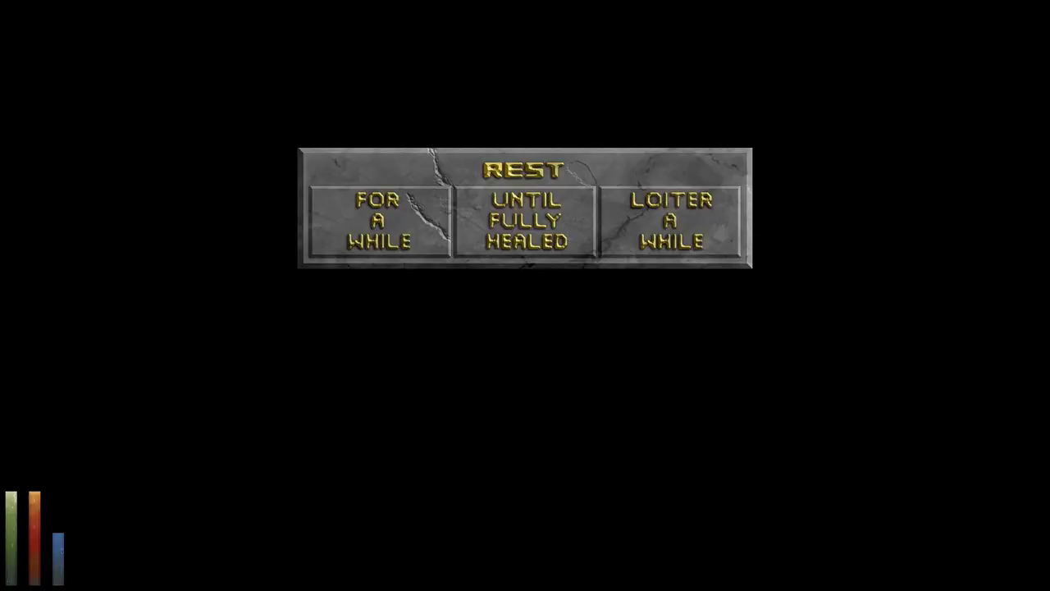
pyautogui.click(535, 218)
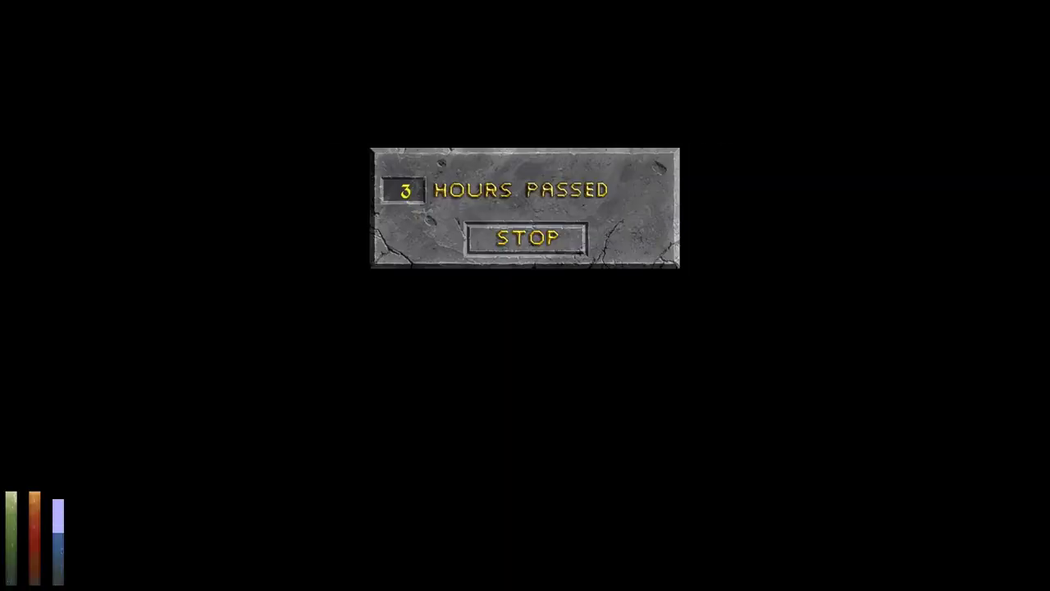
pyautogui.click(525, 287)
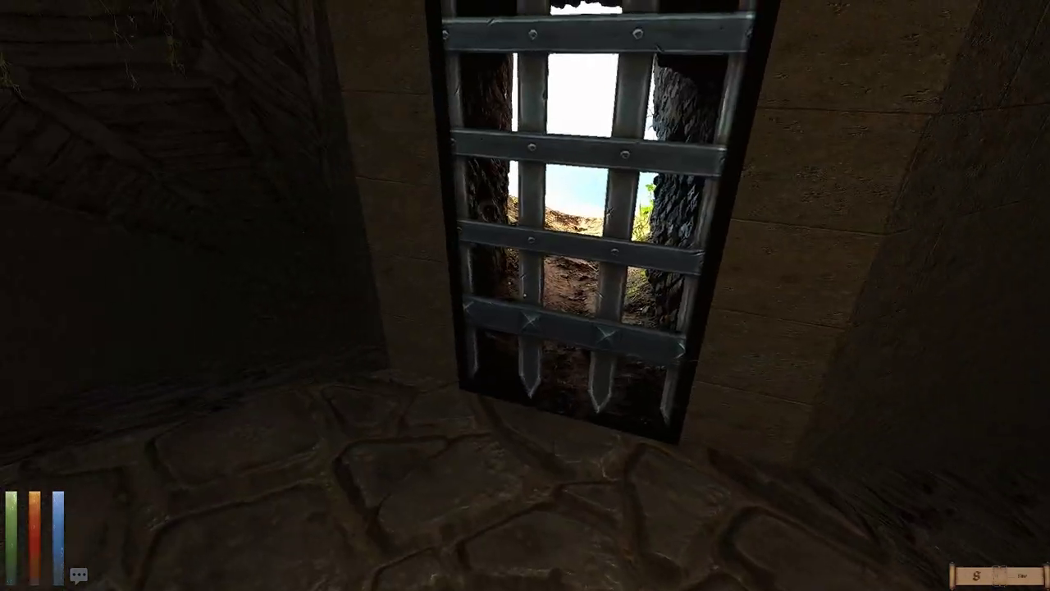
# Step: Save the game under a new name from the pause menu
pyautogui.press('Escape')
pyautogui.click(396, 150)
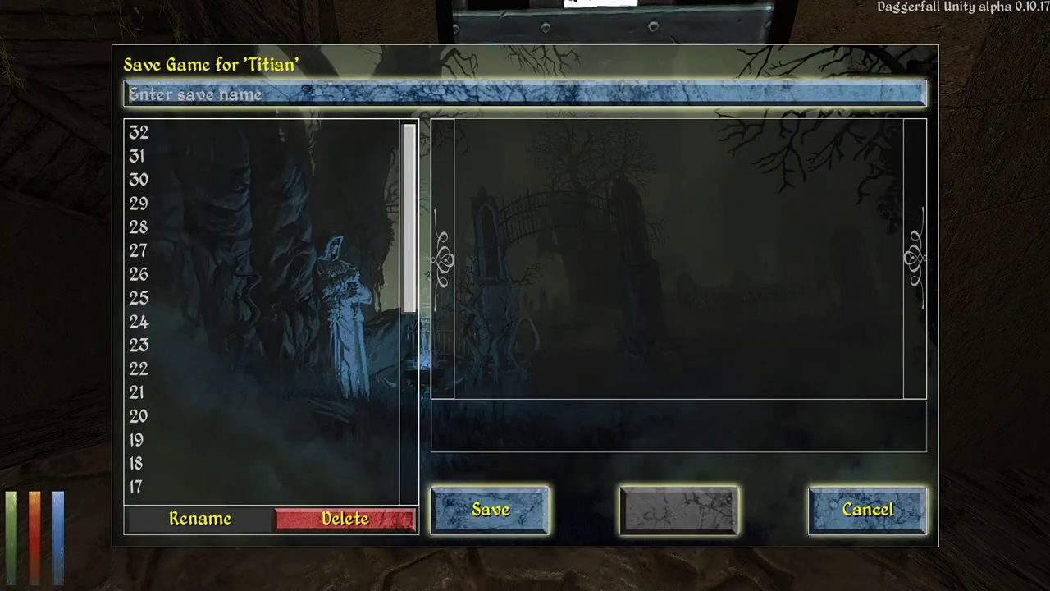
pyautogui.write('33')
pyautogui.press('Return')
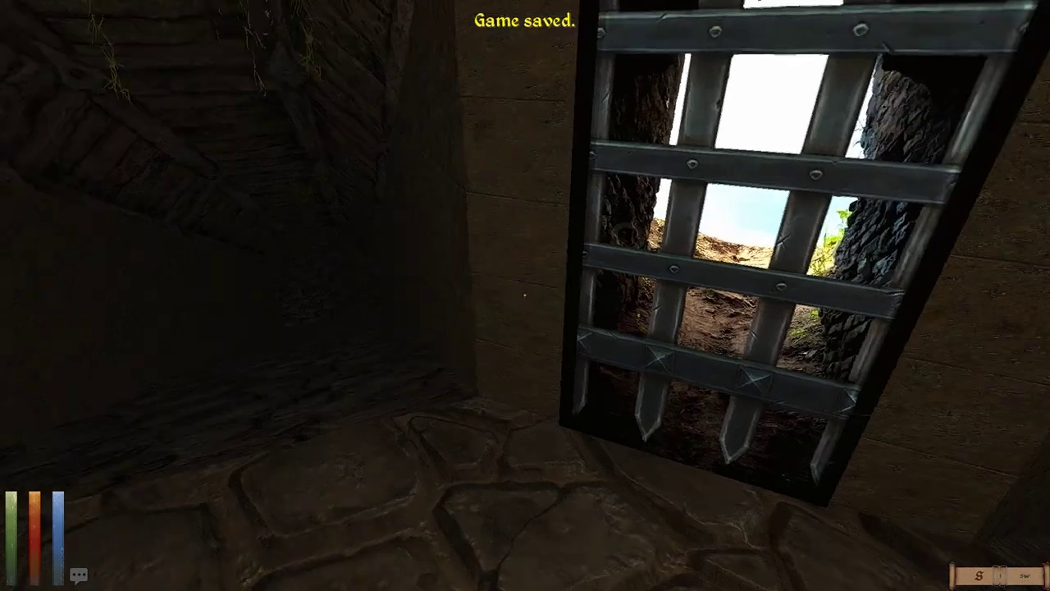
# Step: Draw the sword, kill the rat and move on into the darker chamber
pyautogui.press('f')
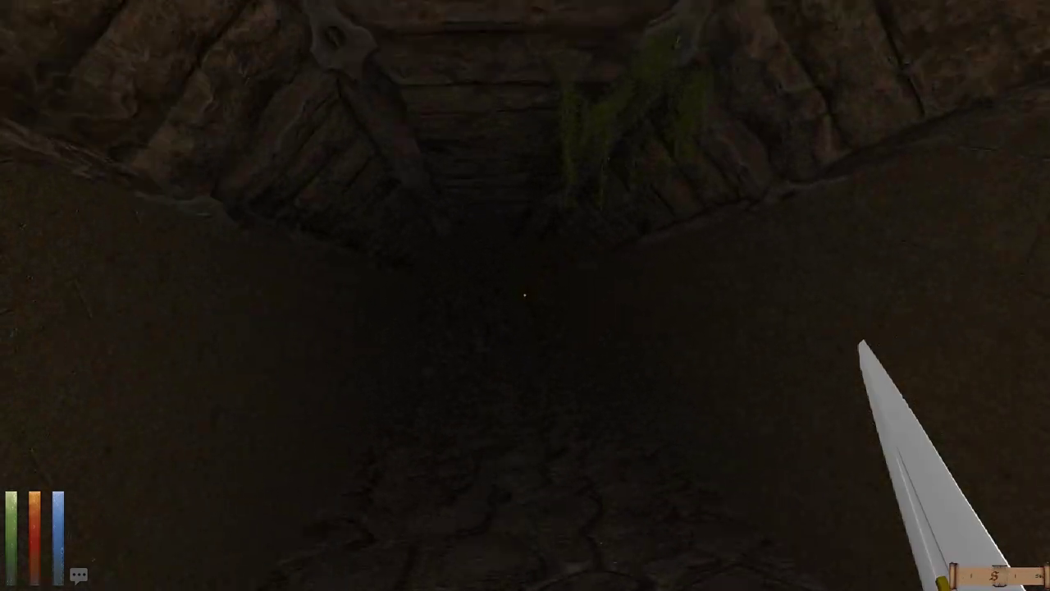
pyautogui.press('w')
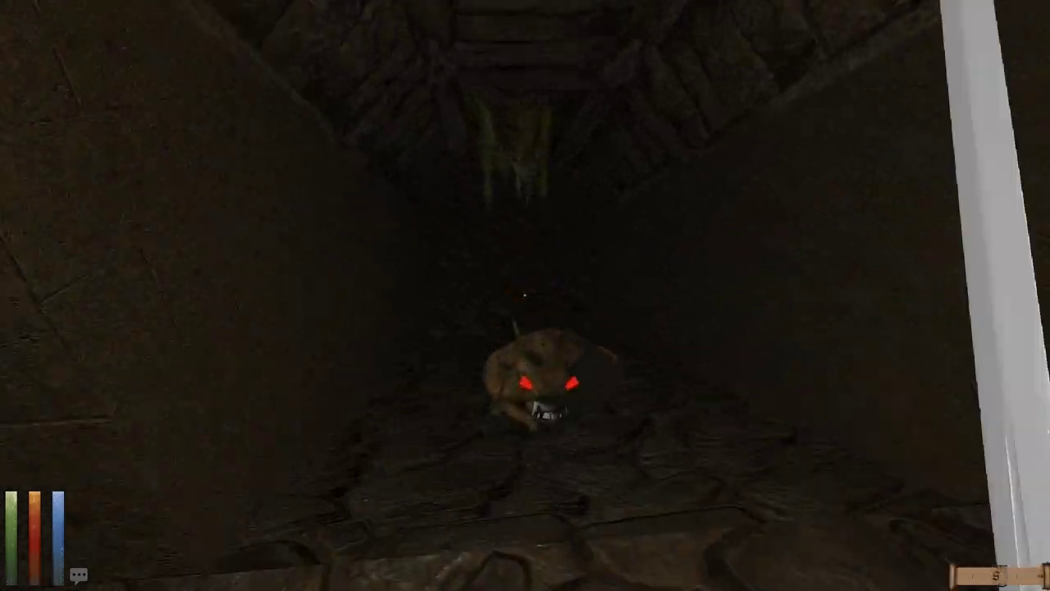
pyautogui.click(525, 295)
pyautogui.press('w')
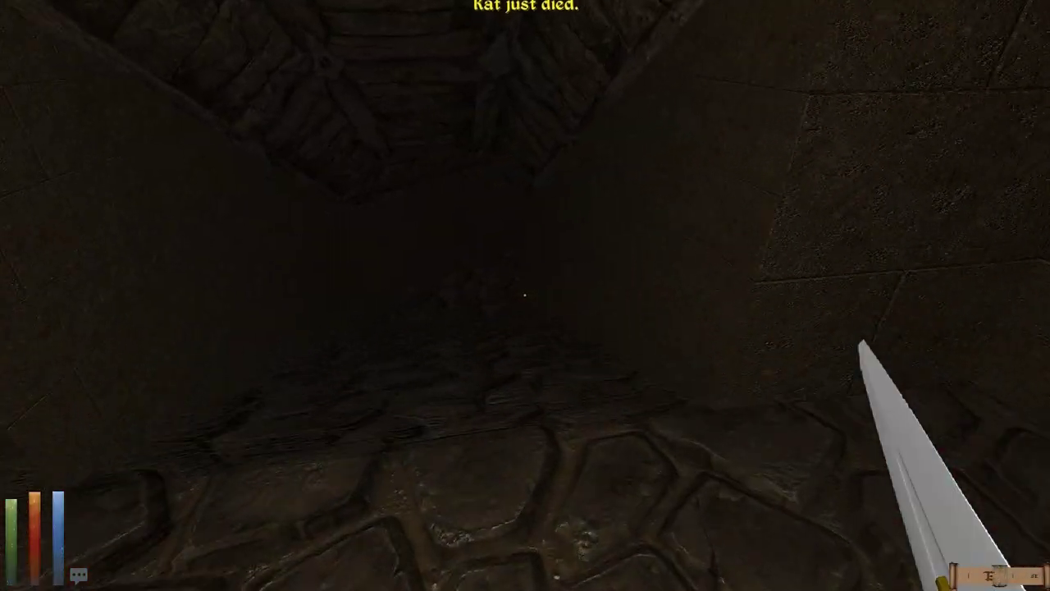
pyautogui.press('w')
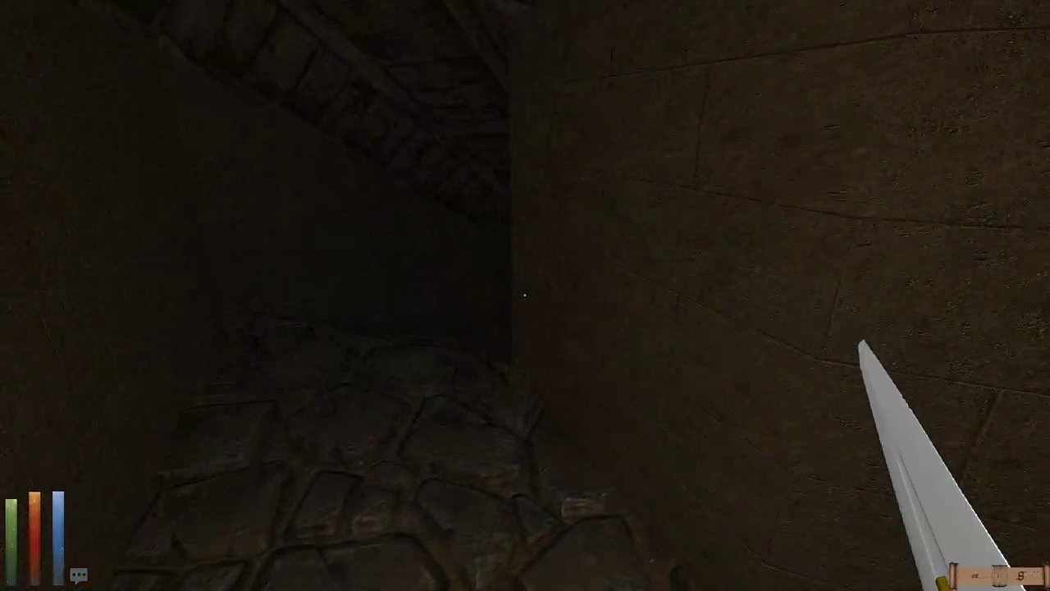
pyautogui.press('w')
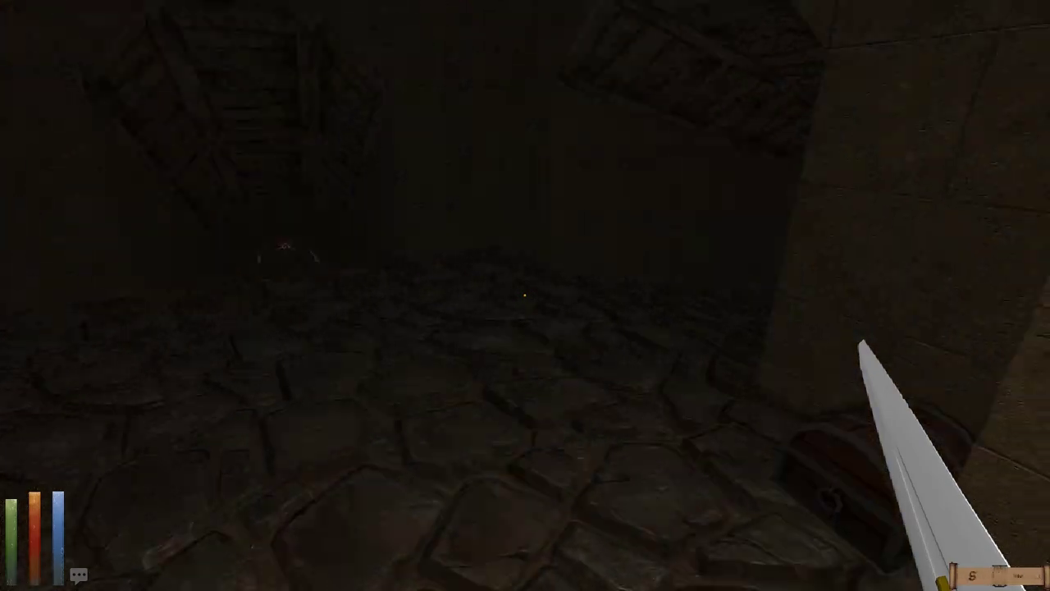
# Step: Kill the giant bat with repeated sword strikes and approach the treasure chest
pyautogui.click(525, 295)
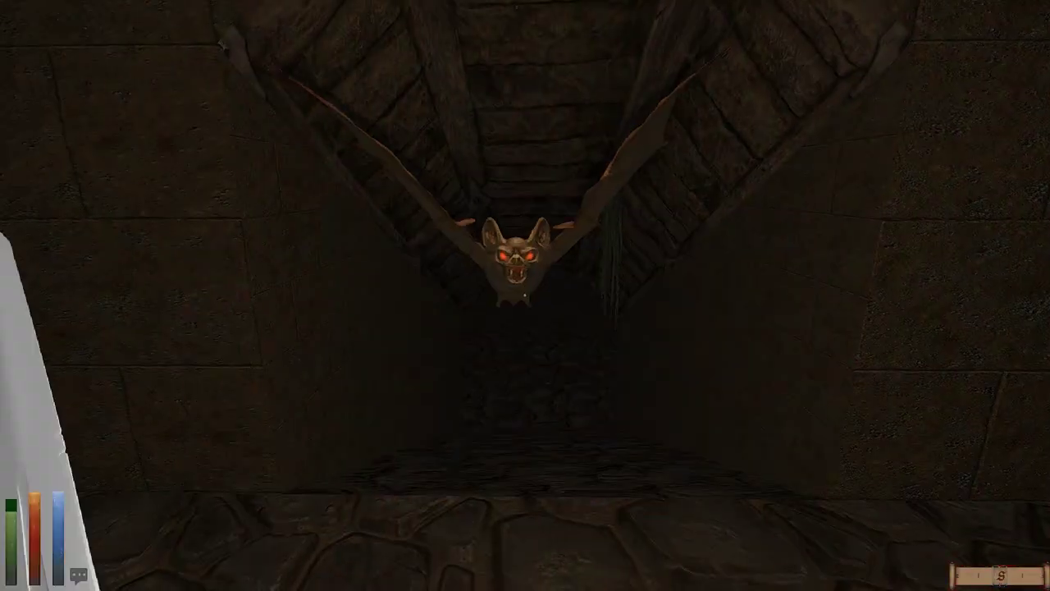
pyautogui.click(526, 295)
pyautogui.click(525, 295)
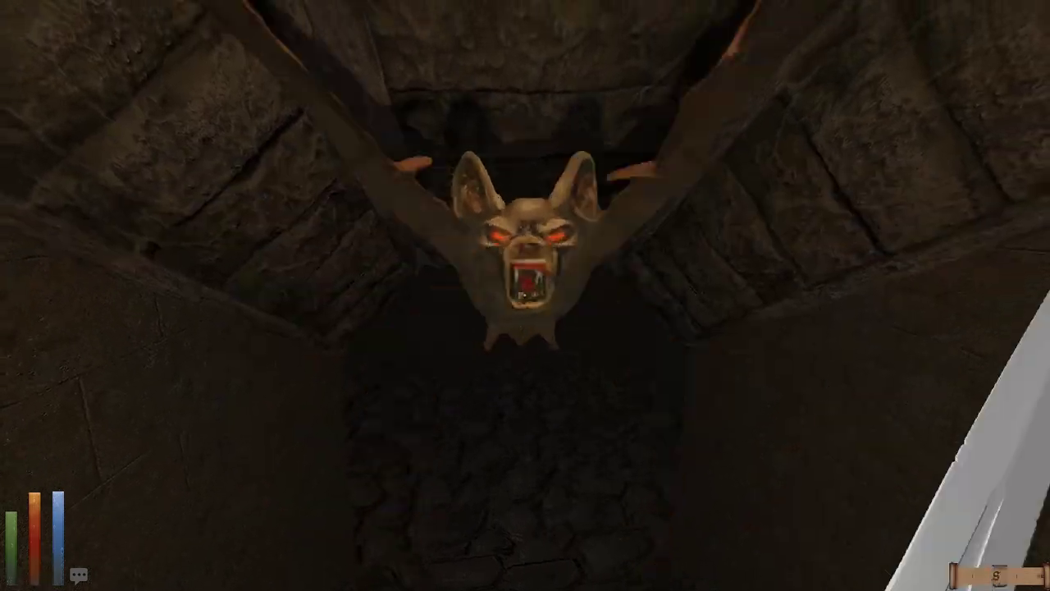
pyautogui.click(525, 295)
pyautogui.click(525, 296)
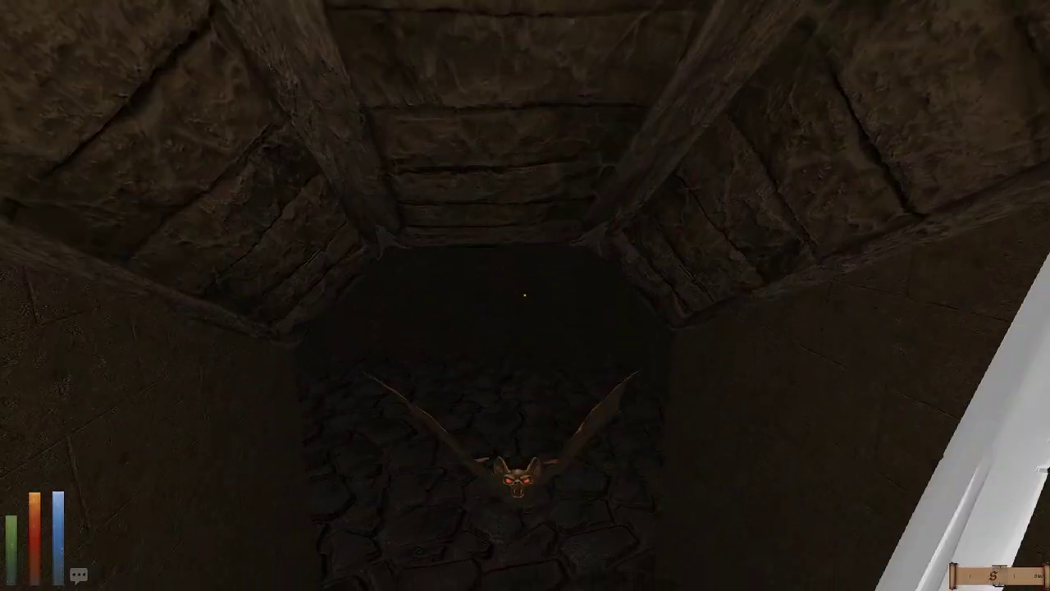
pyautogui.click(525, 295)
pyautogui.click(525, 295)
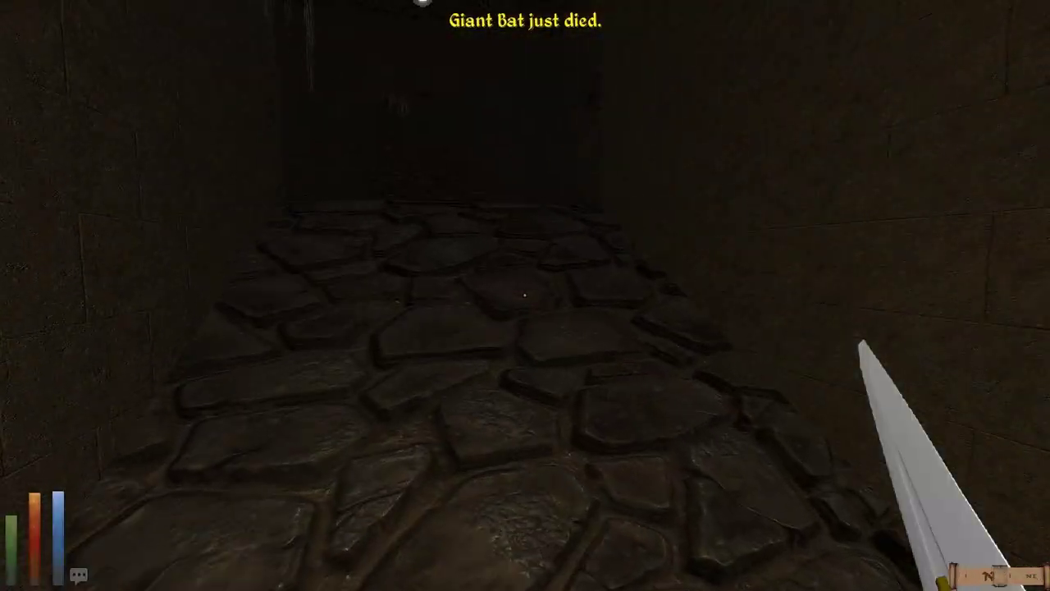
pyautogui.press('w')
pyautogui.press('w')
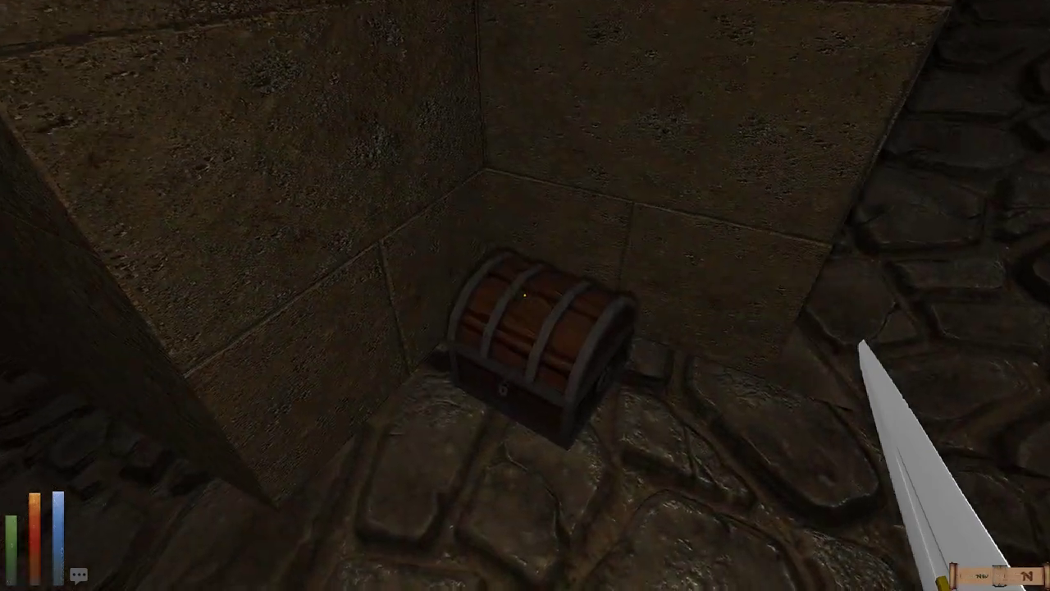
pyautogui.press('w')
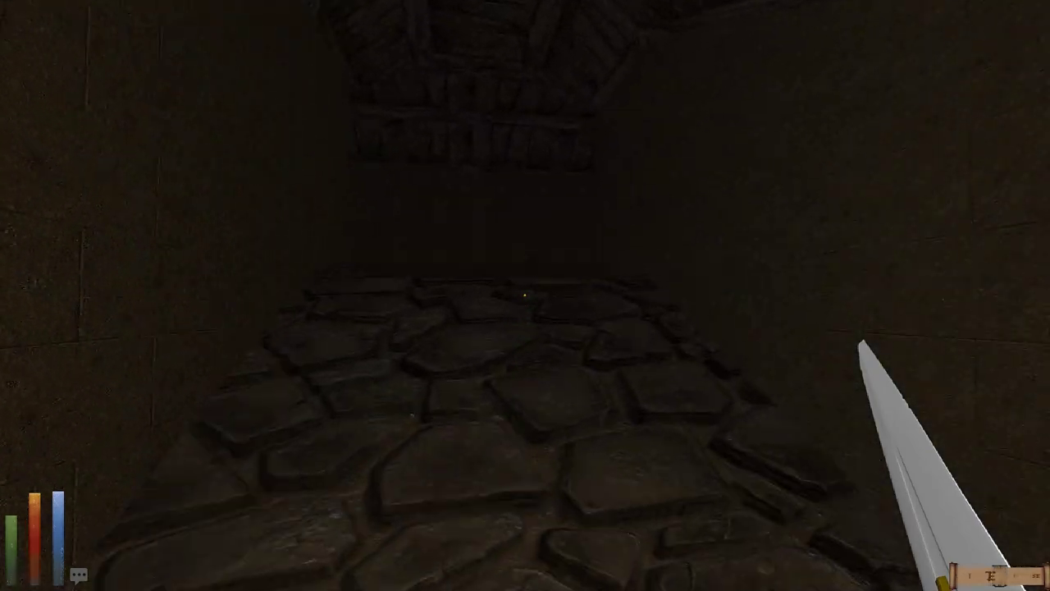
# Step: Light a torch from the inventory
pyautogui.press('F5')
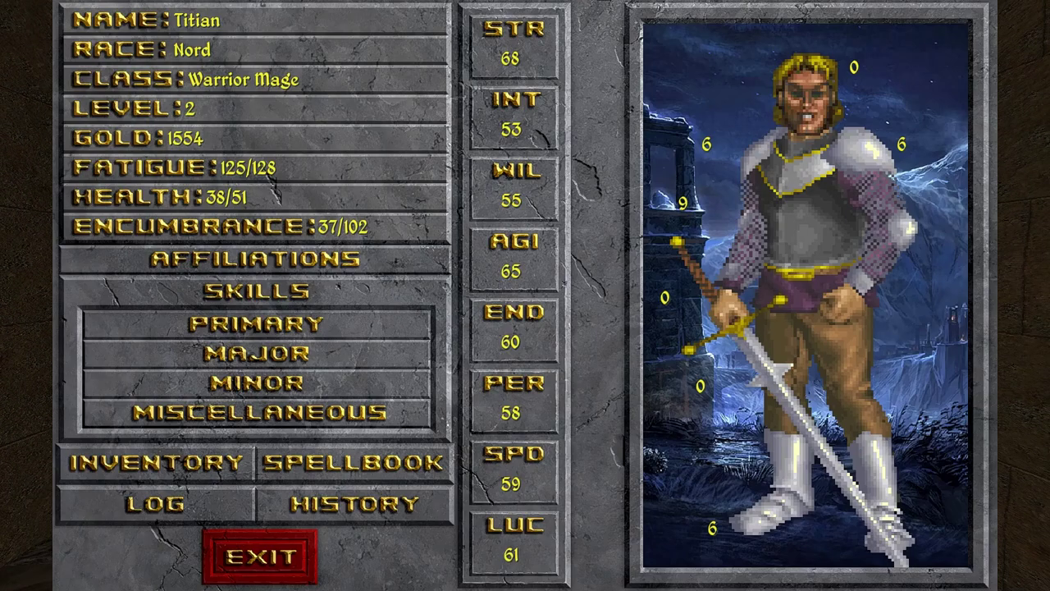
pyautogui.press('F6')
pyautogui.click(663, 316)
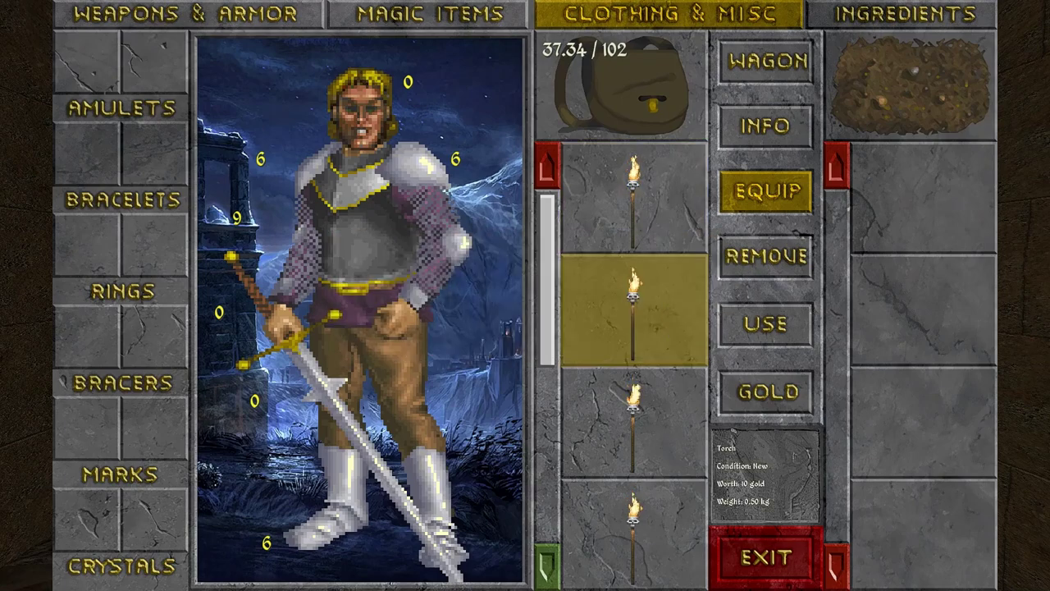
pyautogui.press('Escape')
pyautogui.press('Escape')
# Step: Walk past the wall corner and check the rotated dungeon automap
pyautogui.press('w')
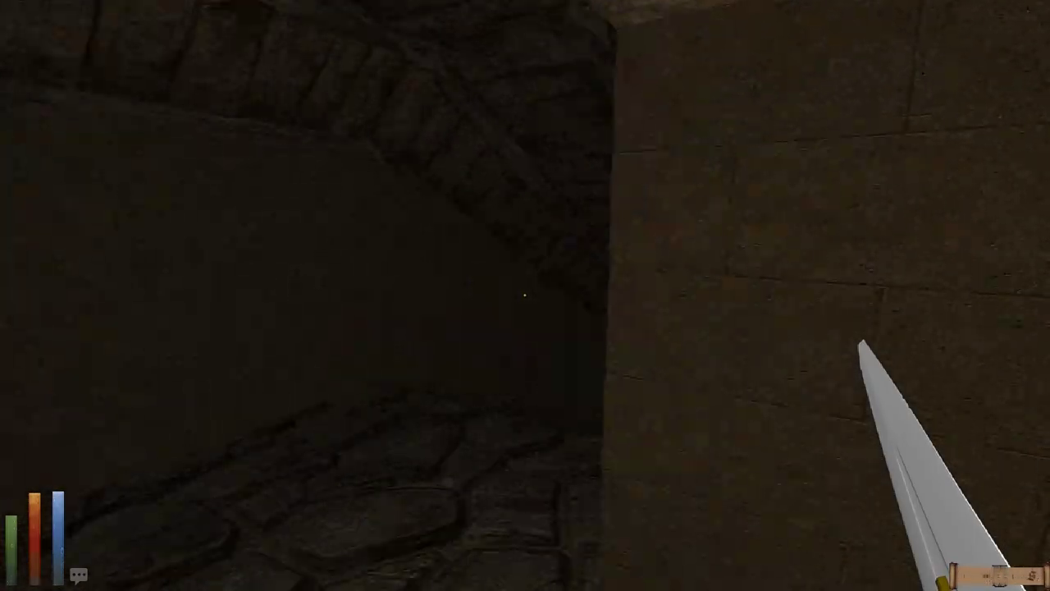
pyautogui.press('w')
pyautogui.press('w')
pyautogui.press('w')
pyautogui.press('m')
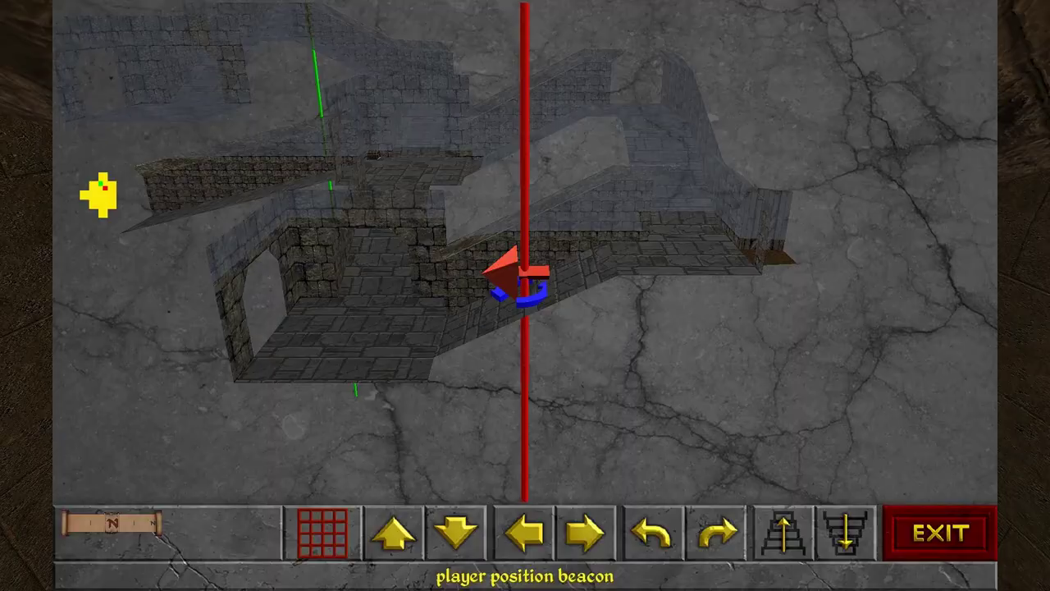
pyautogui.press('Up')
pyautogui.press('Escape')
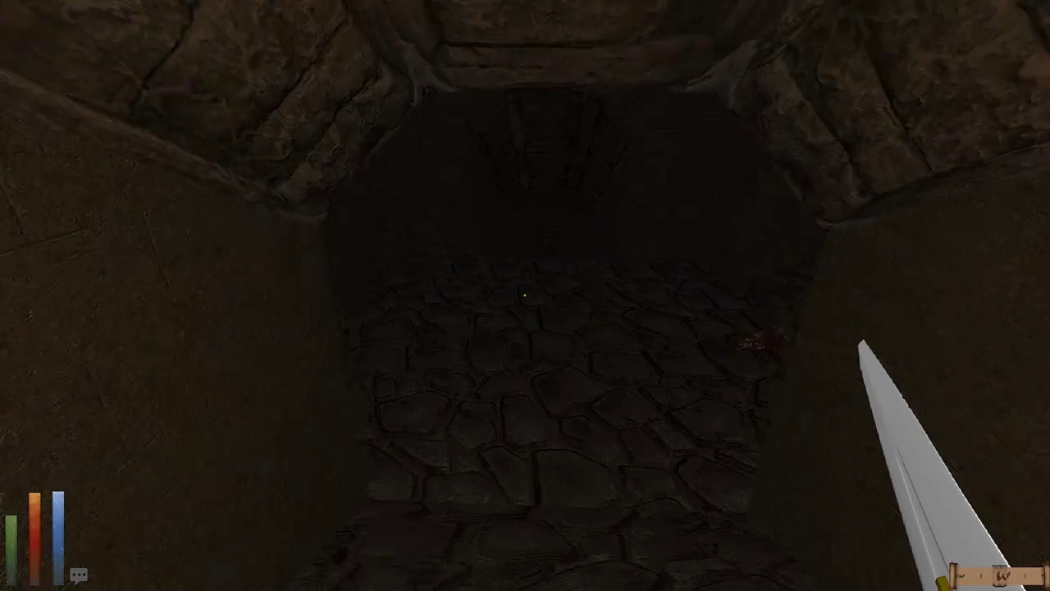
# Step: Kill the grizzly bear with three sword strikes, then view the automap
pyautogui.press('w')
pyautogui.press('w')
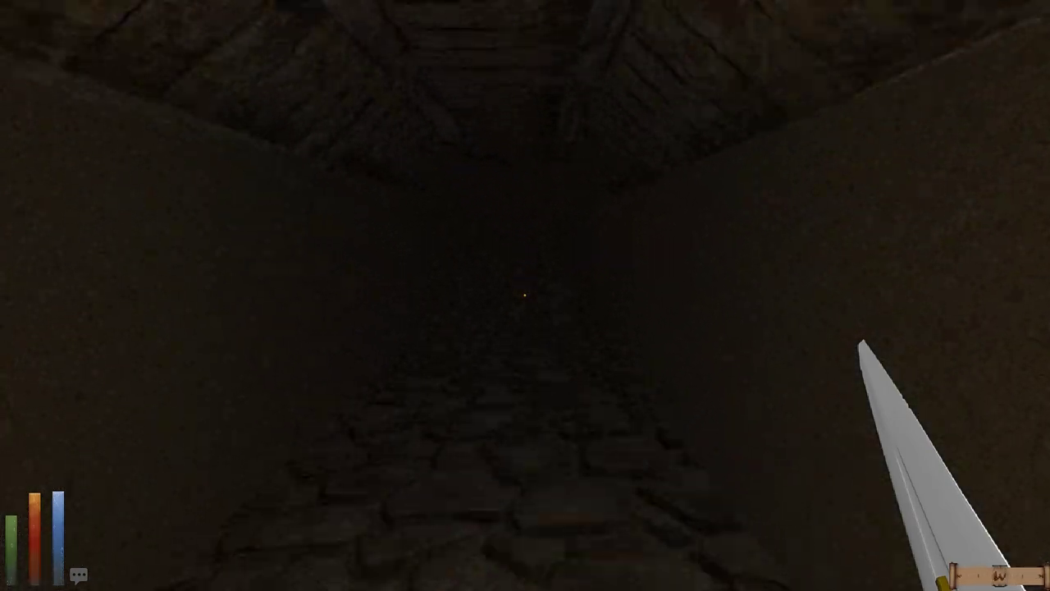
pyautogui.press('w')
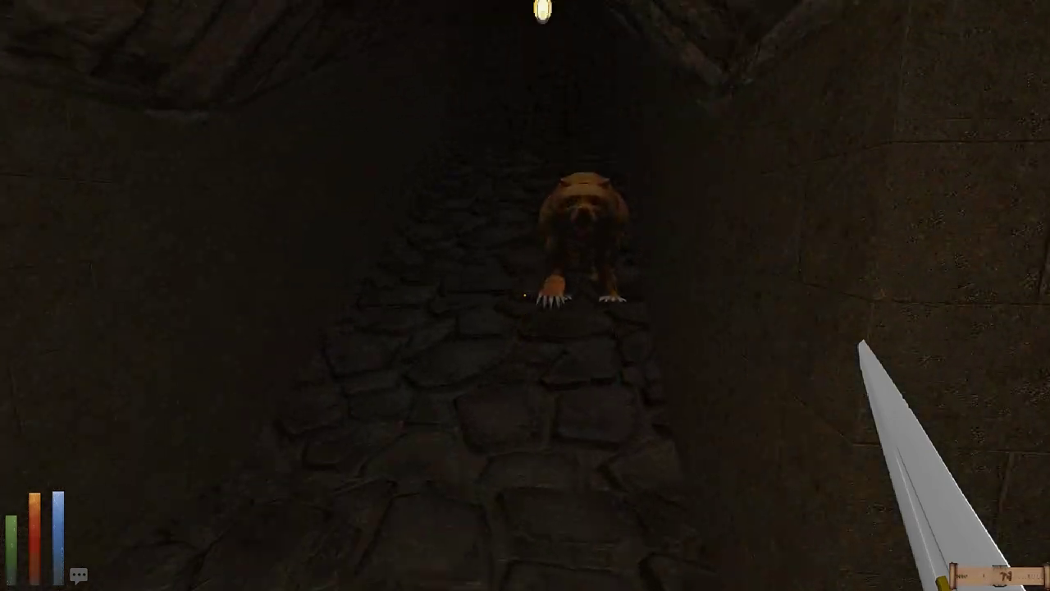
pyautogui.click(525, 296)
pyautogui.click(525, 296)
pyautogui.click(525, 296)
pyautogui.press('w')
pyautogui.press('w')
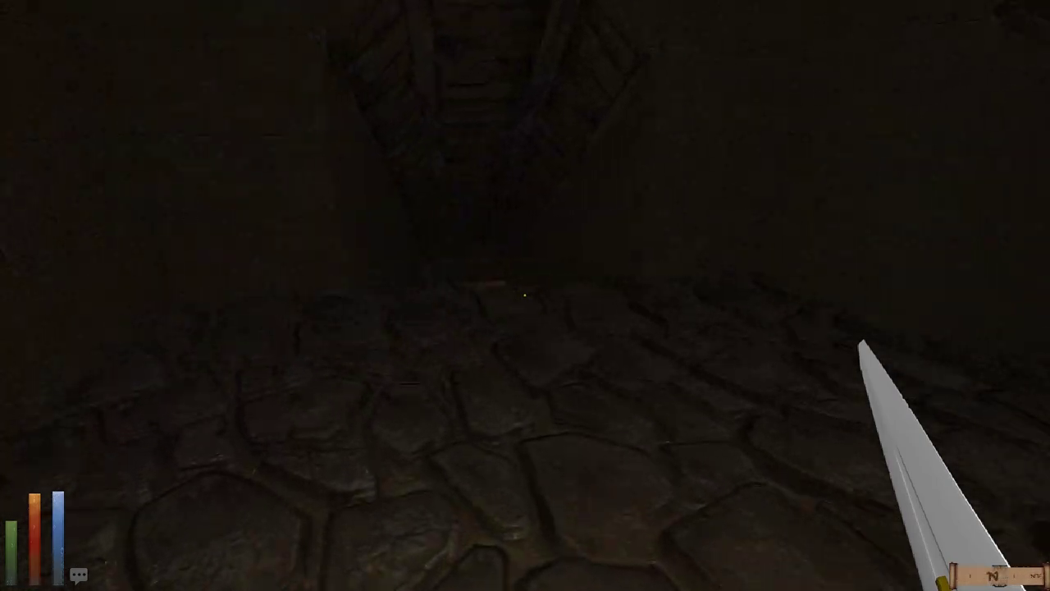
pyautogui.press('m')
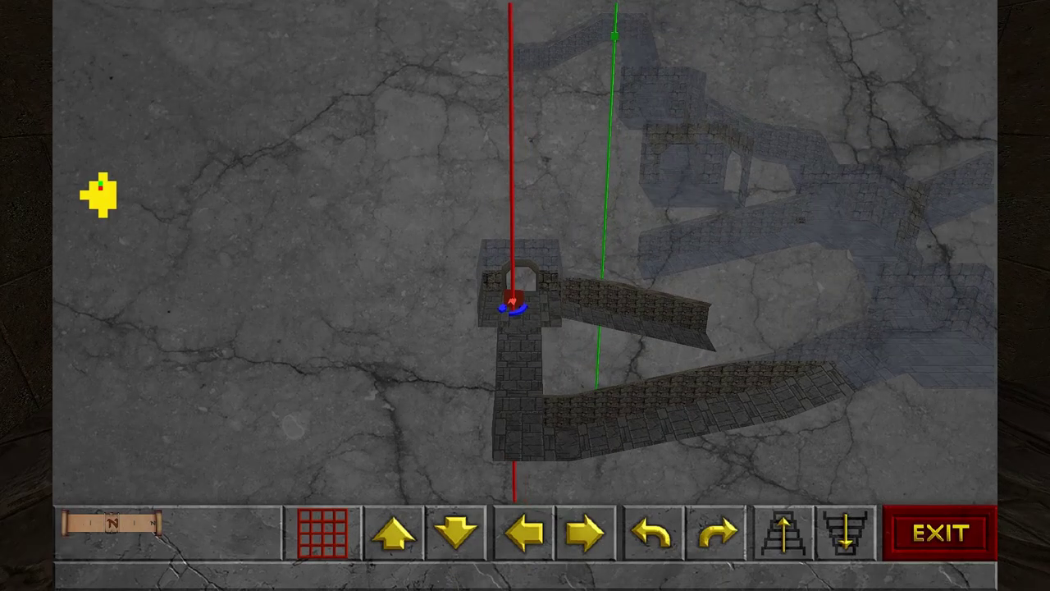
# Step: Kill the giant rats with sword swings
pyautogui.press('m')
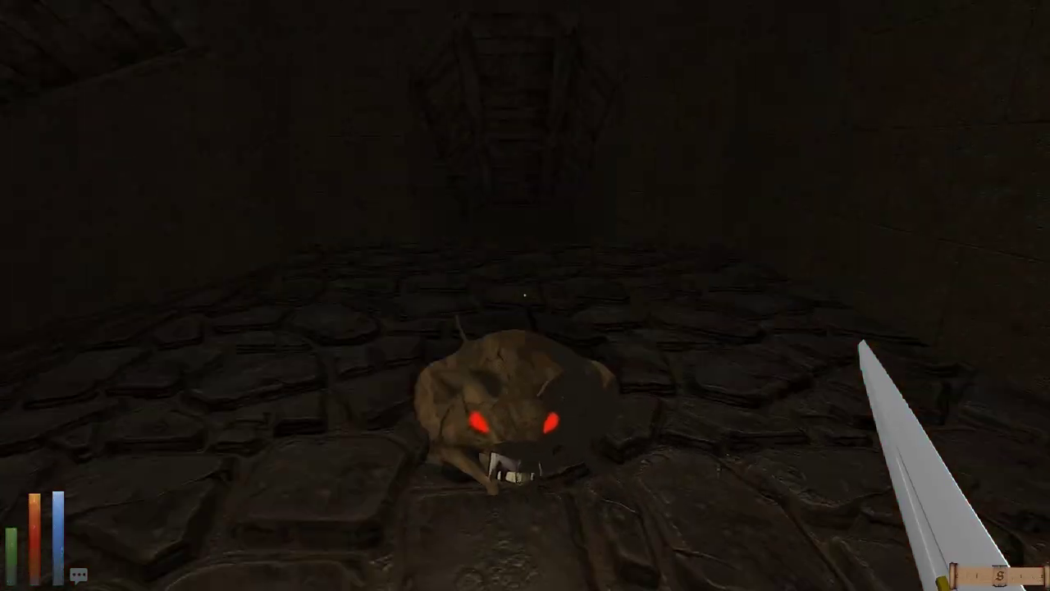
pyautogui.moveTo(739, 329); pyautogui.dragTo(328, 328)
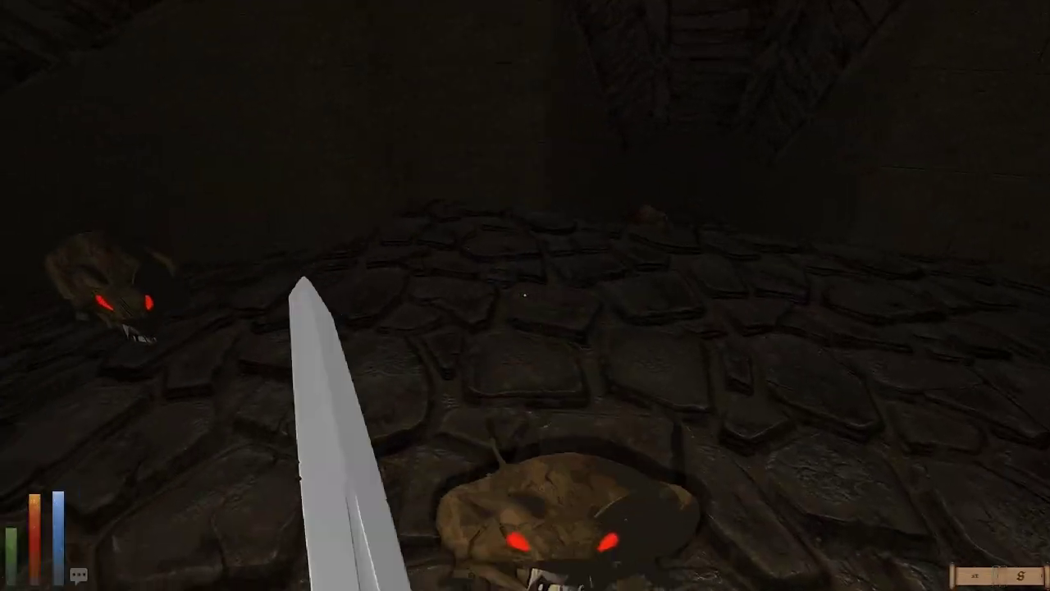
pyautogui.moveTo(738, 328); pyautogui.dragTo(328, 328)
pyautogui.moveTo(739, 328); pyautogui.dragTo(328, 329)
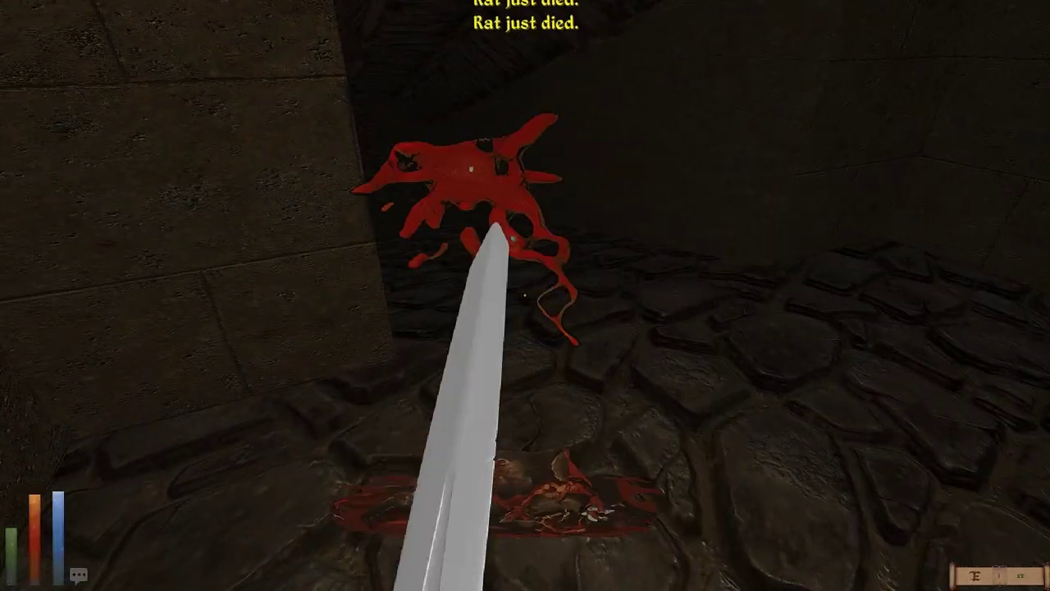
# Step: Rest until healed and dismiss the healed message
pyautogui.press('r')
pyautogui.click(525, 218)
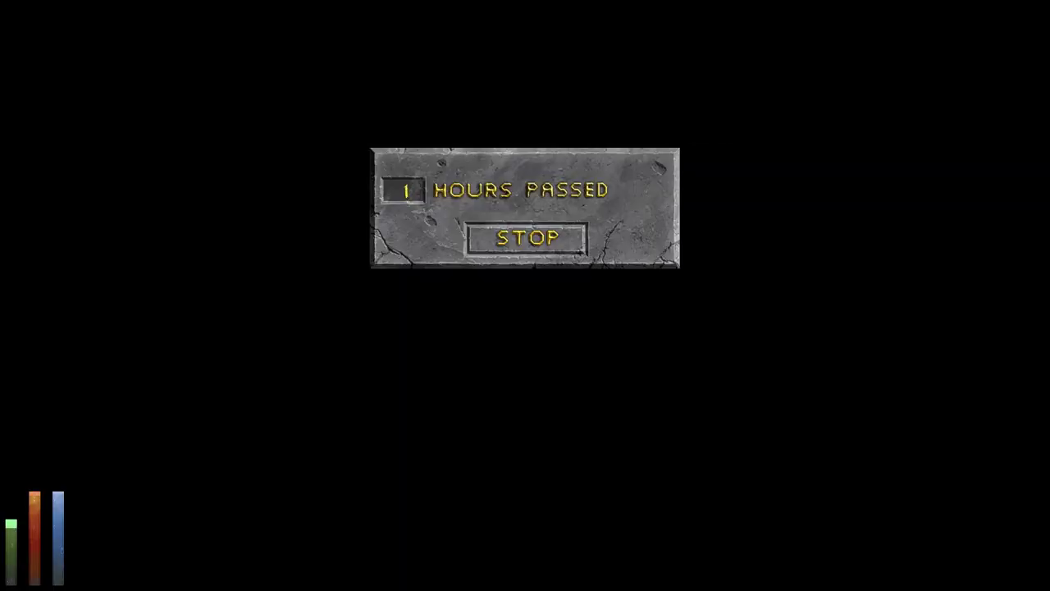
pyautogui.click(526, 271)
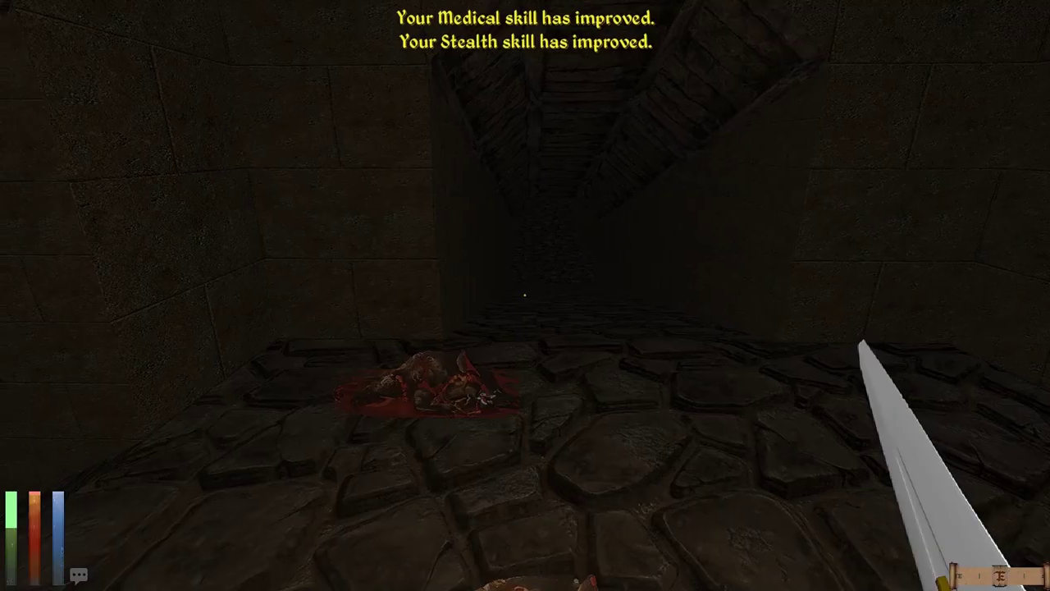
# Step: Walk past the torch through the wooden doorway and view the automap again
pyautogui.press('w')
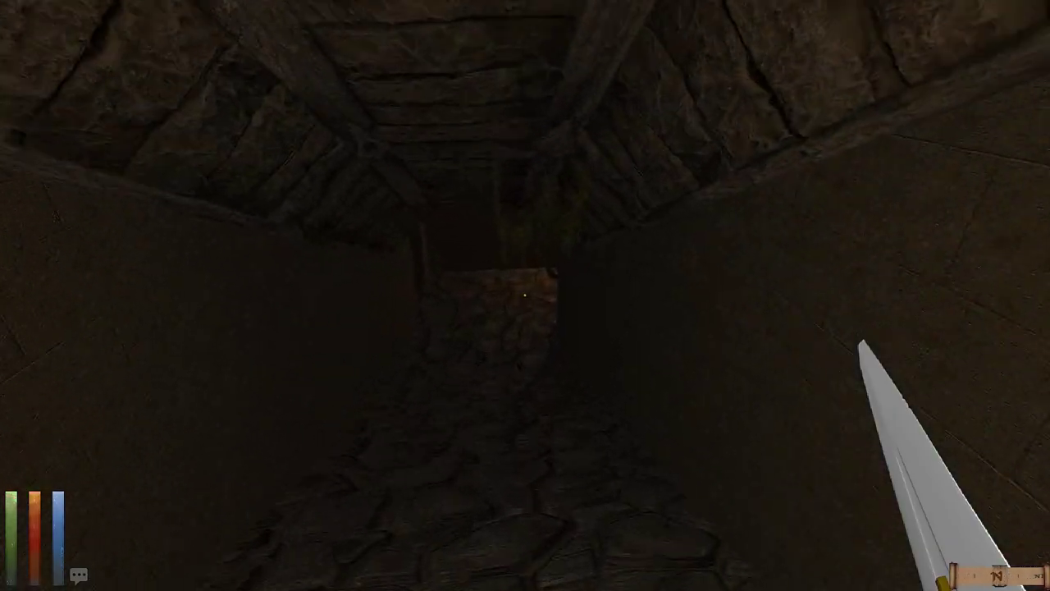
pyautogui.press('w')
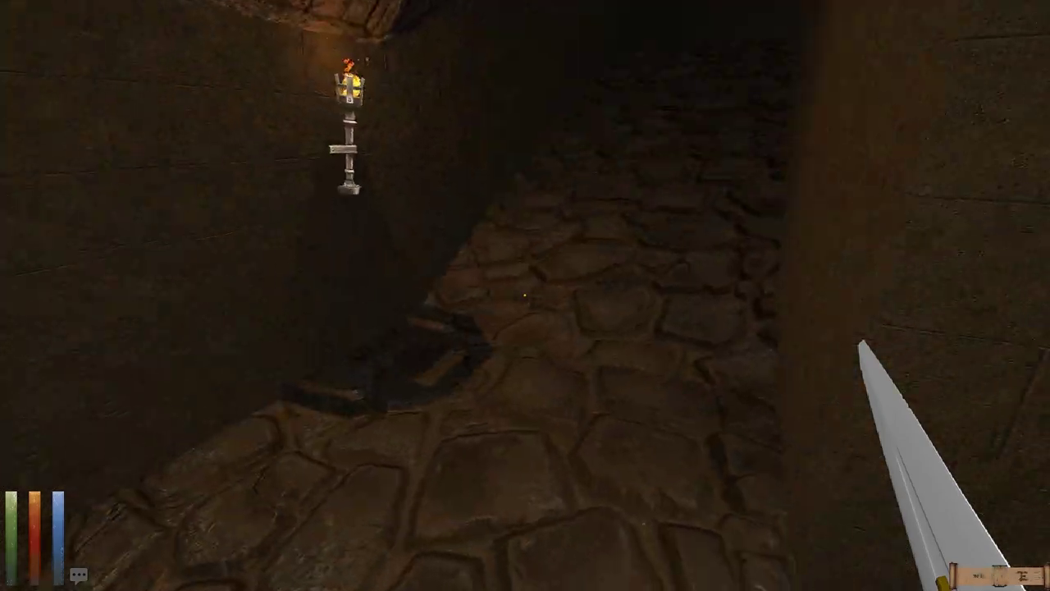
pyautogui.press('w')
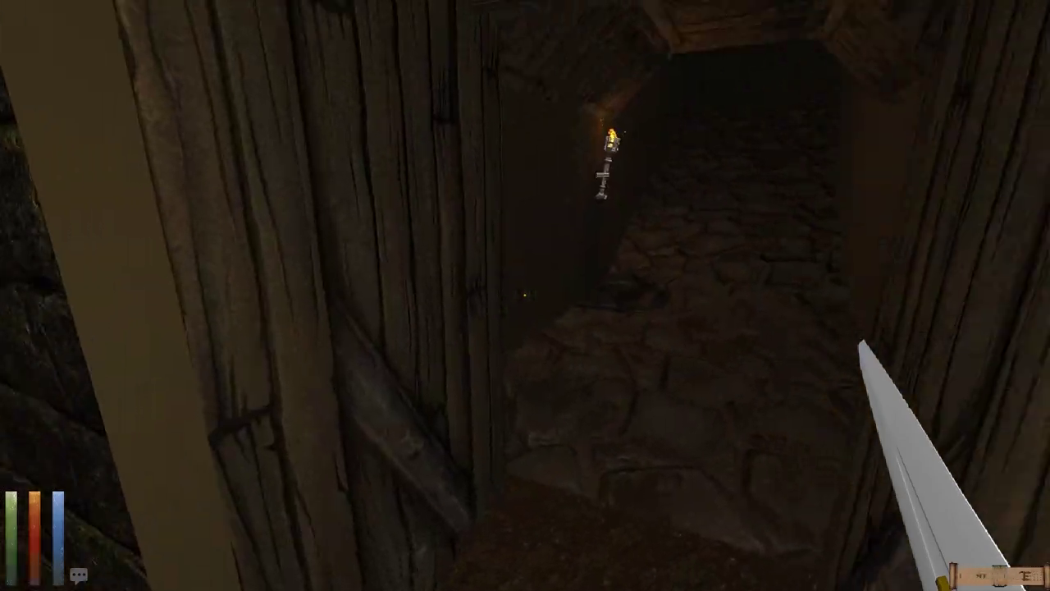
pyautogui.press('w')
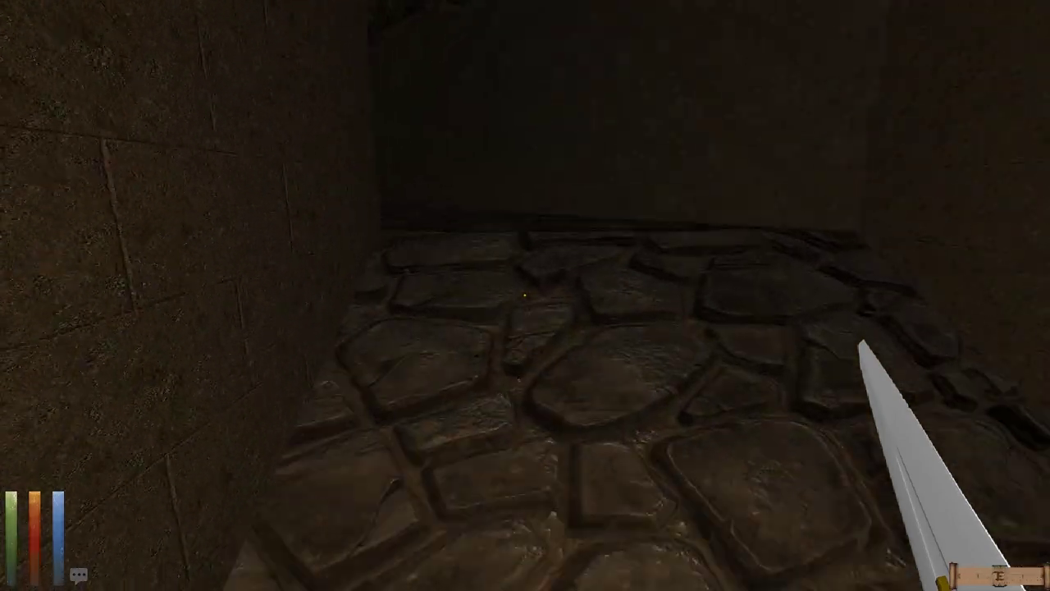
pyautogui.press('w')
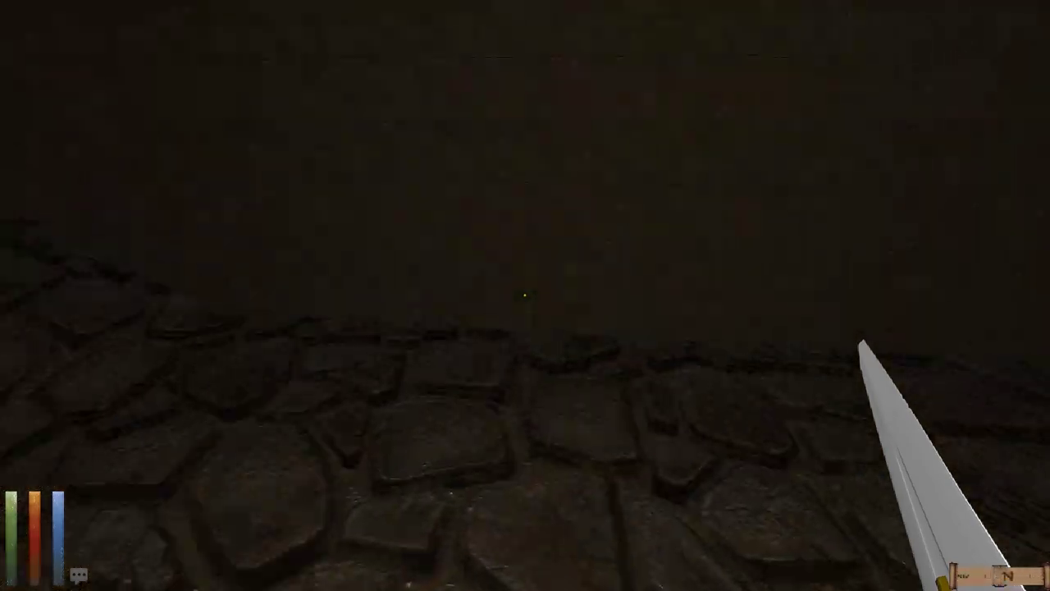
pyautogui.press('m')
# Step: Rotate and close the automap, then strike the attacking rat
pyautogui.press('Right')
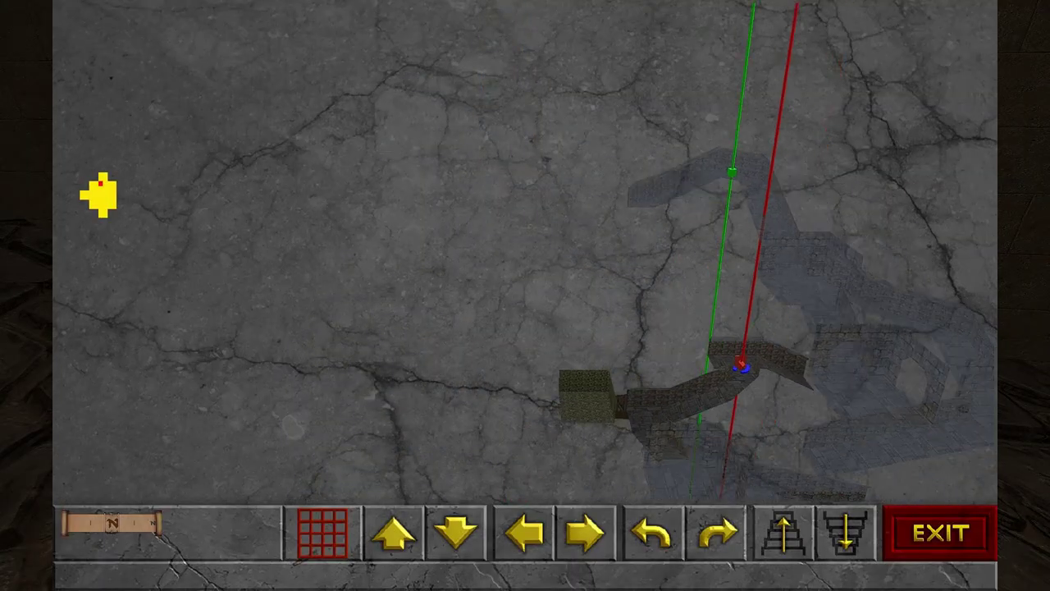
pyautogui.press('m')
pyautogui.press('w')
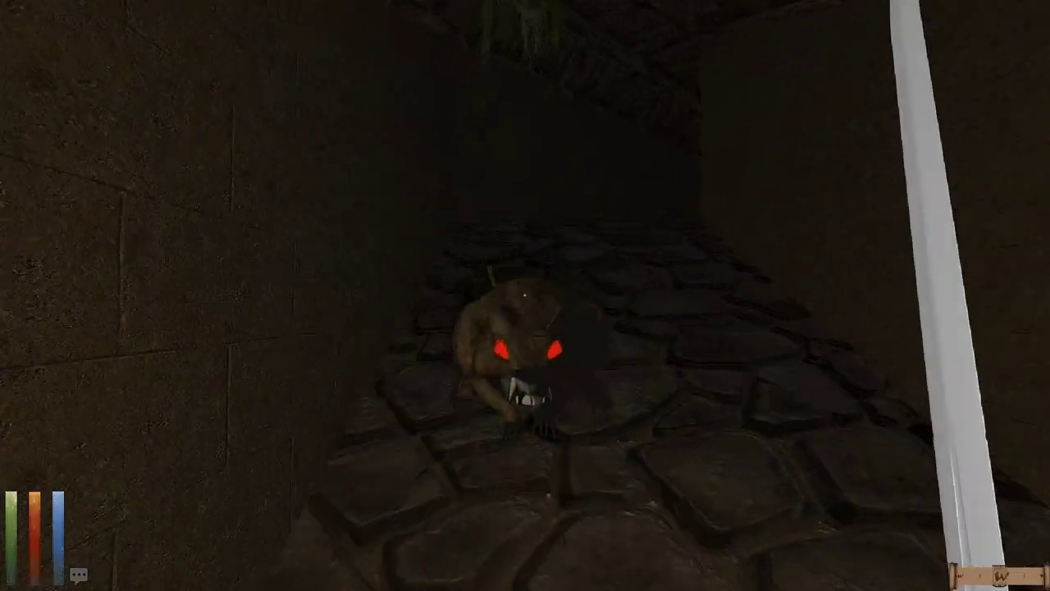
pyautogui.click(525, 295)
# Step: Kill the first grizzly bear with a string of sword strikes
pyautogui.press('Right')
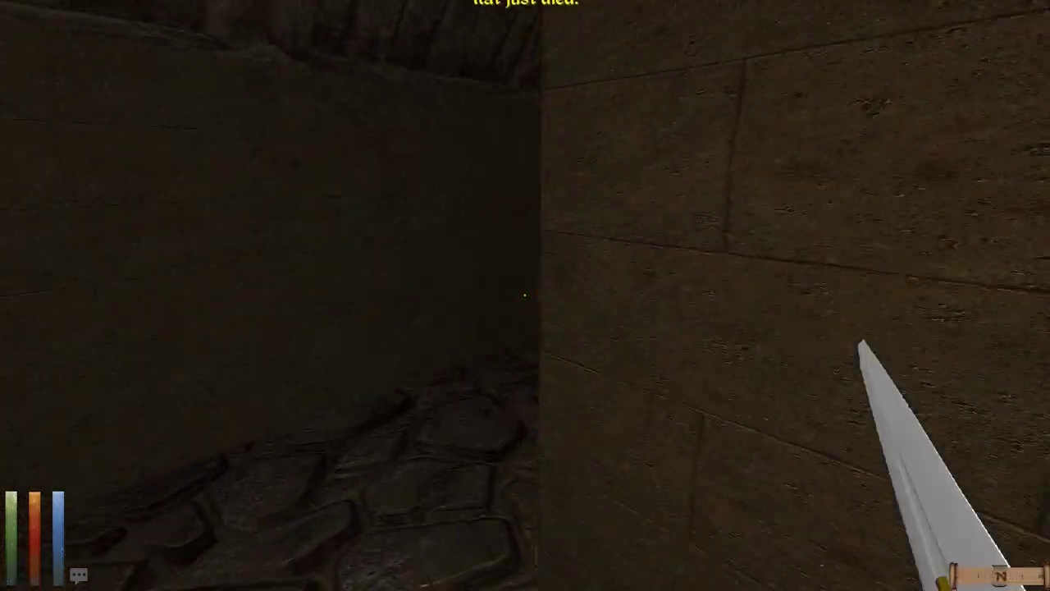
pyautogui.press('Left')
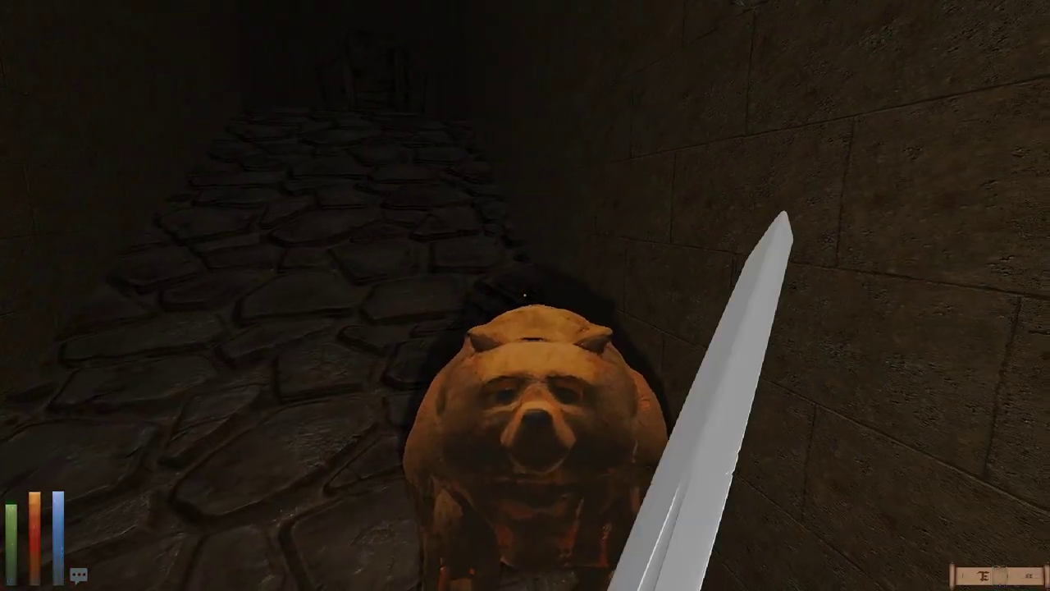
pyautogui.click(524, 293)
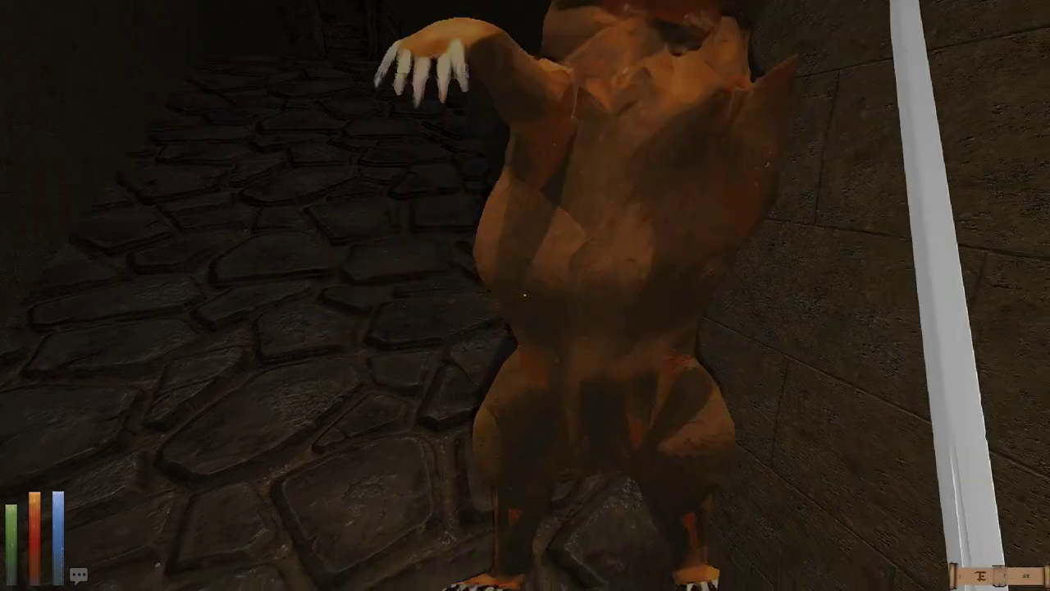
pyautogui.click(524, 293)
pyautogui.click(525, 296)
pyautogui.click(525, 295)
pyautogui.click(525, 296)
pyautogui.click(525, 295)
pyautogui.click(523, 294)
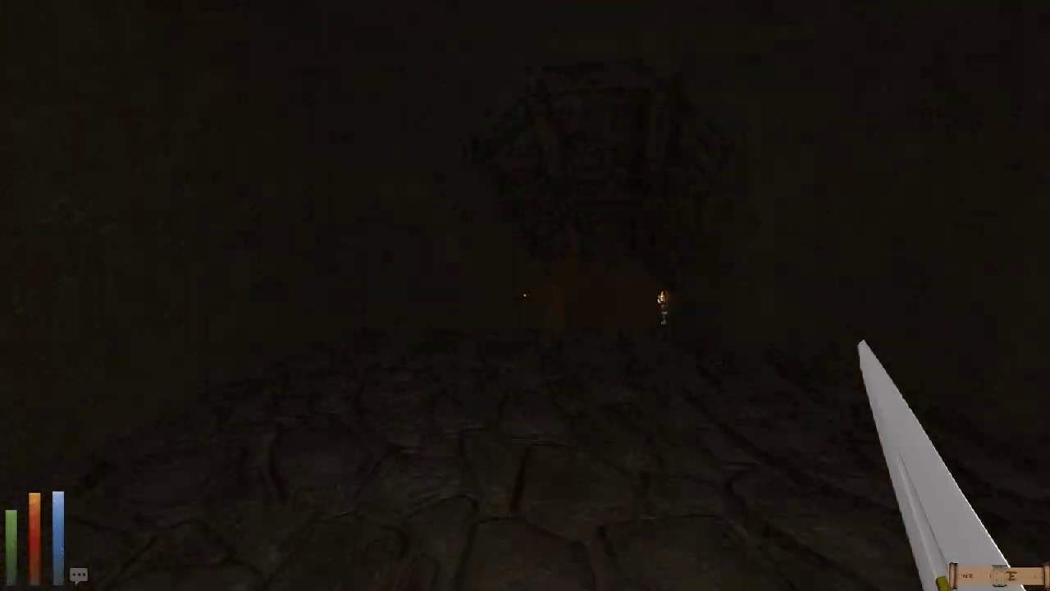
# Step: Walk into the dark corridor and strike the second bear twice
pyautogui.press('w')
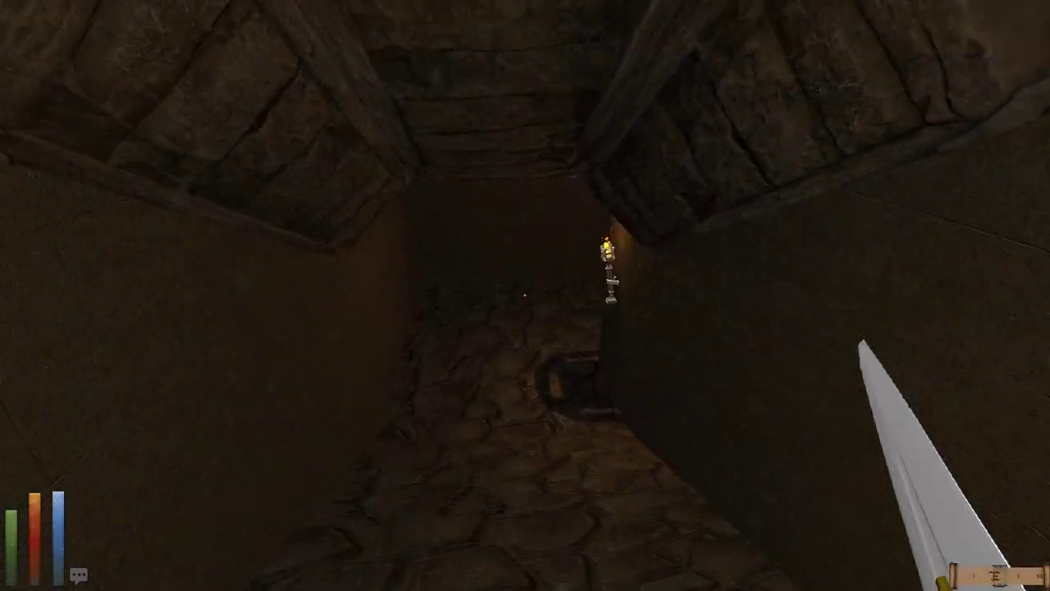
pyautogui.press('w')
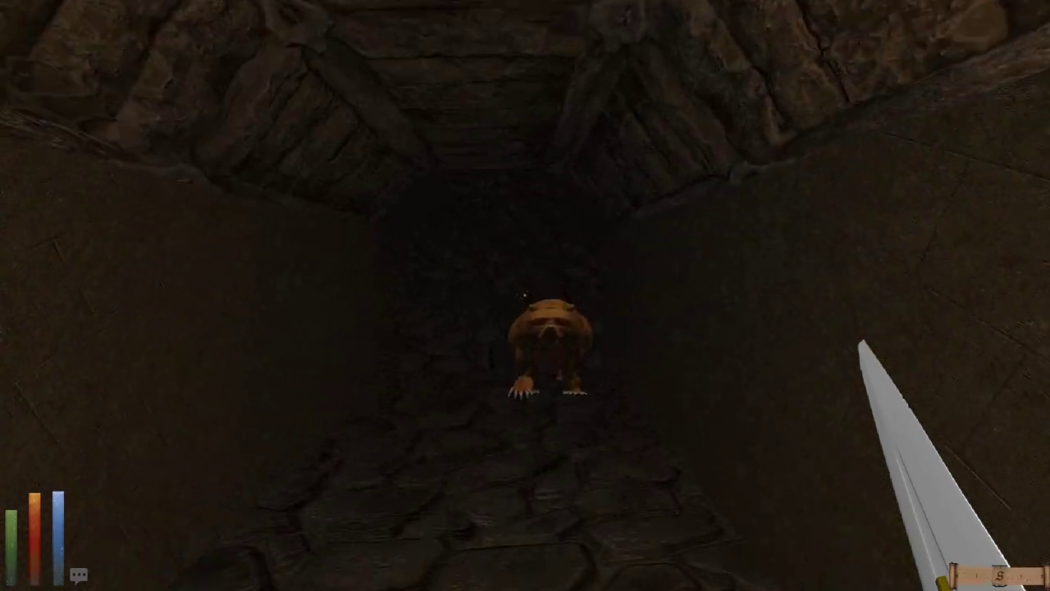
pyautogui.press('w')
pyautogui.click(524, 293)
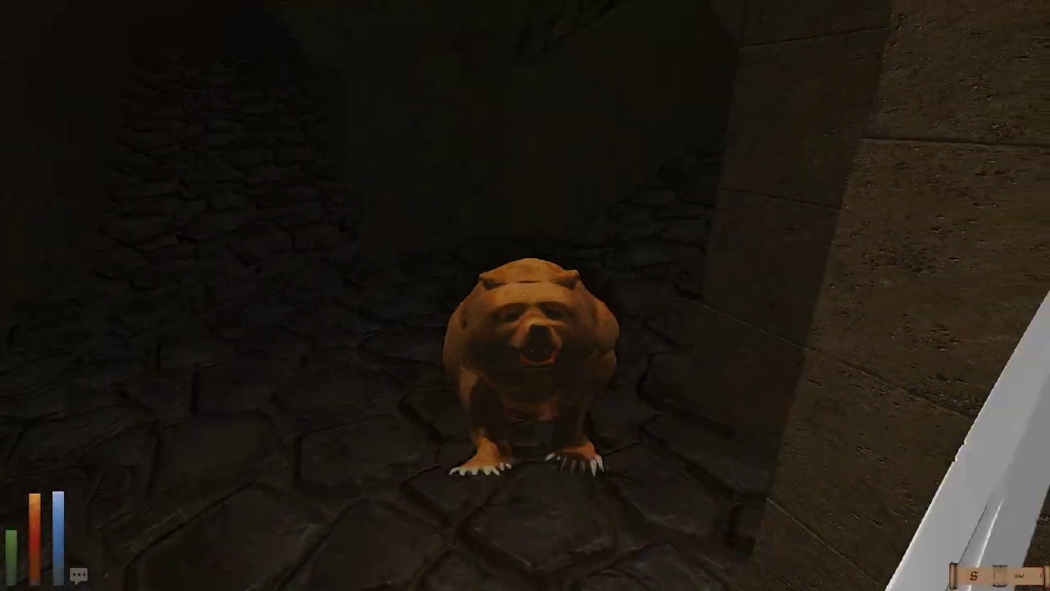
pyautogui.click(525, 329)
# Step: Finish the second bear with a Shock spell, then rest until healed
pyautogui.press('BackSpace')
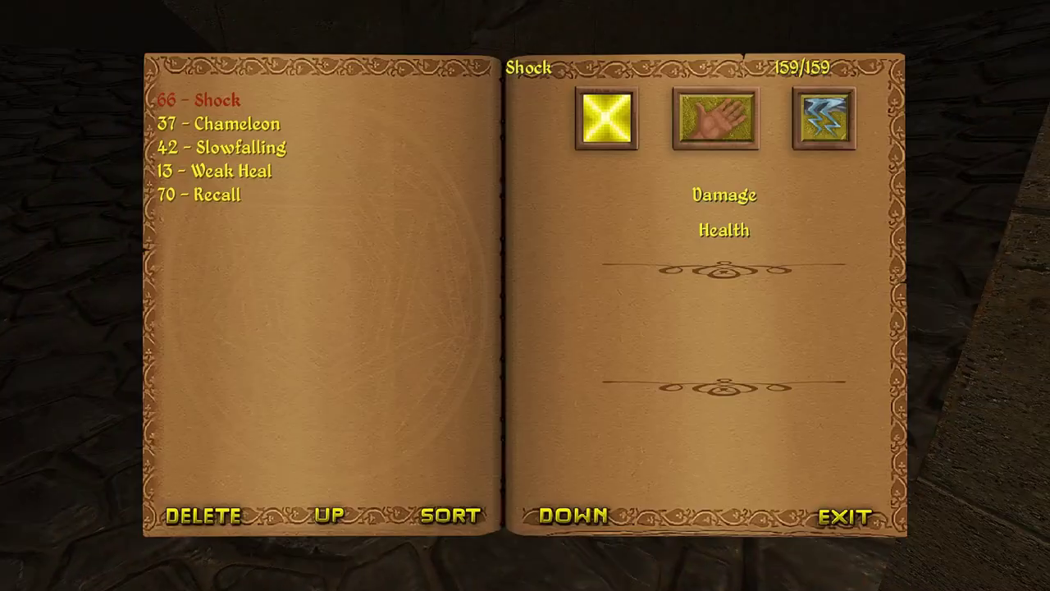
pyautogui.doubleClick(198, 100)
pyautogui.click(525, 296)
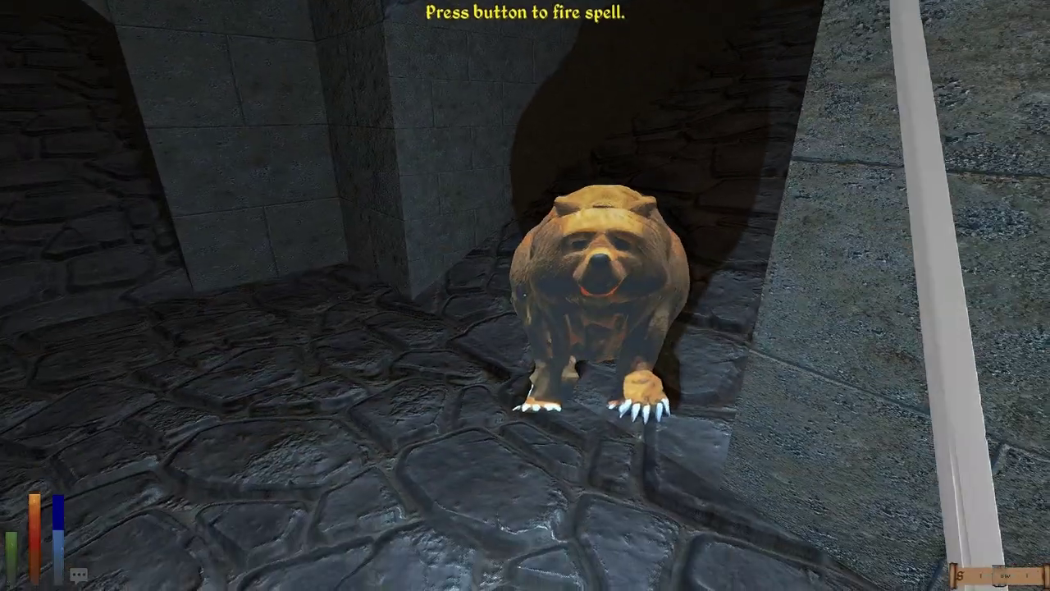
pyautogui.click(524, 294)
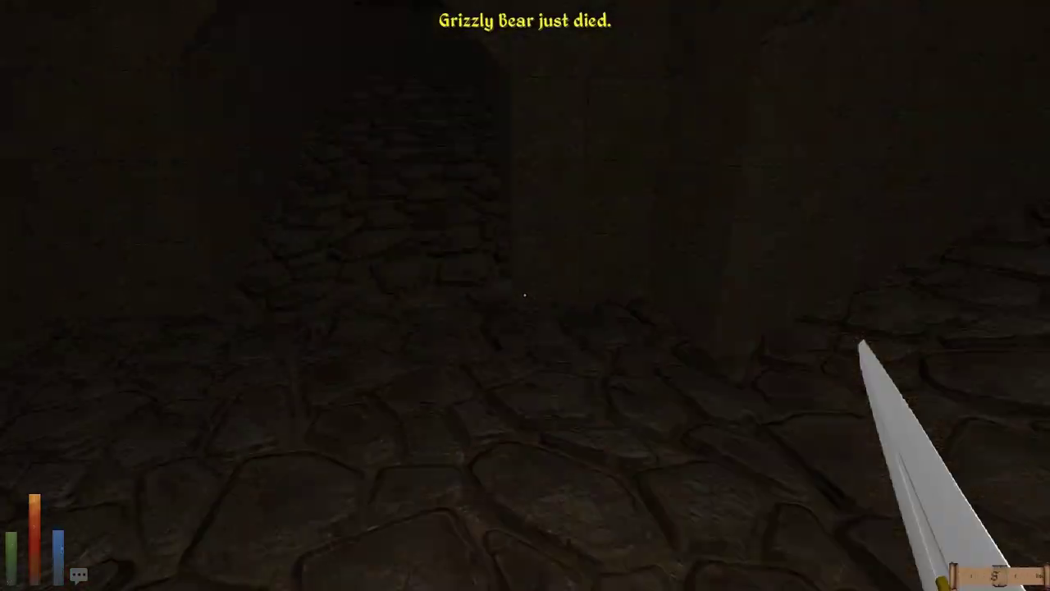
pyautogui.press('r')
pyautogui.click(526, 220)
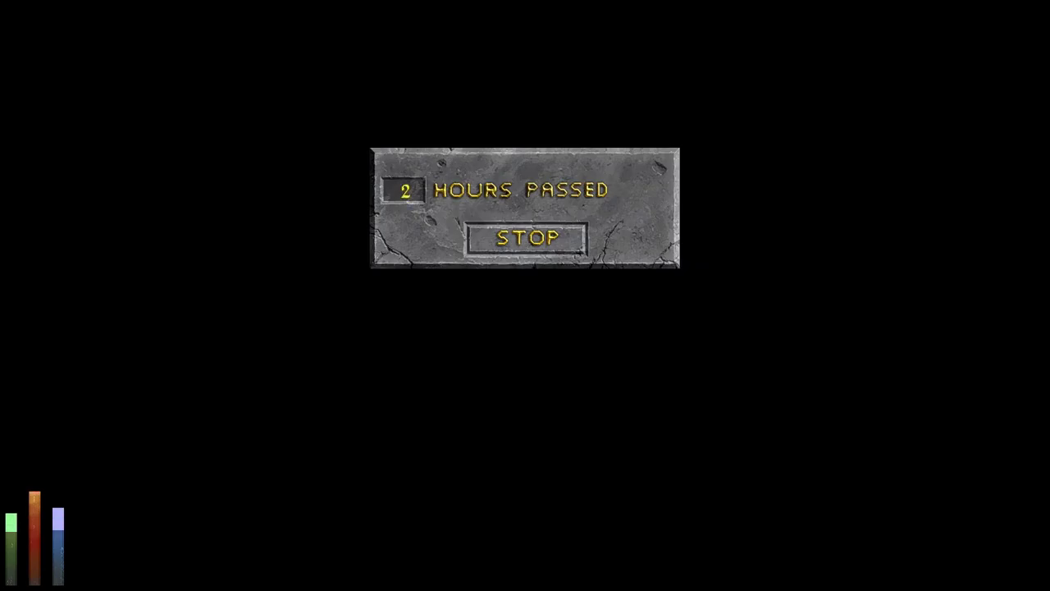
# Step: Dismiss the healed message, save the game and glance at the automap
pyautogui.click(525, 295)
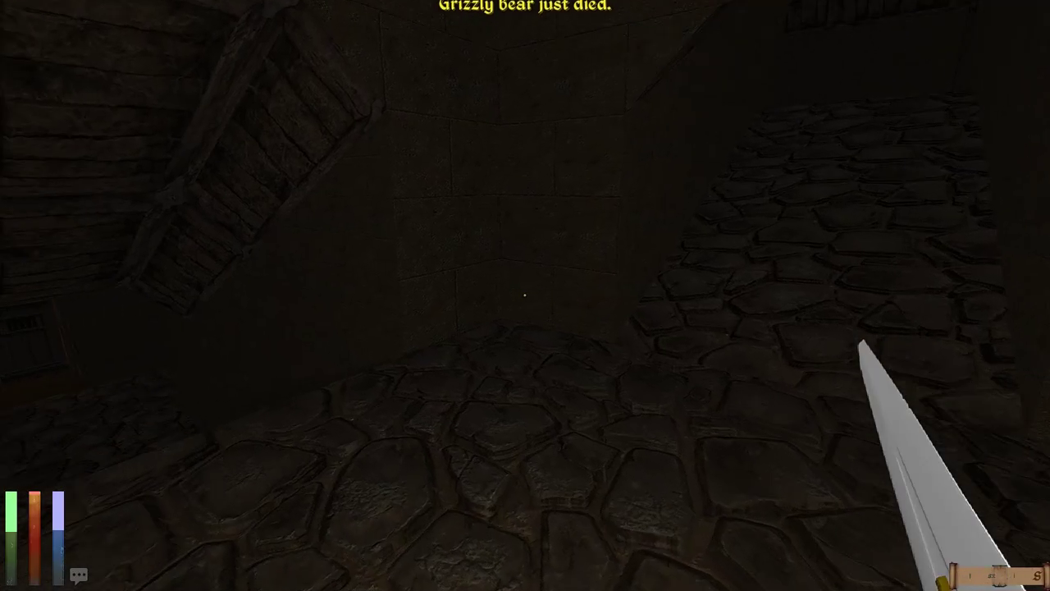
pyautogui.press('Escape')
pyautogui.click(393, 156)
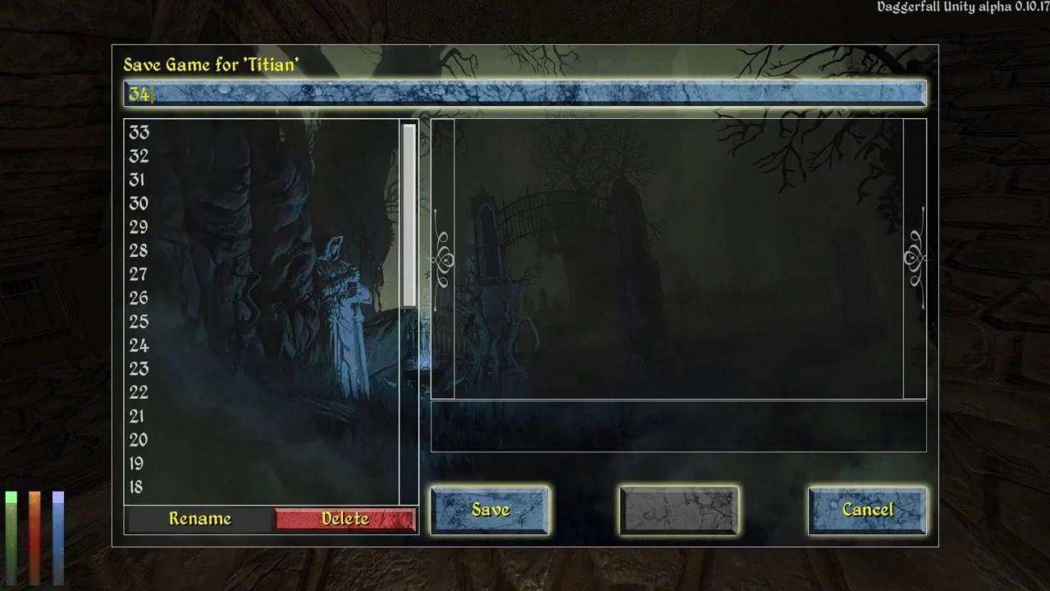
pyautogui.press('Return')
pyautogui.press('m')
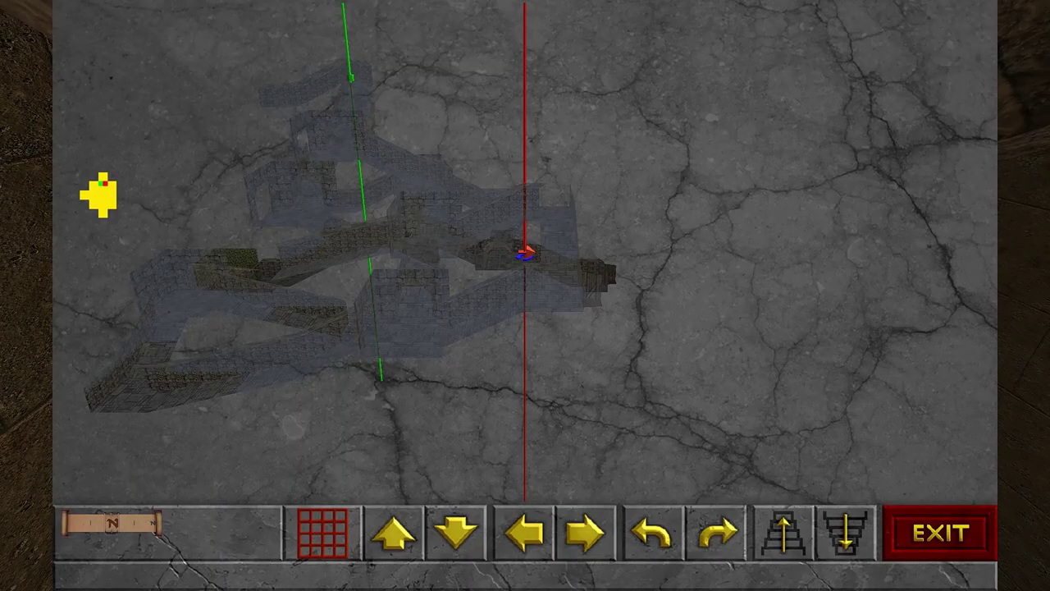
pyautogui.press('m')
# Step: Follow the corridor through the first door and open the wooden door
pyautogui.press('w')
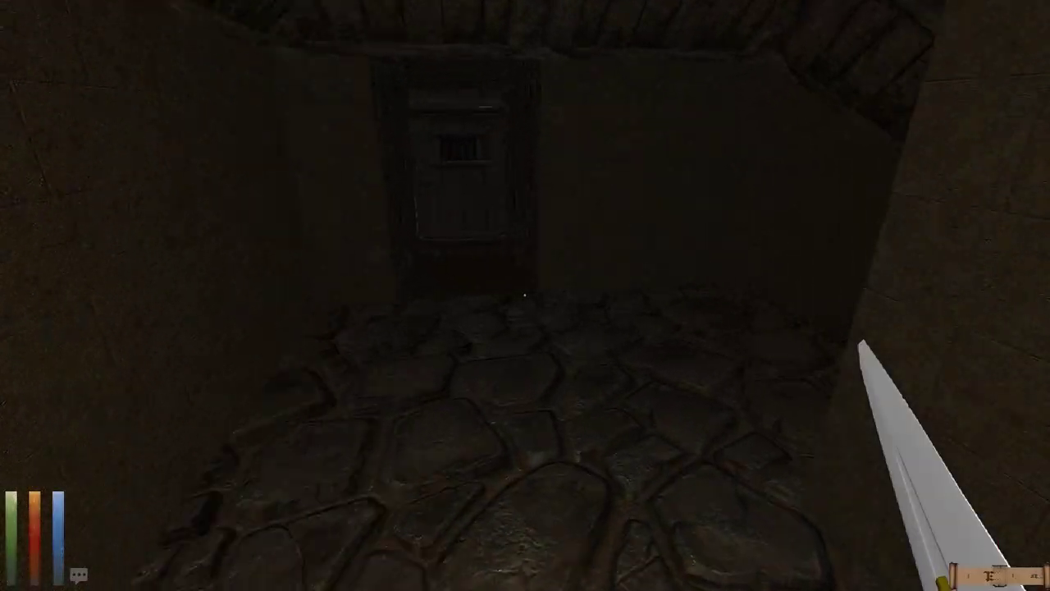
pyautogui.press('w')
pyautogui.click(525, 295)
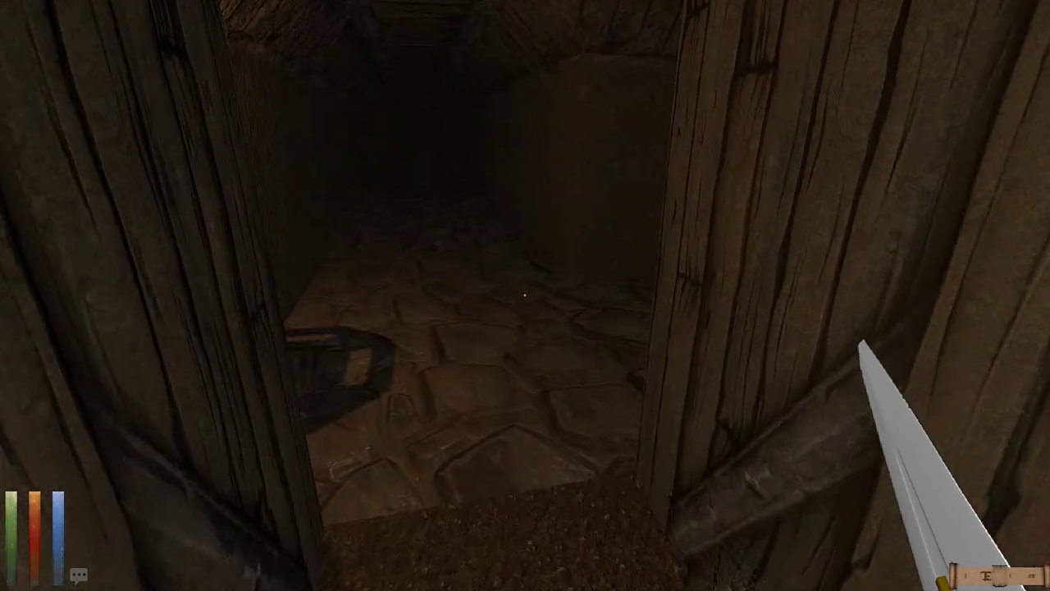
pyautogui.press('w')
pyautogui.press('w')
pyautogui.click(525, 296)
# Step: Cross the large room into the brazier room and ready the sword against the bear
pyautogui.press('w')
pyautogui.press('w')
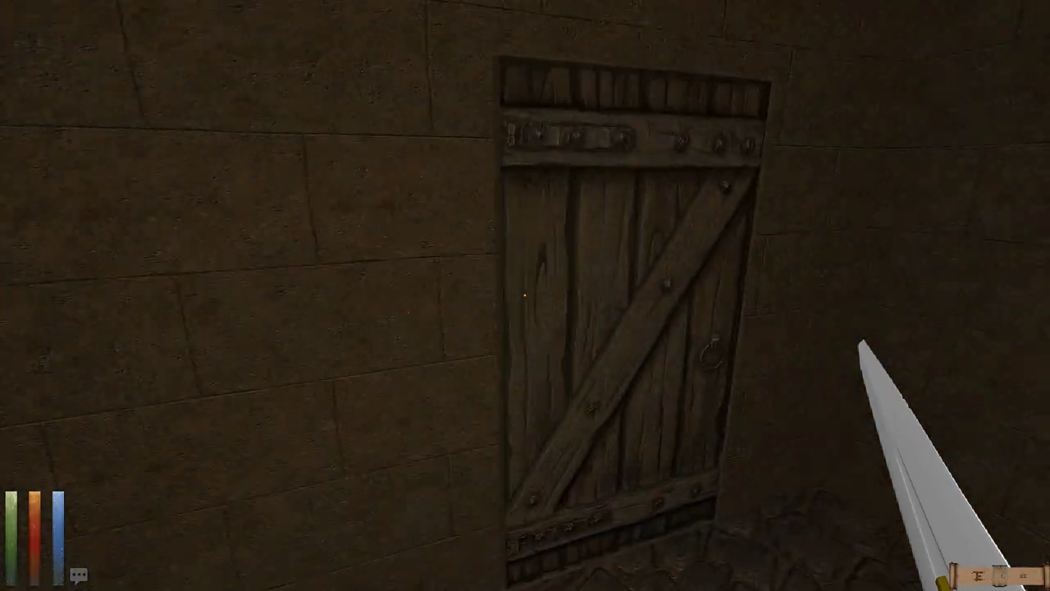
pyautogui.click(525, 296)
pyautogui.press('w')
pyautogui.press('w')
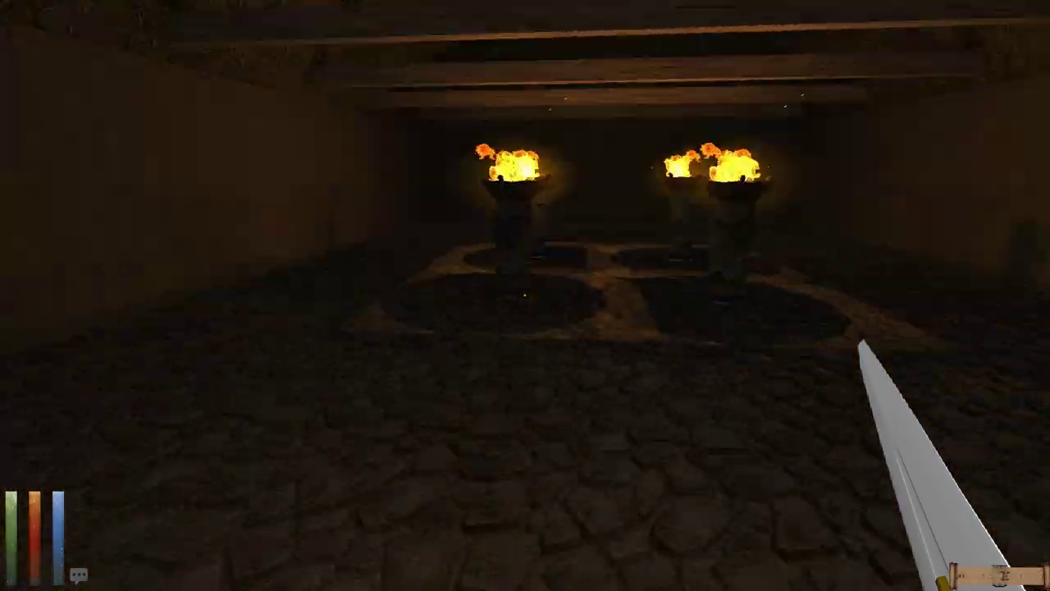
pyautogui.press('w')
pyautogui.press('w')
pyautogui.press('w')
pyautogui.click(526, 295)
# Step: Finish off the grizzly bear and head through the doorway down the long dark corridor
pyautogui.click(525, 295)
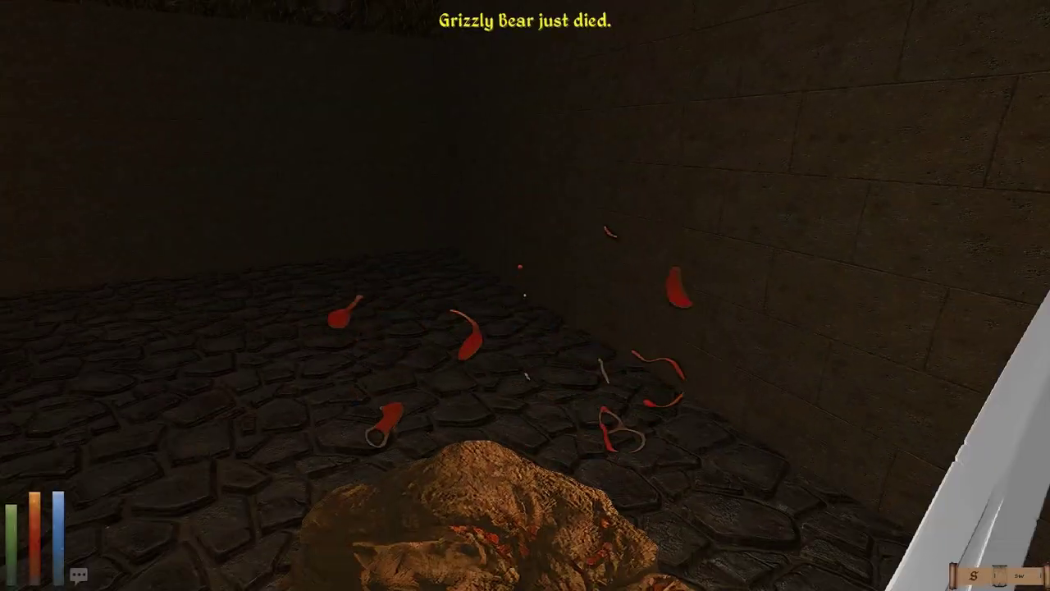
pyautogui.moveTo(525, 295); pyautogui.dragTo(739, 295)
pyautogui.press('w')
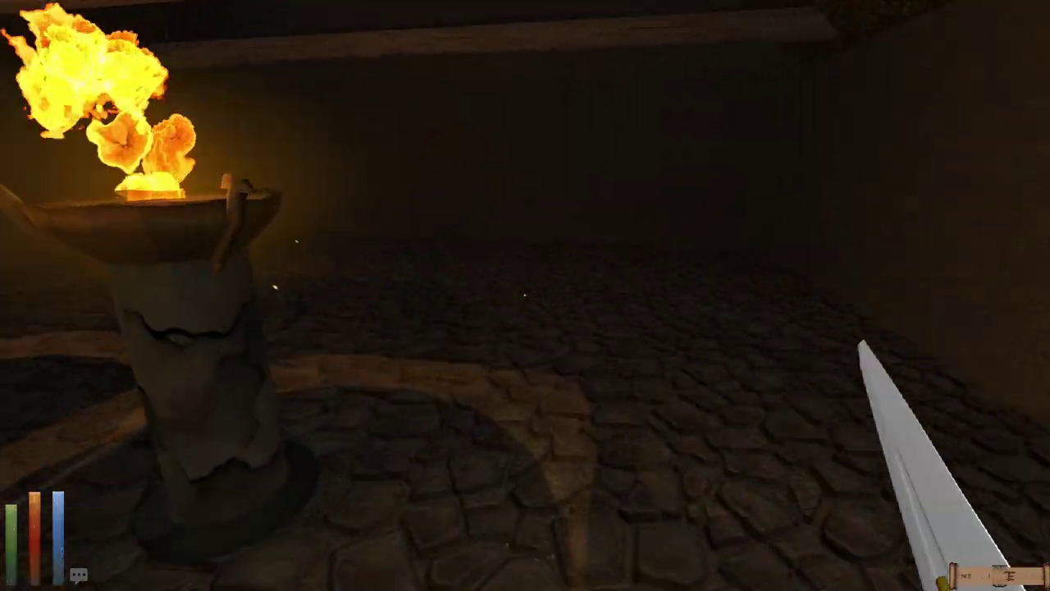
pyautogui.press('w')
pyautogui.press('w')
pyautogui.press('w')
pyautogui.press('w')
pyautogui.press('w')
pyautogui.press('w')
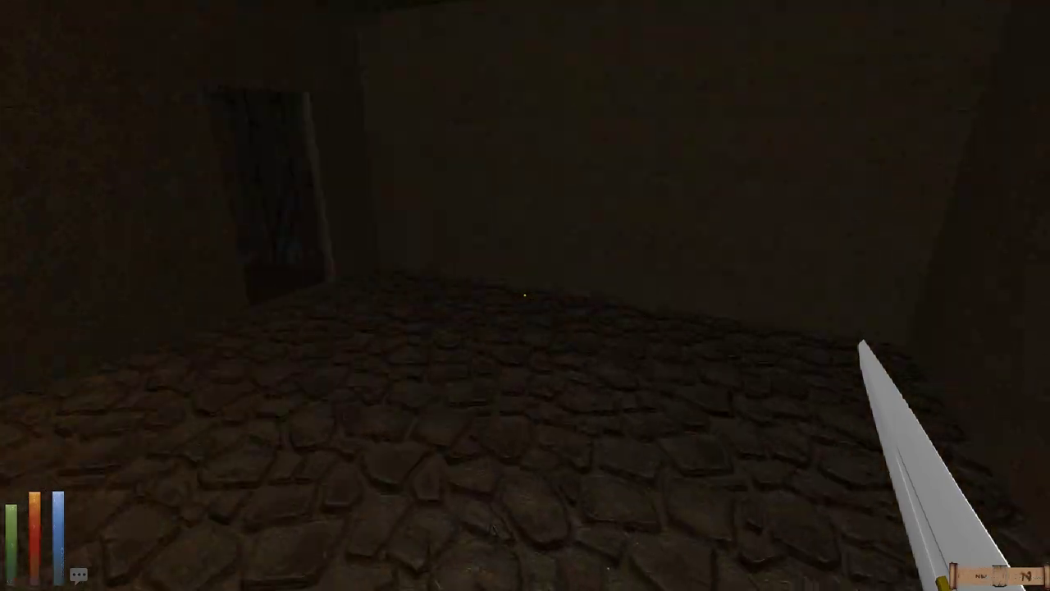
pyautogui.press('w')
pyautogui.press('w')
pyautogui.press('w')
pyautogui.press('w')
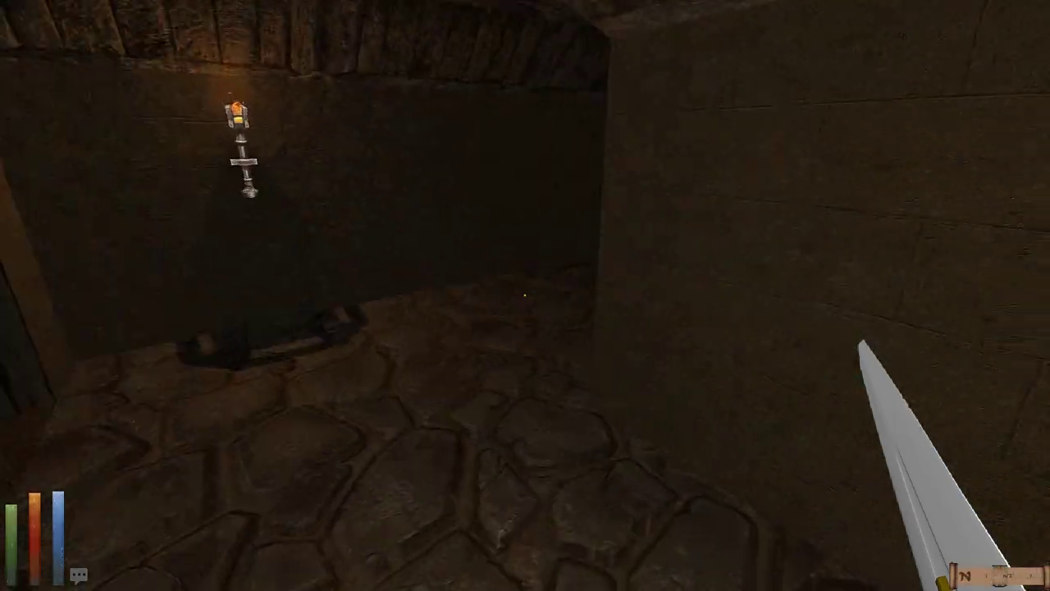
pyautogui.press('w')
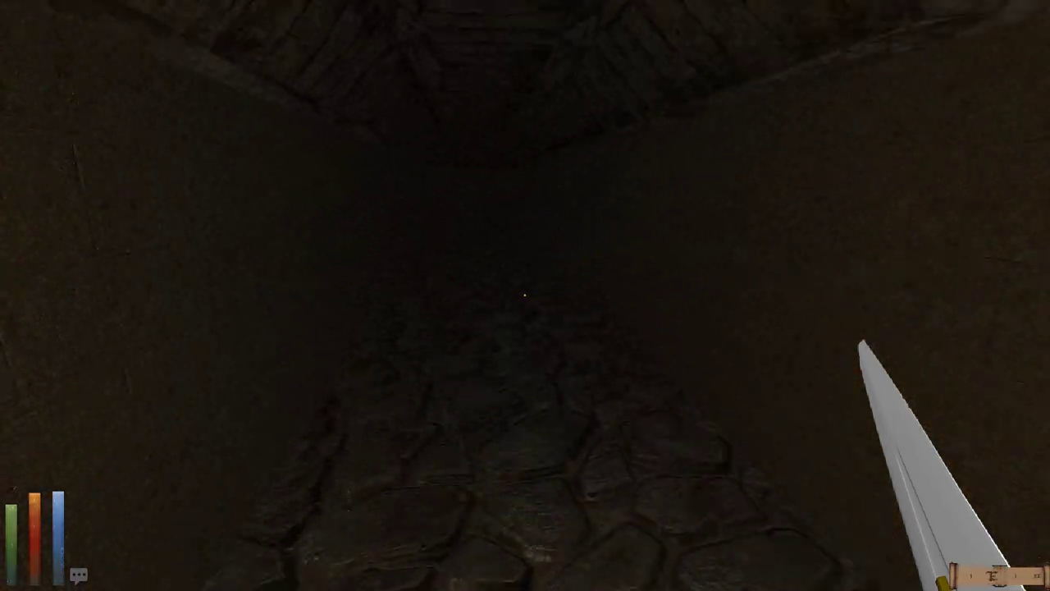
pyautogui.press('w')
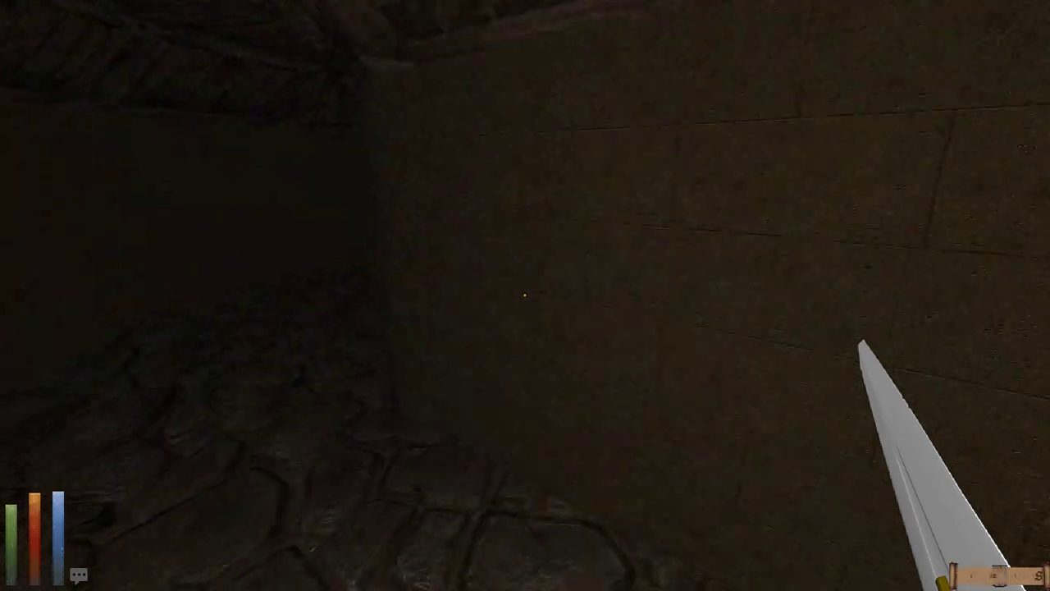
# Step: Kill the sabre-tooth tiger with the sword and search its body
pyautogui.press('Left')
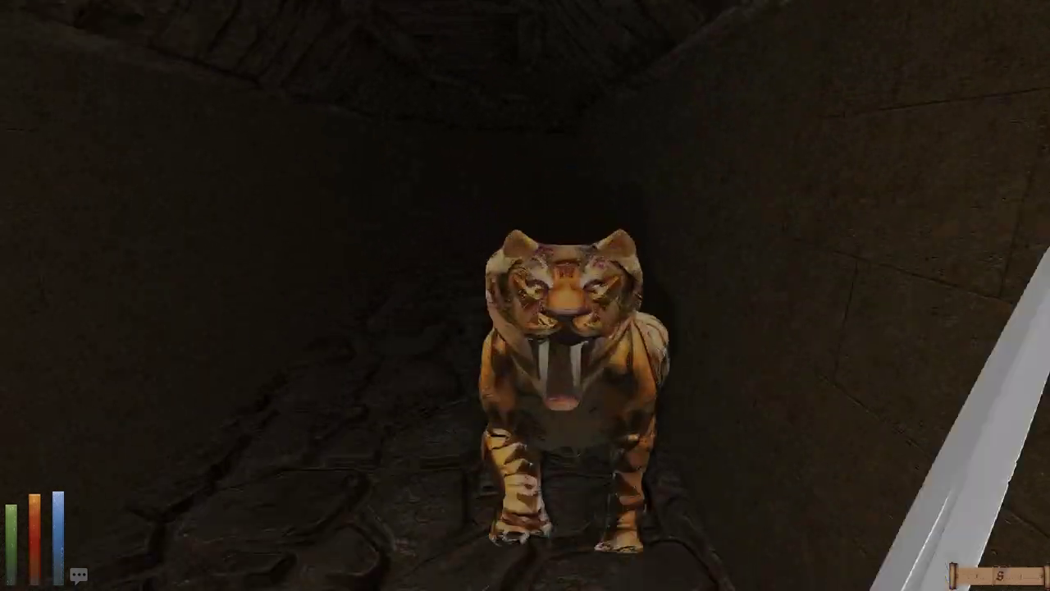
pyautogui.moveTo(739, 328); pyautogui.dragTo(328, 329)
pyautogui.click(459, 361)
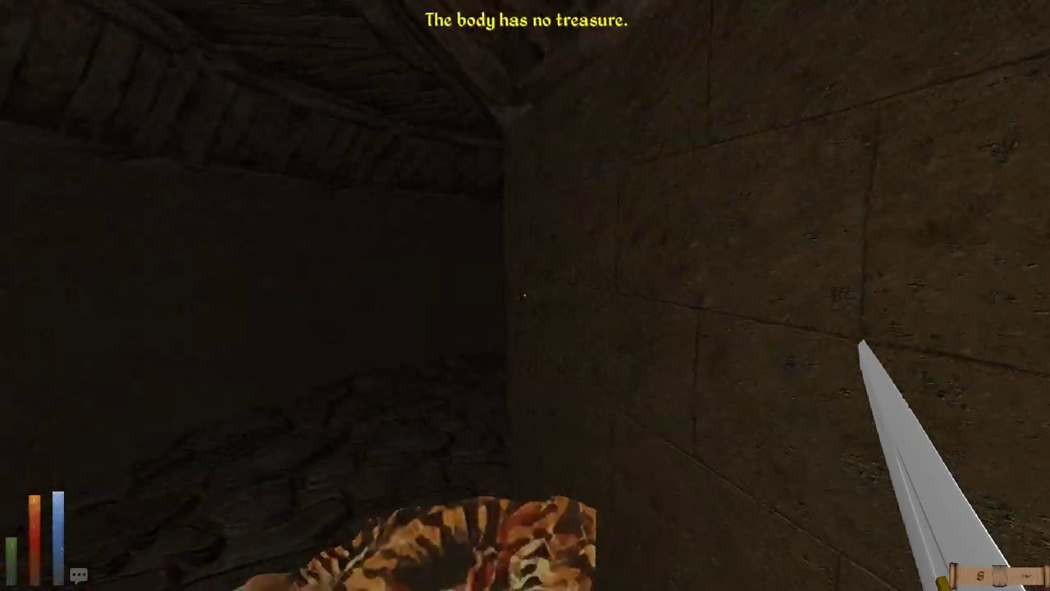
# Step: Rest until healed, then bring up the pause menu
pyautogui.press('r')
pyautogui.click(525, 220)
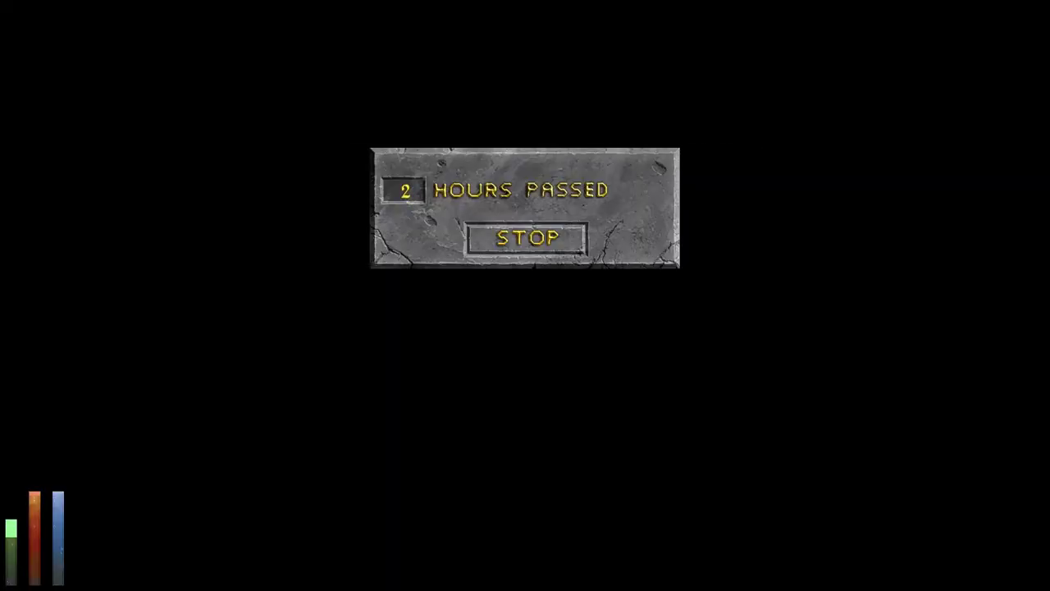
pyautogui.click(525, 295)
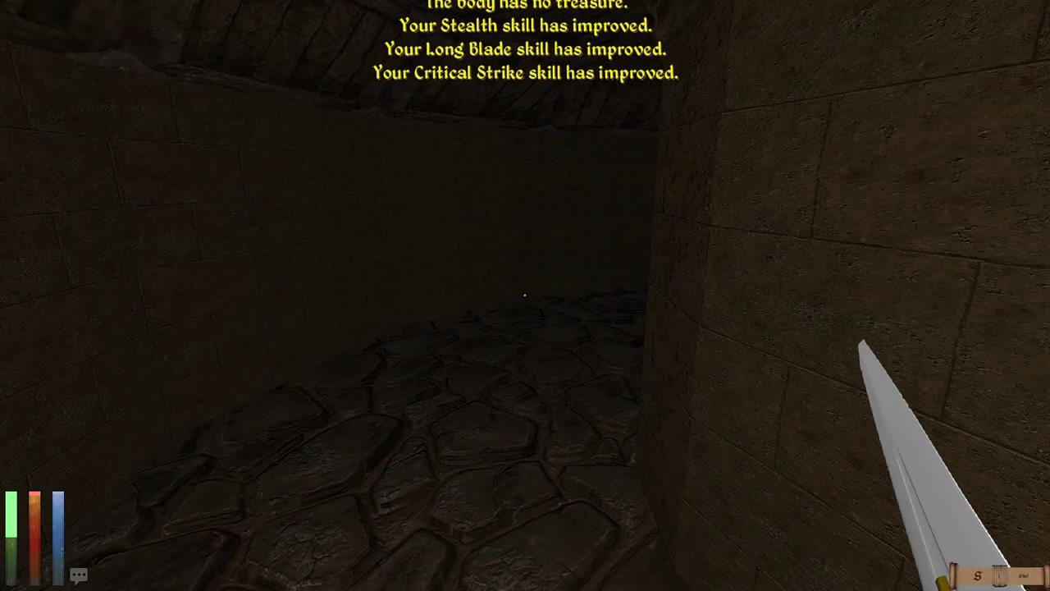
pyautogui.press('Escape')
# Step: Save the game and walk to the door at the corridor's end
pyautogui.click(384, 156)
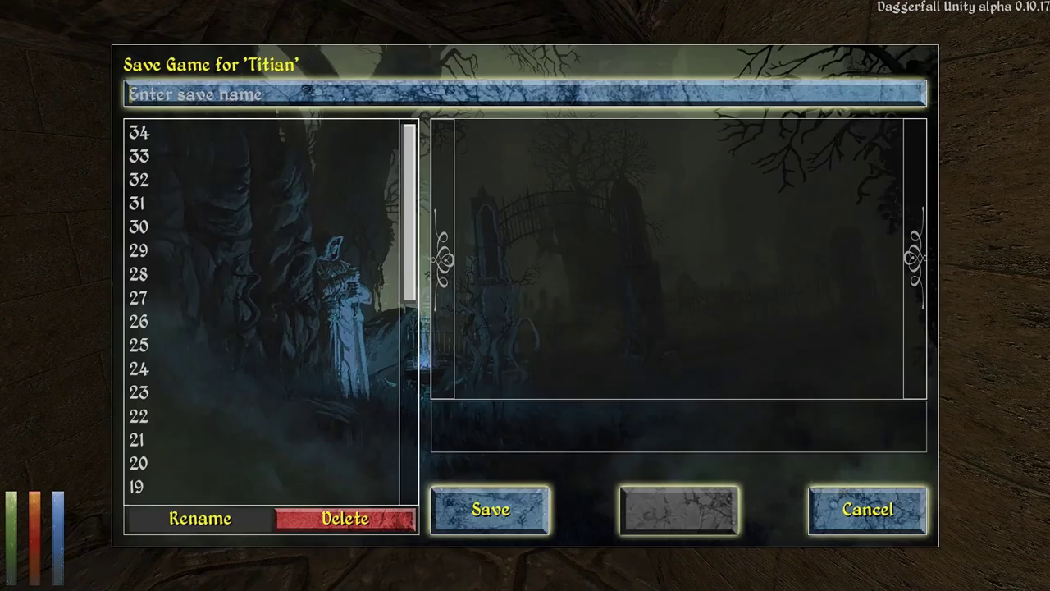
pyautogui.write('35')
pyautogui.press('Return')
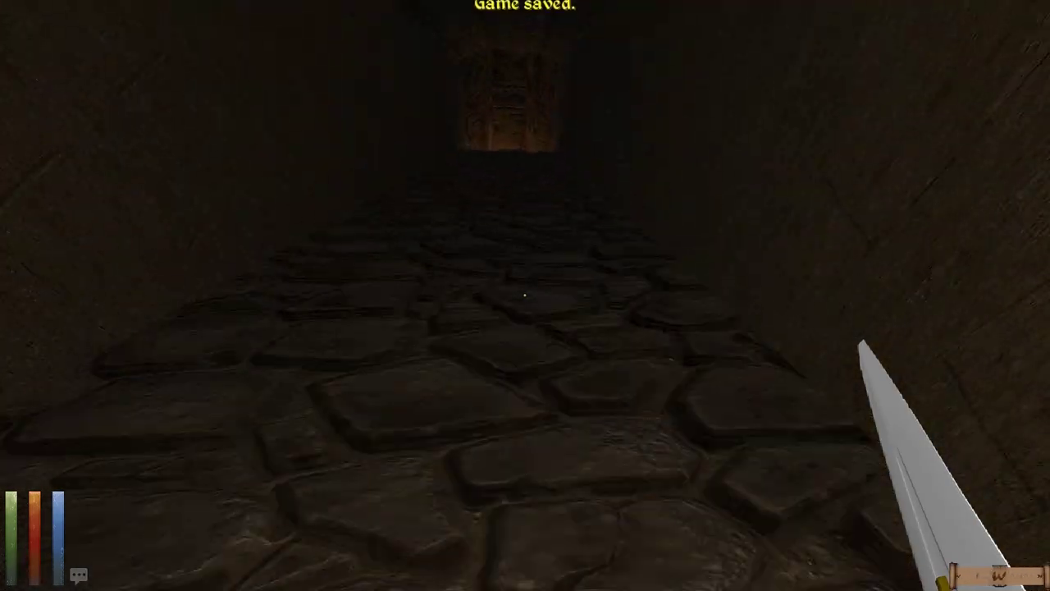
pyautogui.press('w')
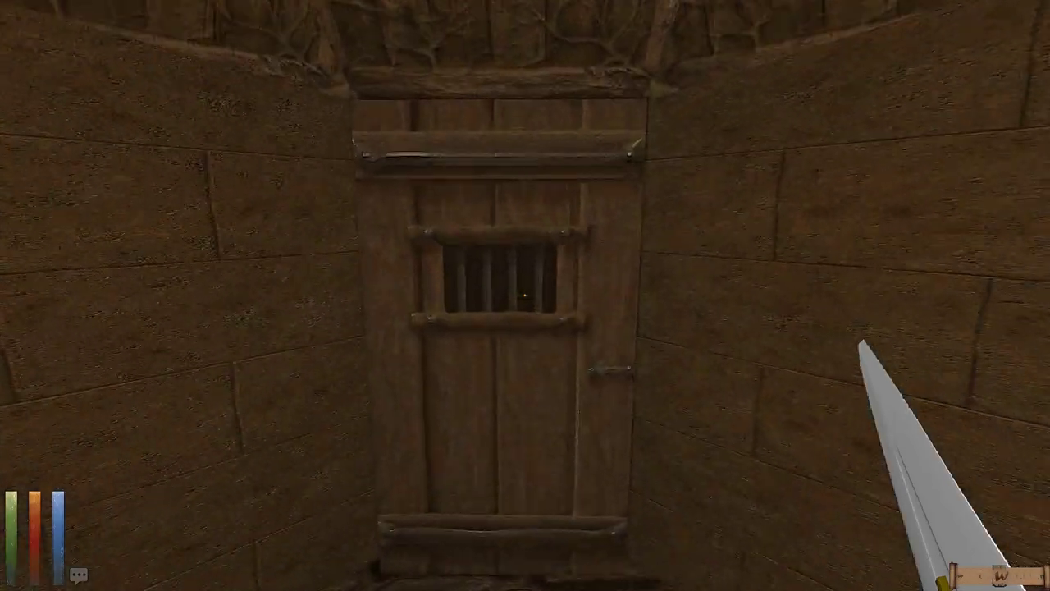
# Step: Open the door, kill the rat beyond, and round the corner to the automap
pyautogui.click(525, 295)
pyautogui.press('w')
pyautogui.moveTo(738, 295); pyautogui.dragTo(246, 295)
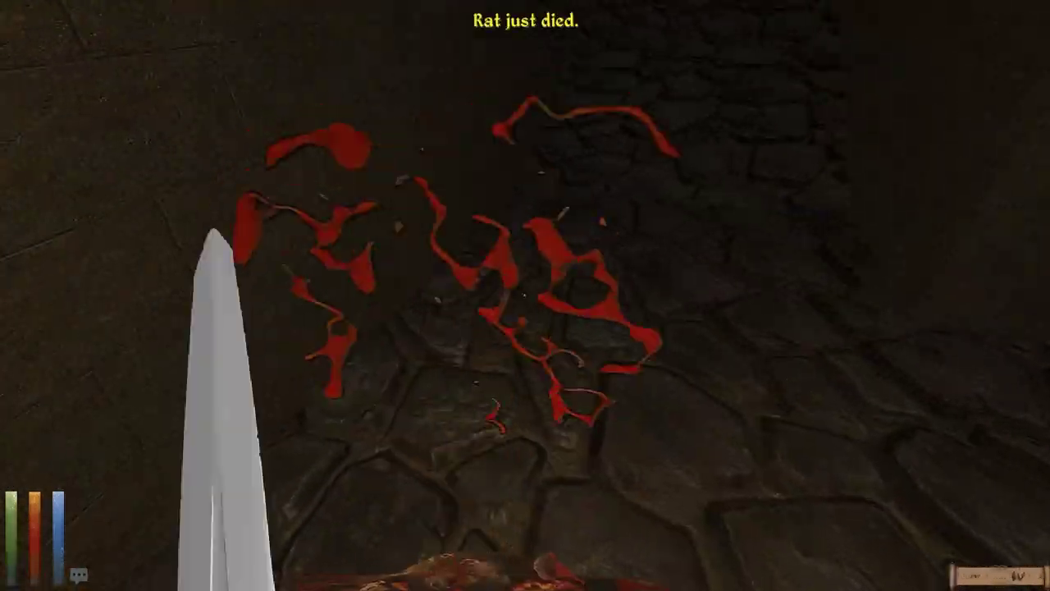
pyautogui.press('w')
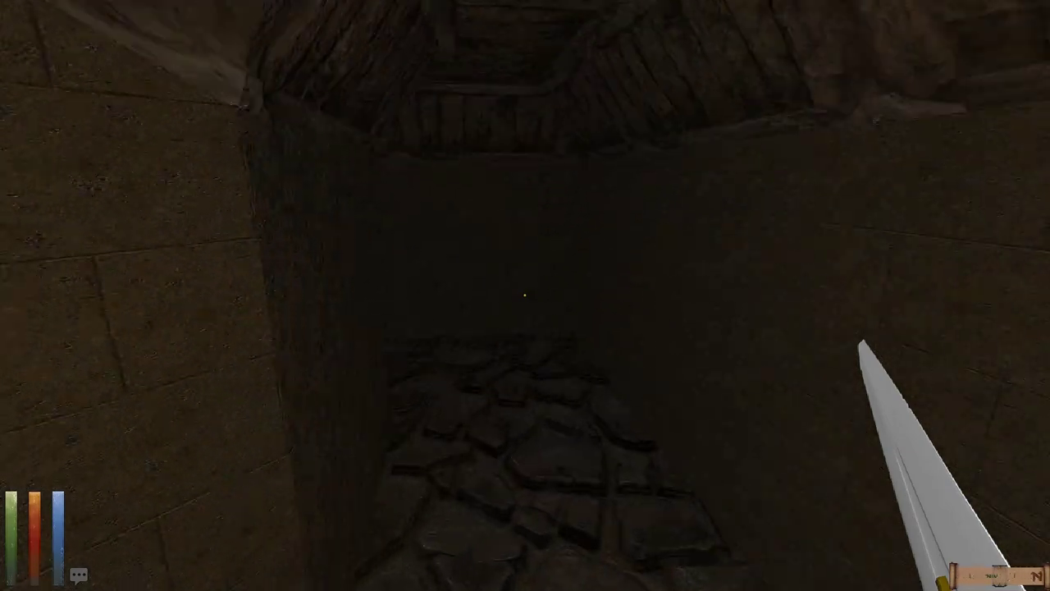
pyautogui.press('w')
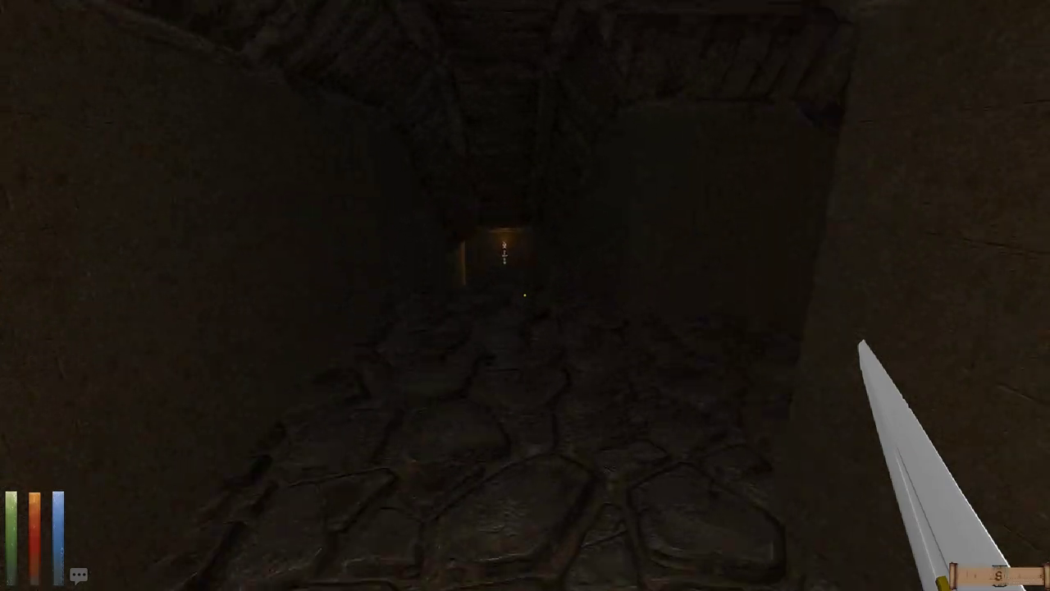
pyautogui.press('m')
# Step: Zoom the automap in on the player marker and shift the view upward
pyautogui.press('Left')
pyautogui.press('Left')
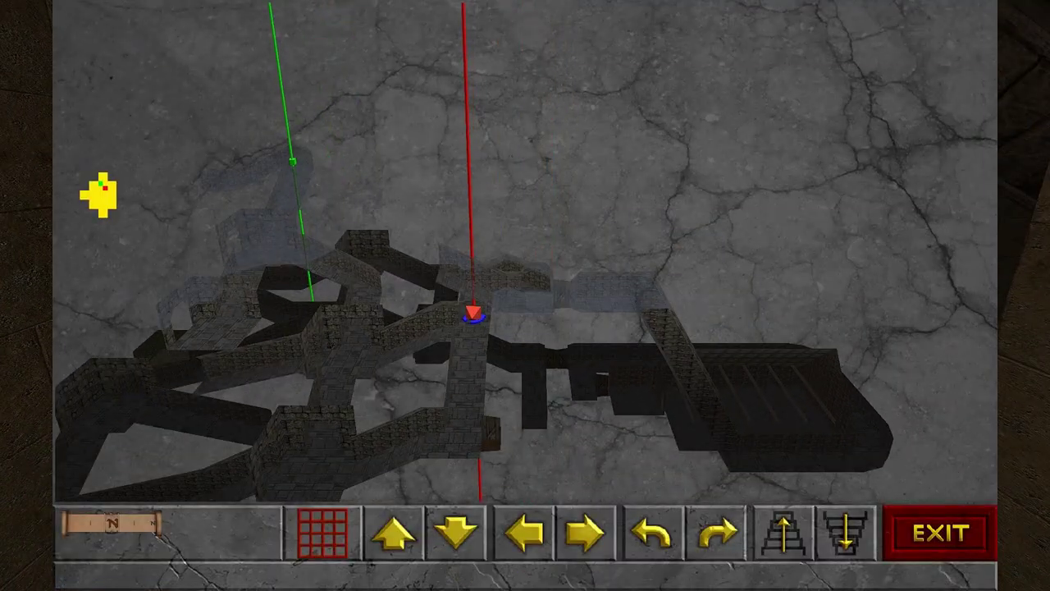
pyautogui.press('m')
pyautogui.press('m')
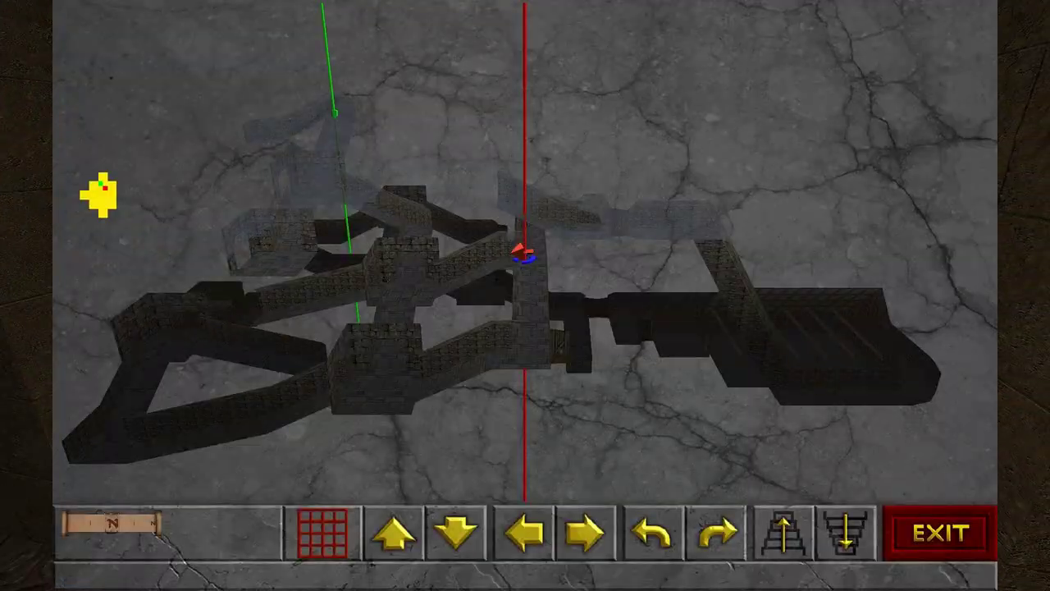
pyautogui.press('pageup')
pyautogui.press('pageup')
pyautogui.press('pageup')
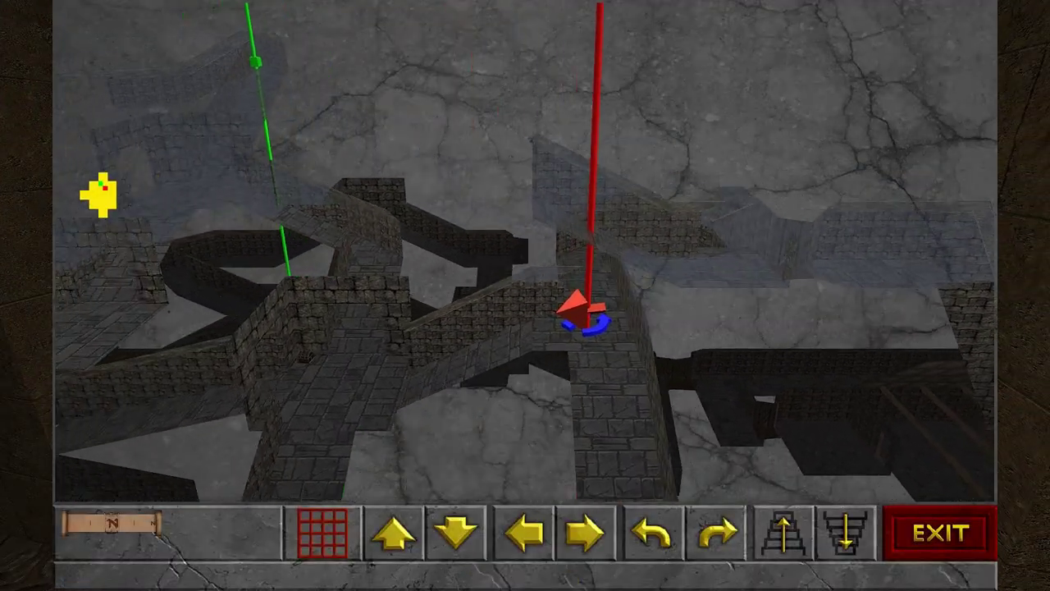
pyautogui.press('Up')
pyautogui.press('Up')
pyautogui.press('Up')
pyautogui.press('Up')
pyautogui.press('Up')
pyautogui.press('Up')
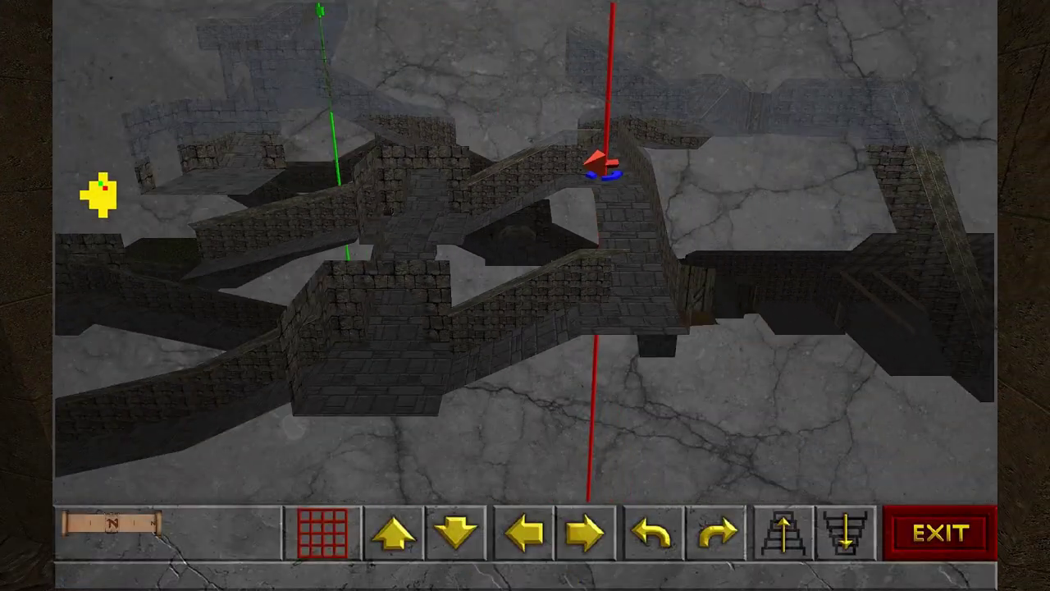
# Step: Advance along the corridor, toggling the automap repeatedly to check position
pyautogui.press('m')
pyautogui.press('w')
pyautogui.press('m')
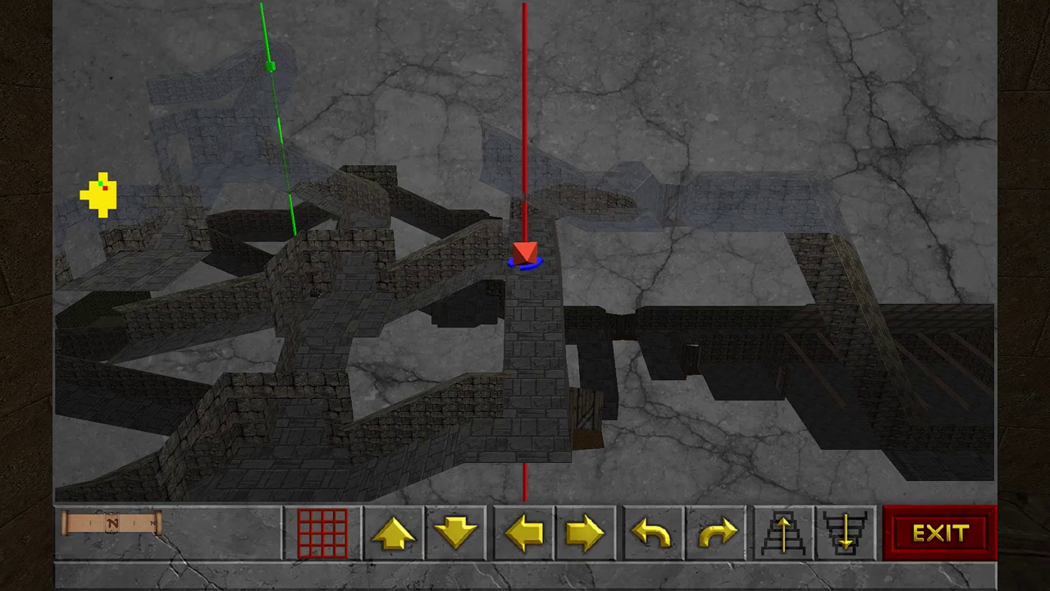
pyautogui.press('m')
pyautogui.press('w')
pyautogui.press('w')
pyautogui.press('w')
pyautogui.press('m')
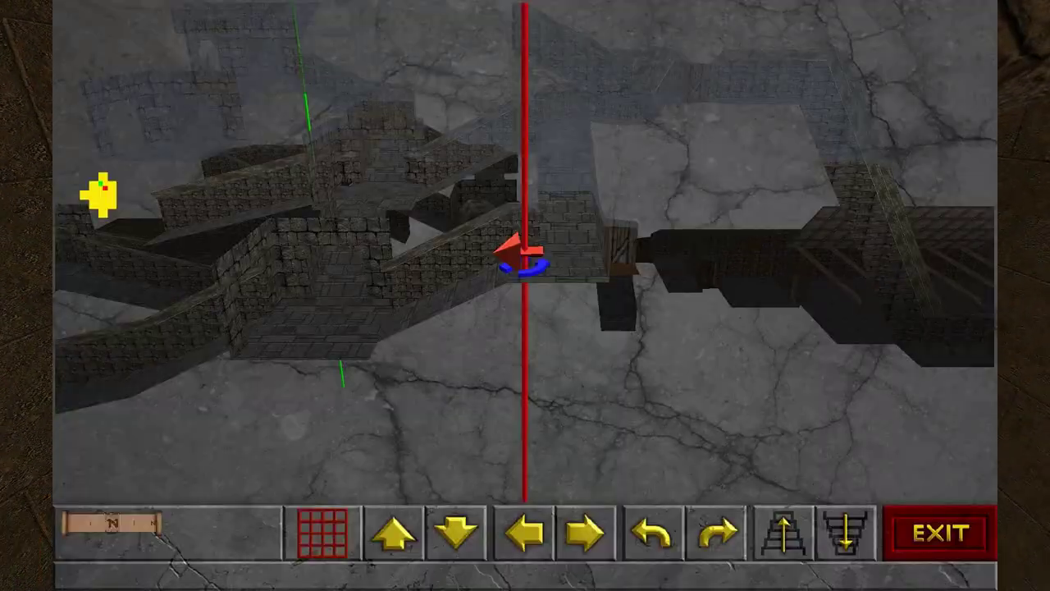
pyautogui.press('m')
pyautogui.press('w')
pyautogui.press('w')
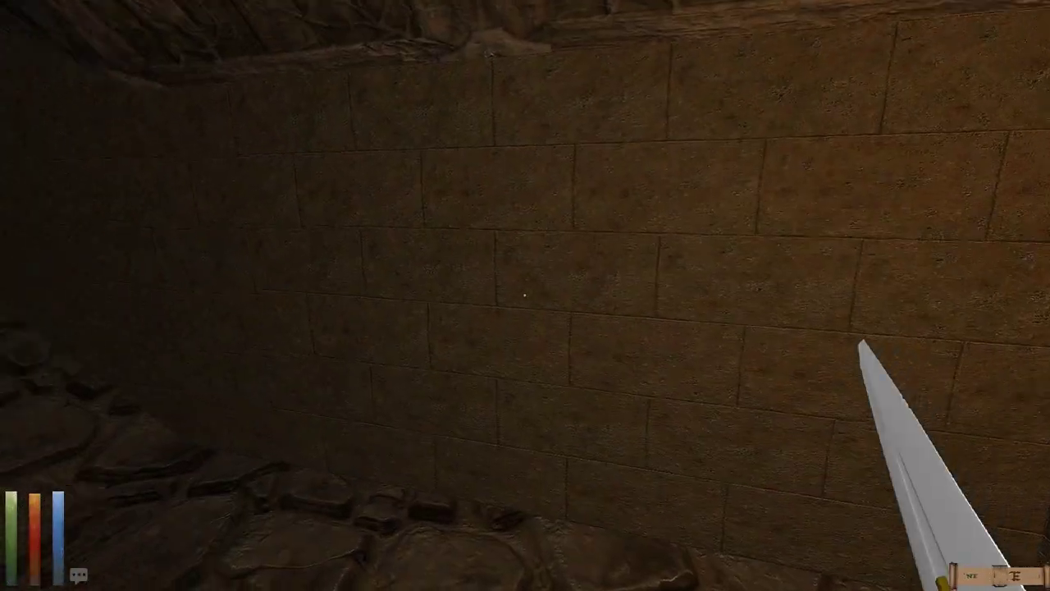
pyautogui.press('w')
# Step: Rotate the automap to inspect other areas, then return to the dungeon
pyautogui.press('m')
pyautogui.moveTo(657, 246); pyautogui.dragTo(410, 247)
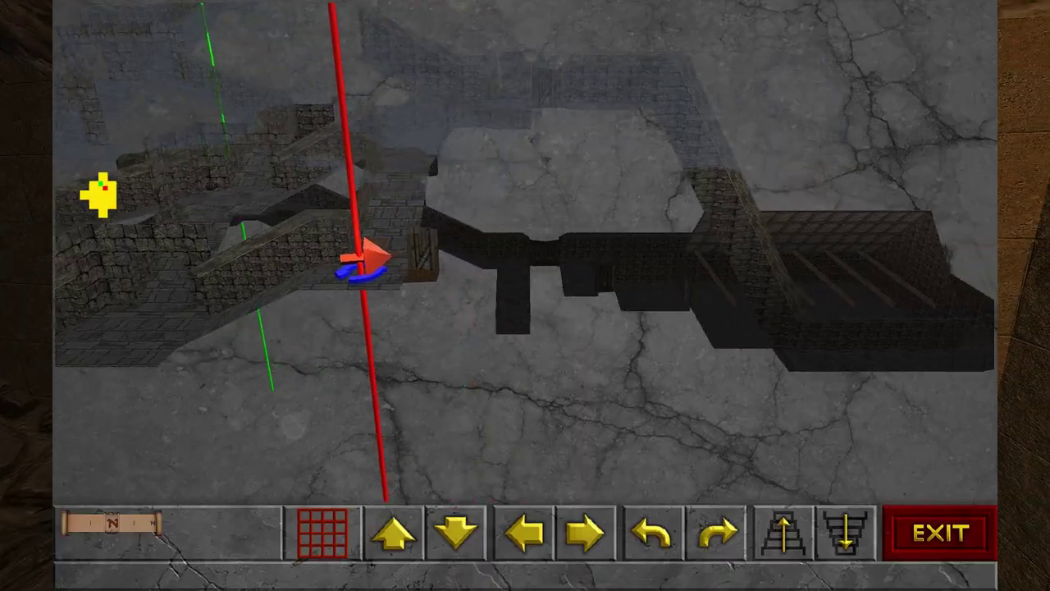
pyautogui.moveTo(657, 246); pyautogui.dragTo(493, 246)
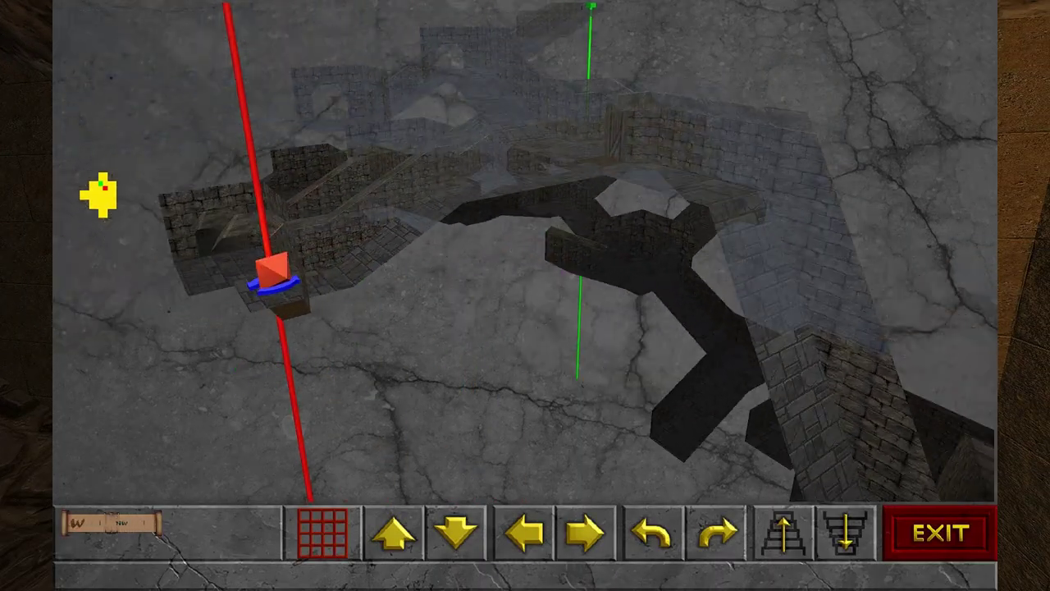
pyautogui.press('m')
# Step: Try twice to open the locked wooden door
pyautogui.click(525, 295)
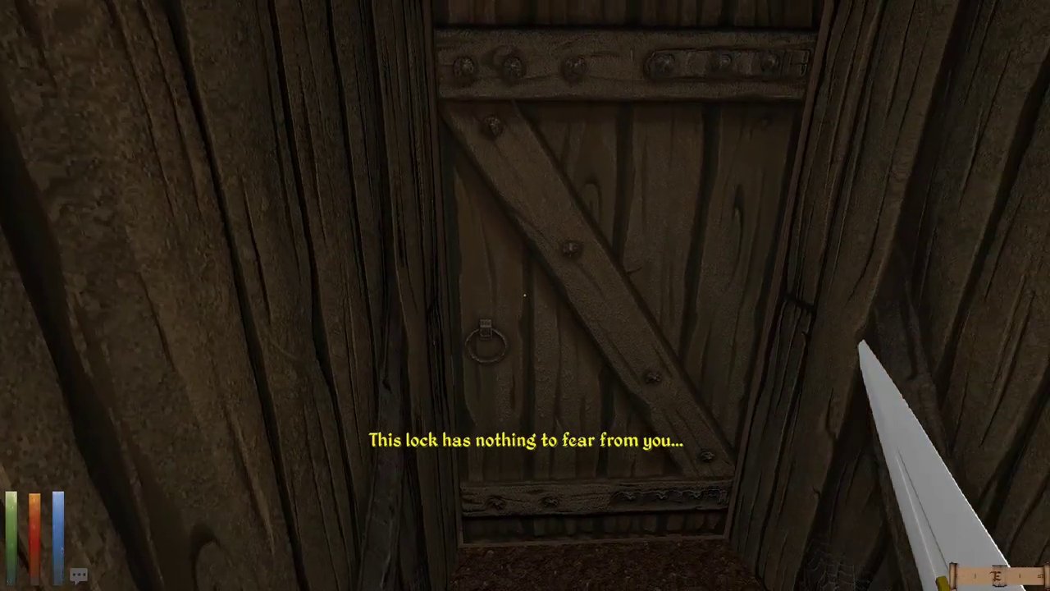
pyautogui.press('w')
pyautogui.press('w')
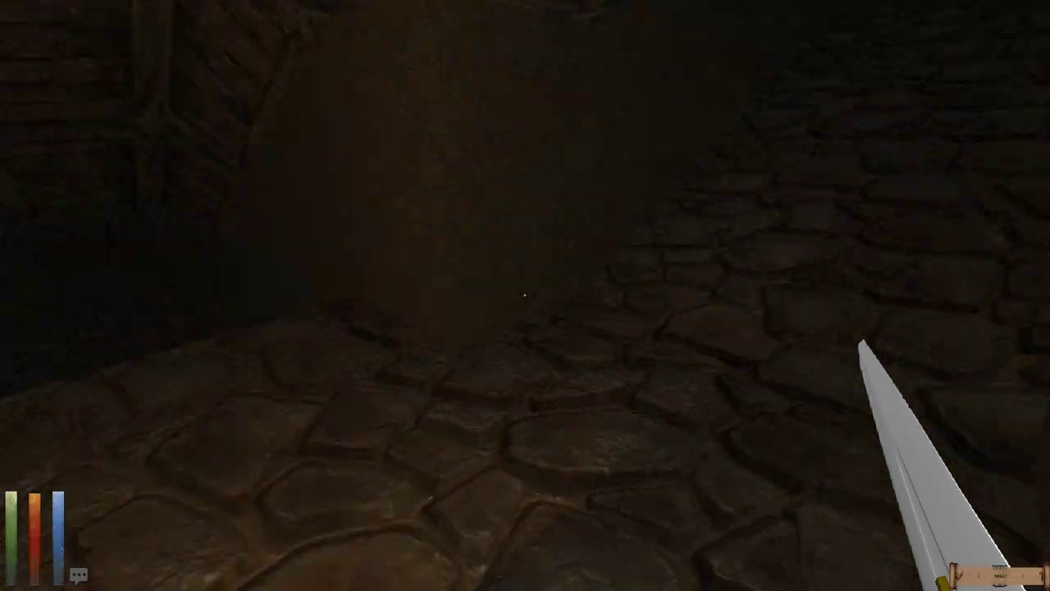
pyautogui.click(525, 296)
pyautogui.press('w')
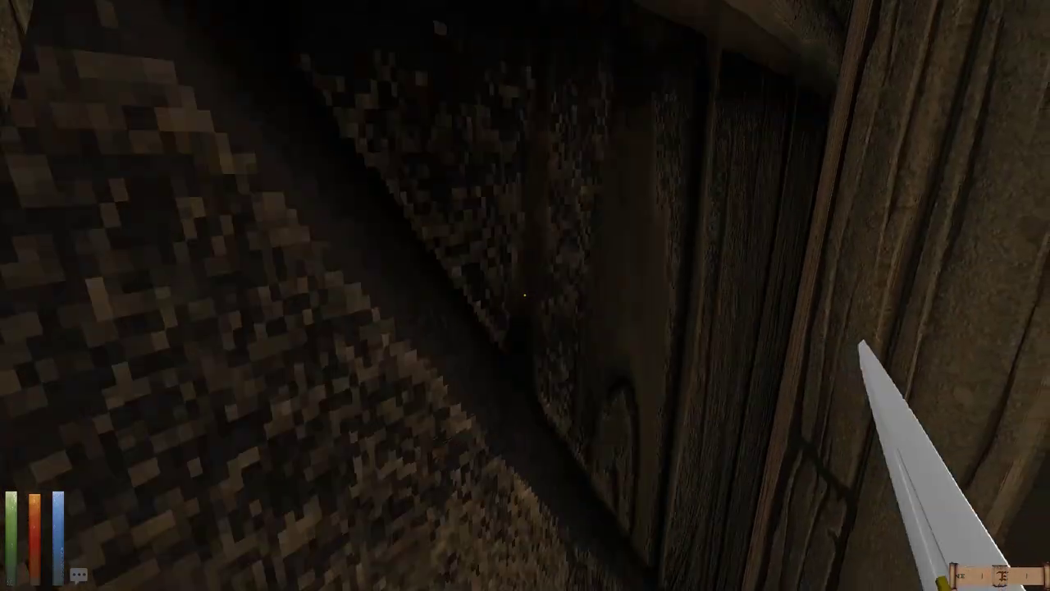
# Step: Review the inventory, then walk through the open doorway and bring up the automap
pyautogui.press('i')
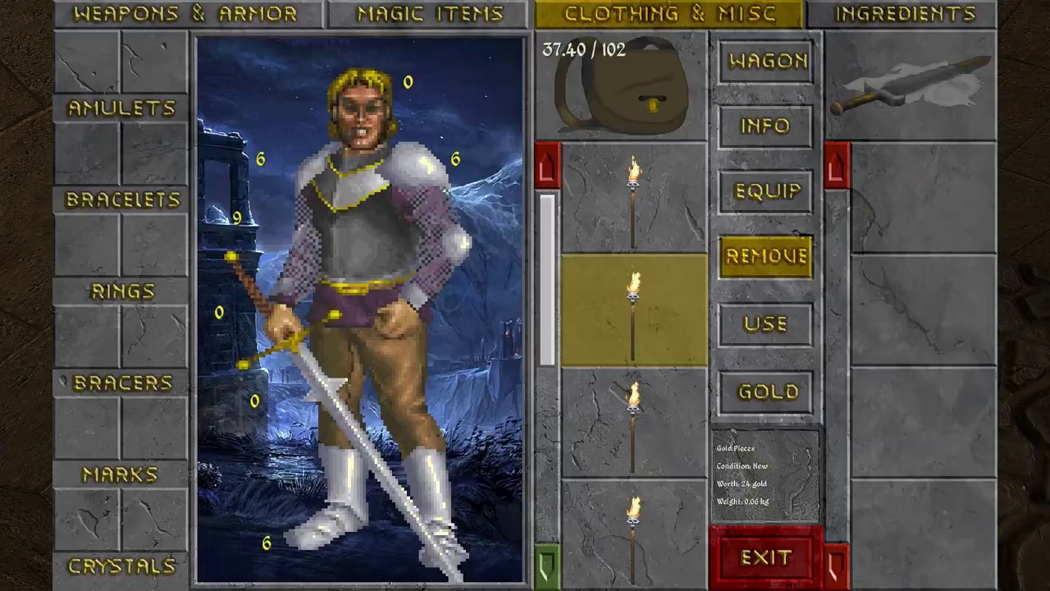
pyautogui.press('i')
pyautogui.press('w')
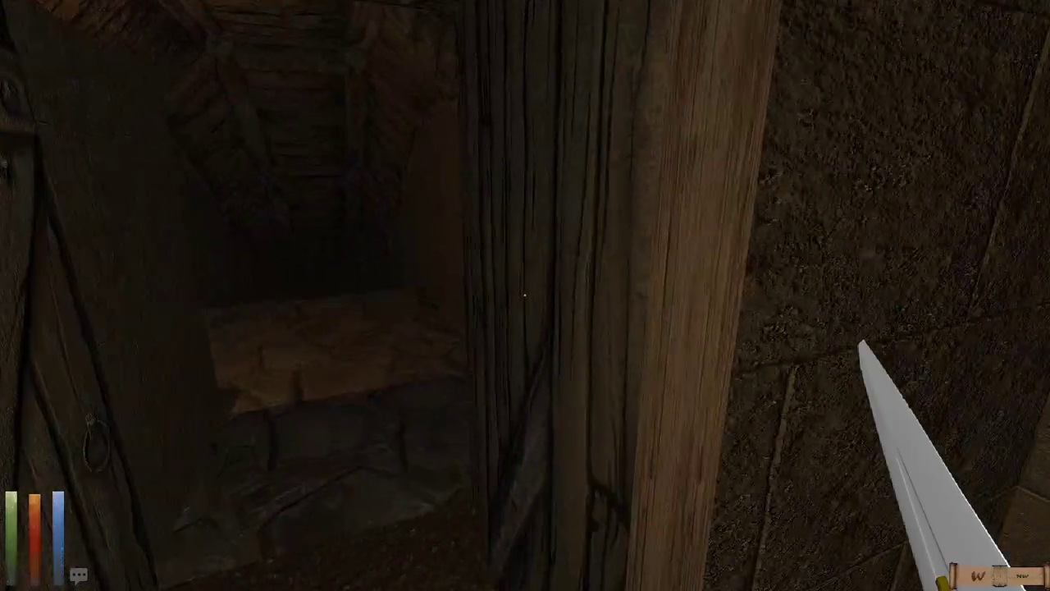
pyautogui.press('w')
pyautogui.press('Tab')
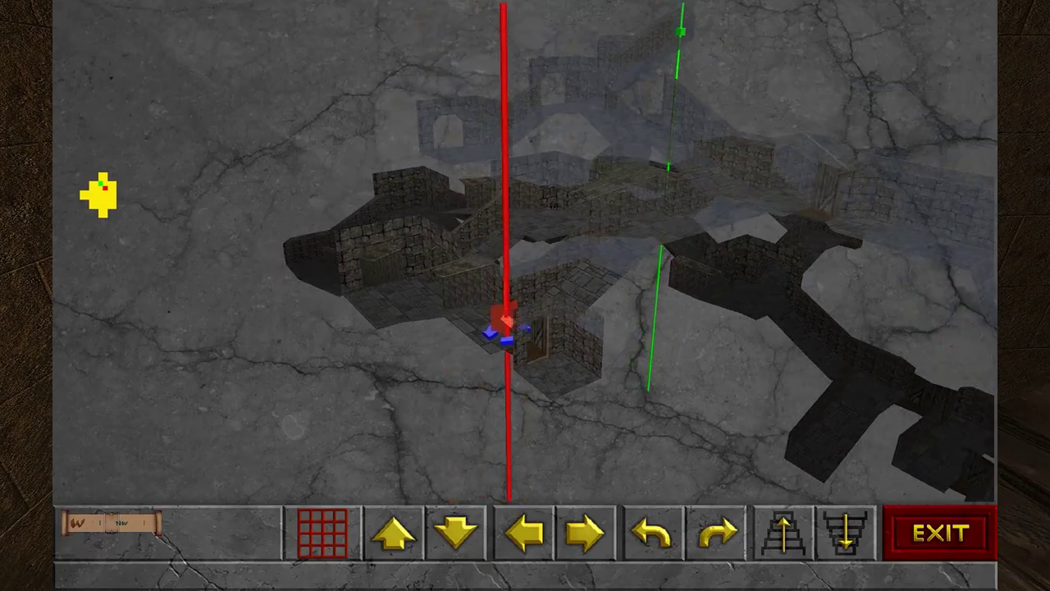
# Step: Pan and rotate the automap around the player marker while moving down the dark corridor
pyautogui.press('Left')
pyautogui.press('Left')
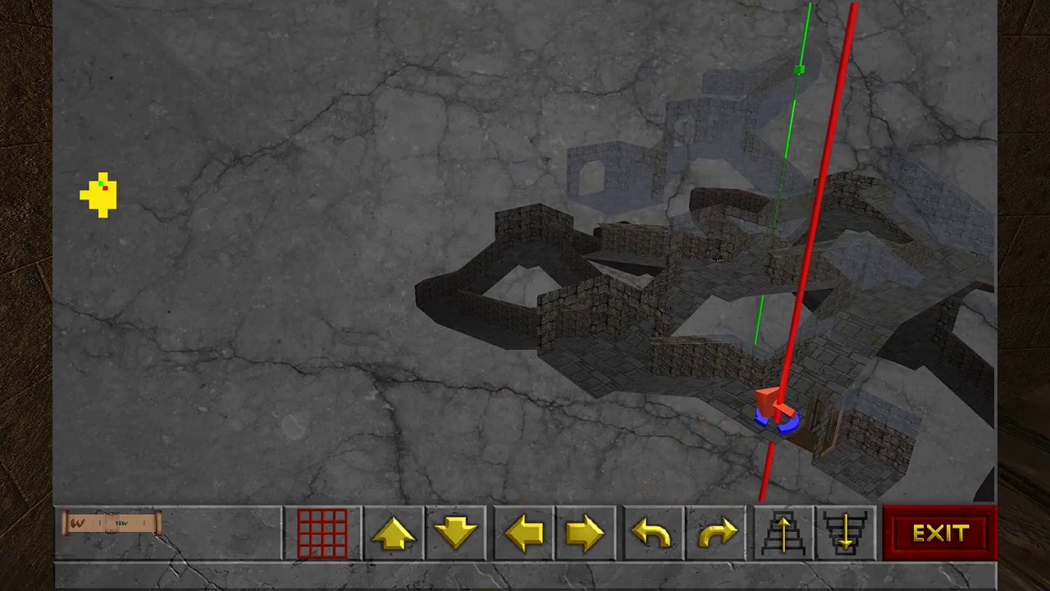
pyautogui.press('Tab')
pyautogui.press('w')
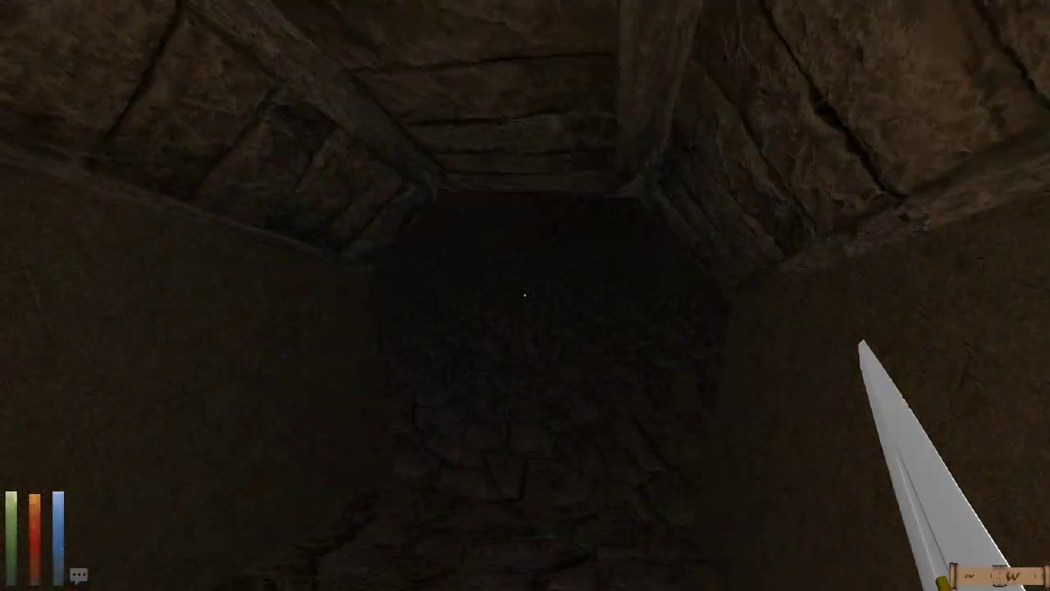
pyautogui.press('Tab')
pyautogui.press('Left')
pyautogui.press('Left')
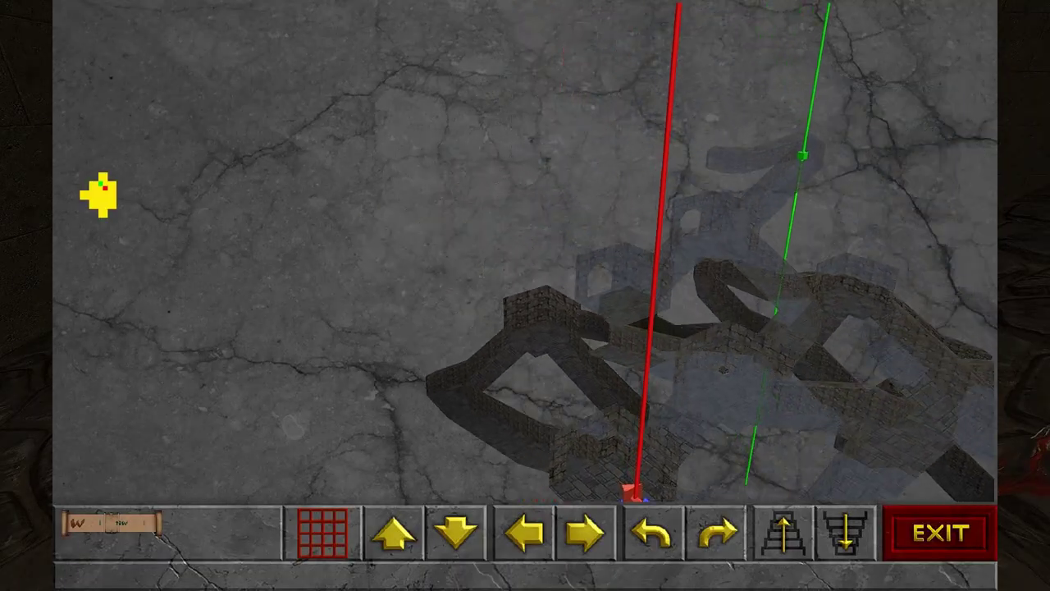
pyautogui.press('Left')
pyautogui.press('Right')
pyautogui.press('Right')
pyautogui.press('Right')
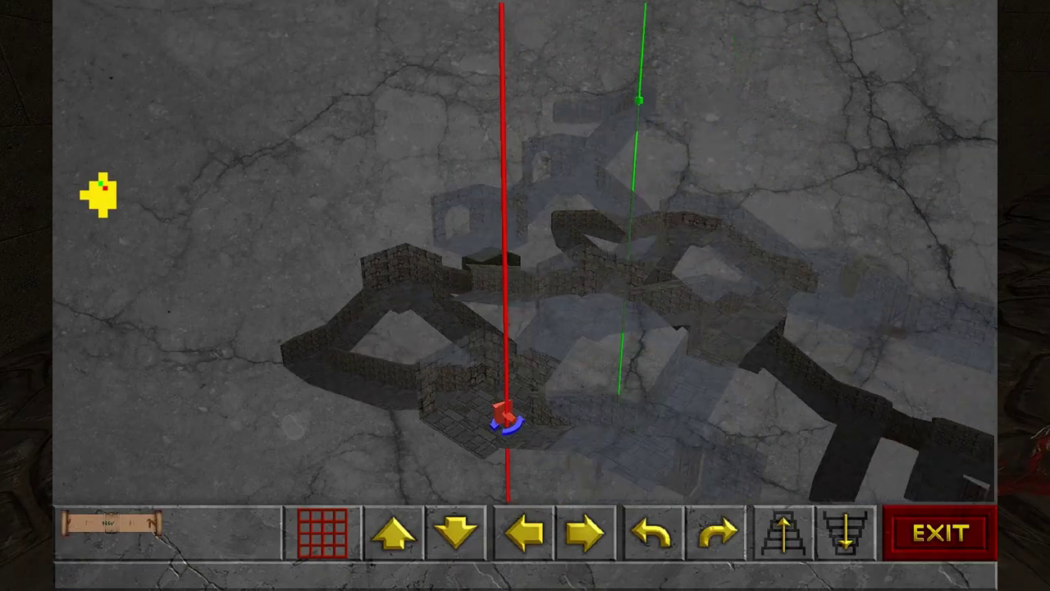
pyautogui.press('Right')
pyautogui.press('Right')
pyautogui.press('Right')
pyautogui.press('Right')
pyautogui.press('Right')
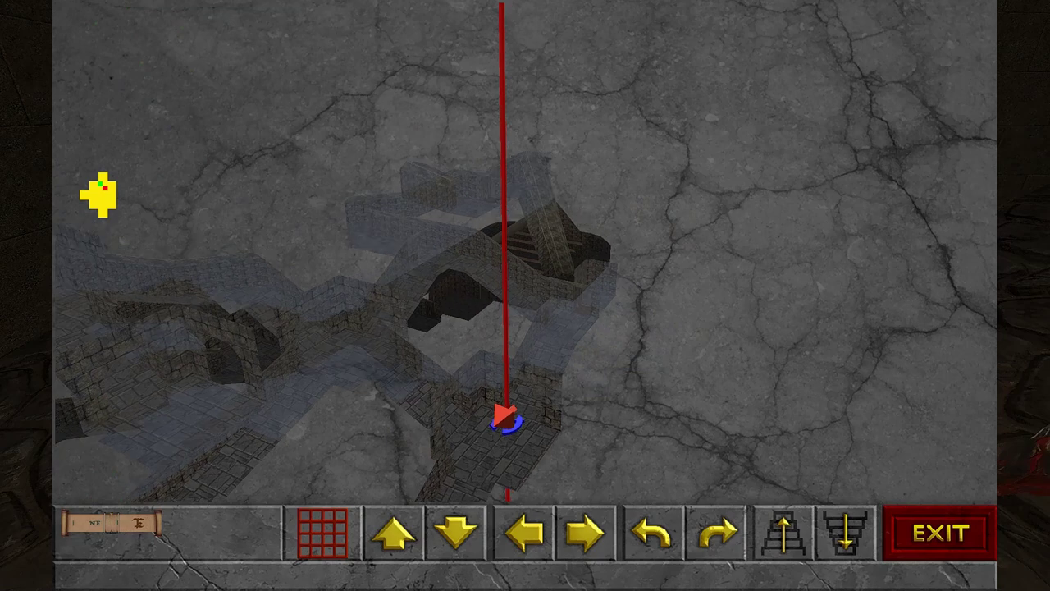
pyautogui.press('Left')
pyautogui.press('Left')
pyautogui.press('Left')
pyautogui.press('Left')
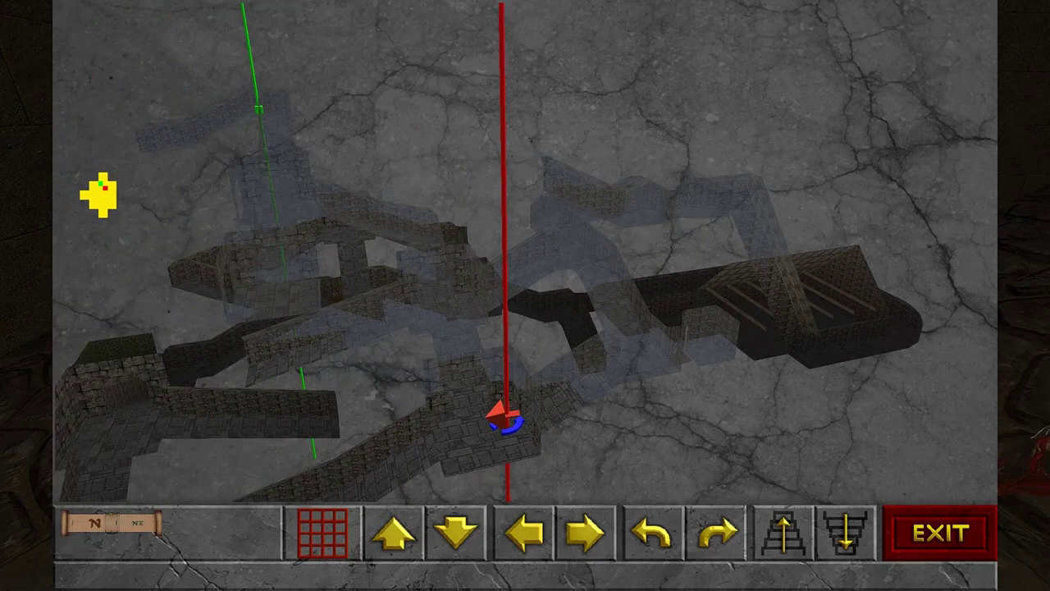
pyautogui.press('Left')
pyautogui.press('Left')
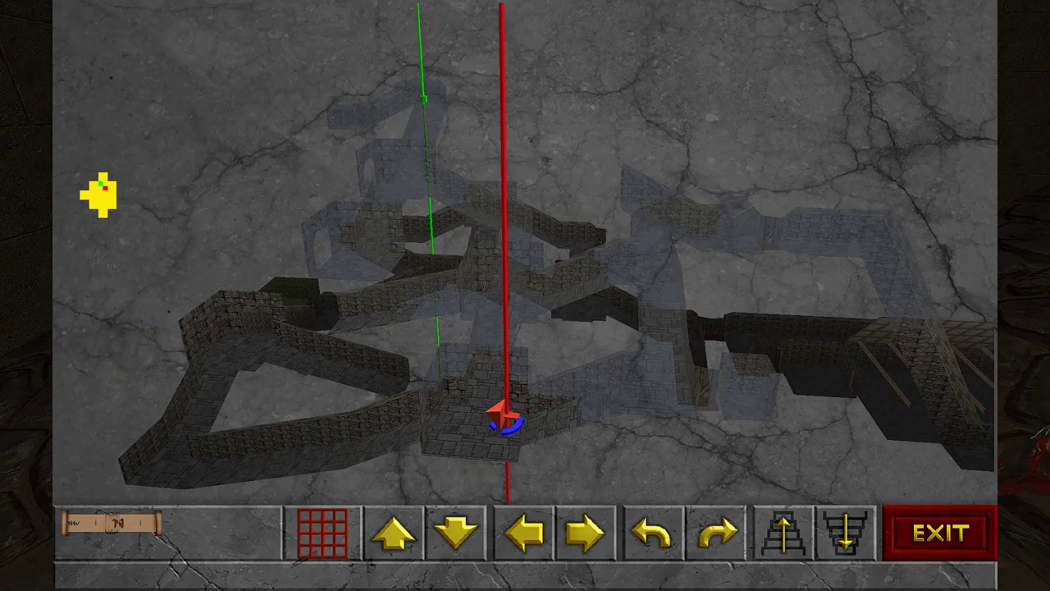
pyautogui.press('Escape')
# Step: Walk further through the corridor, checking and rotating the automap twice
pyautogui.press('w')
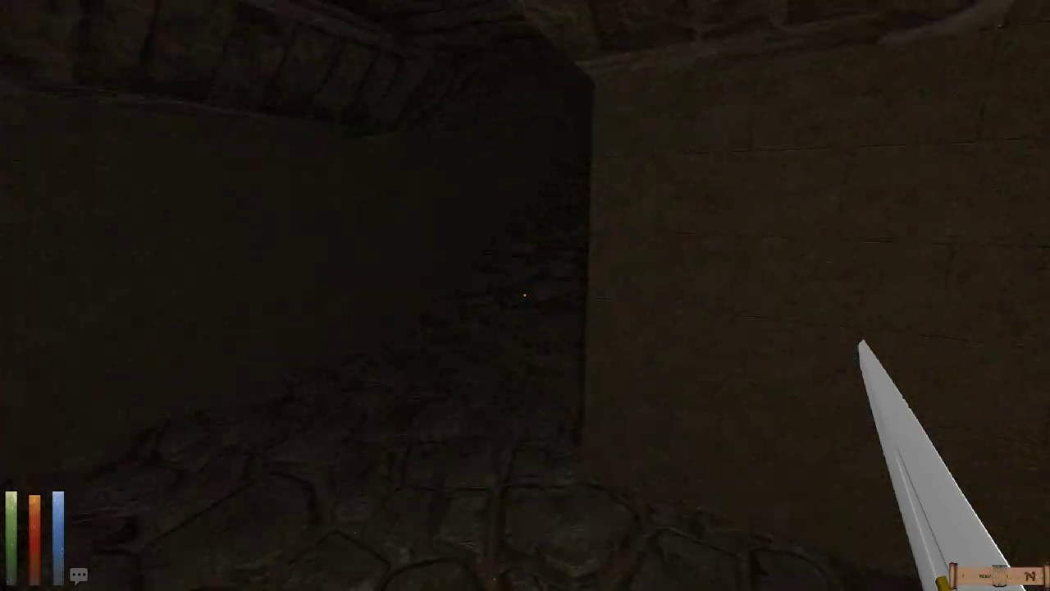
pyautogui.press('w')
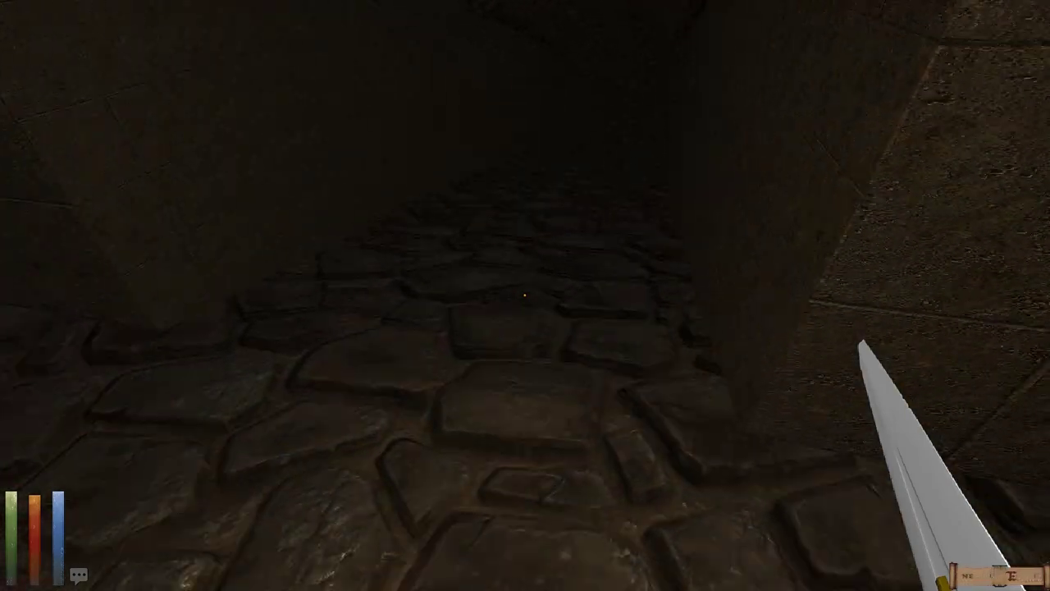
pyautogui.press('m')
pyautogui.press('Right')
pyautogui.press('m')
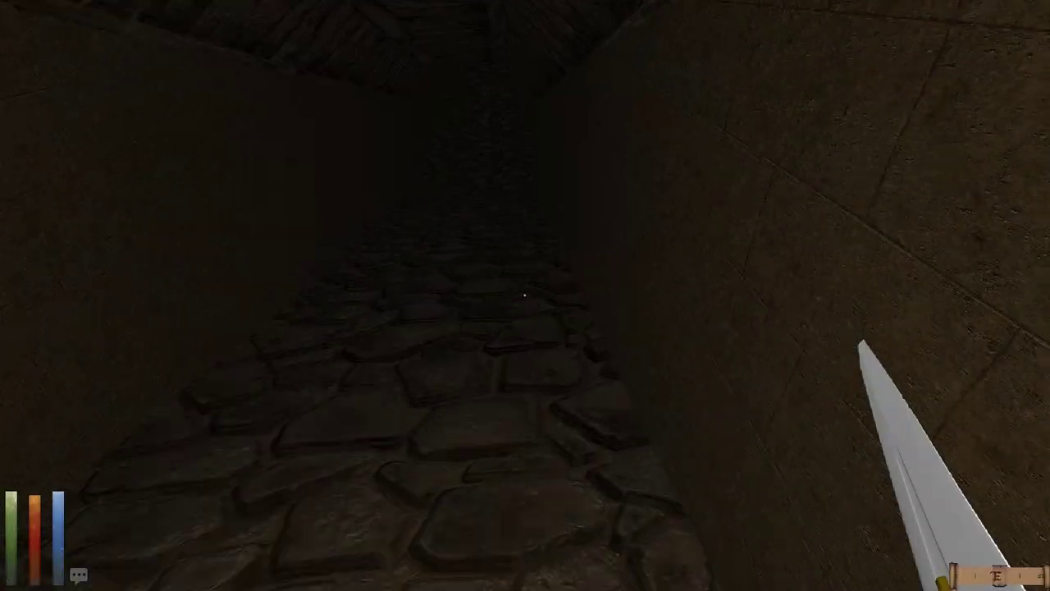
pyautogui.press('w')
pyautogui.press('m')
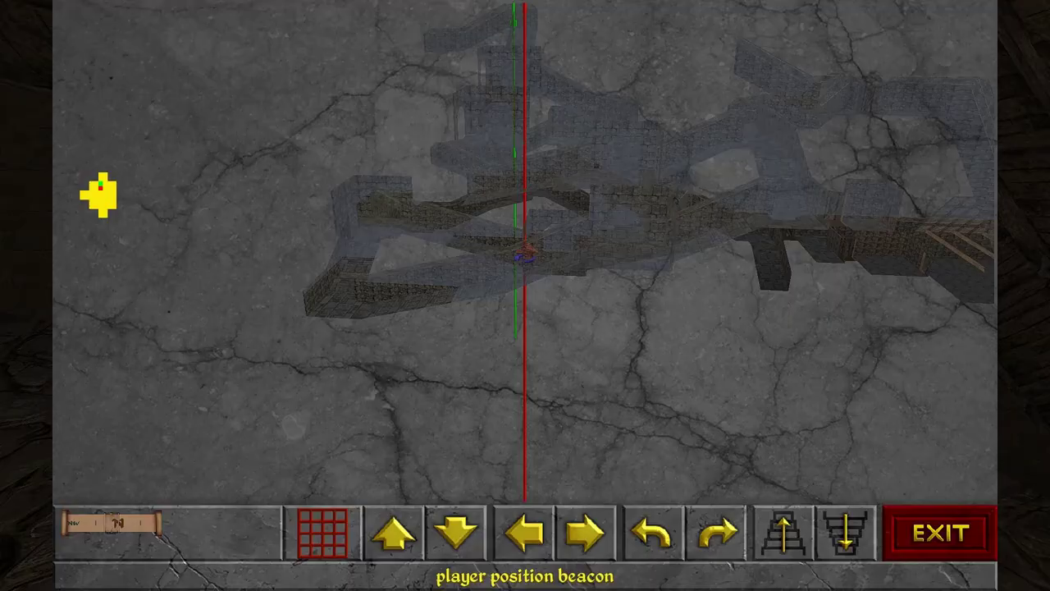
pyautogui.press('Right')
pyautogui.press('Right')
pyautogui.press('Right')
pyautogui.press('Right')
pyautogui.press('m')
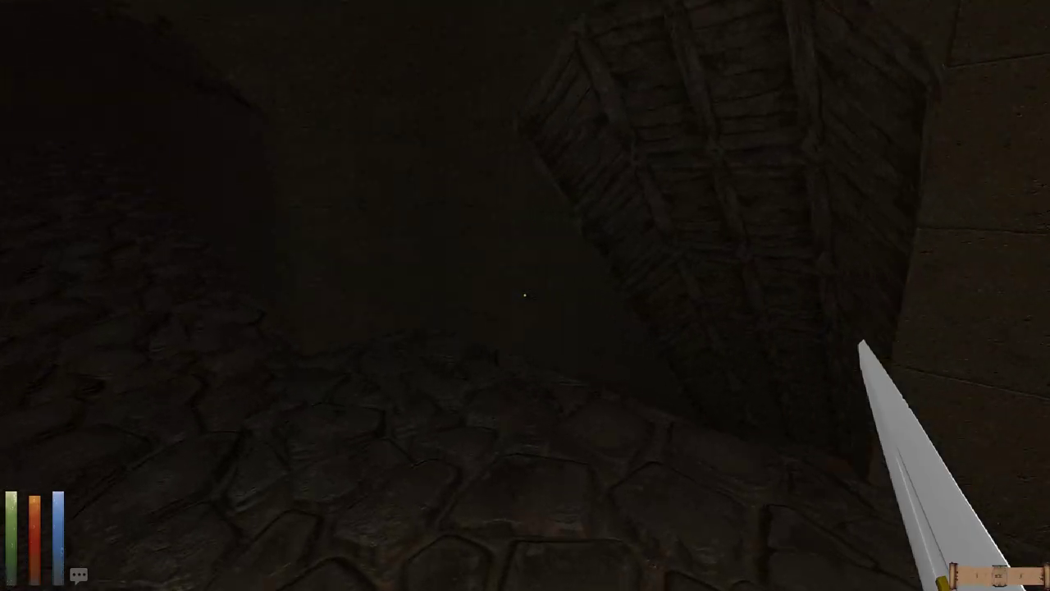
# Step: Kill the Giant Bat and climb the stairs into the dark cobblestone corridor
pyautogui.moveTo(525, 295); pyautogui.dragTo(329, 295)
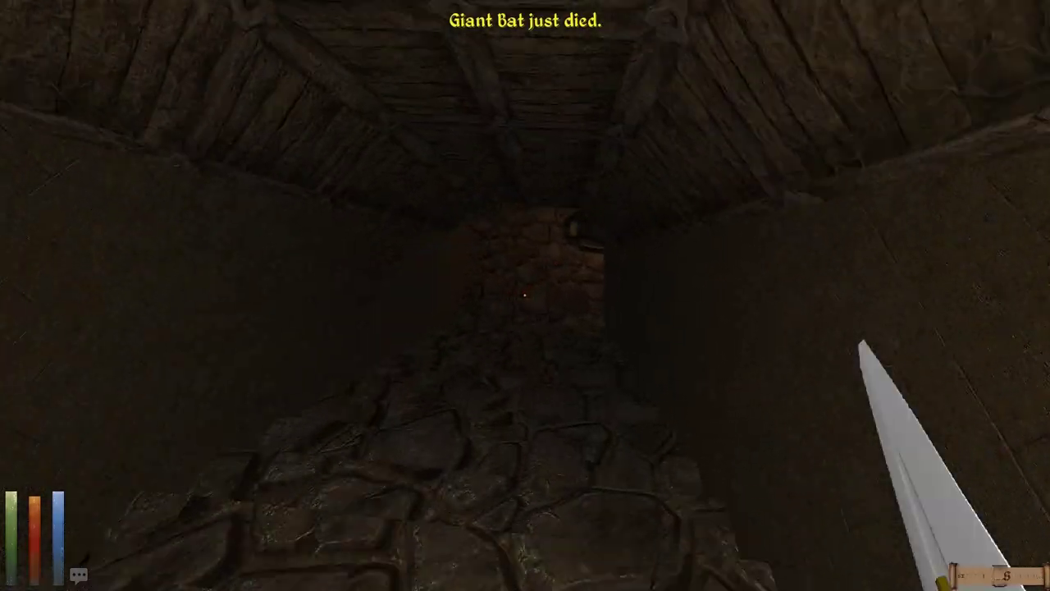
pyautogui.press('w')
pyautogui.press('w')
pyautogui.press('w')
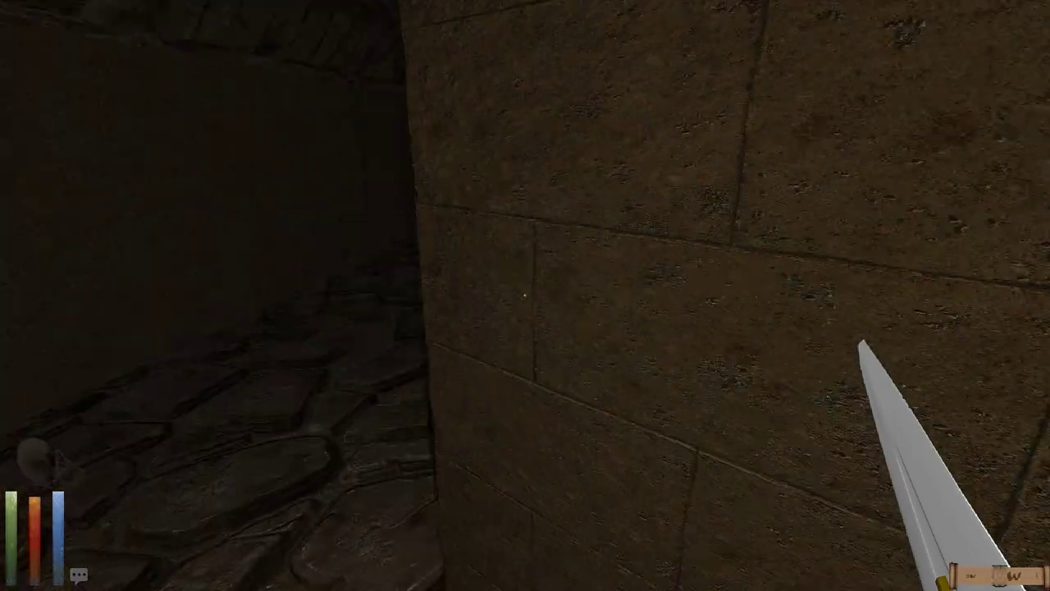
pyautogui.press('w')
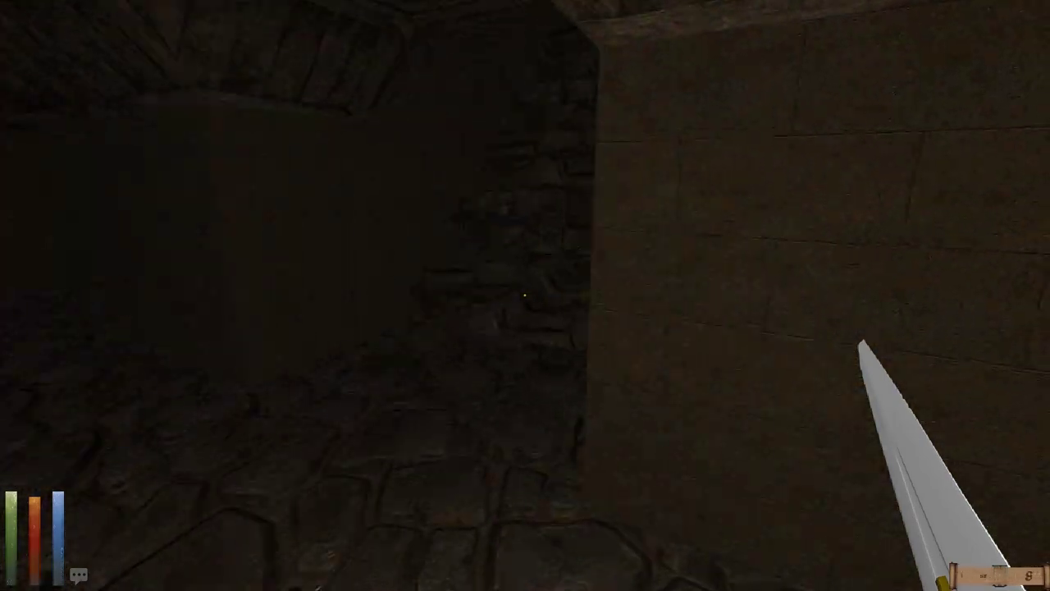
pyautogui.press('w')
pyautogui.press('w')
pyautogui.press('w')
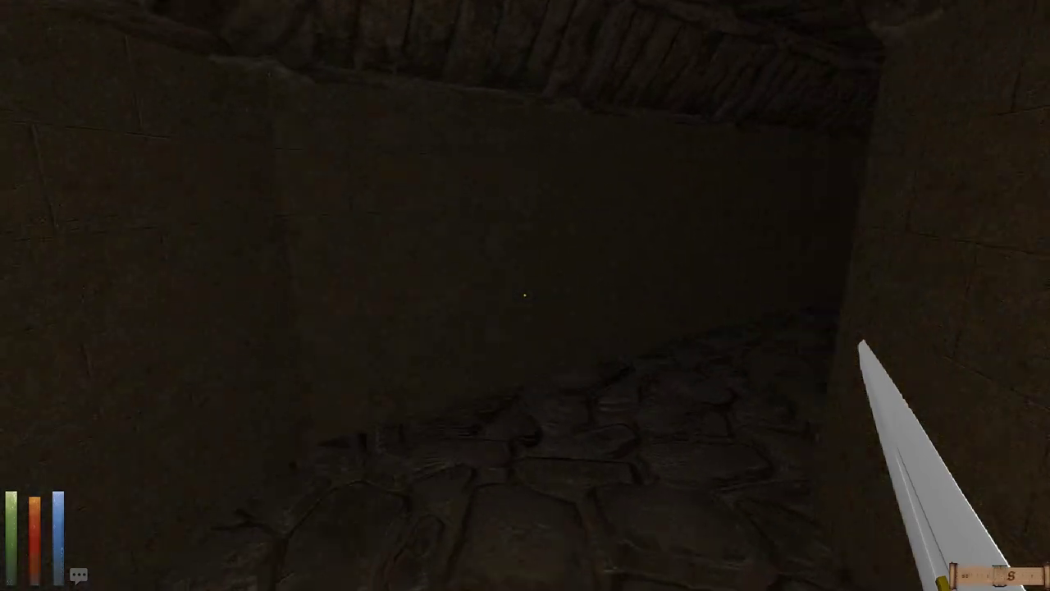
pyautogui.press('w')
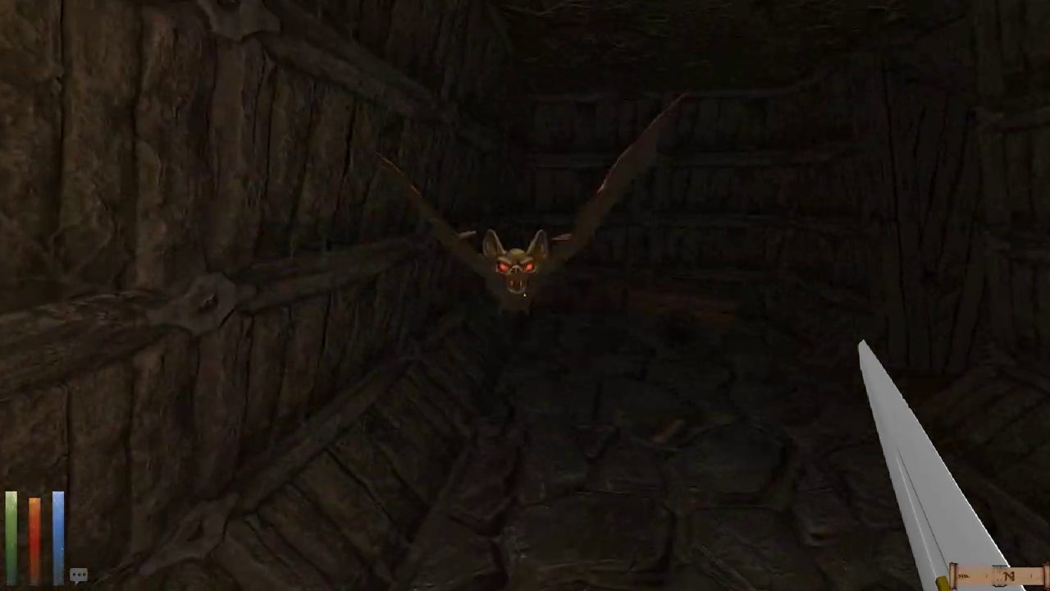
# Step: Strike the Giant Bat three times until it dies
pyautogui.moveTo(738, 328); pyautogui.dragTo(493, 328)
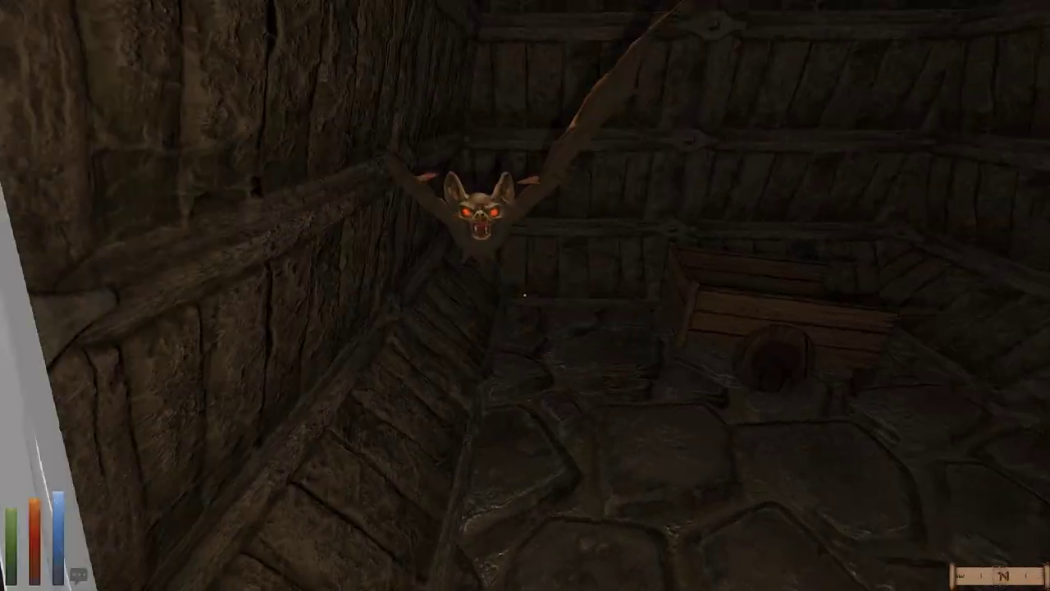
pyautogui.moveTo(739, 328); pyautogui.dragTo(493, 328)
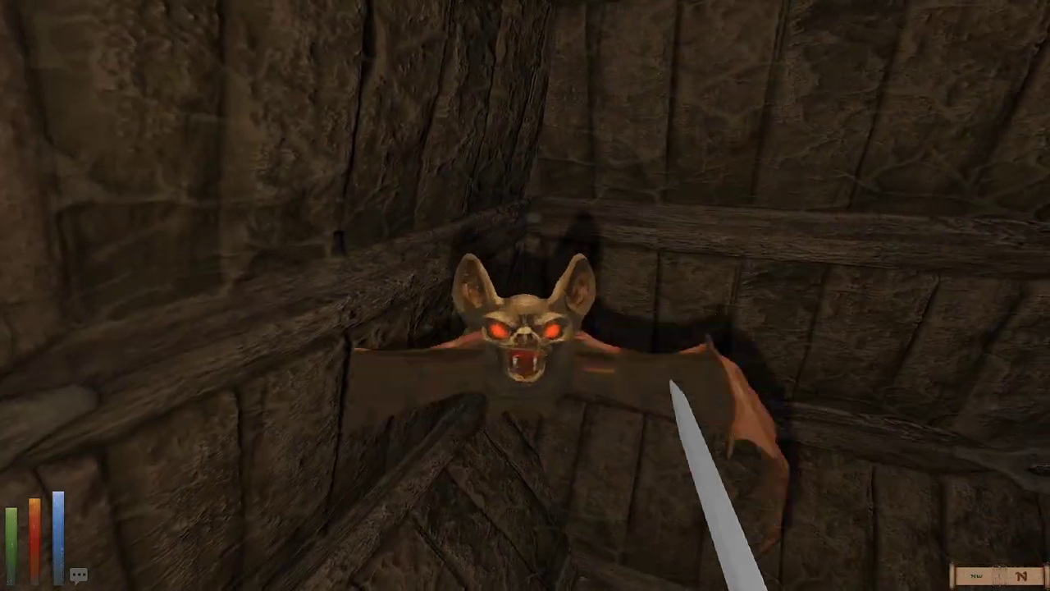
pyautogui.moveTo(738, 328)
pyautogui.mouseDown()
pyautogui.moveTo(328, 328)
pyautogui.moveTo(738, 328)
pyautogui.moveTo(493, 329)
pyautogui.mouseUp()
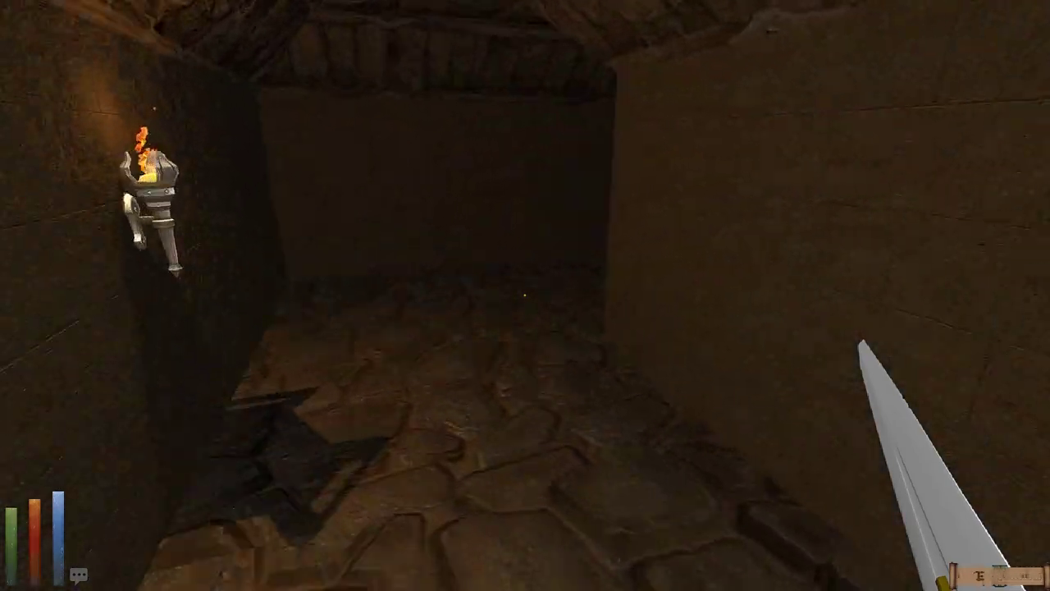
pyautogui.press('w')
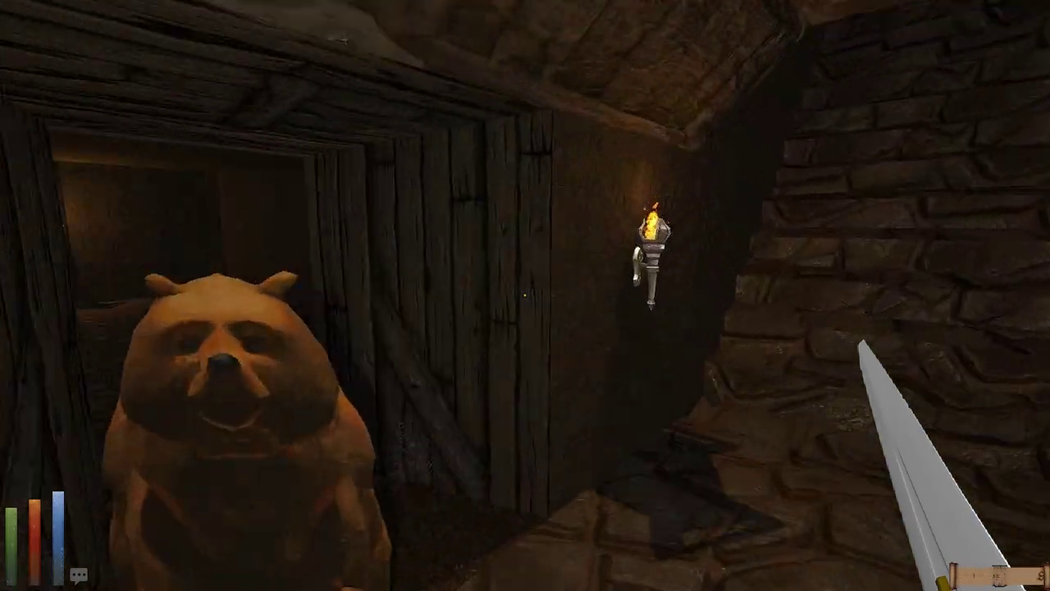
# Step: Move up through the torch-lit room, switch back to the sword, and kill the Grizzly Bear
pyautogui.press('w')
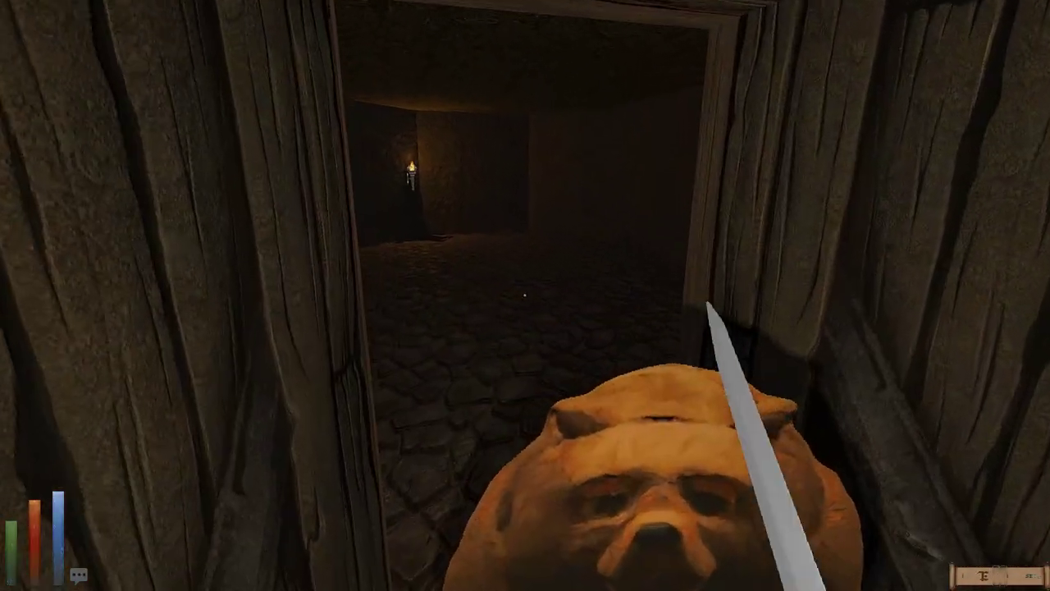
pyautogui.press('BackSpace')
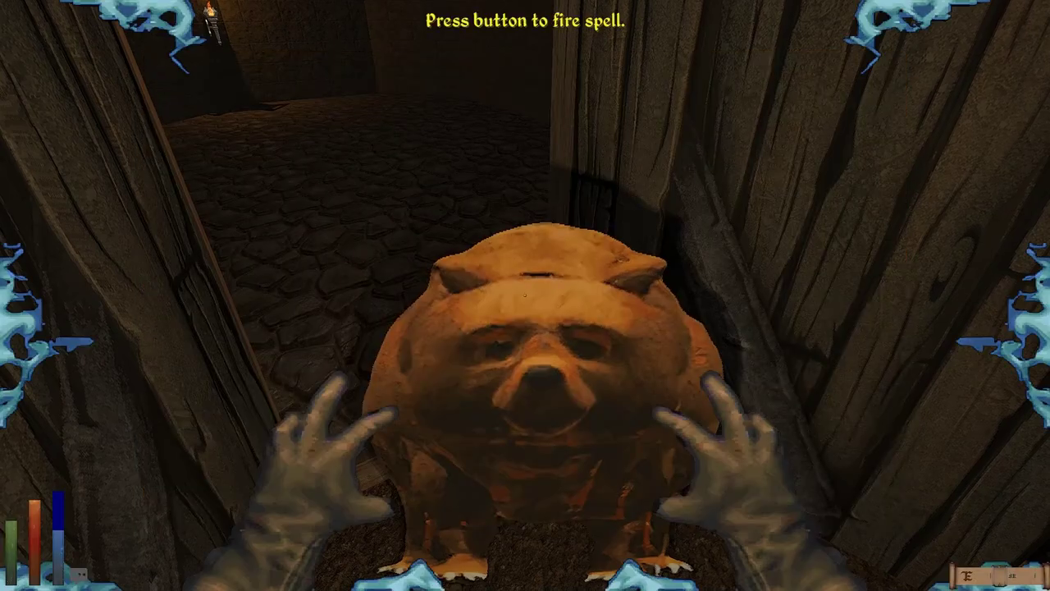
pyautogui.press('z')
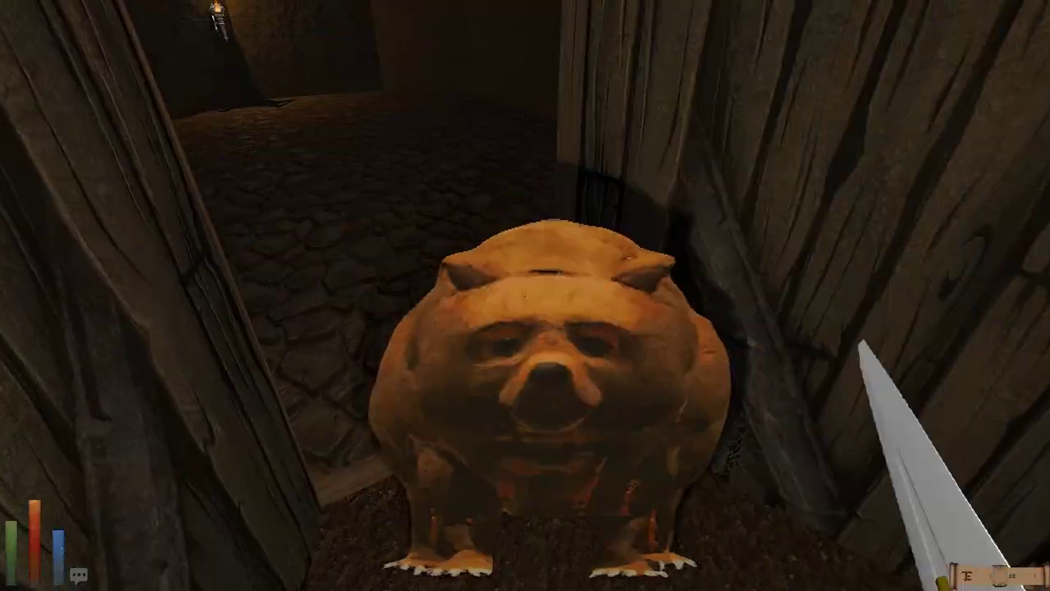
pyautogui.click(526, 295)
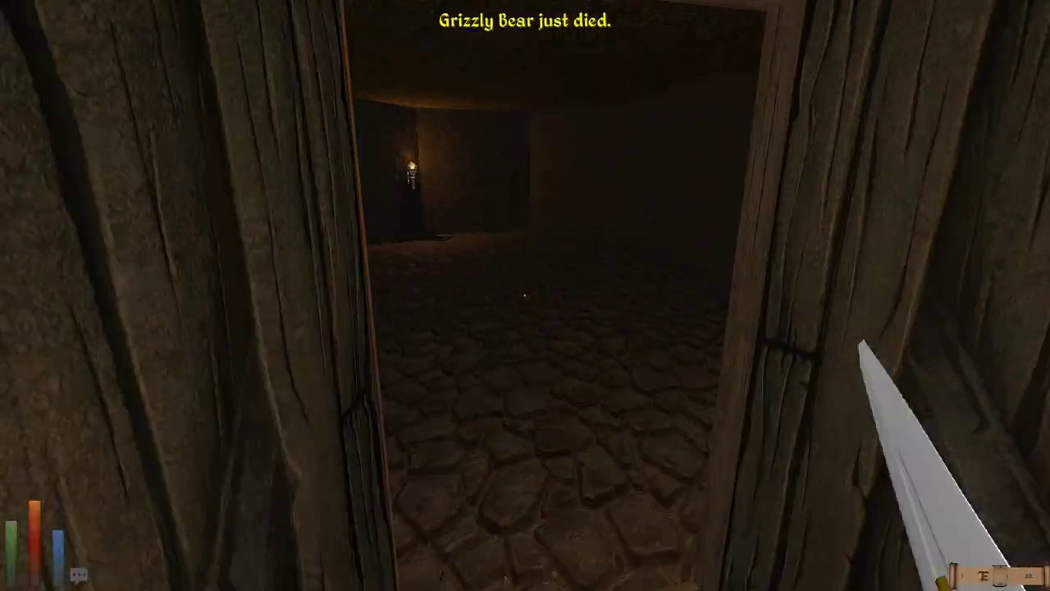
# Step: Check the spellbook, then rest five hours until fully healed
pyautogui.press('w')
pyautogui.press('BackSpace')
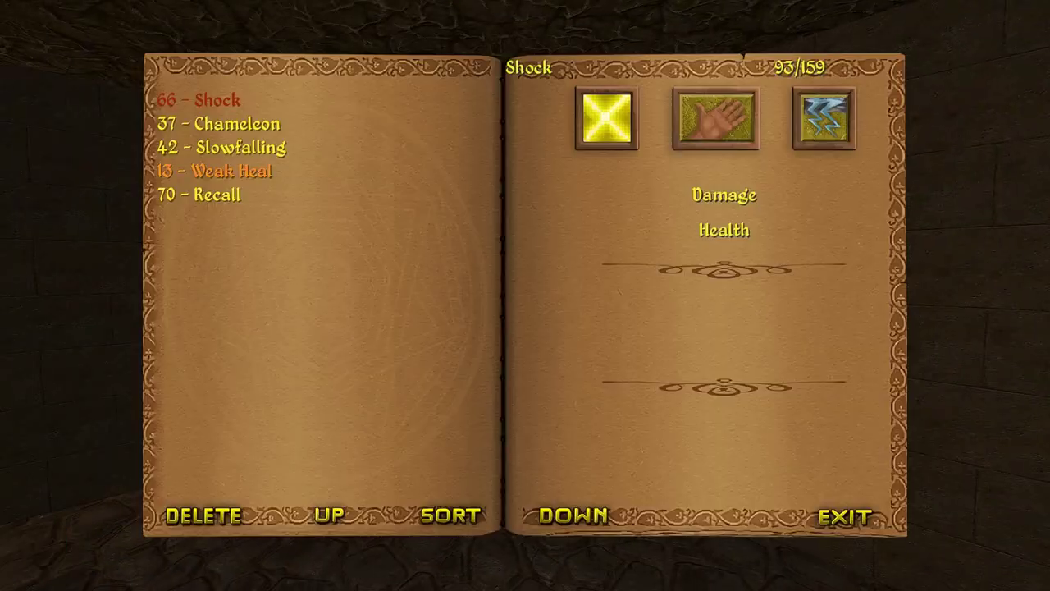
pyautogui.press('Escape')
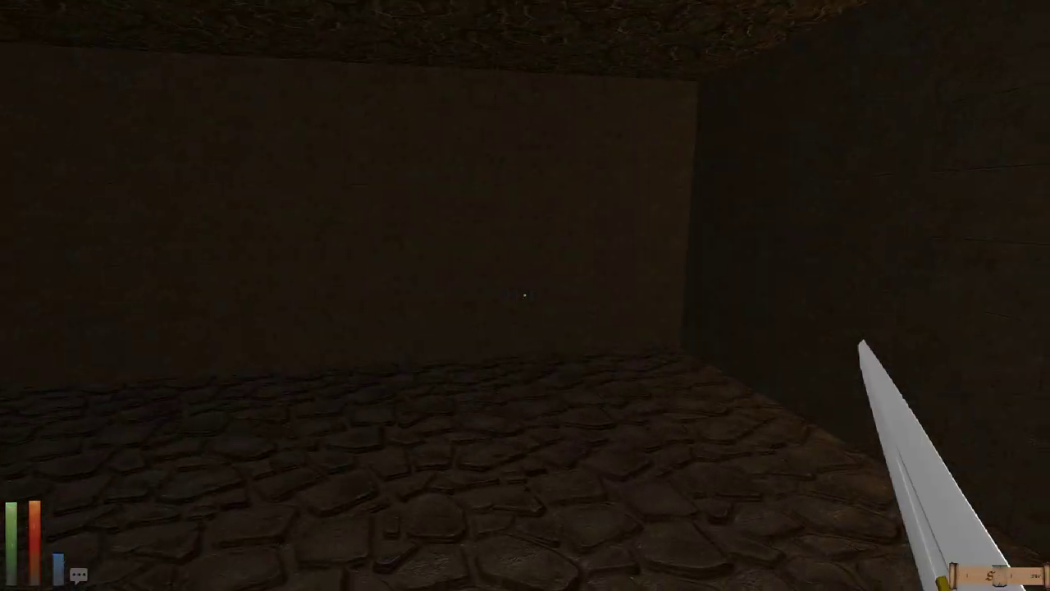
pyautogui.press('r')
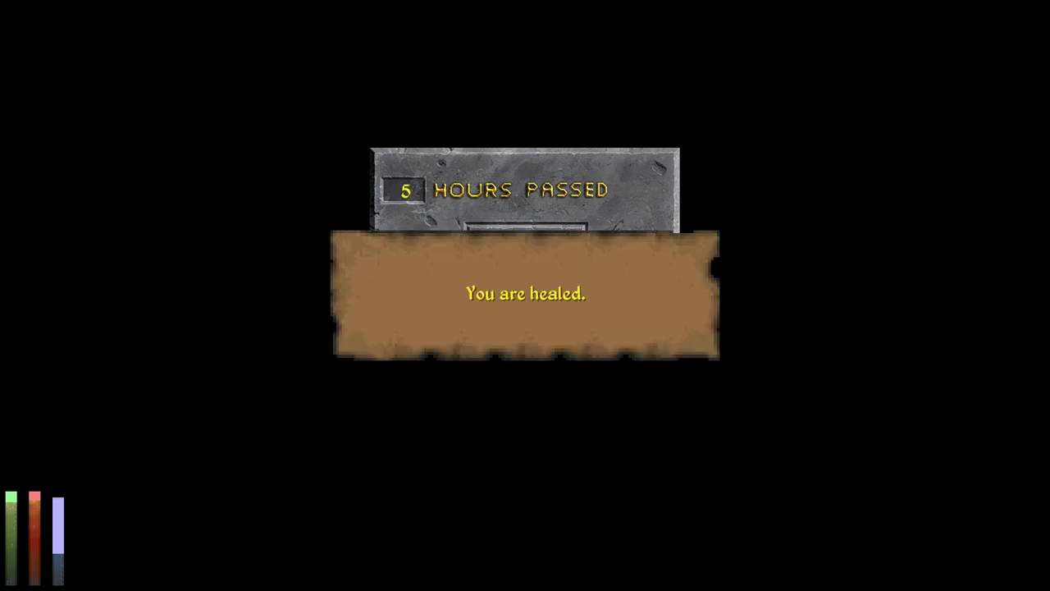
pyautogui.click(525, 270)
# Step: Climb the stairs and pass through the wooden door into the corridor
pyautogui.press('w')
pyautogui.press('w')
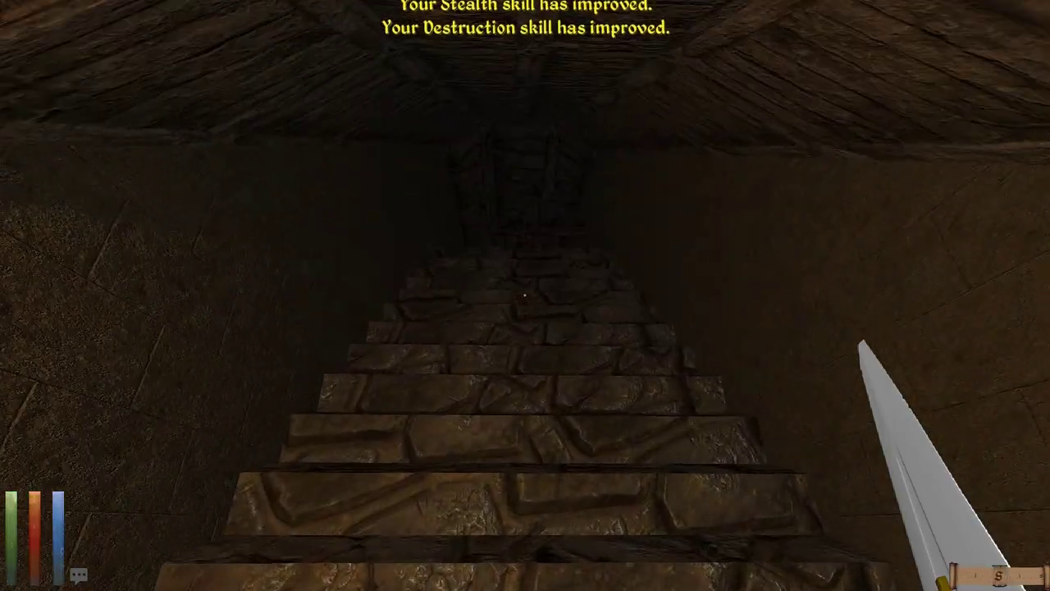
pyautogui.press('w')
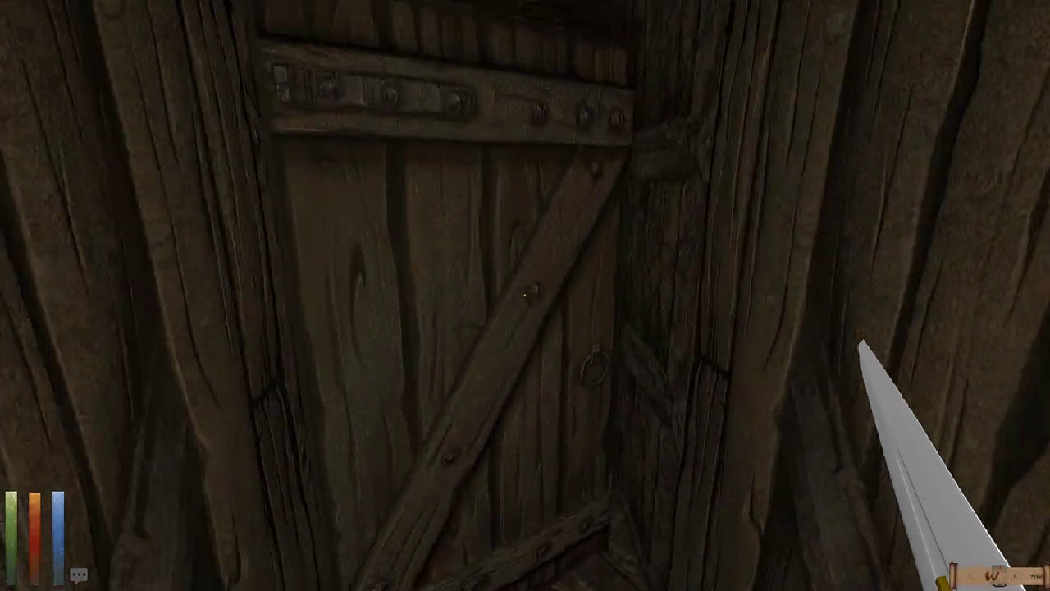
pyautogui.click(525, 295)
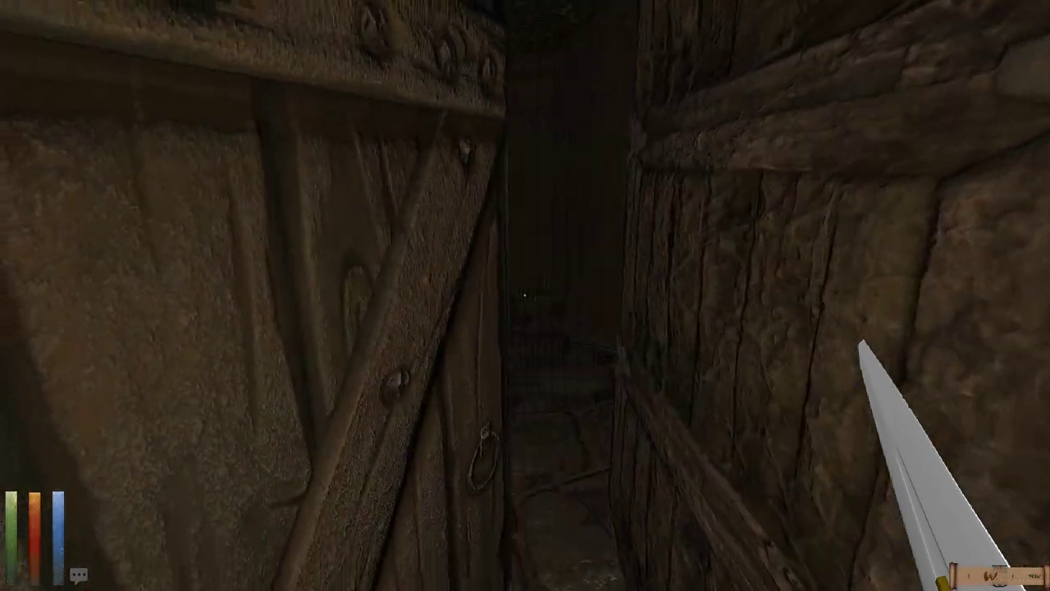
pyautogui.press('w')
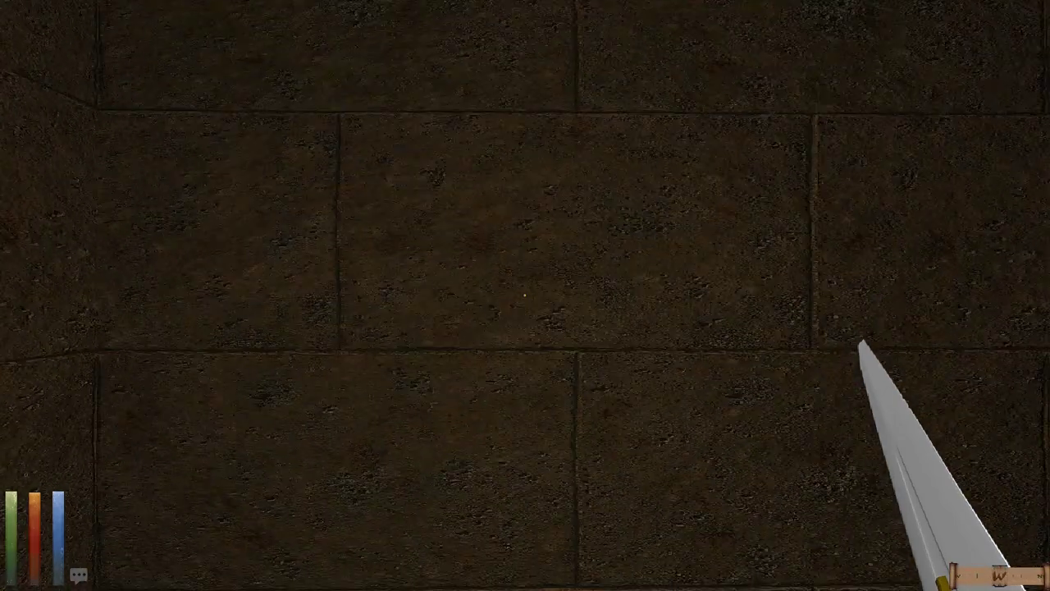
# Step: Check the dungeon map, then walk through the open doorway
pyautogui.press('w')
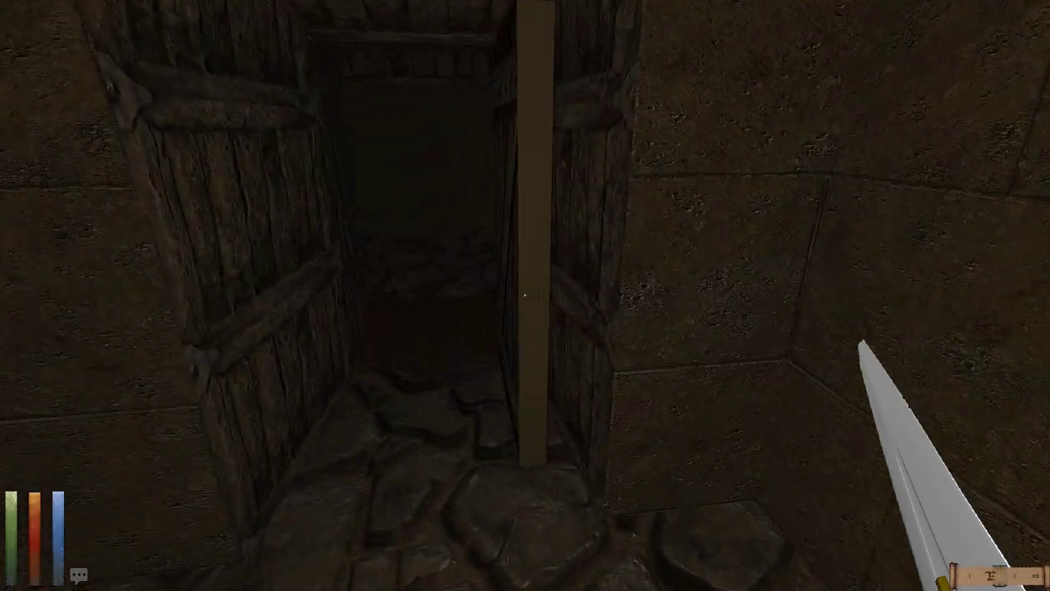
pyautogui.press('m')
pyautogui.scroll(6, 99, 196)
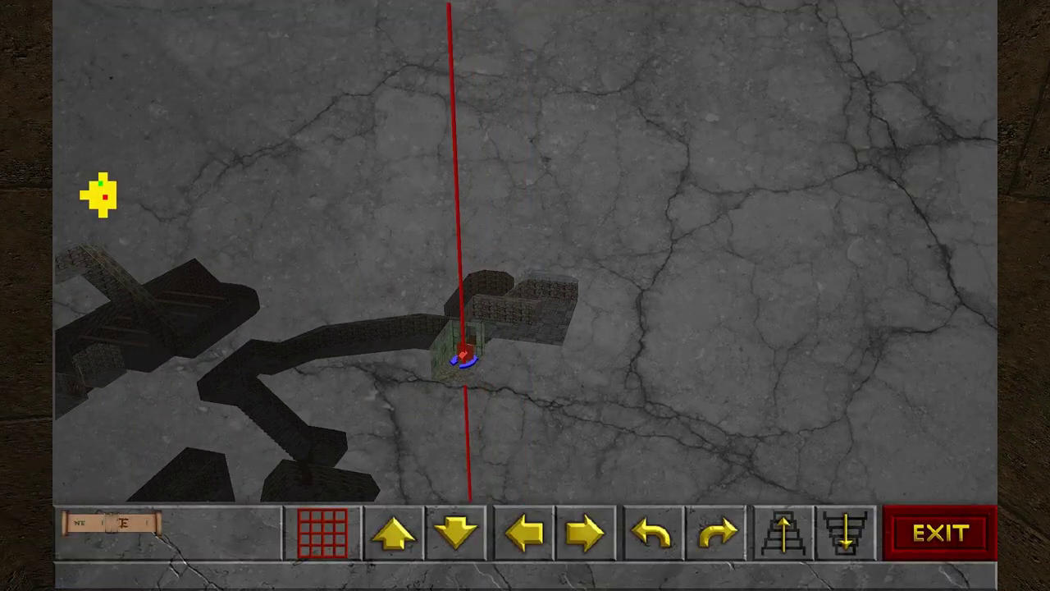
pyautogui.press('m')
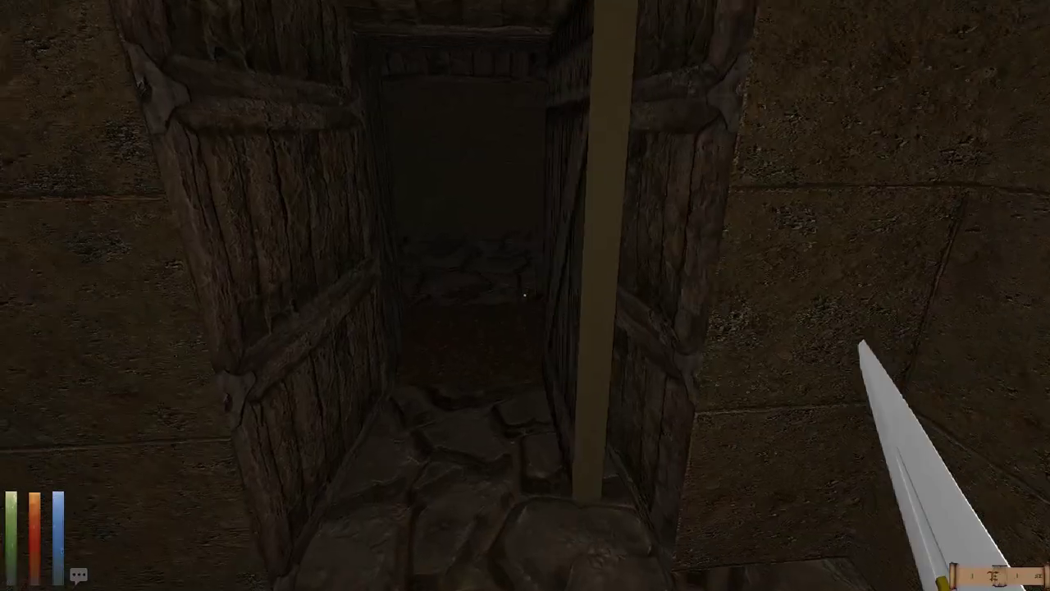
pyautogui.press('w')
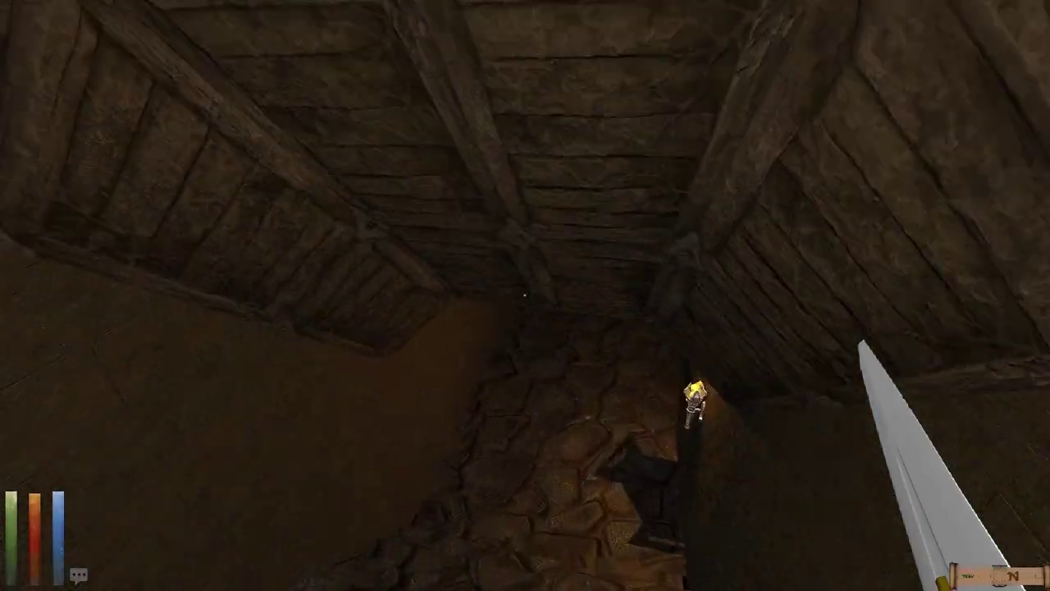
# Step: Move along the corridor, recentre the map on the player marker, and enter the wooden room
pyautogui.press('w')
pyautogui.press('m')
pyautogui.scroll(4, 99, 196)
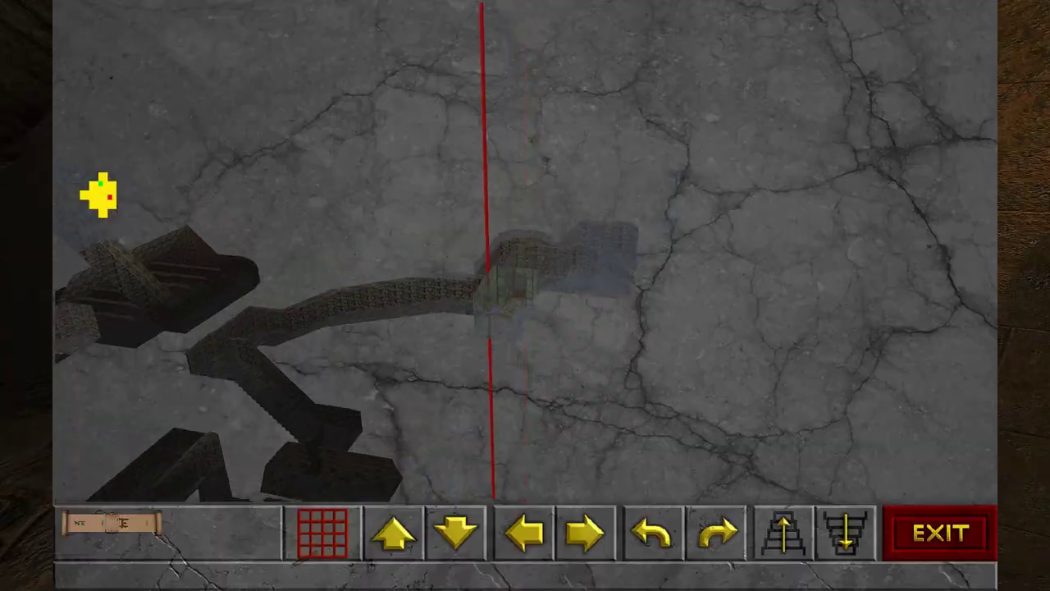
pyautogui.moveTo(574, 459); pyautogui.dragTo(607, 214)
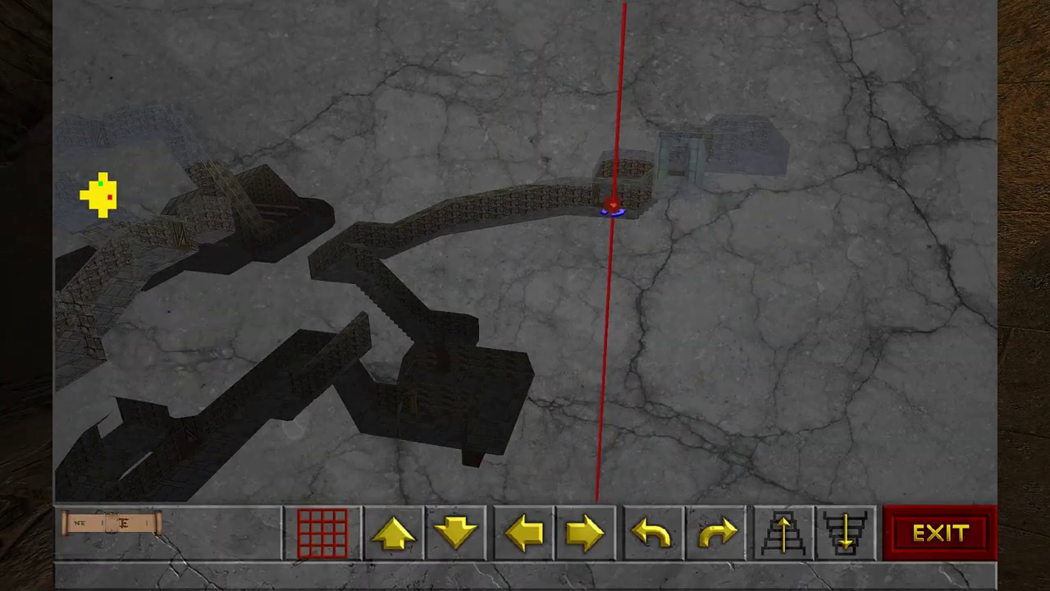
pyautogui.press('m')
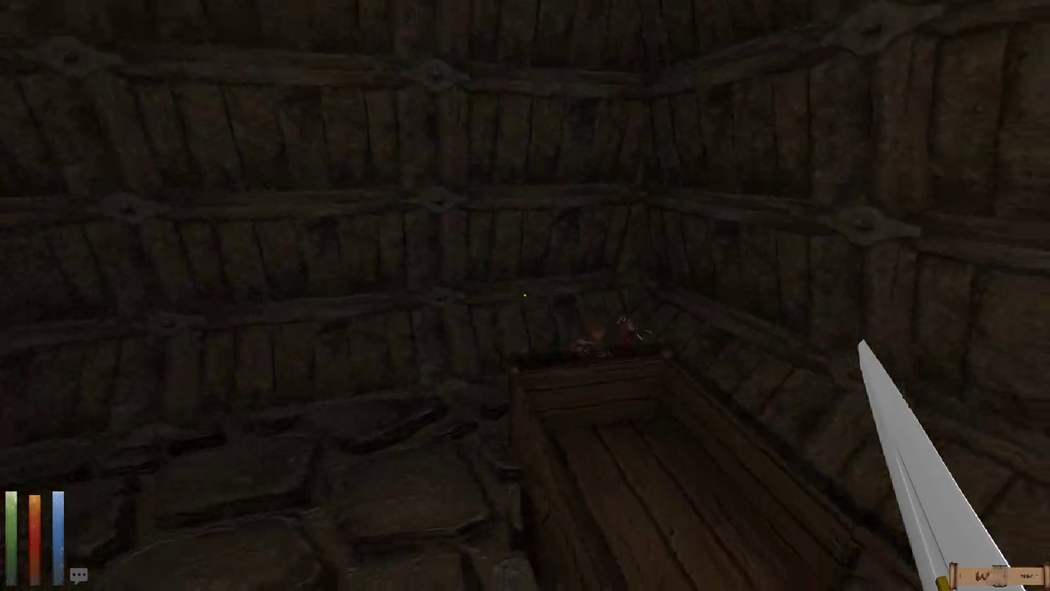
pyautogui.press('w')
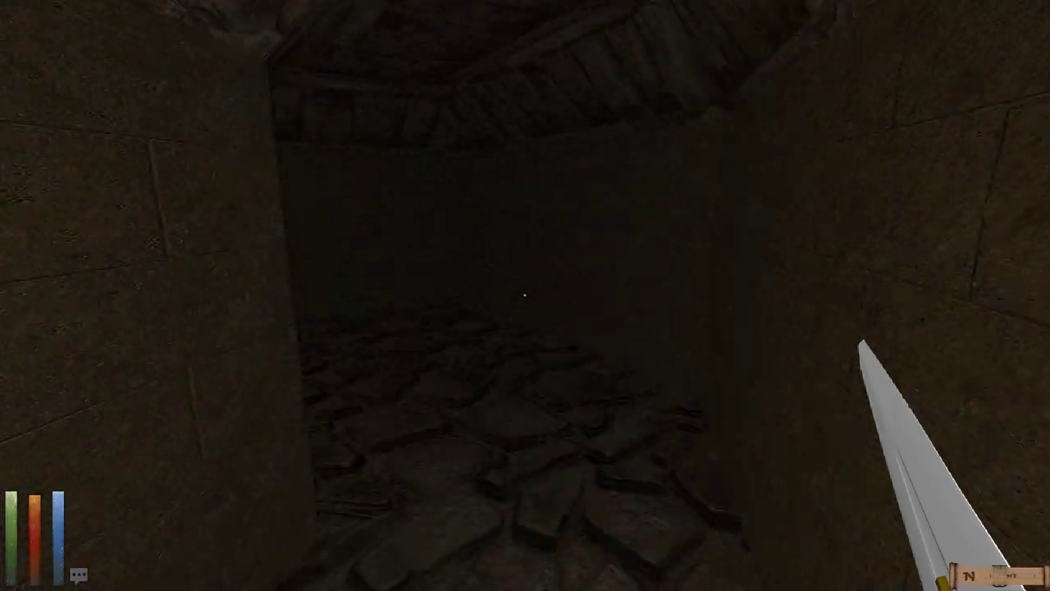
# Step: Check the map twice, rotating and shifting it, while turning toward the wooden doorway
pyautogui.press('w')
pyautogui.press('m')
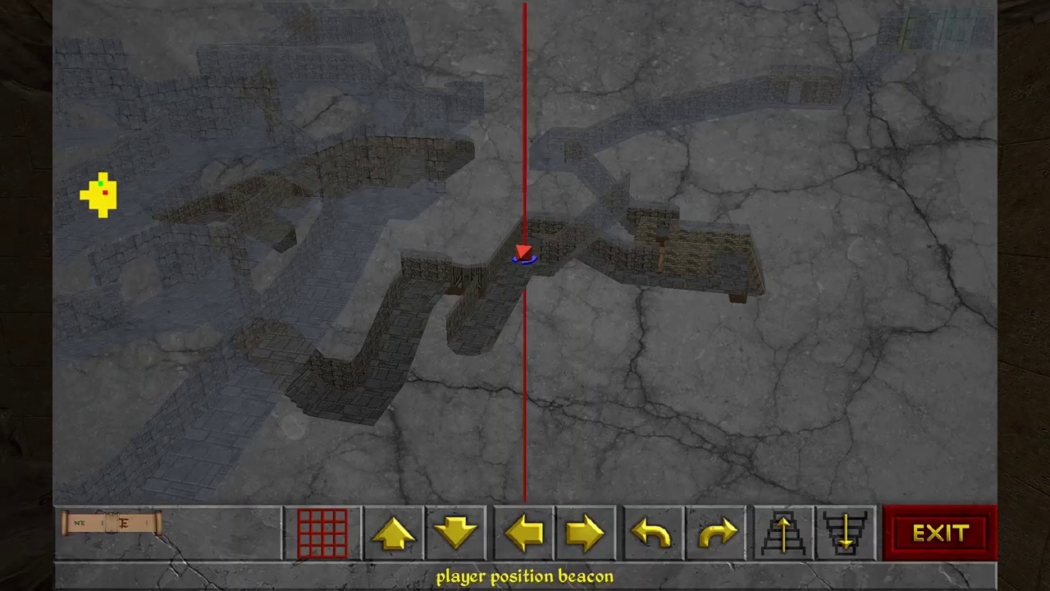
pyautogui.moveTo(525, 263); pyautogui.dragTo(492, 320)
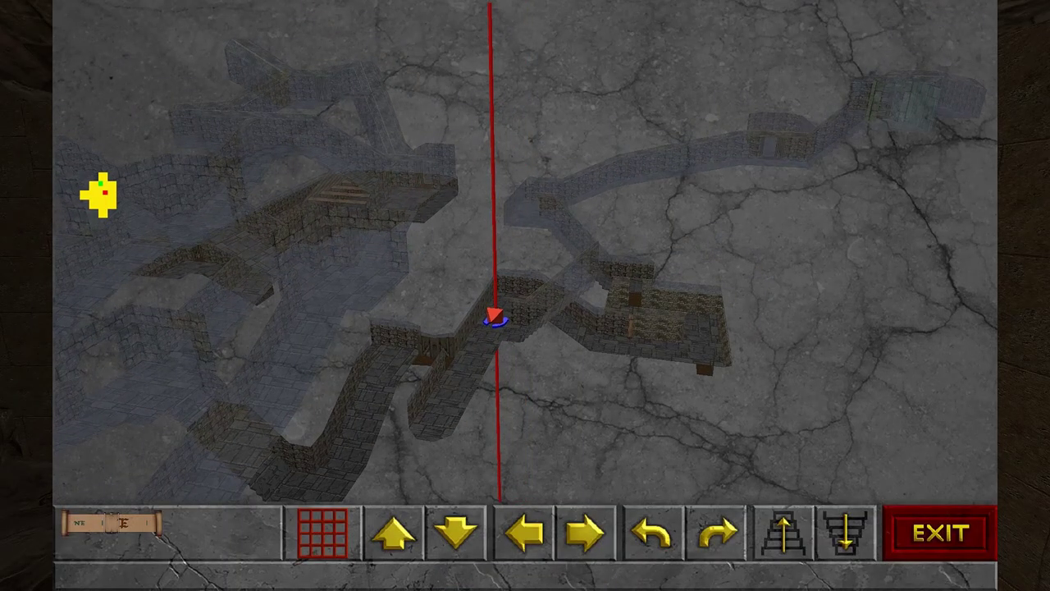
pyautogui.press('m')
pyautogui.press('d')
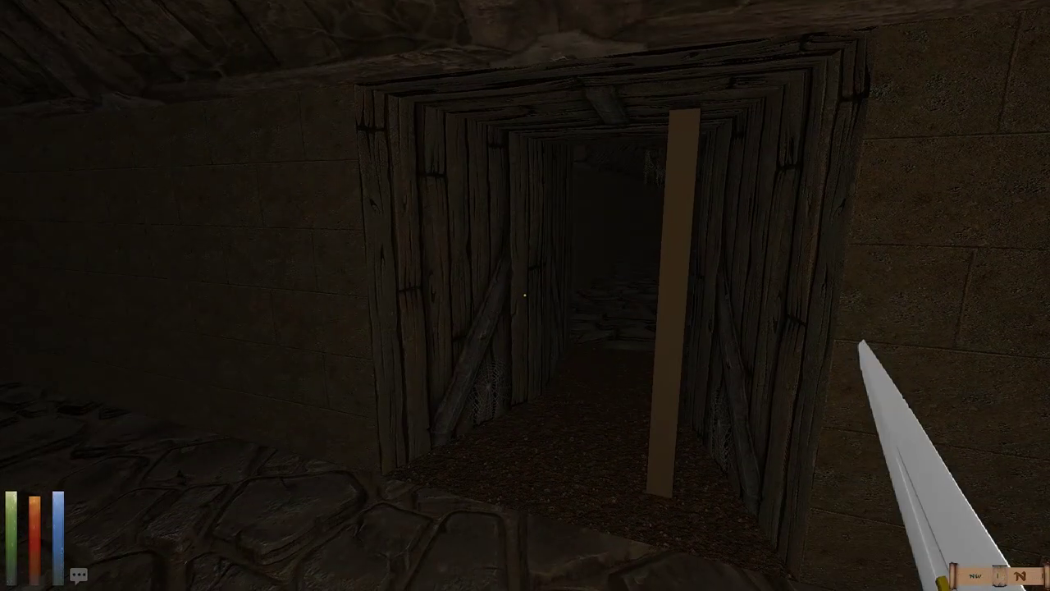
pyautogui.press('m')
pyautogui.press('Down')
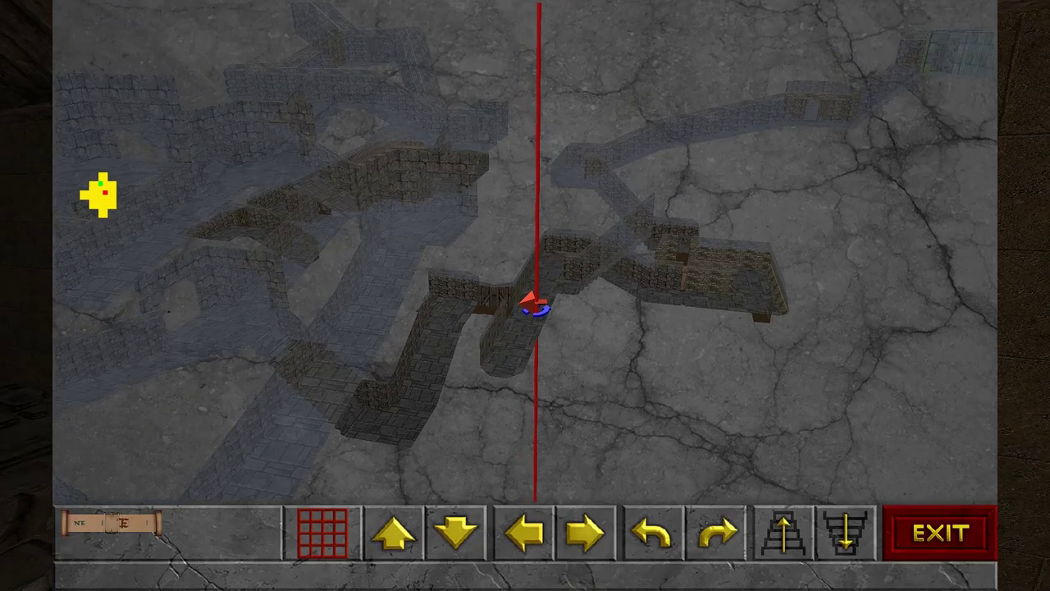
pyautogui.press('m')
# Step: Go through the wooden doorway toward the lantern-lit descending corridor, checking the map
pyautogui.press('w')
pyautogui.press('w')
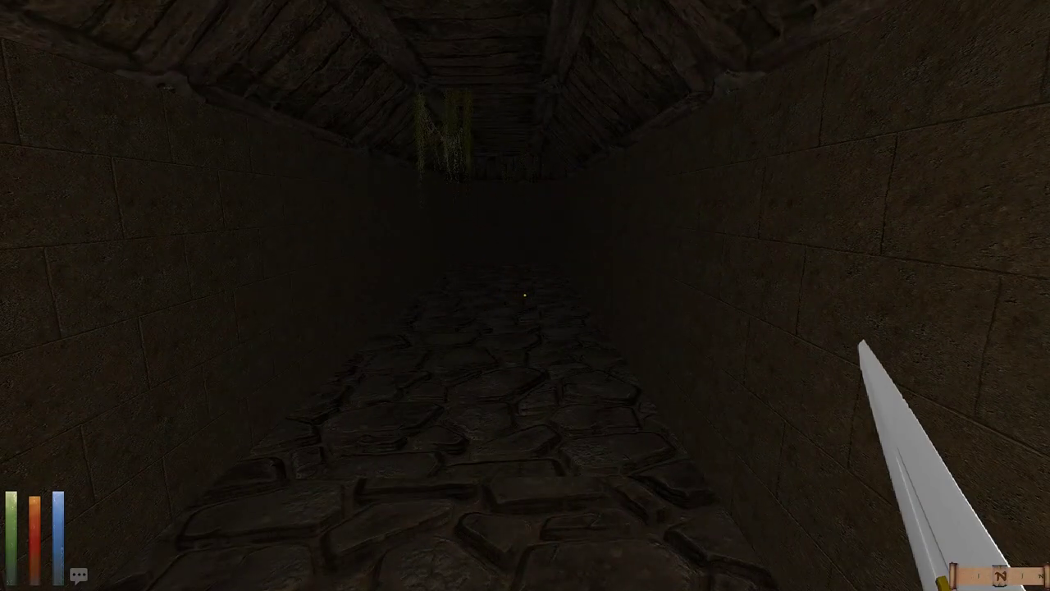
pyautogui.press('m')
pyautogui.press('m')
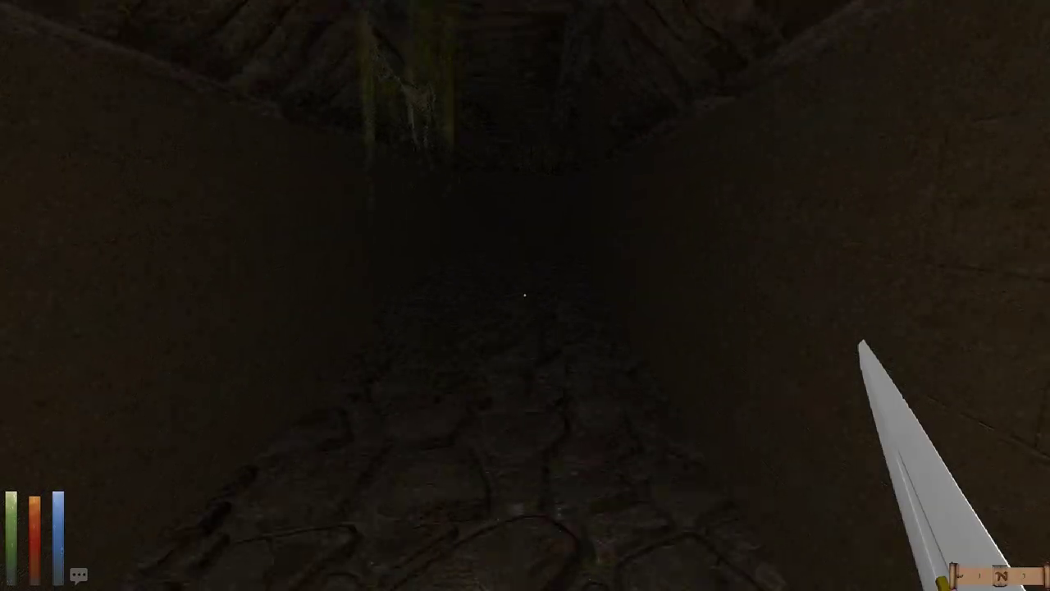
pyautogui.press('w')
pyautogui.press('w')
pyautogui.press('w')
pyautogui.press('w')
pyautogui.press('w')
pyautogui.press('w')
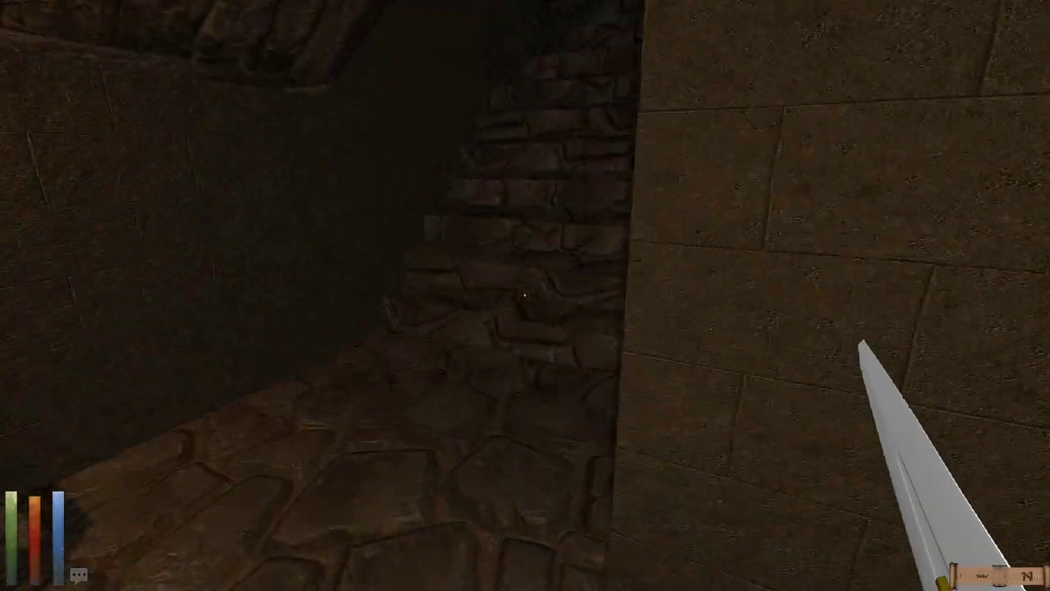
pyautogui.press('w')
# Step: Rotate the map near the stairs, descend into the dark room, and consult the map again
pyautogui.press('m')
pyautogui.press('Right')
pyautogui.press('Right')
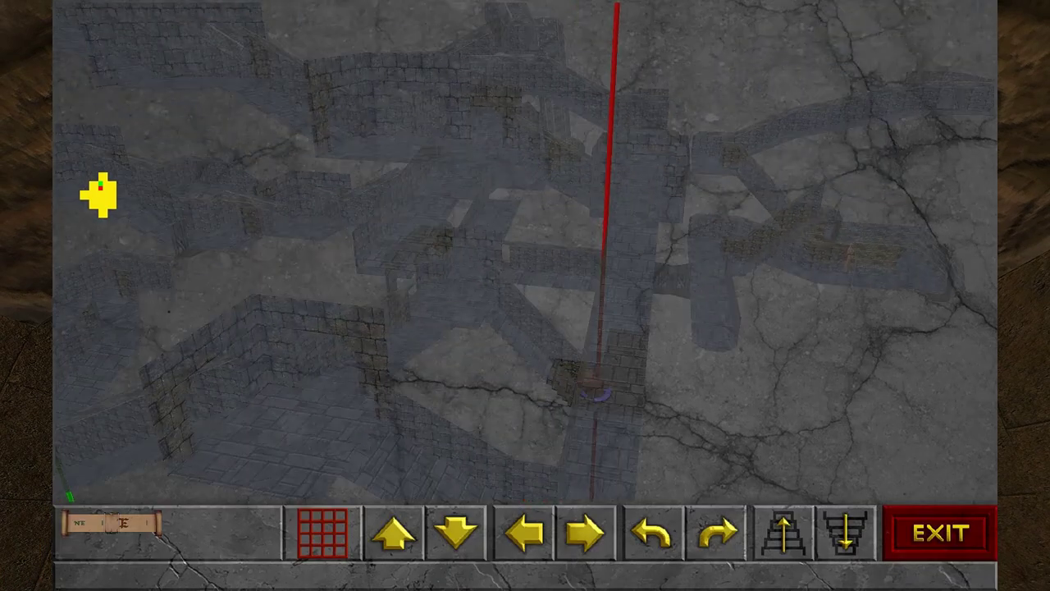
pyautogui.press('Right')
pyautogui.press('Right')
pyautogui.press('Right')
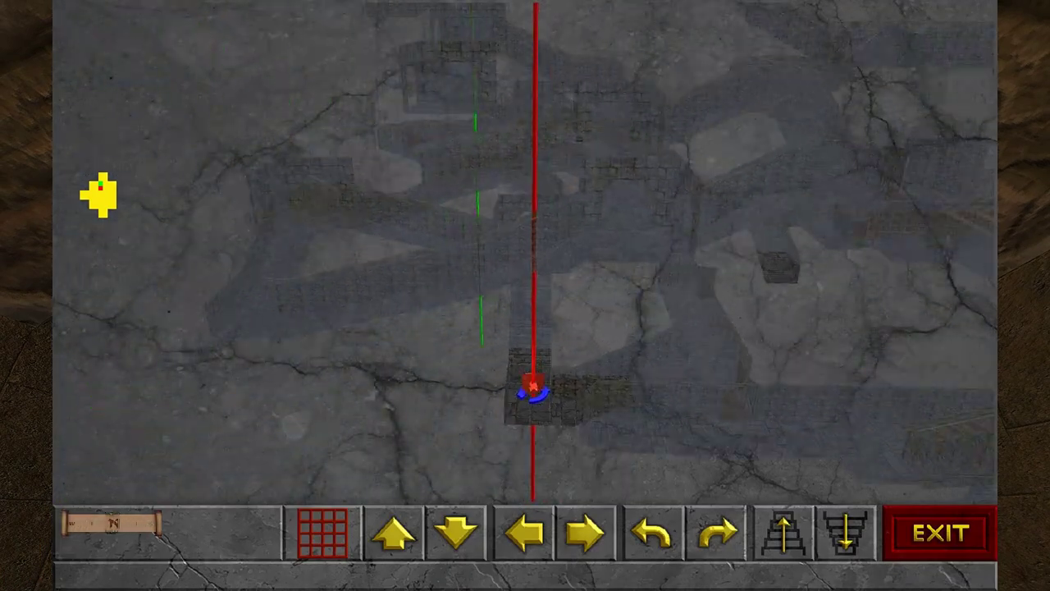
pyautogui.press('Right')
pyautogui.press('Tab')
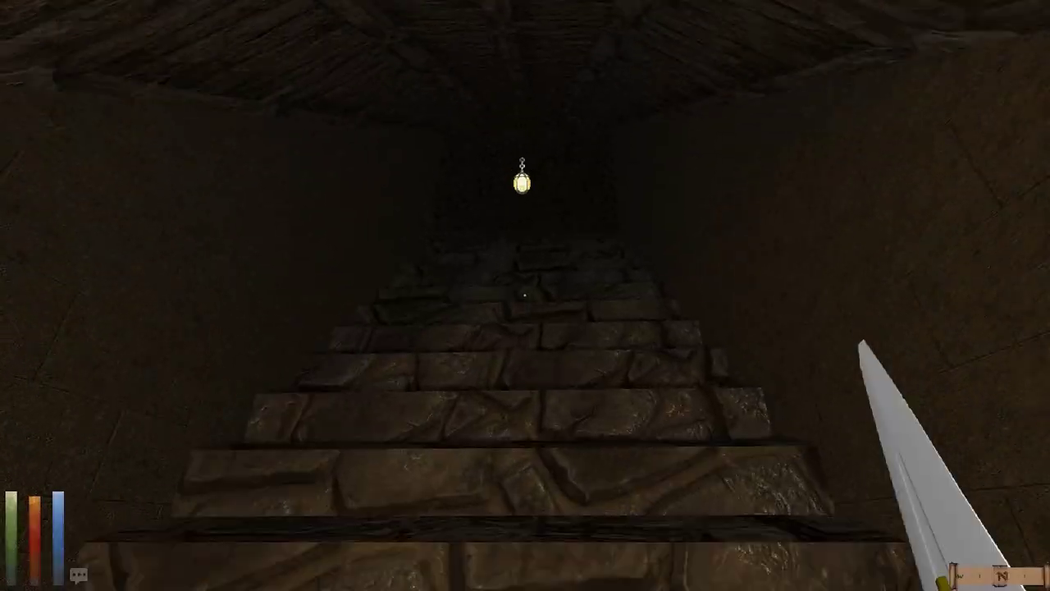
pyautogui.press('w')
pyautogui.press('w')
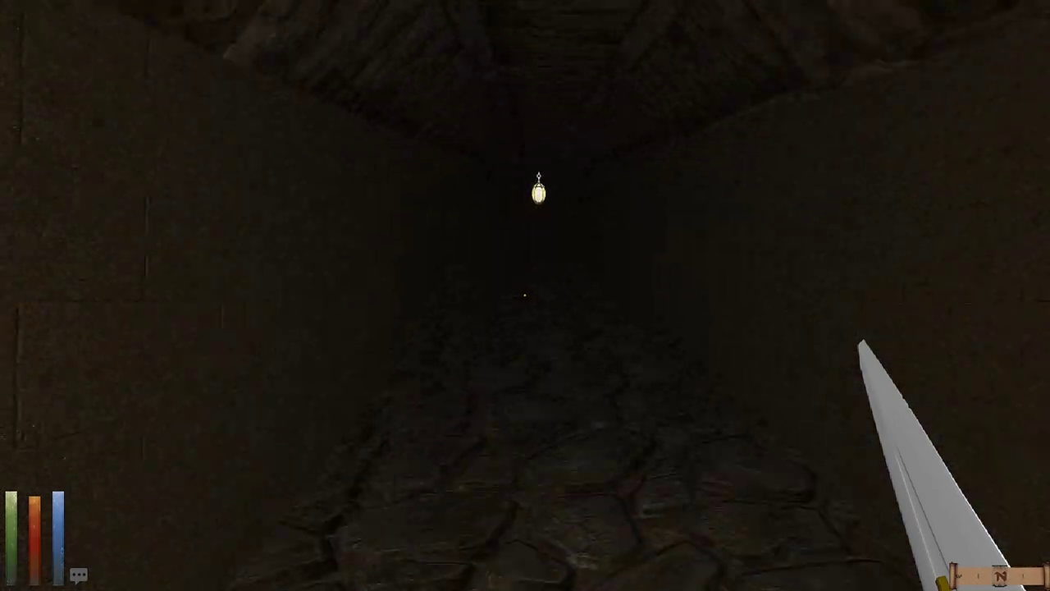
pyautogui.press('Tab')
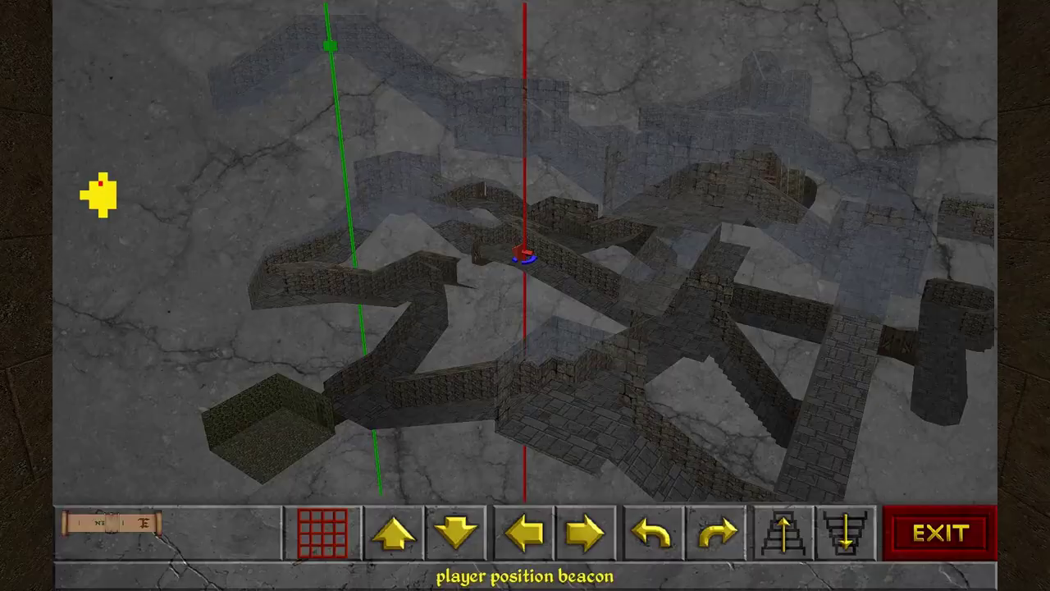
pyautogui.press('Right')
# Step: Close the map and bash open the locked wooden door with the sword
pyautogui.press('Tab')
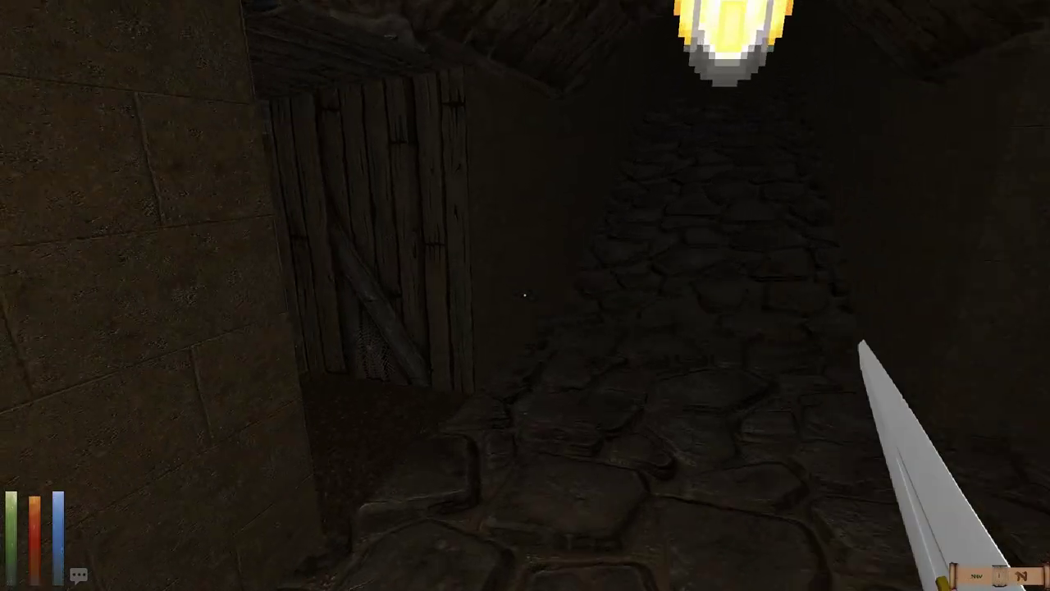
pyautogui.press('w')
pyautogui.press('w')
pyautogui.click(525, 295)
pyautogui.rightClick(525, 295)
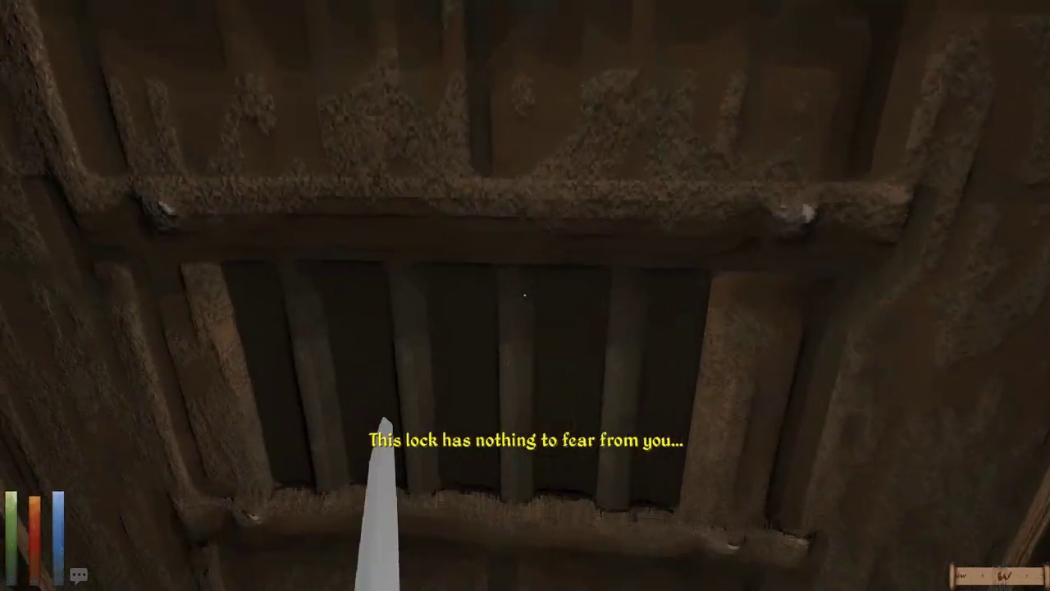
pyautogui.press('w')
pyautogui.press('w')
pyautogui.rightClick(525, 295)
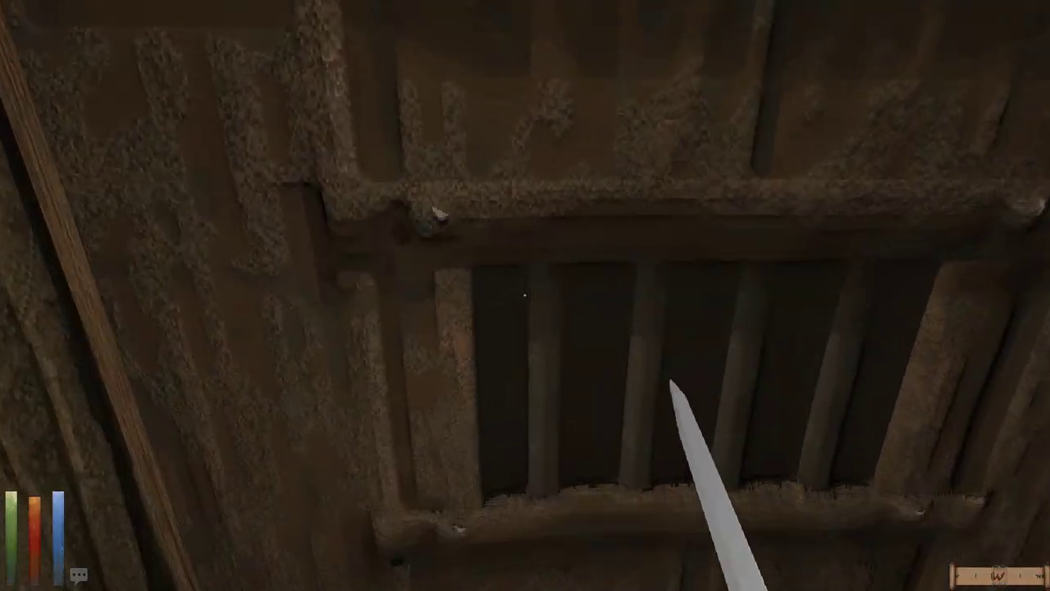
pyautogui.rightClick(525, 295)
pyautogui.press('w')
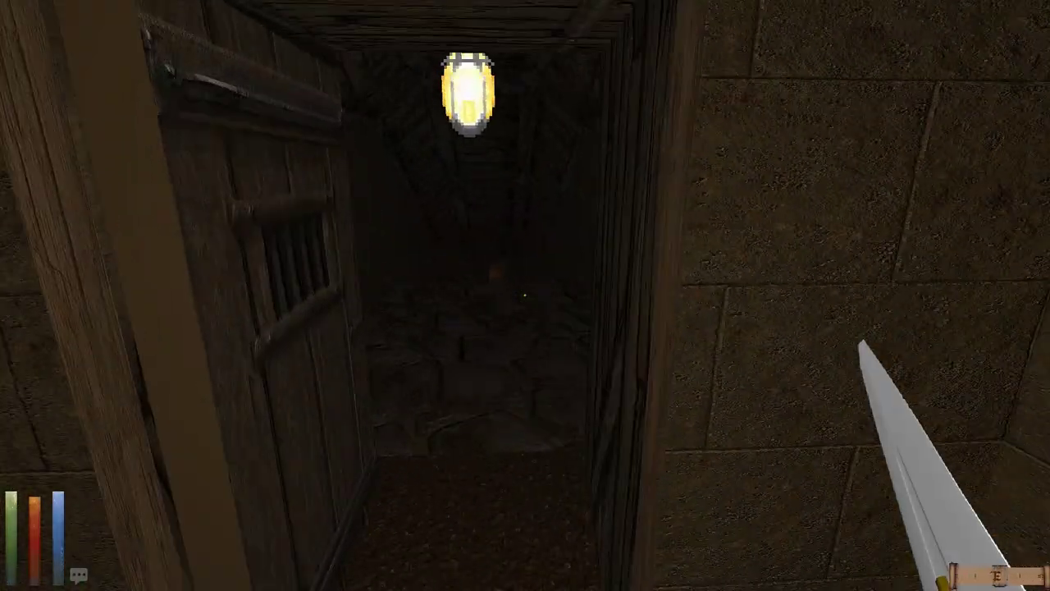
pyautogui.press('w')
# Step: Step past the broken door and rotate the automap around the player marker
pyautogui.press('Tab')
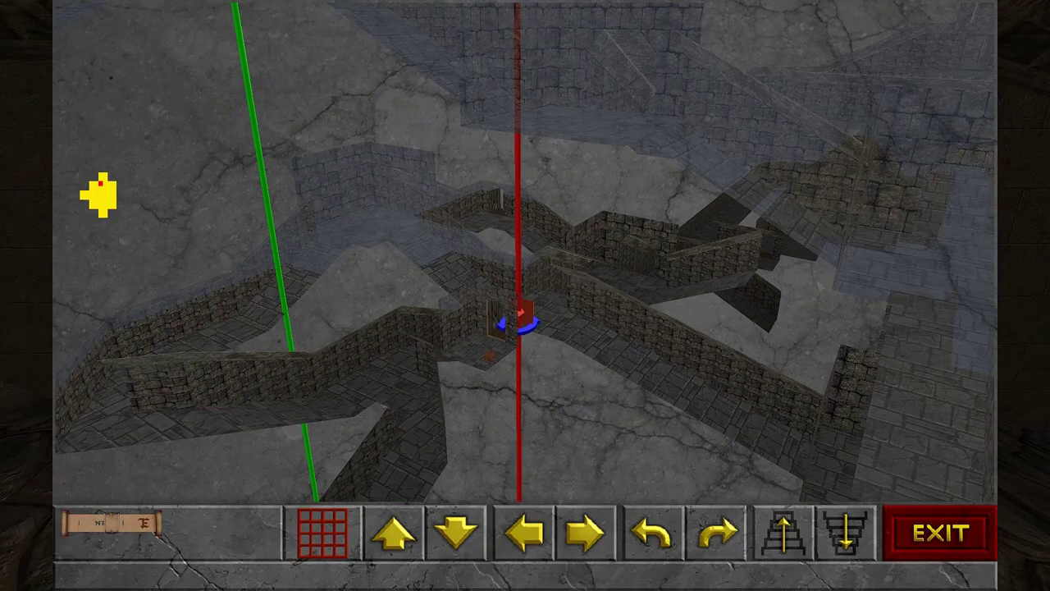
pyautogui.press('Up')
pyautogui.press('Up')
pyautogui.press('Up')
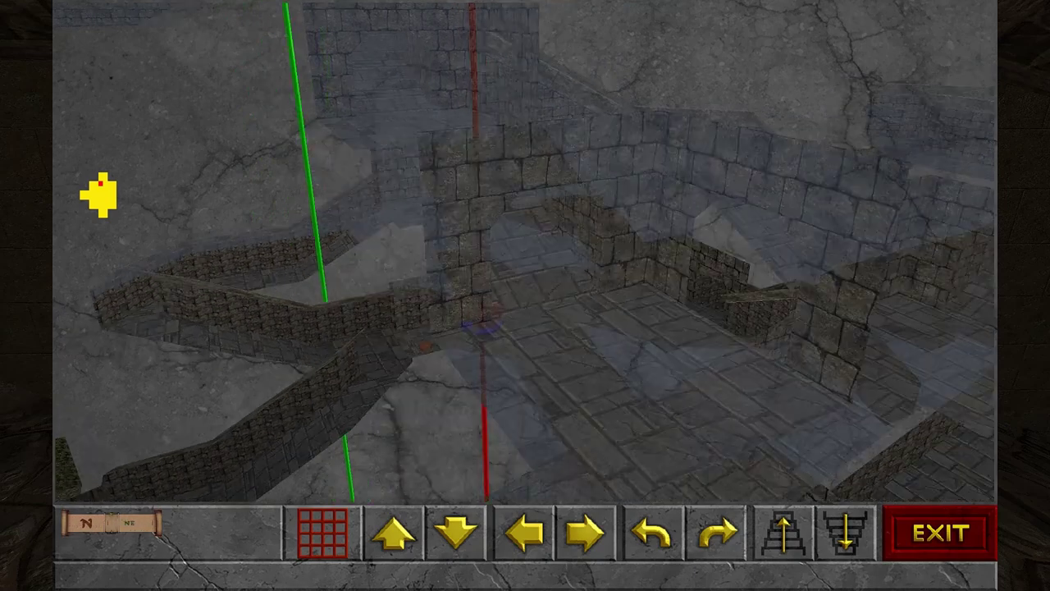
pyautogui.press('Left')
pyautogui.press('Left')
pyautogui.press('Left')
pyautogui.press('Left')
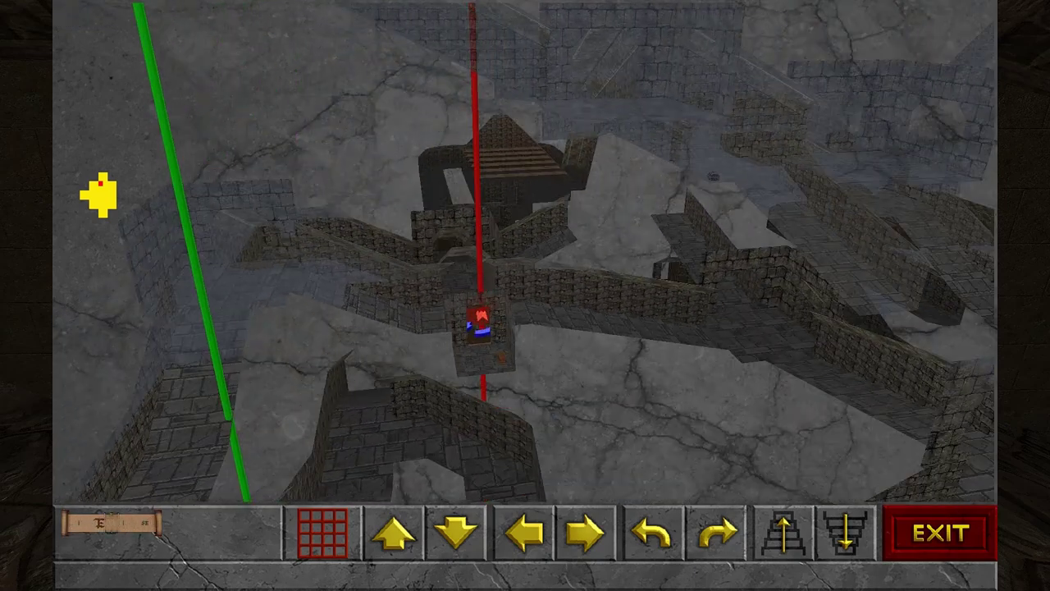
pyautogui.press('Left')
pyautogui.press('Left')
pyautogui.press('m')
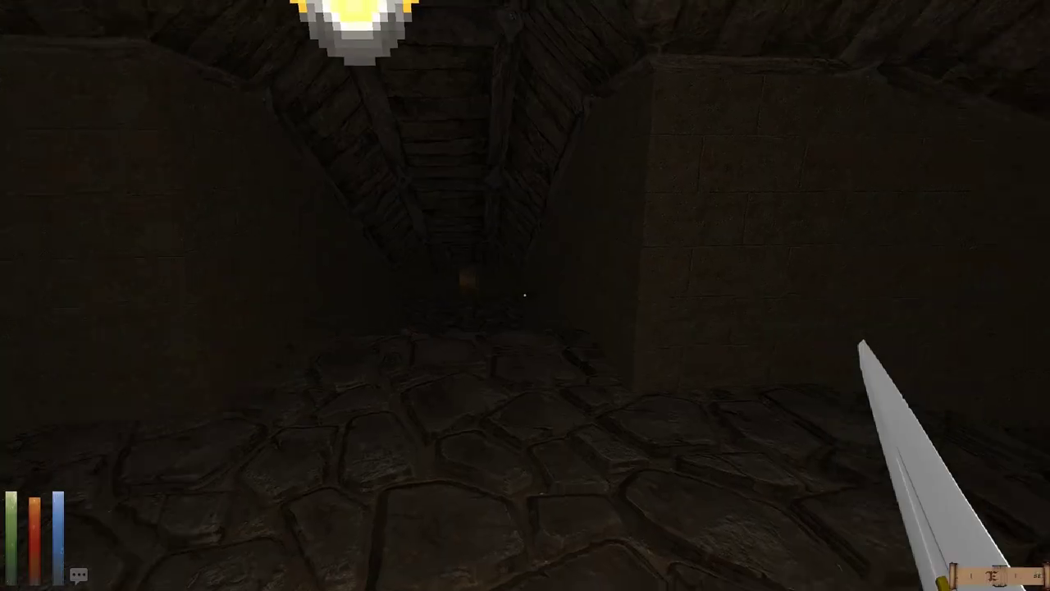
# Step: Walk around the corner, recheck the map, and continue down the dark corridor
pyautogui.press('w')
pyautogui.press('w')
pyautogui.press('w')
pyautogui.press('m')
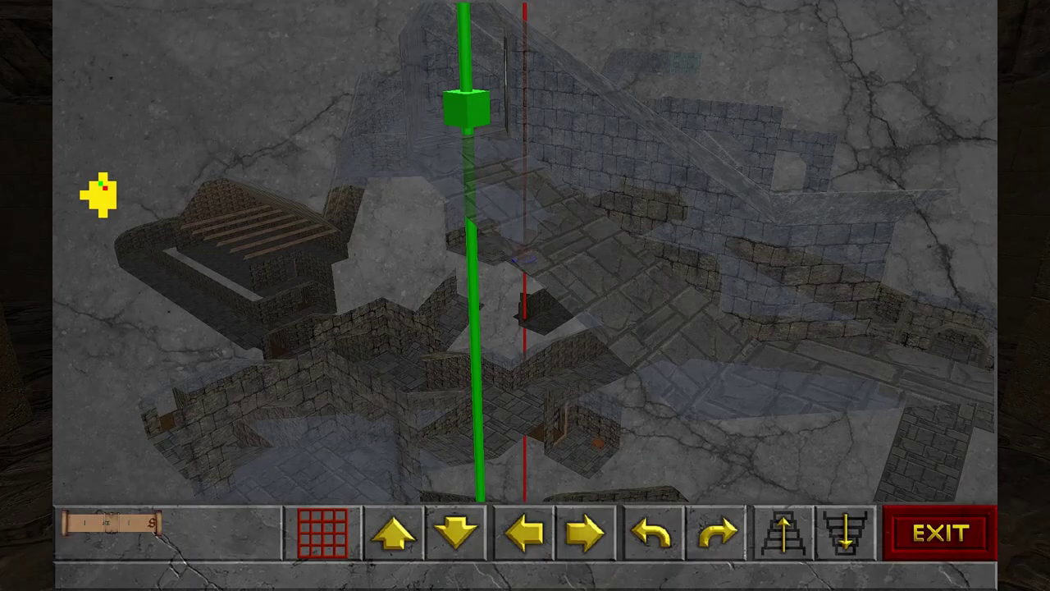
pyautogui.press('Left')
pyautogui.press('Left')
pyautogui.press('Left')
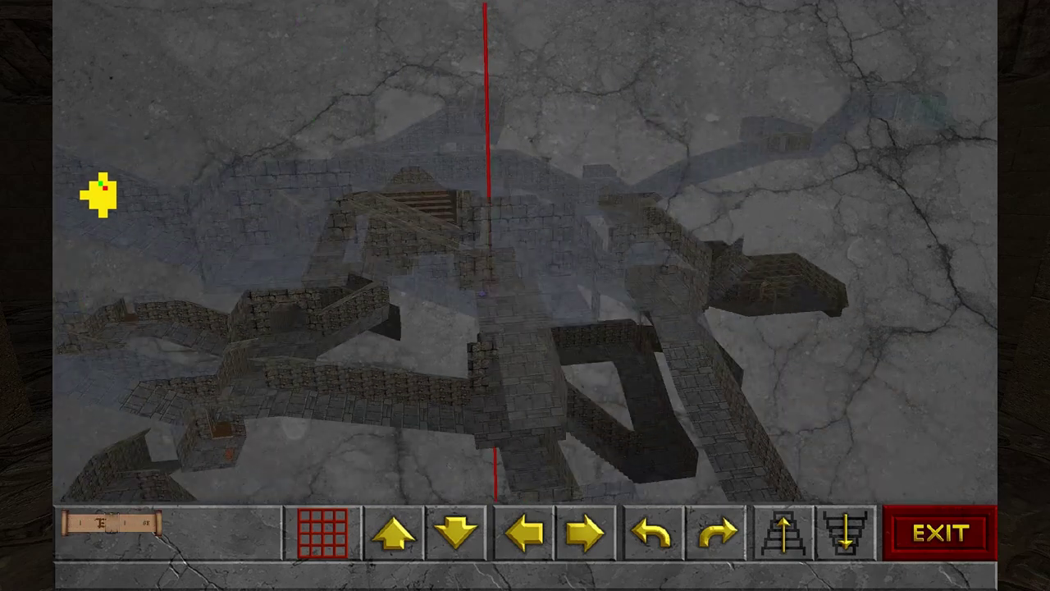
pyautogui.press('m')
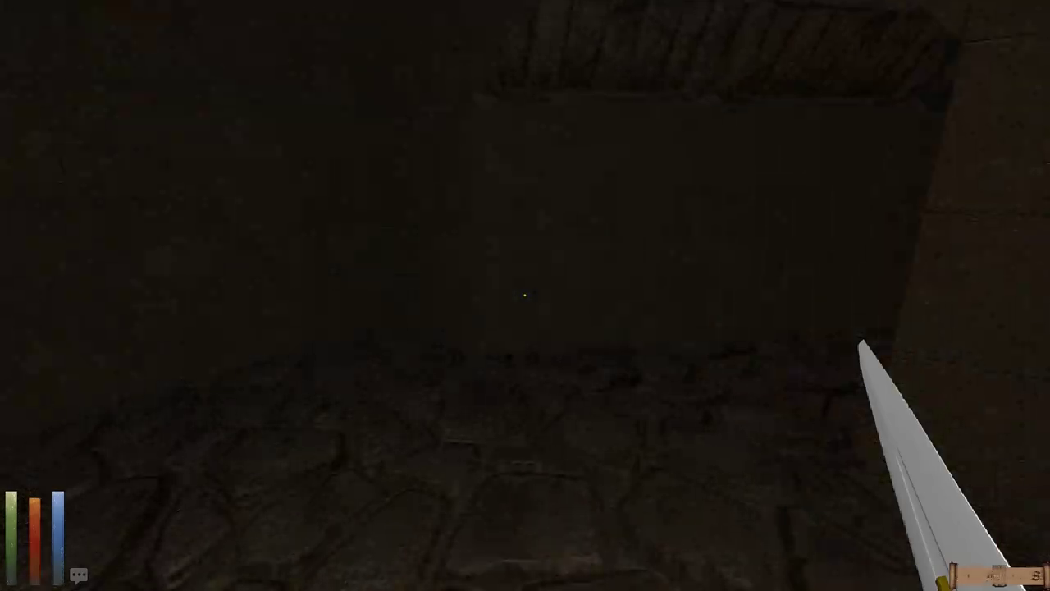
pyautogui.press('w')
pyautogui.press('w')
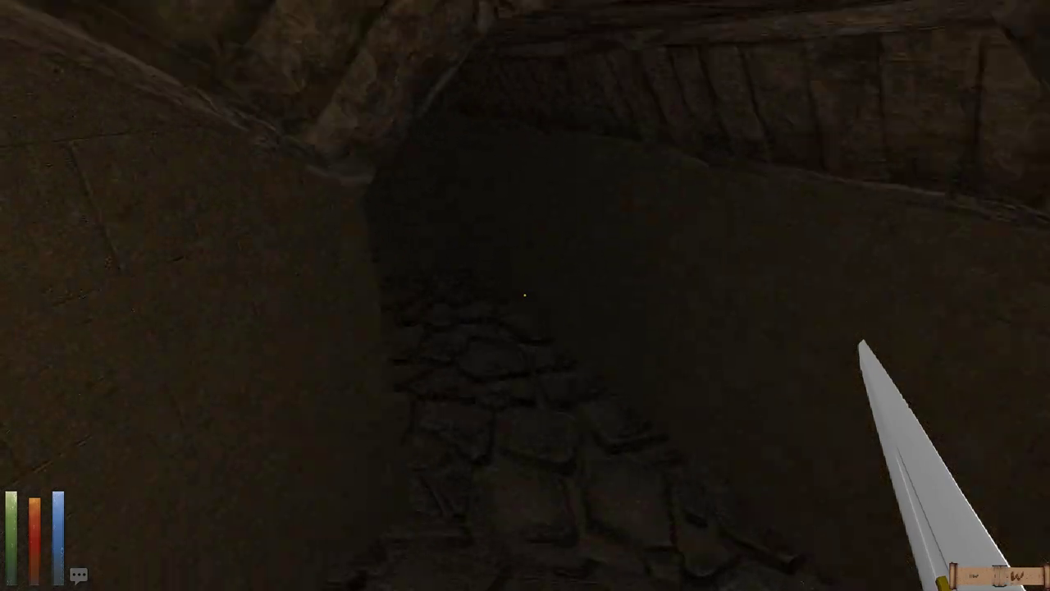
pyautogui.press('w')
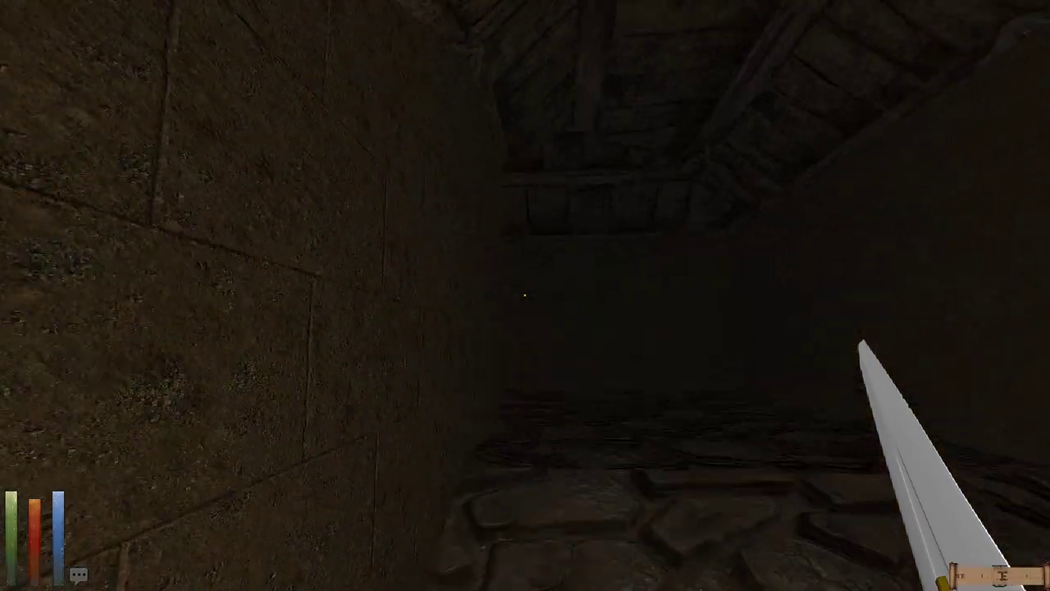
pyautogui.press('w')
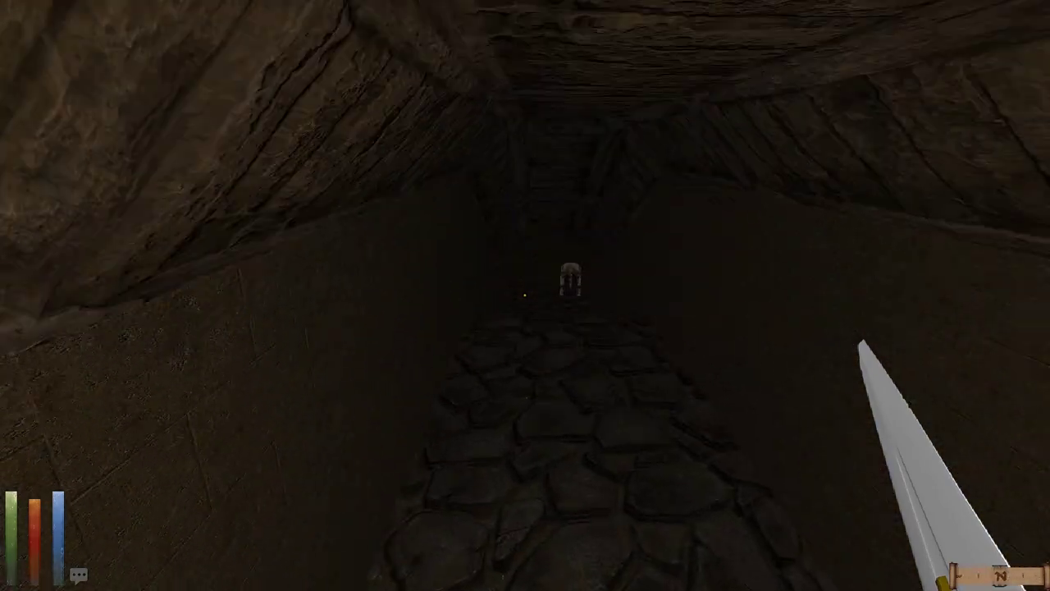
# Step: Save the game from the pause menu
pyautogui.press('Escape')
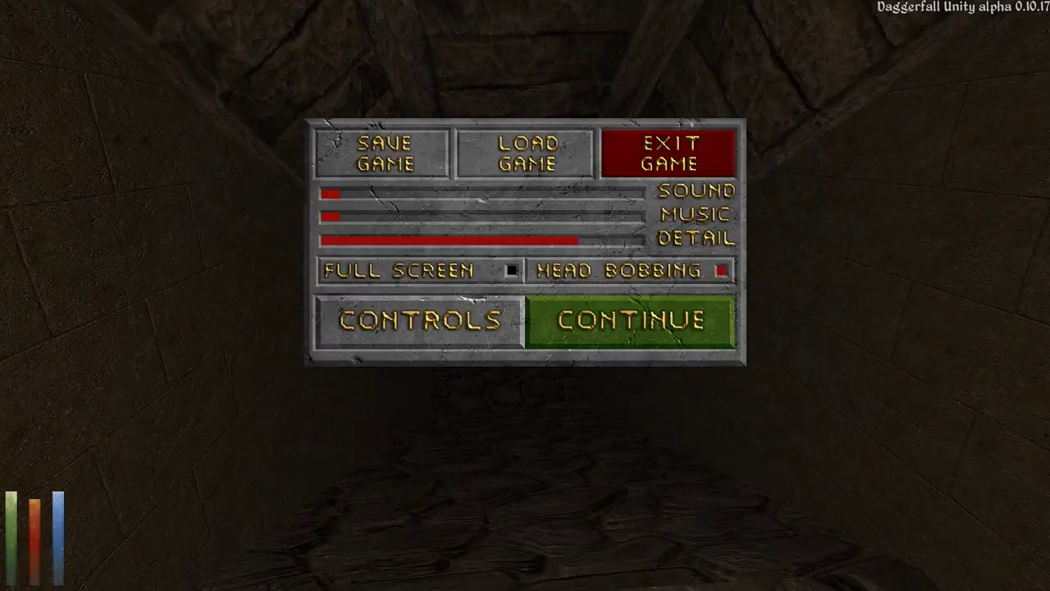
pyautogui.click(385, 158)
pyautogui.write('36')
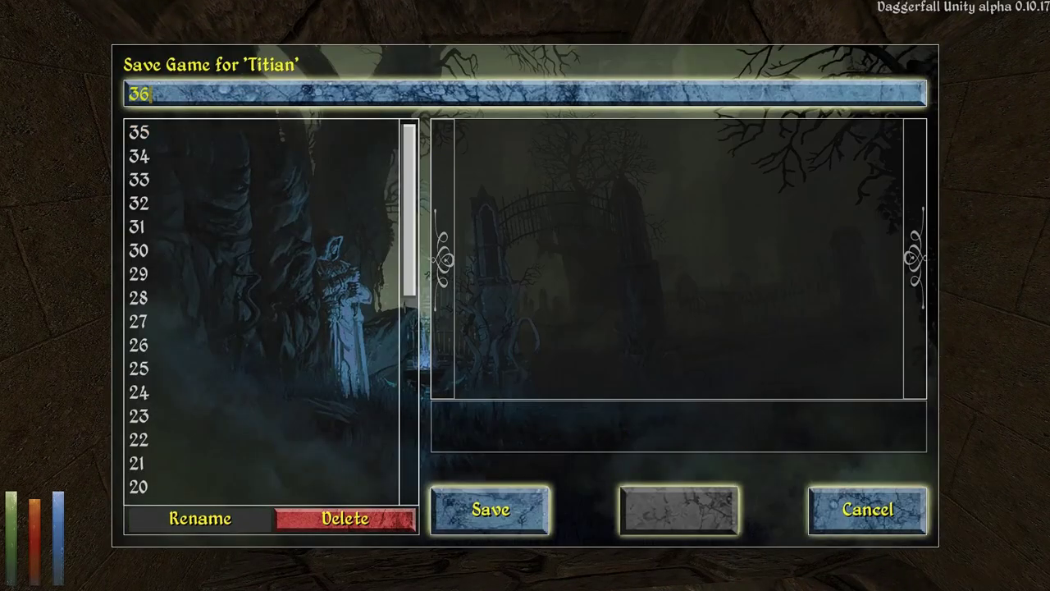
pyautogui.press('Return')
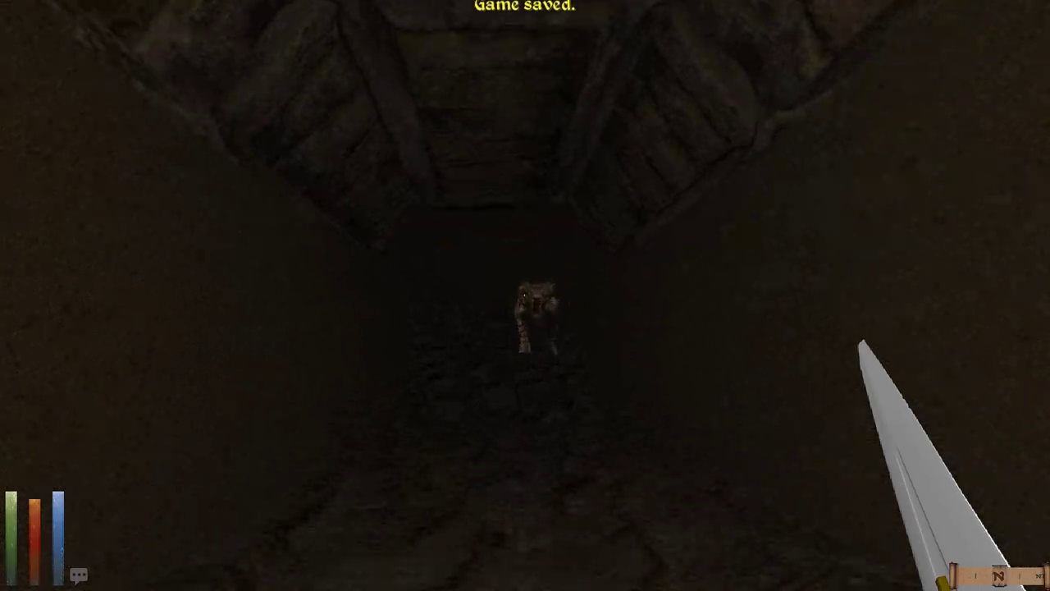
# Step: Hit the sabertooth tiger with repeated sword swings, then back away
pyautogui.moveTo(739, 295); pyautogui.dragTo(328, 296)
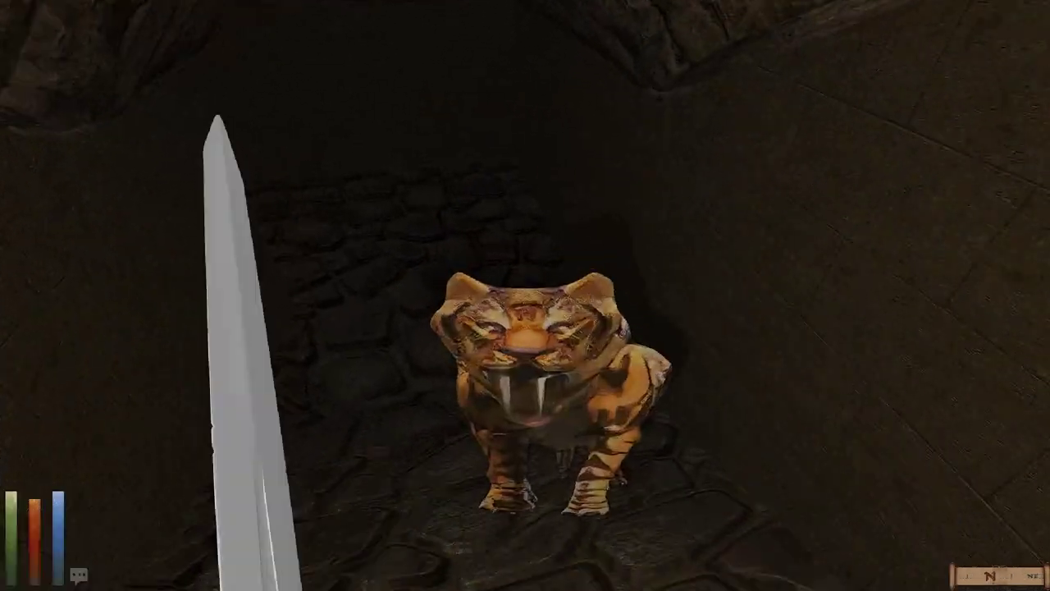
pyautogui.moveTo(739, 296); pyautogui.dragTo(329, 295)
pyautogui.moveTo(739, 295); pyautogui.dragTo(328, 295)
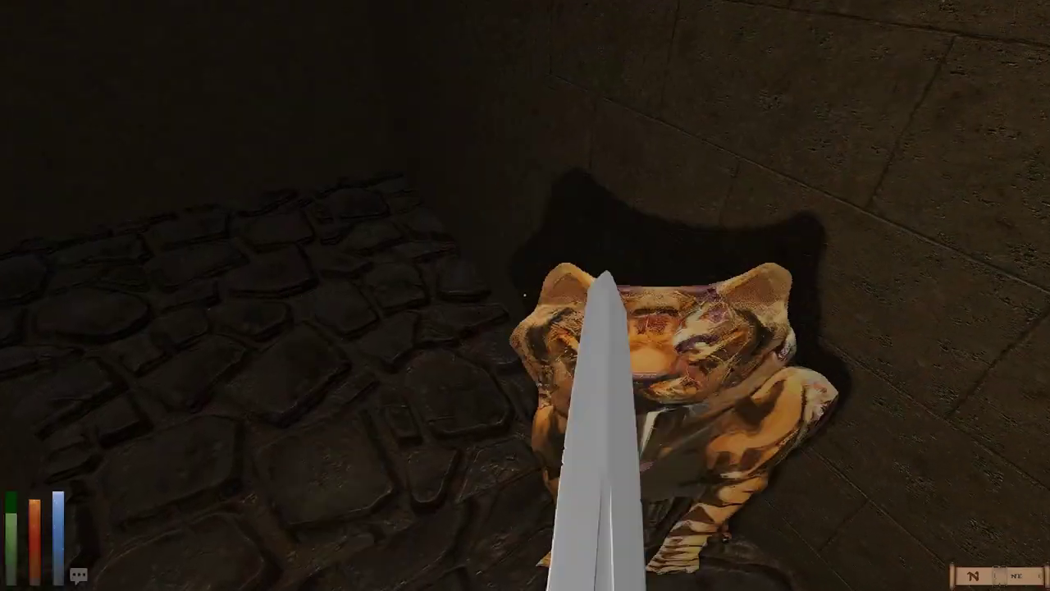
pyautogui.moveTo(738, 295); pyautogui.dragTo(328, 296)
pyautogui.moveTo(738, 295); pyautogui.dragTo(328, 296)
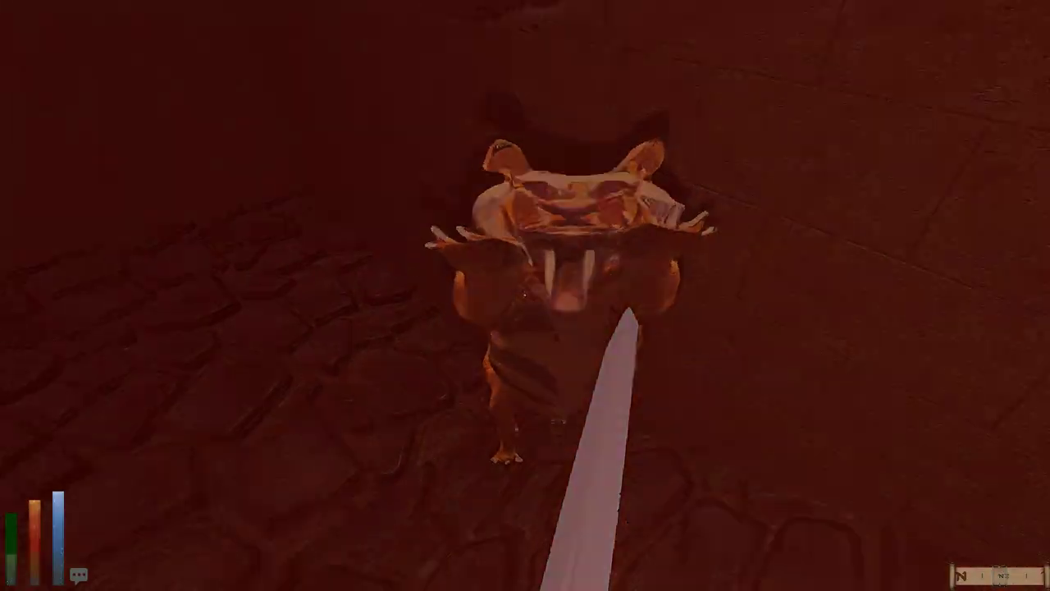
pyautogui.moveTo(328, 410); pyautogui.dragTo(739, 295)
pyautogui.moveTo(739, 410); pyautogui.dragTo(328, 295)
pyautogui.press('s')
# Step: Cast Shock at the tiger twice, finish it by sword, and search its empty body
pyautogui.press('BackSpace')
pyautogui.press('Return')
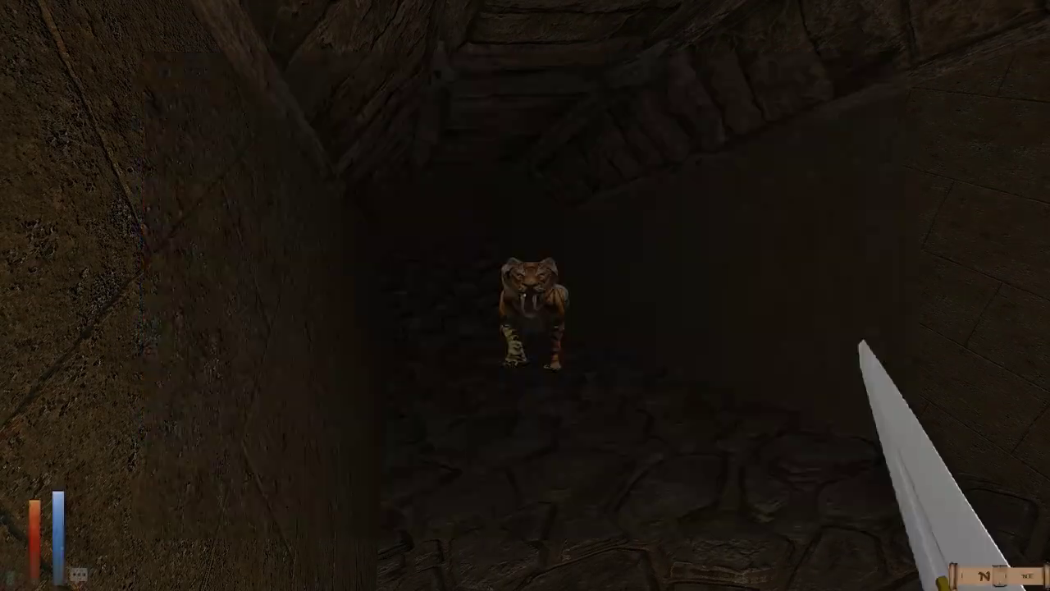
pyautogui.click(525, 295)
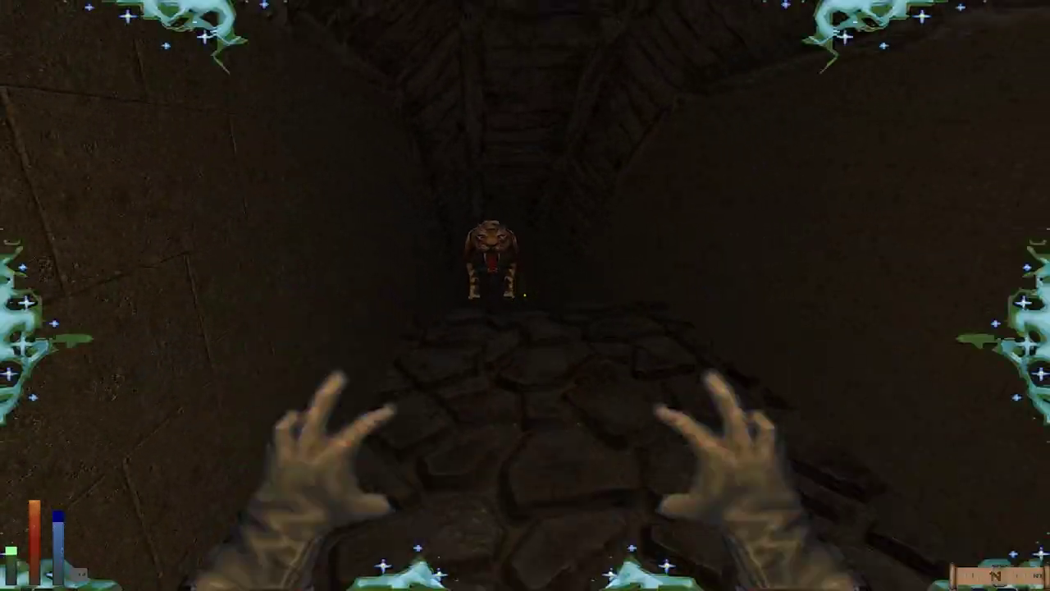
pyautogui.click(525, 296)
pyautogui.moveTo(739, 328); pyautogui.dragTo(328, 328)
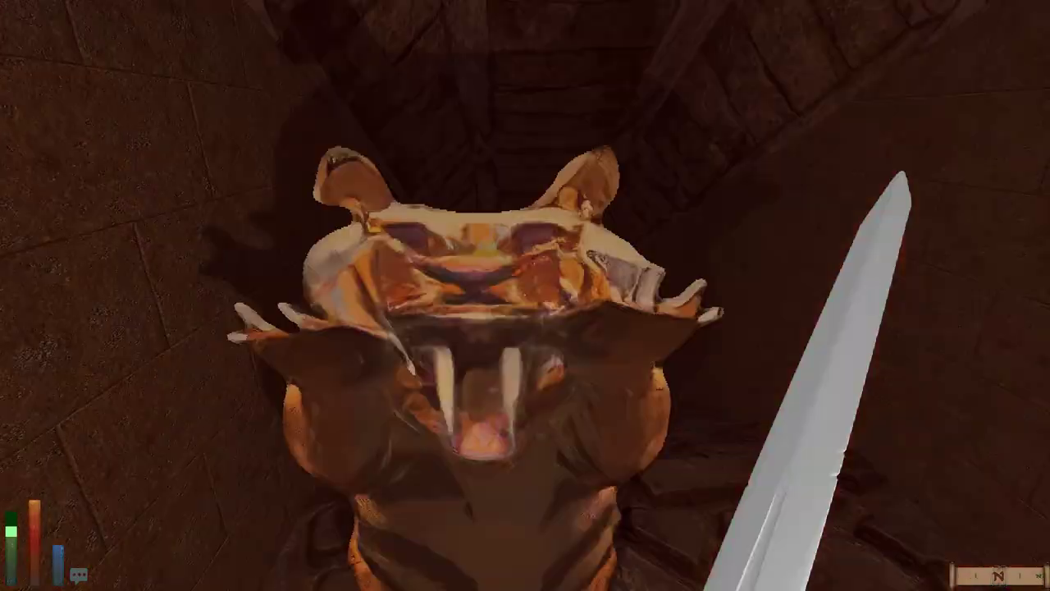
pyautogui.moveTo(328, 410); pyautogui.dragTo(738, 247)
pyautogui.click(525, 295)
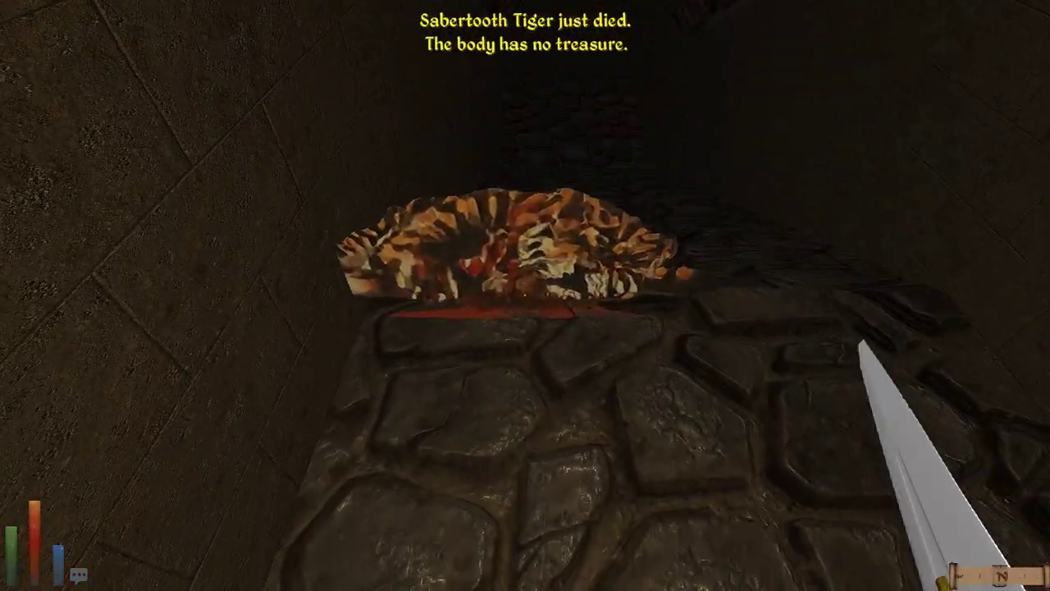
# Step: Try to rest, dismiss the enemies-nearby warning, and continue down the corridor
pyautogui.press('r')
pyautogui.click(525, 296)
pyautogui.press('w')
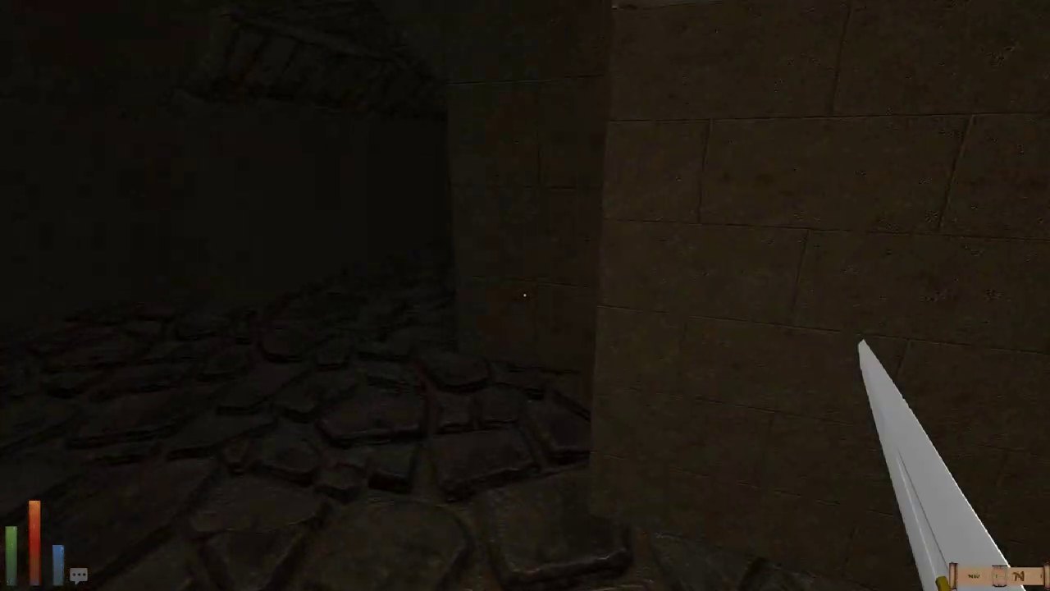
pyautogui.press('w')
pyautogui.press('q')
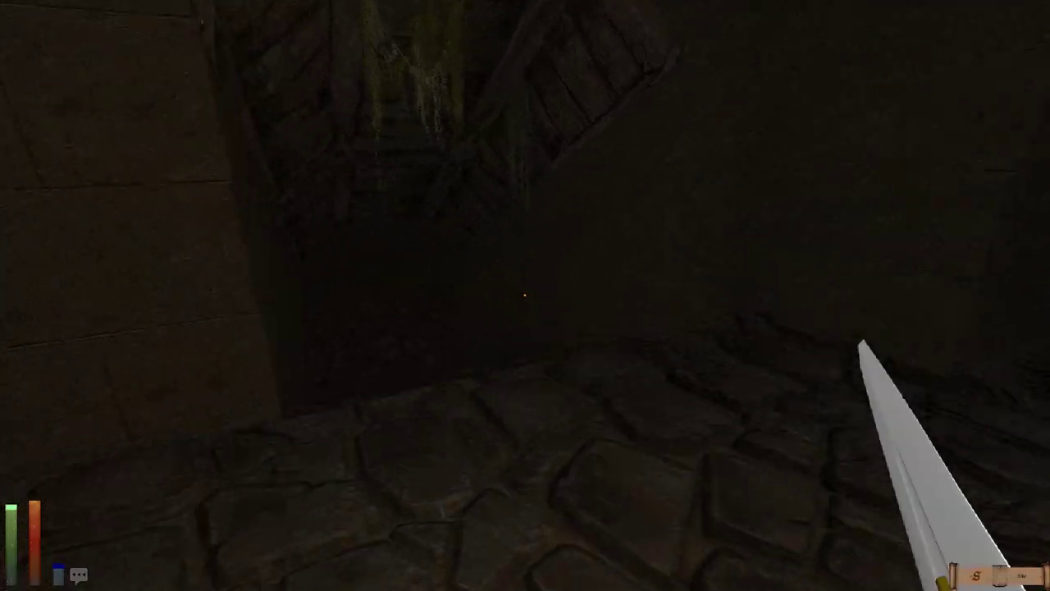
pyautogui.press('w')
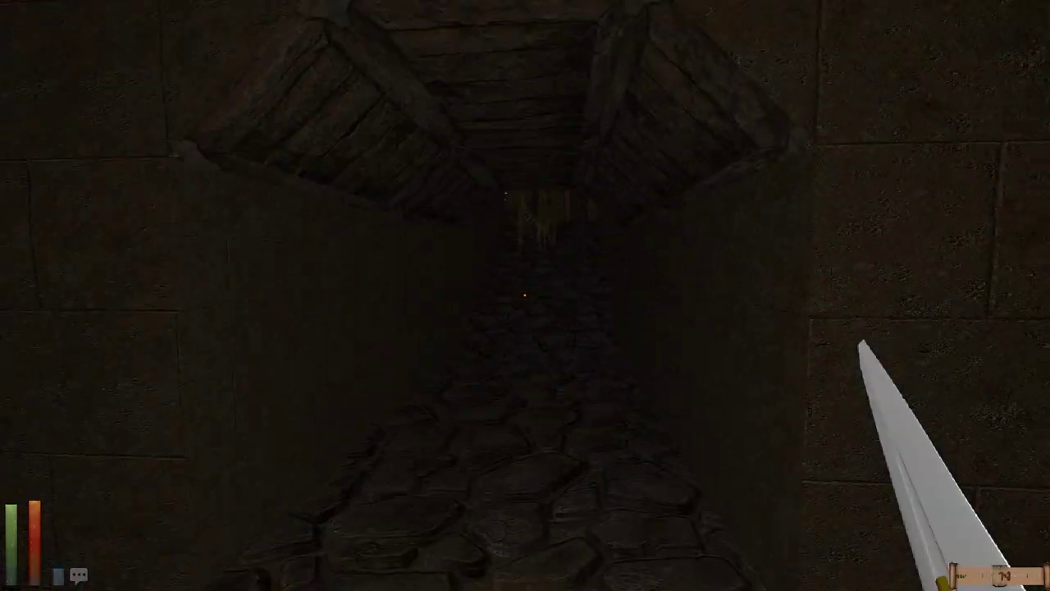
# Step: Check the rotated automap, then walk up and open the wooden door
pyautogui.press('Tab')
pyautogui.scroll(4, 98, 195)
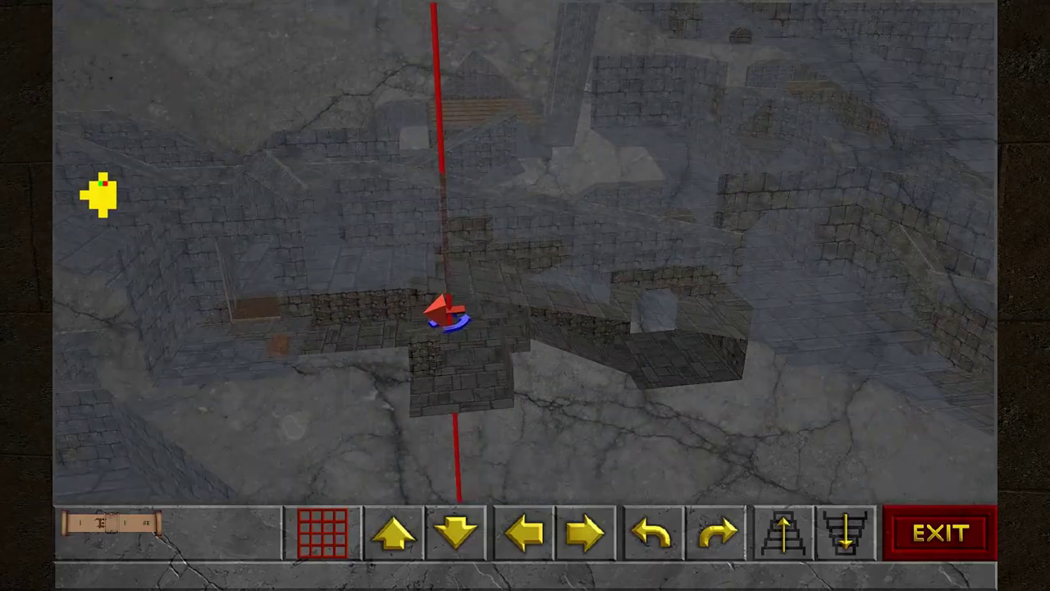
pyautogui.scroll(2, 98, 195)
pyautogui.scroll(2, 98, 195)
pyautogui.scroll(2, 98, 195)
pyautogui.scroll(2, 99, 195)
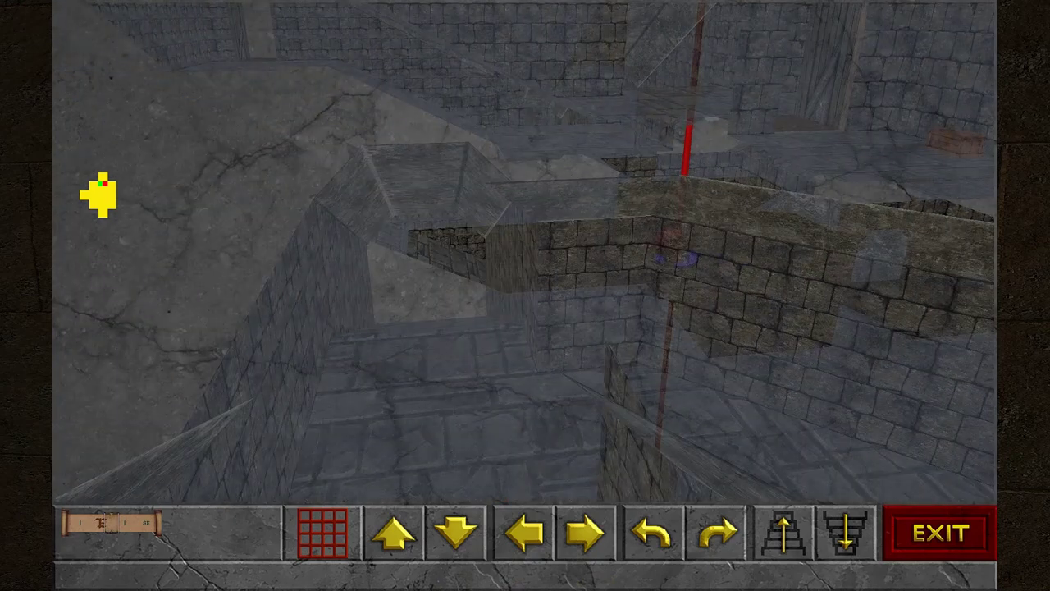
pyautogui.scroll(-3, 98, 195)
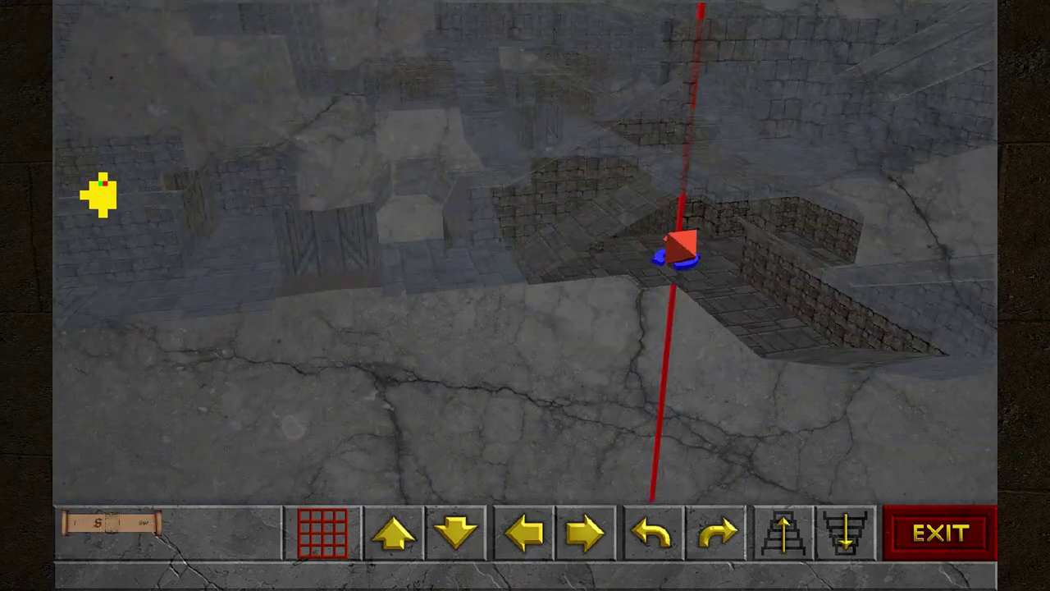
pyautogui.press('Left')
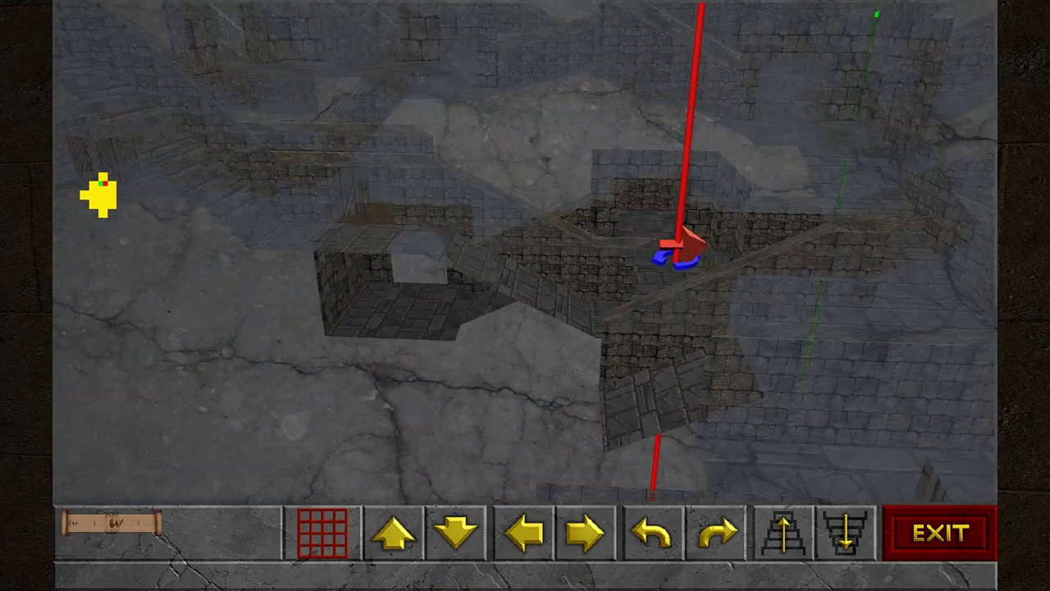
pyautogui.press('m')
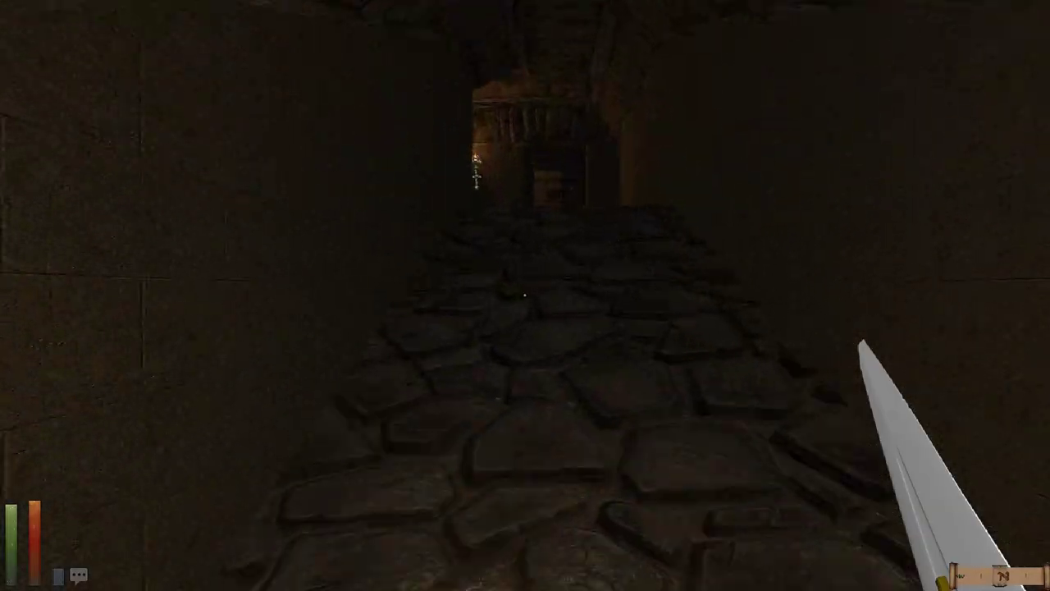
pyautogui.press('w')
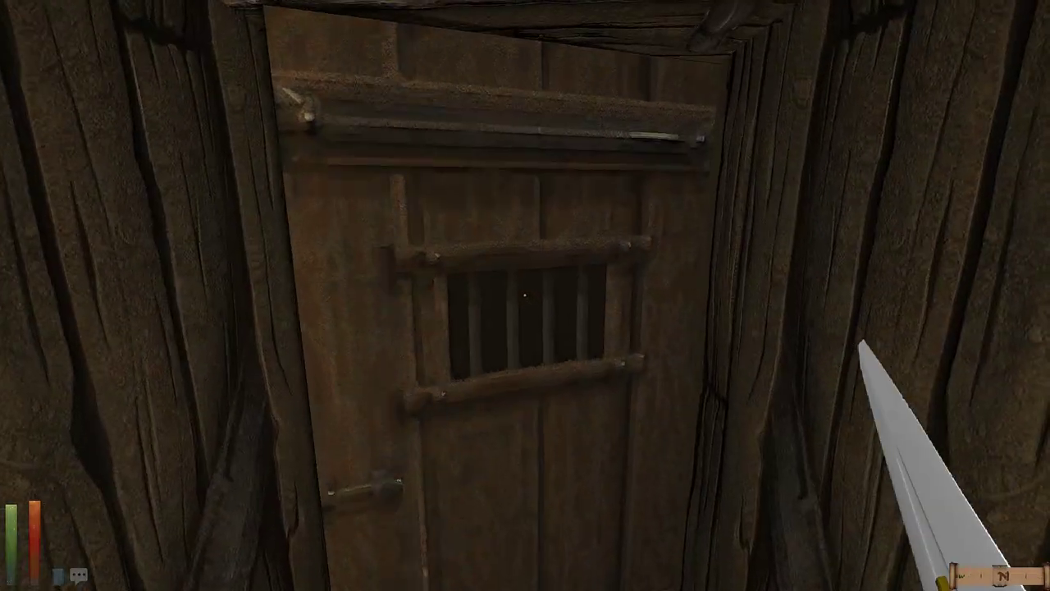
pyautogui.click(525, 295)
pyautogui.press('w')
# Step: Kill both sabertooth tigers in the room with sword strikes
pyautogui.moveTo(525, 296); pyautogui.dragTo(328, 295)
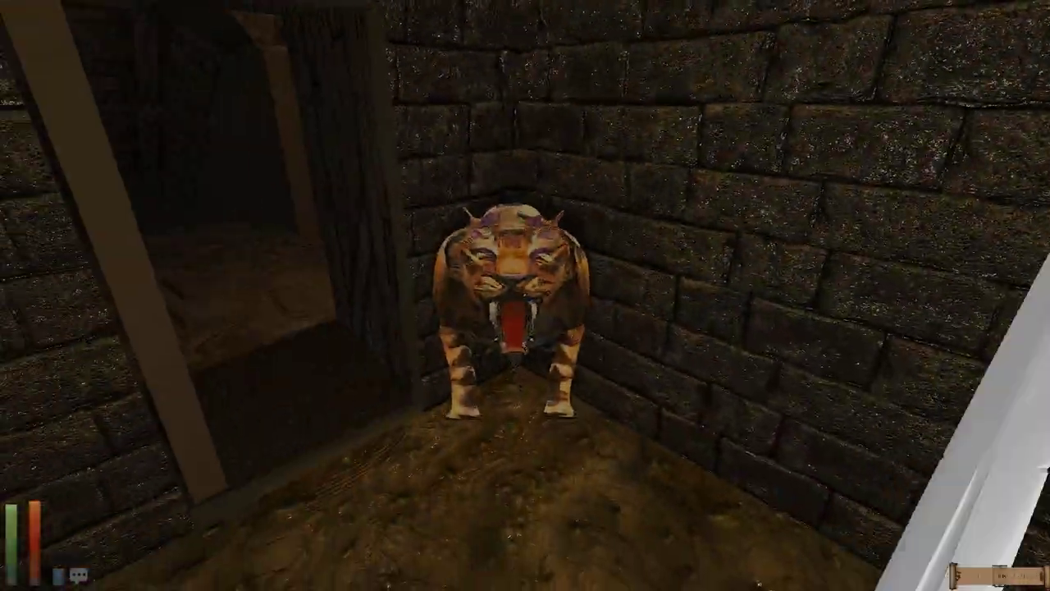
pyautogui.moveTo(656, 295); pyautogui.dragTo(394, 295)
pyautogui.moveTo(657, 295); pyautogui.dragTo(394, 295)
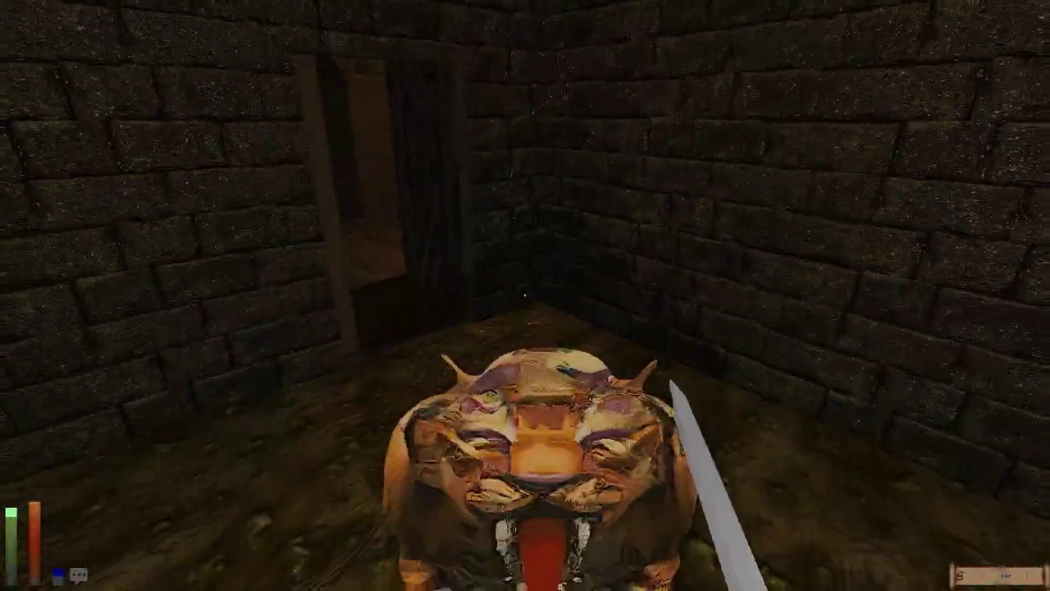
pyautogui.moveTo(657, 296); pyautogui.dragTo(410, 295)
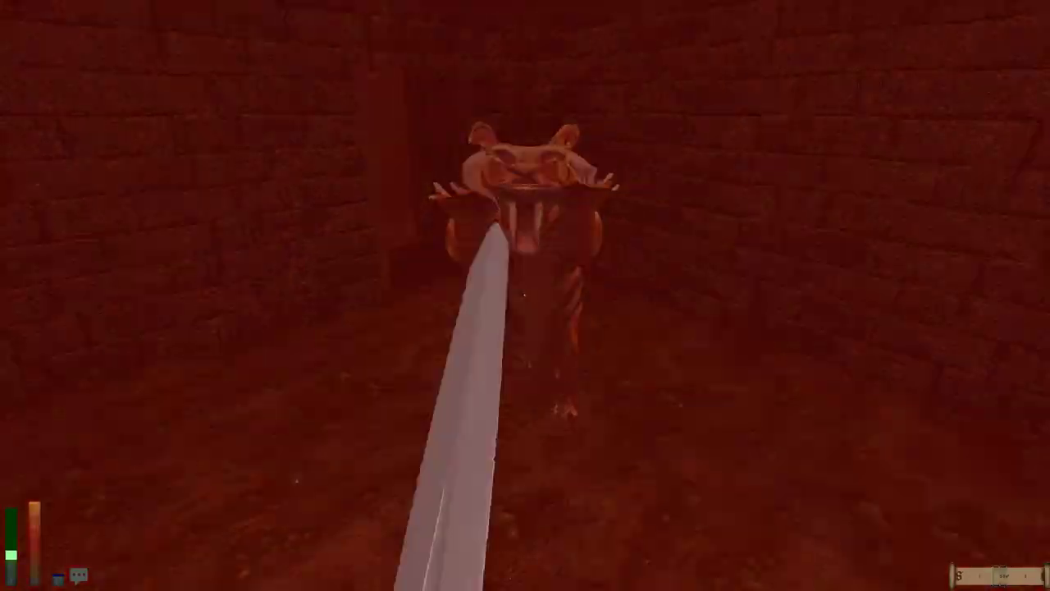
pyautogui.moveTo(656, 295); pyautogui.dragTo(410, 295)
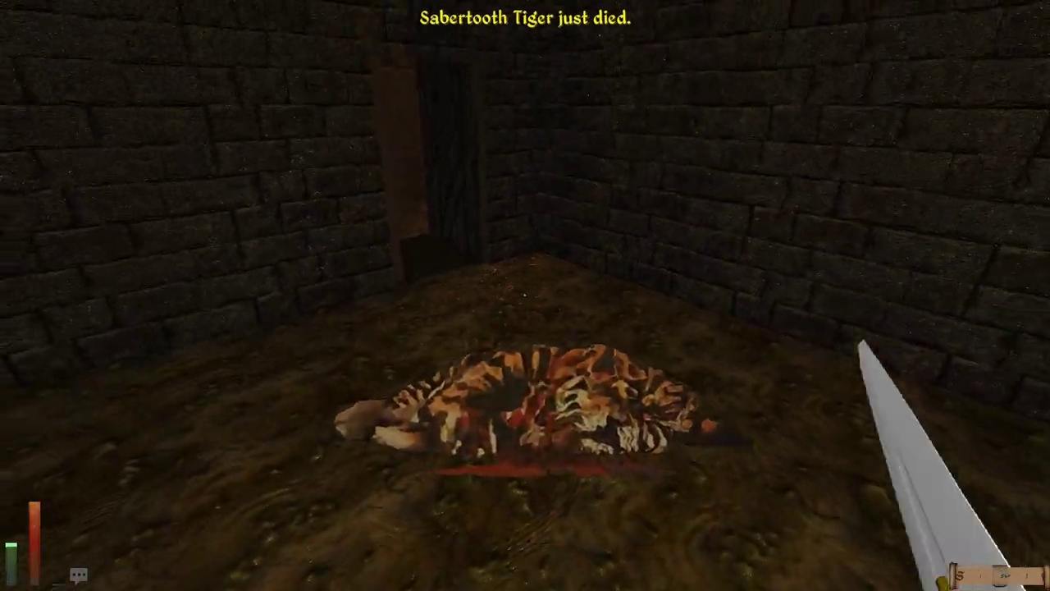
# Step: Rest until healed, review the level-3 character sheet, and open the Save Game screen
pyautogui.press('r')
pyautogui.click(525, 218)
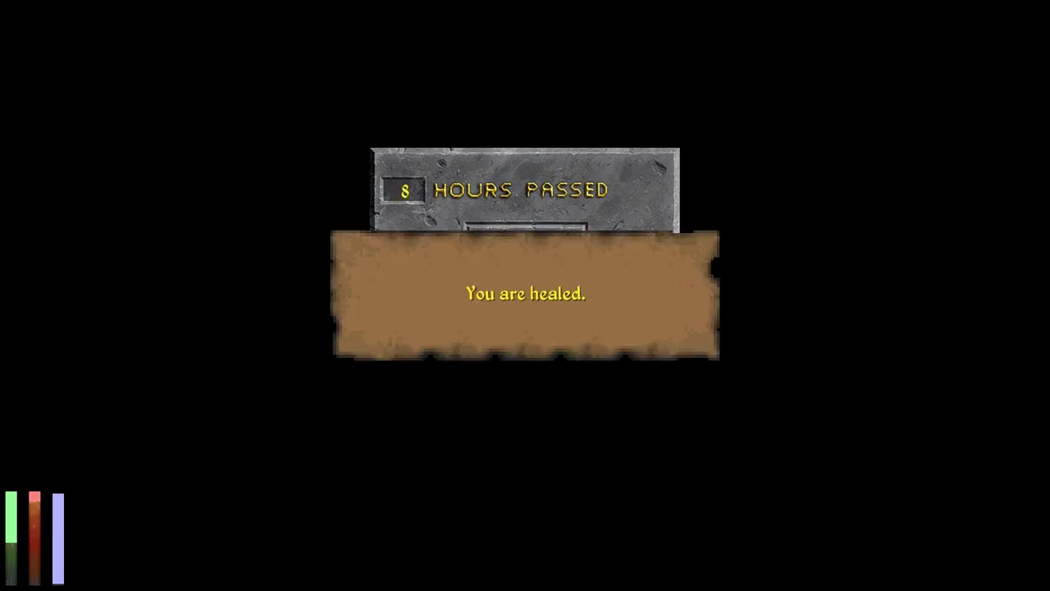
pyautogui.press('F5')
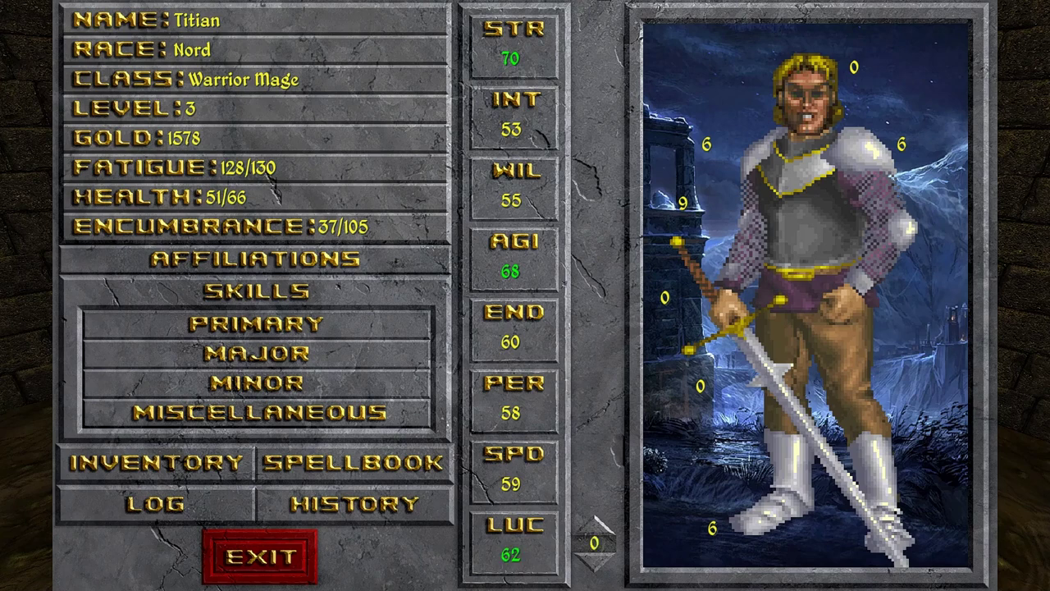
pyautogui.press('Escape')
pyautogui.press('Escape')
pyautogui.click(386, 152)
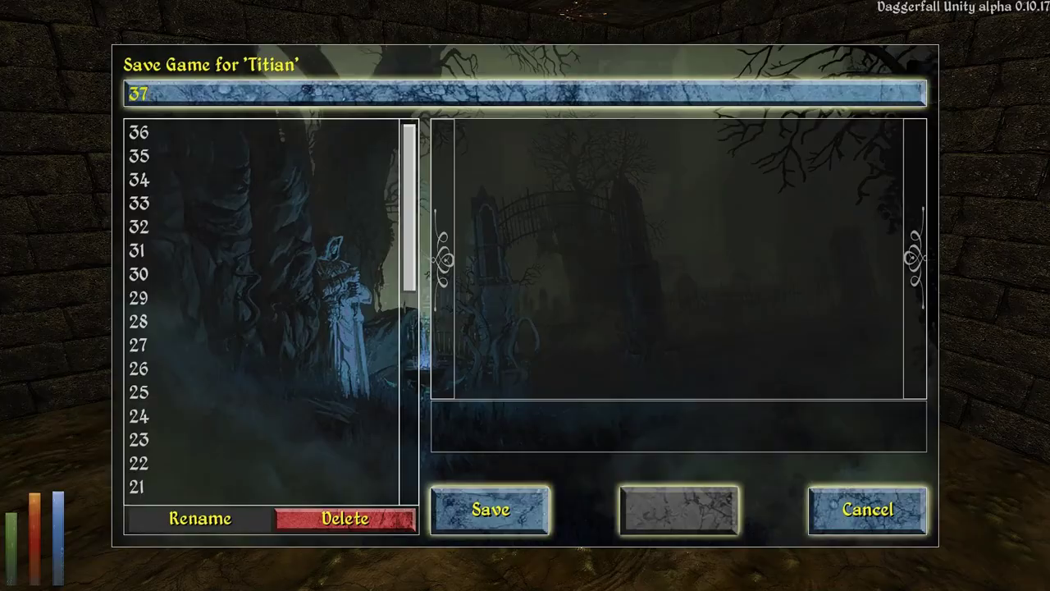
# Step: Confirm the save, walk forward, and briefly view the notebook
pyautogui.press('Return')
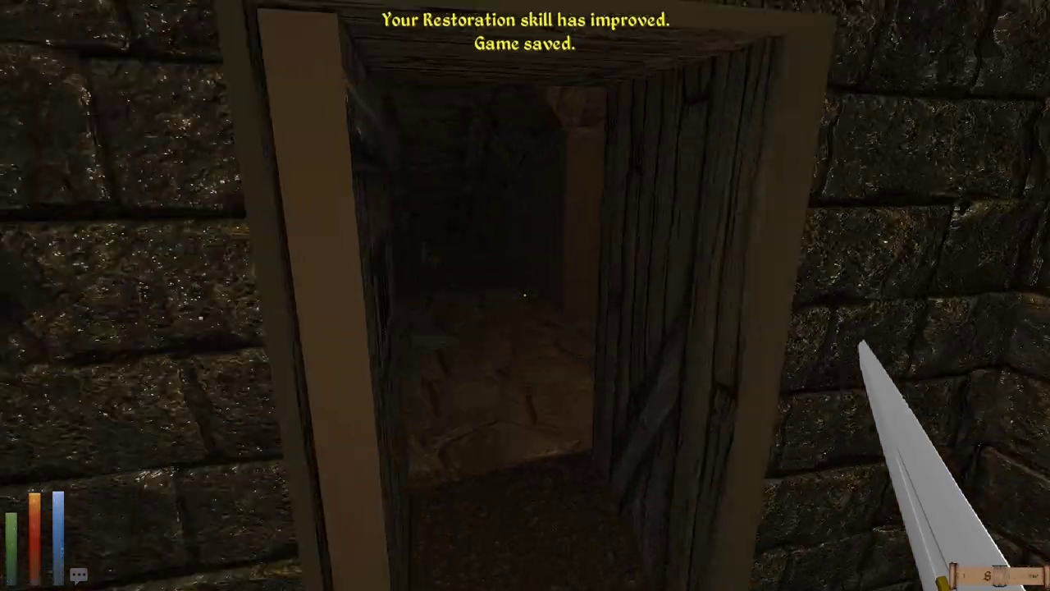
pyautogui.press('w')
pyautogui.press('n')
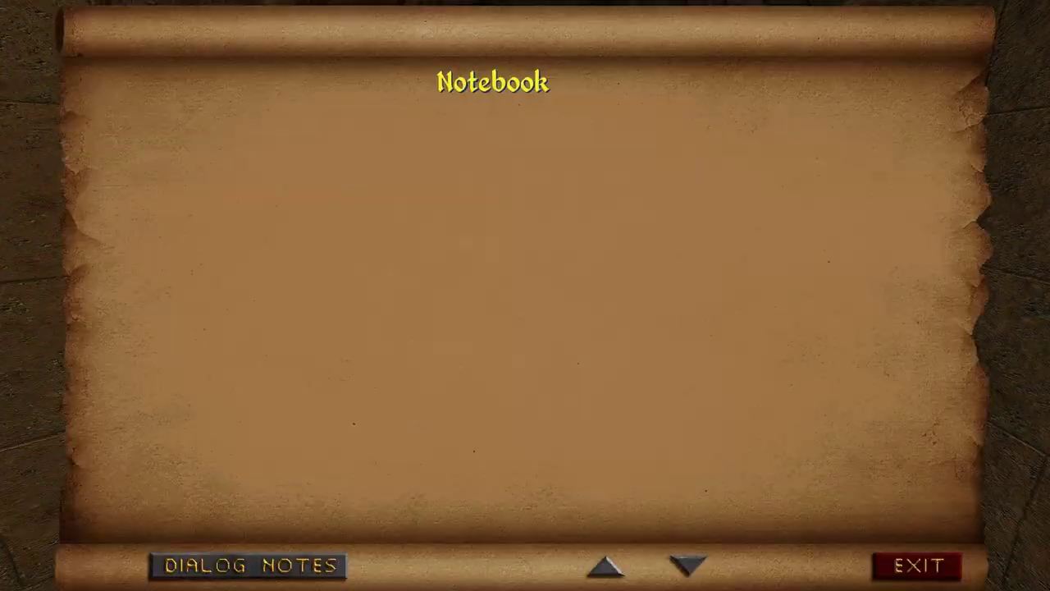
pyautogui.press('Escape')
# Step: Check the rotated automap twice while walking into the darker chamber
pyautogui.press('m')
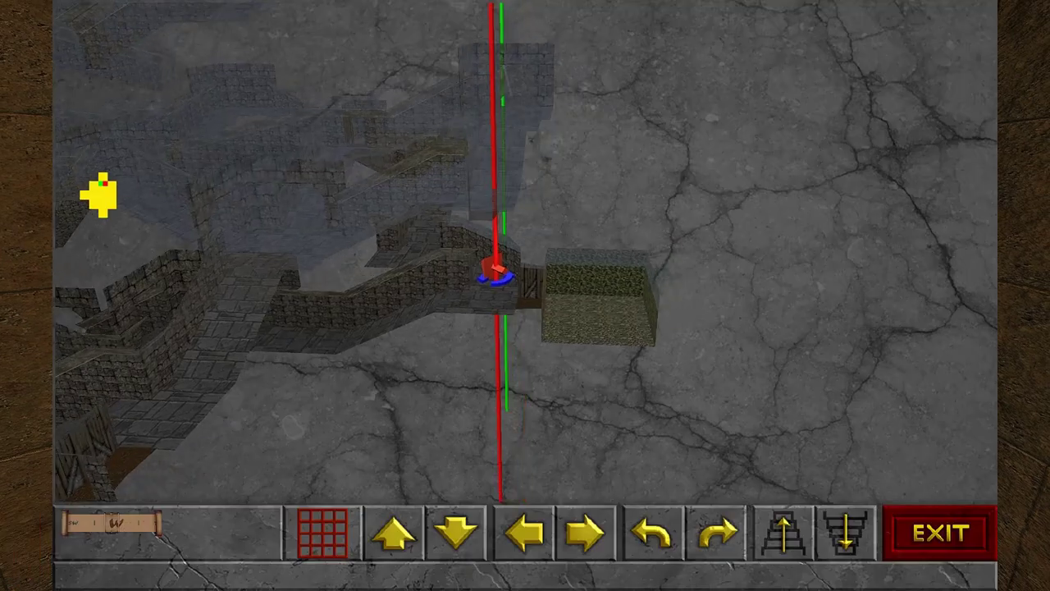
pyautogui.press('Left')
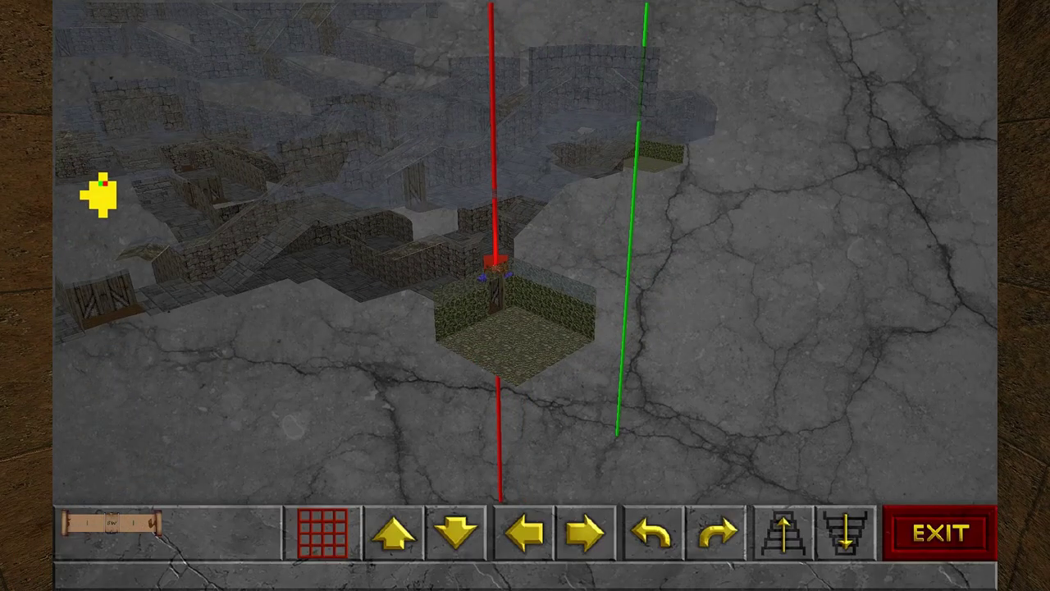
pyautogui.press('Left')
pyautogui.press('Escape')
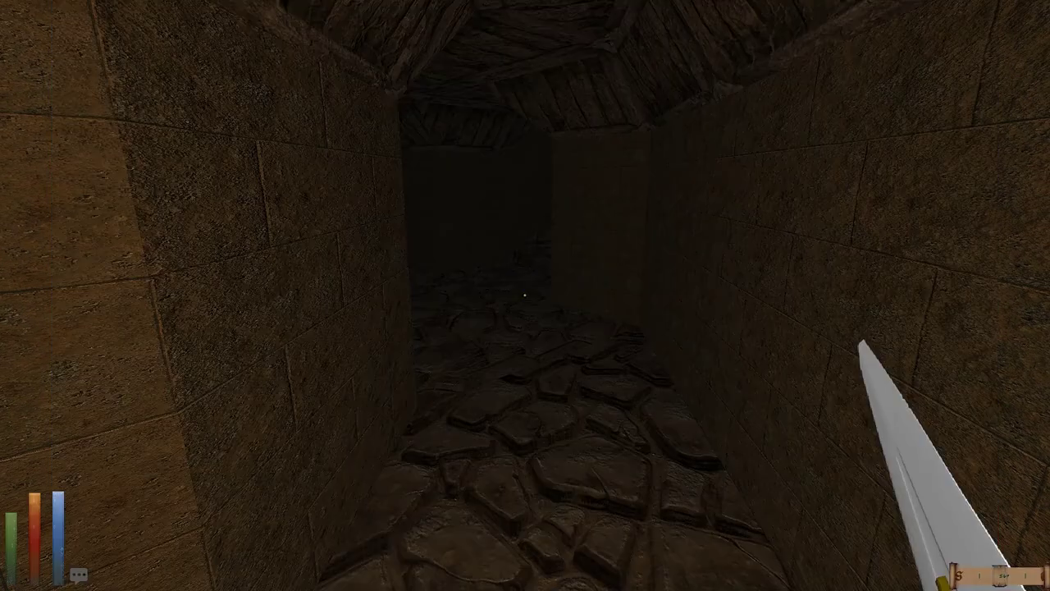
pyautogui.press('w')
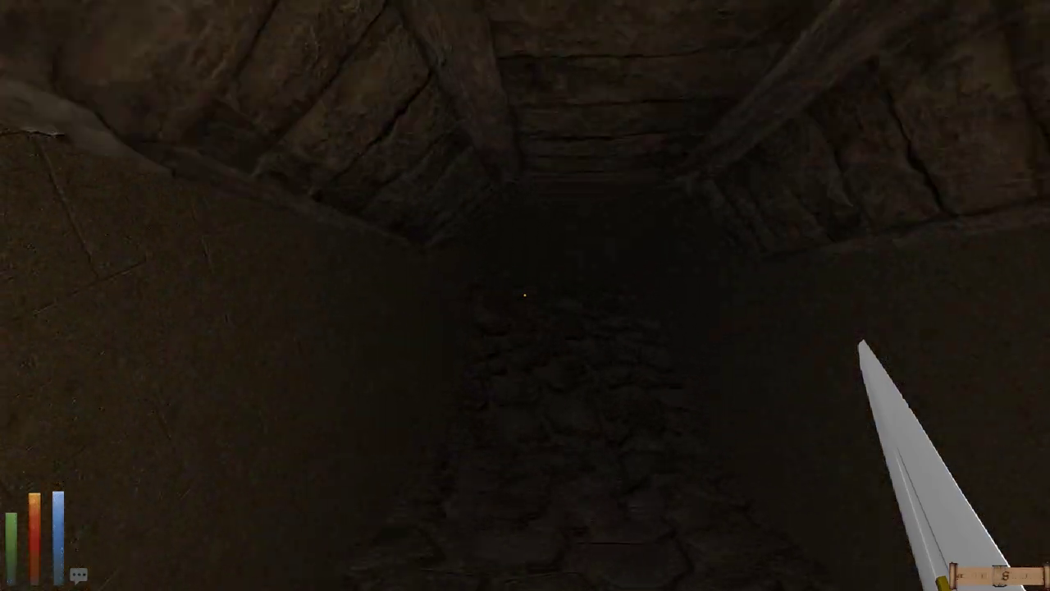
pyautogui.press('m')
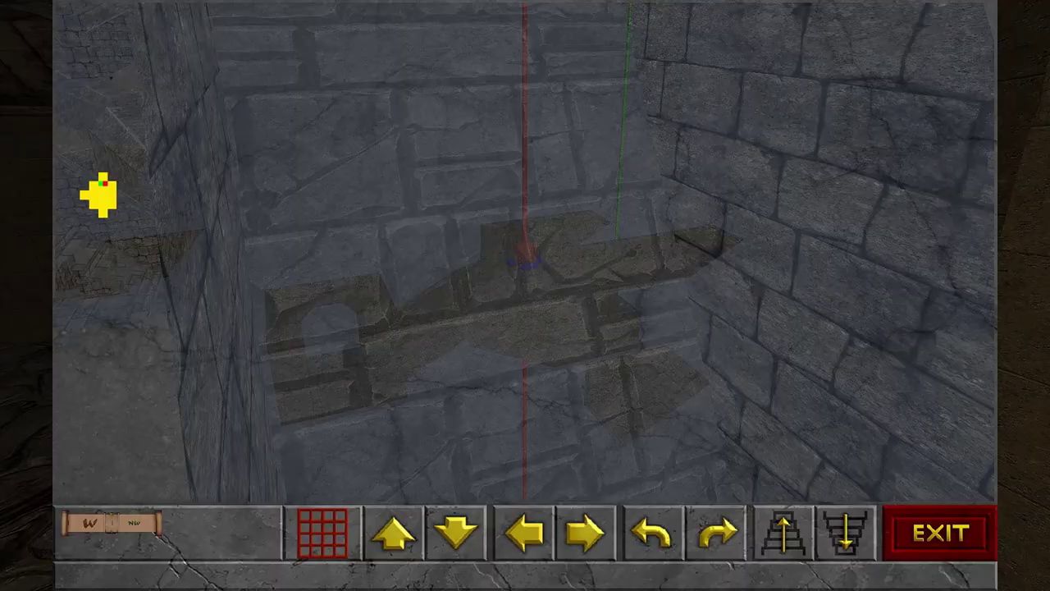
pyautogui.scroll(-5, 525, 246)
pyautogui.scroll(-3, 99, 195)
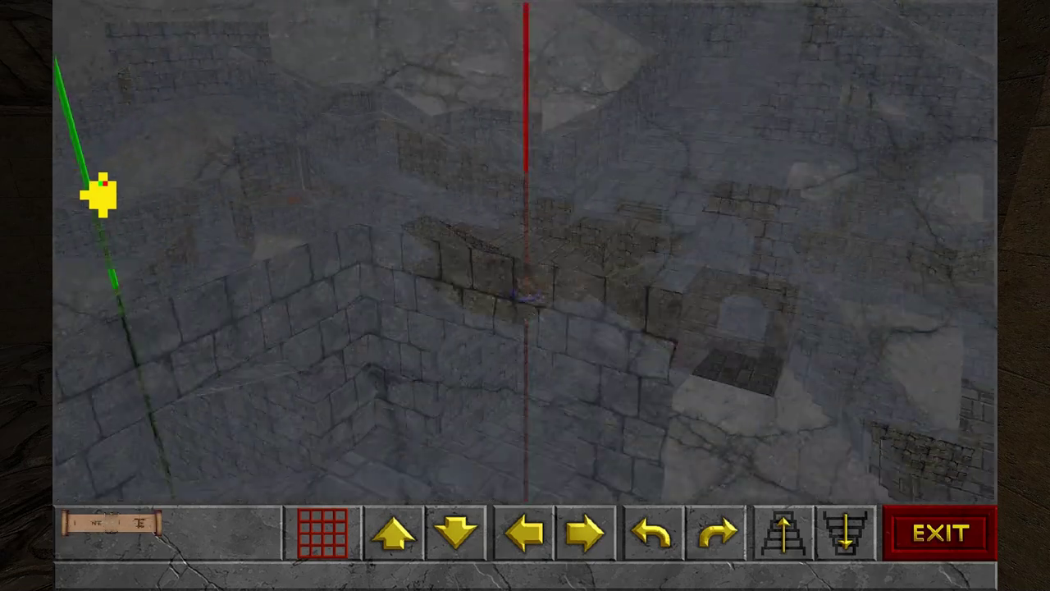
pyautogui.scroll(-3, 99, 195)
pyautogui.press('Right')
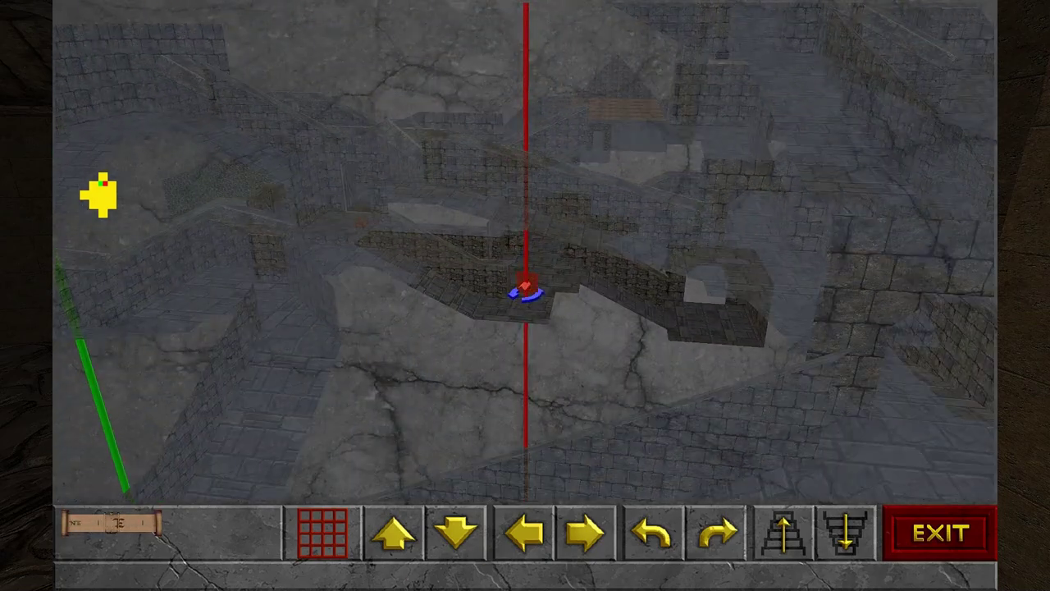
pyautogui.press('m')
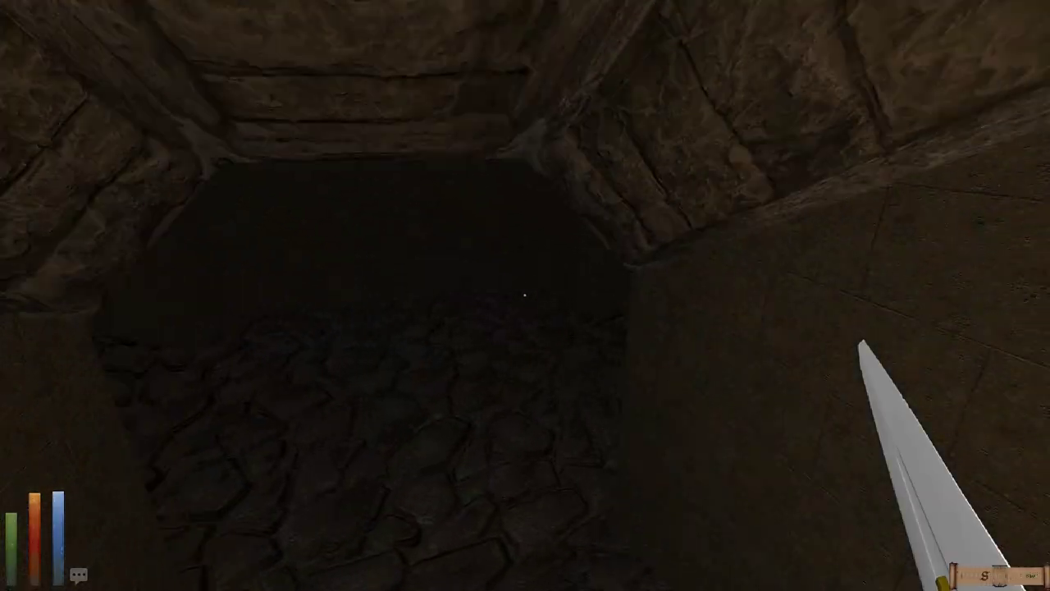
# Step: Spin the automap once more, then kill the giant bat with the sword
pyautogui.press('m')
pyautogui.press('Right')
pyautogui.press('Right')
pyautogui.press('Right')
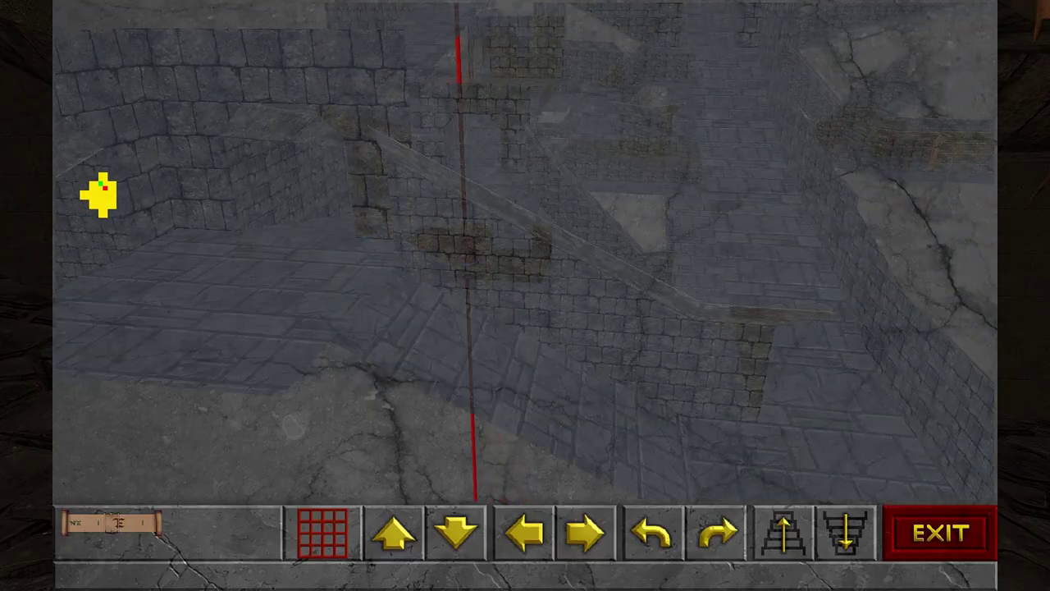
pyautogui.press('Right')
pyautogui.press('Right')
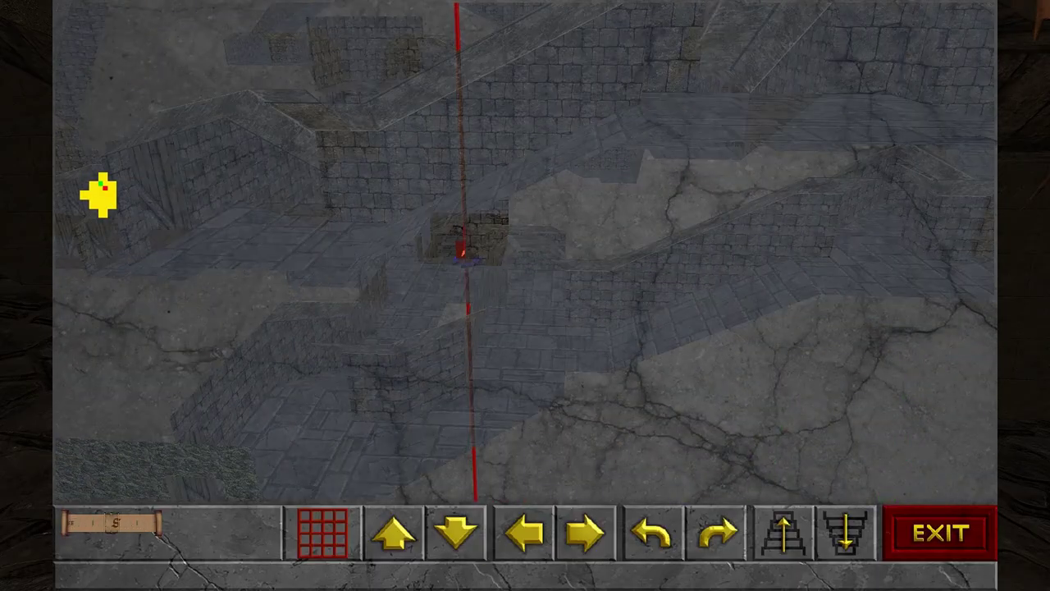
pyautogui.press('m')
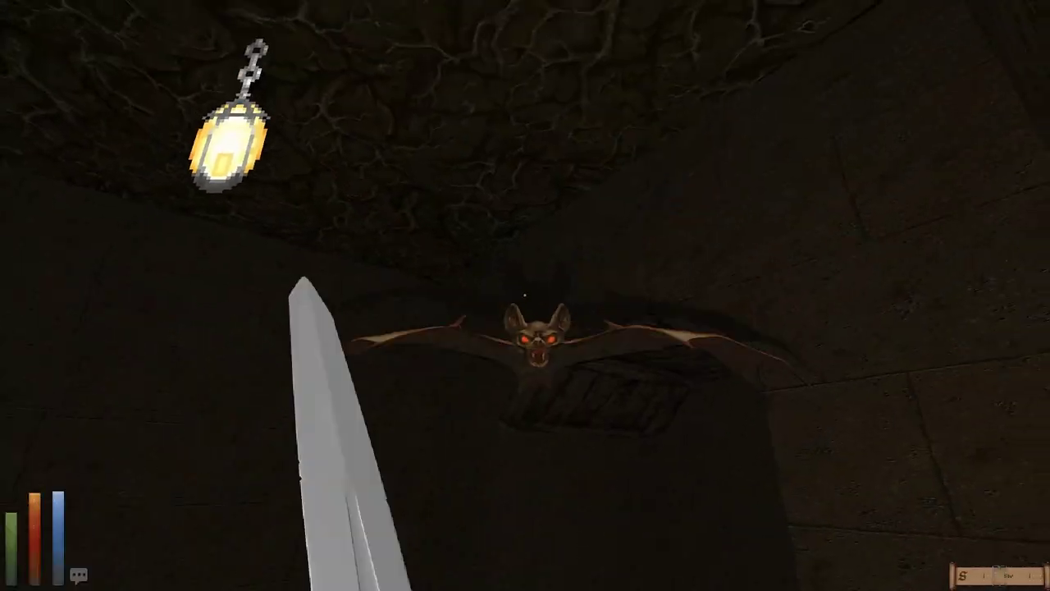
pyautogui.moveTo(525, 296); pyautogui.dragTo(525, 410)
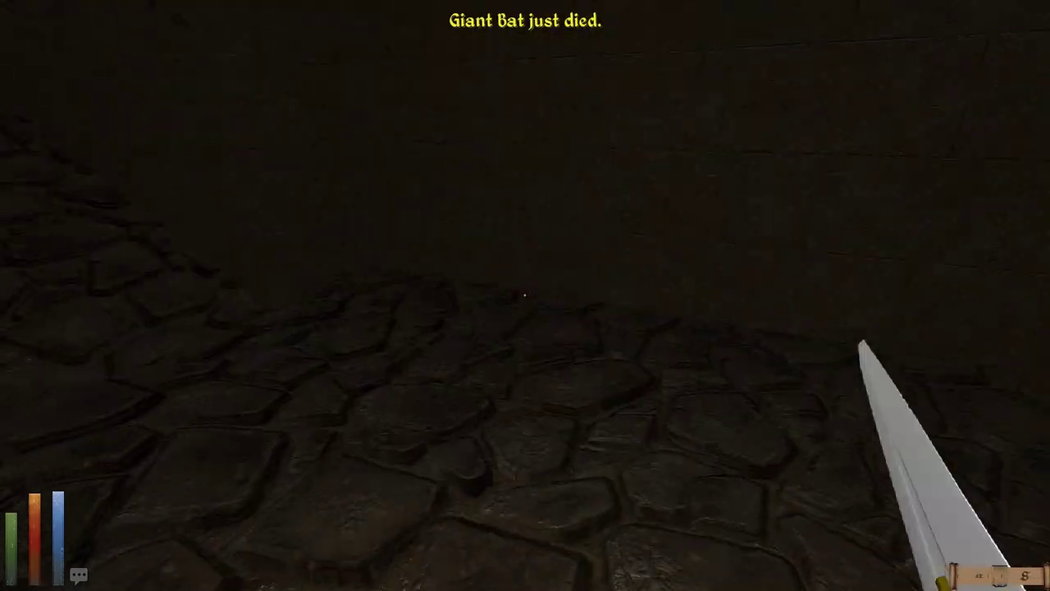
# Step: Walk along the corridor and survey the dungeon layout on the rotated automap
pyautogui.press('Up')
pyautogui.press('Up')
pyautogui.press('Up')
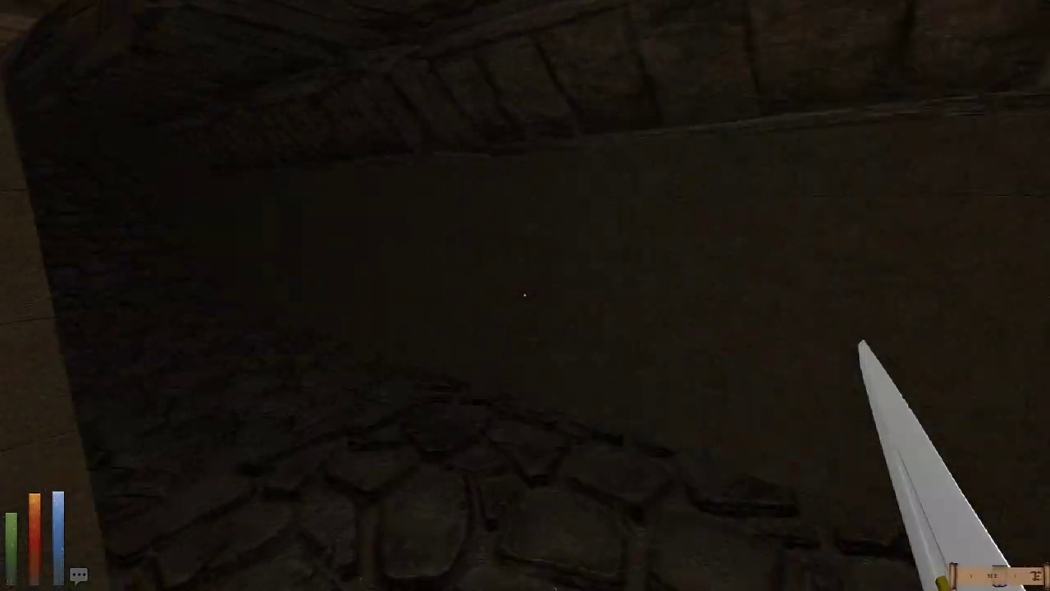
pyautogui.press('m')
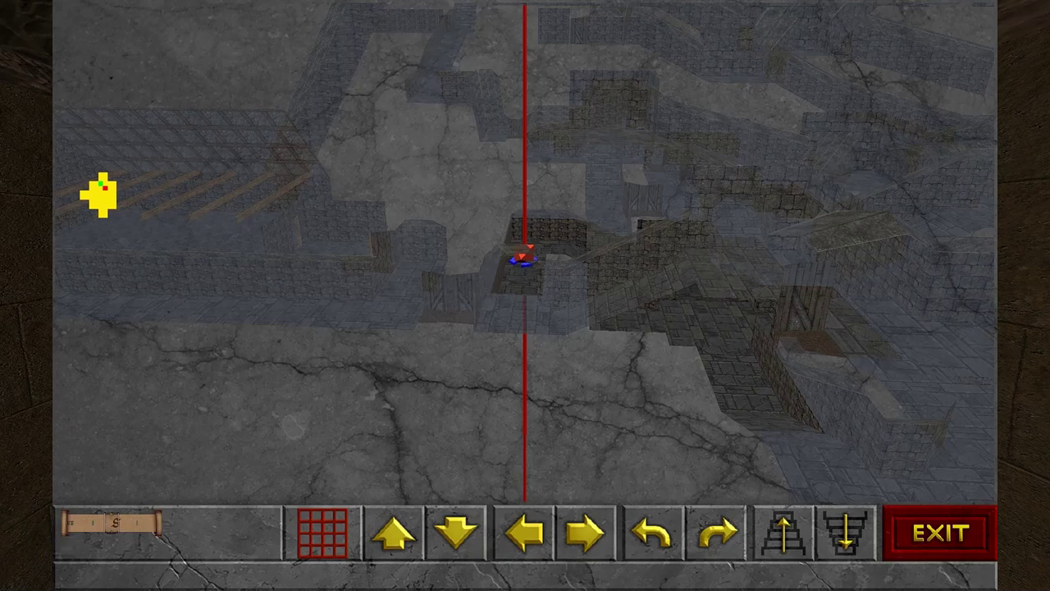
pyautogui.moveTo(525, 246); pyautogui.dragTo(525, 370)
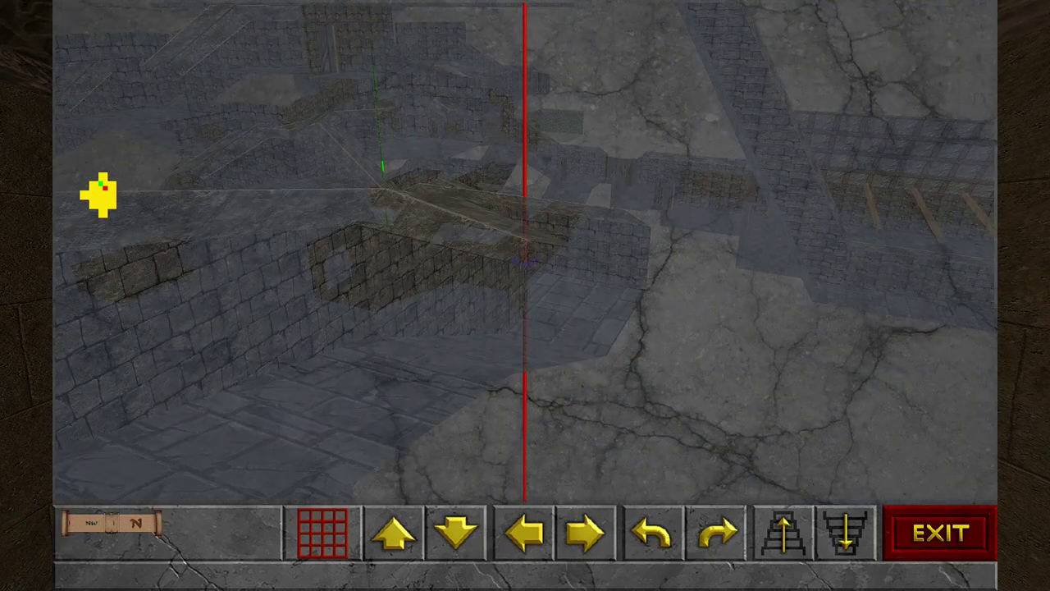
pyautogui.press('Left')
pyautogui.press('Left')
pyautogui.press('Left')
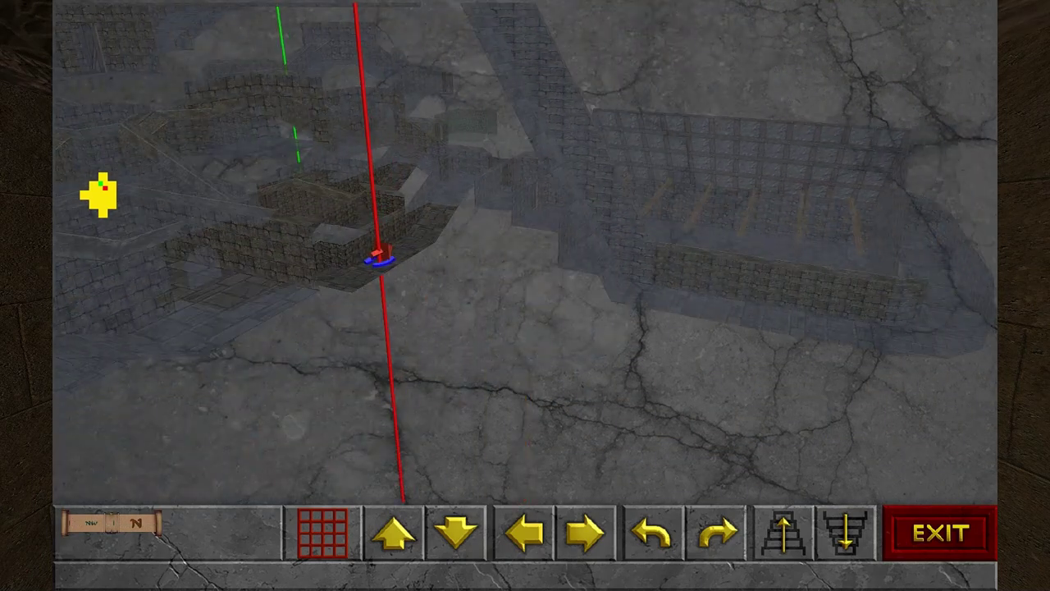
pyautogui.press('m')
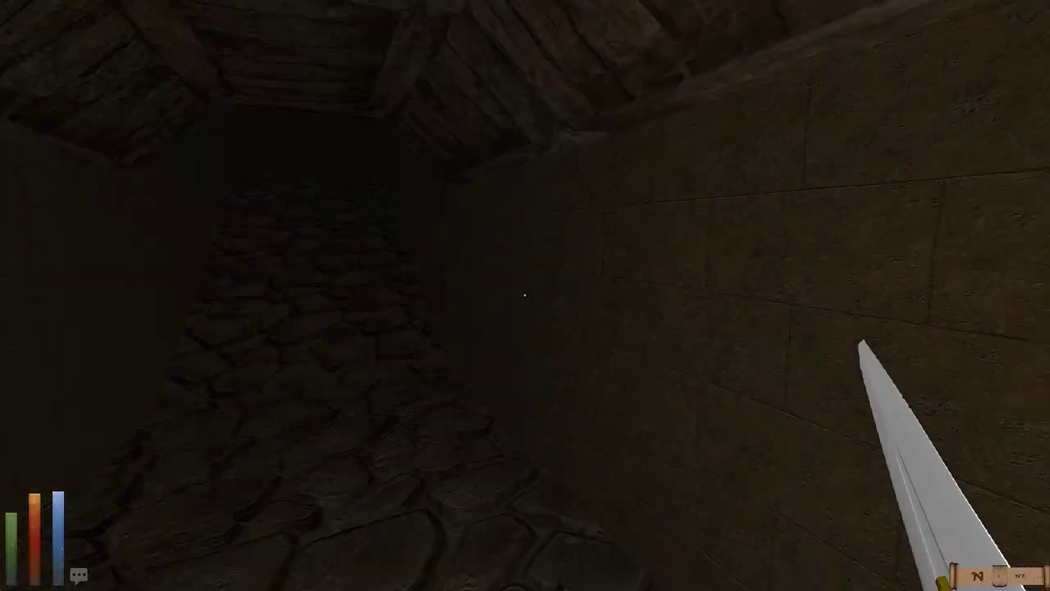
# Step: Advance through the tunnel, checking the automap twice and leaving it open
pyautogui.press('w')
pyautogui.press('w')
pyautogui.press('w')
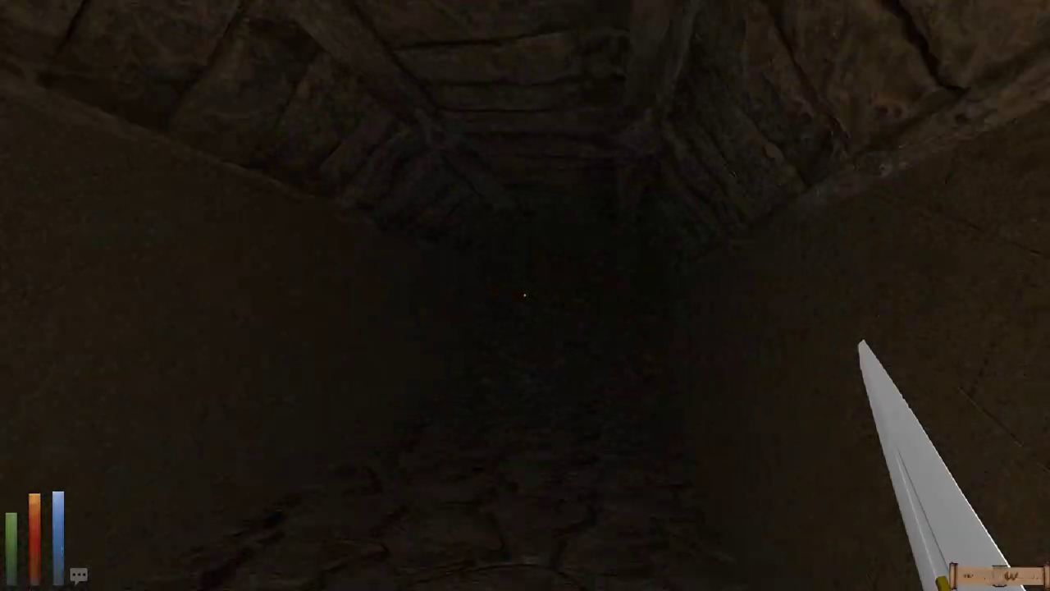
pyautogui.press('m')
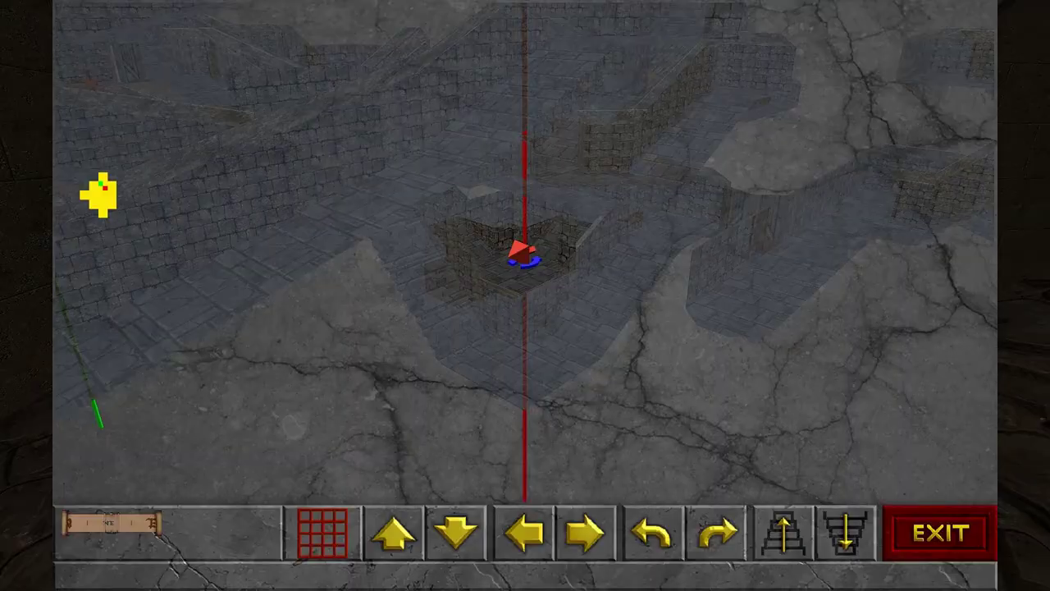
pyautogui.moveTo(525, 246); pyautogui.dragTo(525, 345)
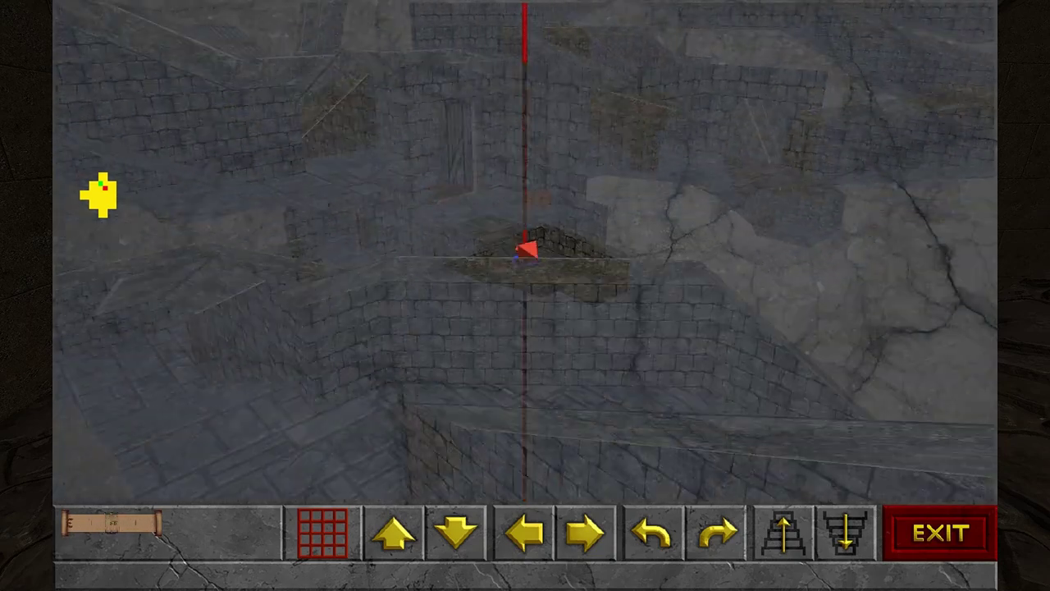
pyautogui.press('m')
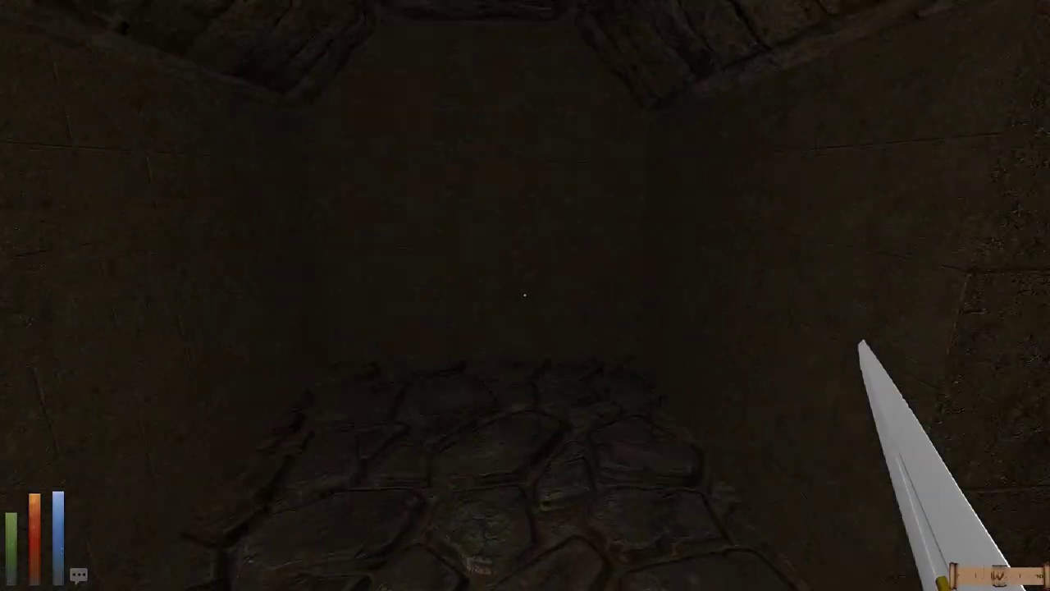
pyautogui.press('w')
pyautogui.press('m')
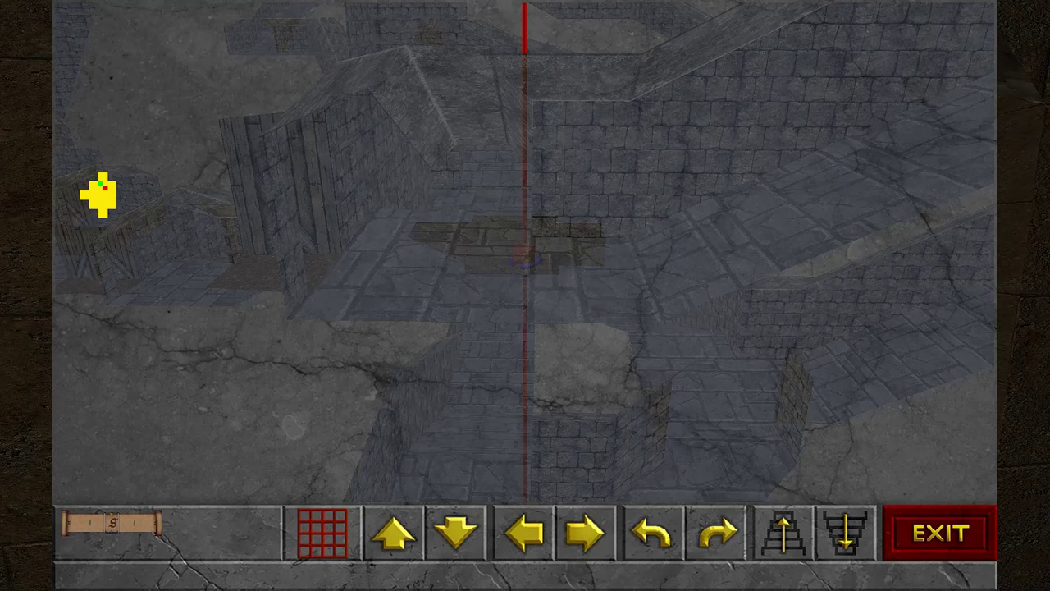
pyautogui.moveTo(525, 246); pyautogui.dragTo(525, 345)
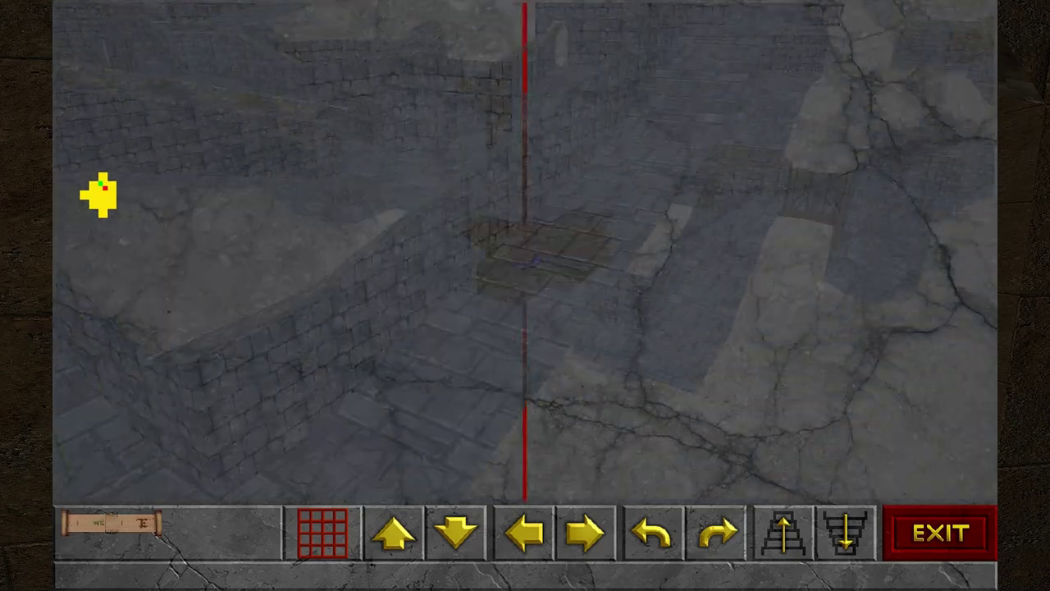
pyautogui.scroll(3, 525, 263)
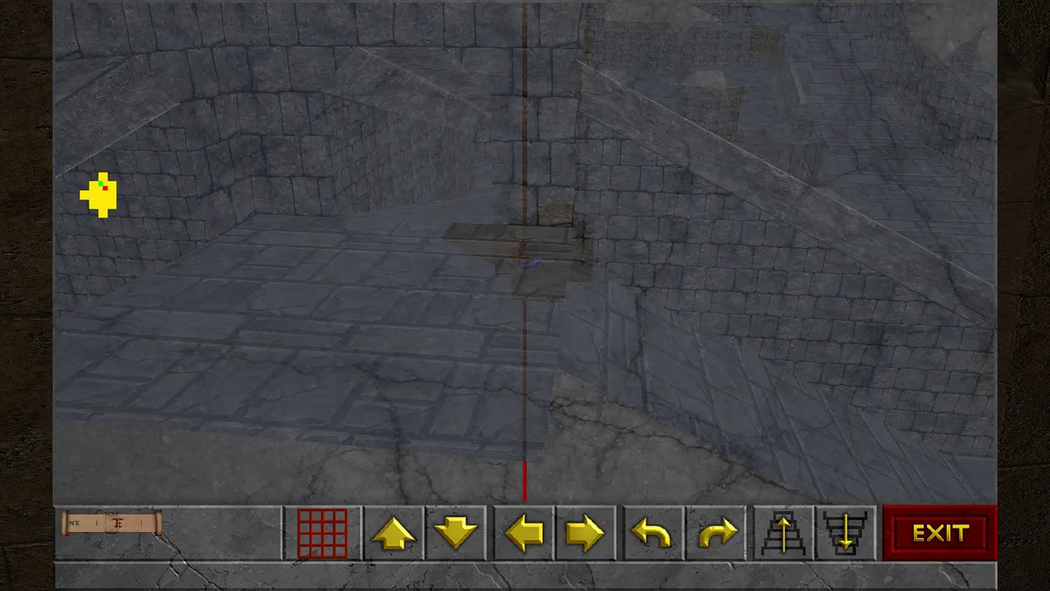
# Step: Tilt and orbit the automap around the player marker, then close it
pyautogui.moveTo(525, 246); pyautogui.dragTo(525, 345)
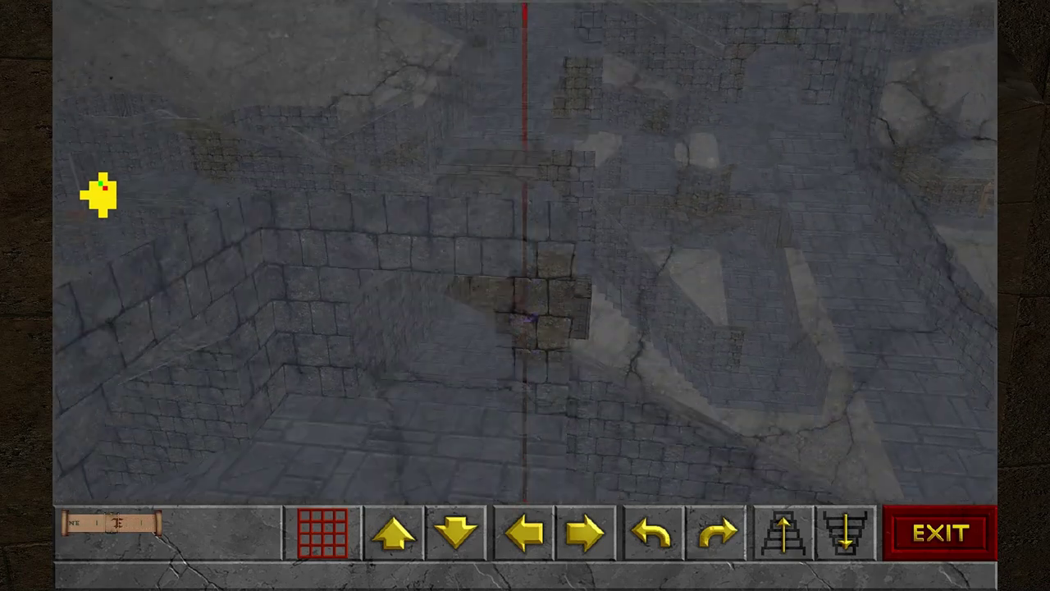
pyautogui.scroll(3, 525, 263)
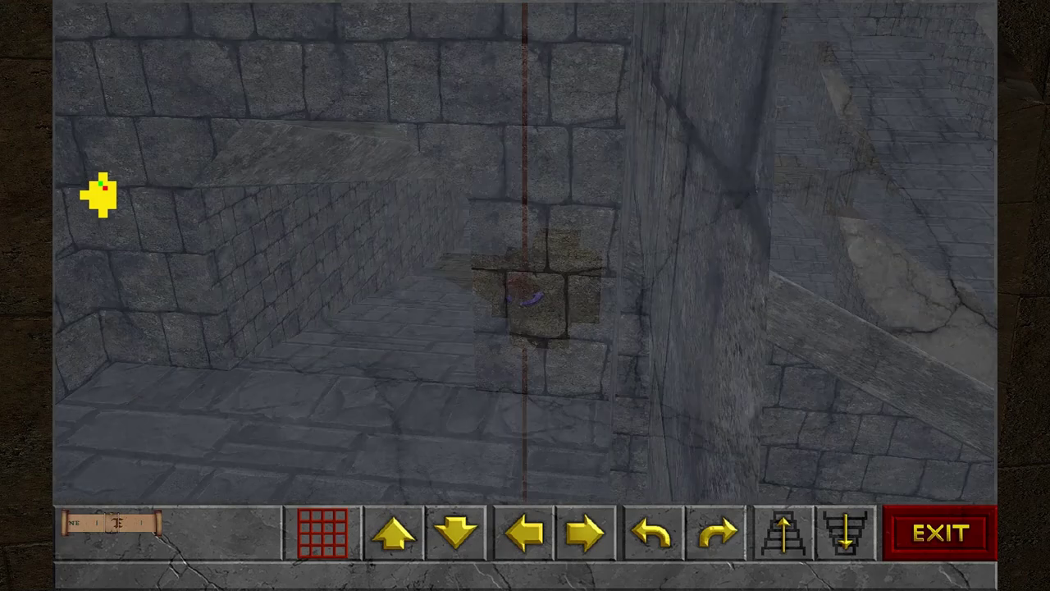
pyautogui.moveTo(525, 263); pyautogui.dragTo(574, 312)
pyautogui.scroll(-3, 525, 296)
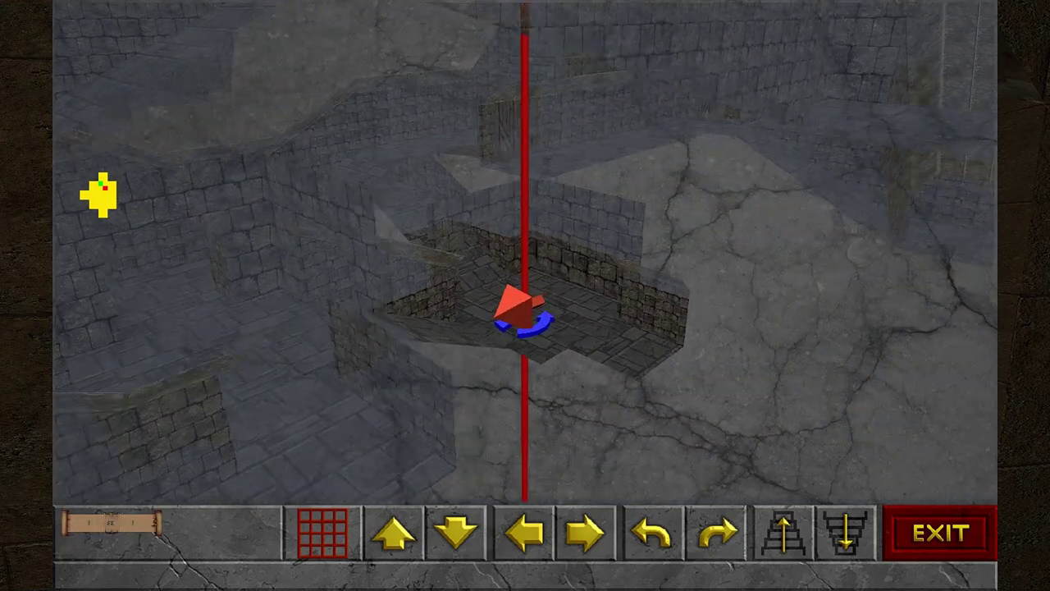
pyautogui.moveTo(526, 263); pyautogui.dragTo(575, 295)
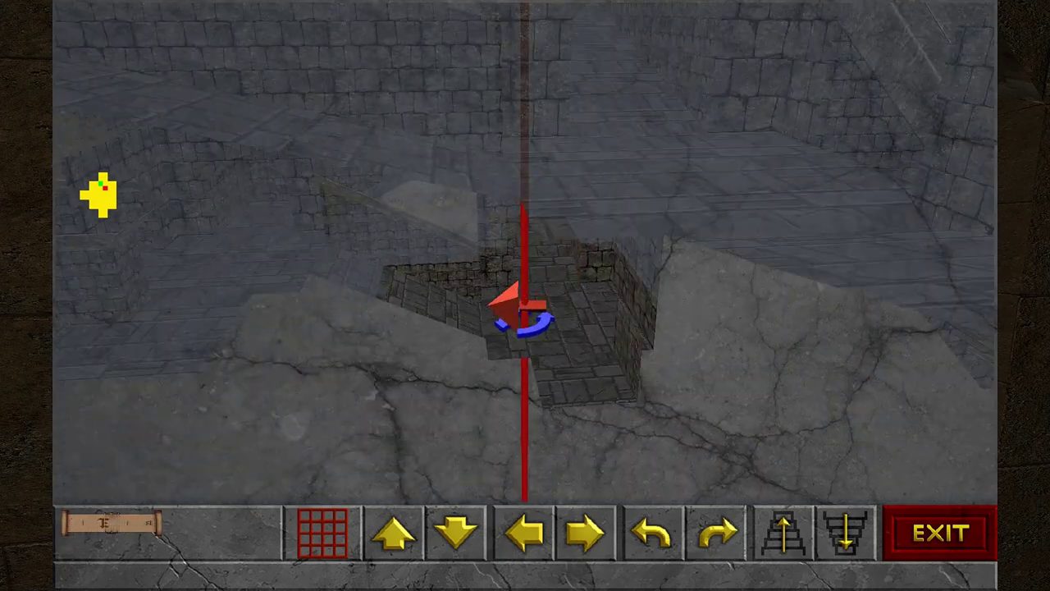
pyautogui.press('Escape')
# Step: Reopen the automap, orbit, tilt and zoom across the whole dungeon, then close it
pyautogui.press('m')
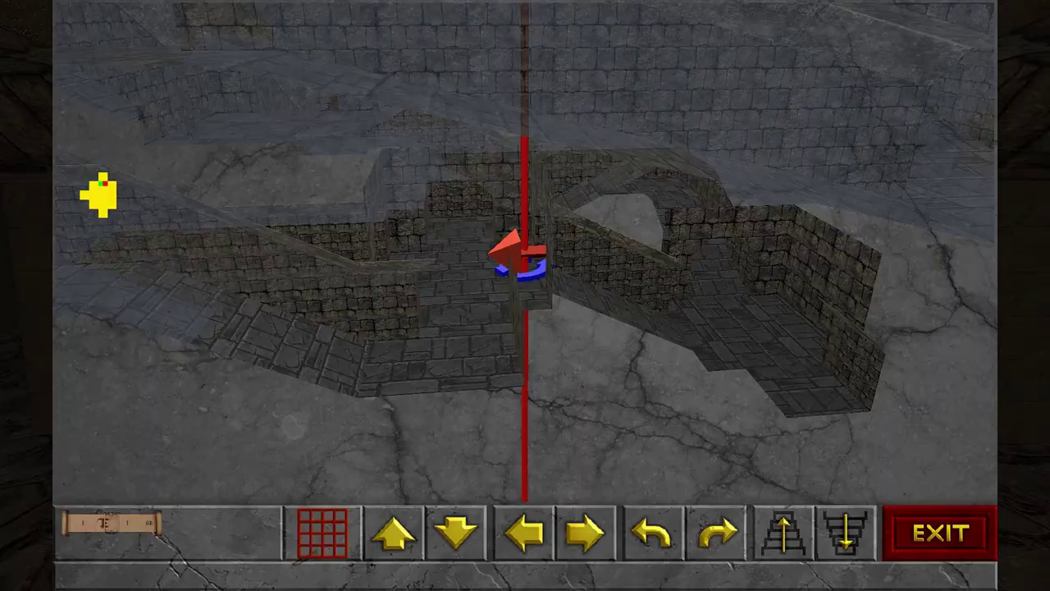
pyautogui.moveTo(525, 263); pyautogui.dragTo(591, 312)
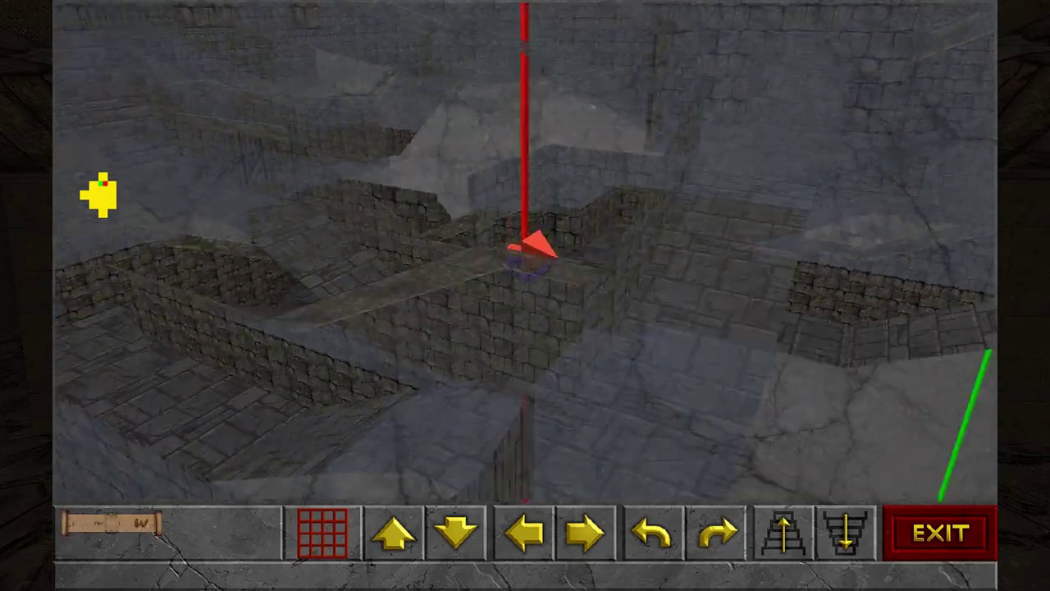
pyautogui.press('Left')
pyautogui.press('Left')
pyautogui.press('Left')
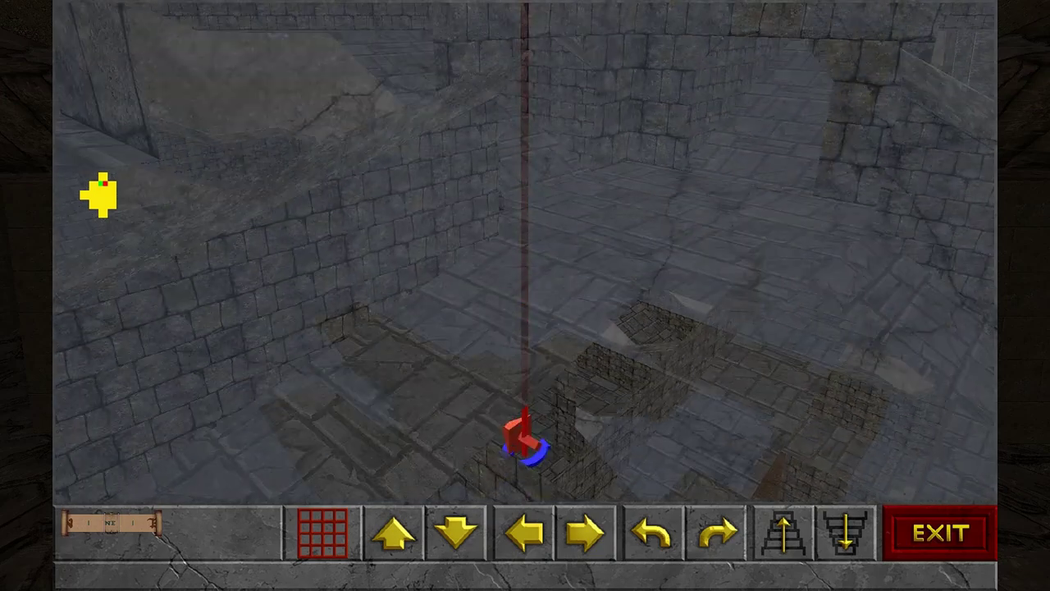
pyautogui.press('Up')
pyautogui.press('Up')
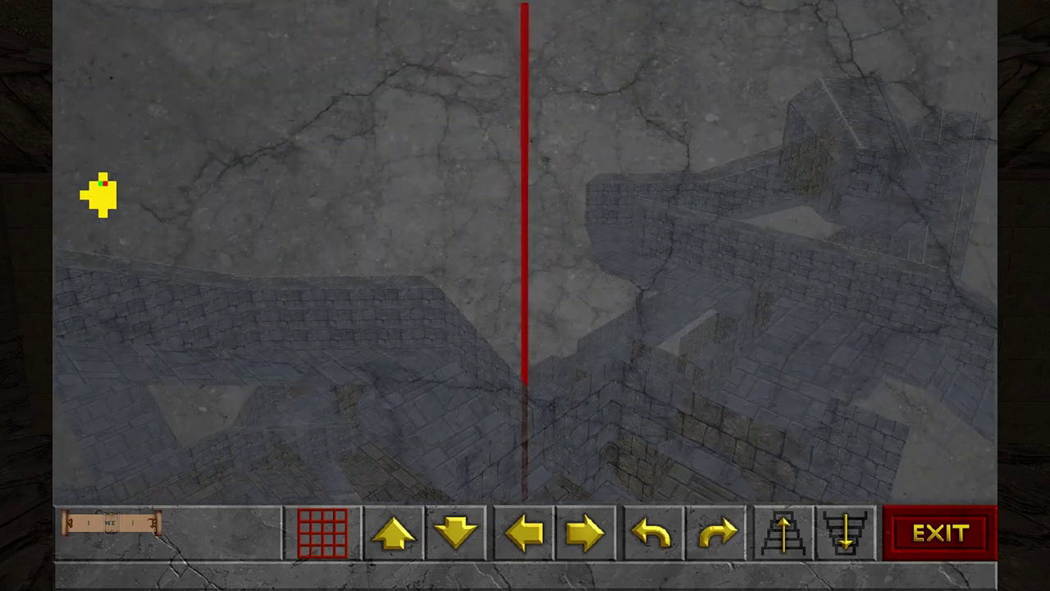
pyautogui.press('pagedown')
pyautogui.press('pagedown')
pyautogui.press('pagedown')
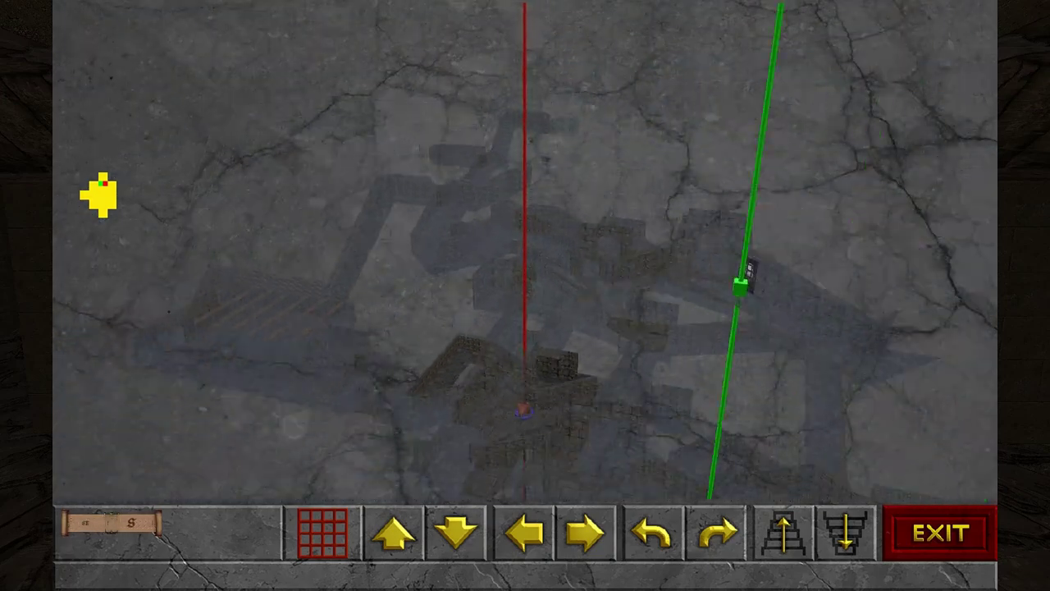
pyautogui.press('Down')
pyautogui.press('Down')
pyautogui.press('Down')
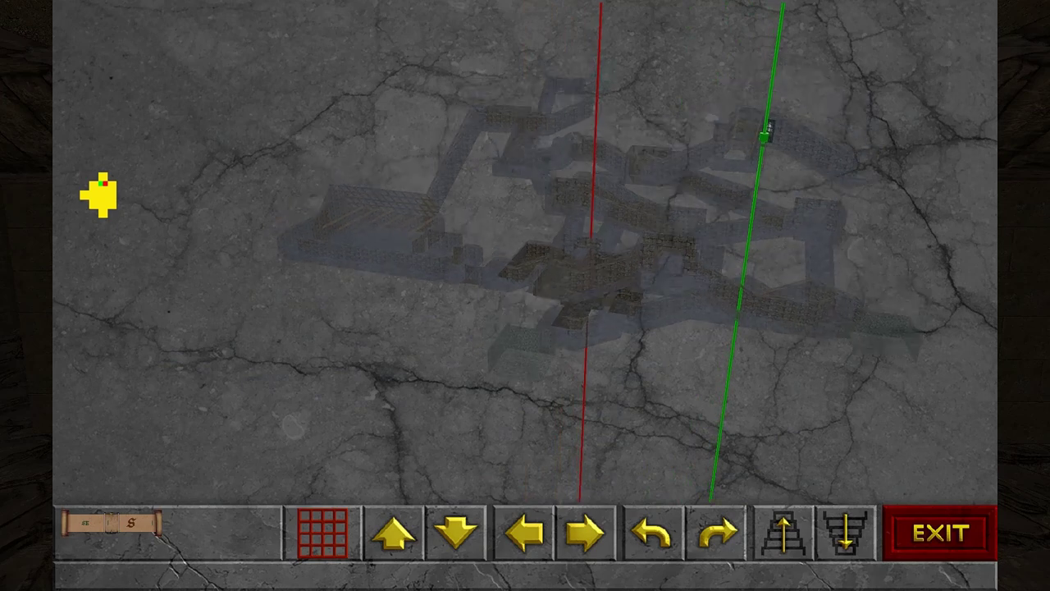
pyautogui.press('Down')
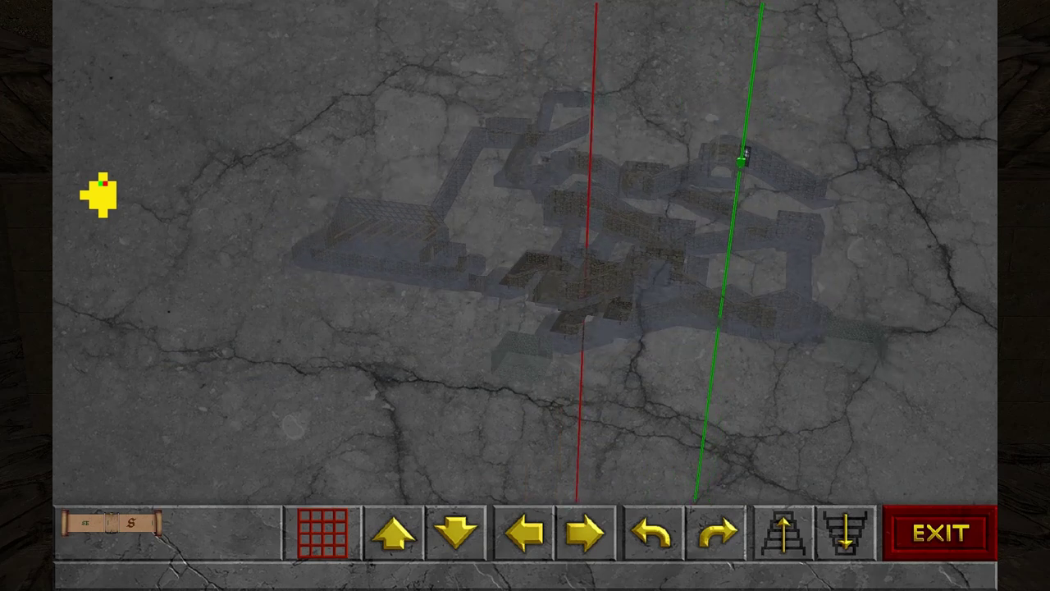
pyautogui.press('pageup')
pyautogui.press('pageup')
pyautogui.press('pageup')
pyautogui.press('pageup')
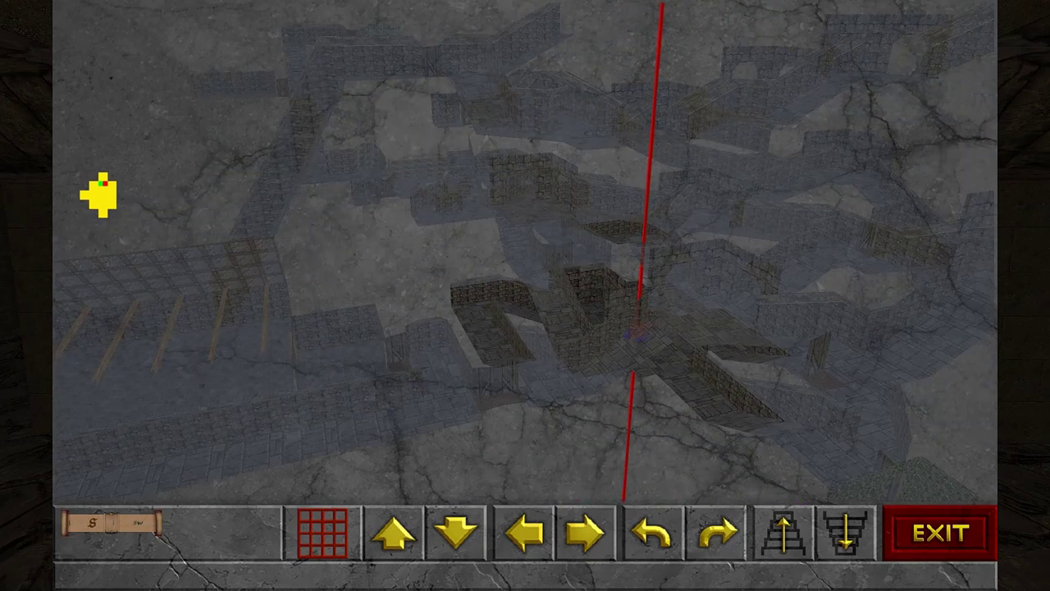
pyautogui.press('pageup')
pyautogui.press('Escape')
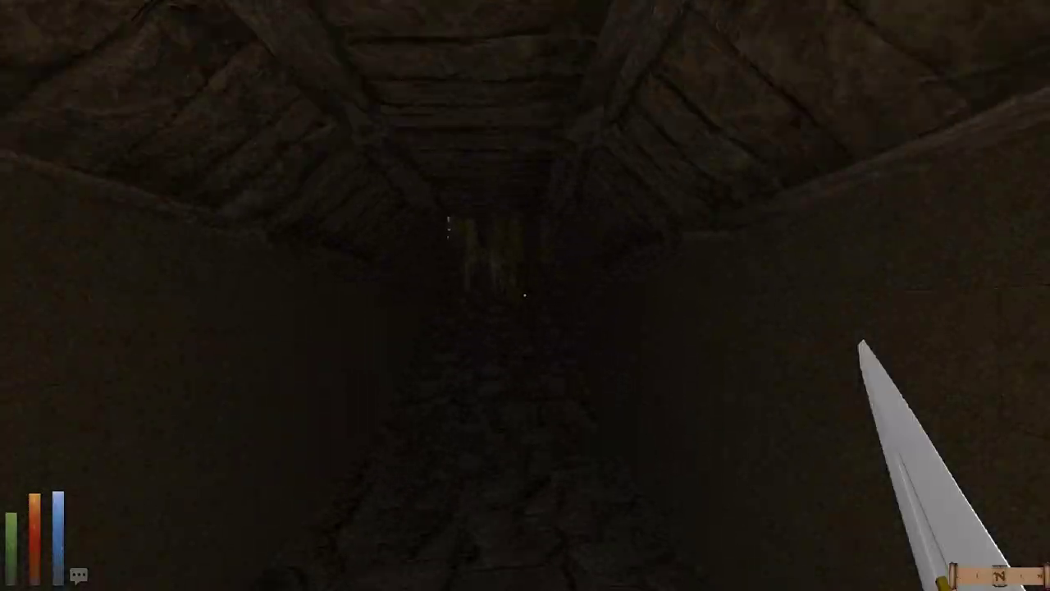
# Step: Walk toward the doorway and orbit the automap to check position
pyautogui.press('w')
pyautogui.press('w')
pyautogui.press('w')
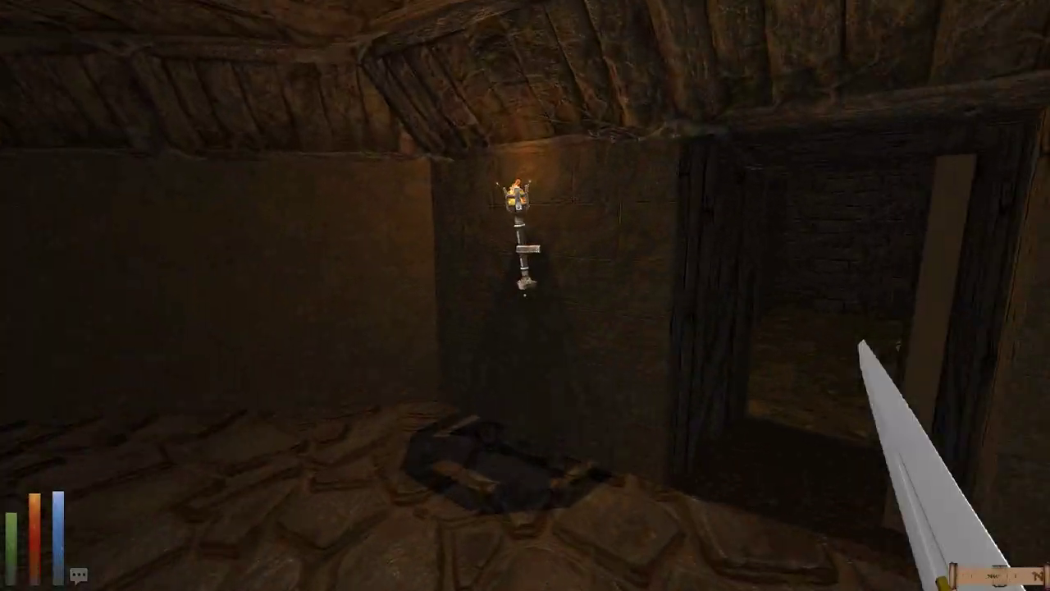
pyautogui.press('w')
pyautogui.press('w')
pyautogui.press('w')
pyautogui.press('w')
pyautogui.press('w')
pyautogui.press('w')
pyautogui.press('w')
pyautogui.press('m')
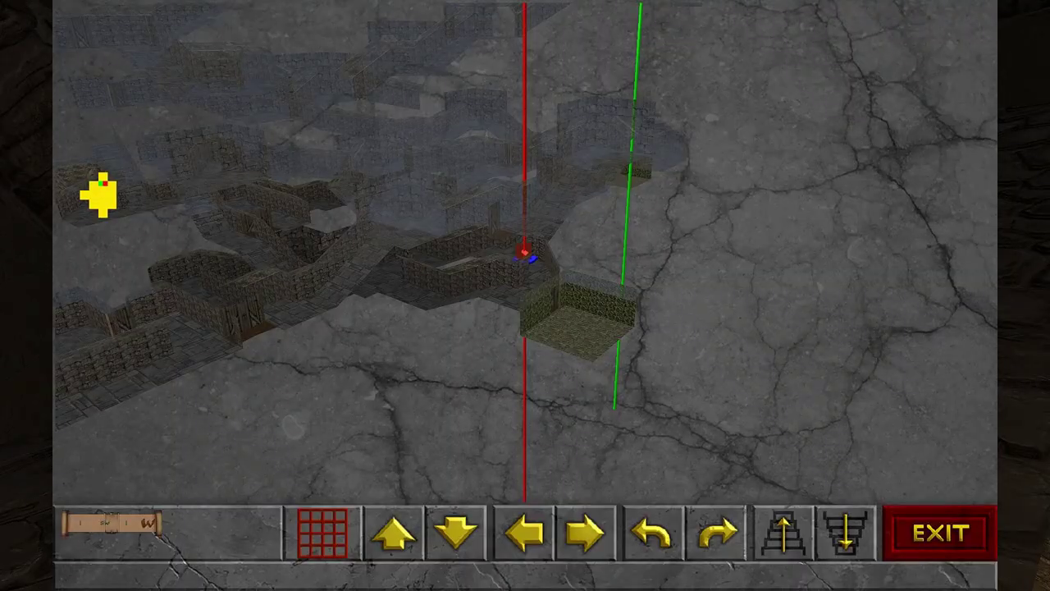
pyautogui.moveTo(738, 246); pyautogui.dragTo(492, 246)
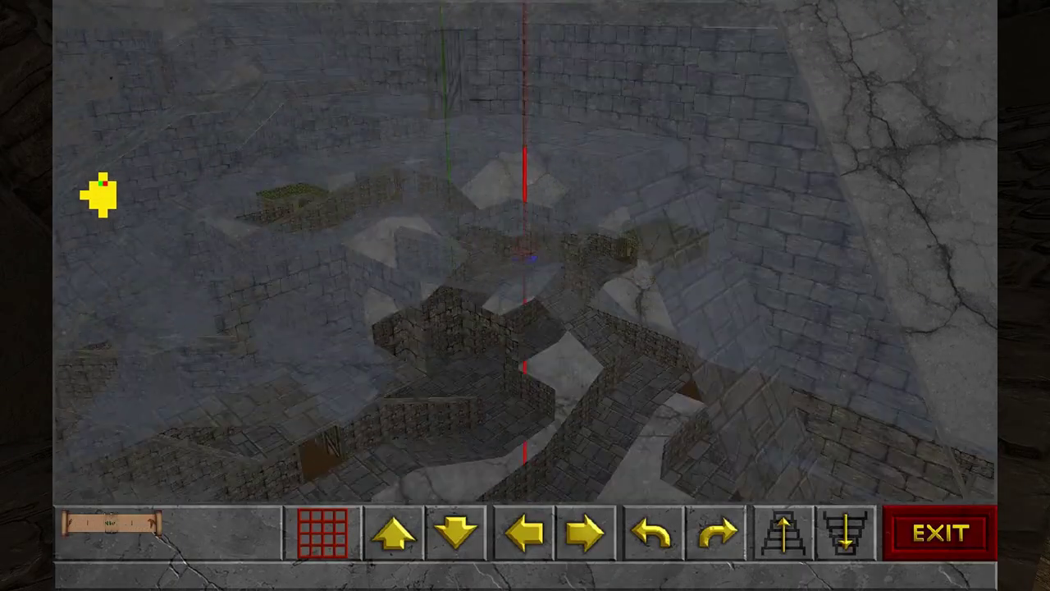
pyautogui.moveTo(738, 246); pyautogui.dragTo(492, 246)
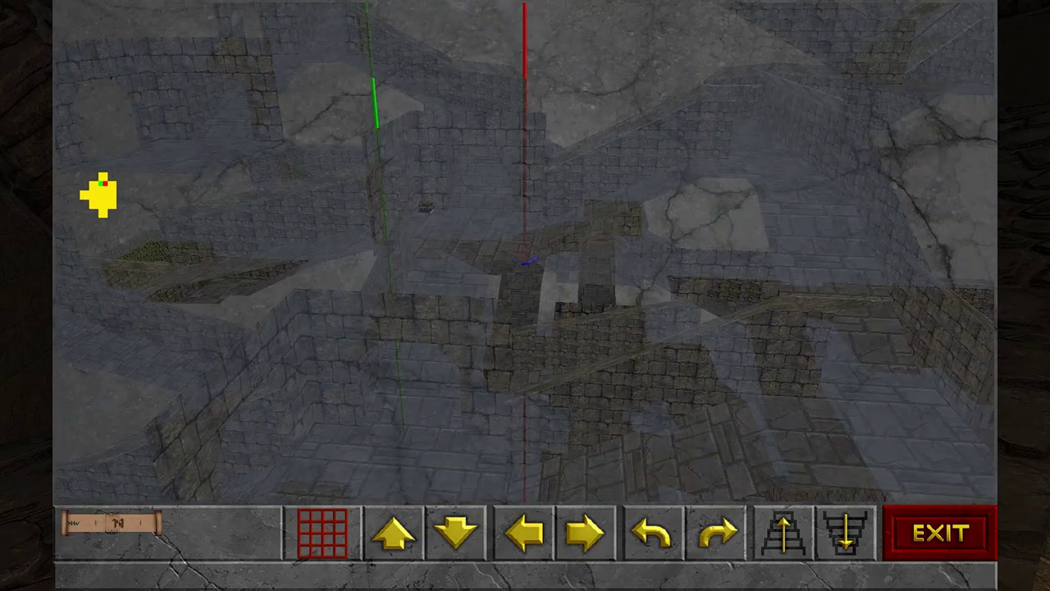
pyautogui.press('m')
# Step: Continue through the tunnel and check the rotated map again
pyautogui.press('w')
pyautogui.press('w')
pyautogui.press('w')
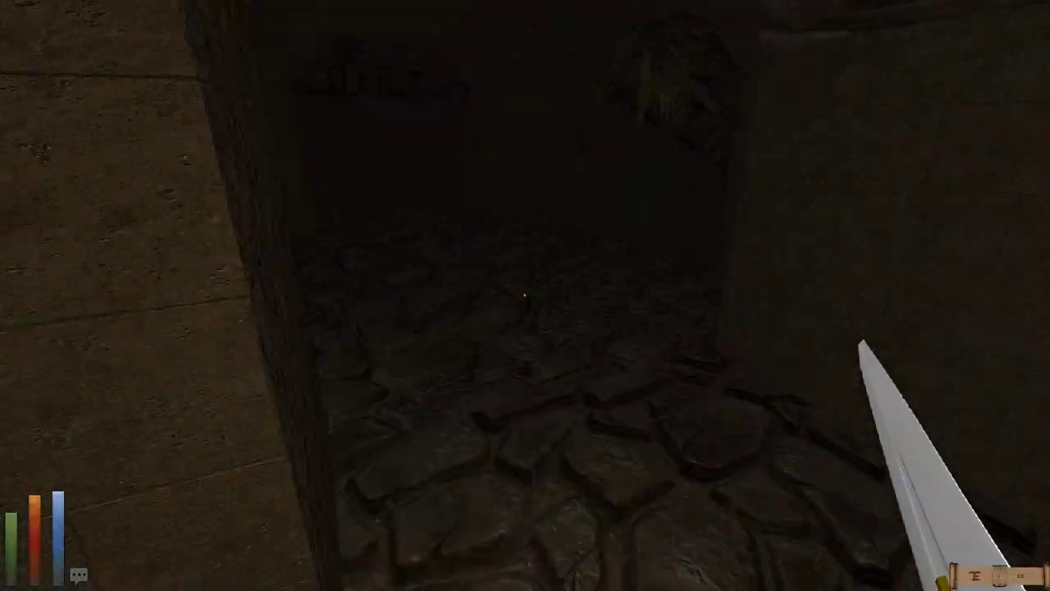
pyautogui.press('w')
pyautogui.press('m')
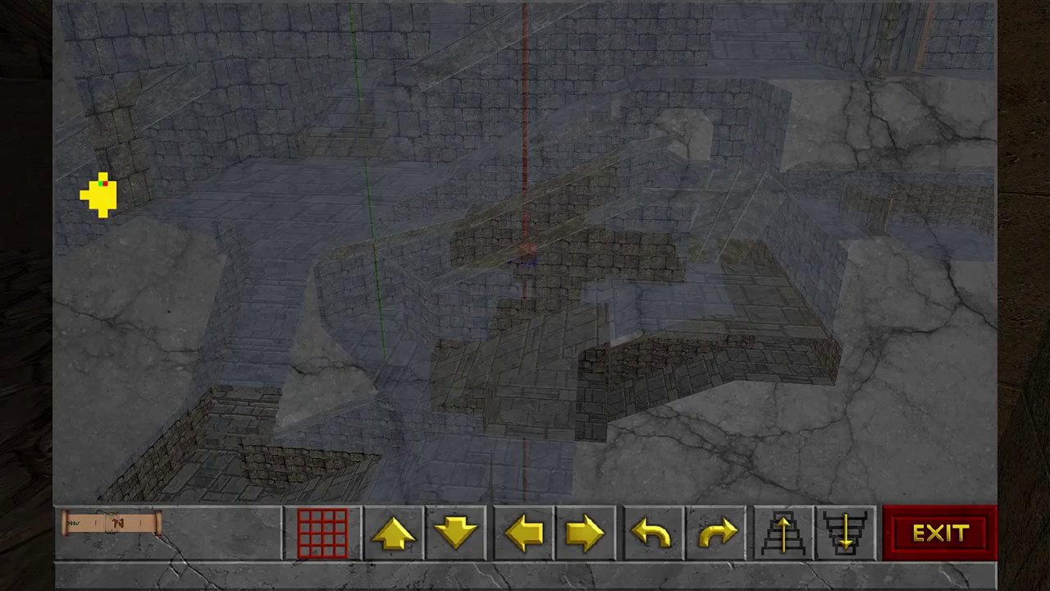
pyautogui.moveTo(739, 246); pyautogui.dragTo(492, 246)
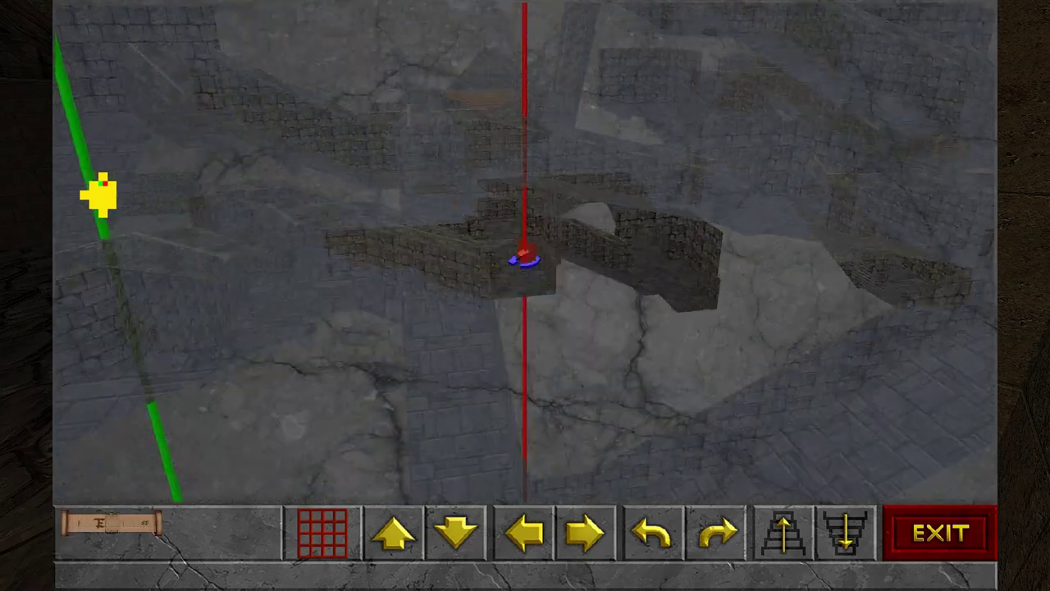
pyautogui.moveTo(738, 246); pyautogui.dragTo(575, 246)
pyautogui.press('m')
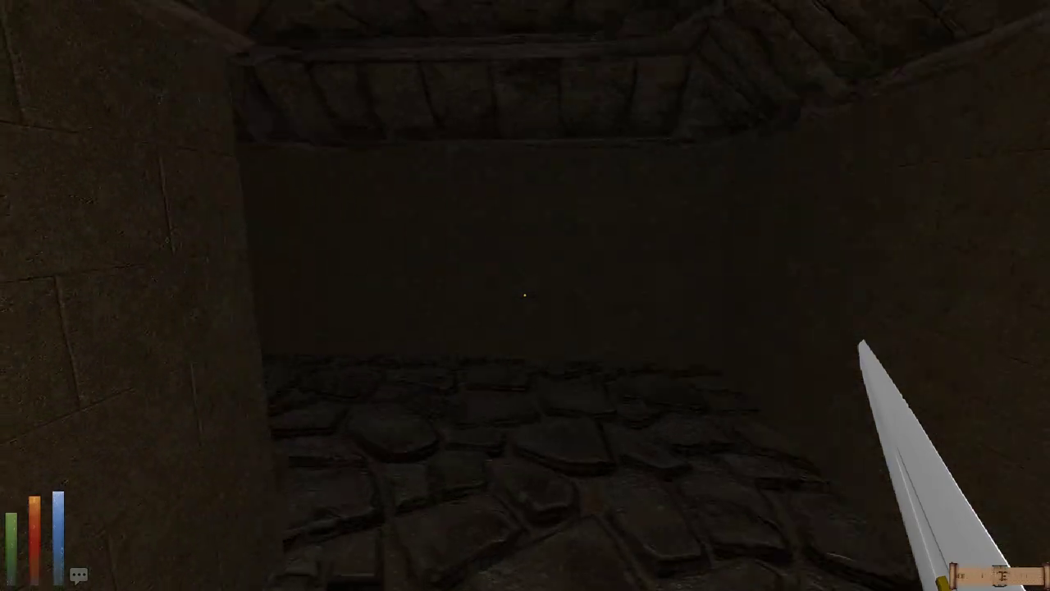
# Step: Walk further along the torch-lit corridor and bring up the automap
pyautogui.press('w')
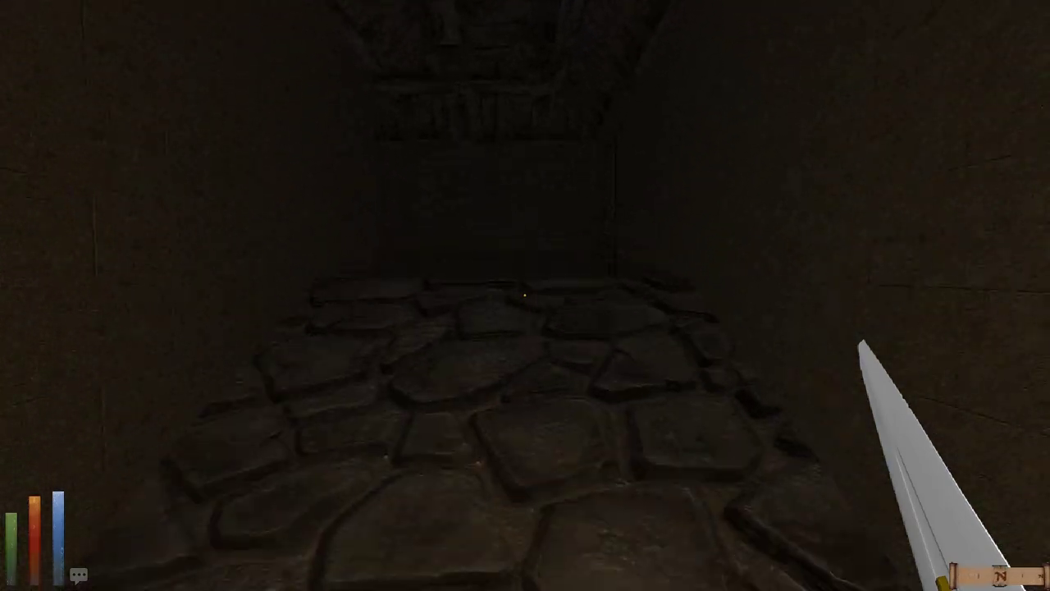
pyautogui.press('w')
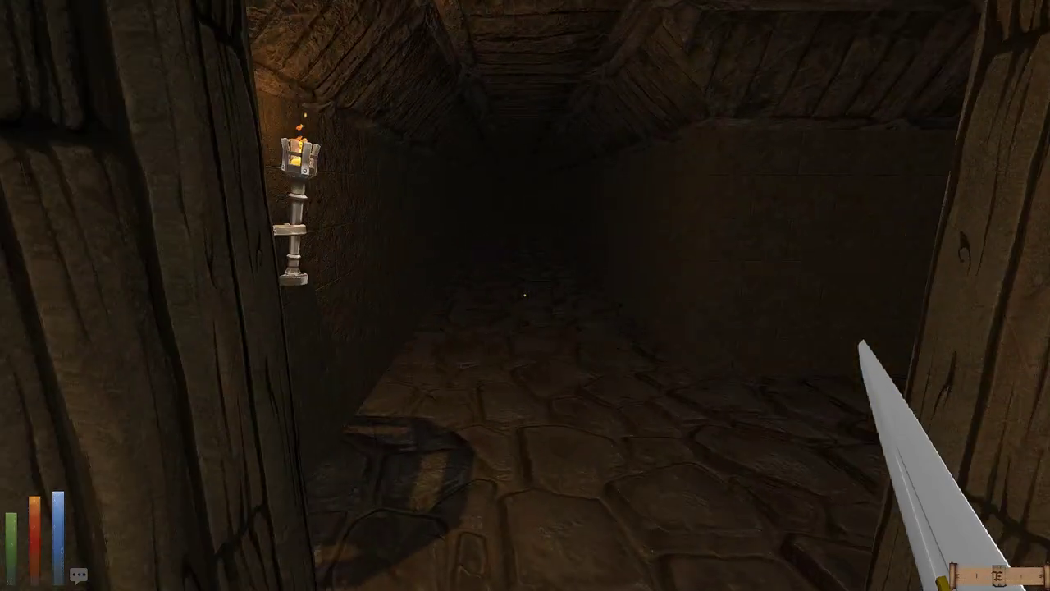
pyautogui.press('w')
pyautogui.press('m')
# Step: Rotate the automap to face west, then close it
pyautogui.press('Left')
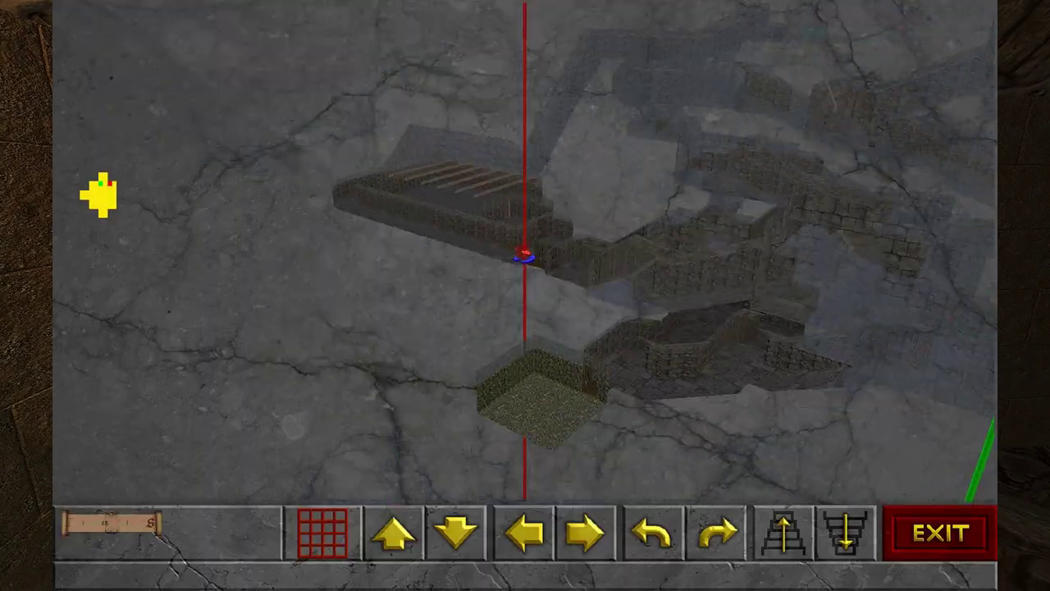
pyautogui.press('Left')
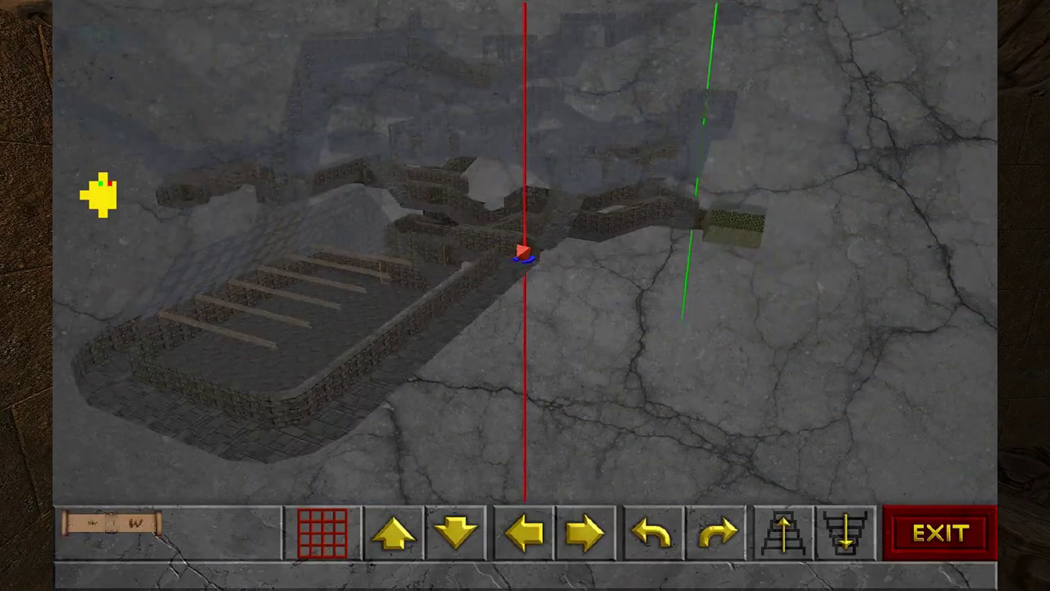
pyautogui.press('Left')
pyautogui.press('Left')
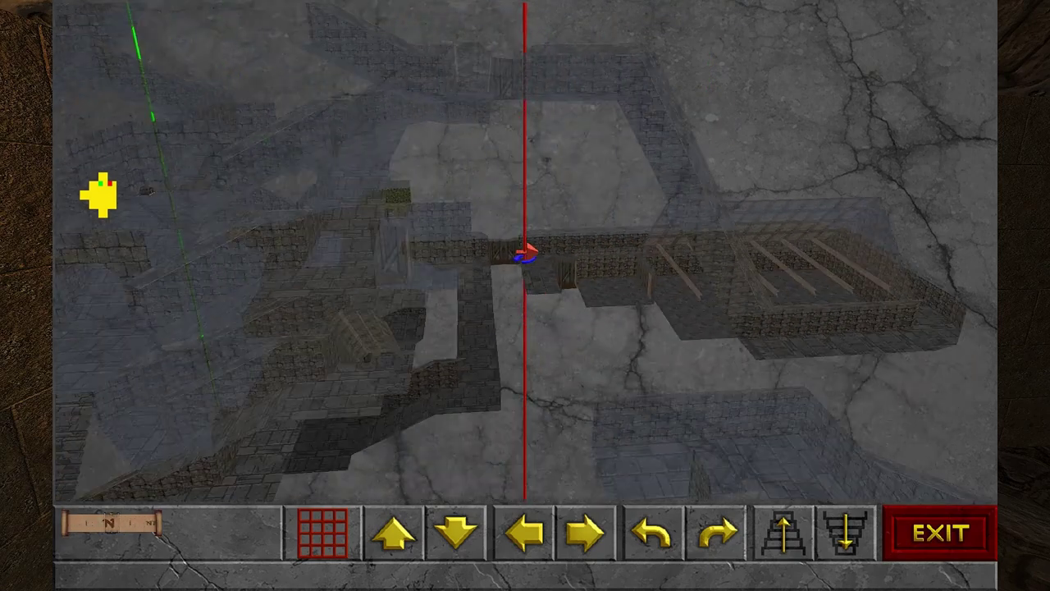
pyautogui.press('Escape')
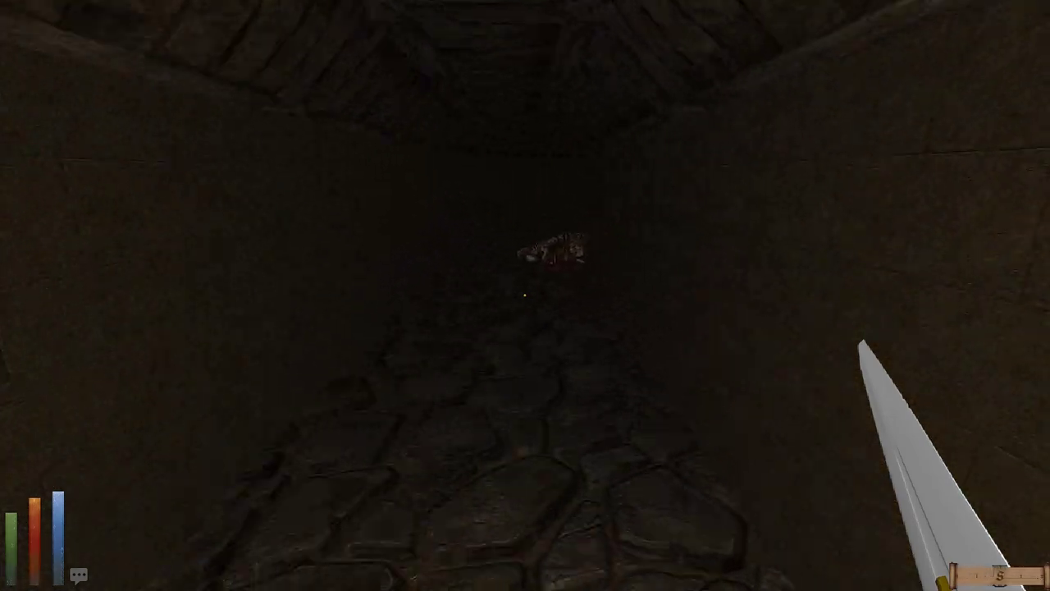
# Step: Walk through the lit chamber toward the doorway, checking the map on the way
pyautogui.press('Up')
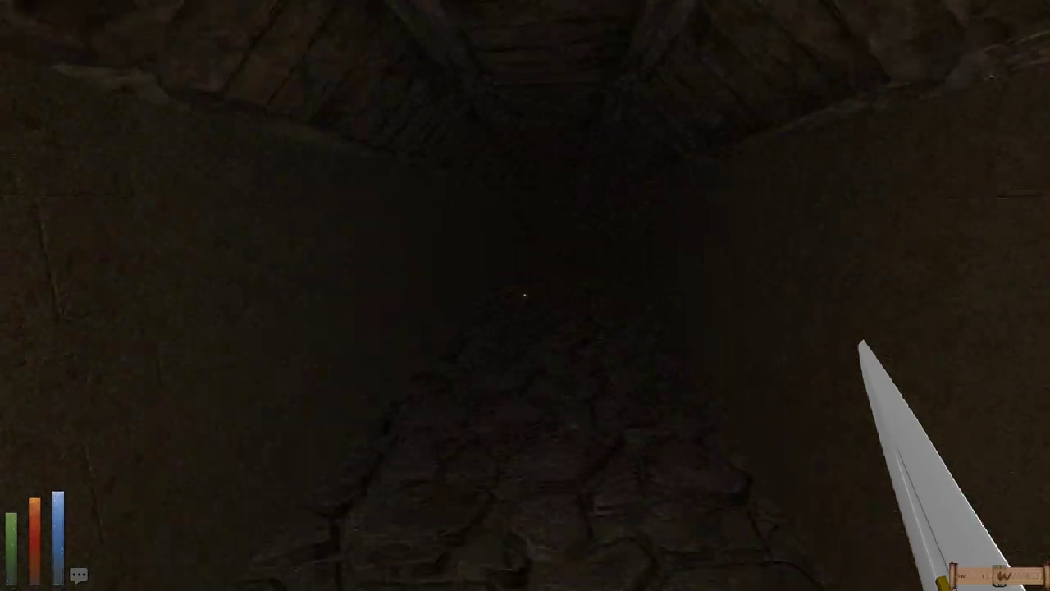
pyautogui.press('Up')
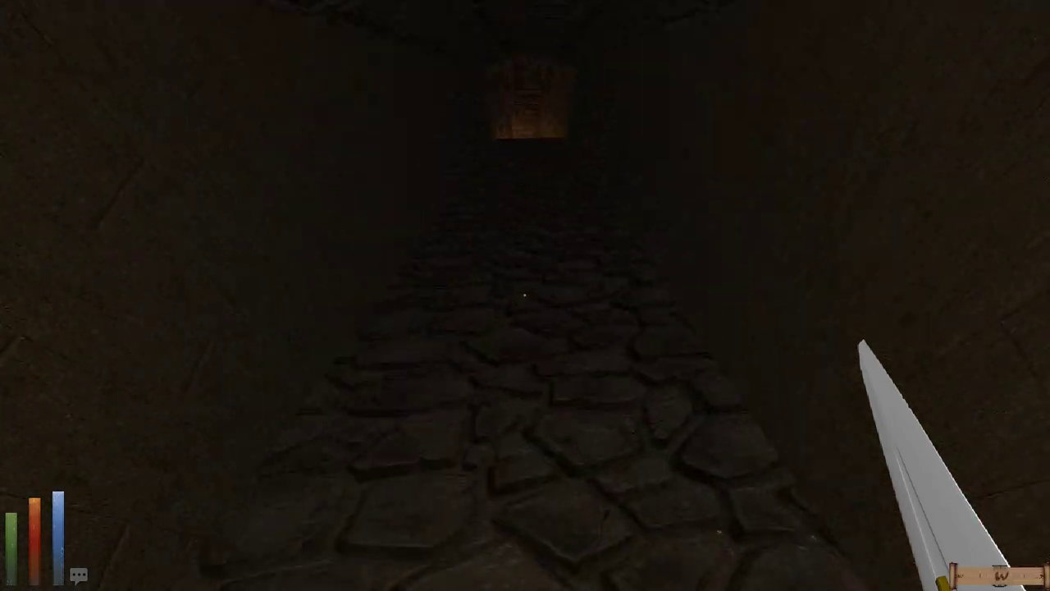
pyautogui.press('Up')
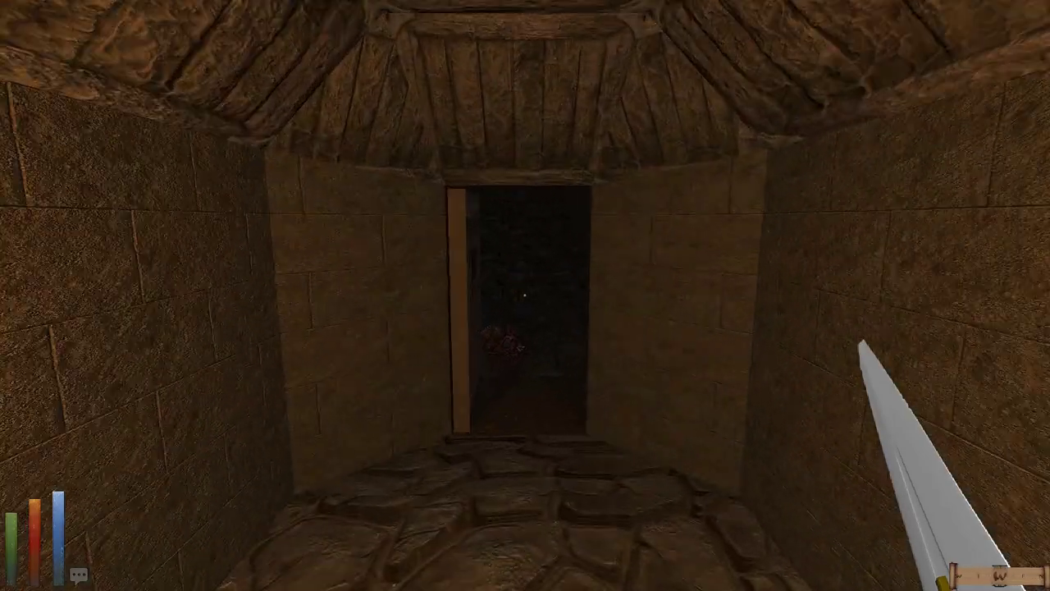
pyautogui.press('m')
pyautogui.press('Right')
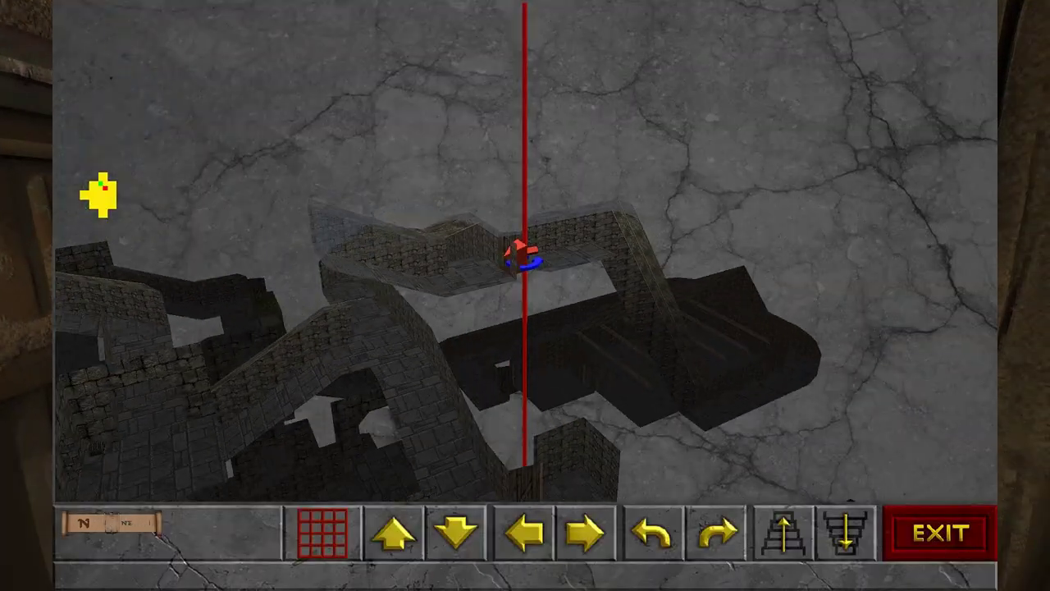
pyautogui.press('m')
# Step: Reach the crossbow chamber, view the inventory of torches and gold, and recheck the map
pyautogui.press('Up')
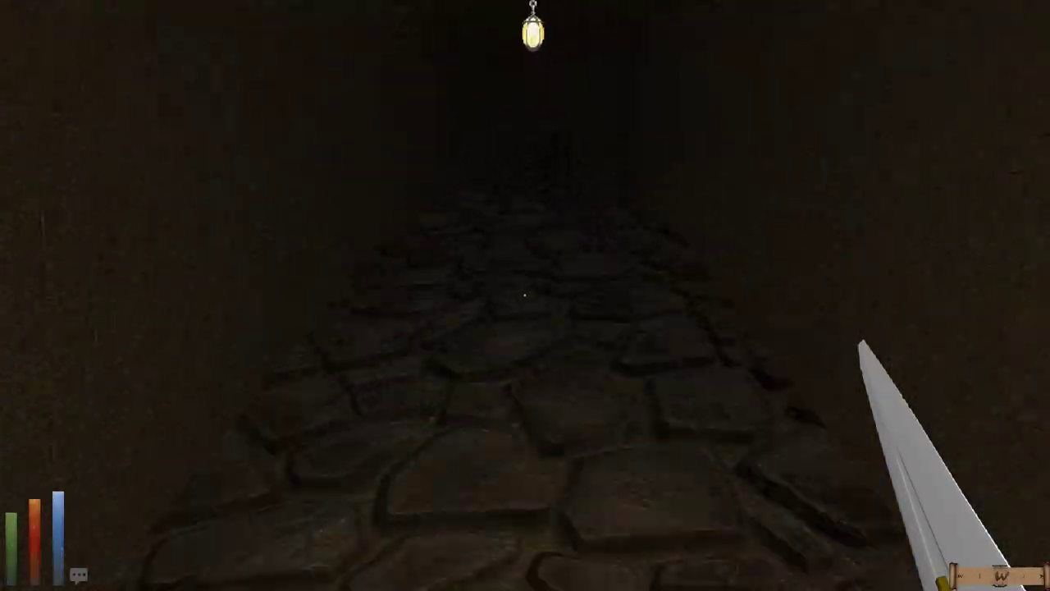
pyautogui.press('Up')
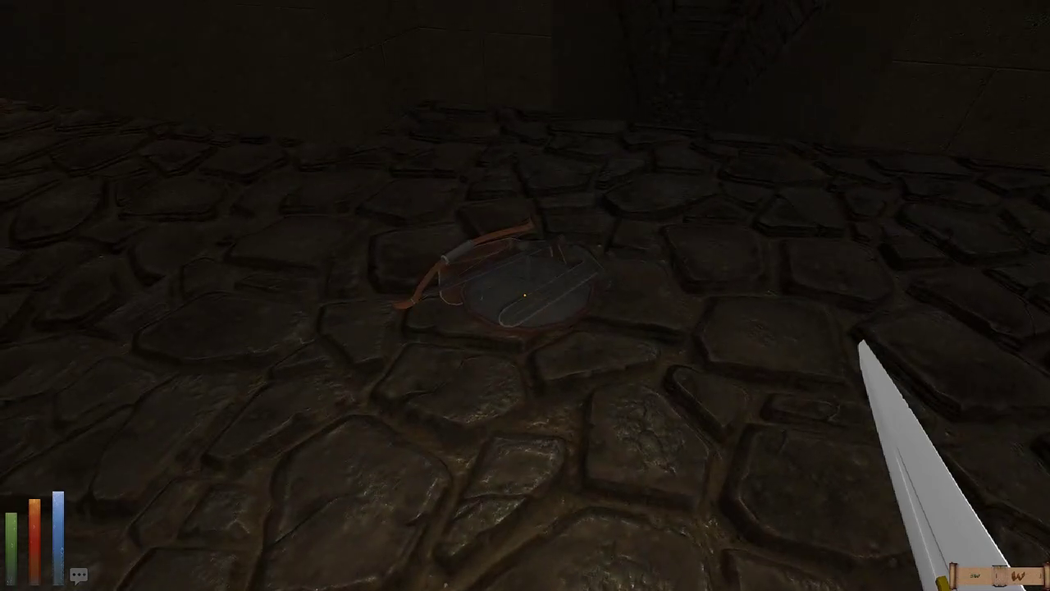
pyautogui.press('i')
pyautogui.press('i')
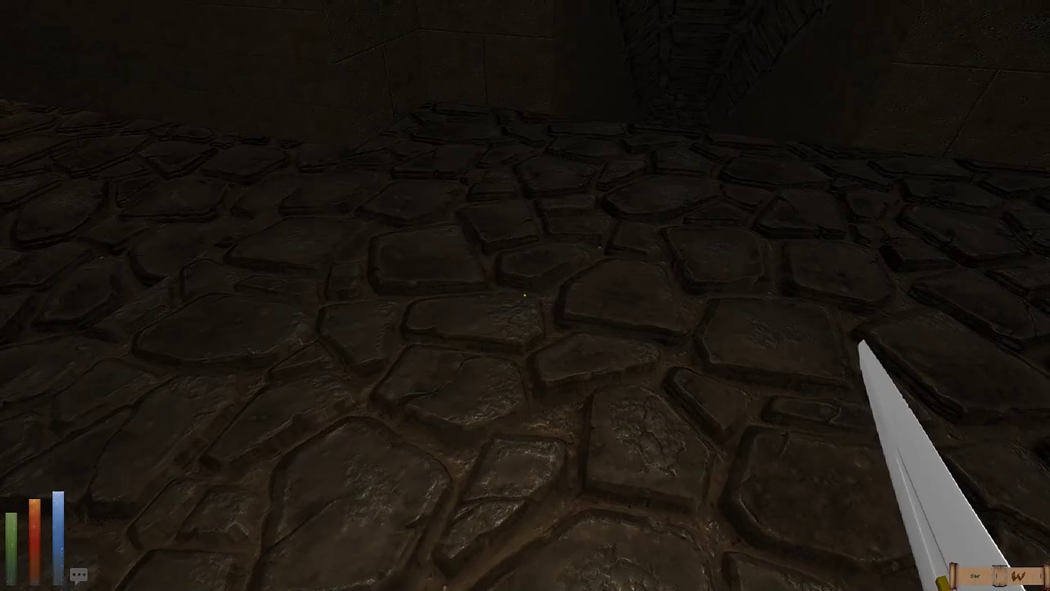
pyautogui.press('m')
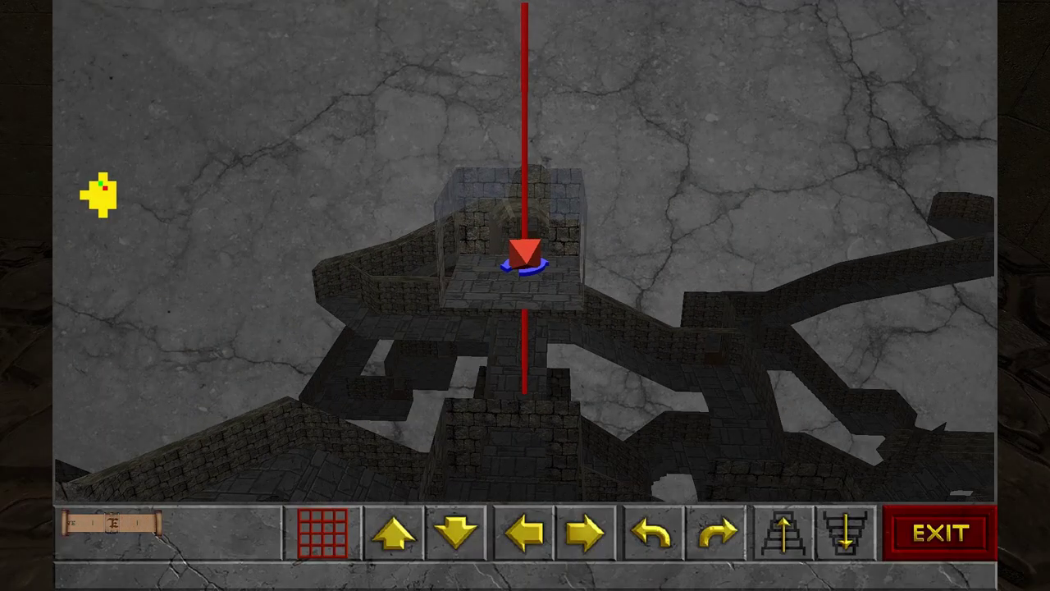
pyautogui.press('m')
pyautogui.press('m')
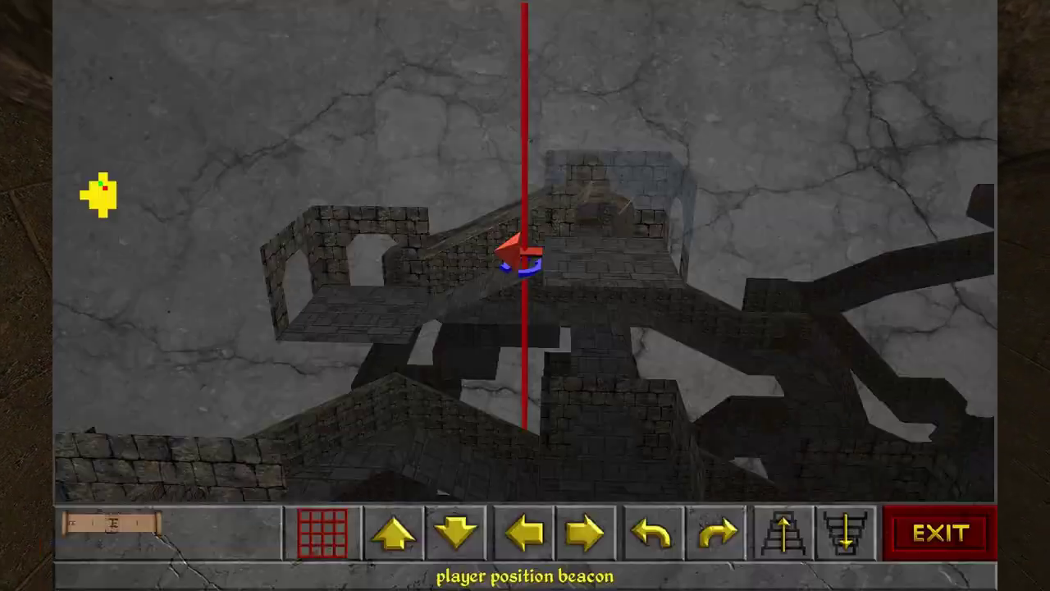
pyautogui.press('m')
pyautogui.press('w')
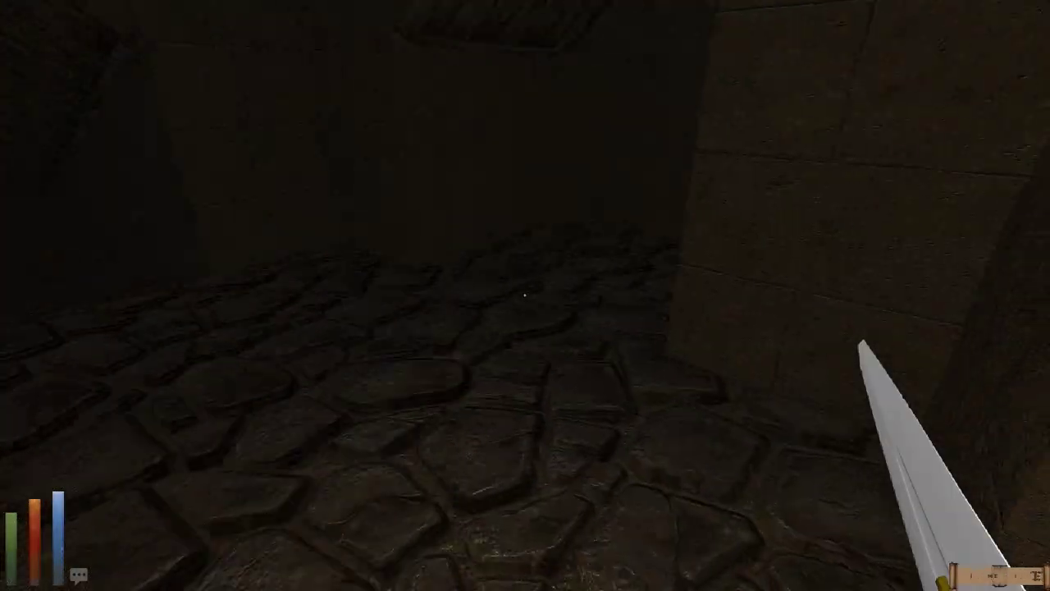
# Step: Grab the loot pile's gold, then attack the grizzly bear waiting ahead
pyautogui.click(525, 295)
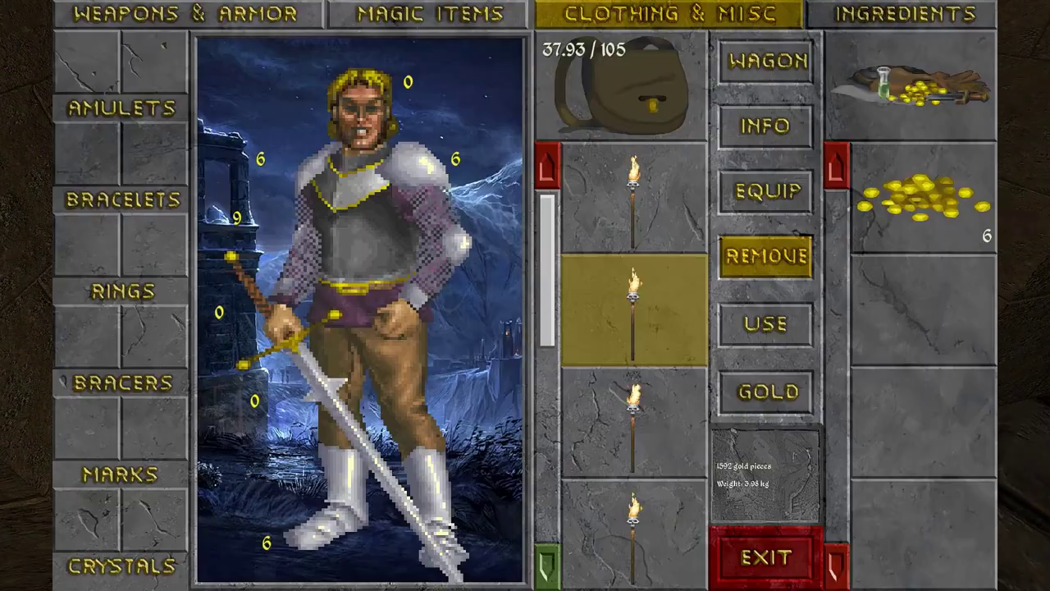
pyautogui.press('Escape')
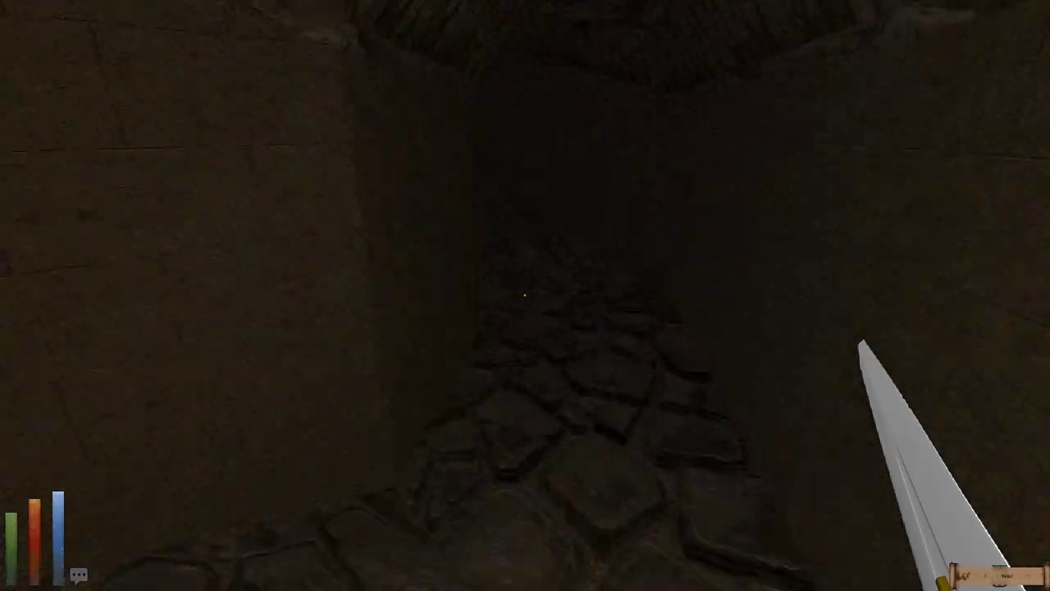
pyautogui.press('w')
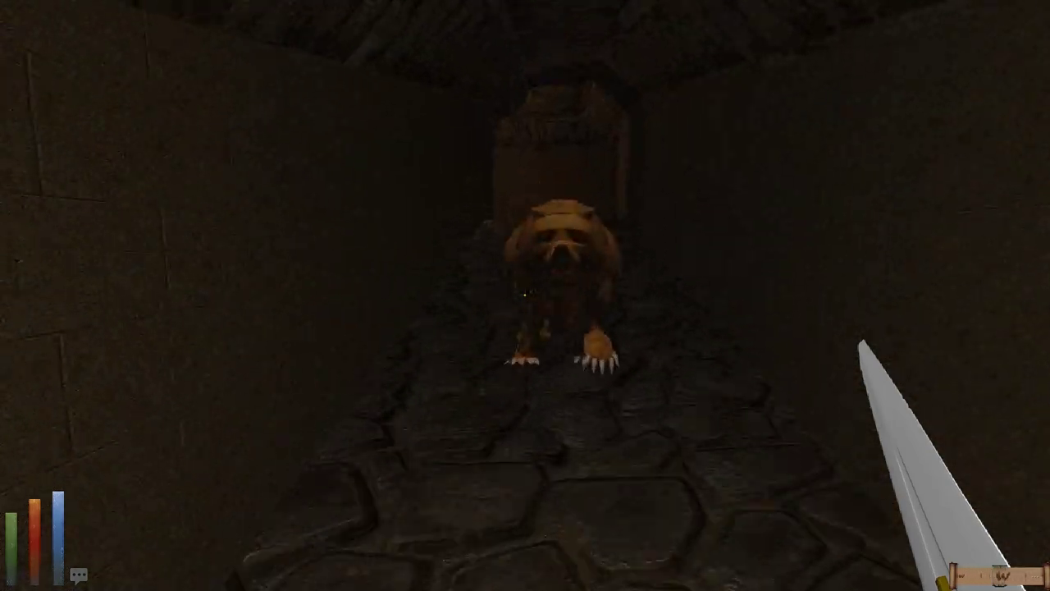
pyautogui.rightClick(525, 295)
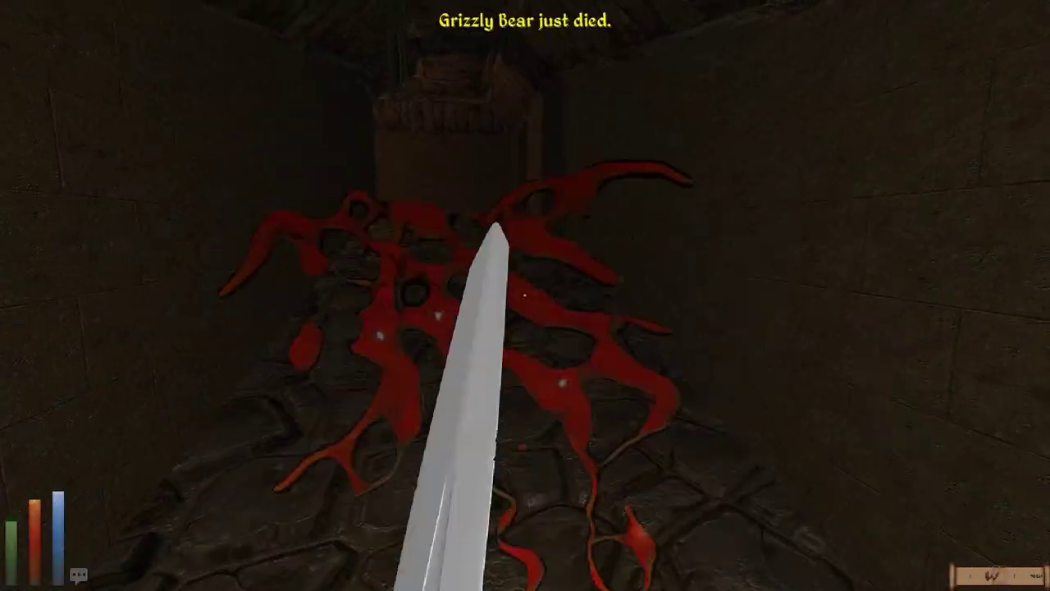
# Step: Step past the dead bear and choose Weak Heal in the spellbook
pyautogui.press('w')
pyautogui.press('BackSpace')
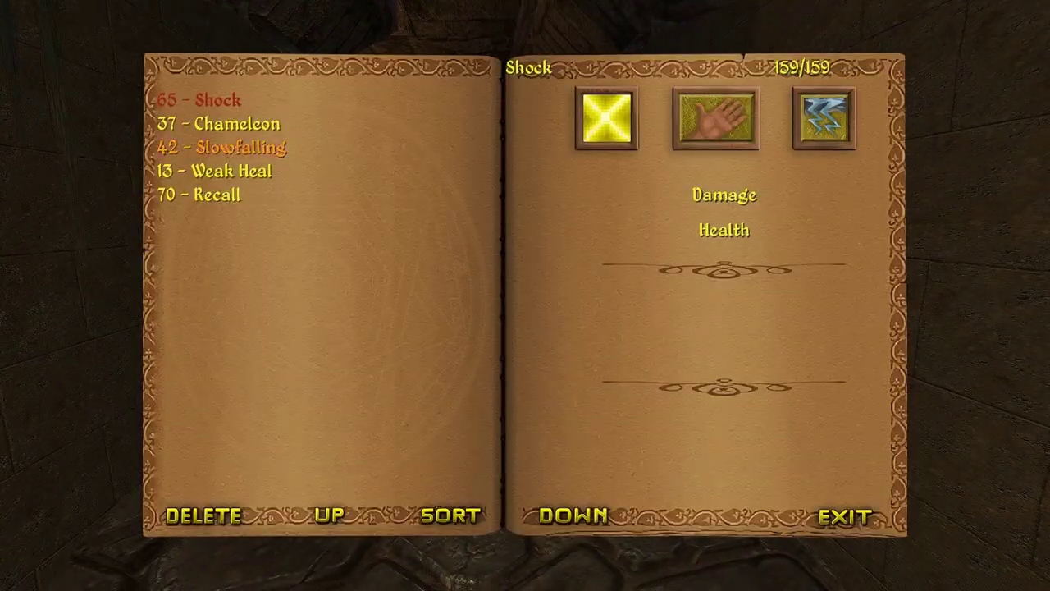
pyautogui.press('Return')
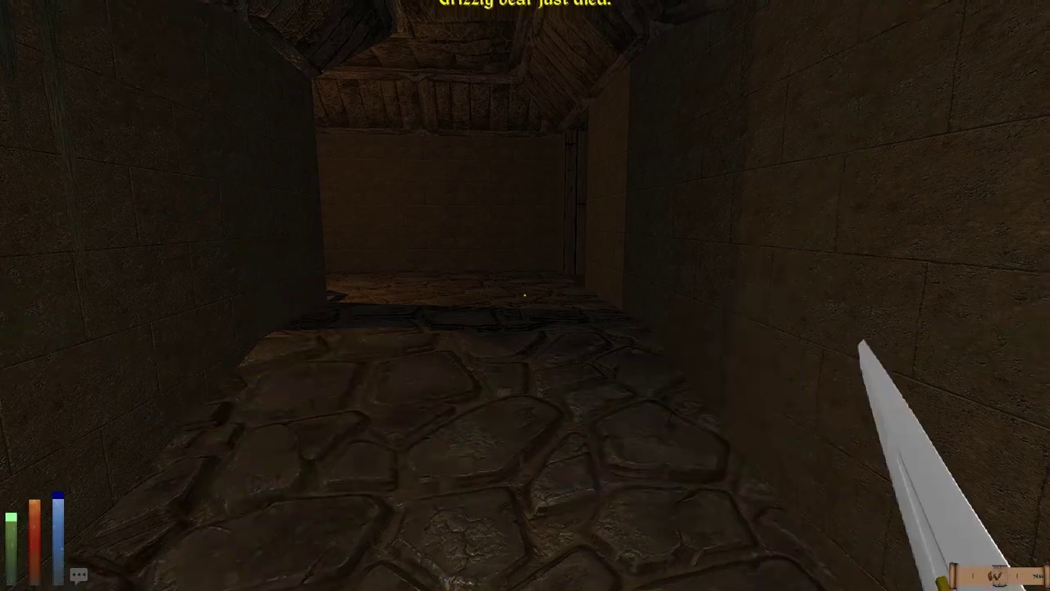
# Step: Cast Weak Heal, then walk to the wooden door, open it and step through
pyautogui.click(526, 296)
pyautogui.press('w')
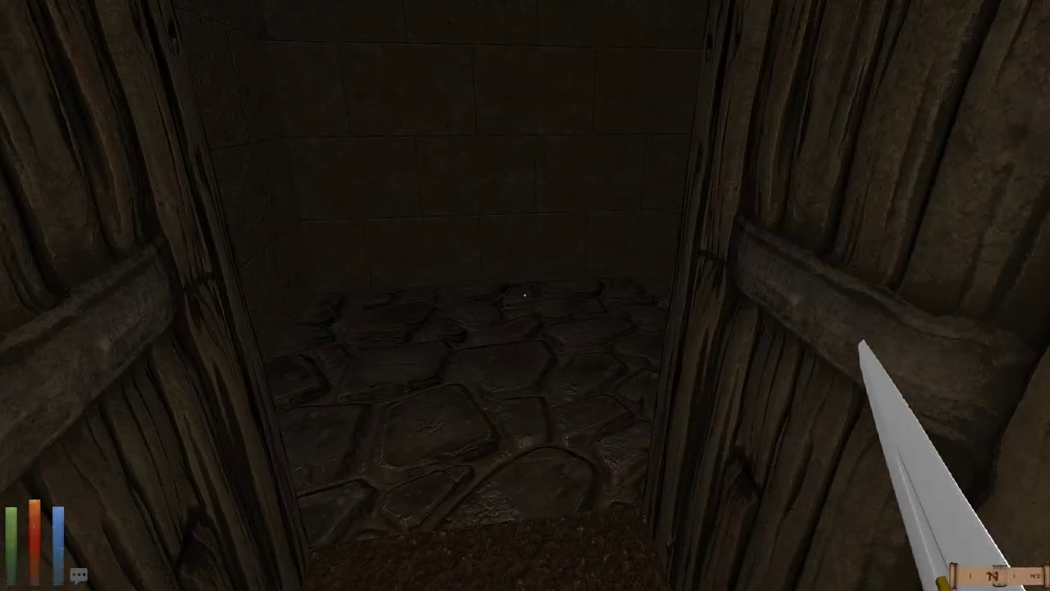
pyautogui.press('w')
pyautogui.moveTo(525, 296); pyautogui.dragTo(246, 295)
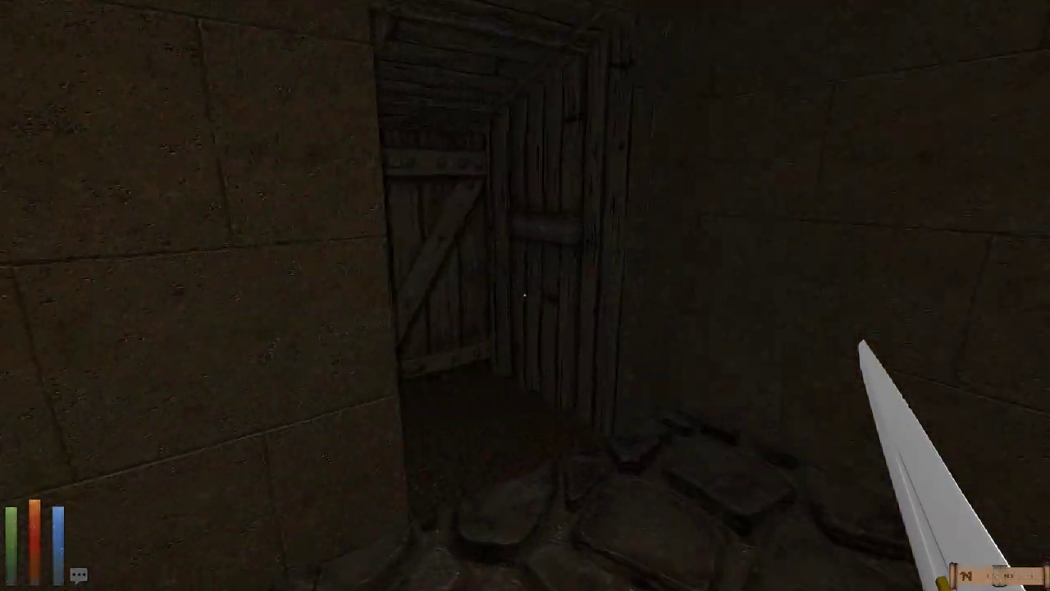
pyautogui.press('w')
pyautogui.click(525, 295)
pyautogui.press('w')
# Step: Kill the rat beyond the door with sword swings, then enter the torch-lit room
pyautogui.moveTo(903, 411); pyautogui.dragTo(410, 328)
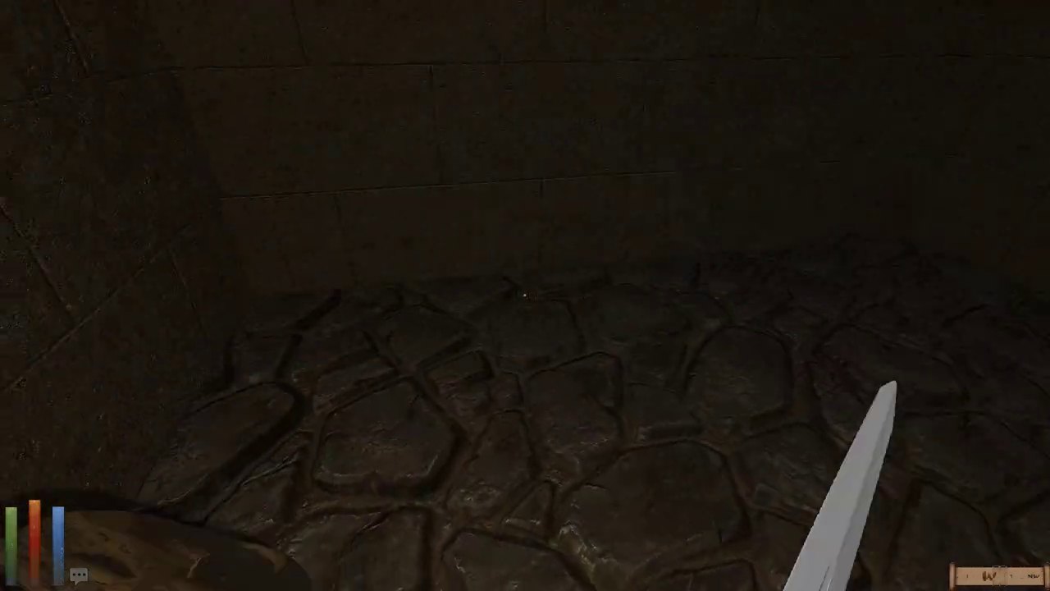
pyautogui.moveTo(738, 246); pyautogui.dragTo(329, 410)
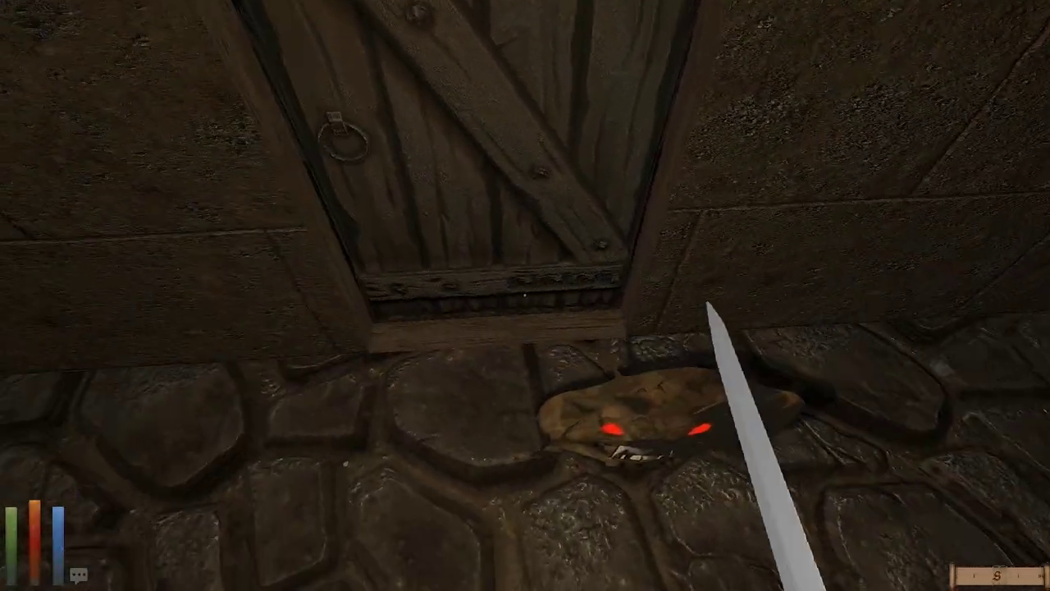
pyautogui.moveTo(525, 296); pyautogui.dragTo(247, 247)
pyautogui.moveTo(738, 328); pyautogui.dragTo(329, 247)
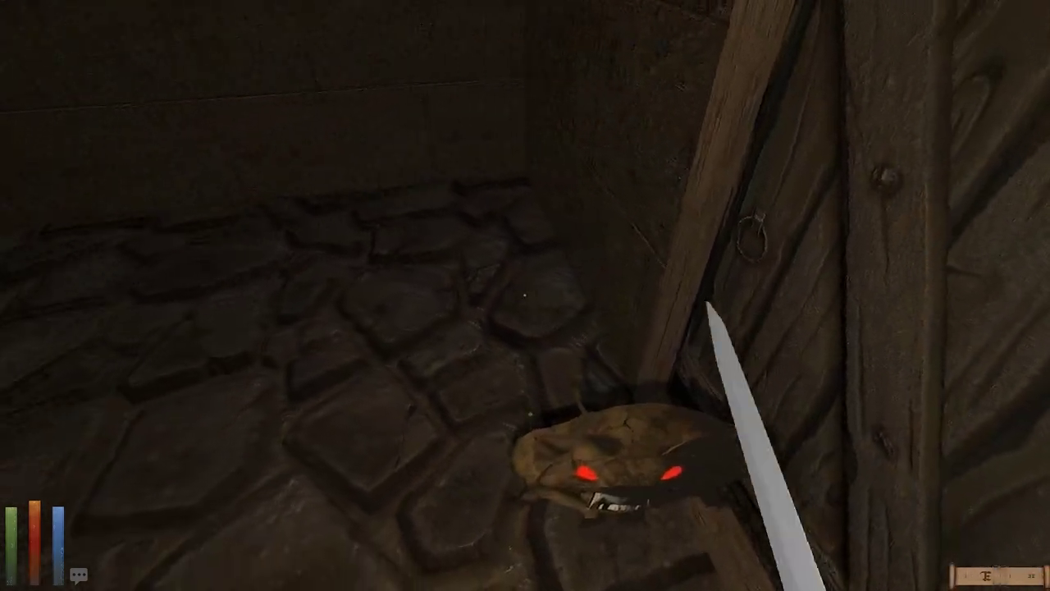
pyautogui.moveTo(525, 295); pyautogui.dragTo(525, 279)
pyautogui.click(525, 296)
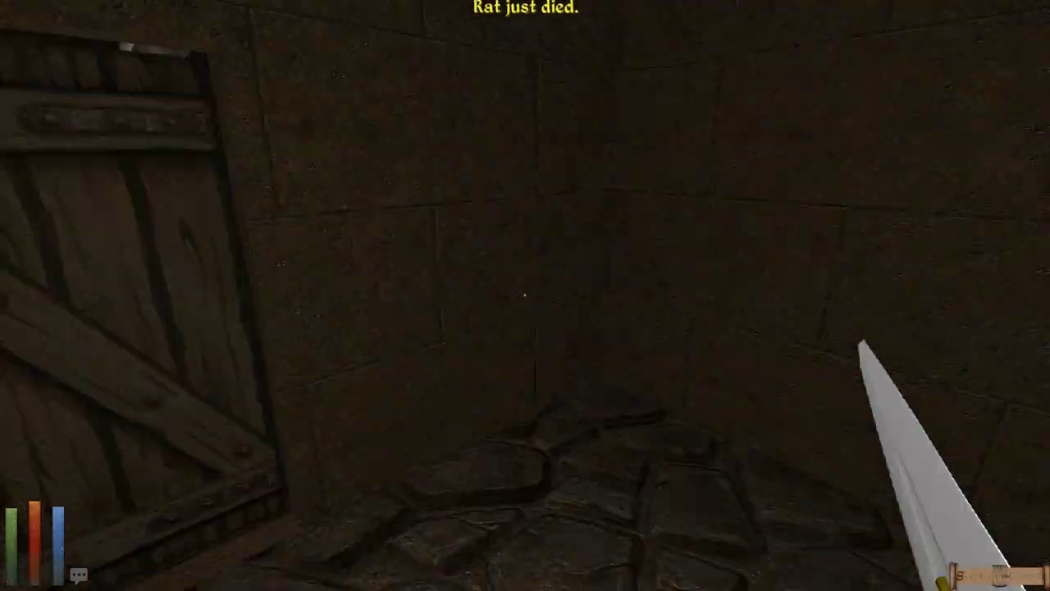
pyautogui.moveTo(526, 296)
pyautogui.mouseDown()
pyautogui.moveTo(246, 246)
pyautogui.moveTo(525, 82)
pyautogui.moveTo(657, 410)
pyautogui.moveTo(411, 164)
pyautogui.mouseUp()
pyautogui.press('w')
# Step: Check the dungeon automap, then walk on through the corridor
pyautogui.press('m')
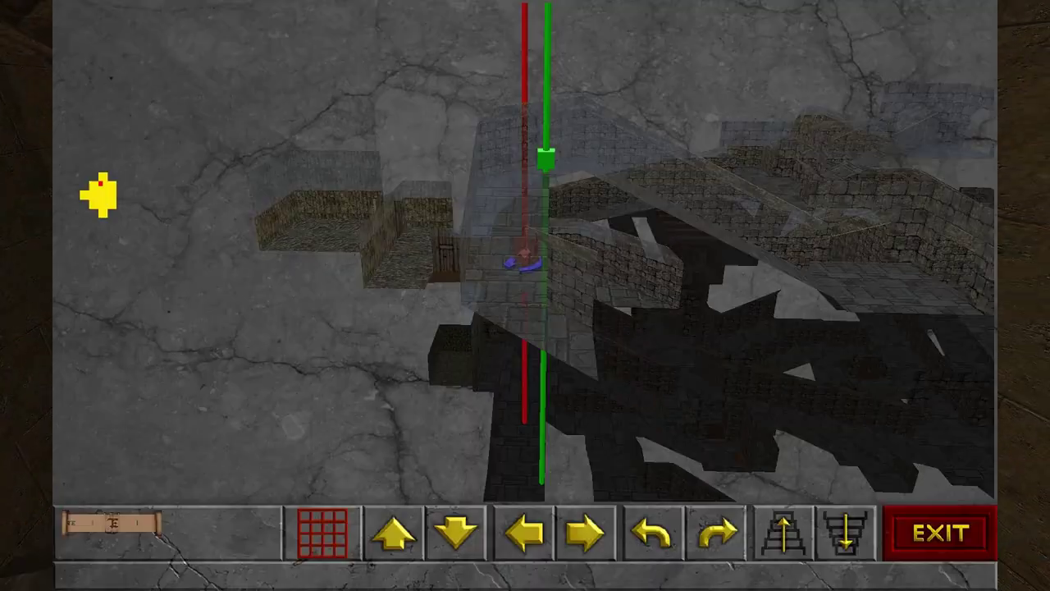
pyautogui.moveTo(525, 247)
pyautogui.mouseDown()
pyautogui.moveTo(410, 165)
pyautogui.moveTo(525, 246)
pyautogui.mouseUp()
pyautogui.press('m')
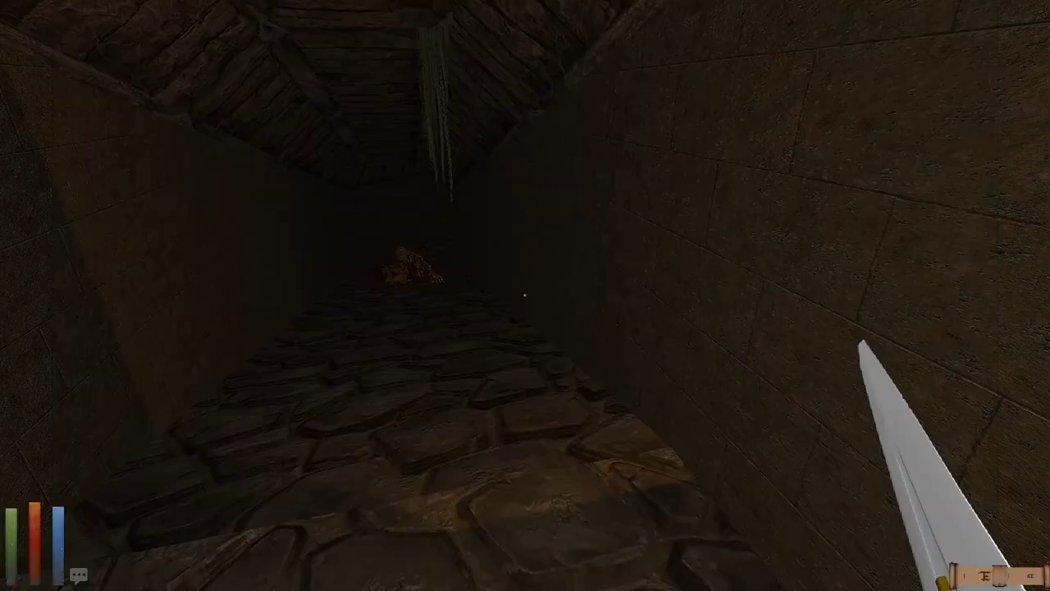
pyautogui.press('w')
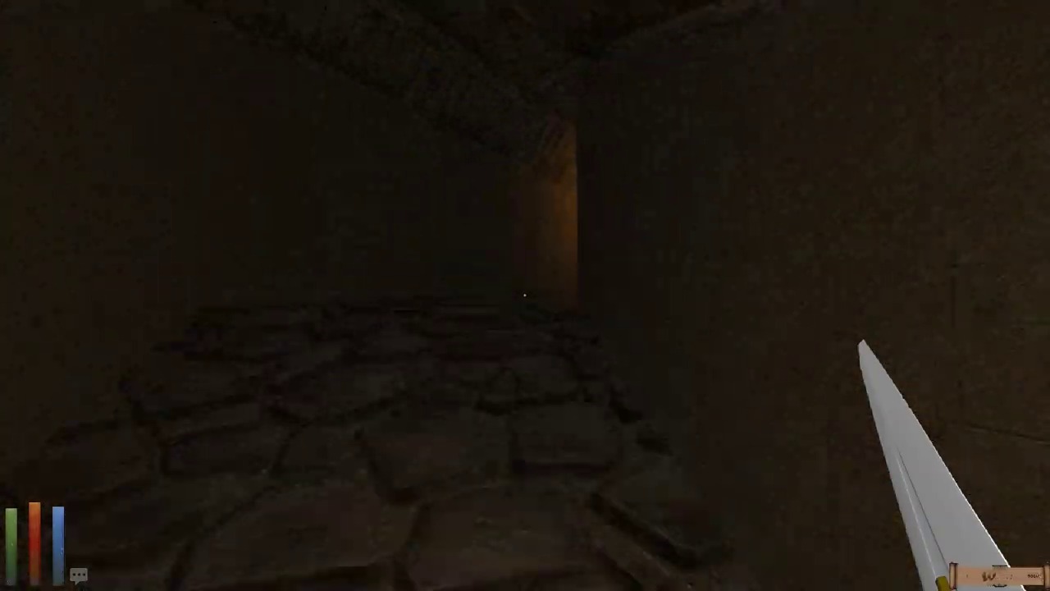
pyautogui.press('w')
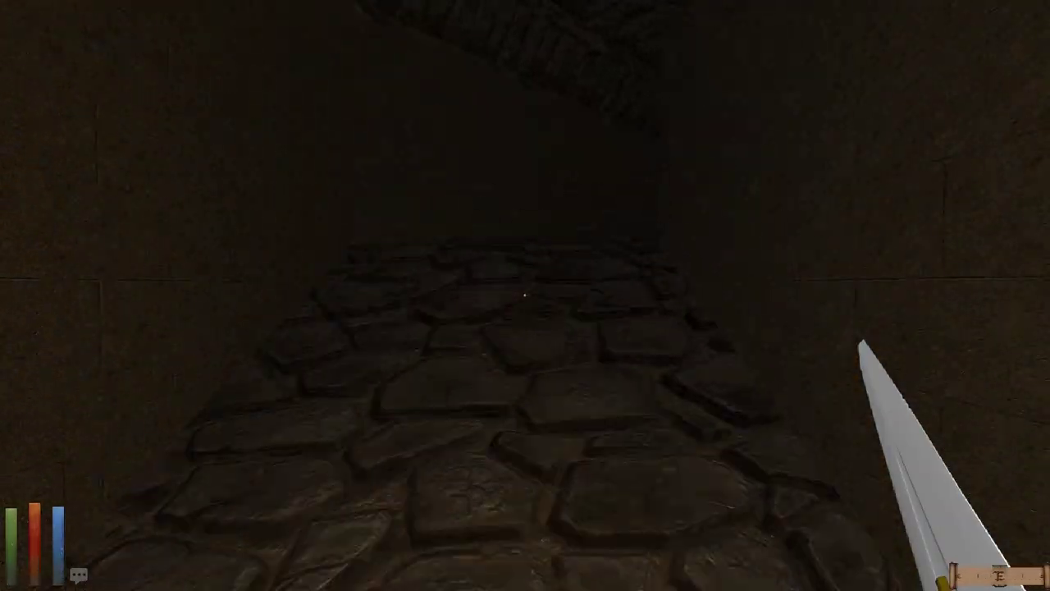
# Step: Reach the barred exit gate and agree to access the empty wagon
pyautogui.press('w')
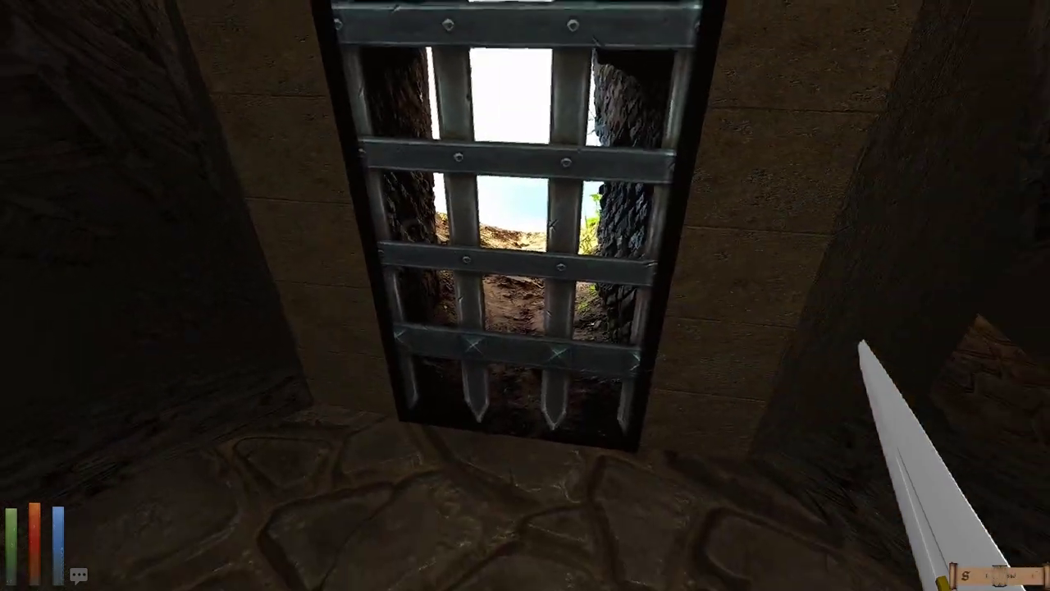
pyautogui.press('m')
pyautogui.press('m')
pyautogui.click(525, 246)
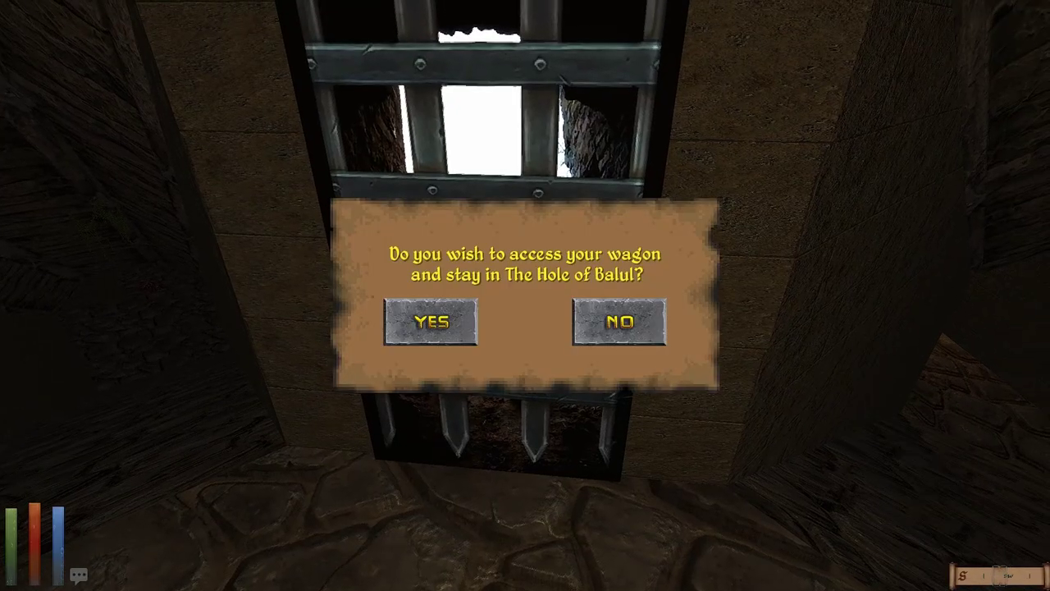
pyautogui.click(432, 321)
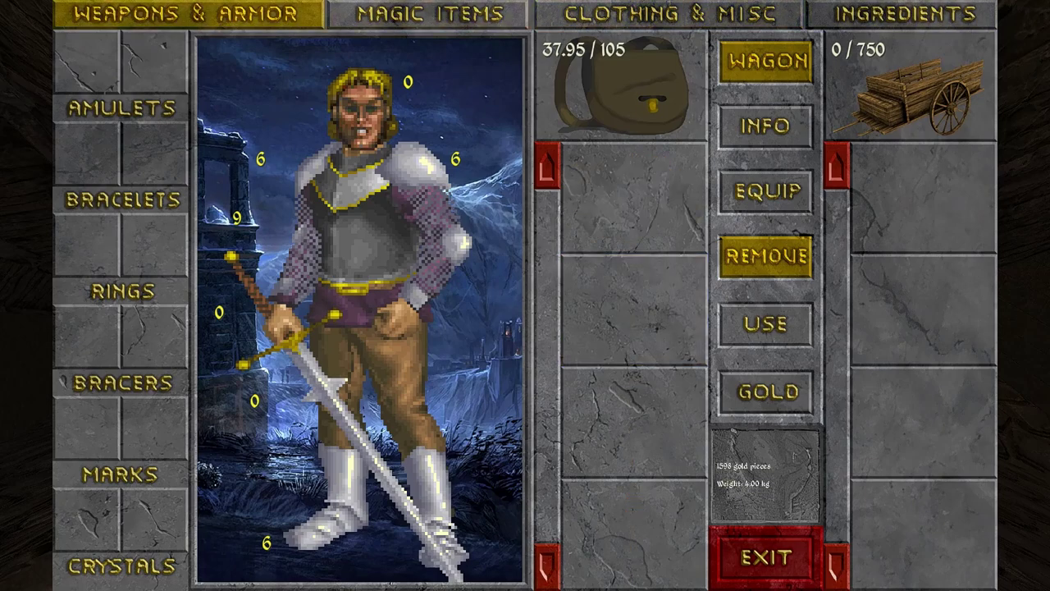
# Step: Close the wagon inventory, then rotate and zoom the automap around the player
pyautogui.press('Escape')
pyautogui.press('m')
pyautogui.press('Left')
pyautogui.press('Left')
pyautogui.press('Left')
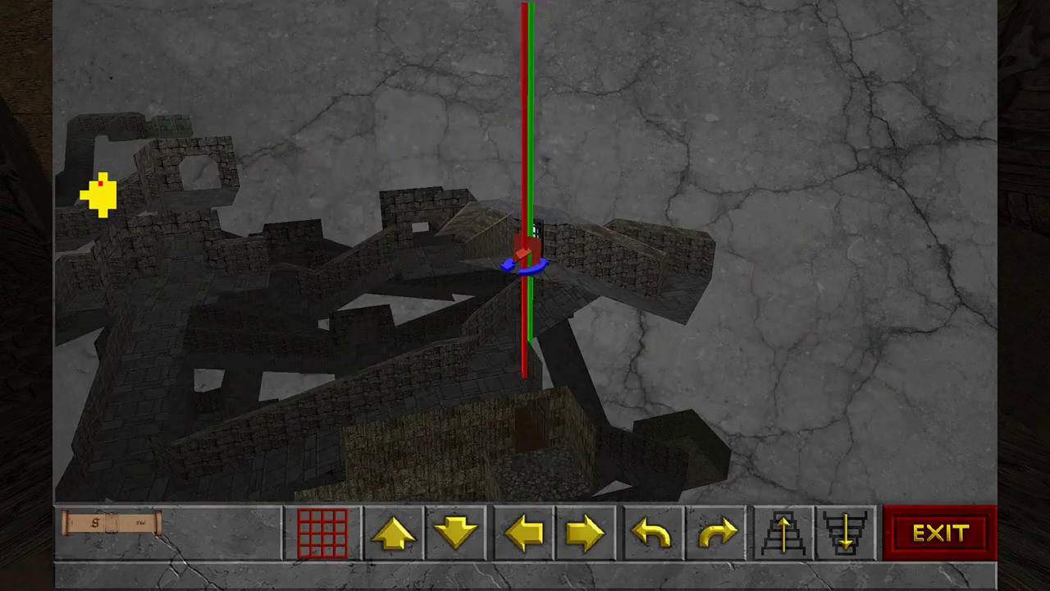
pyautogui.press('pageup')
pyautogui.press('pageup')
pyautogui.press('Left')
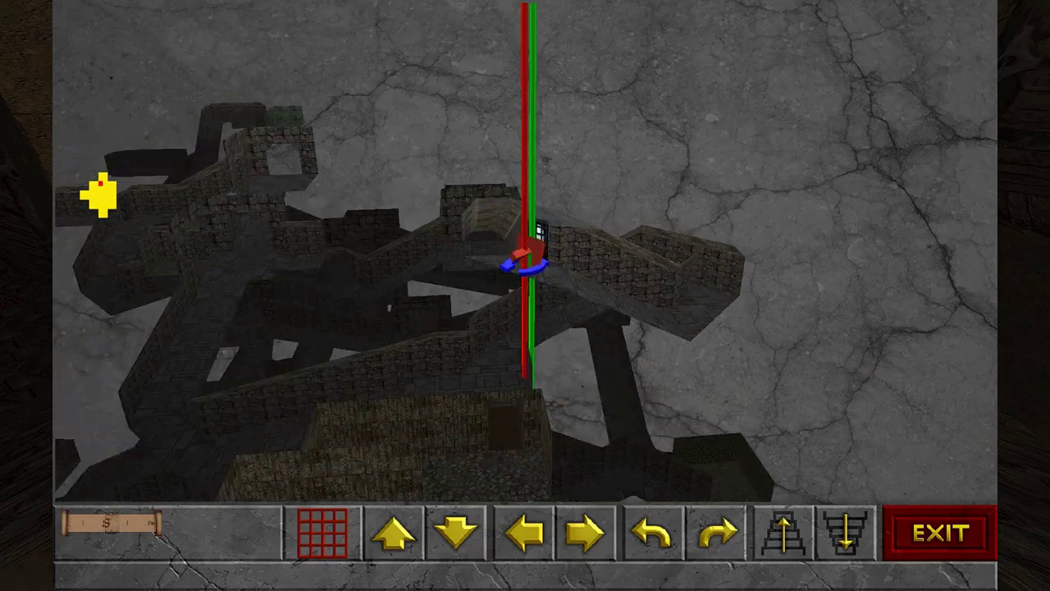
pyautogui.press('Escape')
# Step: Walk through the hanging moss and past the torch into the long dark passage
pyautogui.press('Right')
pyautogui.press('Right')
pyautogui.press('Right')
pyautogui.press('Right')
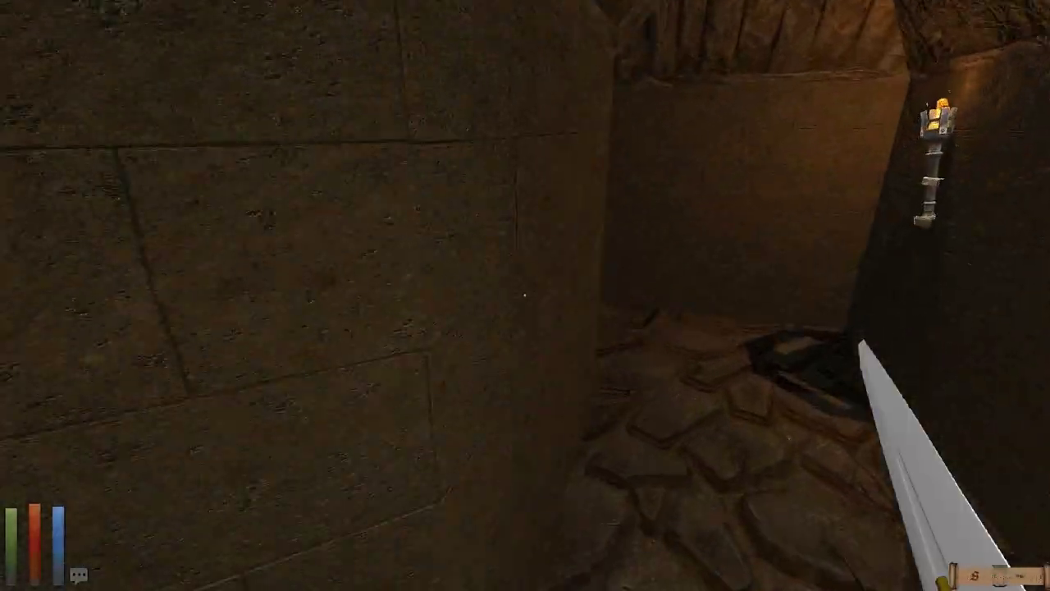
pyautogui.press('Up')
pyautogui.press('Up')
pyautogui.press('Up')
pyautogui.press('Up')
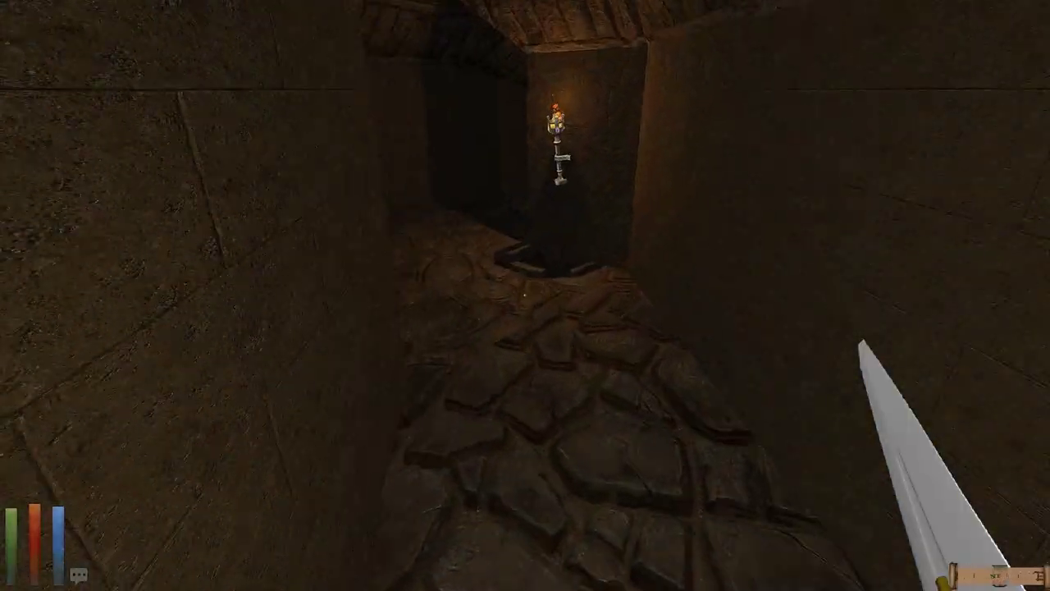
pyautogui.press('Left')
pyautogui.press('Left')
pyautogui.press('Left')
pyautogui.press('Left')
pyautogui.press('Up')
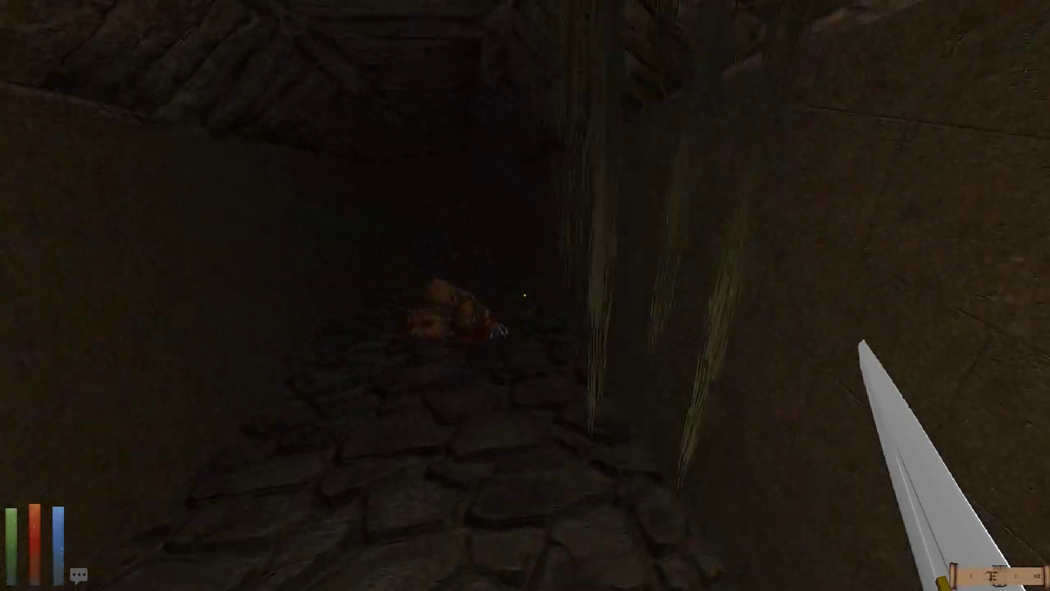
pyautogui.press('Up')
pyautogui.press('Up')
pyautogui.press('Left')
pyautogui.press('Left')
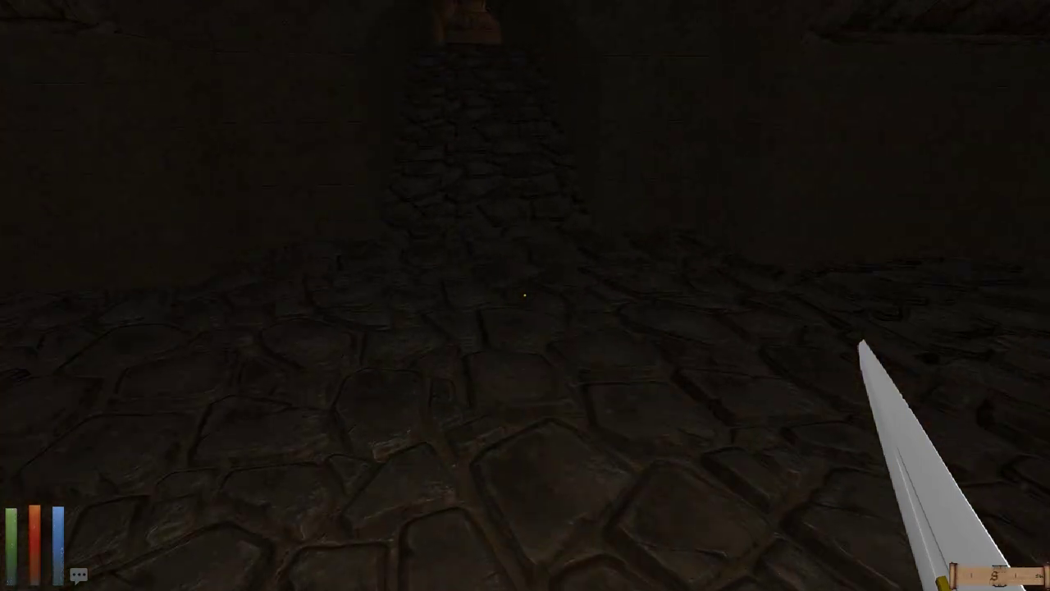
# Step: Recheck the automap, rotating it to look for unexplored areas
pyautogui.press('m')
pyautogui.press('Left')
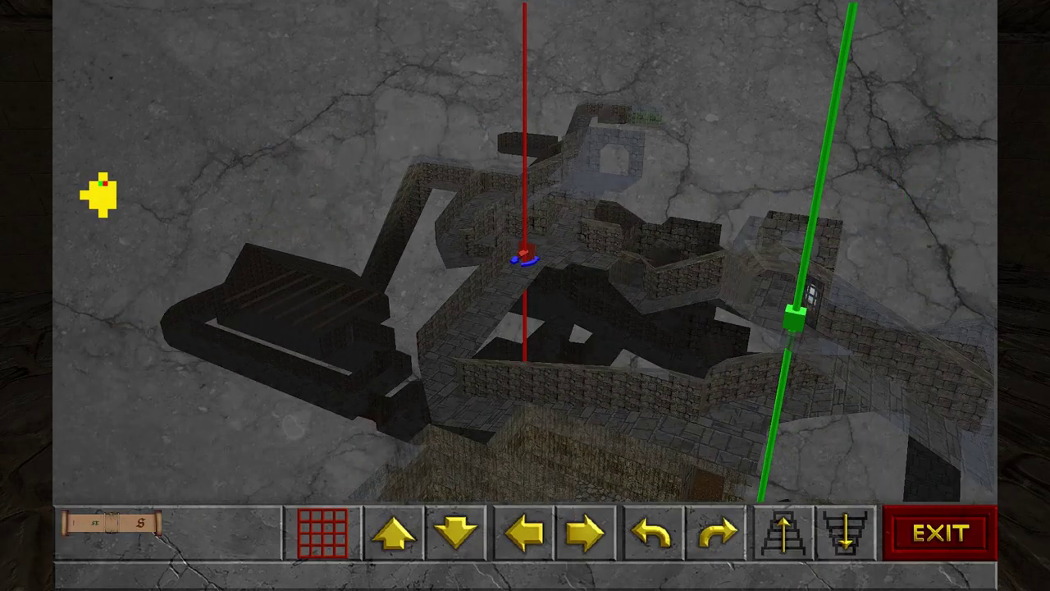
pyautogui.press('Left')
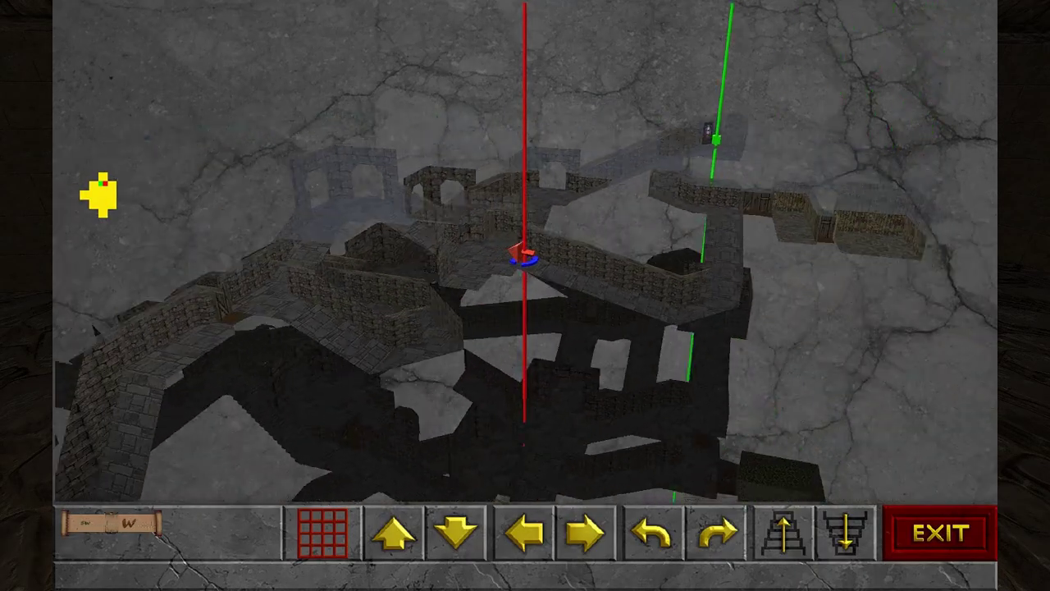
pyautogui.press('m')
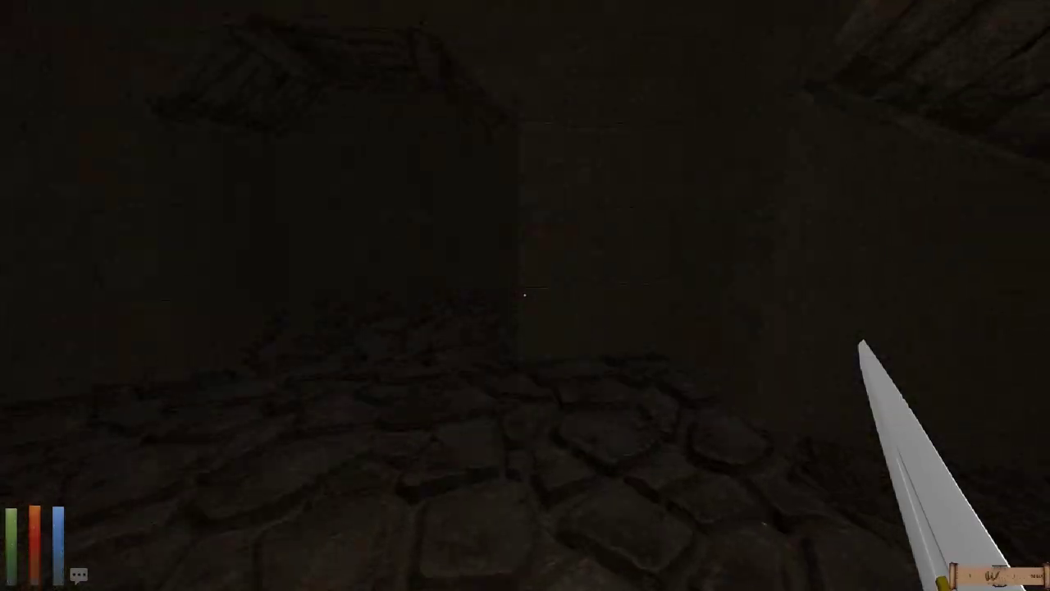
# Step: Turn toward the dark doorway and check the rotated automap
pyautogui.press('m')
pyautogui.press('m')
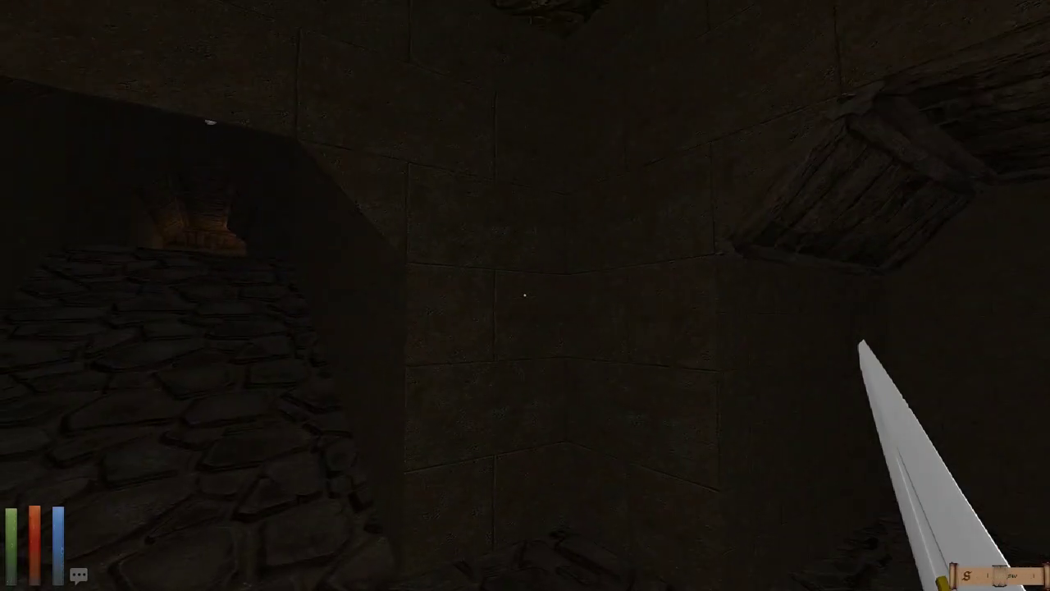
pyautogui.press('Left')
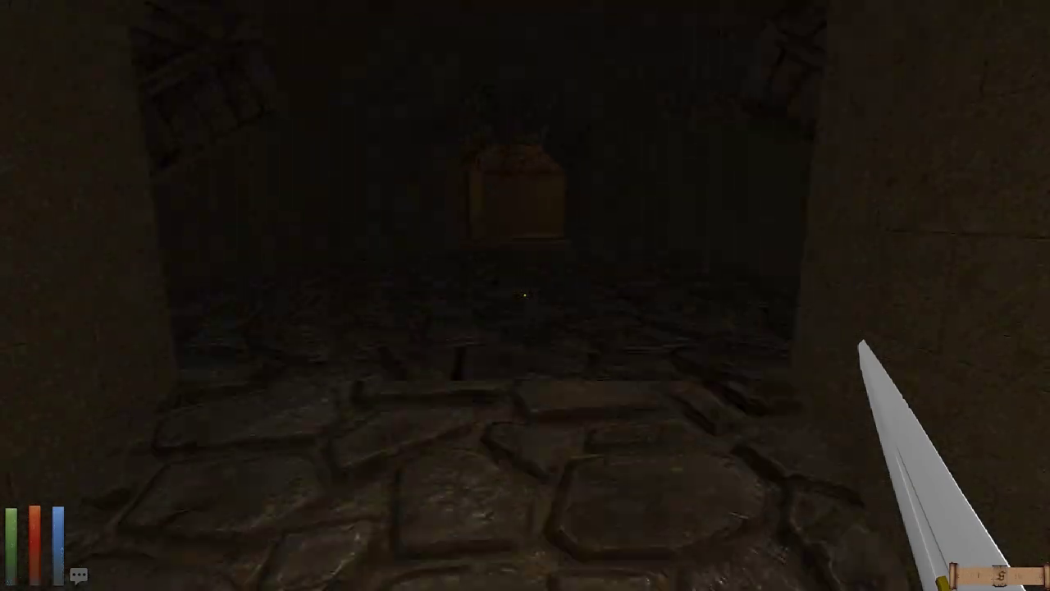
pyautogui.press('Up')
pyautogui.press('m')
pyautogui.press('Left')
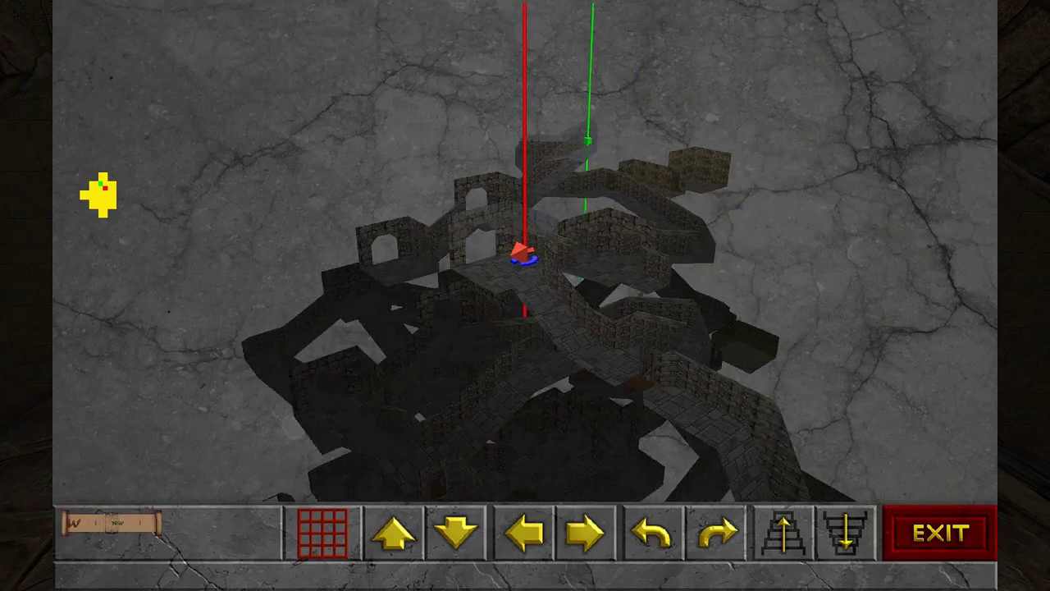
pyautogui.press('m')
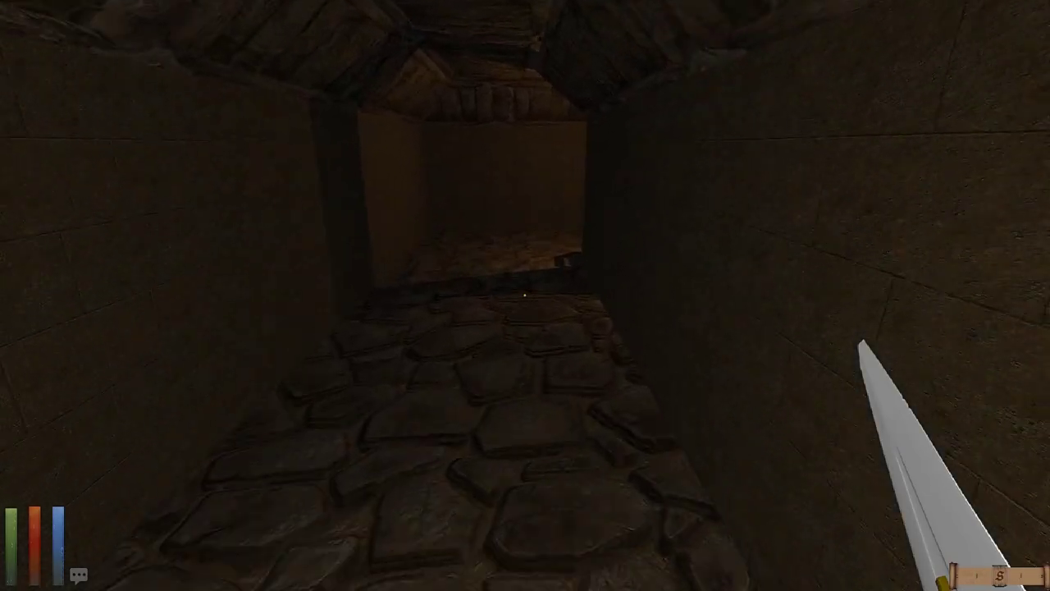
# Step: Bash open the locked wooden door and advance into the stone room beyond
pyautogui.press('Up')
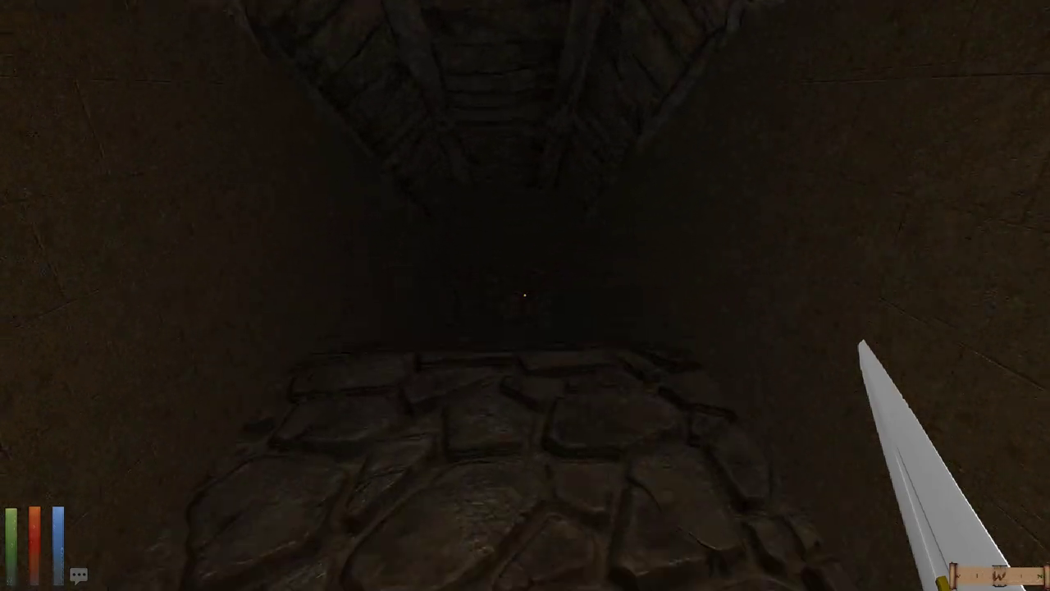
pyautogui.press('Up')
pyautogui.press('space')
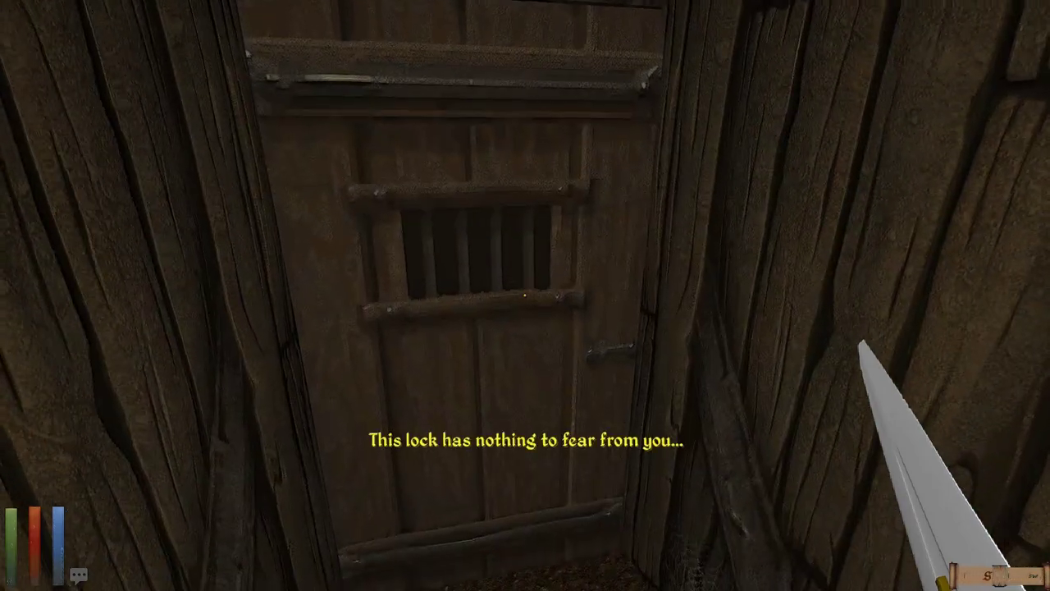
pyautogui.moveTo(525, 296); pyautogui.dragTo(410, 296)
pyautogui.press('Up')
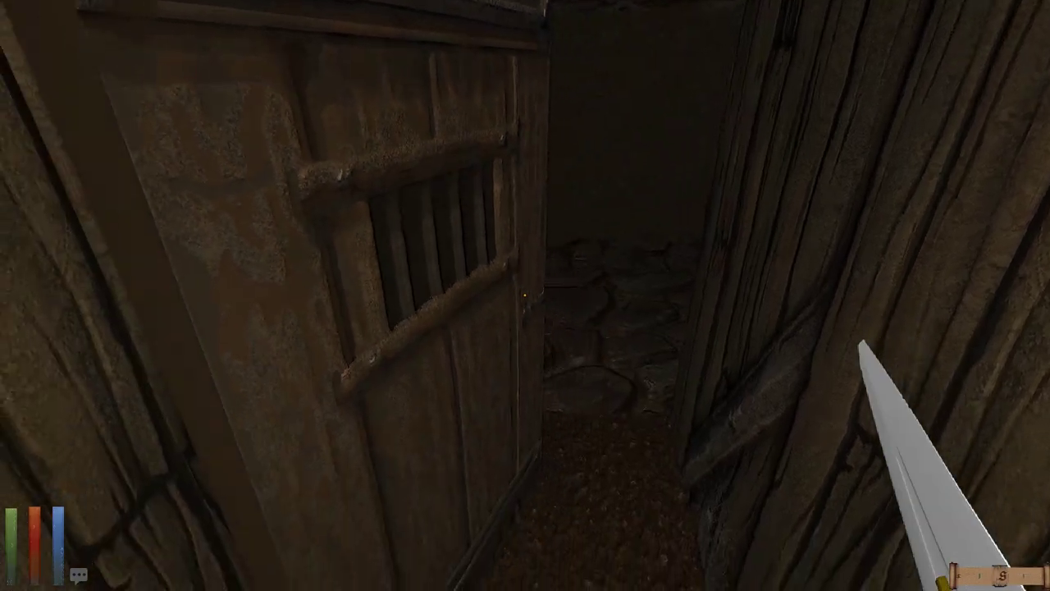
pyautogui.press('Up')
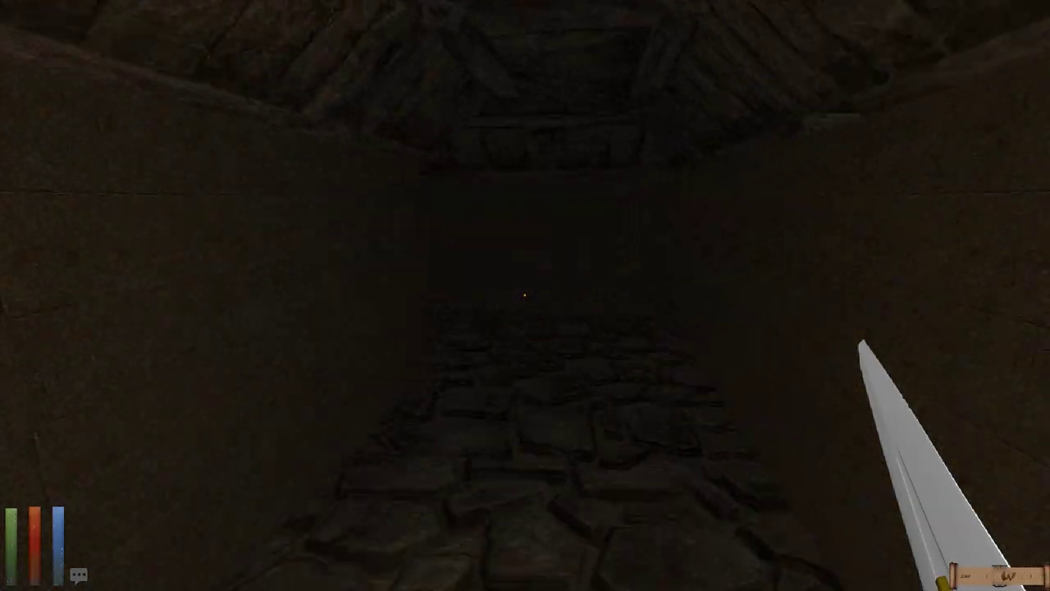
pyautogui.press('Up')
pyautogui.press('Up')
pyautogui.press('m')
pyautogui.press('m')
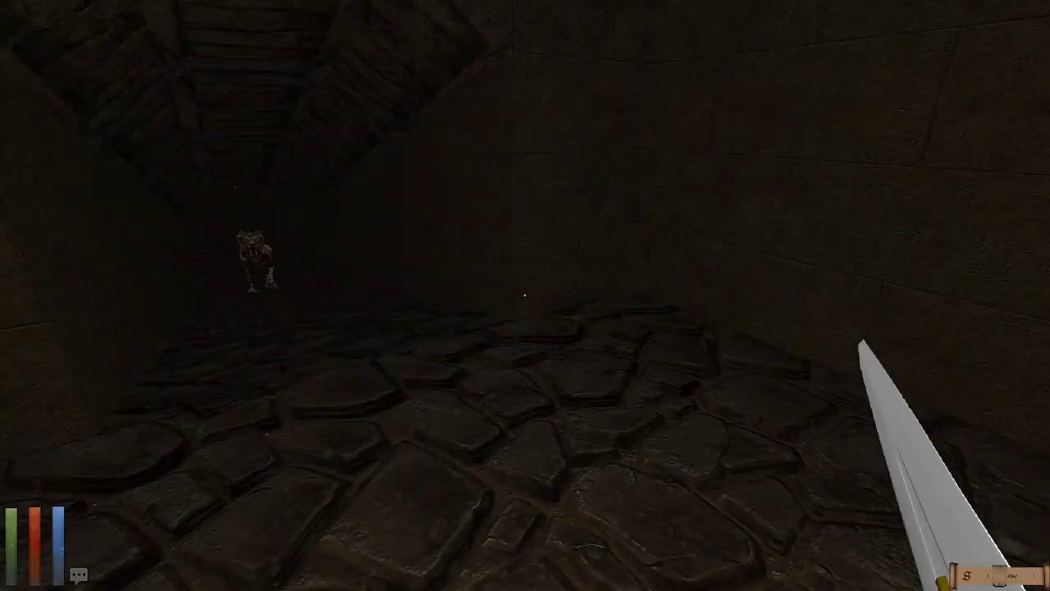
# Step: Strike the charging sabertooth tiger repeatedly with the sword
pyautogui.click(525, 296)
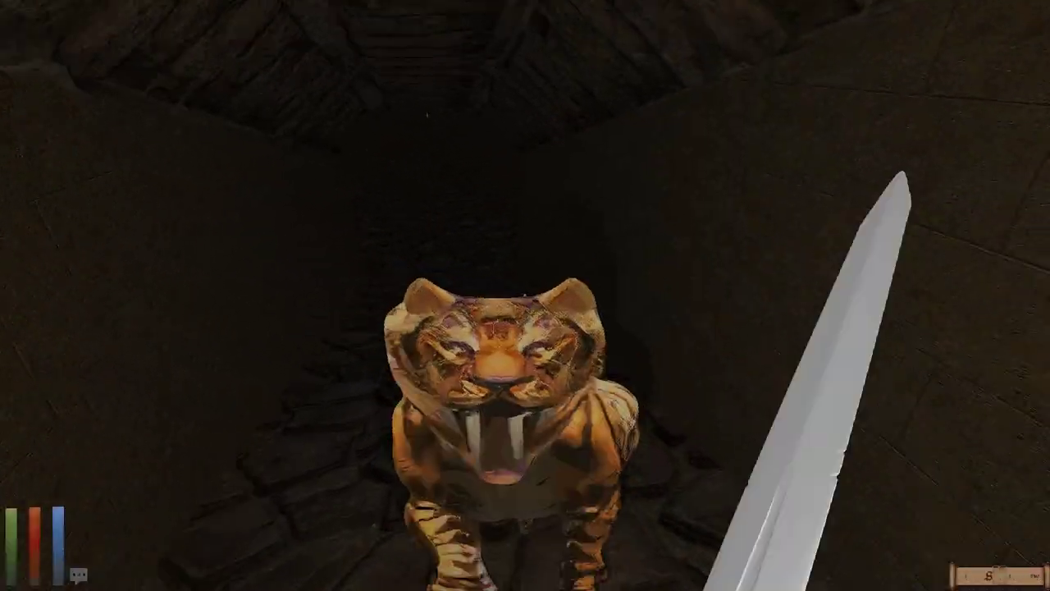
pyautogui.click(525, 295)
pyautogui.click(525, 295)
pyautogui.click(525, 295)
pyautogui.click(525, 295)
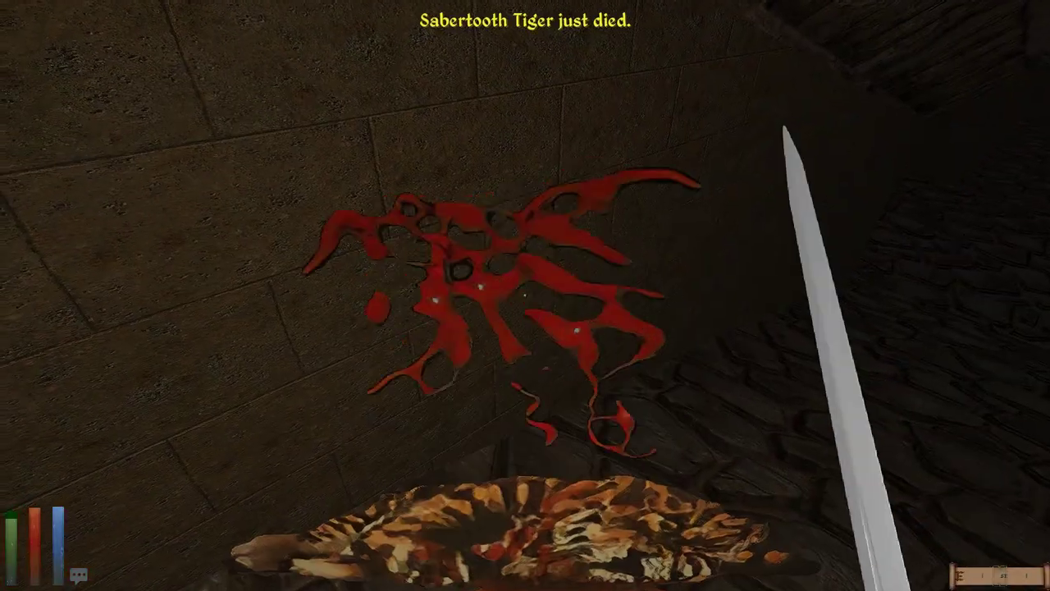
pyautogui.press('w')
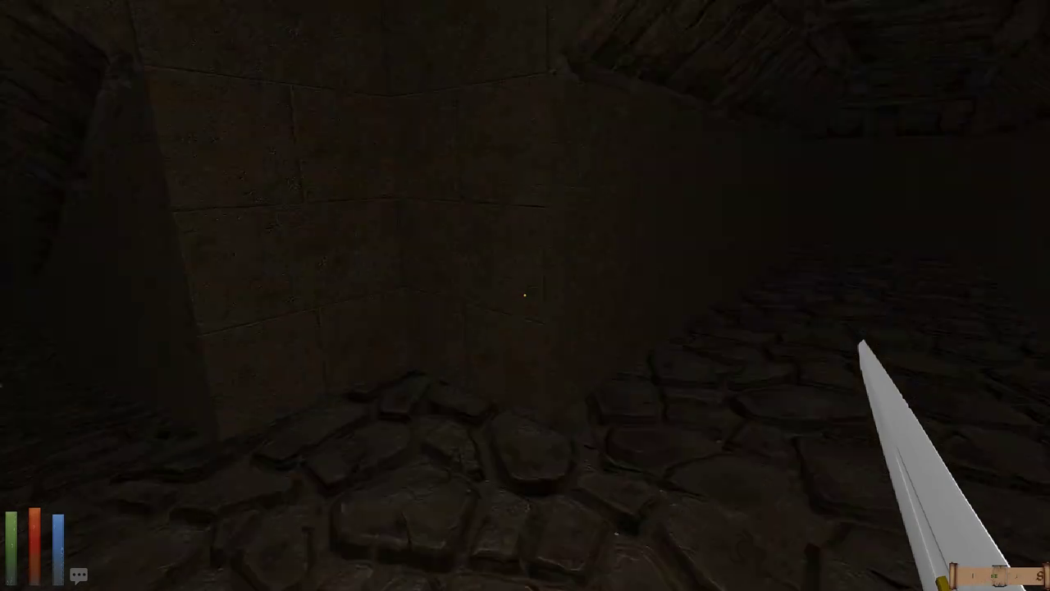
# Step: Alternate spells and sword strikes against the bloodied tiger
pyautogui.press('w')
pyautogui.click(525, 296)
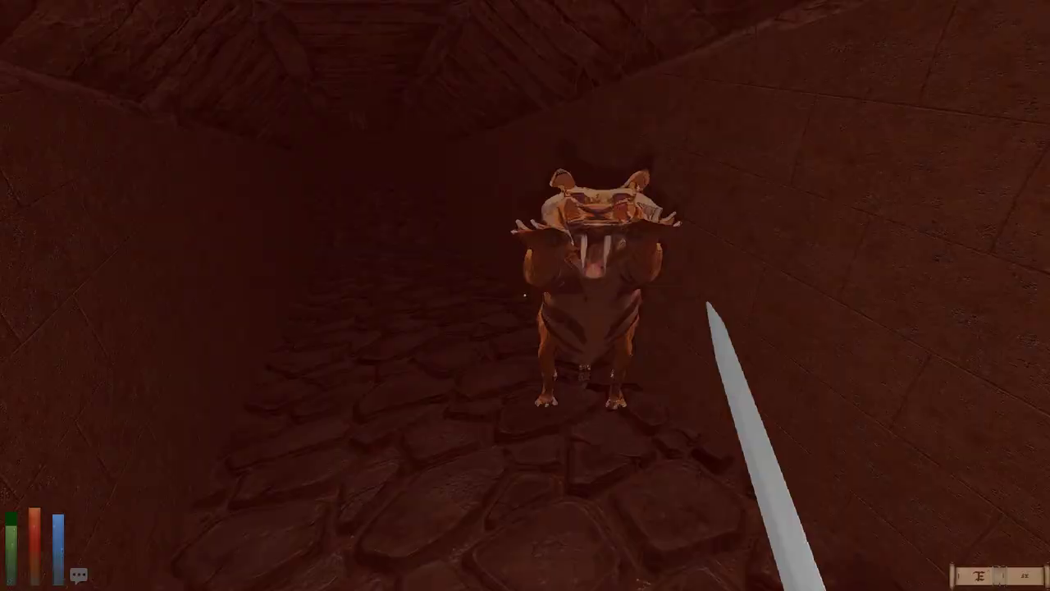
pyautogui.press('BackSpace')
pyautogui.press('z')
pyautogui.click(525, 295)
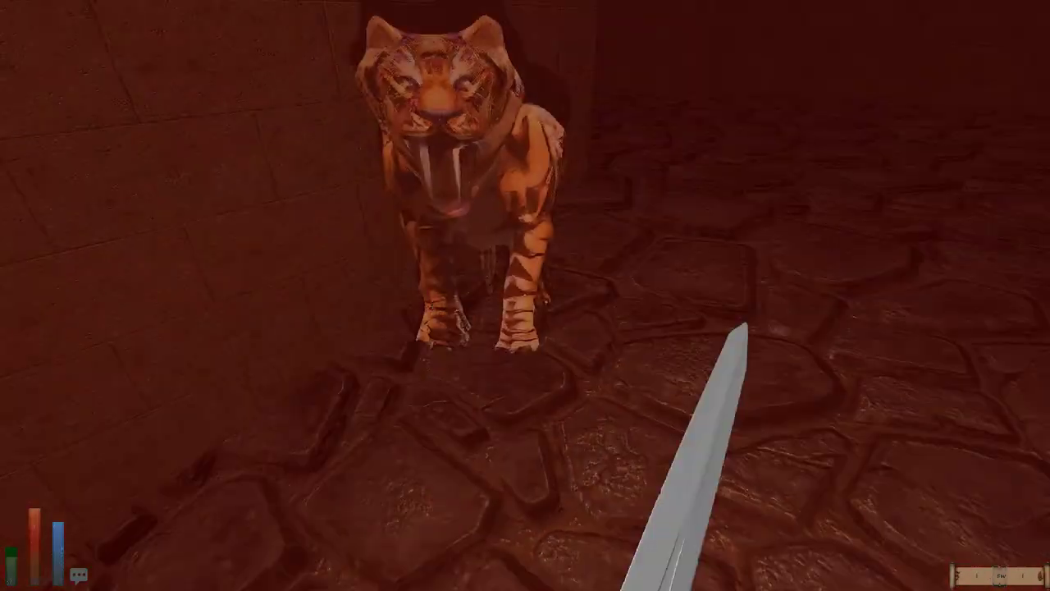
pyautogui.press('BackSpace')
pyautogui.click(525, 296)
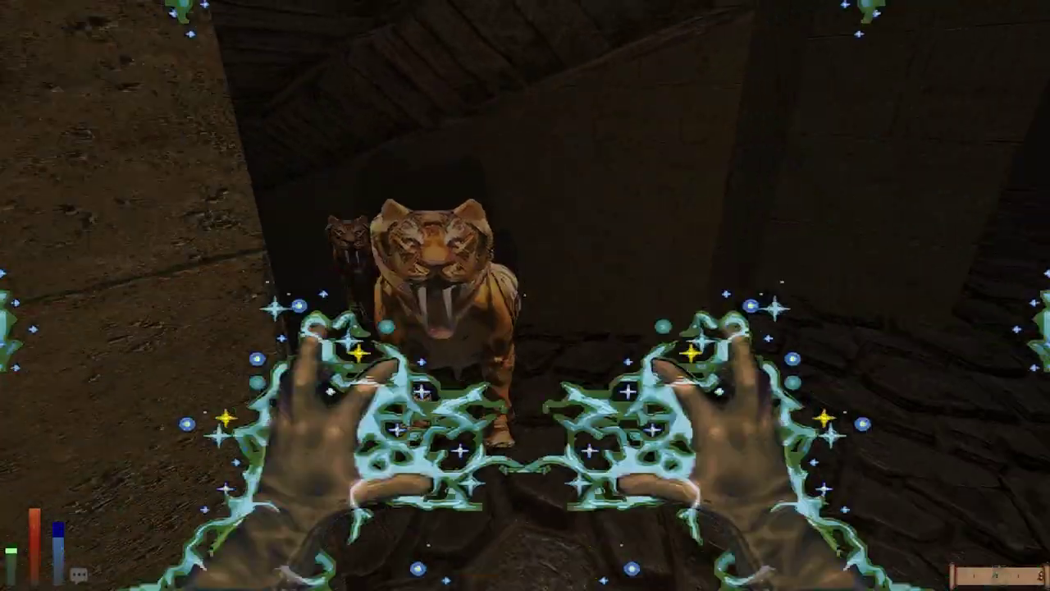
pyautogui.press('z')
pyautogui.click(526, 296)
# Step: Save the game under a new name mid-fight, then resume combat
pyautogui.press('Escape')
pyautogui.click(386, 153)
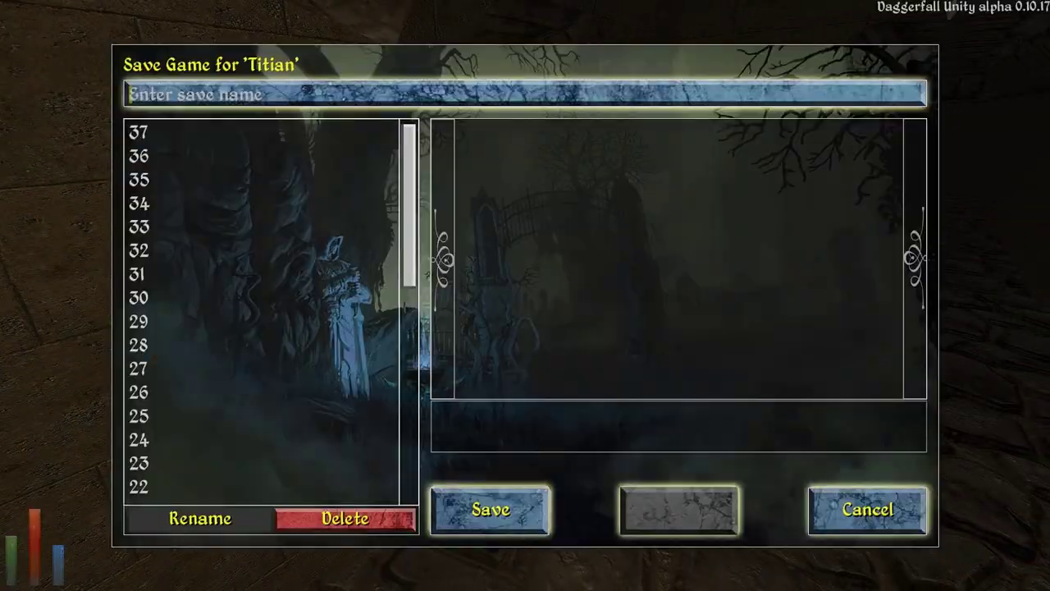
pyautogui.write('A')
pyautogui.press('Return')
pyautogui.press('BackSpace')
# Step: Kill both sabertooth tigers and search their bodies, finding no treasure
pyautogui.moveTo(525, 296); pyautogui.dragTo(411, 295)
pyautogui.moveTo(525, 296); pyautogui.dragTo(640, 295)
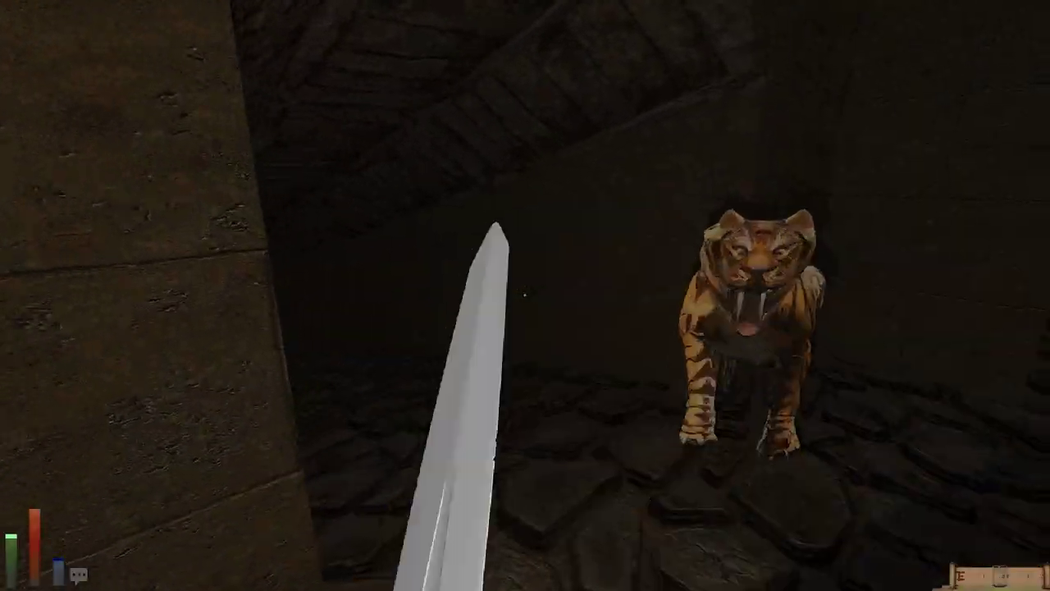
pyautogui.moveTo(525, 296); pyautogui.dragTo(410, 295)
pyautogui.moveTo(525, 296); pyautogui.dragTo(640, 295)
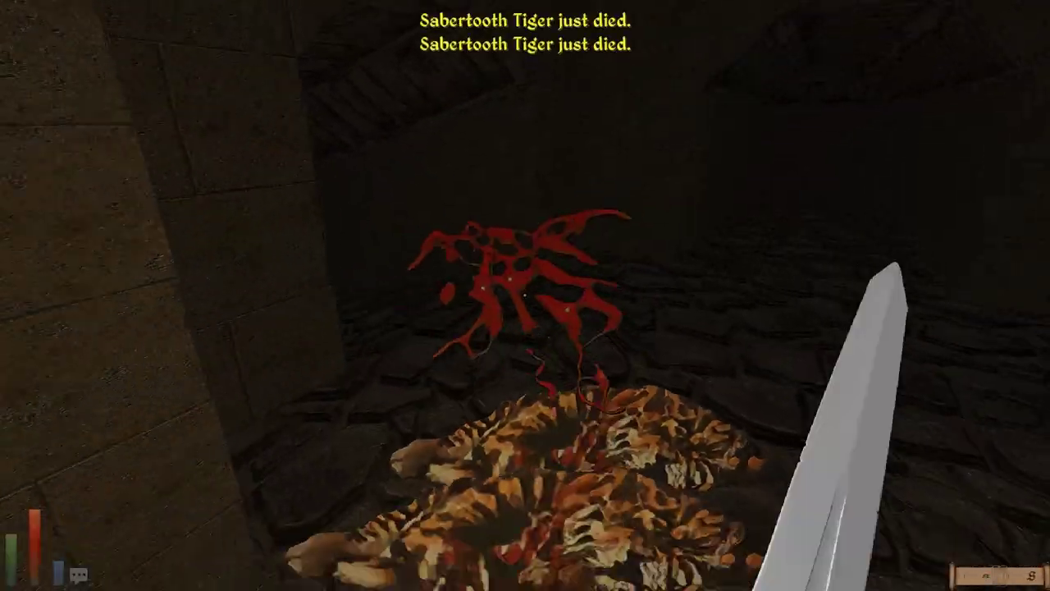
pyautogui.click(525, 246)
# Step: Cast a spell, return to the sword, and rest until recovered
pyautogui.moveTo(525, 295); pyautogui.dragTo(525, 164)
pyautogui.press('q')
pyautogui.click(525, 295)
pyautogui.press('q')
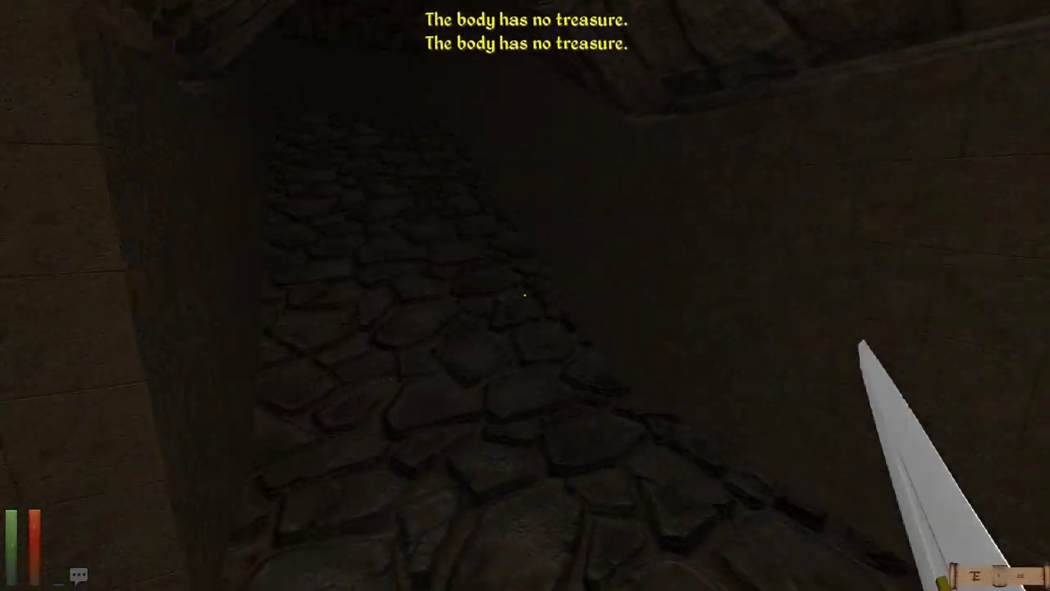
pyautogui.press('r')
pyautogui.press('h')
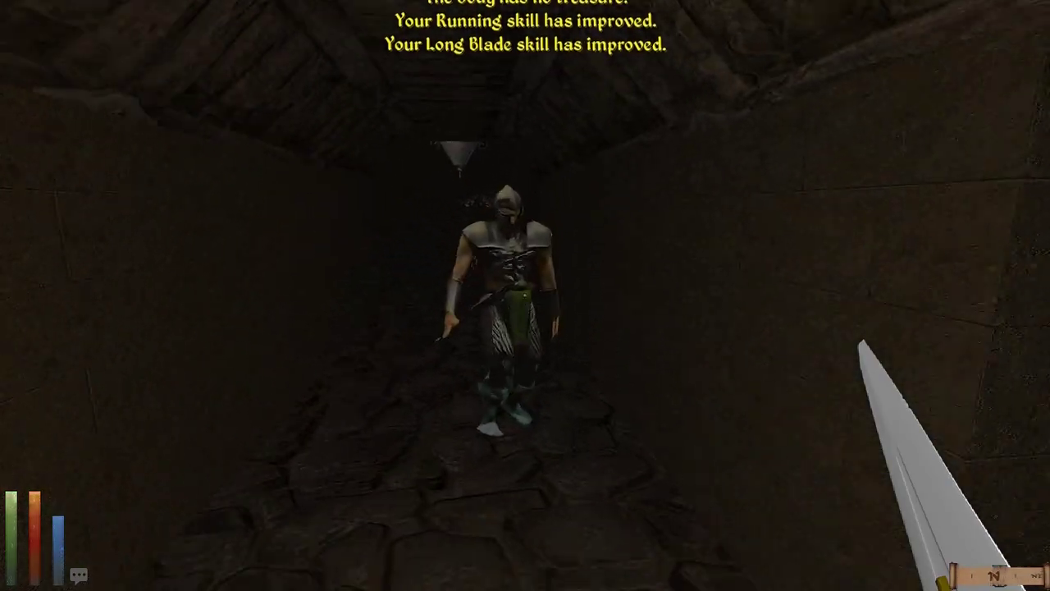
# Step: Strike the approaching enemy, then save the game
pyautogui.moveTo(739, 295); pyautogui.dragTo(329, 296)
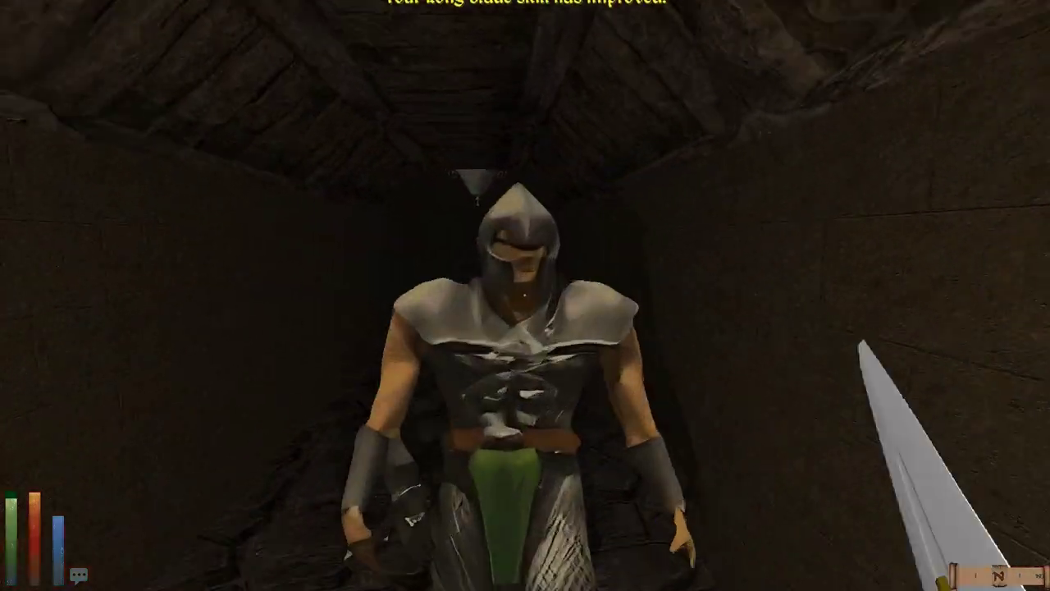
pyautogui.press('Escape')
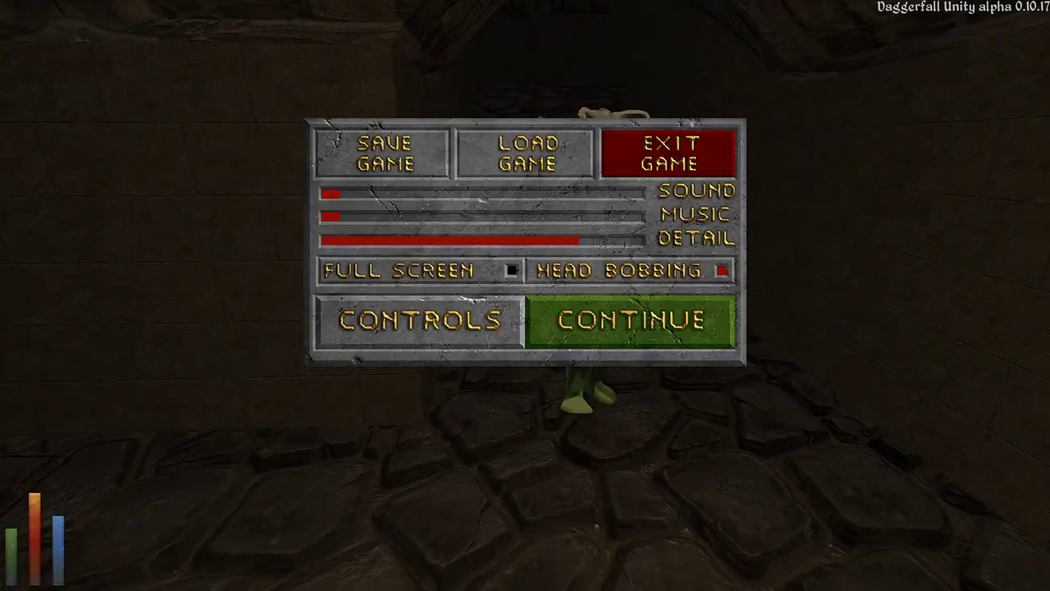
pyautogui.click(353, 152)
pyautogui.write('39')
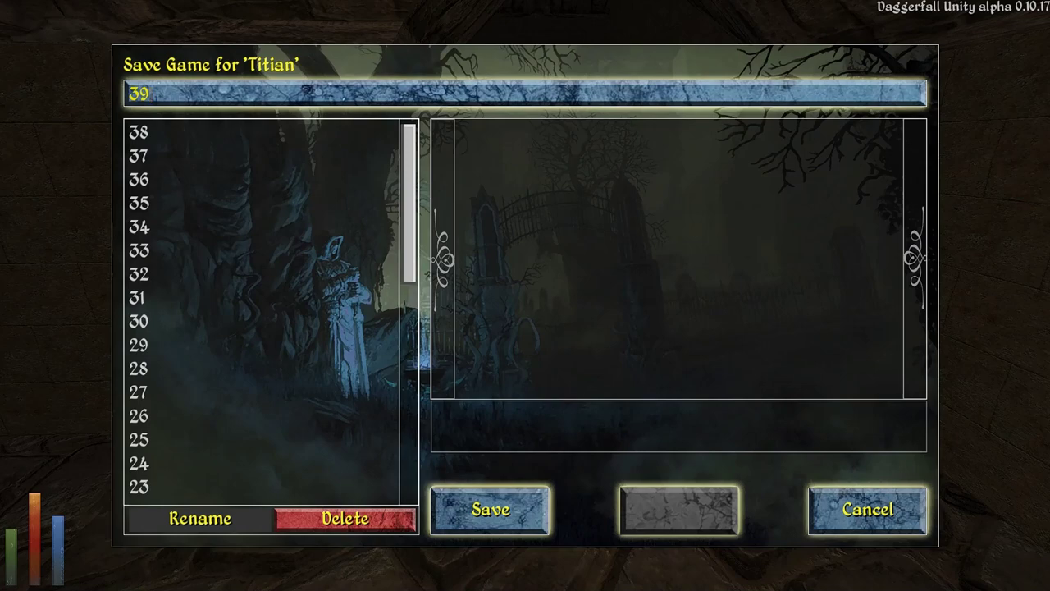
pyautogui.press('Return')
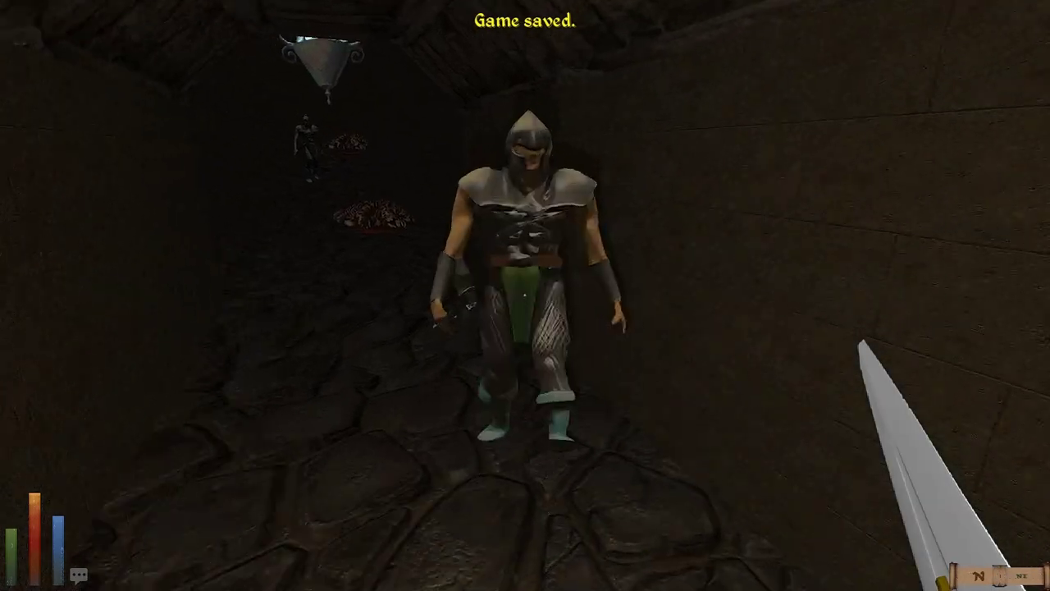
# Step: Close in on the mage, kill the rat, and bring up the rest options
pyautogui.press('w')
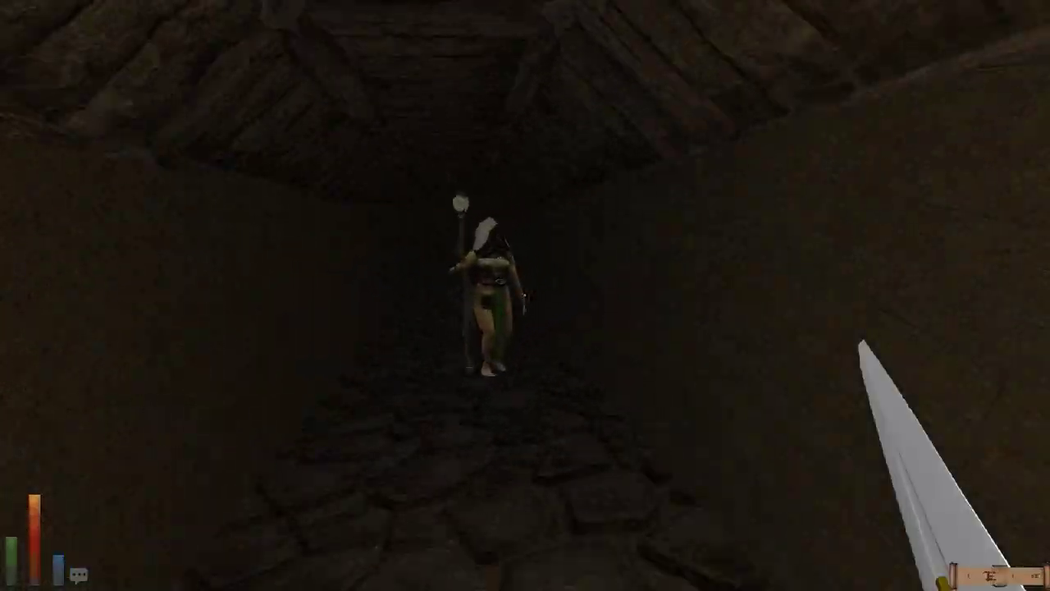
pyautogui.press('w')
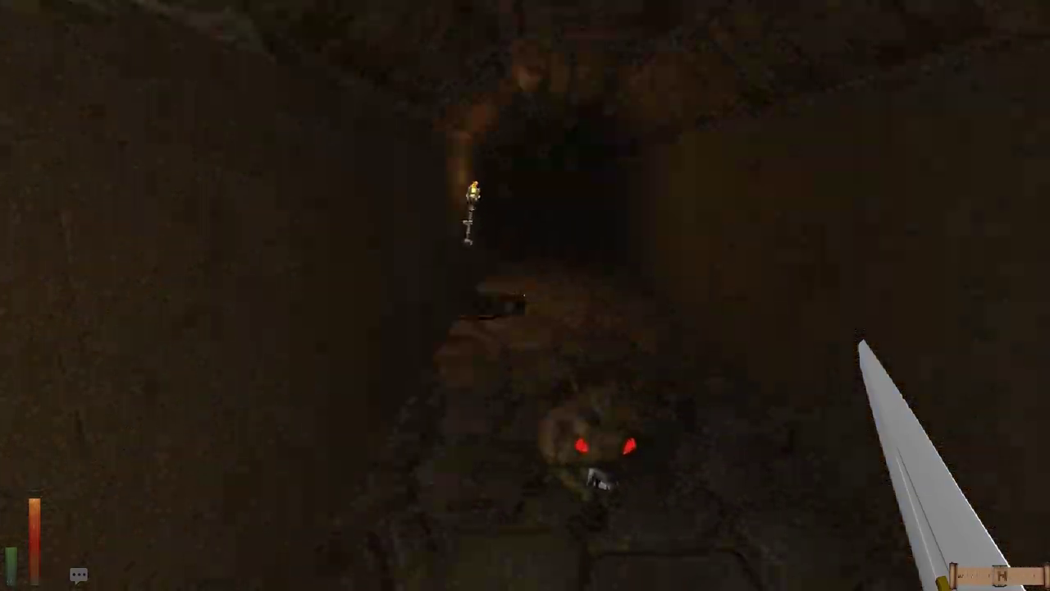
pyautogui.click(603, 447)
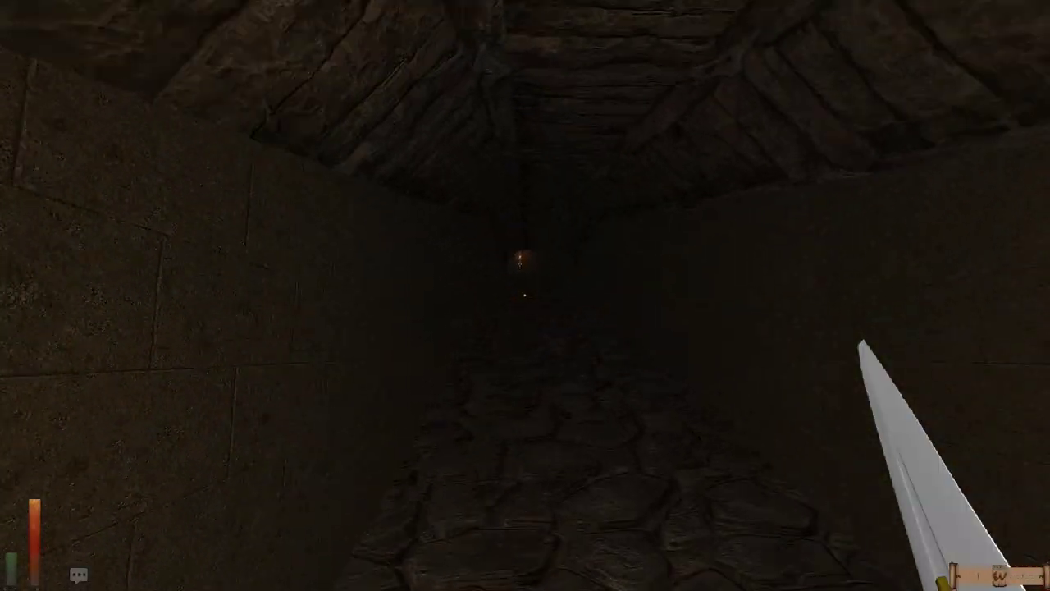
pyautogui.press('r')
# Step: Complete the rest and advance toward the two fighters
pyautogui.click(525, 218)
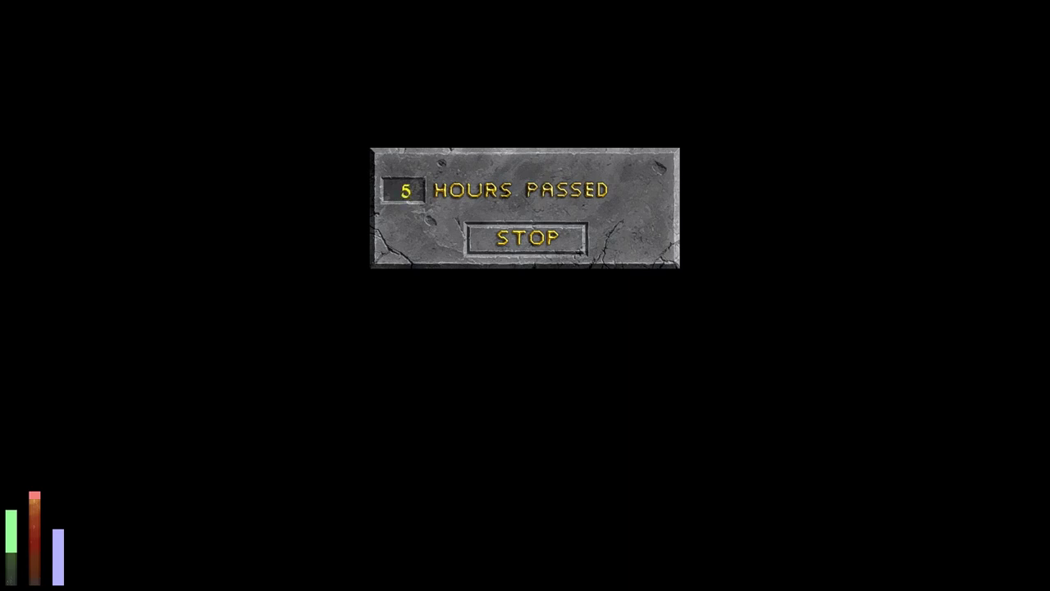
pyautogui.press('Return')
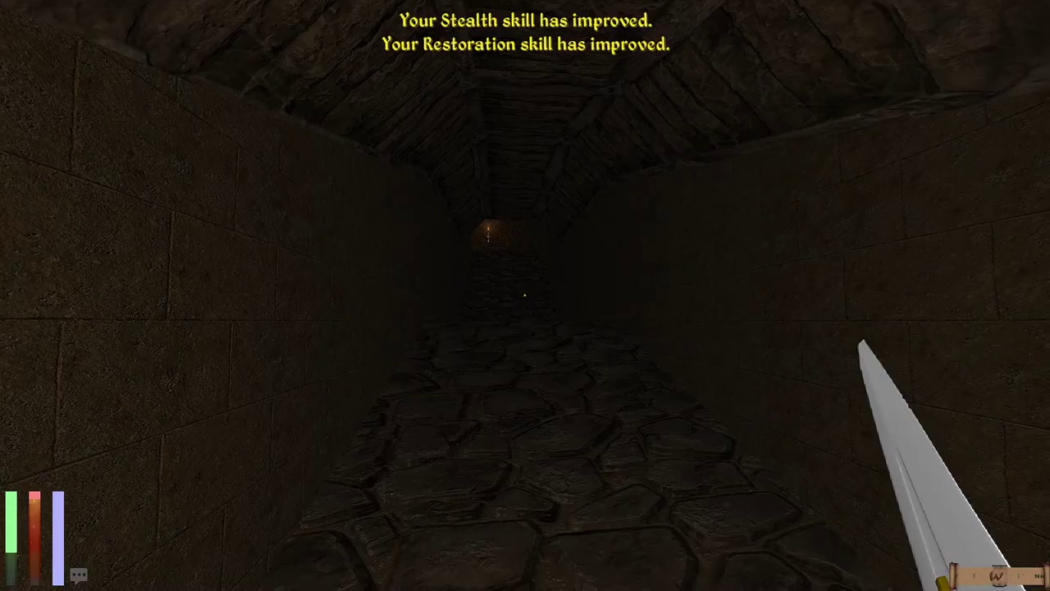
pyautogui.press('w')
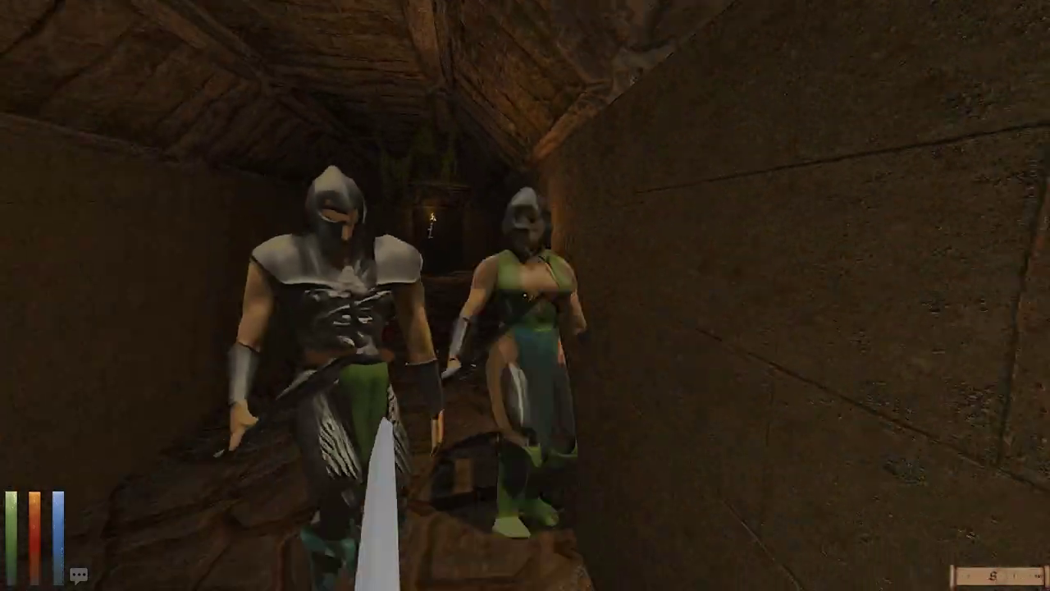
# Step: Kill the Knight and then the Ranger with sword swings
pyautogui.moveTo(739, 296); pyautogui.dragTo(329, 296)
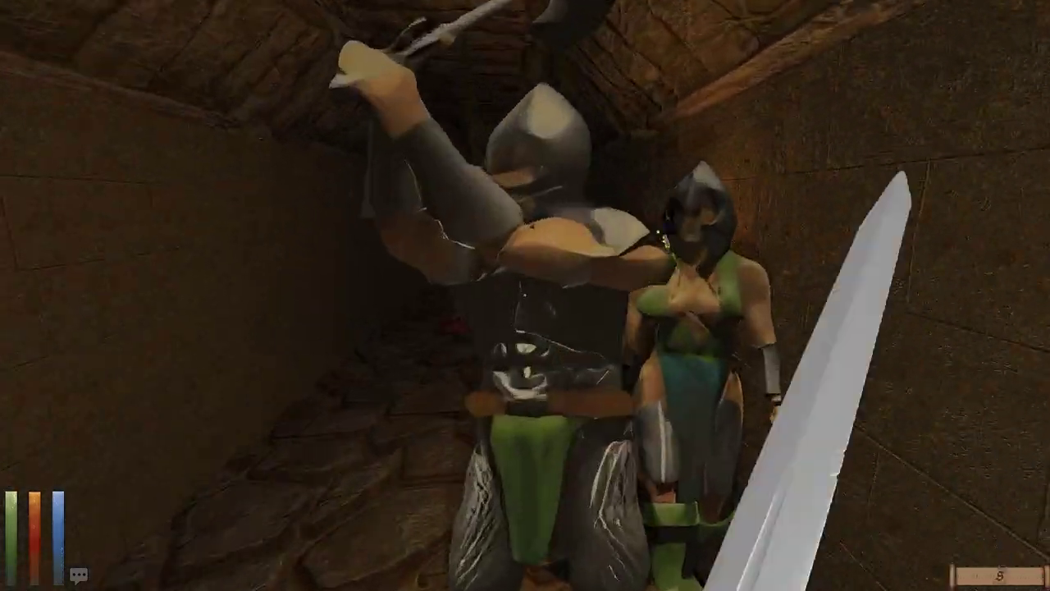
pyautogui.moveTo(739, 296); pyautogui.dragTo(329, 295)
pyautogui.moveTo(738, 328); pyautogui.dragTo(328, 328)
pyautogui.moveTo(739, 328); pyautogui.dragTo(328, 328)
pyautogui.moveTo(739, 328); pyautogui.dragTo(328, 328)
# Step: Take the leather armor from the Ranger's body, then loot the second corpse
pyautogui.click(525, 328)
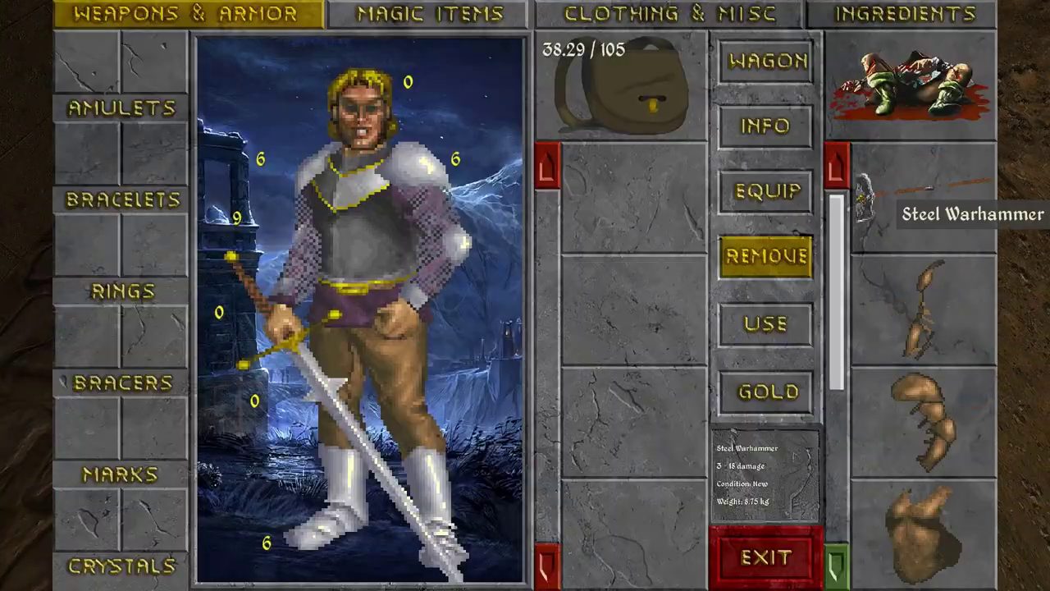
pyautogui.click(927, 201)
pyautogui.click(927, 201)
pyautogui.click(927, 201)
pyautogui.click(927, 201)
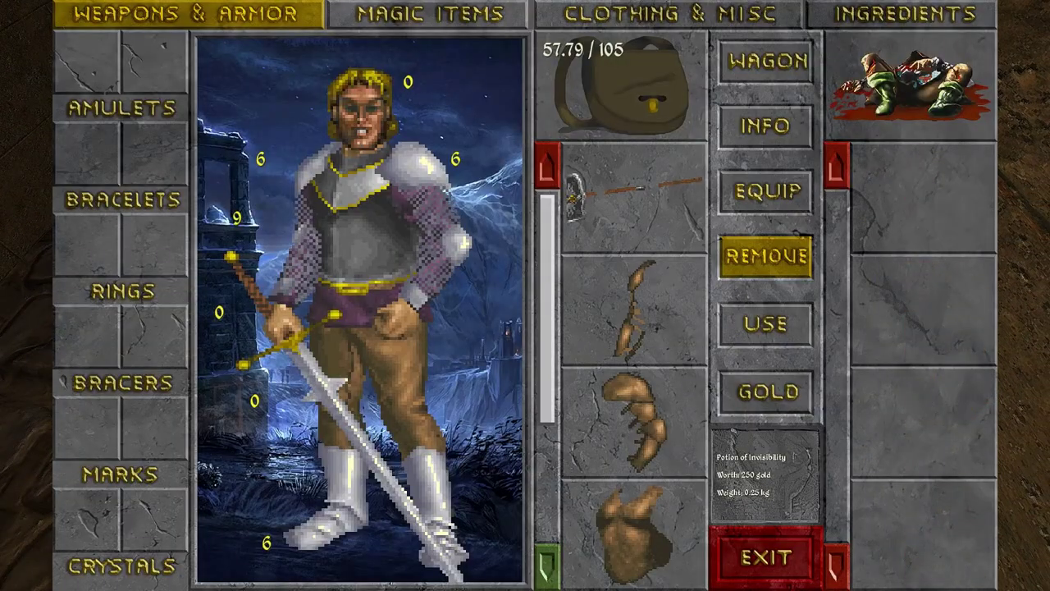
pyautogui.press('Escape')
pyautogui.click(526, 295)
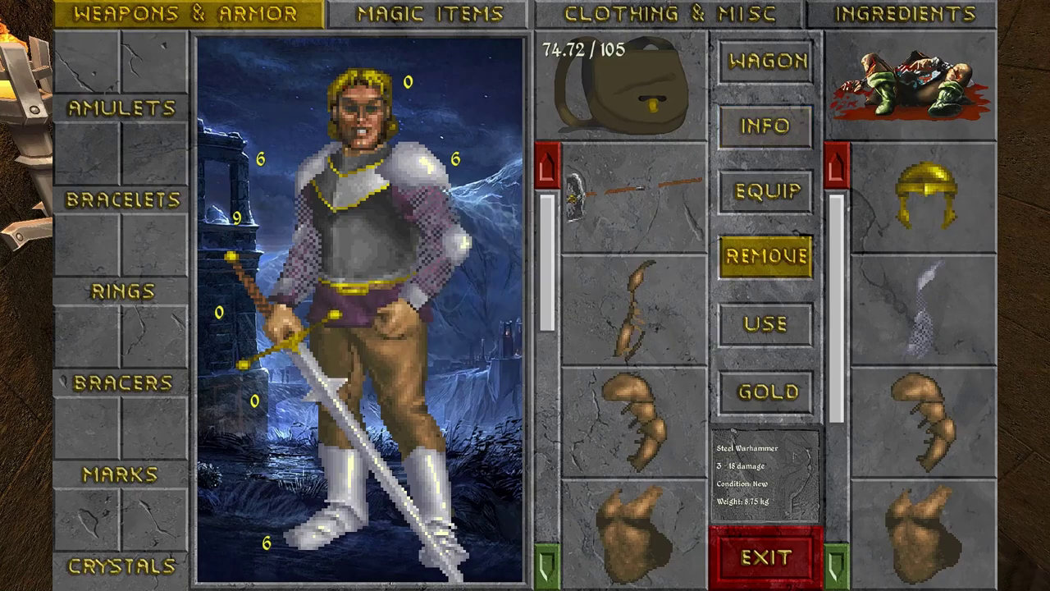
# Step: Close the loot, walk down the corridor, and attack the warriors with sword and spell
pyautogui.press('Escape')
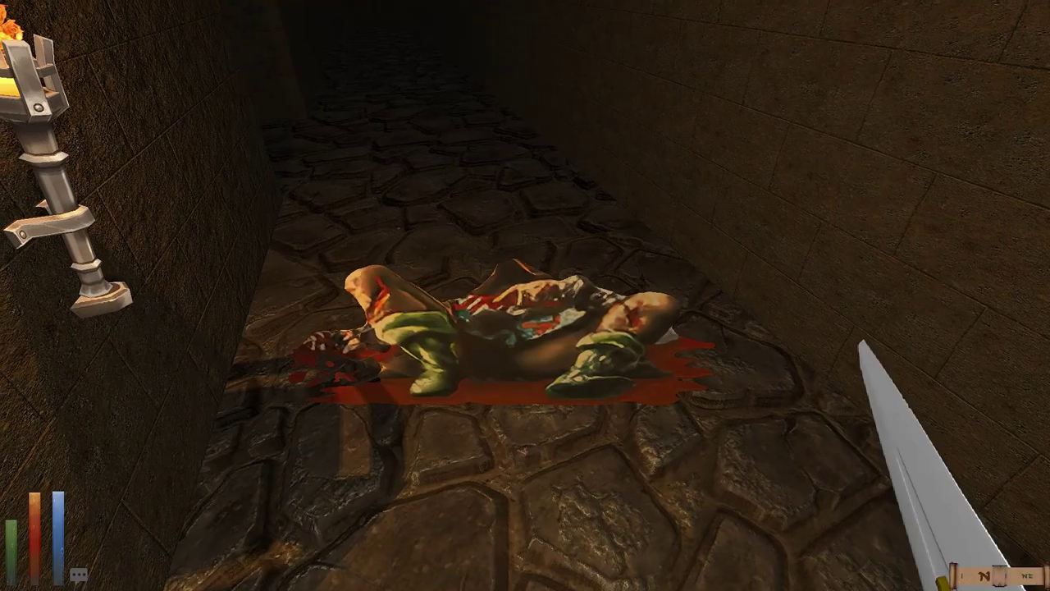
pyautogui.press('w')
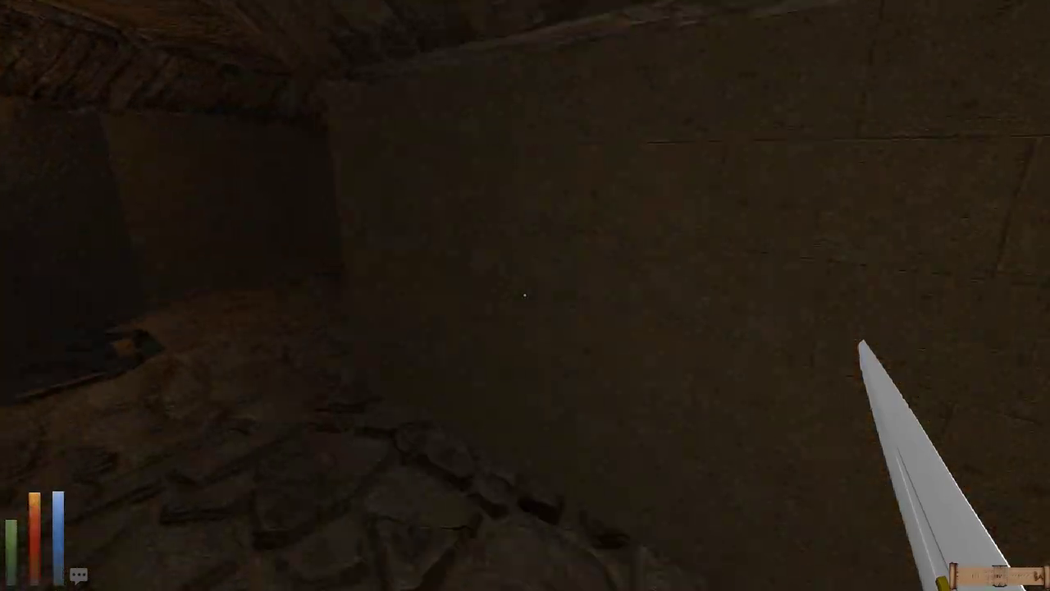
pyautogui.press('w')
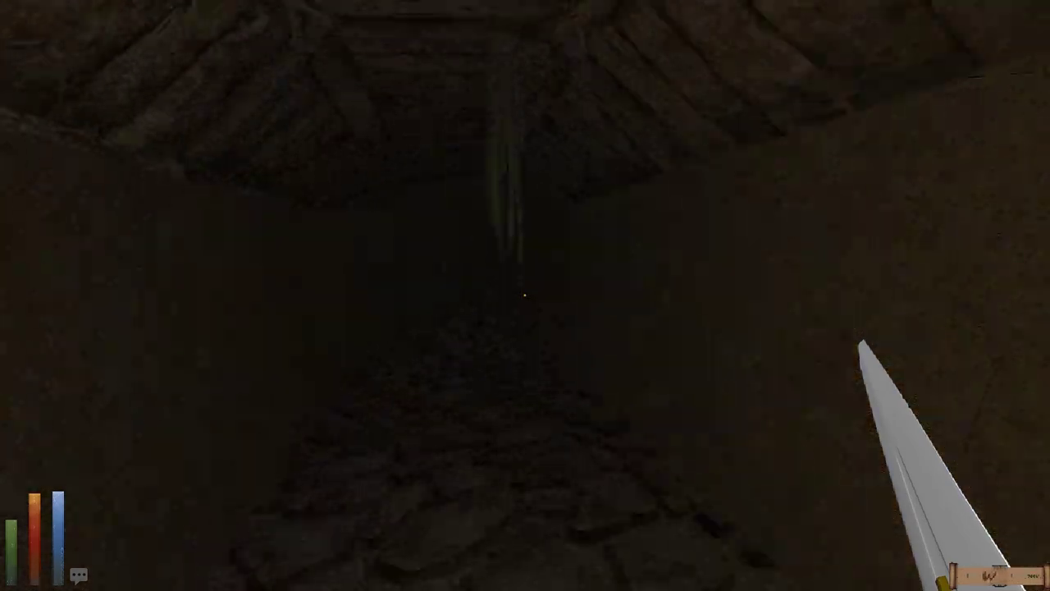
pyautogui.press('w')
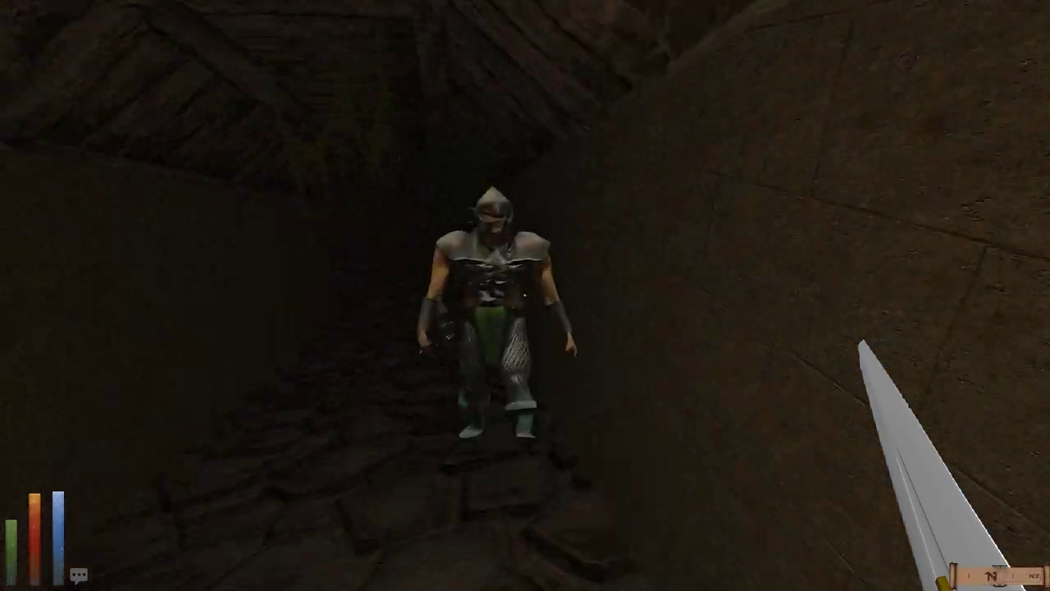
pyautogui.moveTo(525, 296); pyautogui.dragTo(410, 296)
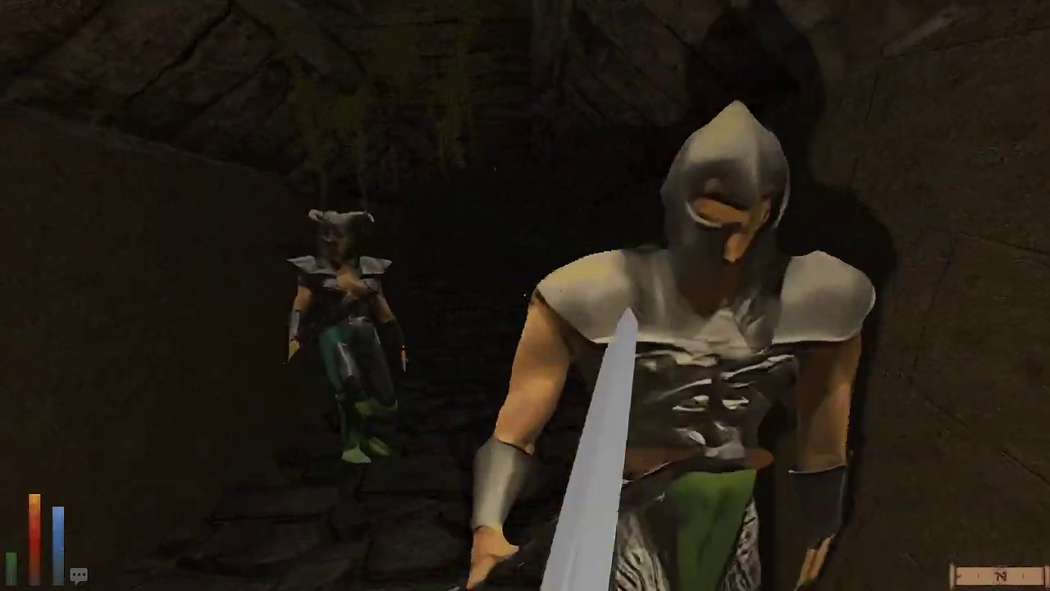
pyautogui.press('BackSpace')
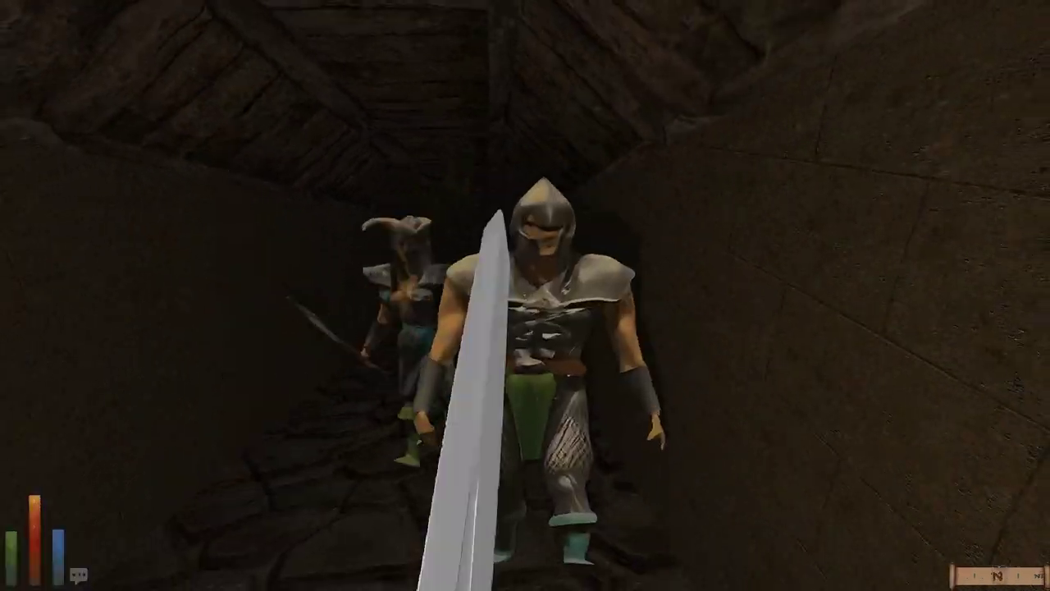
# Step: Save the game as 40 mid-fight and return to combat
pyautogui.press('Escape')
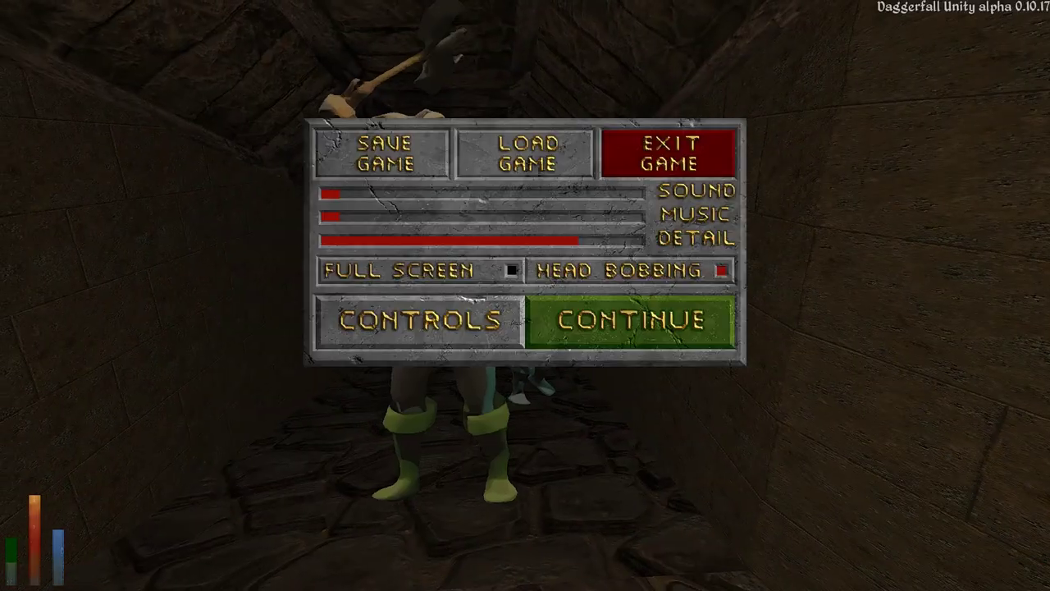
pyautogui.click(384, 152)
pyautogui.write('40')
pyautogui.press('Return')
pyautogui.press('BackSpace')
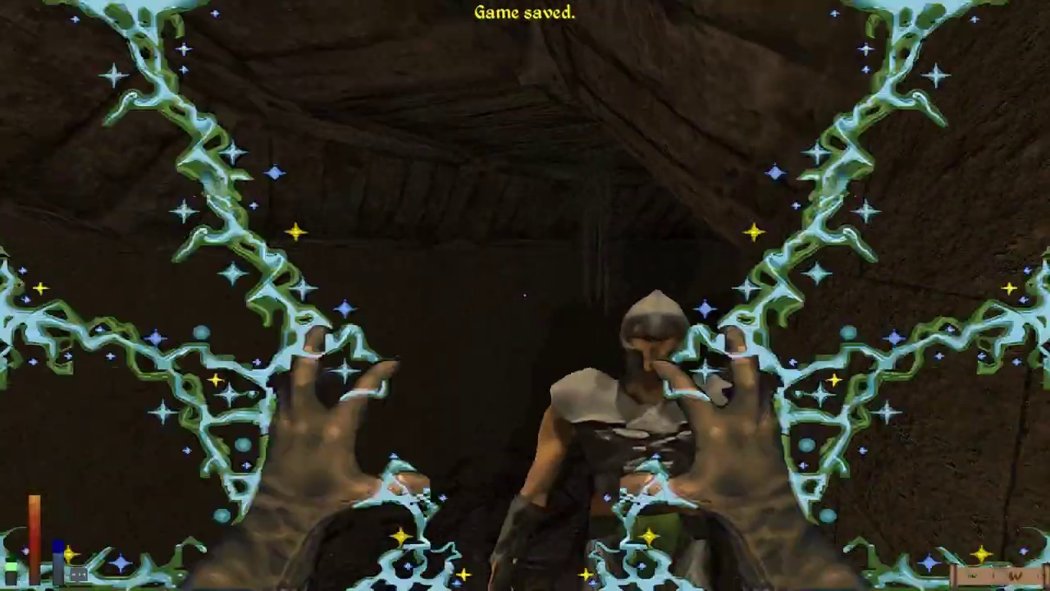
# Step: Battle the closing warriors with spells and sword, then pause to reach Load Game
pyautogui.press('BackSpace')
pyautogui.press('z')
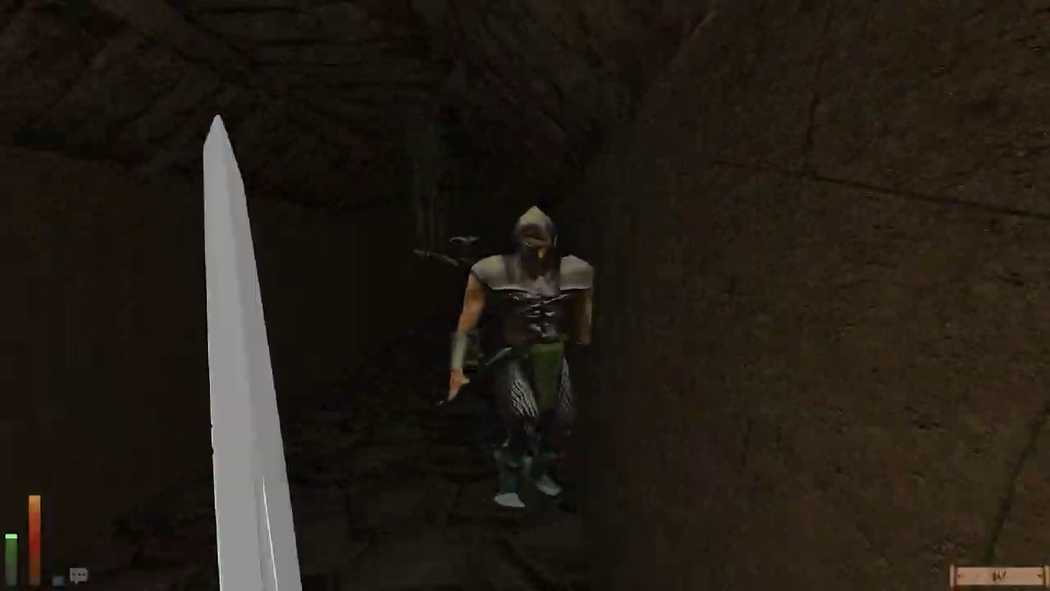
pyautogui.moveTo(246, 328); pyautogui.dragTo(820, 370)
pyautogui.press('BackSpace')
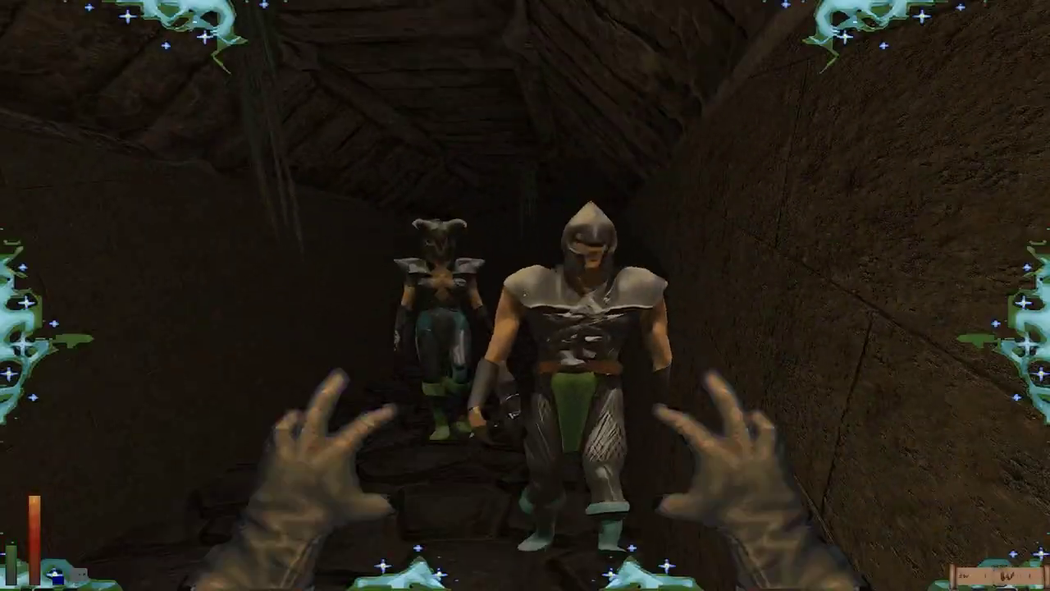
pyautogui.moveTo(739, 328); pyautogui.dragTo(246, 329)
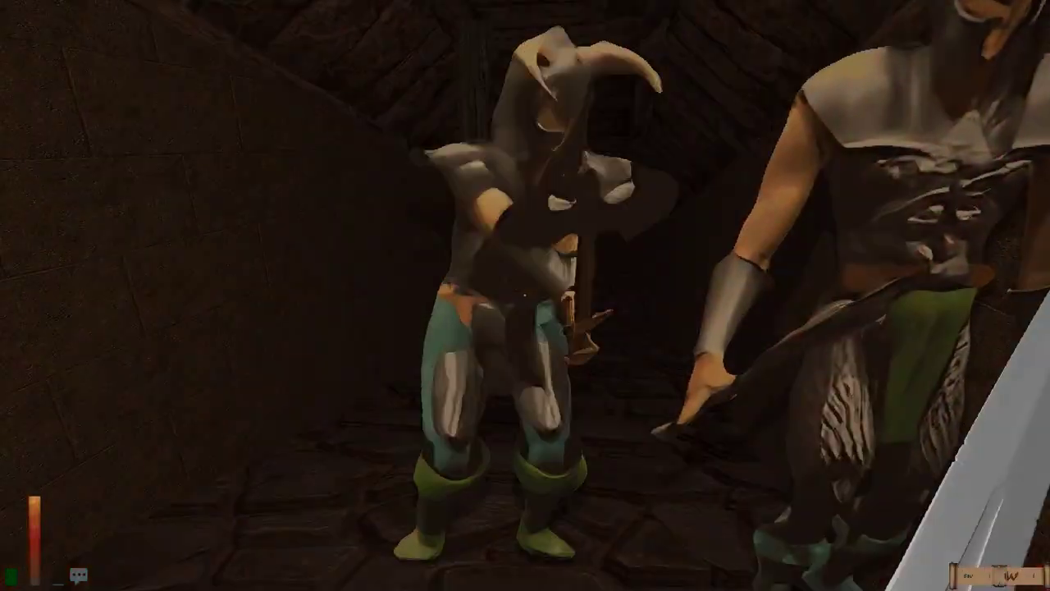
pyautogui.press('Escape')
# Step: Reload save 40 and fight the corridor warriors, healing with Weak Heal
pyautogui.click(526, 154)
pyautogui.doubleClick(145, 167)
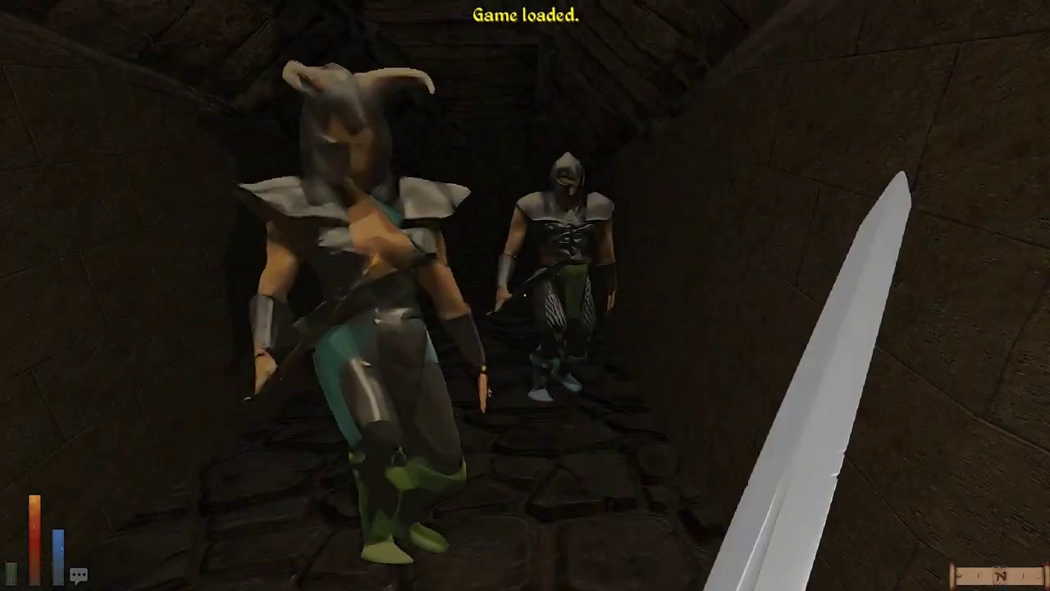
pyautogui.moveTo(525, 295)
pyautogui.mouseDown()
pyautogui.moveTo(657, 295)
pyautogui.moveTo(410, 295)
pyautogui.mouseUp()
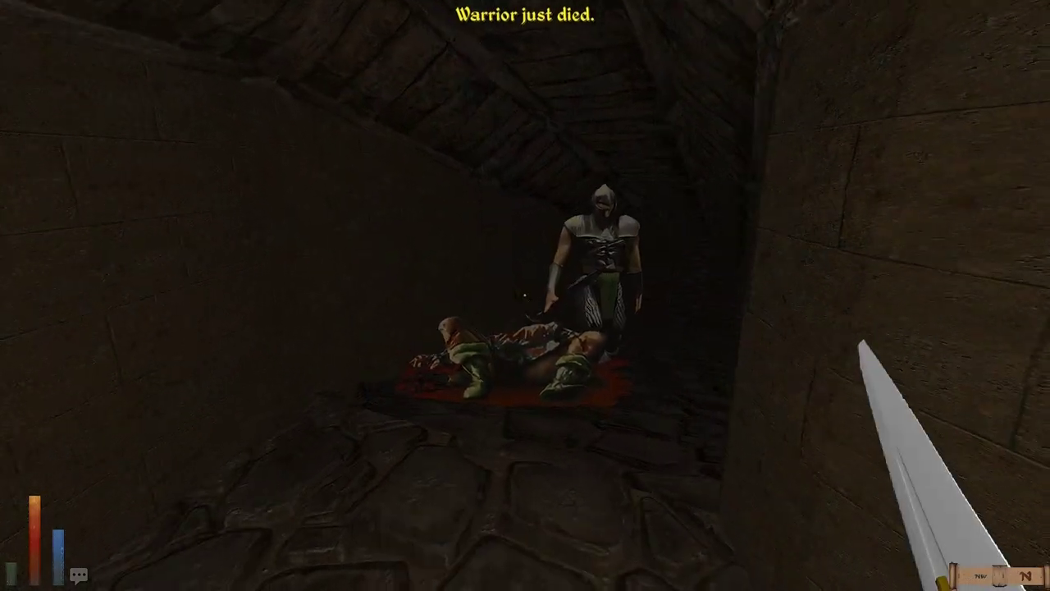
pyautogui.moveTo(525, 295); pyautogui.dragTo(558, 295)
pyautogui.press('BackSpace')
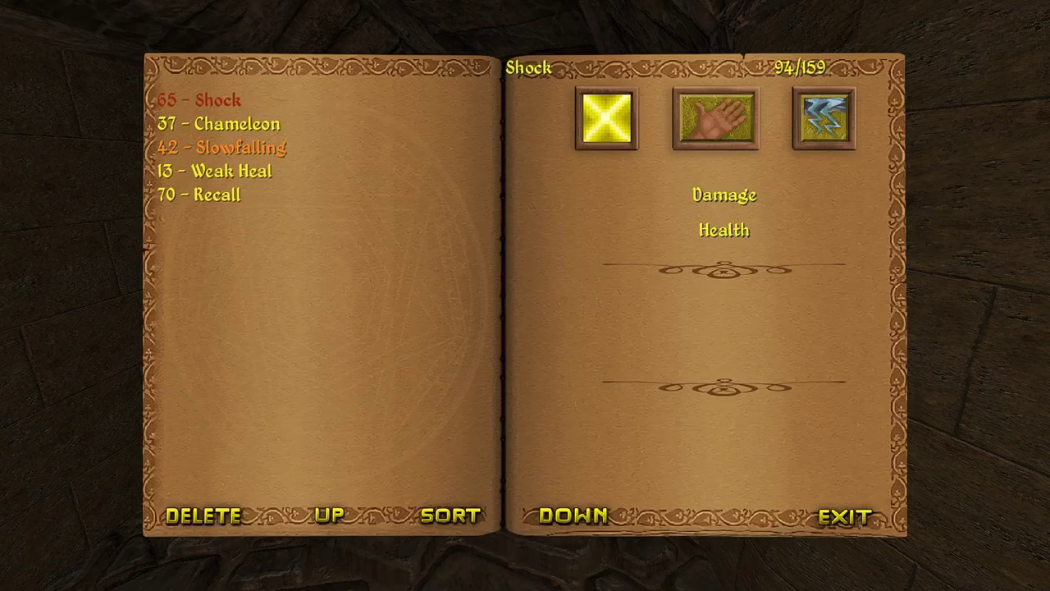
pyautogui.doubleClick(215, 171)
pyautogui.click(525, 296)
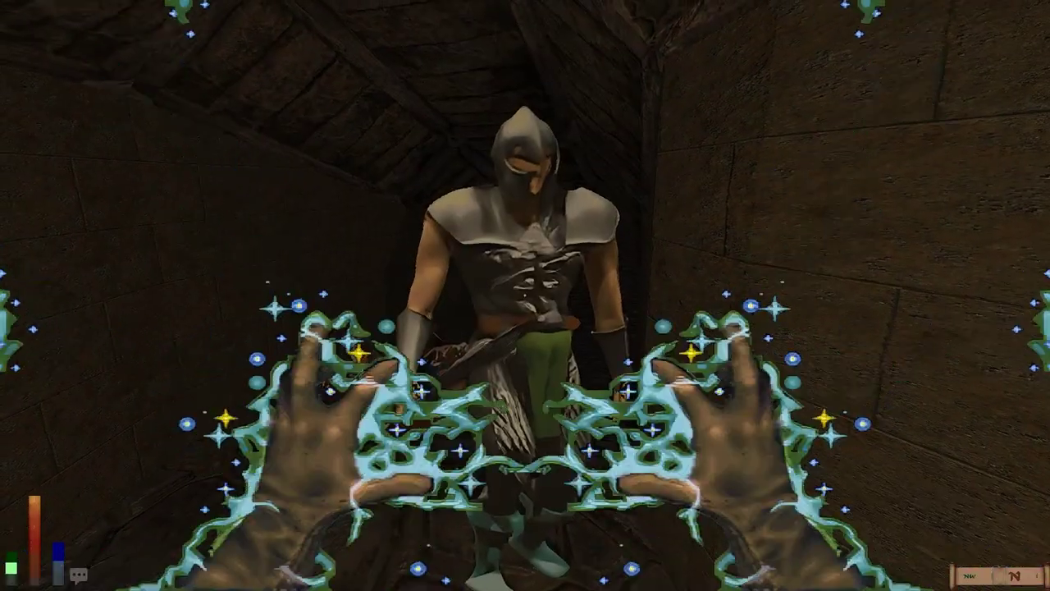
# Step: Save the game again as save 41 from the pause menu
pyautogui.press('Escape')
pyautogui.click(385, 153)
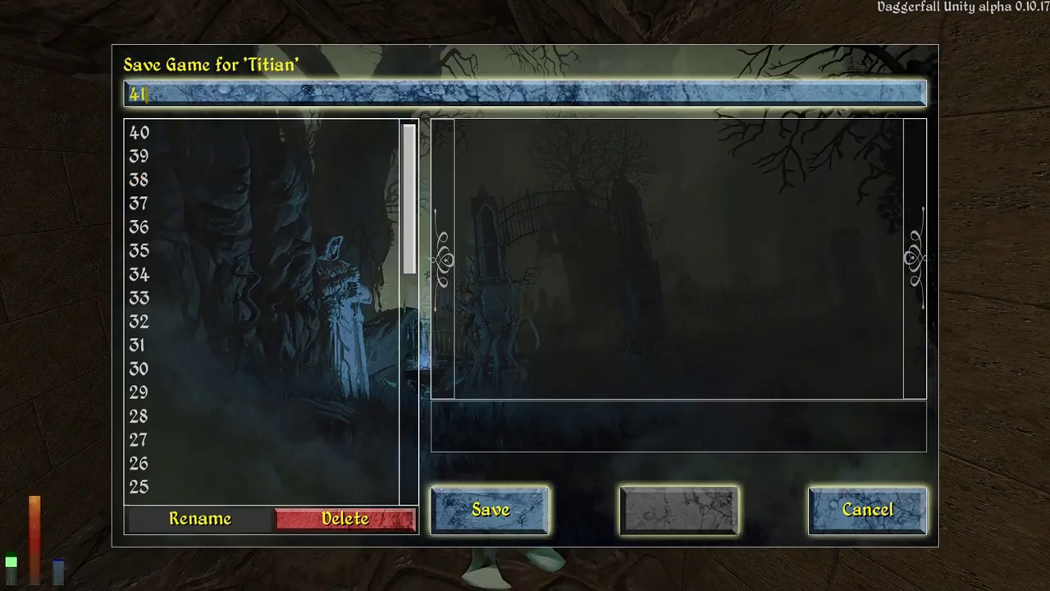
pyautogui.press('Return')
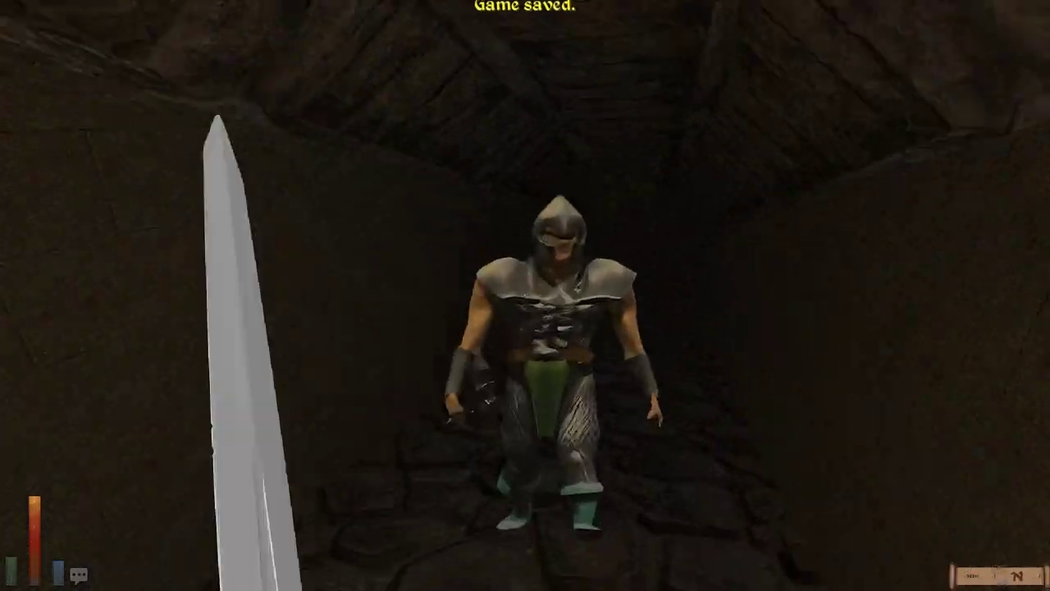
pyautogui.press('F9')
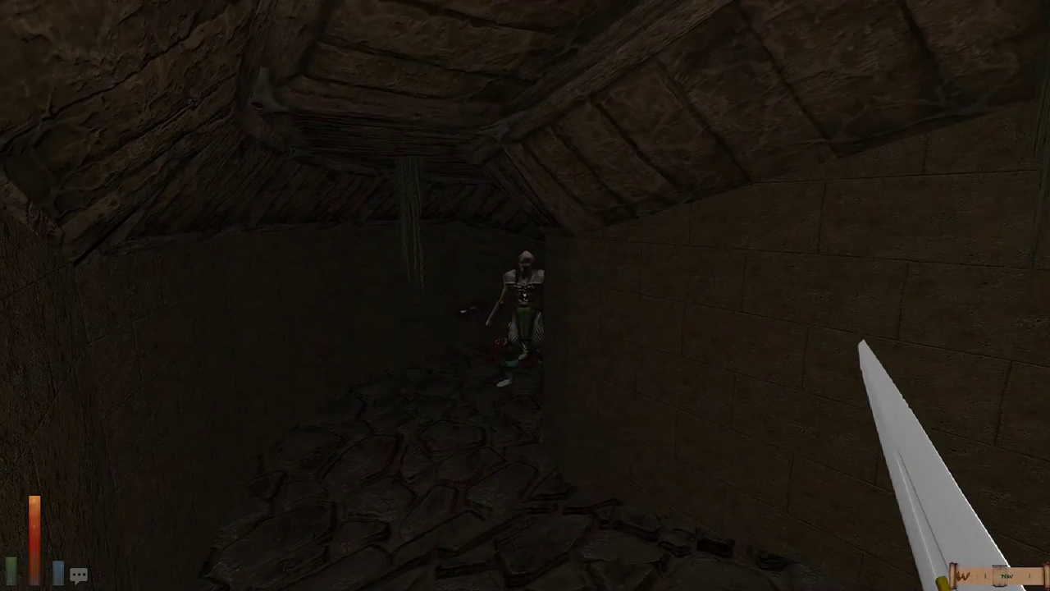
# Step: Kill the barbarian with Shock and sword blows, then open its belongings
pyautogui.press('BackSpace')
pyautogui.press('Return')
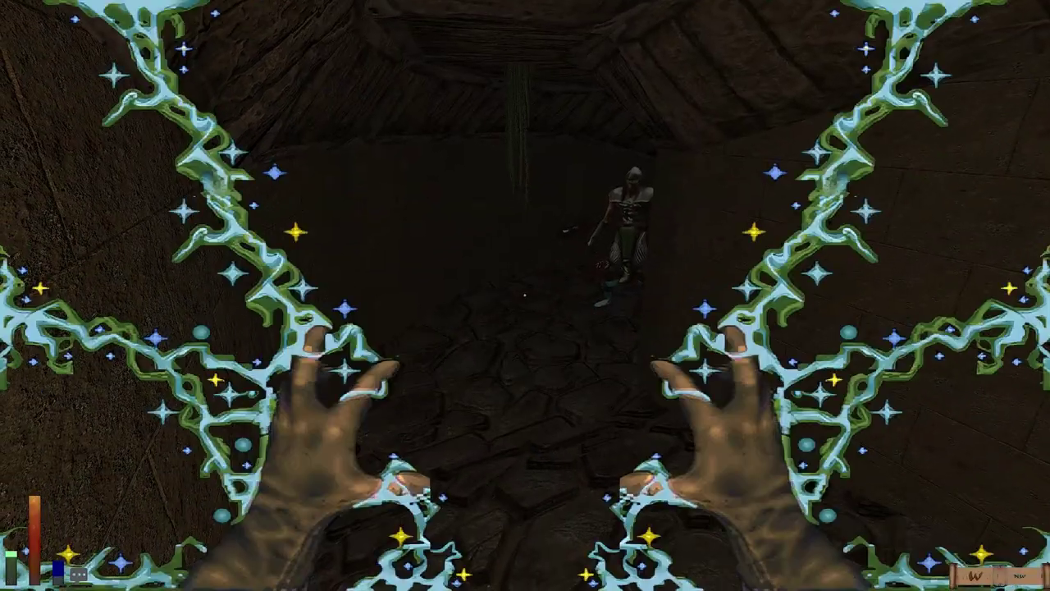
pyautogui.press('q')
pyautogui.press('q')
pyautogui.moveTo(738, 295); pyautogui.dragTo(328, 296)
pyautogui.moveTo(739, 295); pyautogui.dragTo(328, 296)
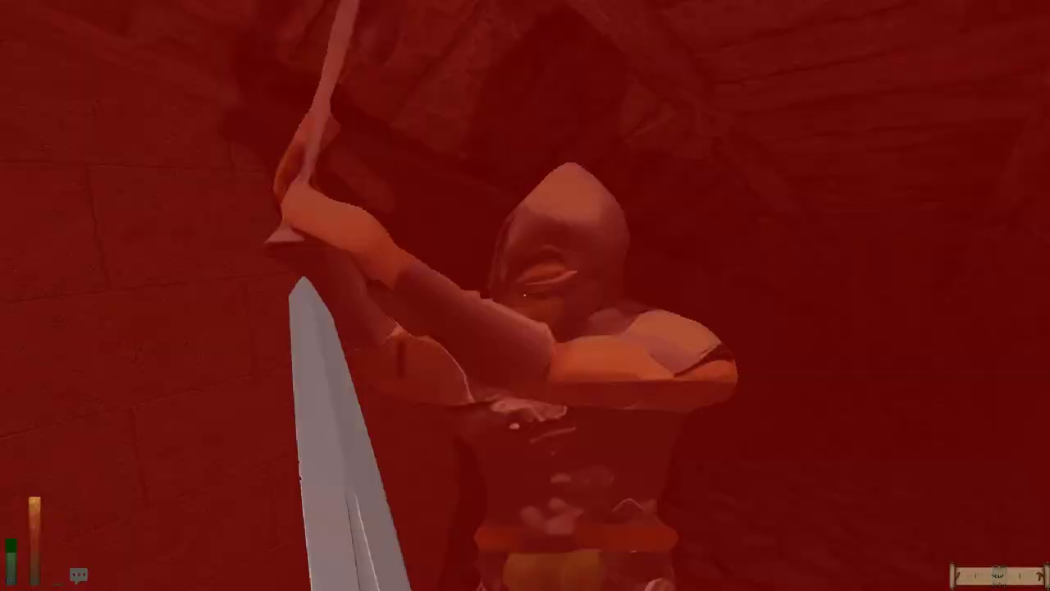
pyautogui.moveTo(738, 295); pyautogui.dragTo(328, 296)
pyautogui.press('F6')
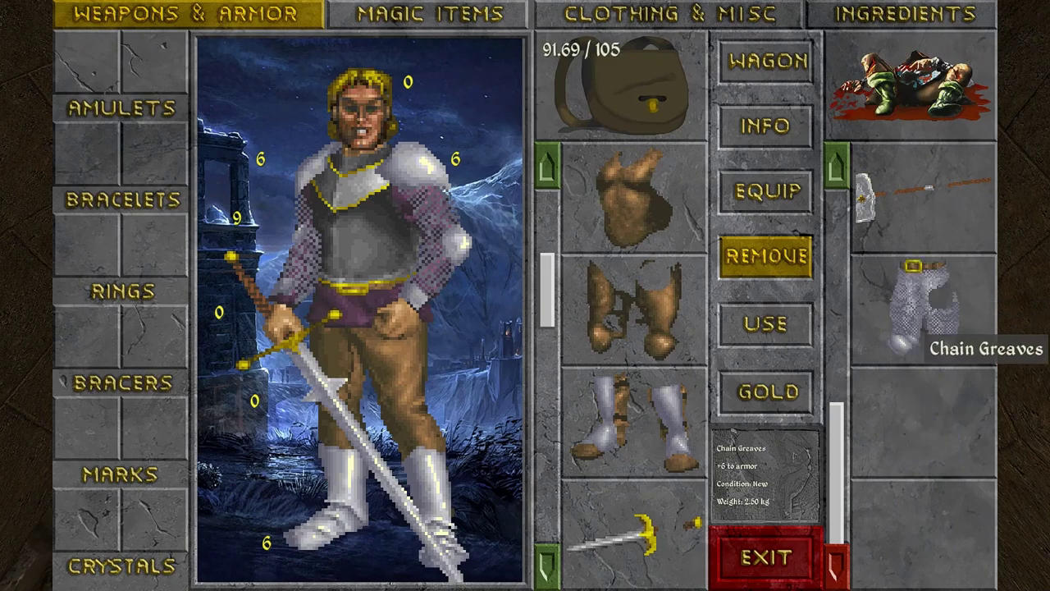
# Step: Search the second corpse, taking its gold and the Steel Katana
pyautogui.press('Escape')
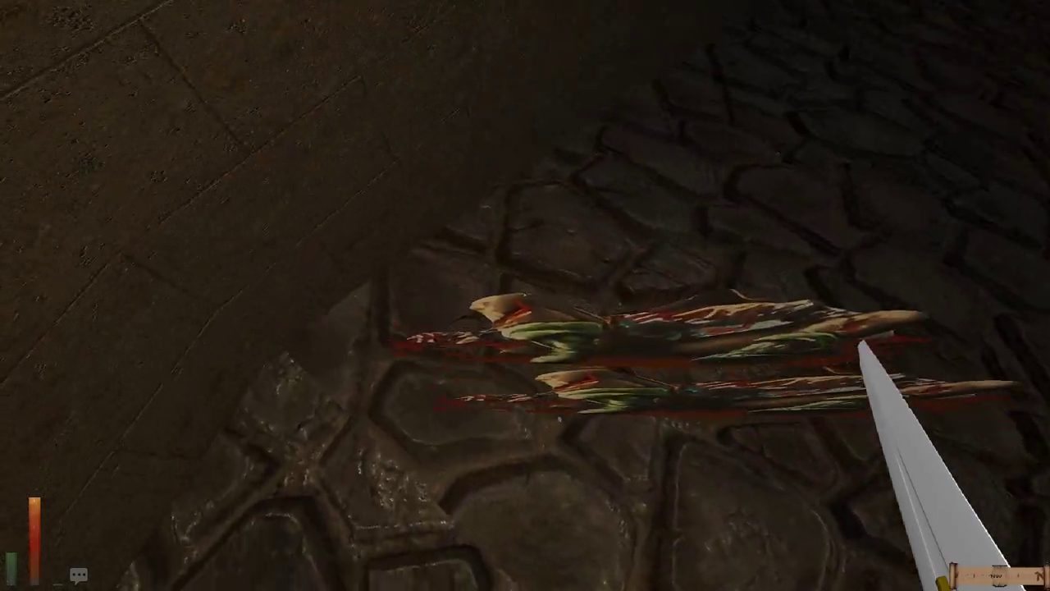
pyautogui.click(525, 295)
pyautogui.click(927, 188)
pyautogui.click(927, 304)
pyautogui.scroll(-3, 927, 369)
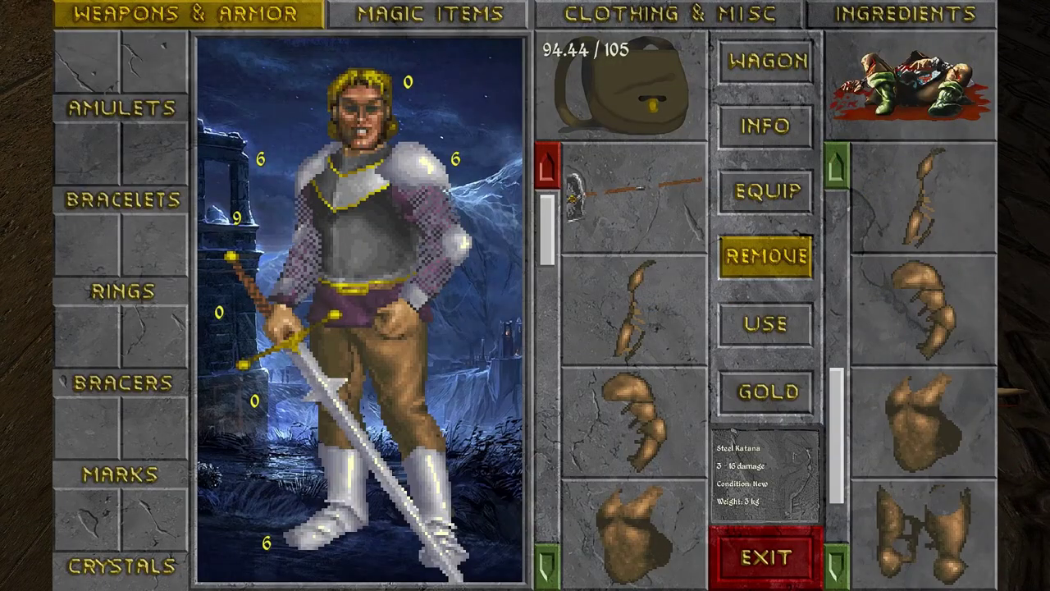
# Step: Walk down the corridor into the wider room and glance at the automap
pyautogui.press('Escape')
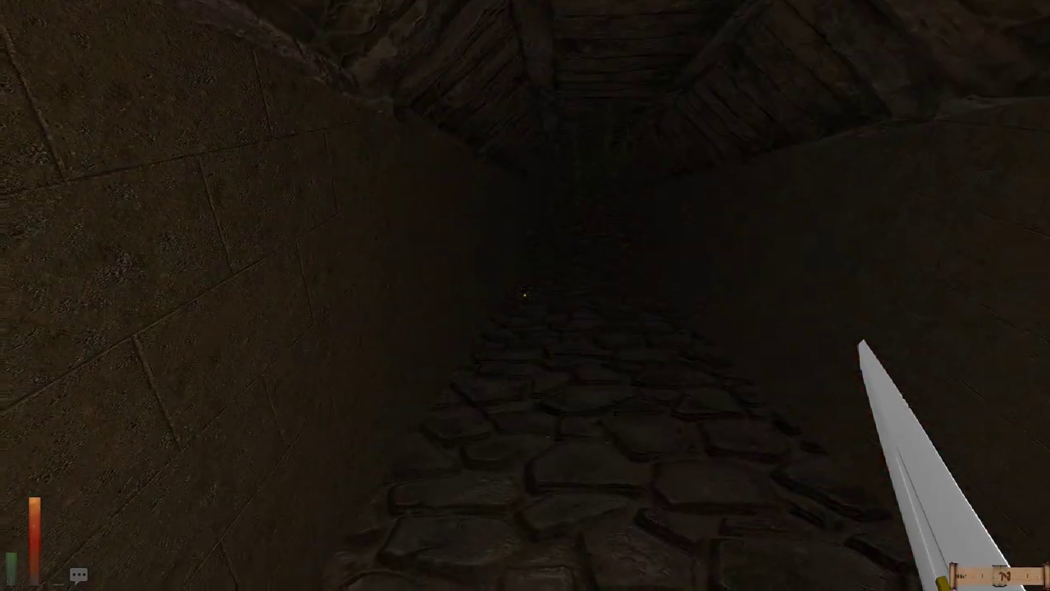
pyautogui.press('r')
pyautogui.click(526, 296)
pyautogui.press('w')
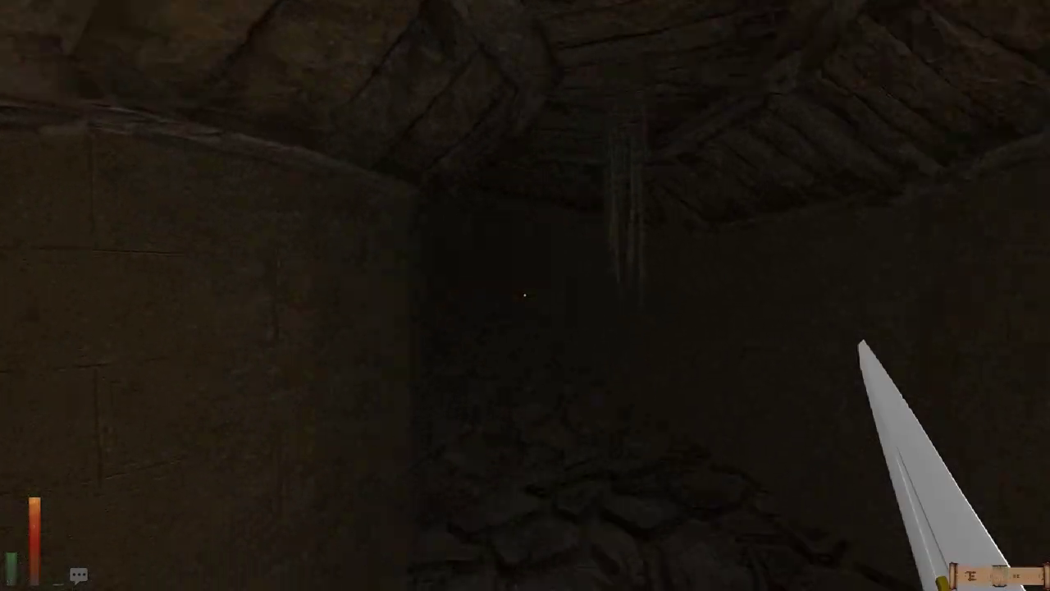
pyautogui.press('w')
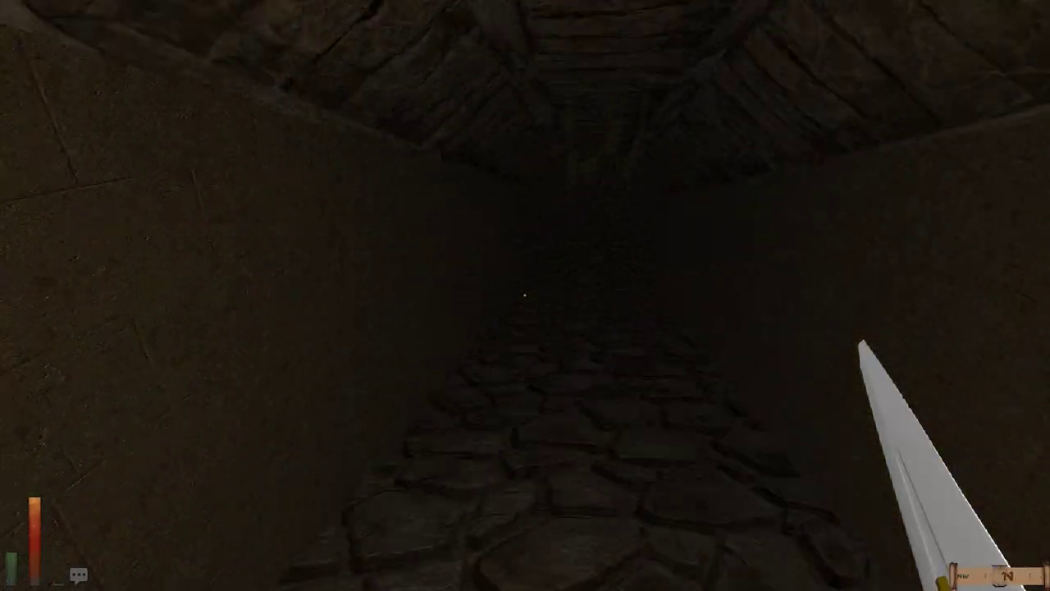
pyautogui.press('w')
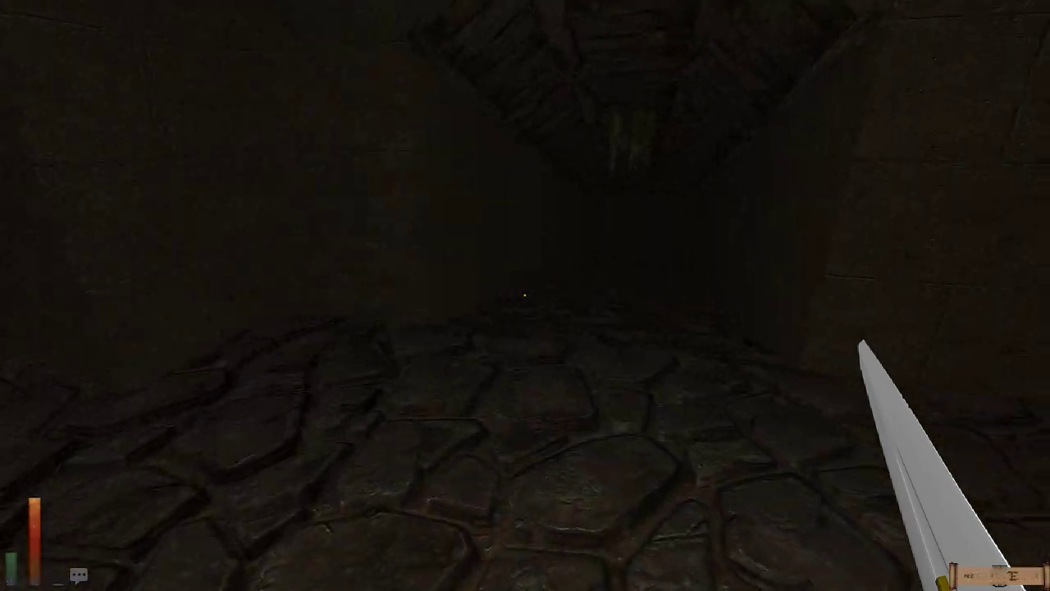
pyautogui.press('w')
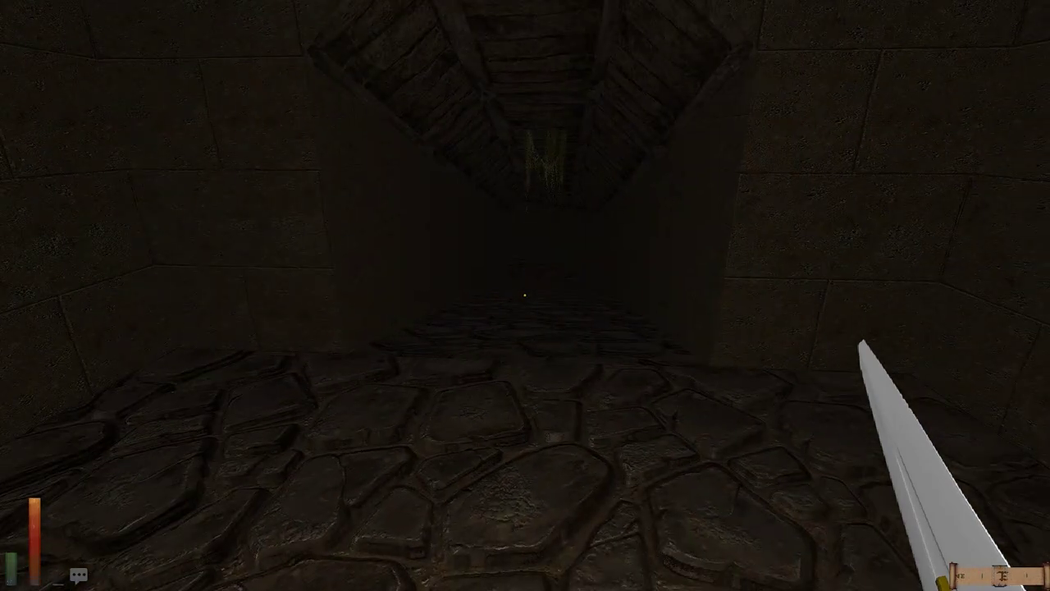
pyautogui.press('m')
pyautogui.press('Escape')
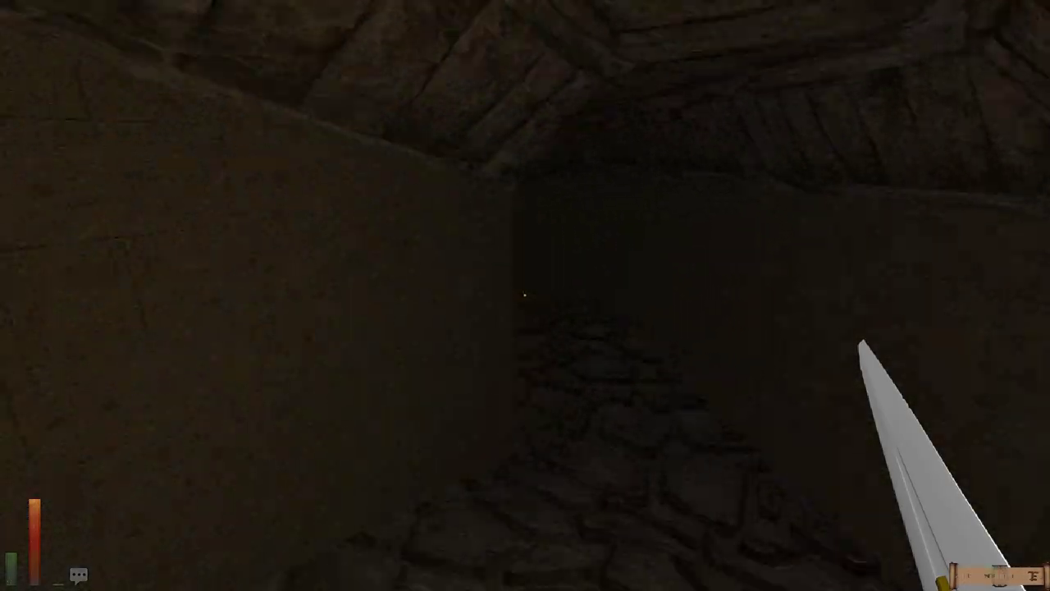
# Step: Try resting, then advance around the corner and strike the rat
pyautogui.press('r')
pyautogui.press('Return')
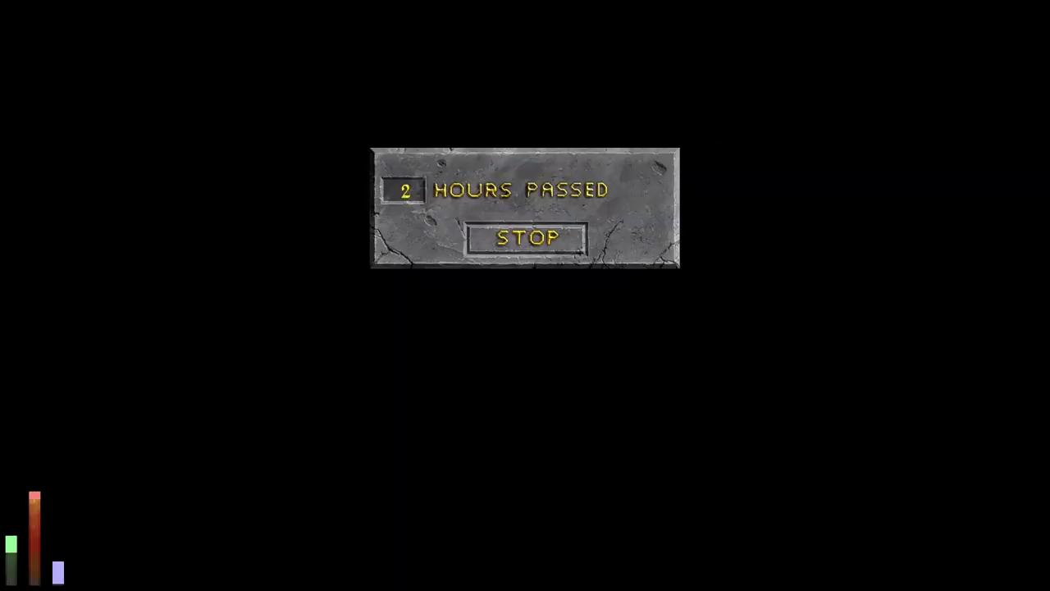
pyautogui.press('Return')
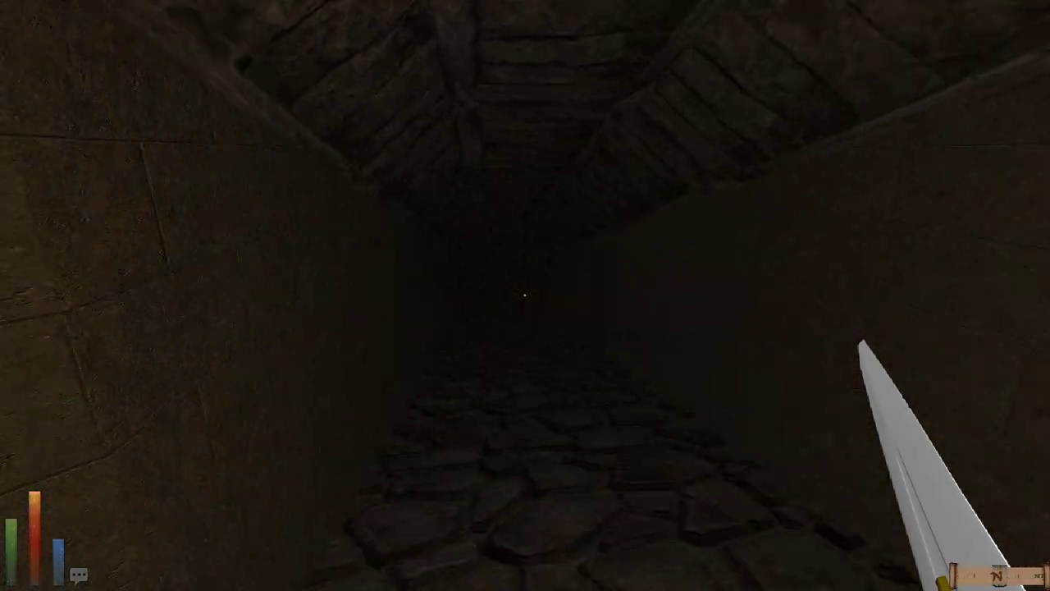
pyautogui.press('w')
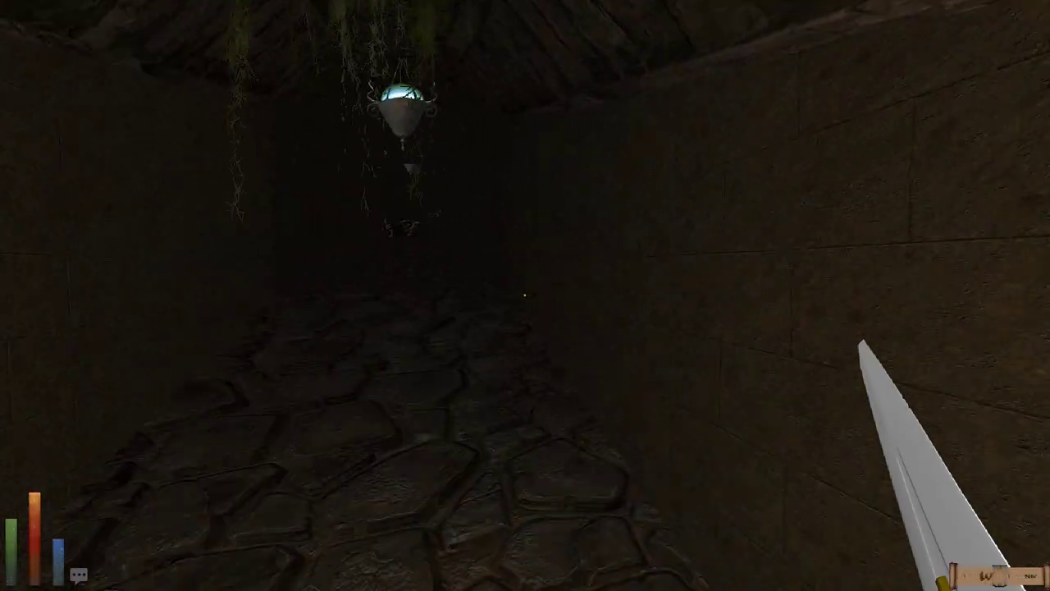
pyautogui.press('w')
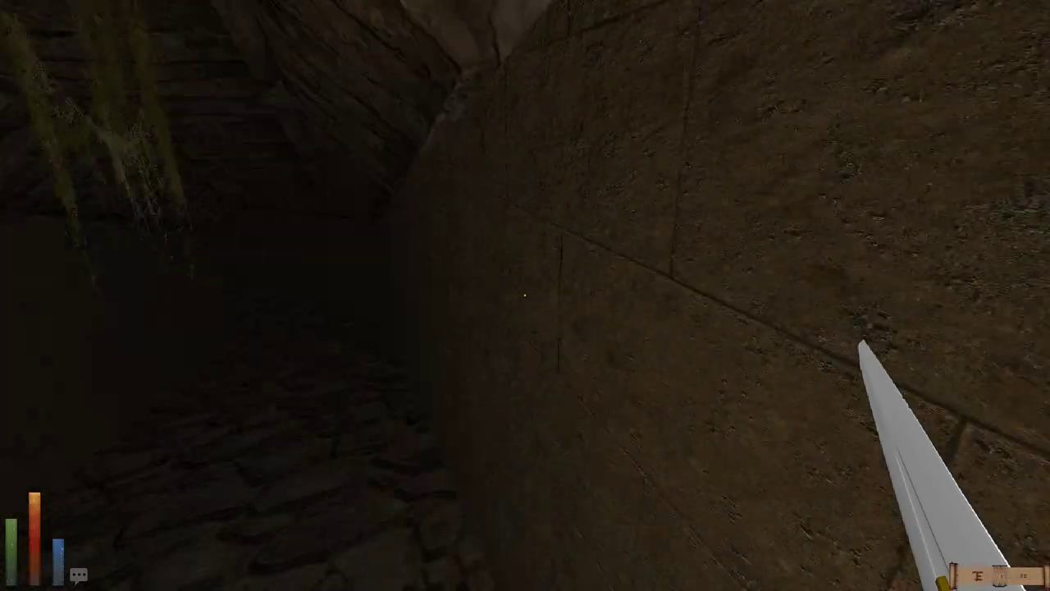
pyautogui.press('w')
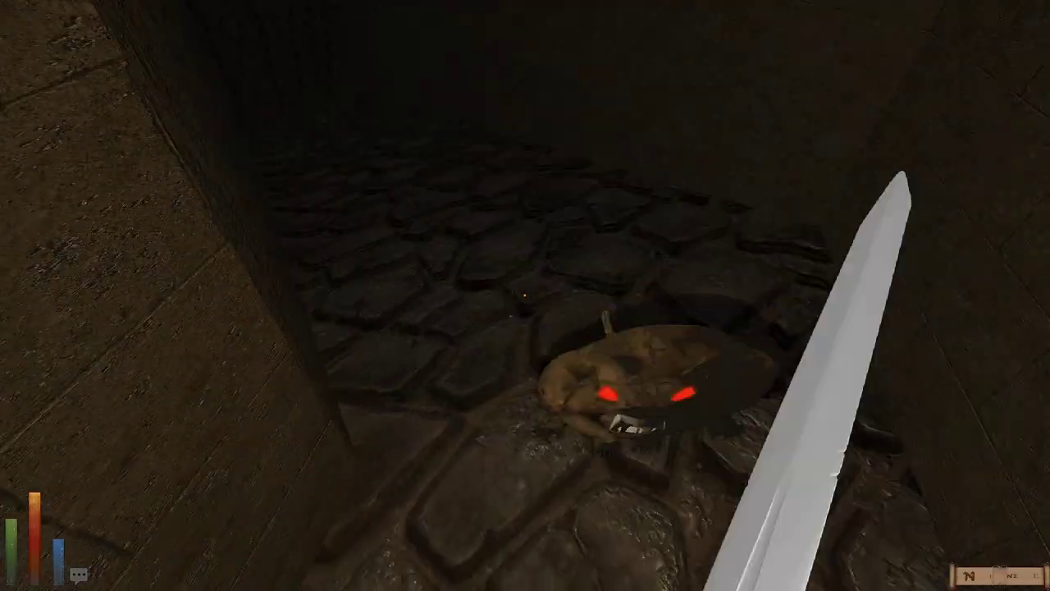
pyautogui.click(541, 411)
# Step: Rest until healed, save the game, and bring up the automap
pyautogui.press('r')
pyautogui.click(525, 223)
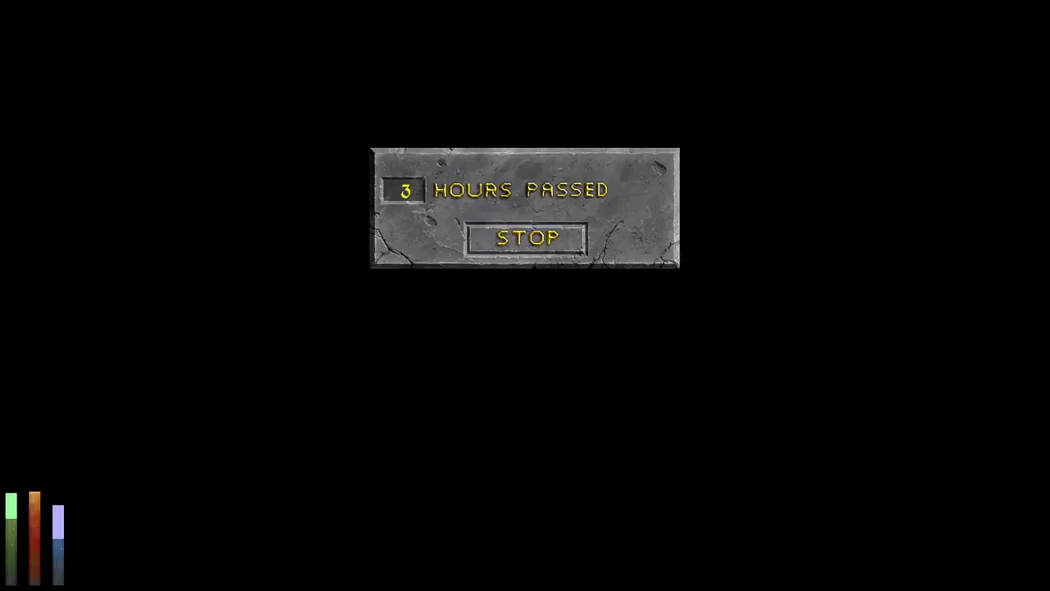
pyautogui.click(525, 295)
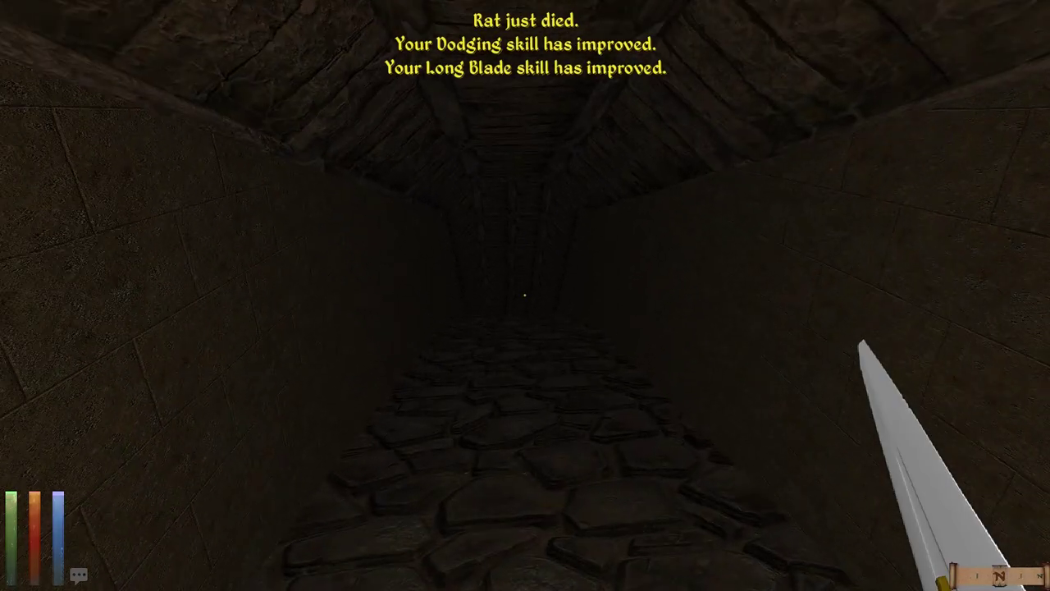
pyautogui.press('Escape')
pyautogui.click(389, 154)
pyautogui.write('a')
pyautogui.press('Return')
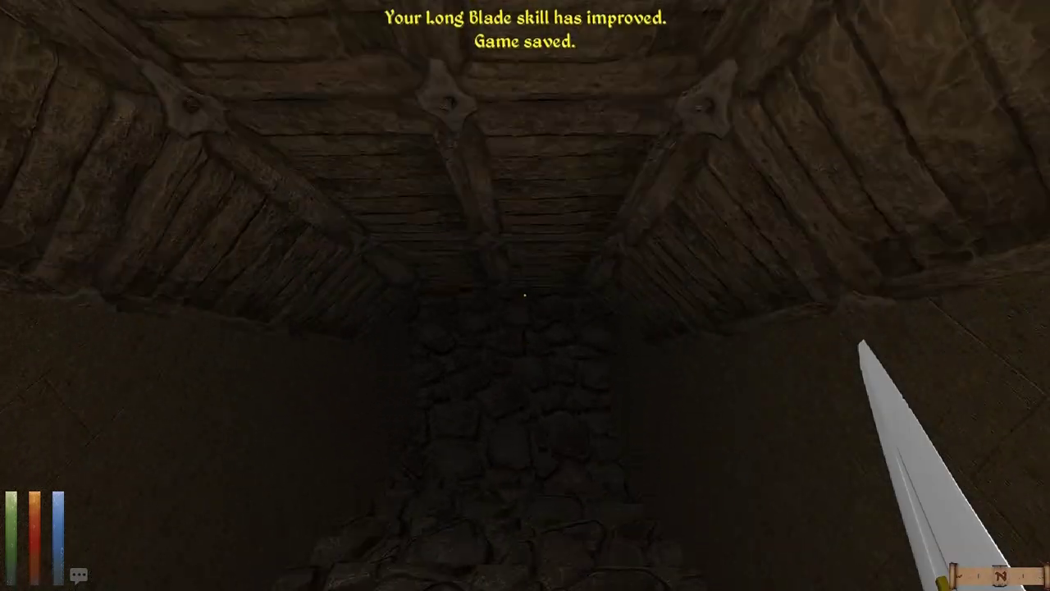
pyautogui.press('m')
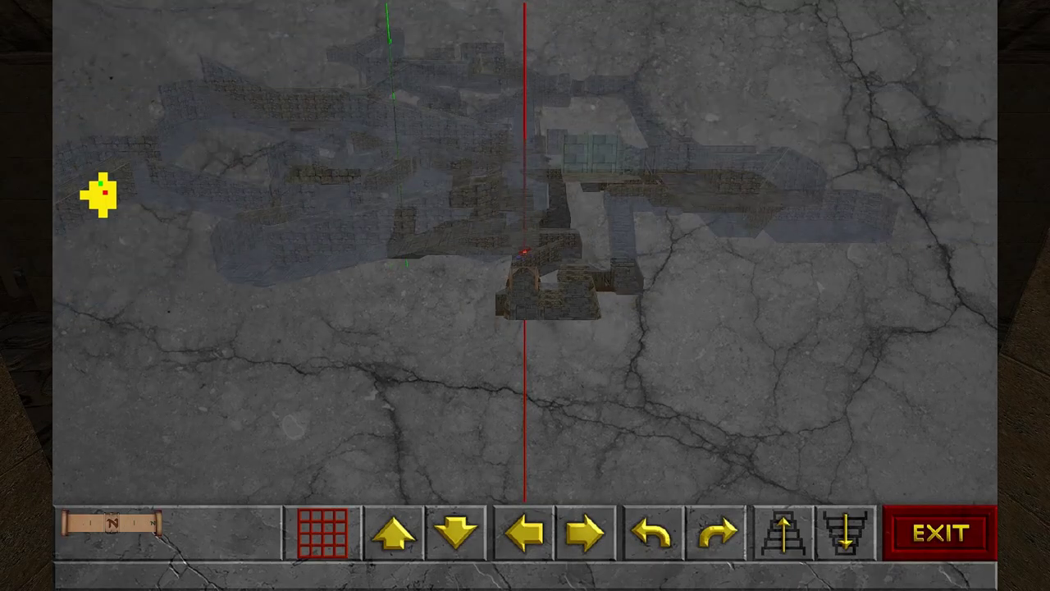
pyautogui.scroll(3, 98, 195)
pyautogui.scroll(3, 98, 196)
pyautogui.scroll(-3, 99, 195)
pyautogui.scroll(-2, 99, 195)
# Step: Close the automap, reopen it for another look, then close it again
pyautogui.press('Escape')
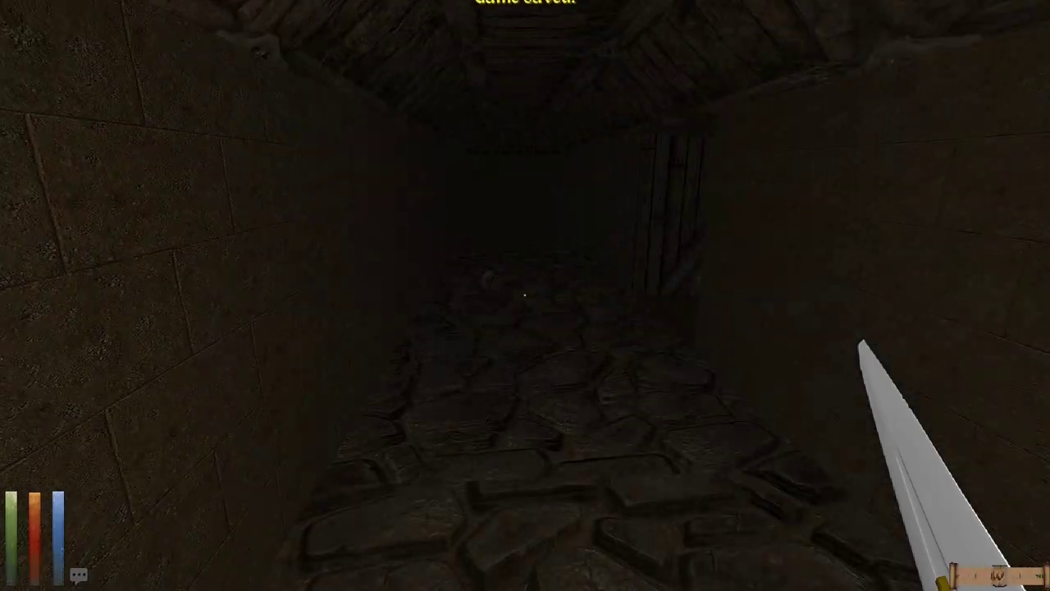
pyautogui.press('m')
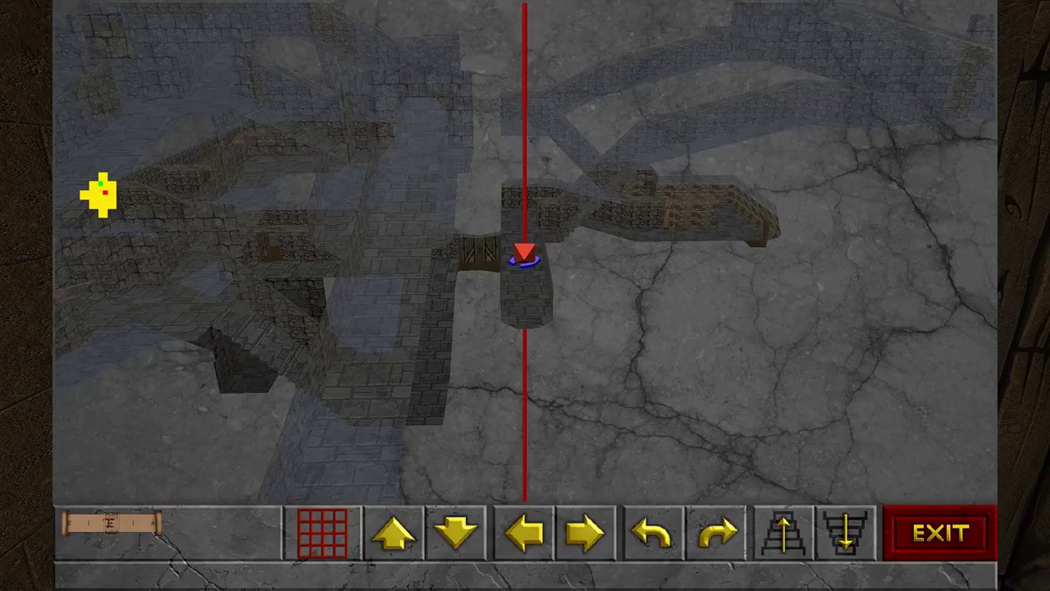
pyautogui.press('Escape')
# Step: Cast Recall, teleport to the anchor, and walk along the new corridor
pyautogui.press('BackSpace')
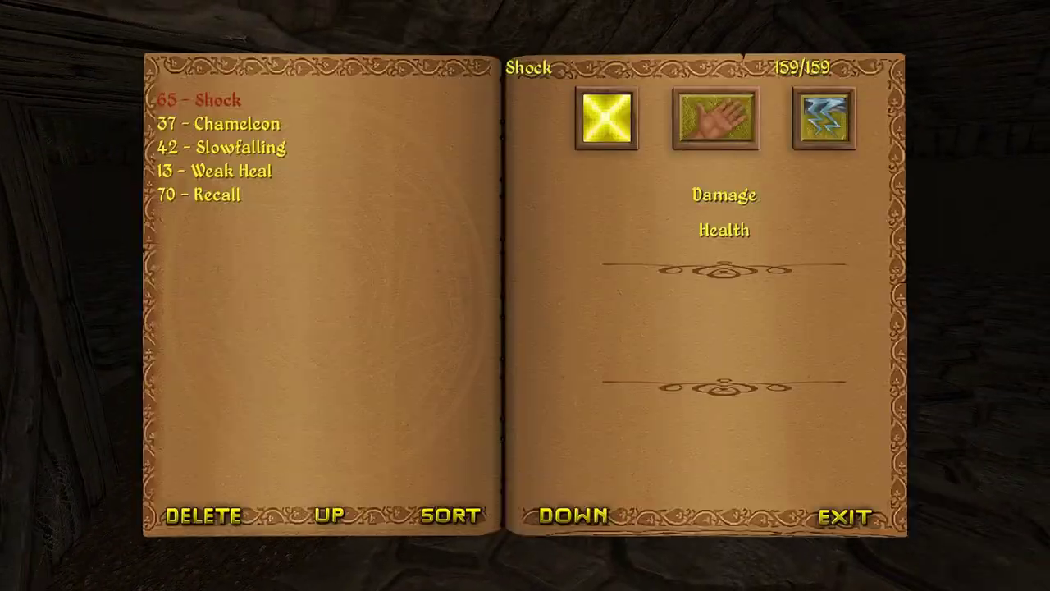
pyautogui.press('Return')
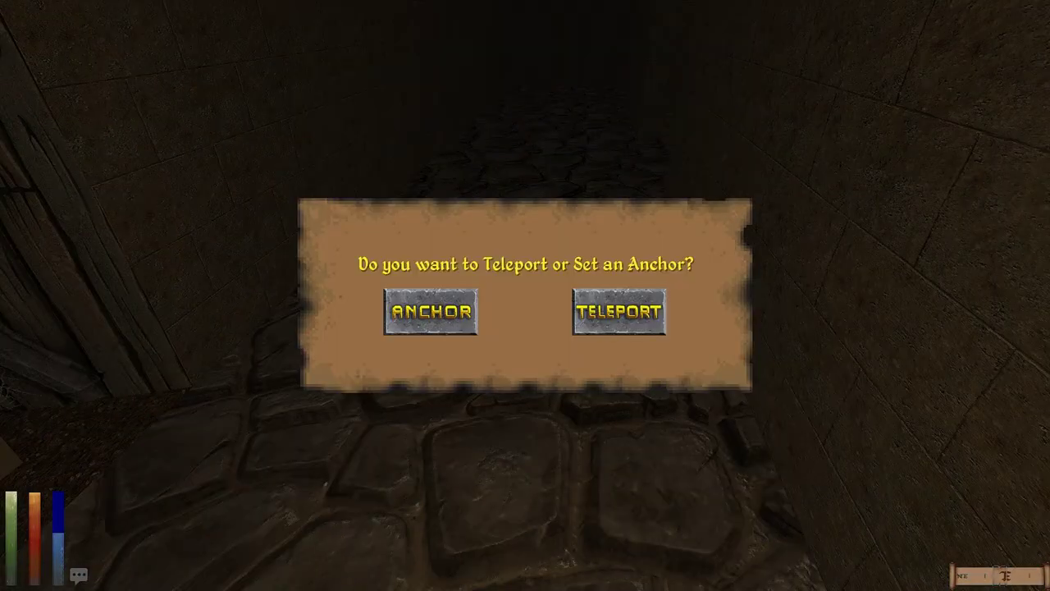
pyautogui.click(619, 311)
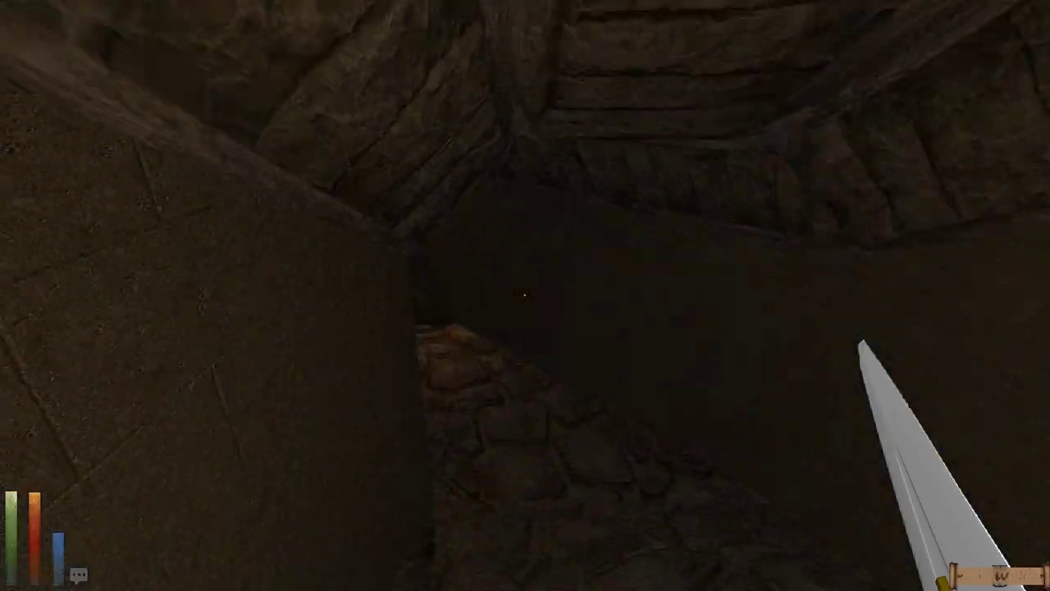
pyautogui.press('w')
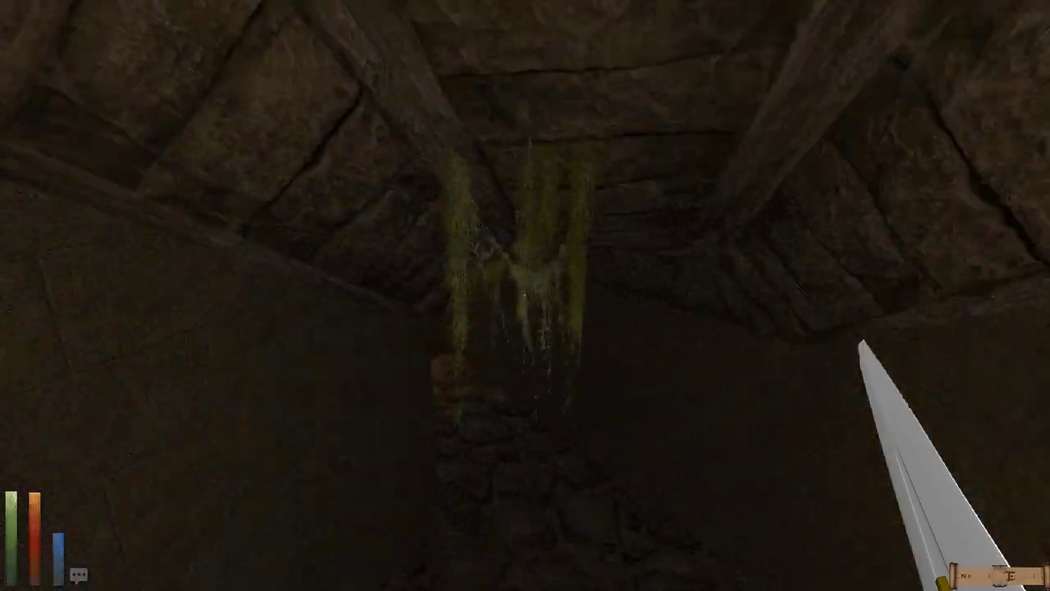
pyautogui.press('w')
# Step: Check and rotate the automap twice while walking forward through the corridor
pyautogui.press('m')
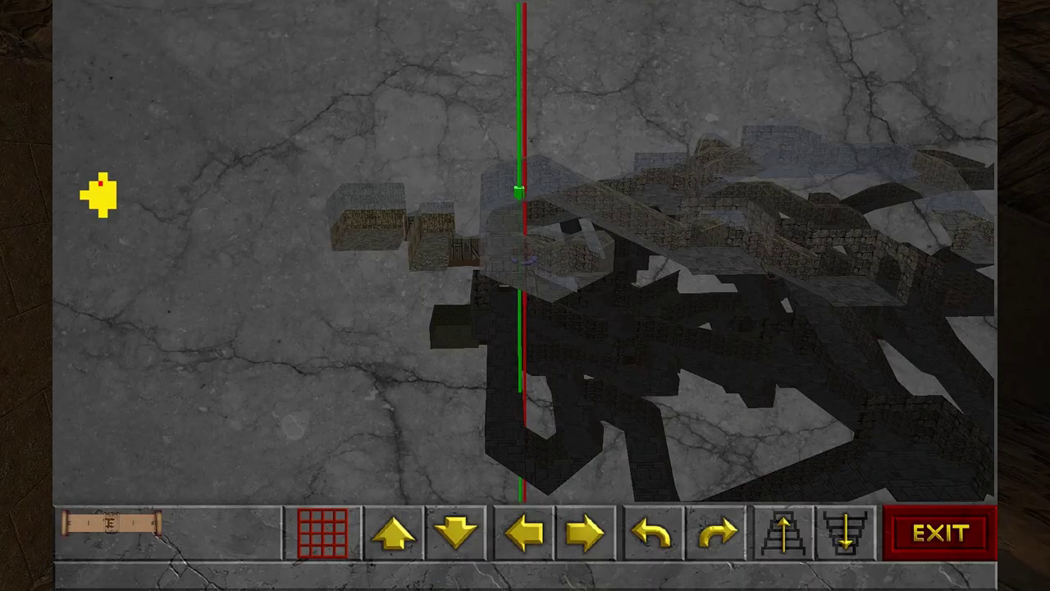
pyautogui.press('Left')
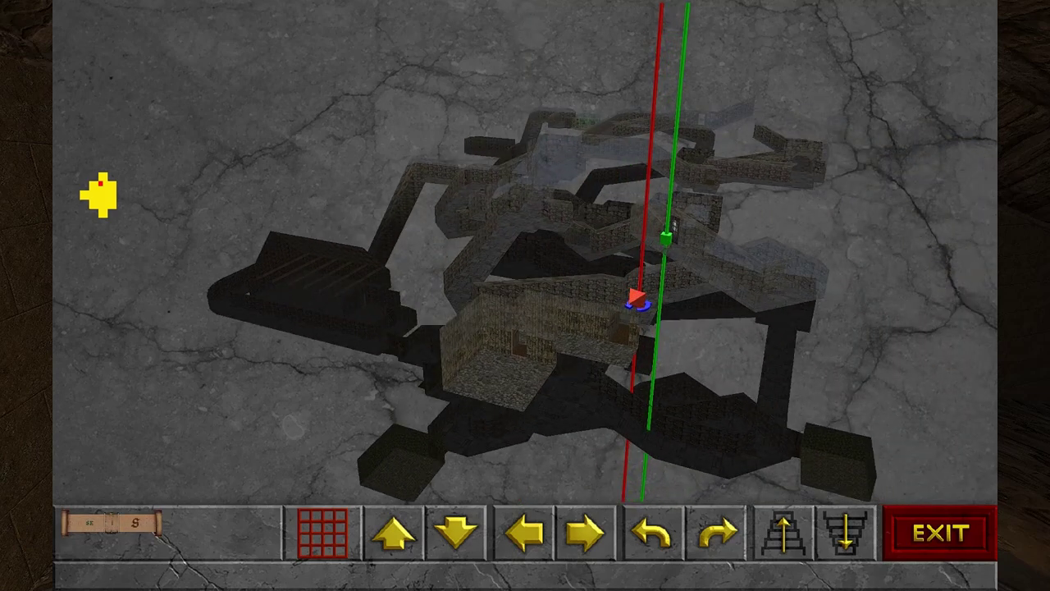
pyautogui.press('m')
pyautogui.press('w')
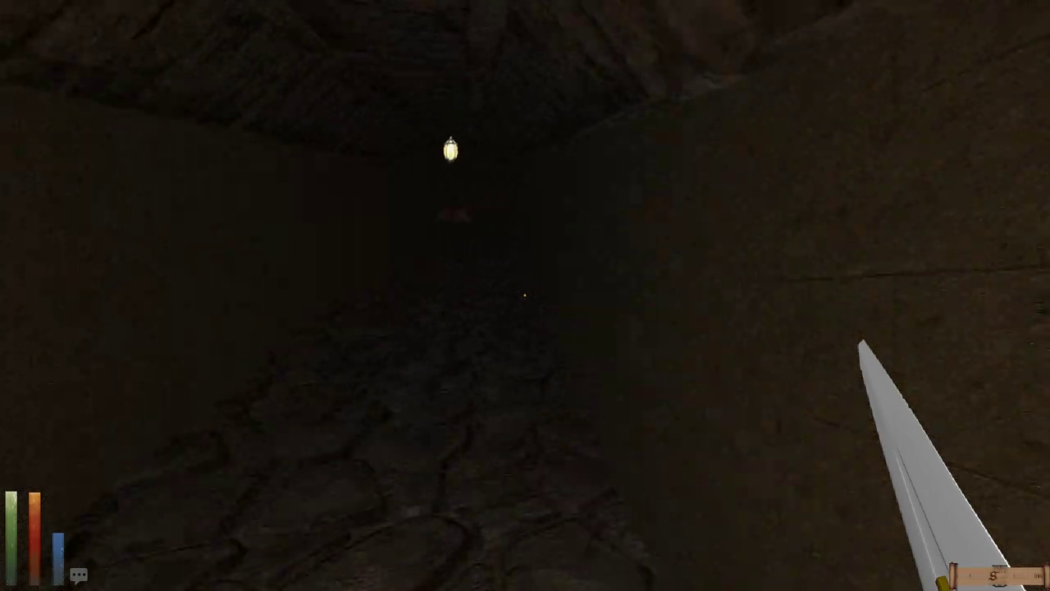
pyautogui.press('w')
pyautogui.press('m')
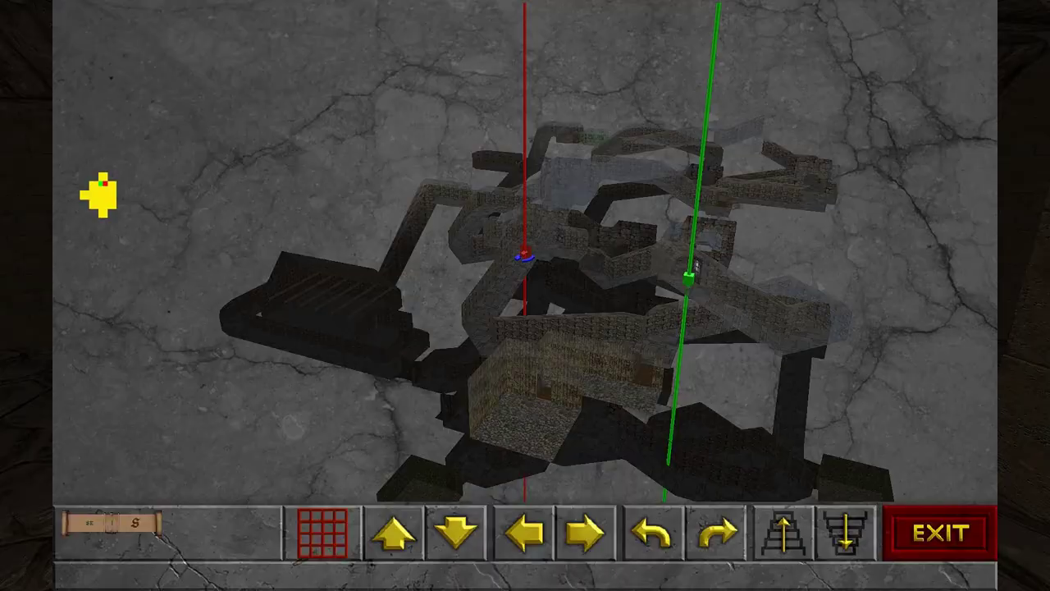
pyautogui.press('Left')
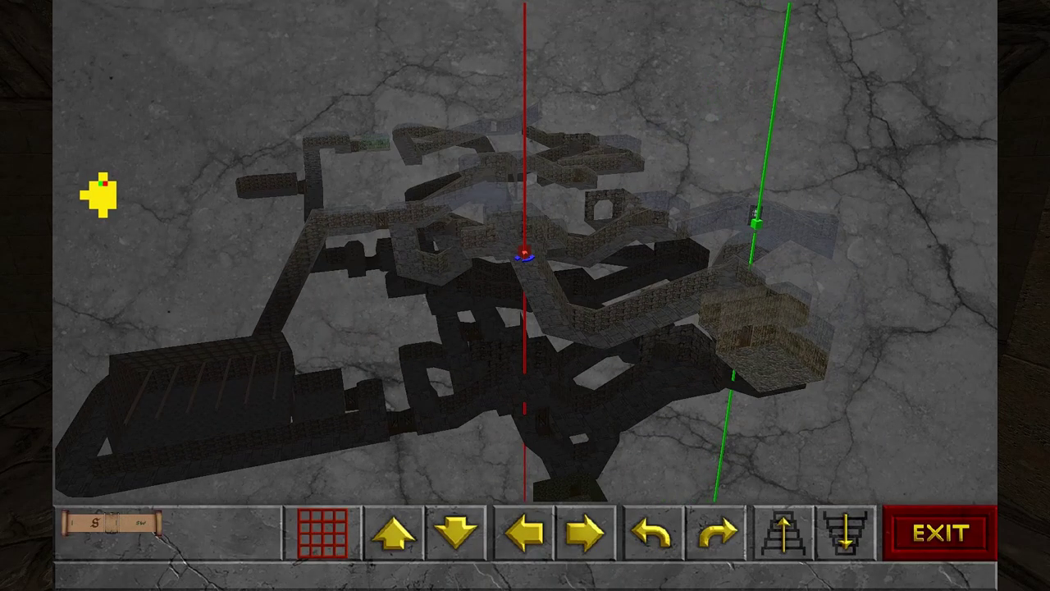
pyautogui.press('Left')
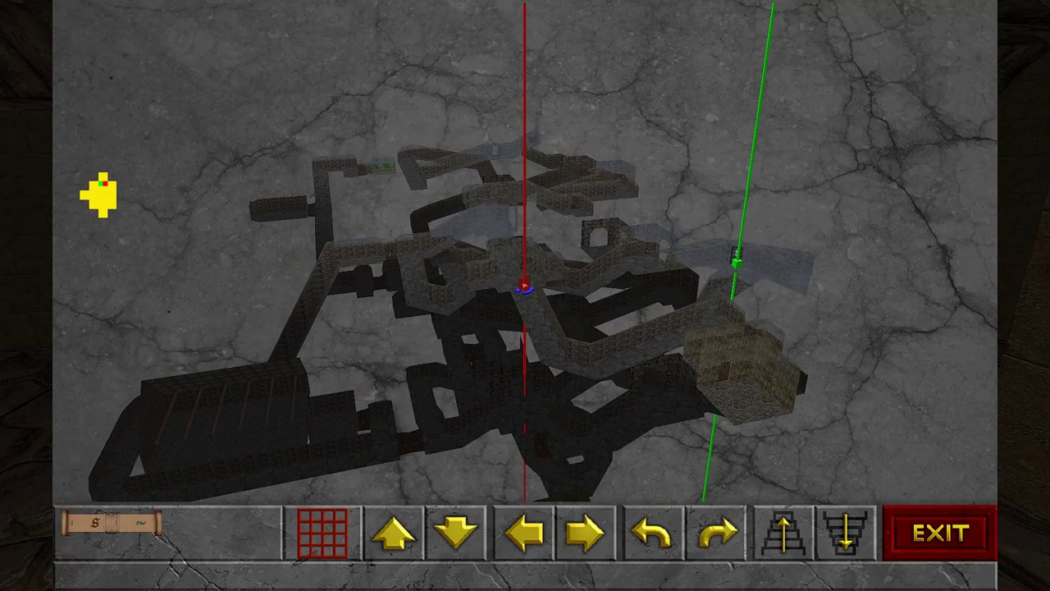
pyautogui.press('m')
pyautogui.press('m')
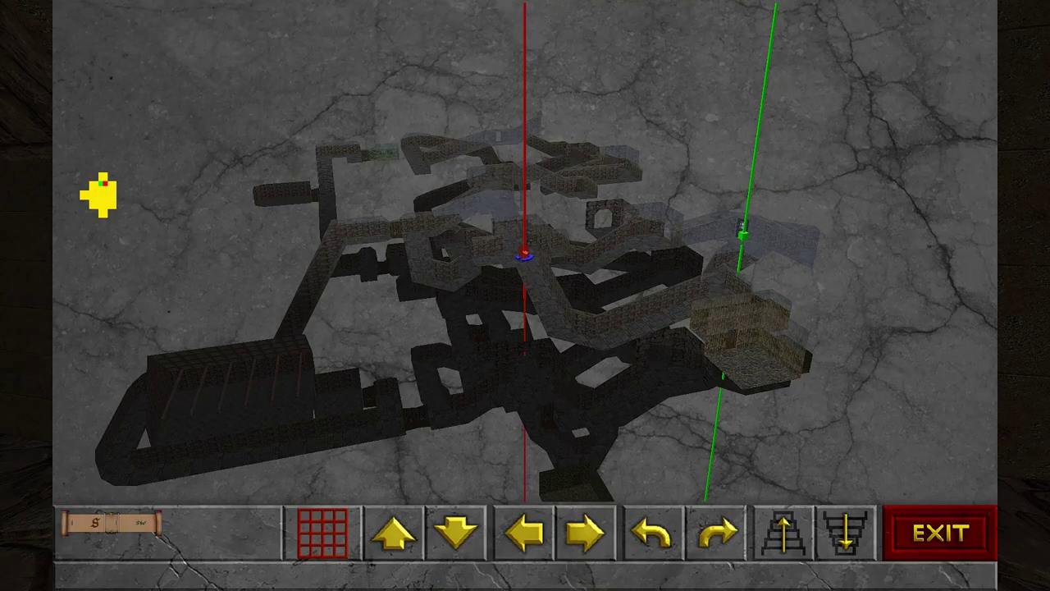
# Step: Zoom the automap in and rotate it around the player marker
pyautogui.press('pageup')
pyautogui.press('pageup')
pyautogui.press('pageup')
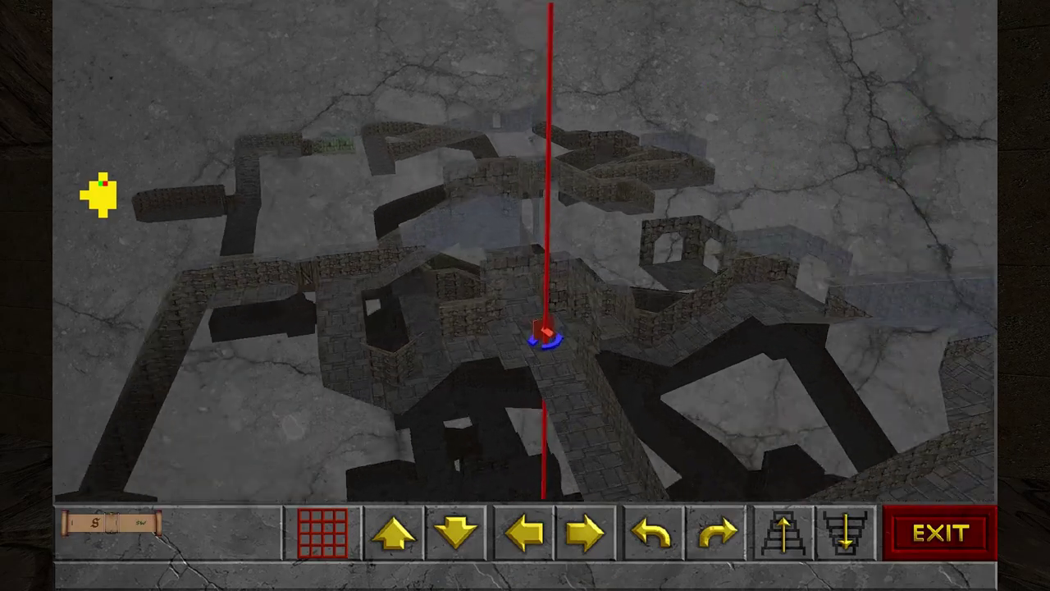
pyautogui.press('pageup')
pyautogui.press('Left')
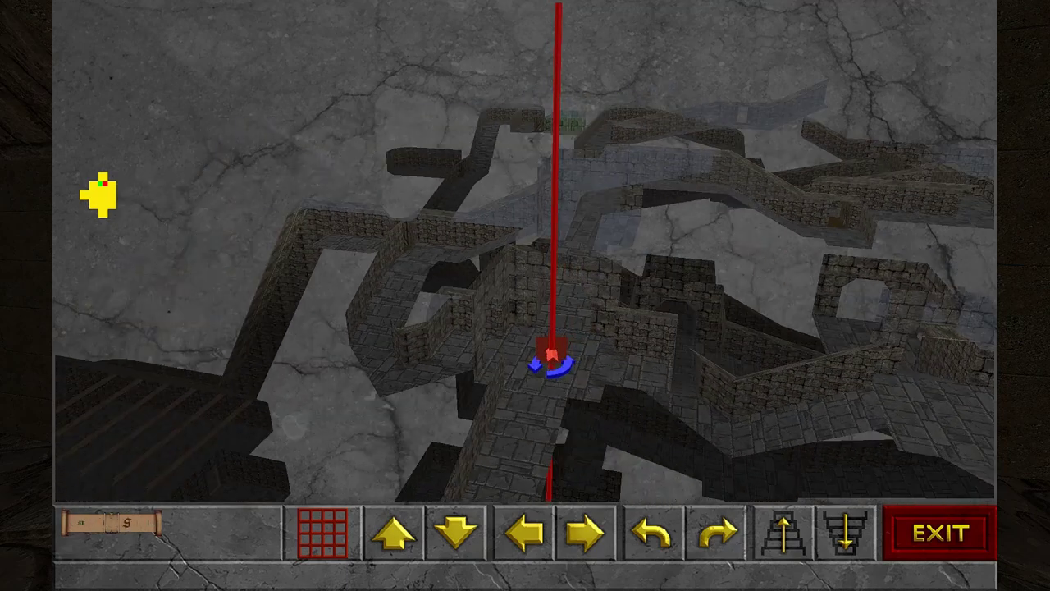
pyautogui.press('Left')
pyautogui.press('Left')
pyautogui.press('Left')
pyautogui.press('Escape')
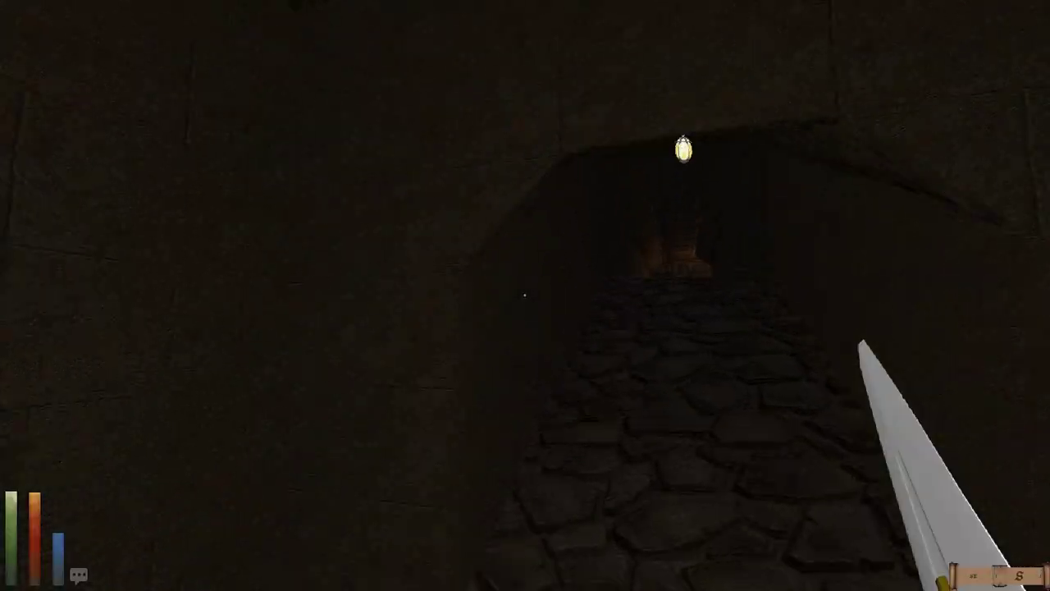
pyautogui.press('m')
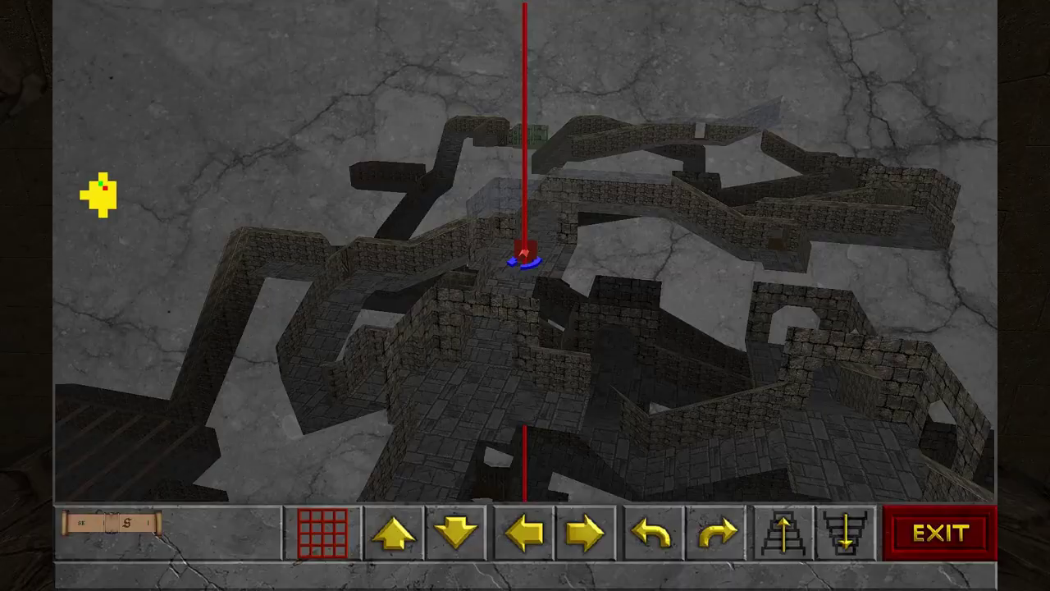
pyautogui.press('Left')
pyautogui.press('Left')
pyautogui.press('Left')
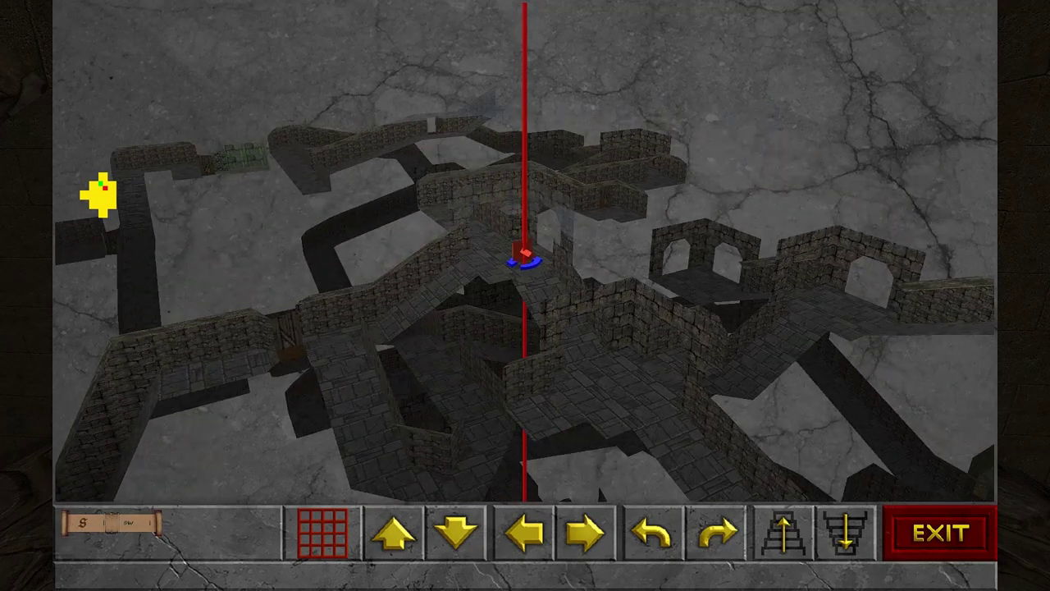
pyautogui.press('Escape')
# Step: Walk into the wider area and rotate the automap toward north
pyautogui.press('w')
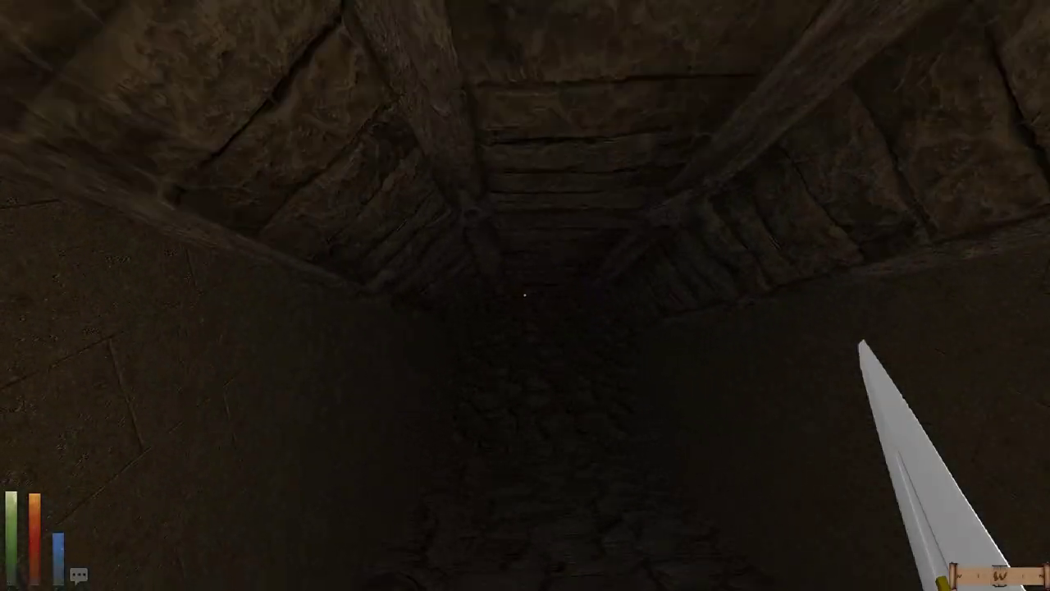
pyautogui.press('m')
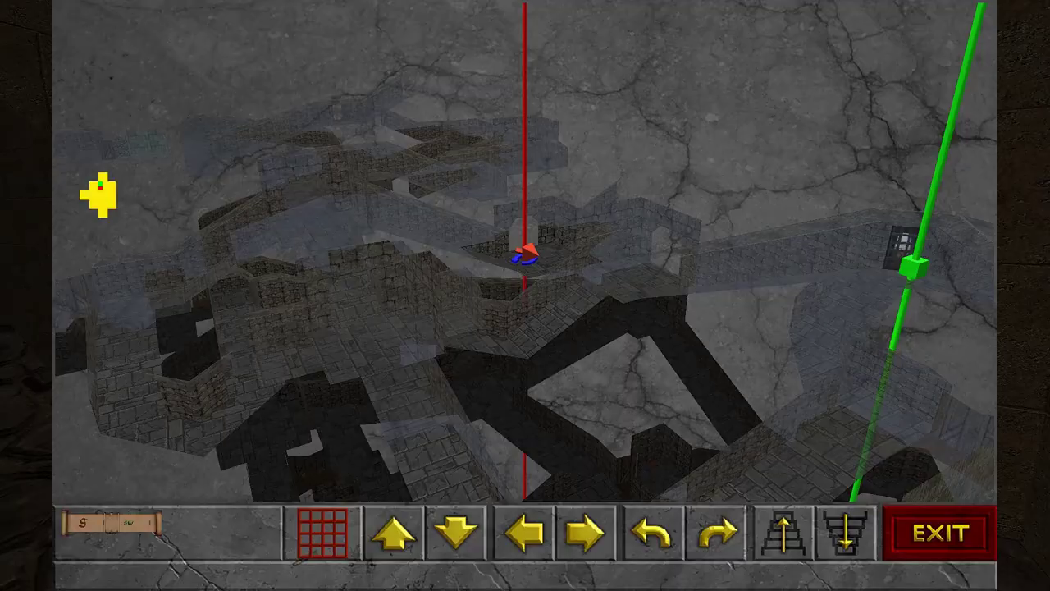
pyautogui.press('Left')
pyautogui.press('Left')
pyautogui.press('Left')
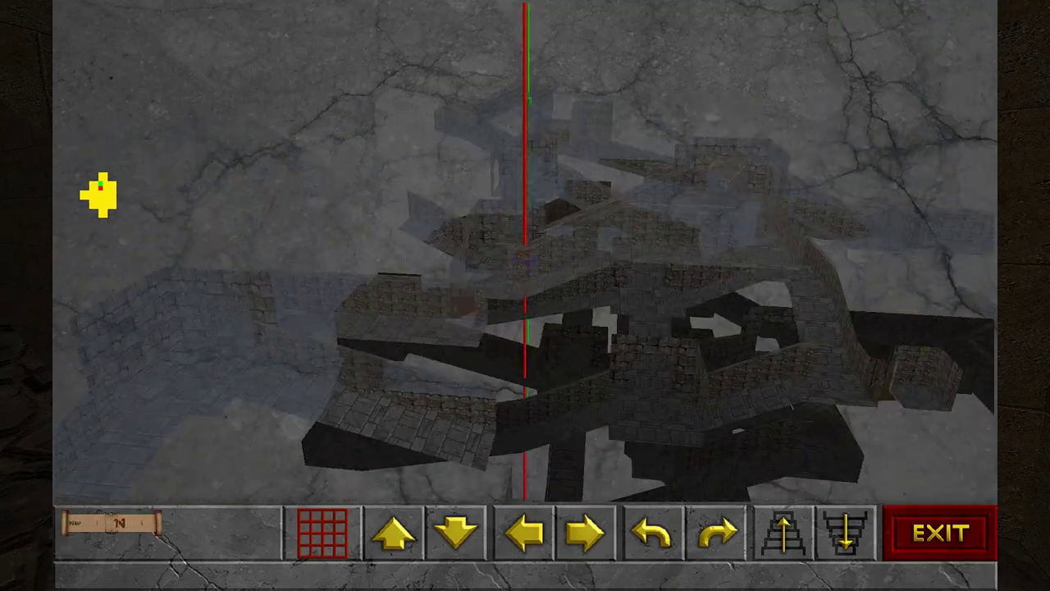
pyautogui.press('Left')
pyautogui.press('Left')
pyautogui.press('m')
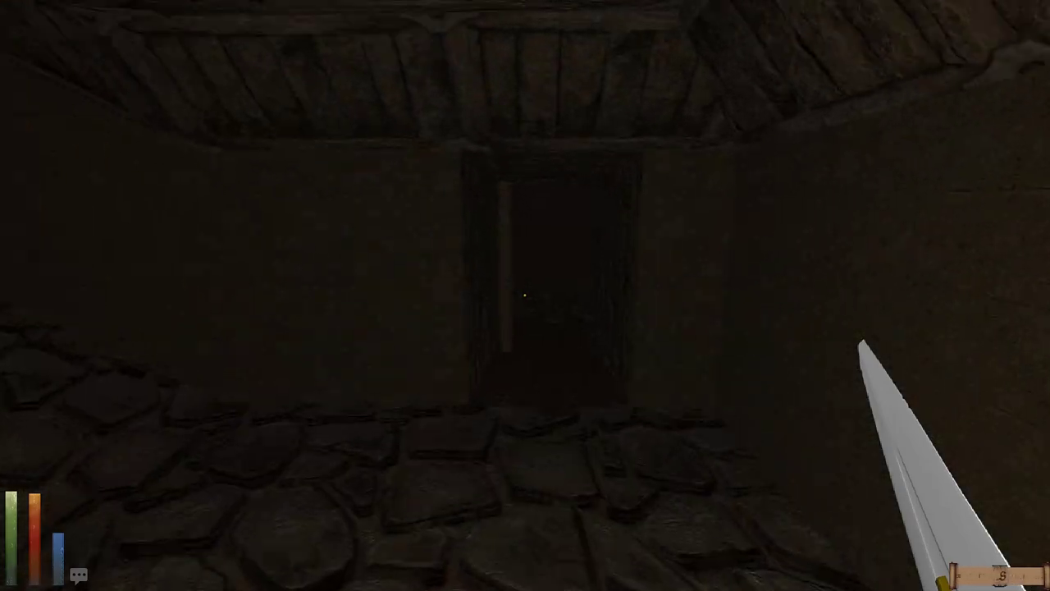
pyautogui.press('m')
pyautogui.press('Left')
pyautogui.press('m')
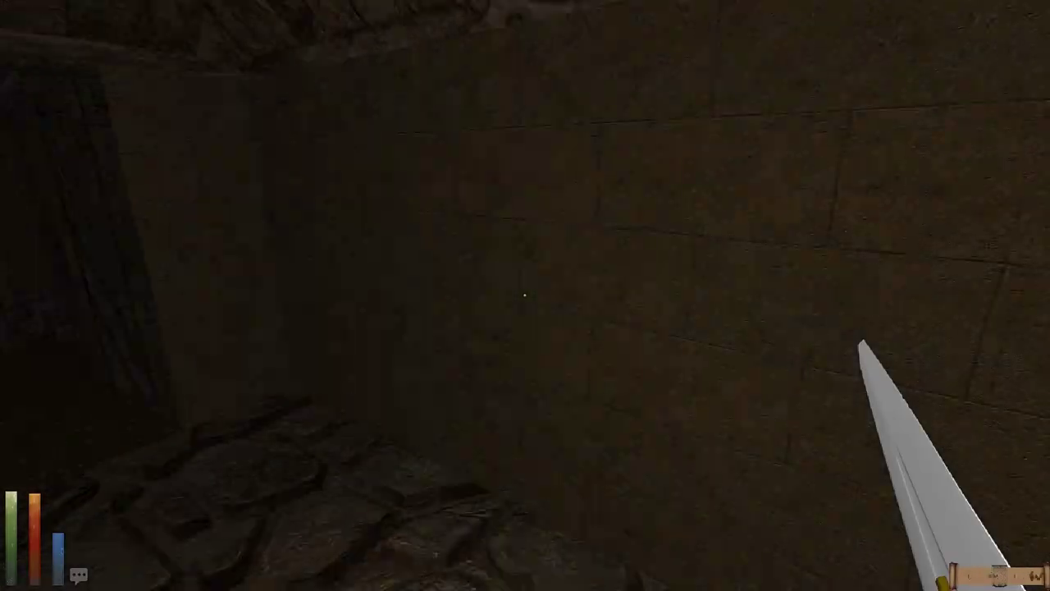
# Step: Look around the room and check the 3D dungeon map twice more
pyautogui.press('Left')
pyautogui.press('m')
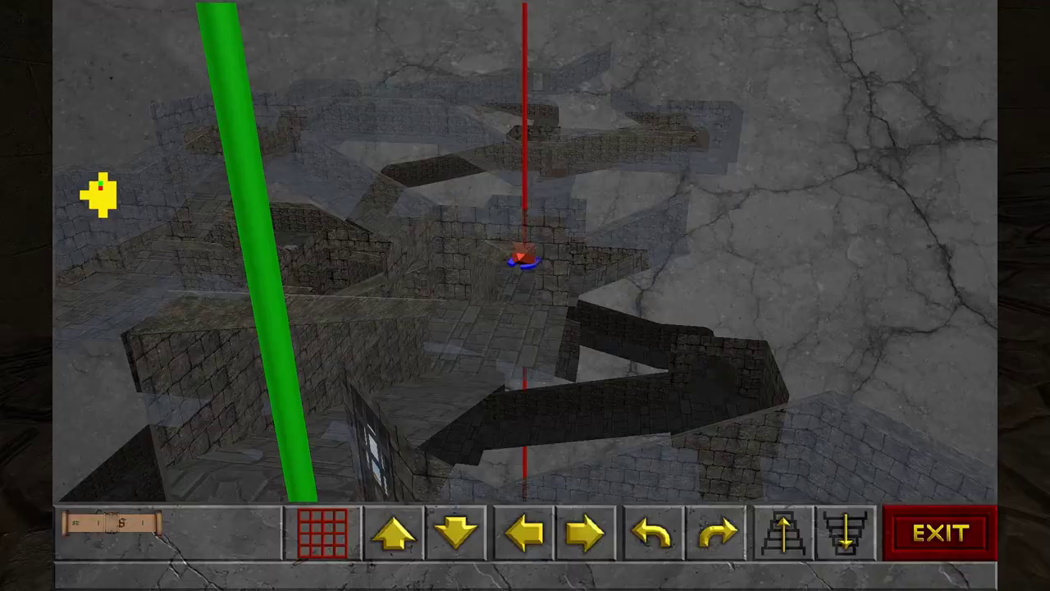
pyautogui.press('Left')
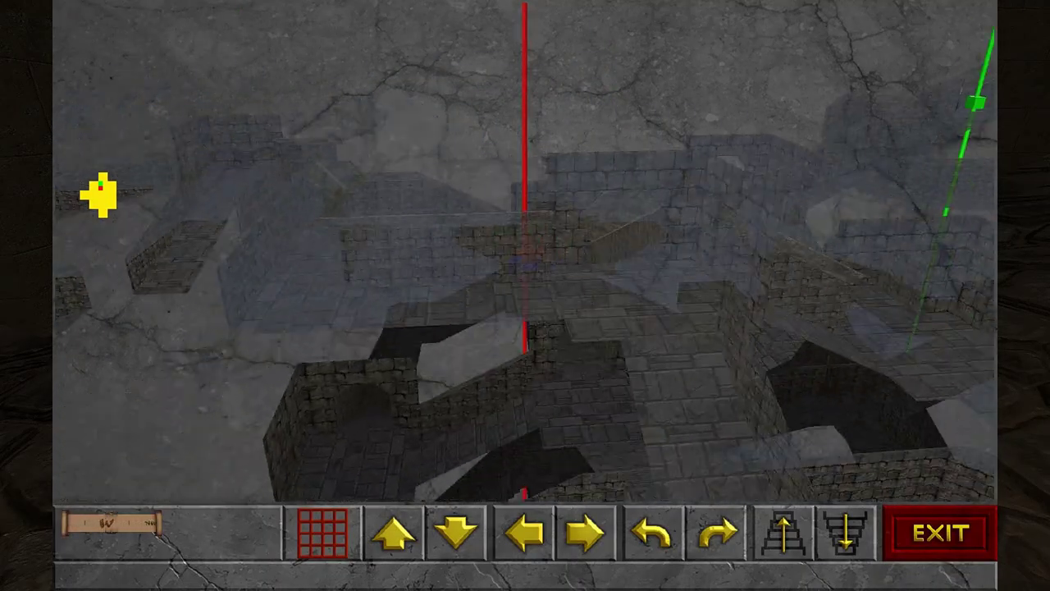
pyautogui.press('Left')
pyautogui.press('m')
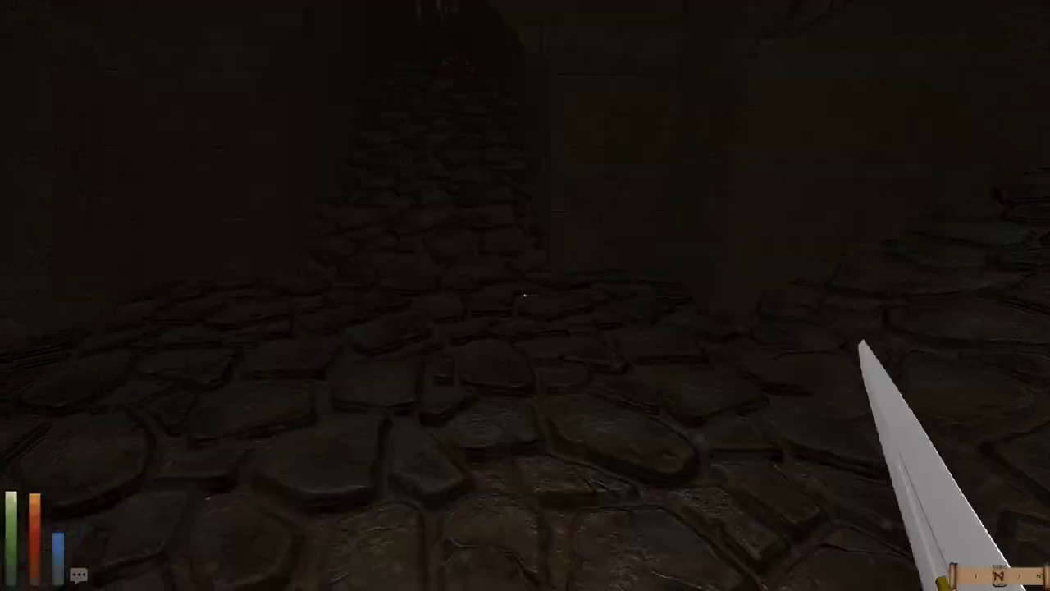
pyautogui.press('m')
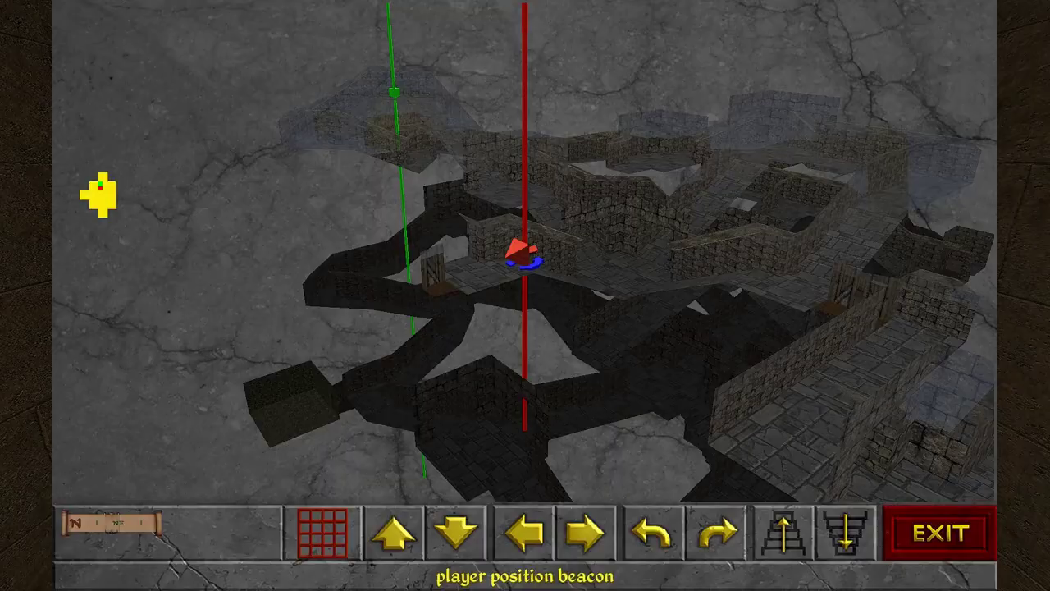
pyautogui.press('Left')
pyautogui.press('m')
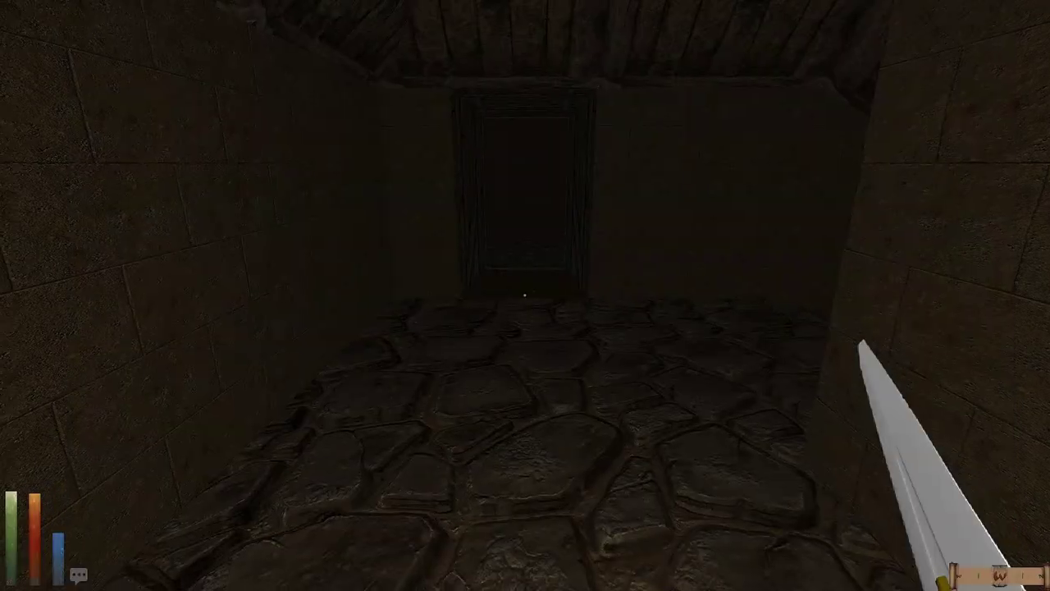
# Step: Walk into the torch-lit corridor and rotate the automap to survey passages
pyautogui.press('Up')
pyautogui.press('Up')
pyautogui.press('Up')
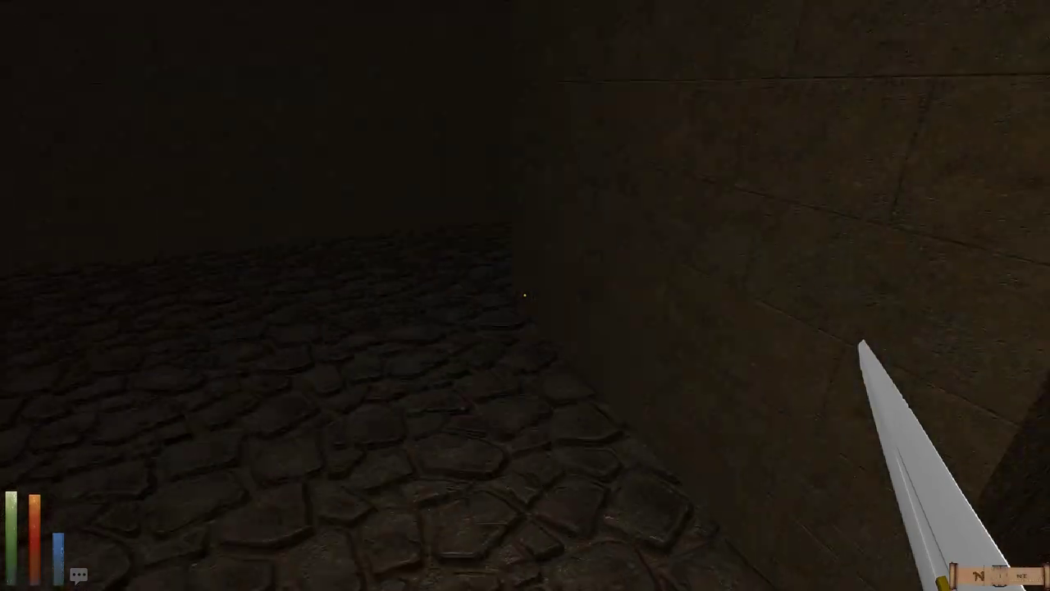
pyautogui.press('Up')
pyautogui.press('Up')
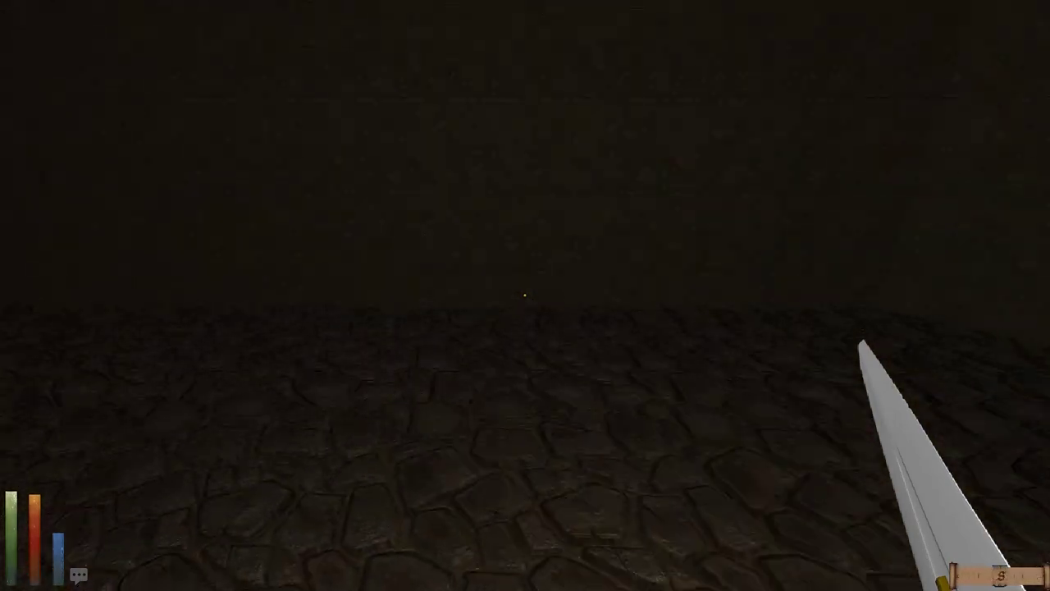
pyautogui.press('Up')
pyautogui.press('Up')
pyautogui.press('Up')
pyautogui.press('Up')
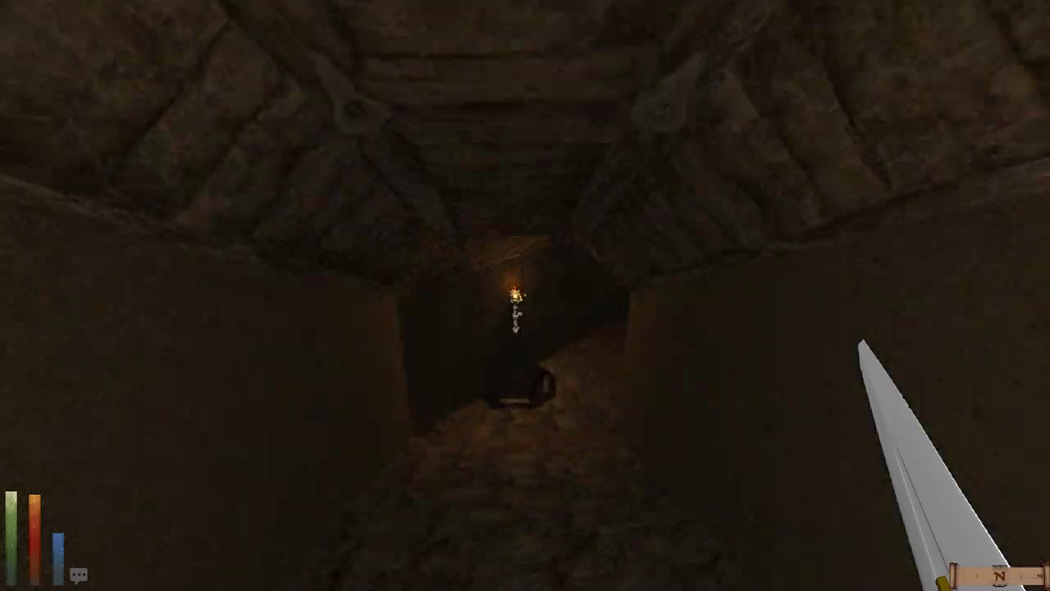
pyautogui.press('Up')
pyautogui.press('Up')
pyautogui.press('Up')
pyautogui.press('Up')
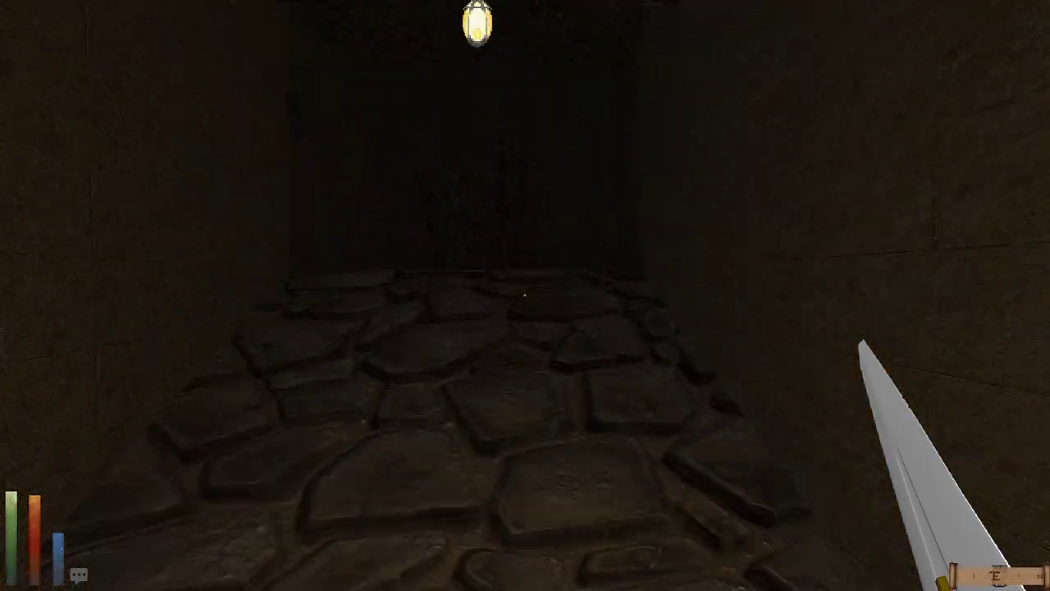
pyautogui.press('m')
pyautogui.press('Left')
pyautogui.press('Left')
pyautogui.press('Left')
pyautogui.press('Left')
pyautogui.press('Left')
pyautogui.press('Left')
pyautogui.press('Left')
pyautogui.press('Left')
pyautogui.press('Left')
pyautogui.press('Left')
pyautogui.press('Left')
pyautogui.press('Left')
pyautogui.press('Left')
pyautogui.press('Left')
pyautogui.press('Left')
pyautogui.press('Left')
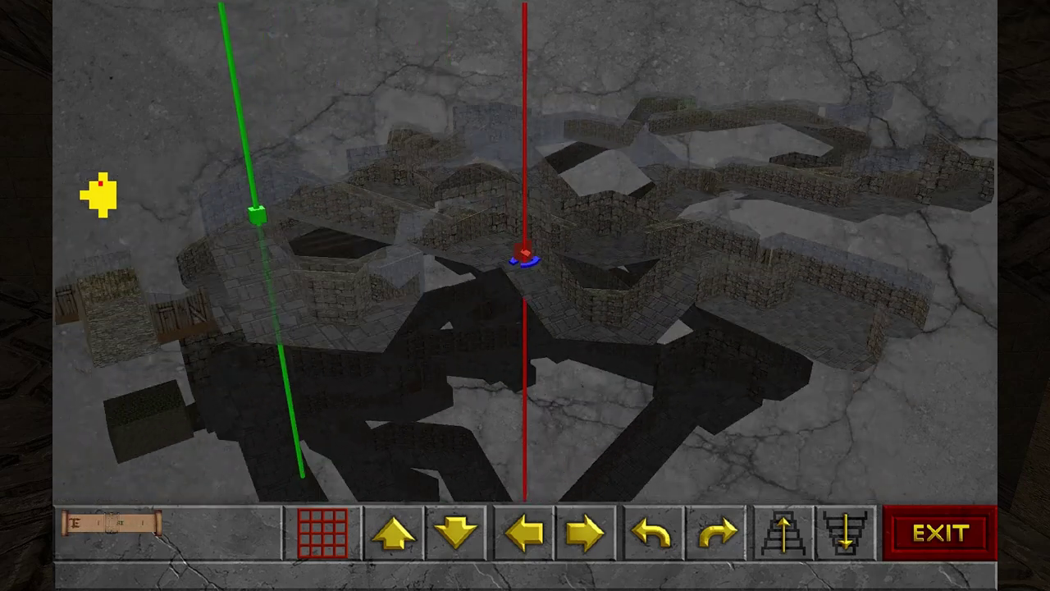
pyautogui.press('Left')
pyautogui.press('Left')
pyautogui.press('Left')
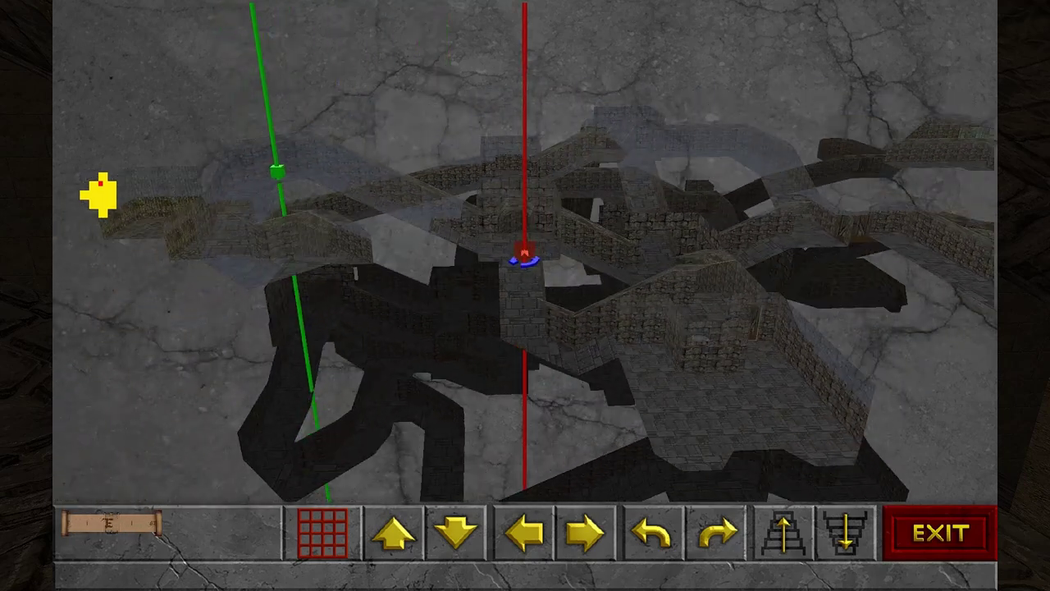
pyautogui.press('Escape')
# Step: Walk toward the torch, then rotate the automap repeatedly around the player
pyautogui.press('w')
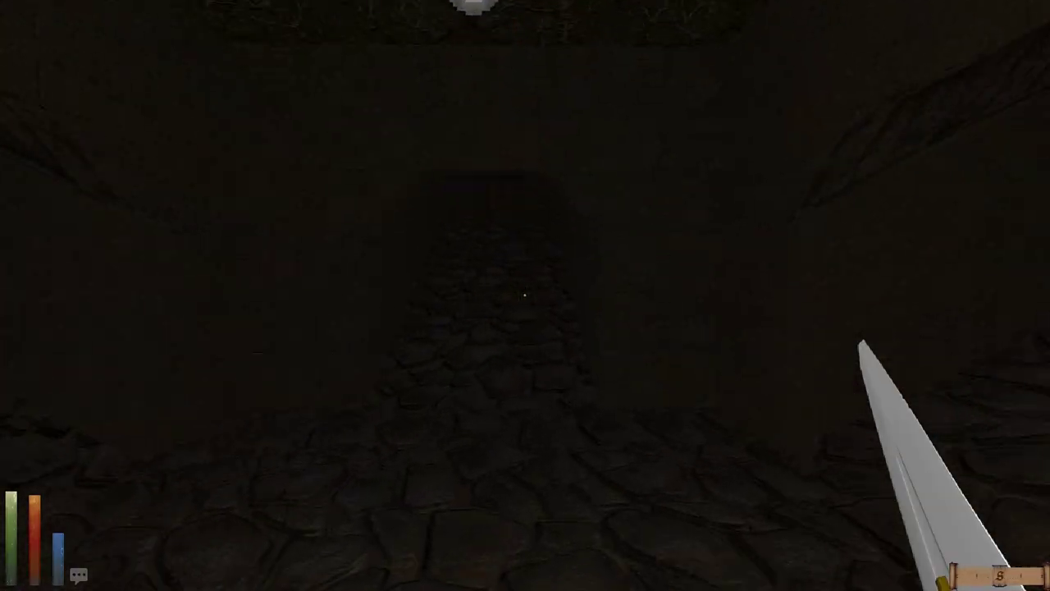
pyautogui.press('w')
pyautogui.press('w')
pyautogui.press('w')
pyautogui.press('w')
pyautogui.press('w')
pyautogui.press('w')
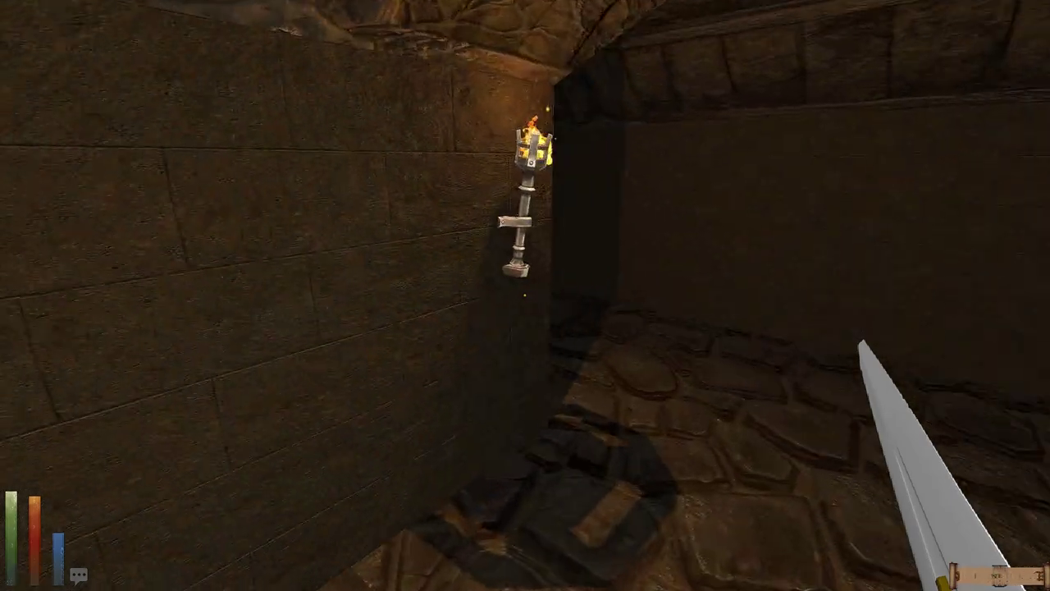
pyautogui.press('w')
pyautogui.press('m')
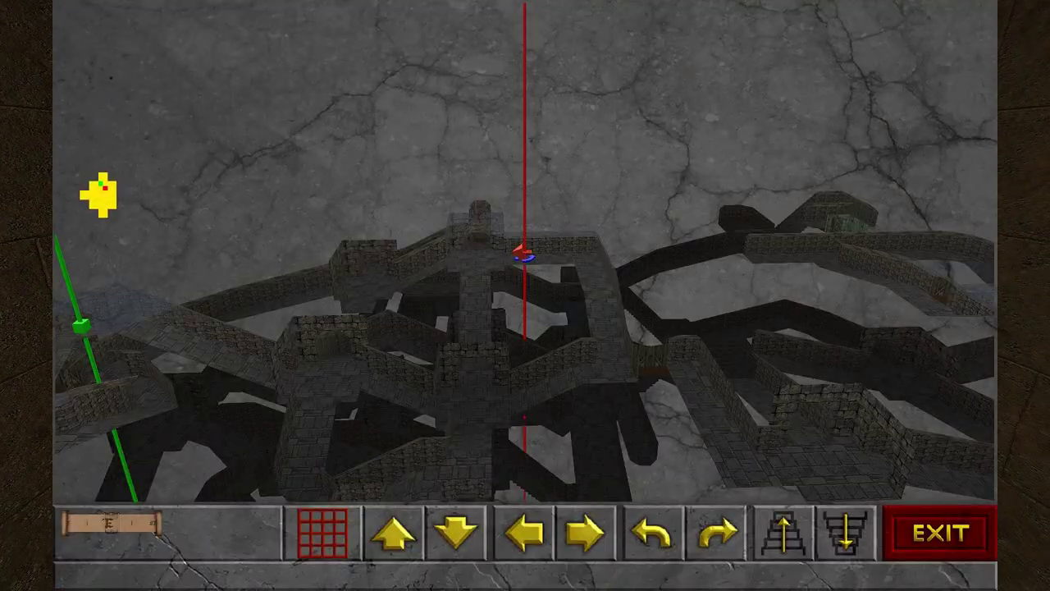
pyautogui.press('Left')
pyautogui.press('Left')
pyautogui.press('Left')
pyautogui.press('Left')
pyautogui.press('Left')
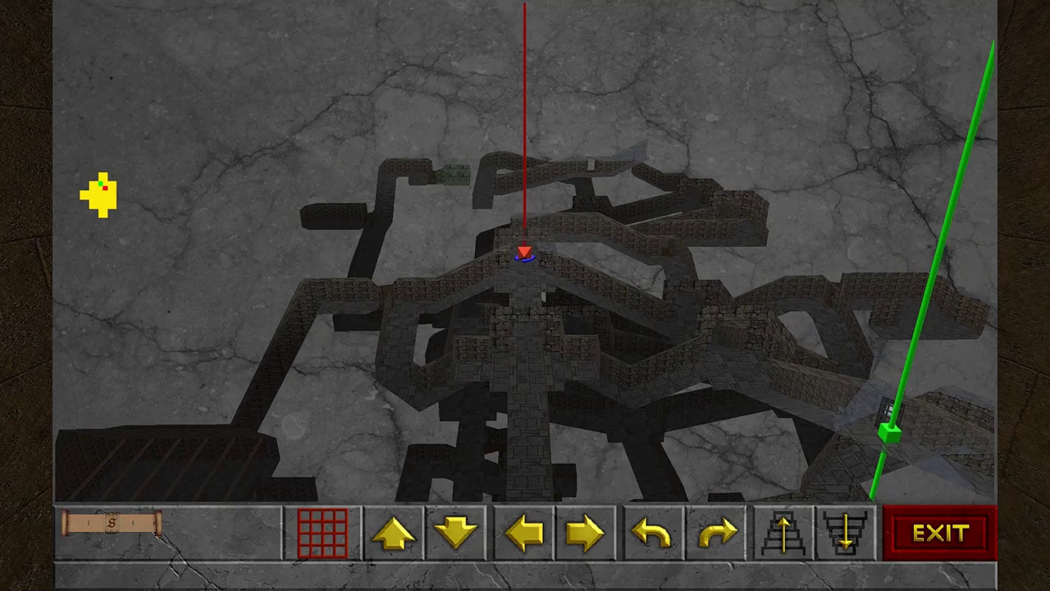
pyautogui.press('Left')
pyautogui.press('Left')
pyautogui.press('Left')
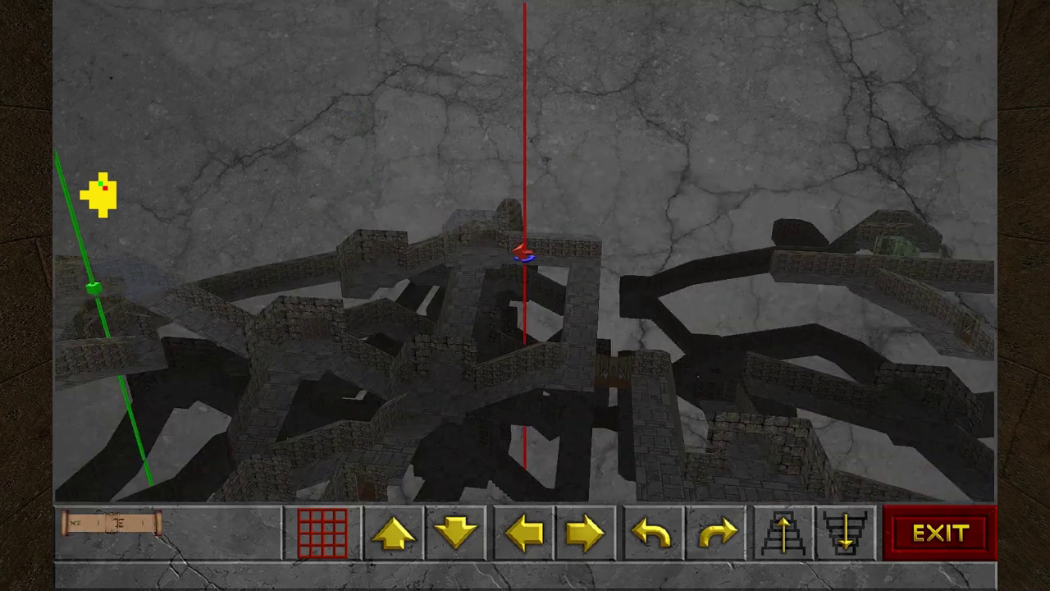
pyautogui.press('Left')
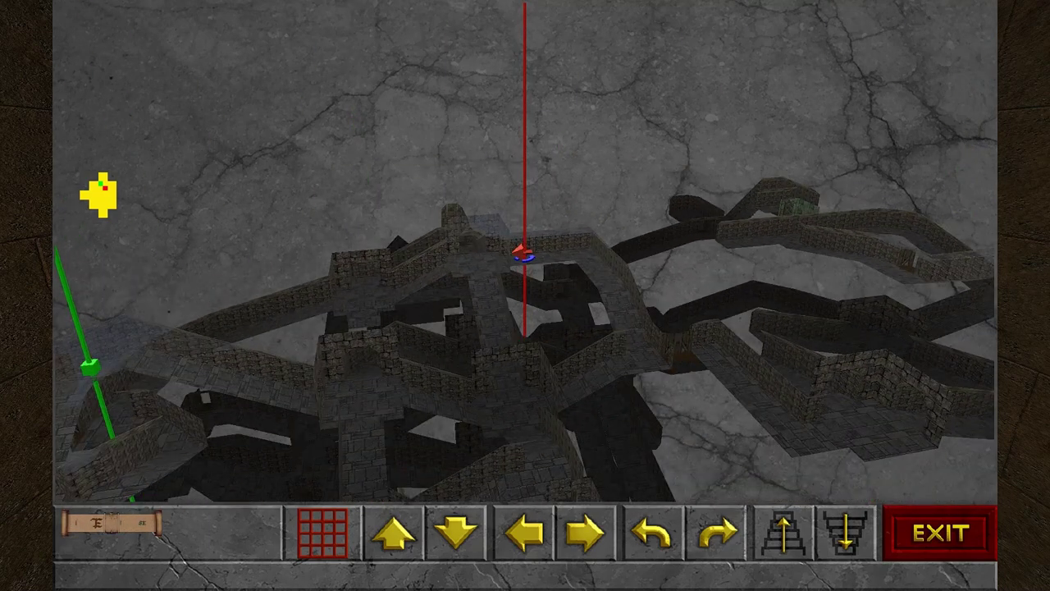
pyautogui.press('Left')
pyautogui.press('Left')
pyautogui.press('Left')
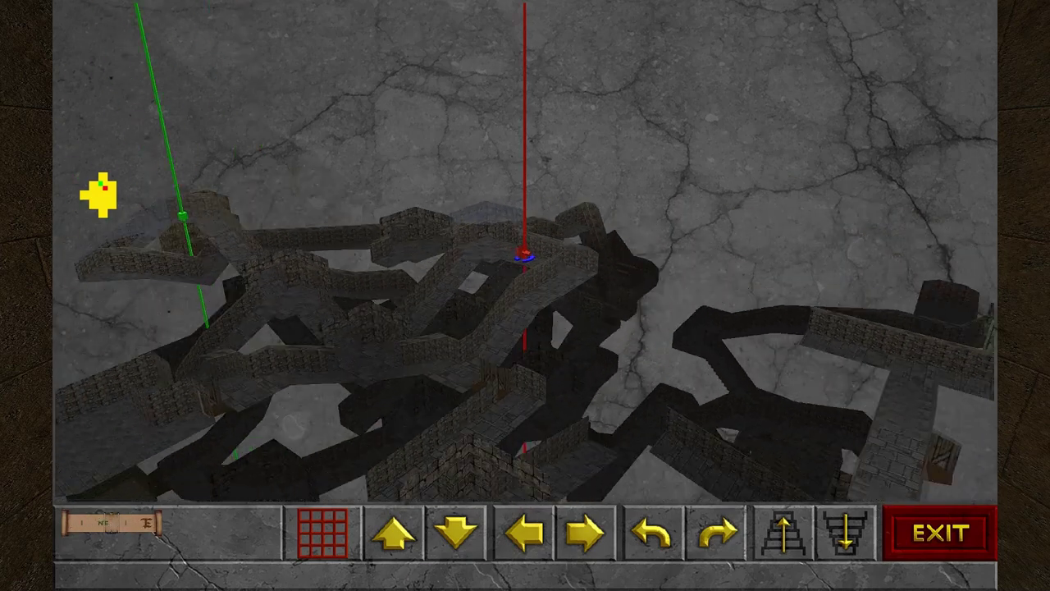
pyautogui.press('Left')
pyautogui.press('Left')
pyautogui.press('Left')
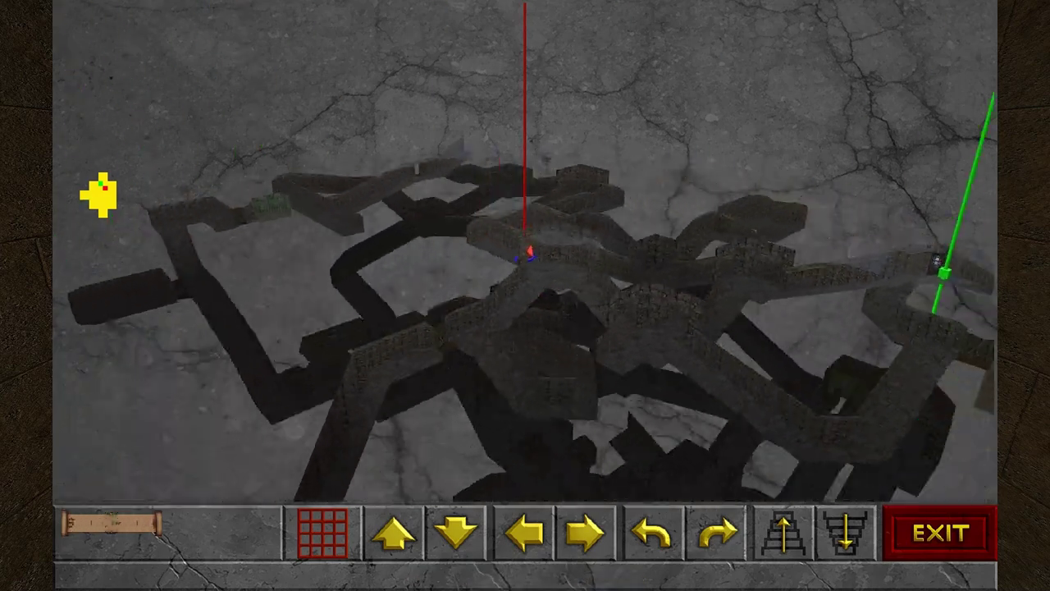
pyautogui.press('Left')
pyautogui.press('Left')
pyautogui.press('Left')
pyautogui.press('Left')
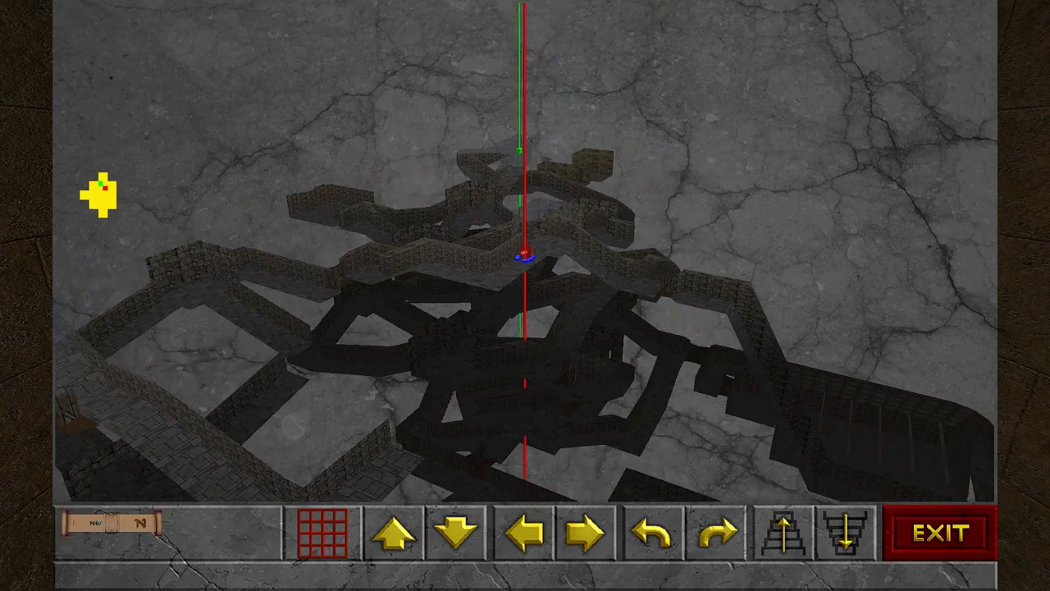
# Step: Zoom the map out to the whole dungeon, then zoom in close and rotate
pyautogui.press('Left')
pyautogui.press('Left')
pyautogui.press('pagedown')
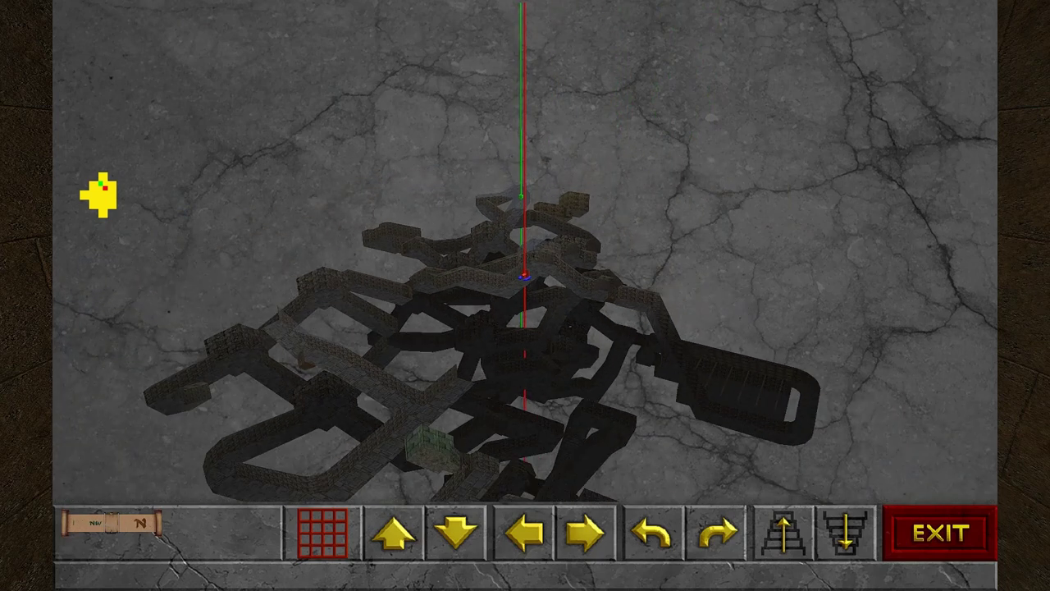
pyautogui.press('pagedown')
pyautogui.press('Left')
pyautogui.press('Left')
pyautogui.press('Up')
pyautogui.press('Up')
pyautogui.press('pageup')
pyautogui.press('pageup')
pyautogui.press('pageup')
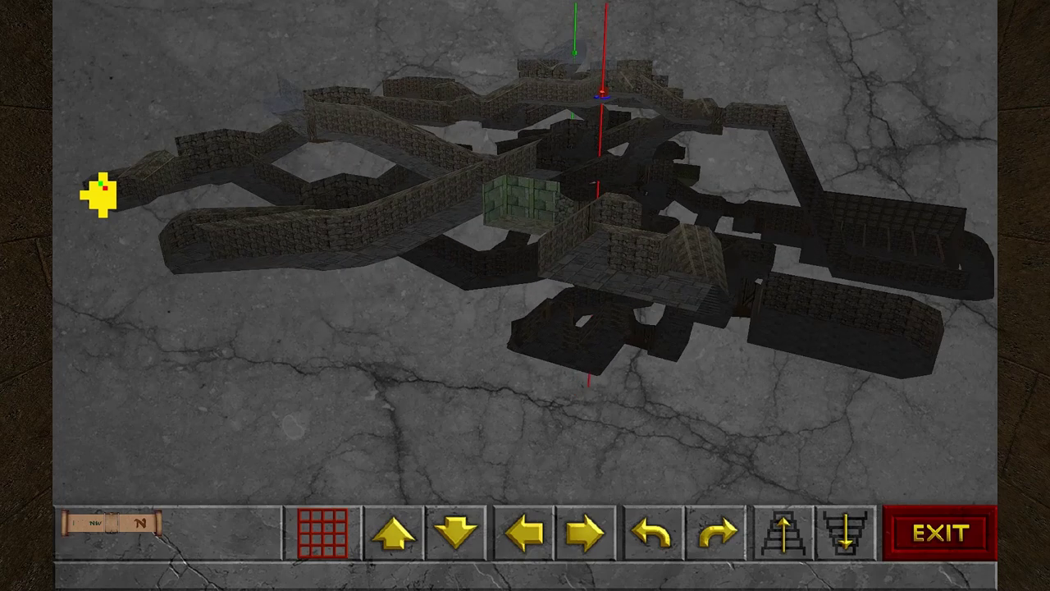
pyautogui.press('pageup')
pyautogui.press('Left')
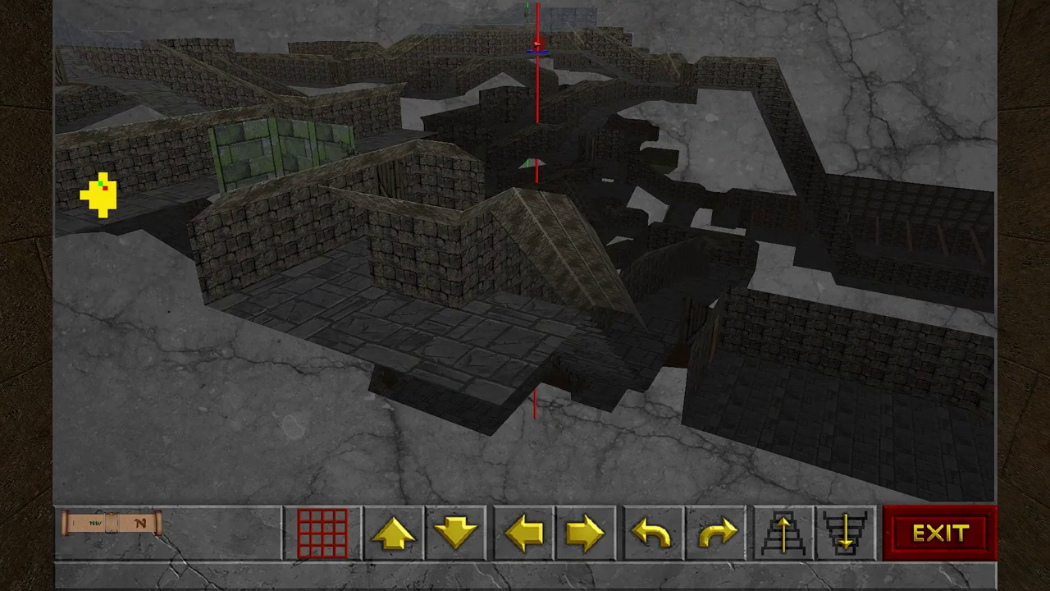
pyautogui.press('Left')
pyautogui.press('Left')
pyautogui.press('Left')
pyautogui.press('Left')
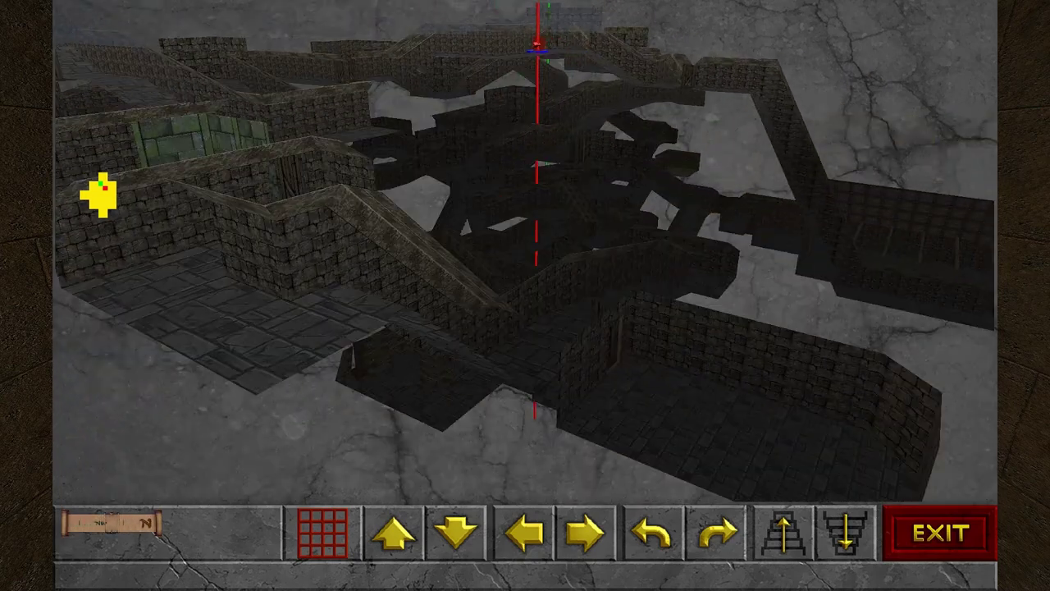
pyautogui.press('Escape')
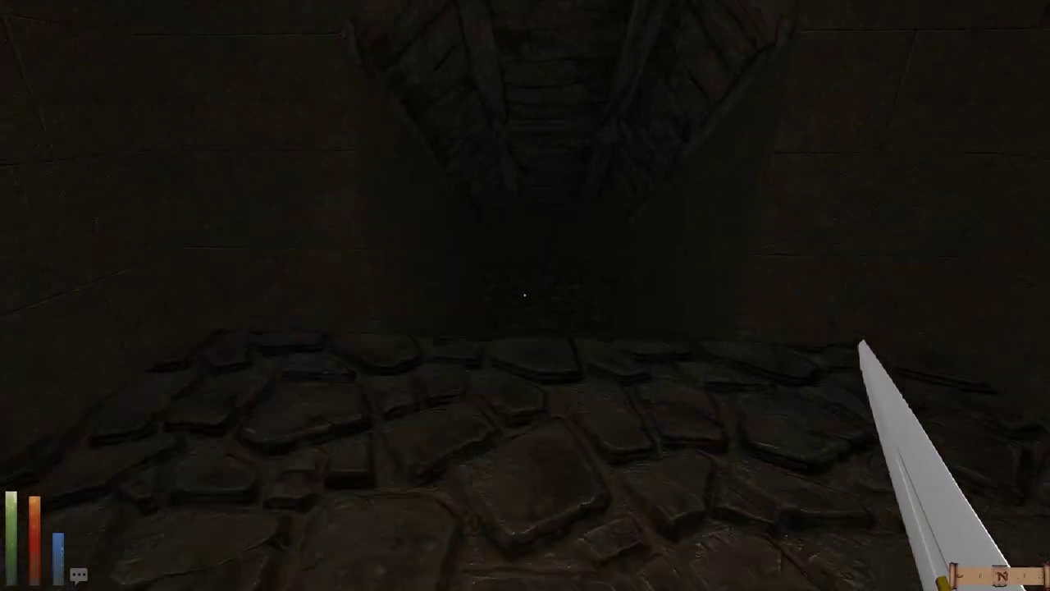
# Step: Walk past the wall corner into the corridor and rotate the automap
pyautogui.press('w')
pyautogui.press('w')
pyautogui.press('w')
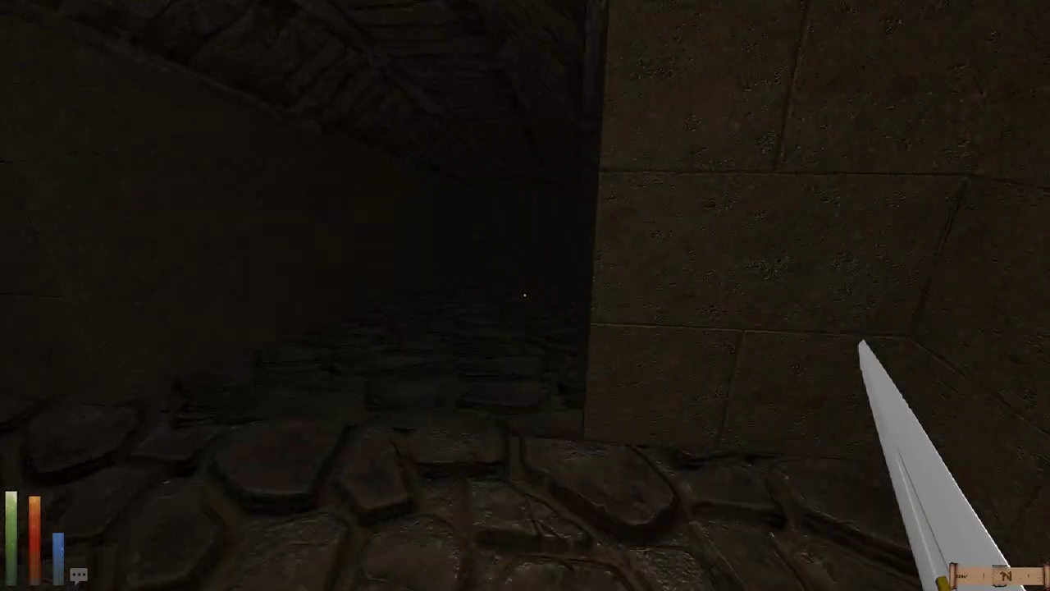
pyautogui.press('w')
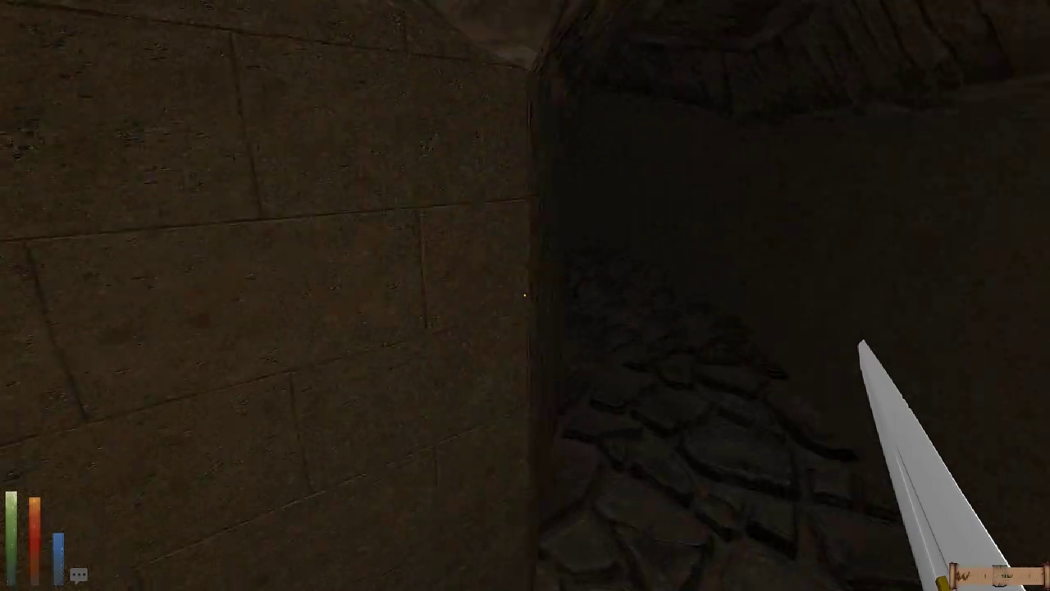
pyautogui.press('w')
pyautogui.press('w')
pyautogui.press('m')
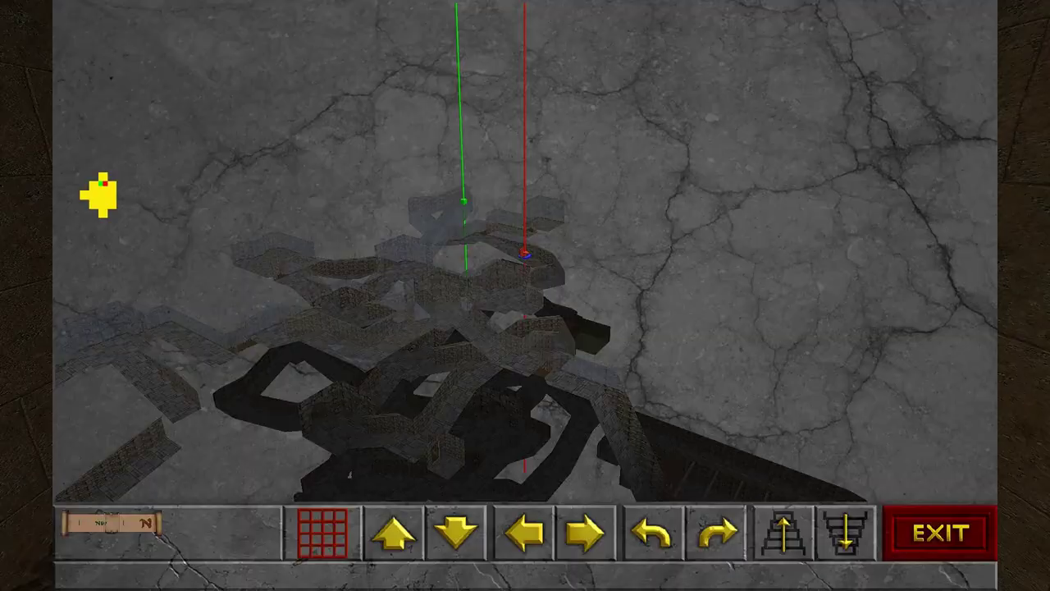
pyautogui.press('Left')
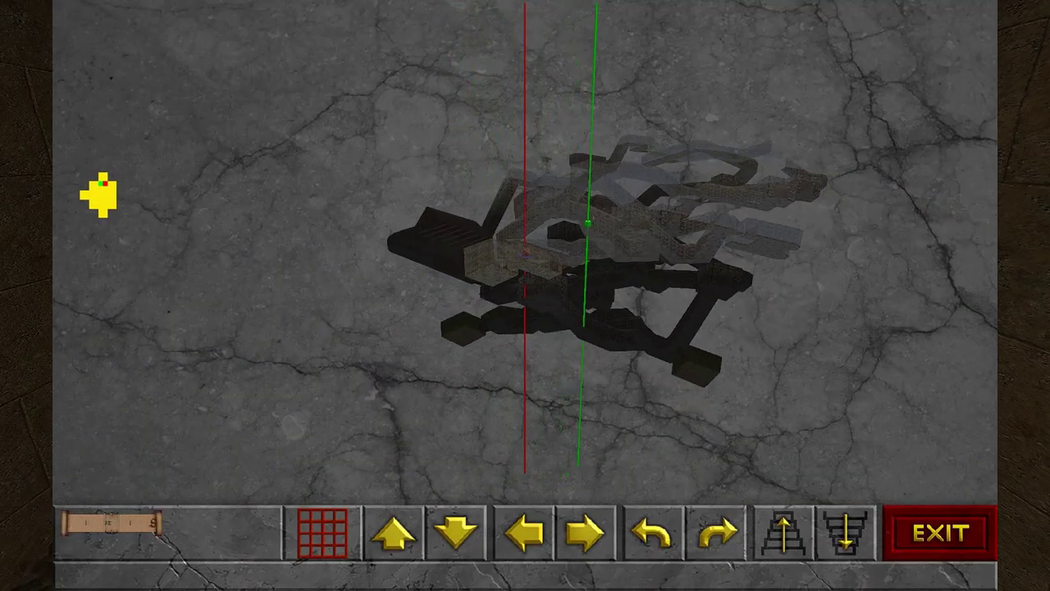
pyautogui.press('Left')
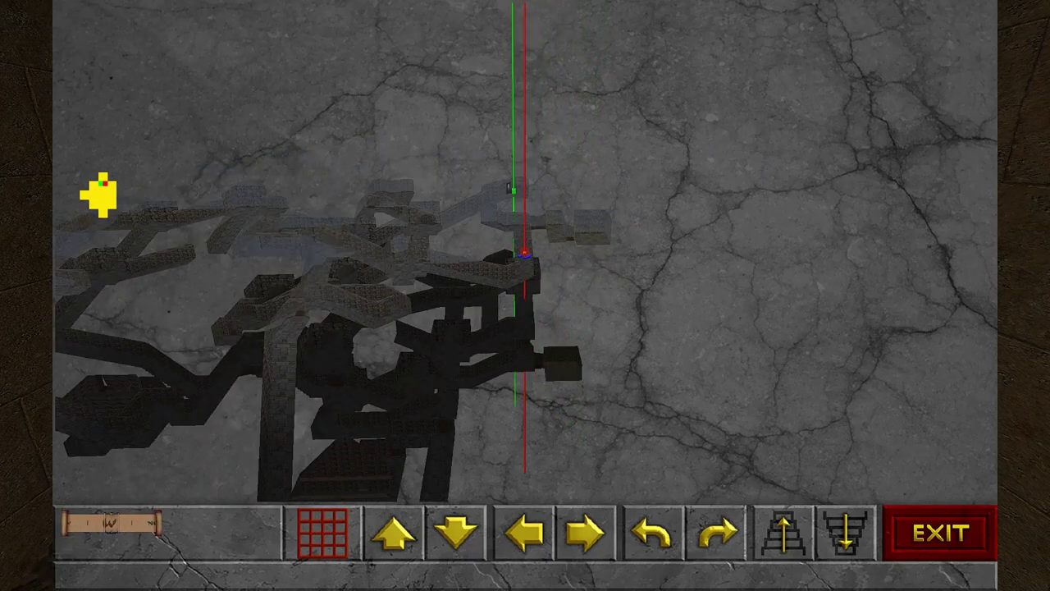
pyautogui.press('m')
# Step: Walk through the timber doorway past the body, then rotate the map for unexplored areas
pyautogui.press('w')
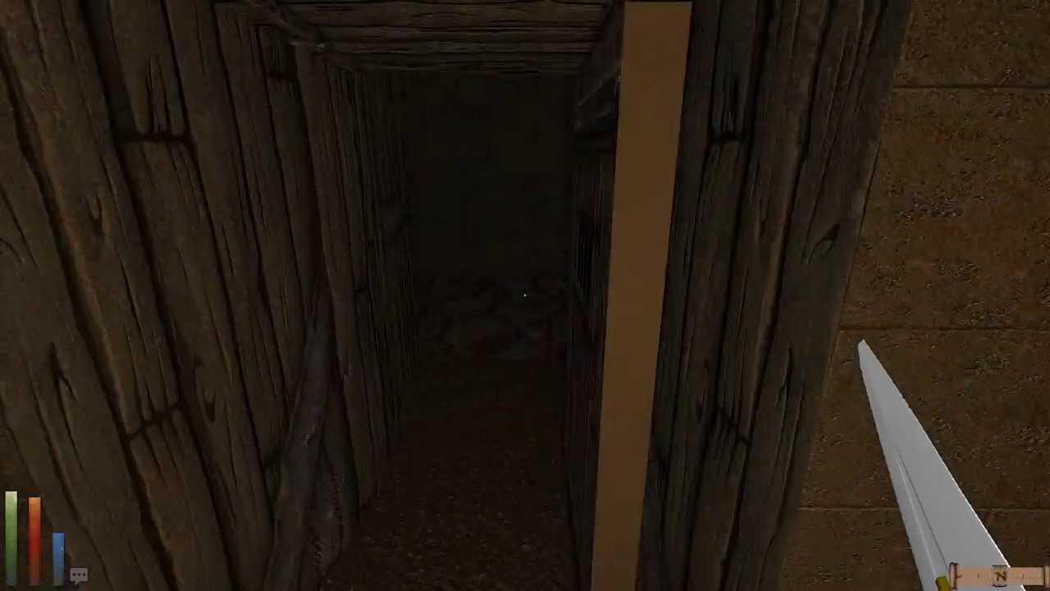
pyautogui.press('w')
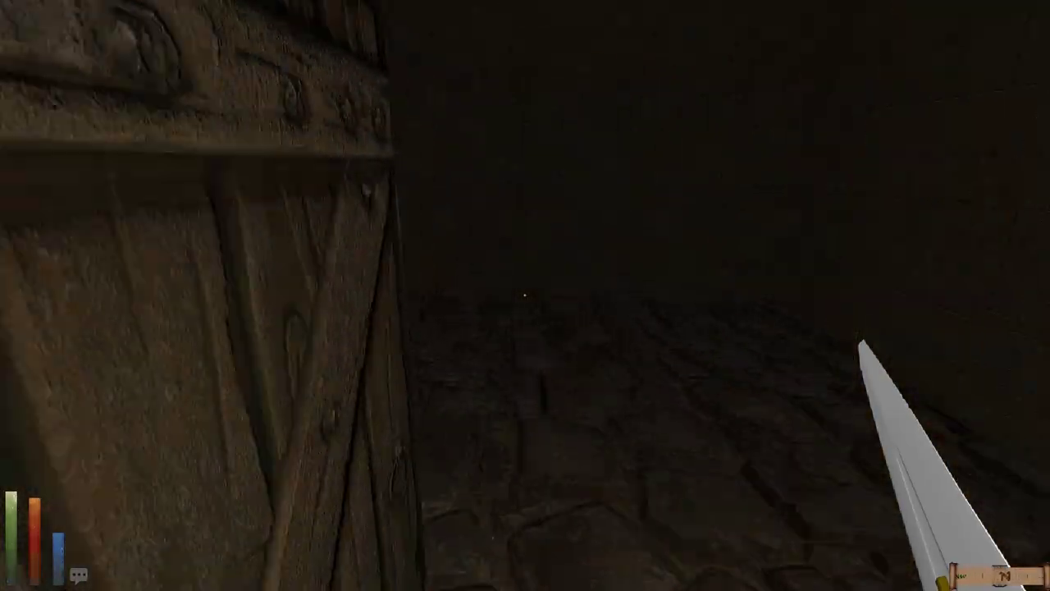
pyautogui.press('w')
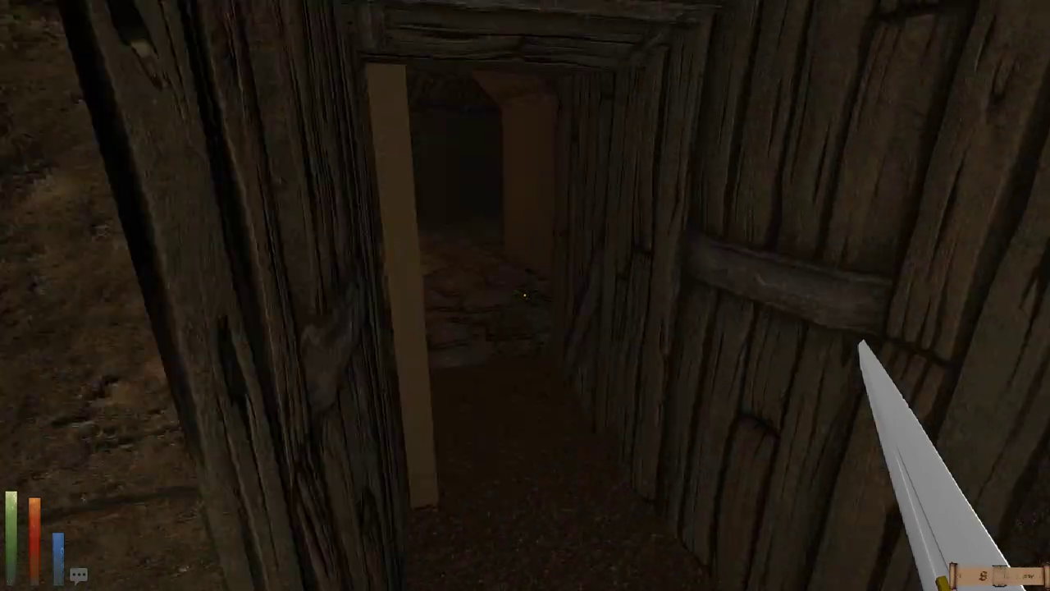
pyautogui.press('w')
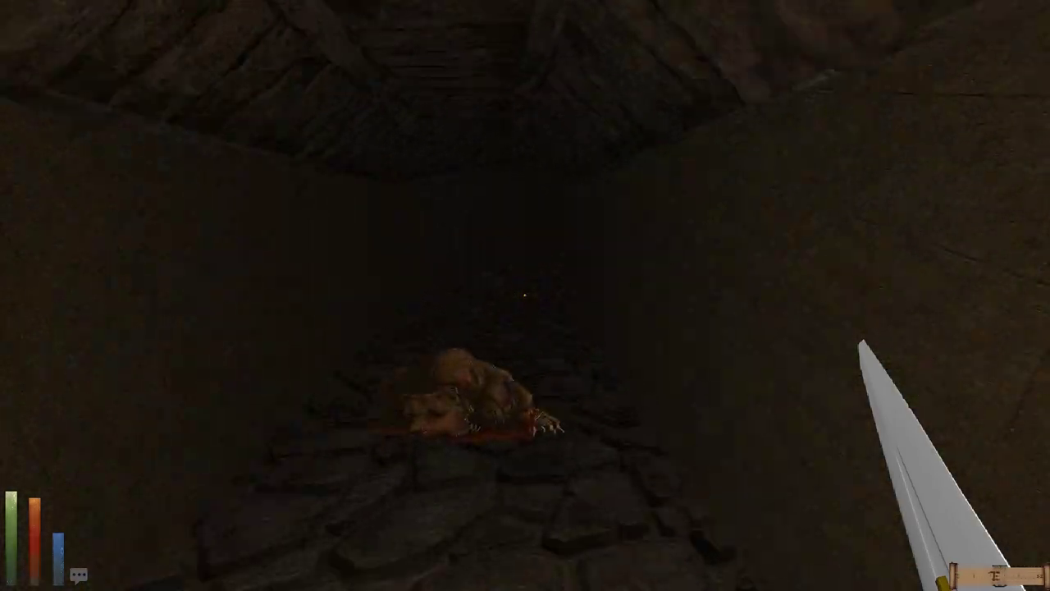
pyautogui.press('w')
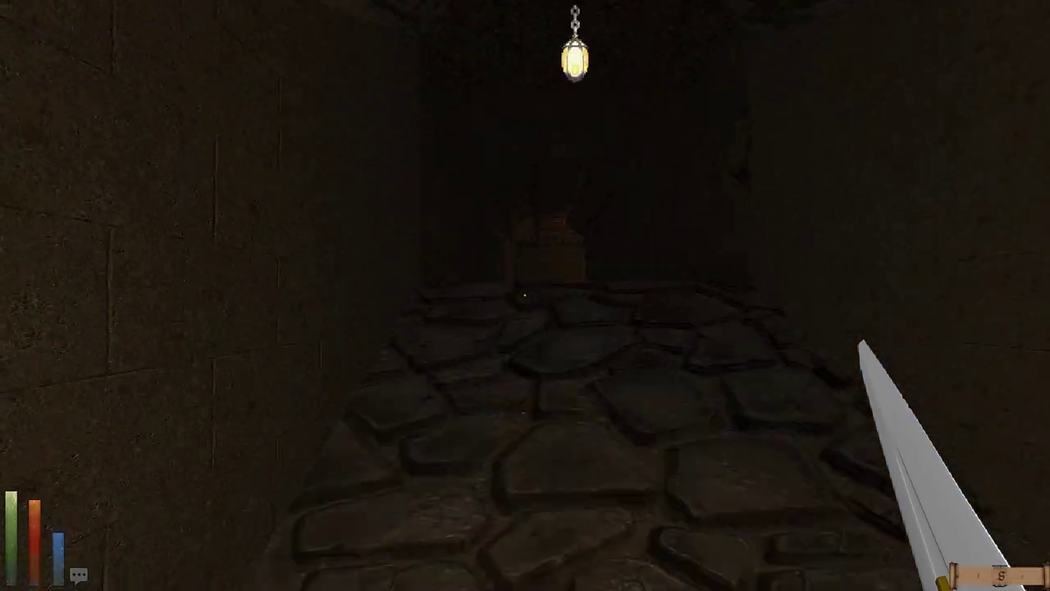
pyautogui.press('w')
pyautogui.press('m')
pyautogui.press('Left')
pyautogui.press('Left')
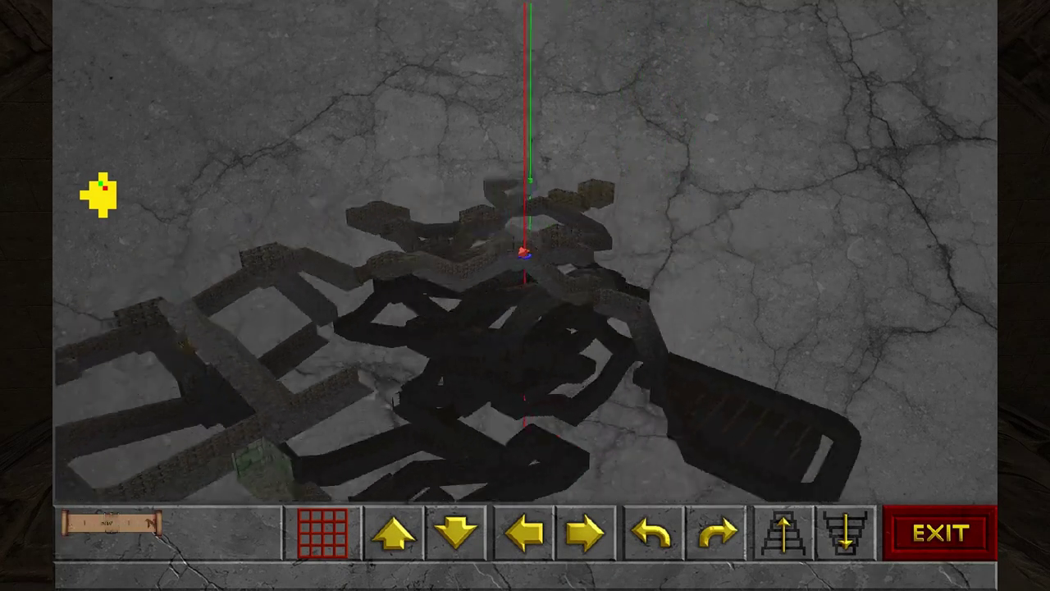
pyautogui.press('Left')
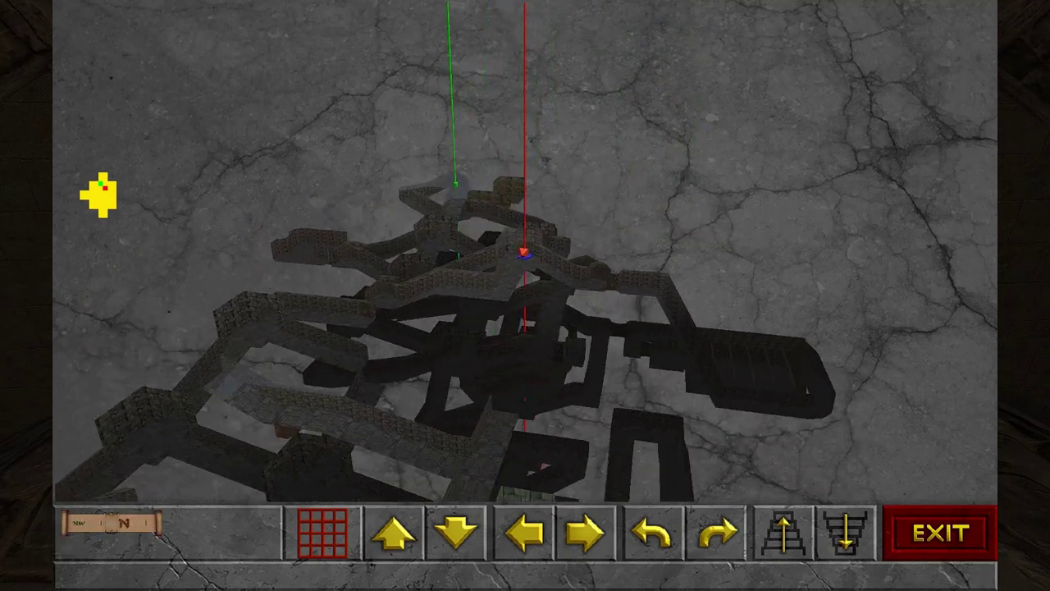
pyautogui.press('Left')
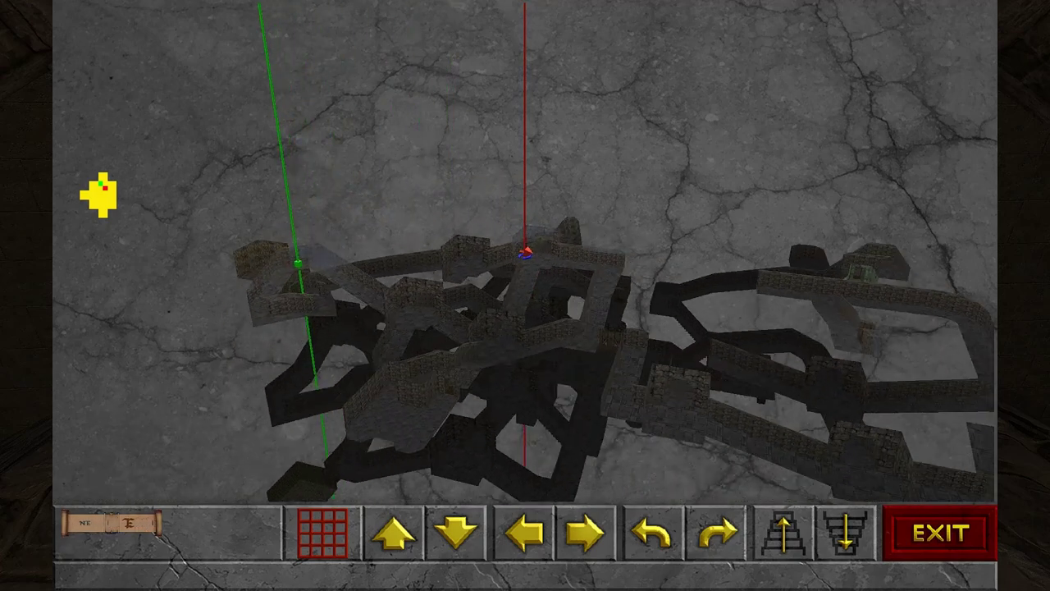
pyautogui.press('Left')
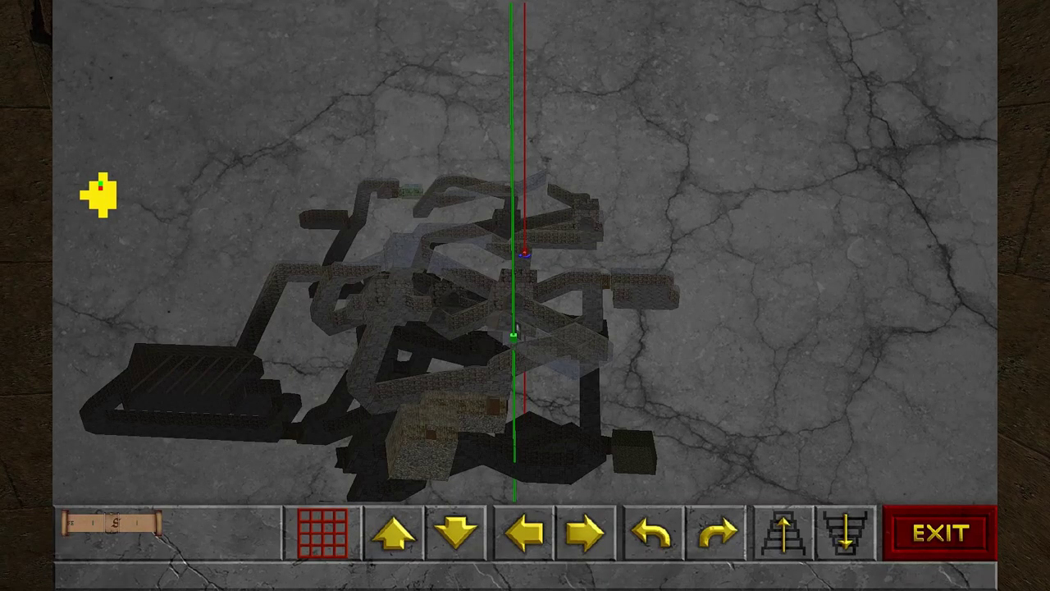
# Step: Check the automap twice, rotating the dungeon model until it faces north
pyautogui.press('Left')
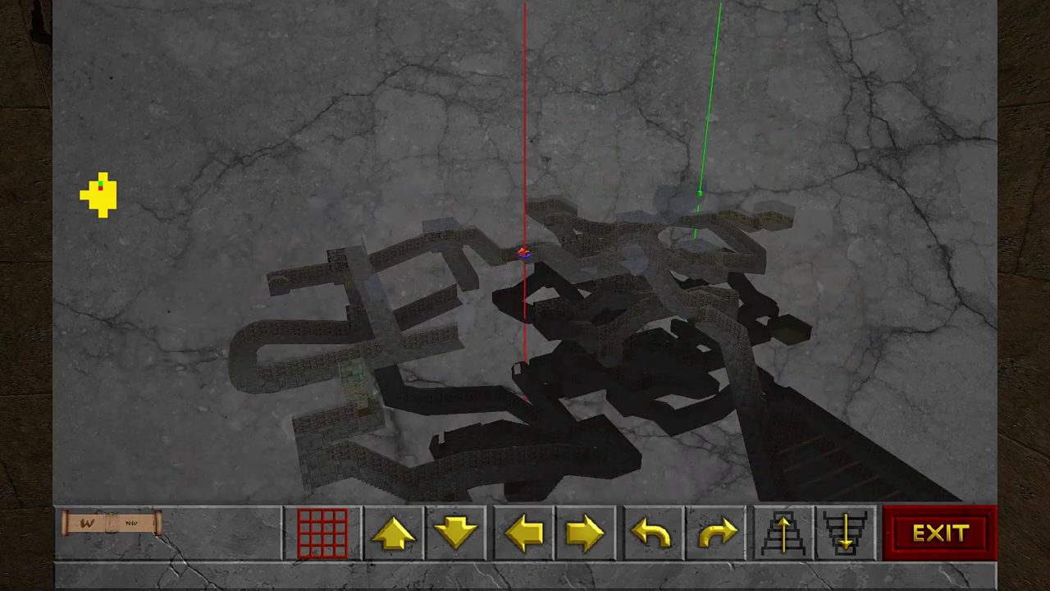
pyautogui.press('Left')
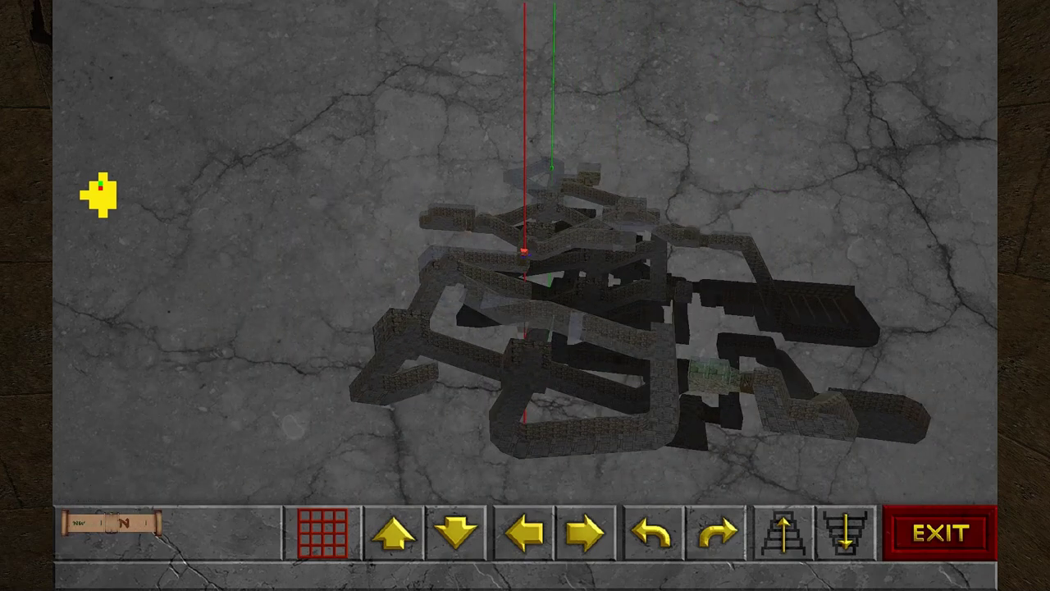
pyautogui.press('Left')
pyautogui.press('m')
pyautogui.press('Left')
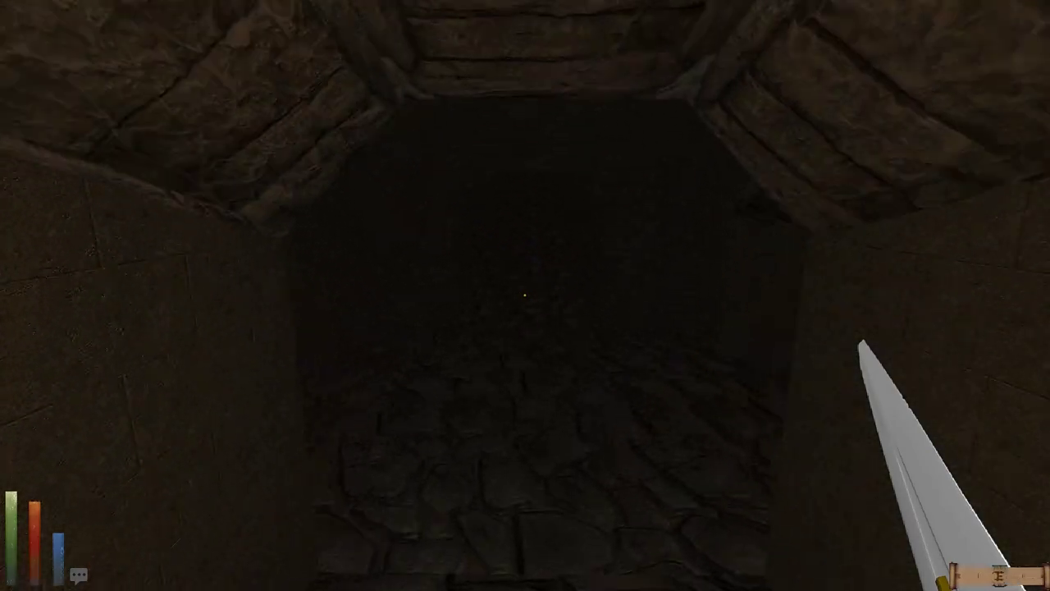
pyautogui.press('m')
pyautogui.press('Left')
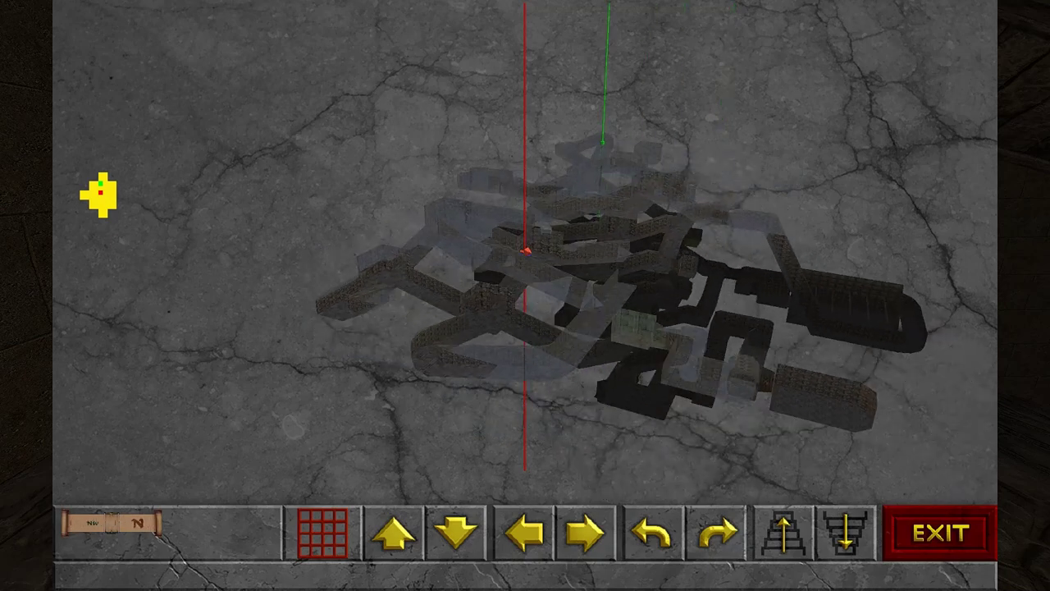
pyautogui.press('m')
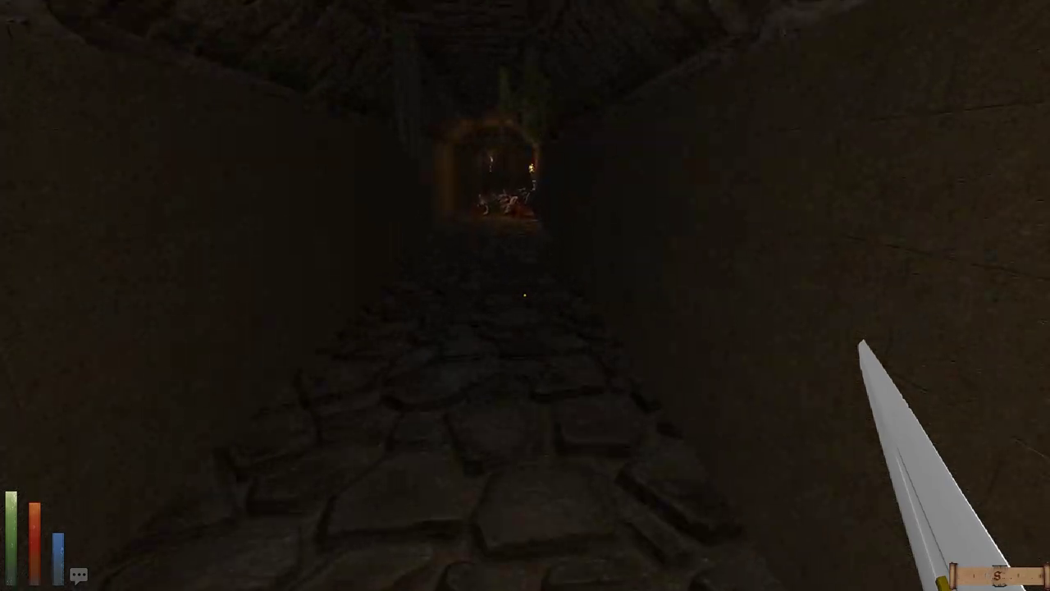
# Step: Walk the corridor between more automap checks, rotating the view around the player
pyautogui.press('m')
pyautogui.press('Left')
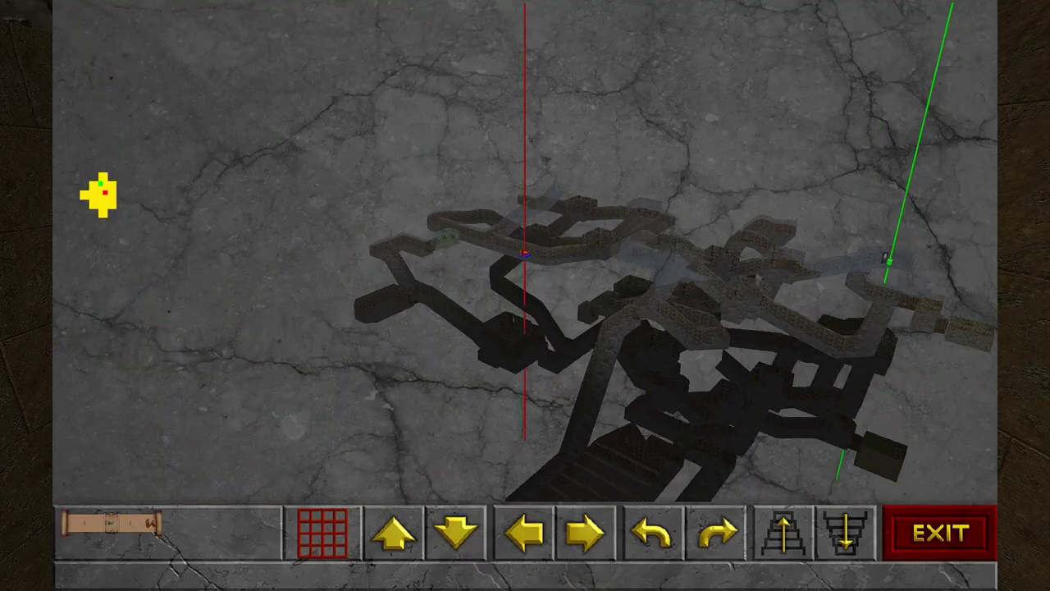
pyautogui.press('Left')
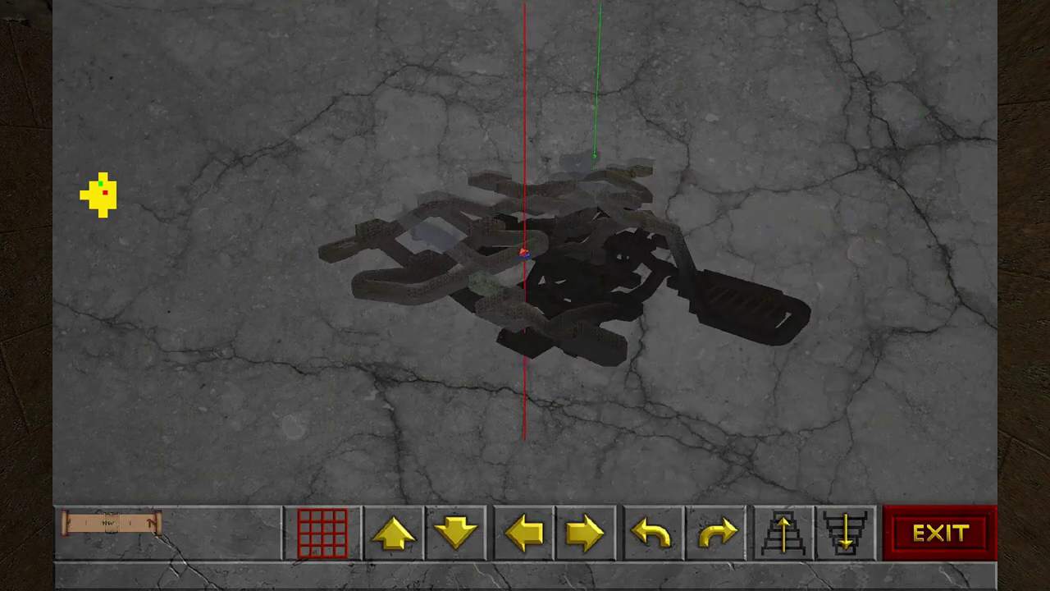
pyautogui.press('Left')
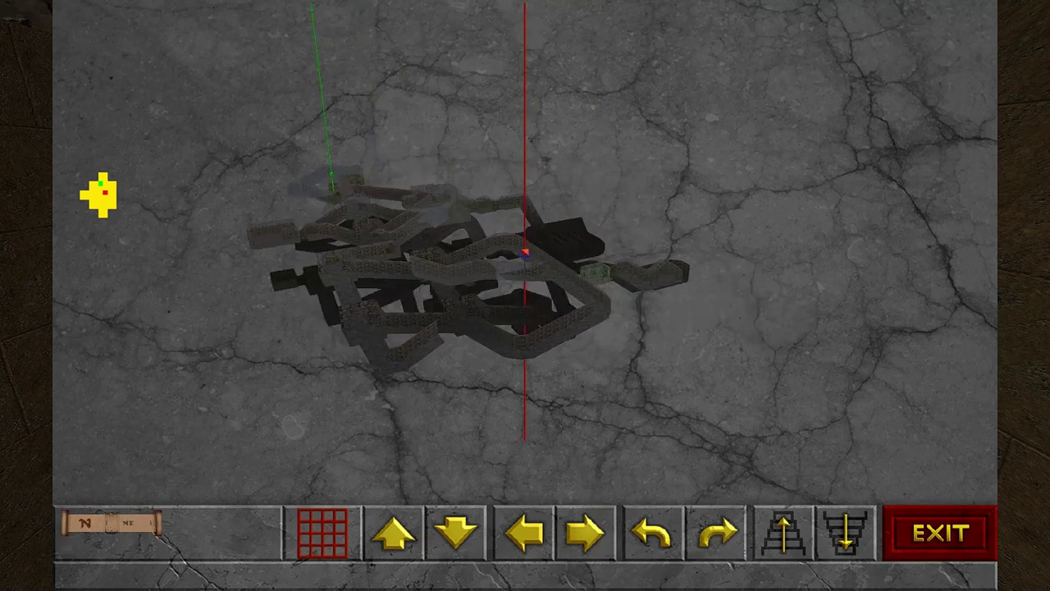
pyautogui.press('Left')
pyautogui.press('Tab')
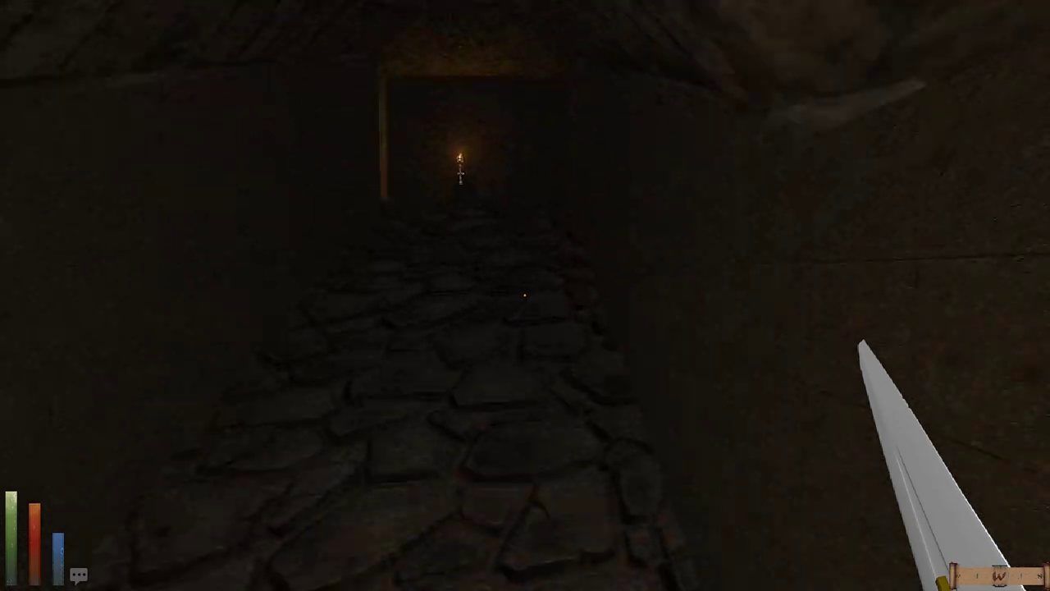
pyautogui.press('w')
pyautogui.press('Tab')
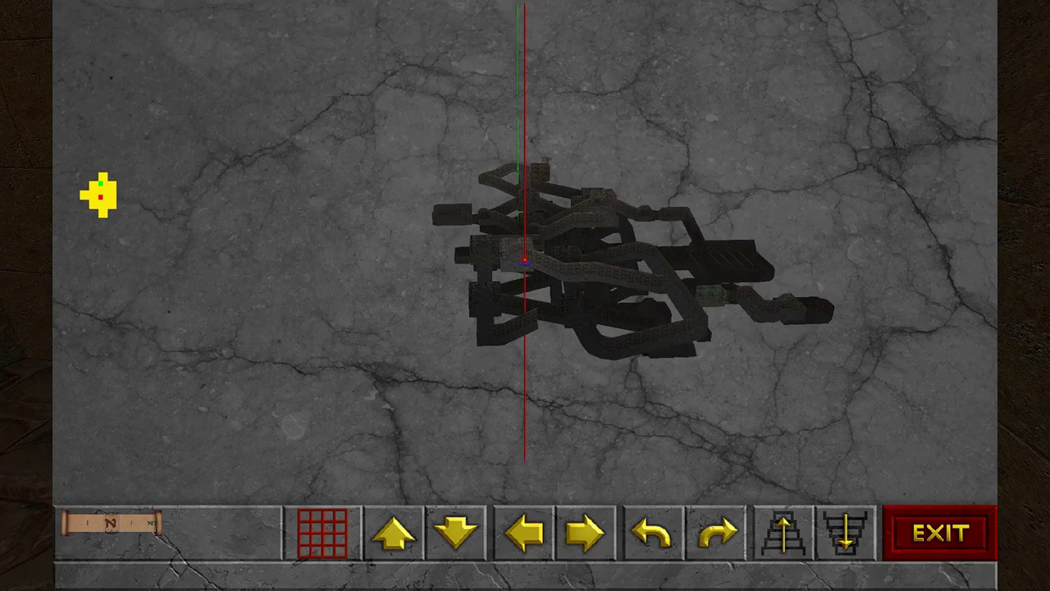
pyautogui.scroll(4, 98, 194)
pyautogui.scroll(4, 99, 194)
pyautogui.scroll(3, 98, 194)
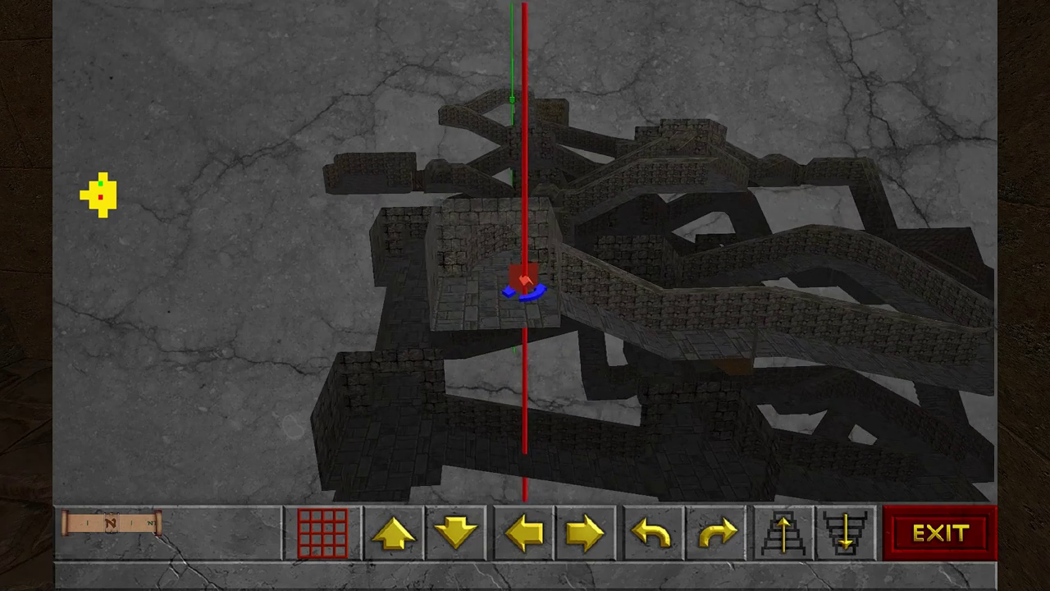
pyautogui.press('Right')
pyautogui.press('Right')
pyautogui.press('Tab')
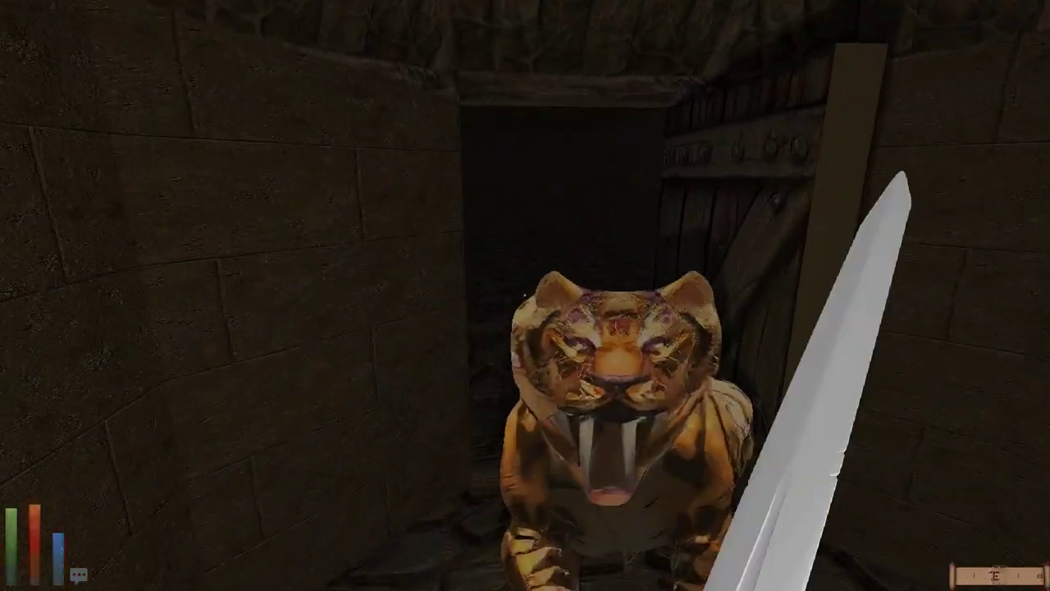
# Step: Cast Weak Heal, kill the sabertooth tiger, and search its empty body
pyautogui.press('BackSpace')
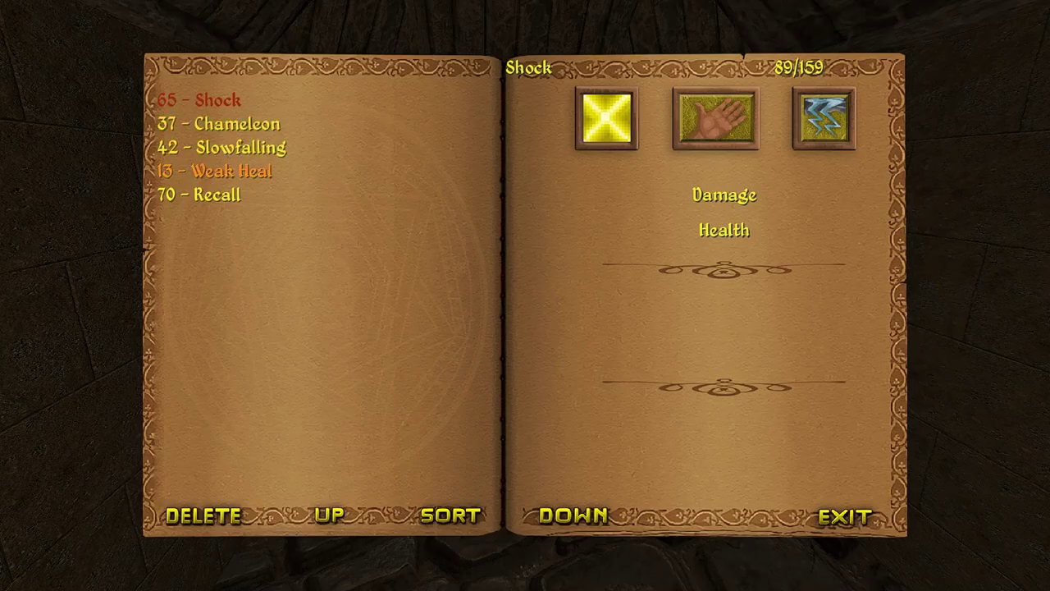
pyautogui.doubleClick(230, 171)
pyautogui.moveTo(738, 328)
pyautogui.mouseDown()
pyautogui.moveTo(328, 329)
pyautogui.moveTo(739, 328)
pyautogui.mouseUp()
pyautogui.press('q')
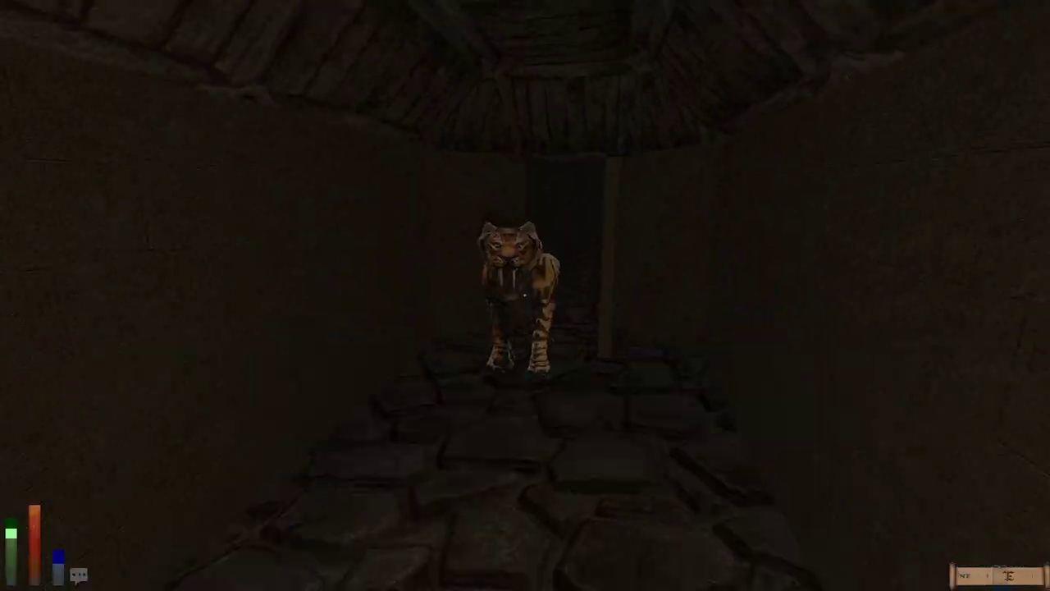
pyautogui.press('q')
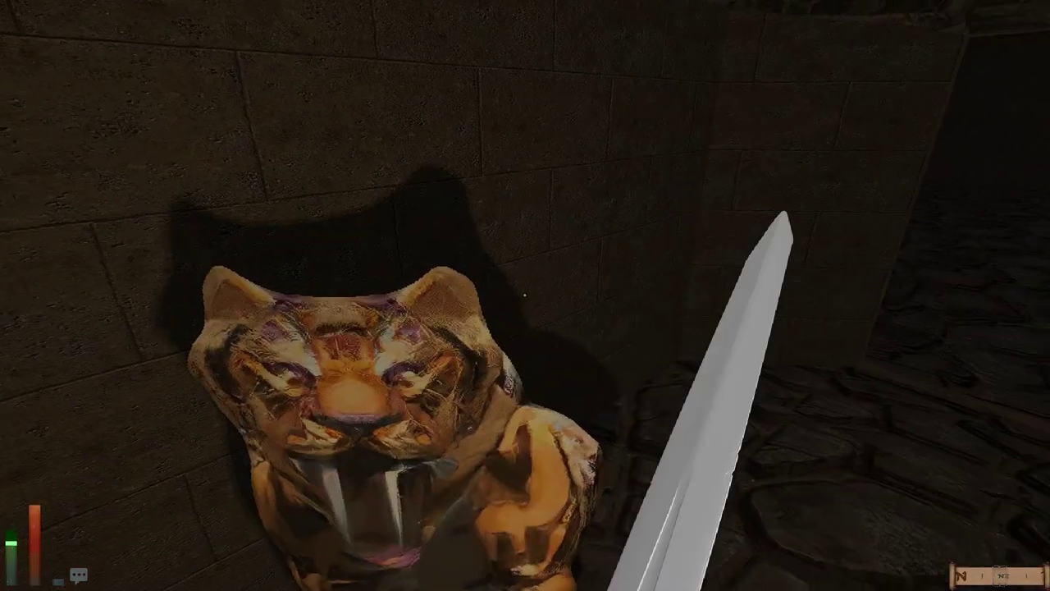
pyautogui.moveTo(738, 329); pyautogui.dragTo(328, 328)
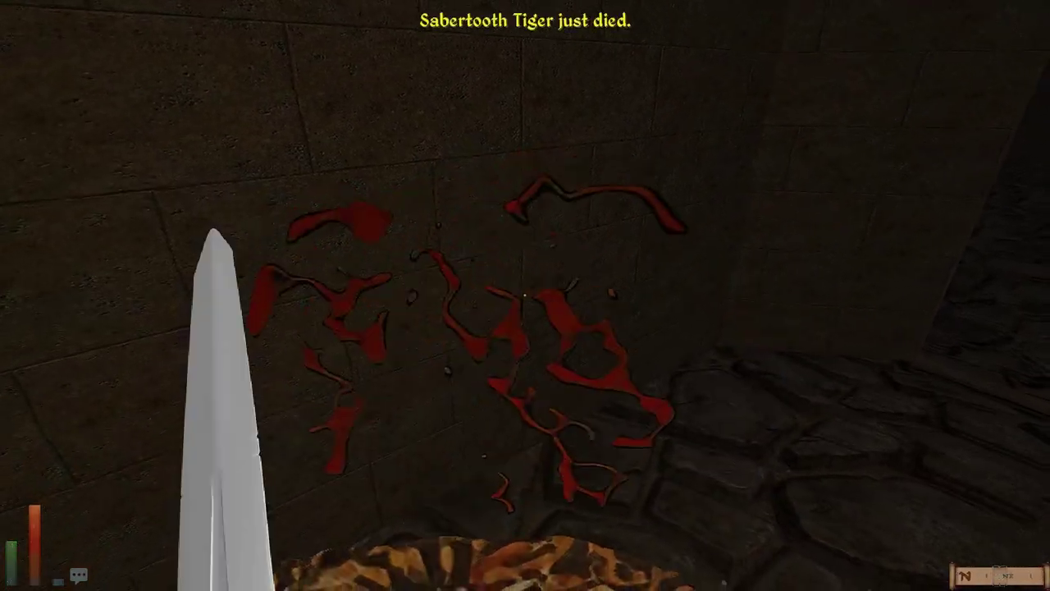
pyautogui.click(525, 296)
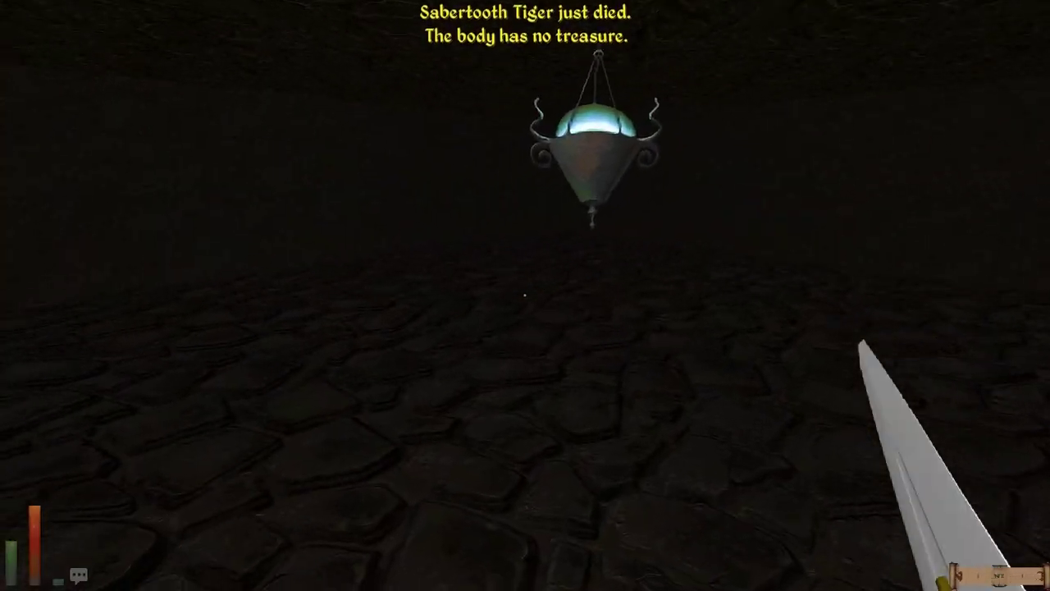
pyautogui.press('w')
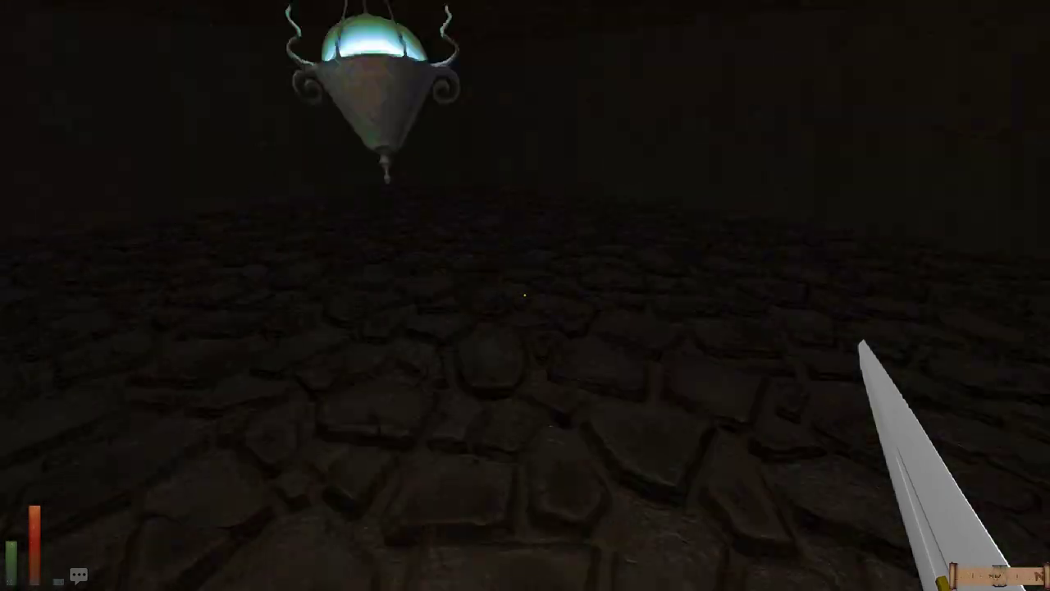
# Step: Rest for seven hours until the character is healed
pyautogui.press('r')
pyautogui.click(526, 222)
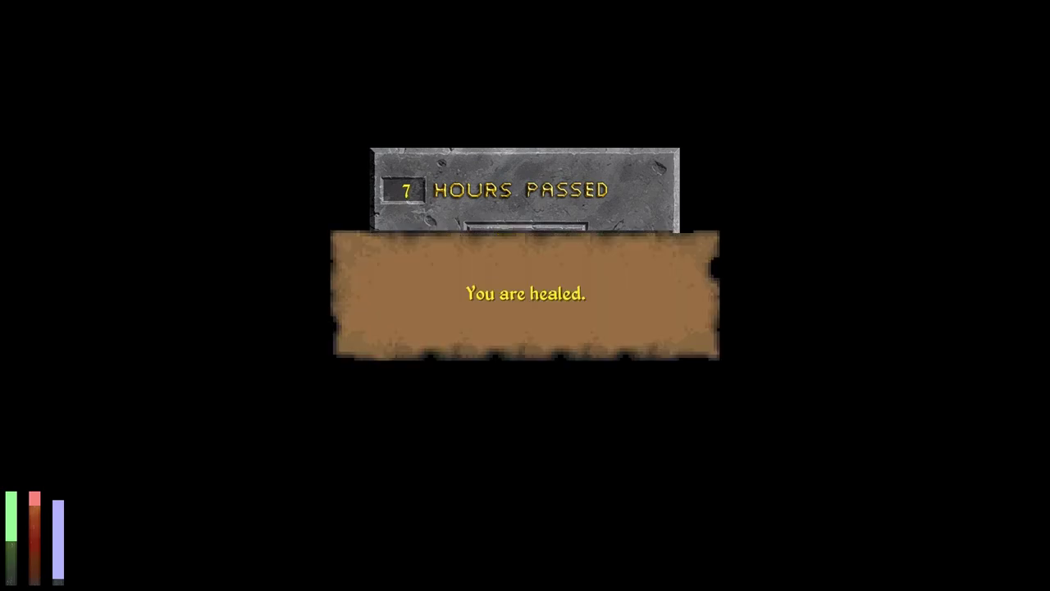
pyautogui.click(526, 296)
# Step: Save the game, then walk through the doorway past the torch notice
pyautogui.press('Escape')
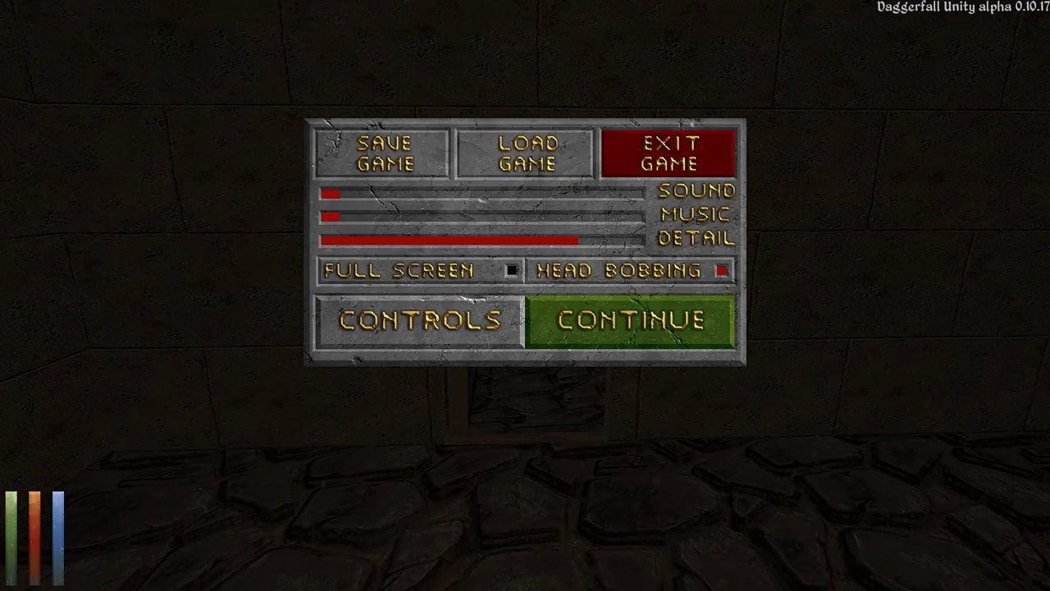
pyautogui.click(385, 154)
pyautogui.press('Return')
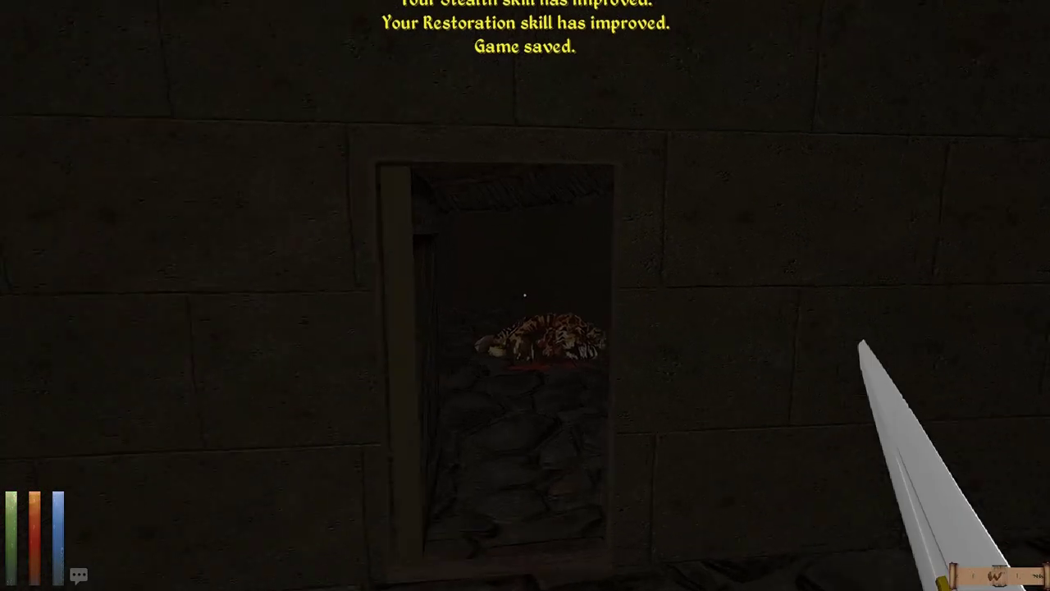
pyautogui.press('w')
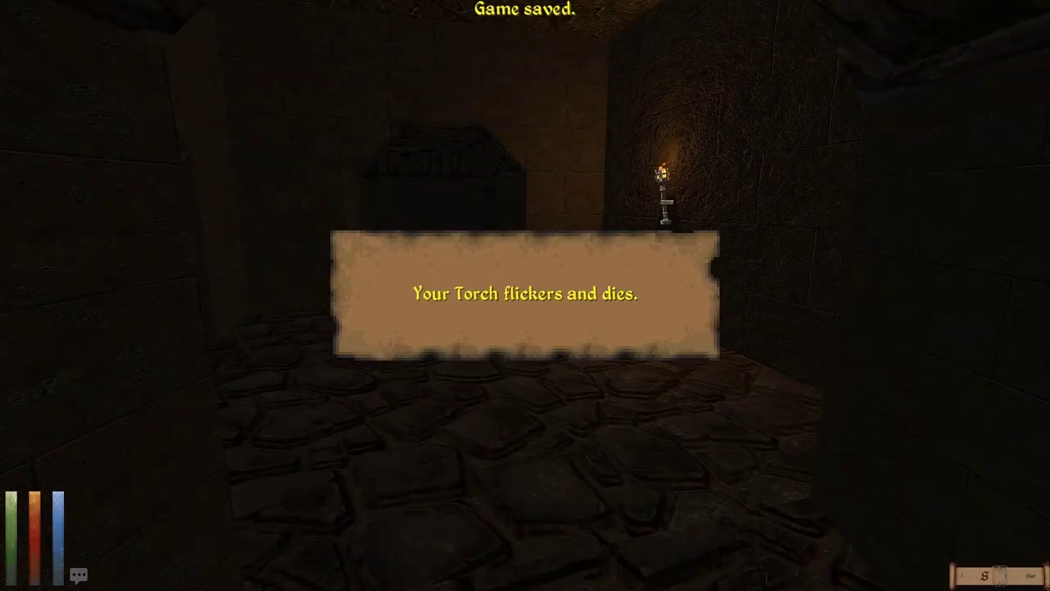
pyautogui.click(525, 295)
pyautogui.press('w')
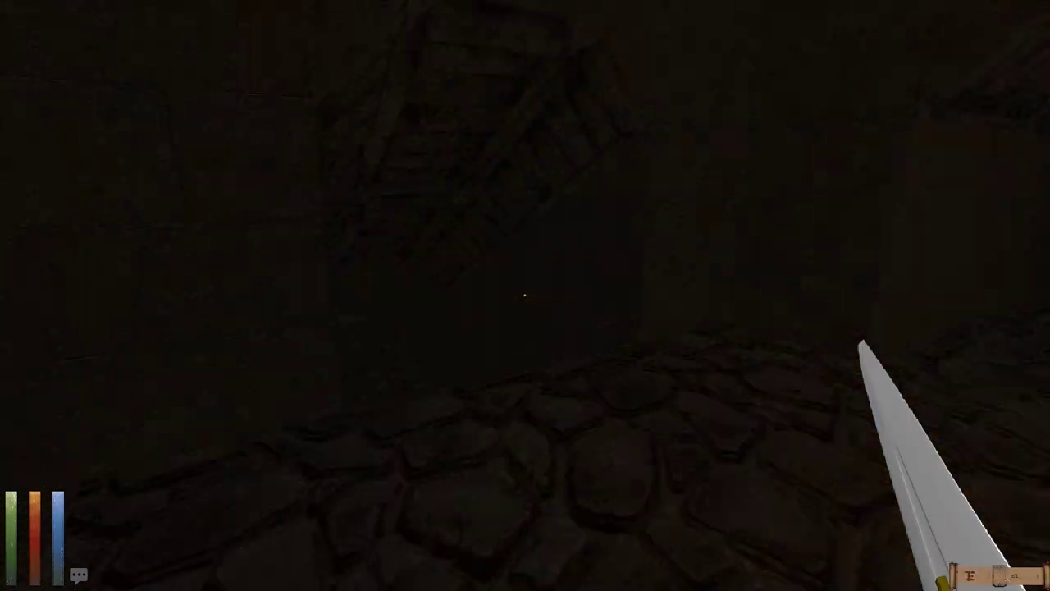
# Step: Glance at the map, walk past the torch, and save the game as '44'
pyautogui.press('m')
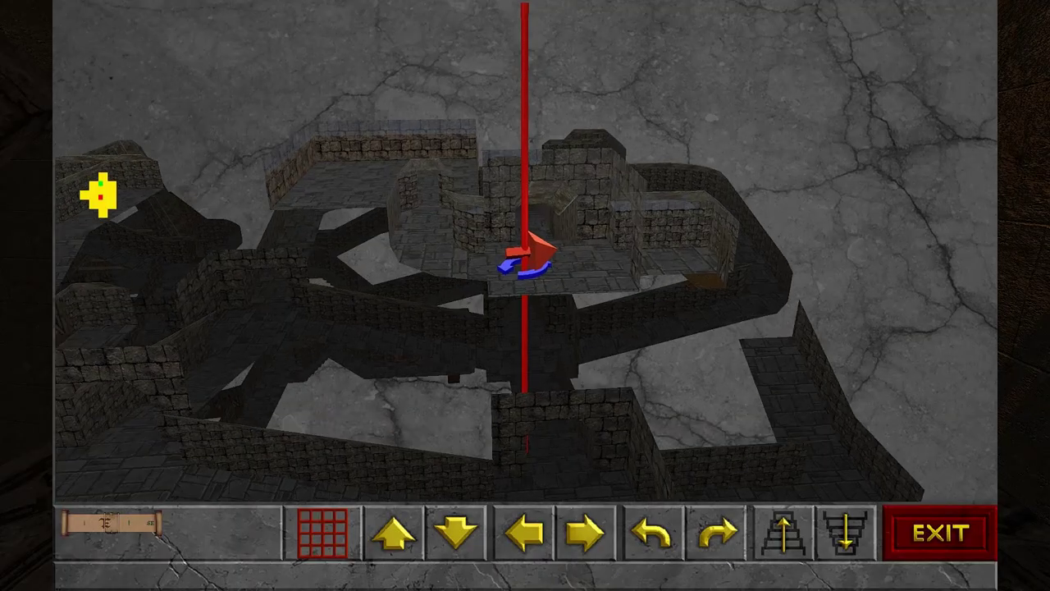
pyautogui.press('m')
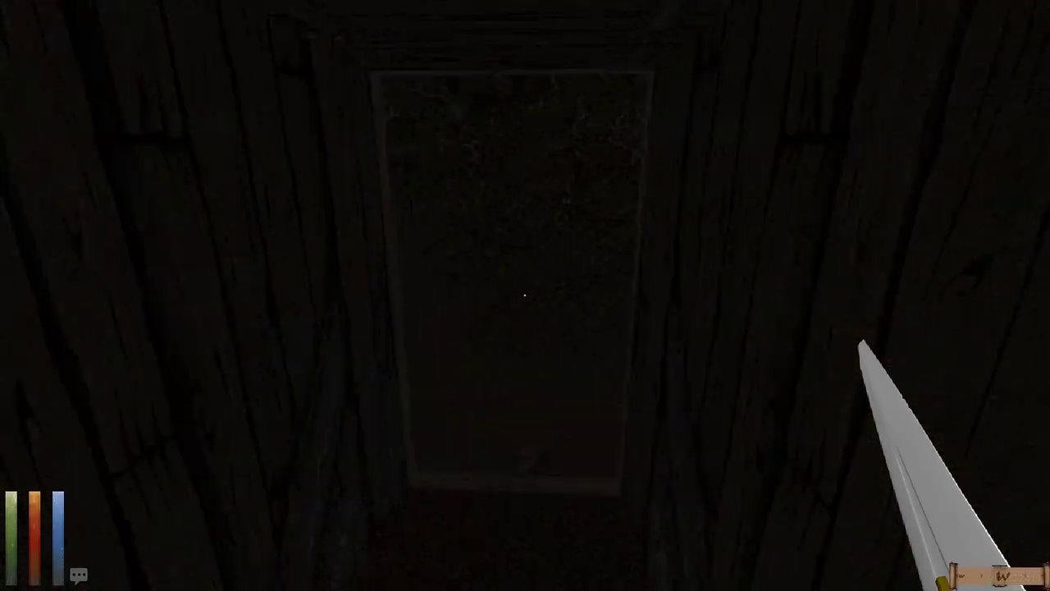
pyautogui.press('w')
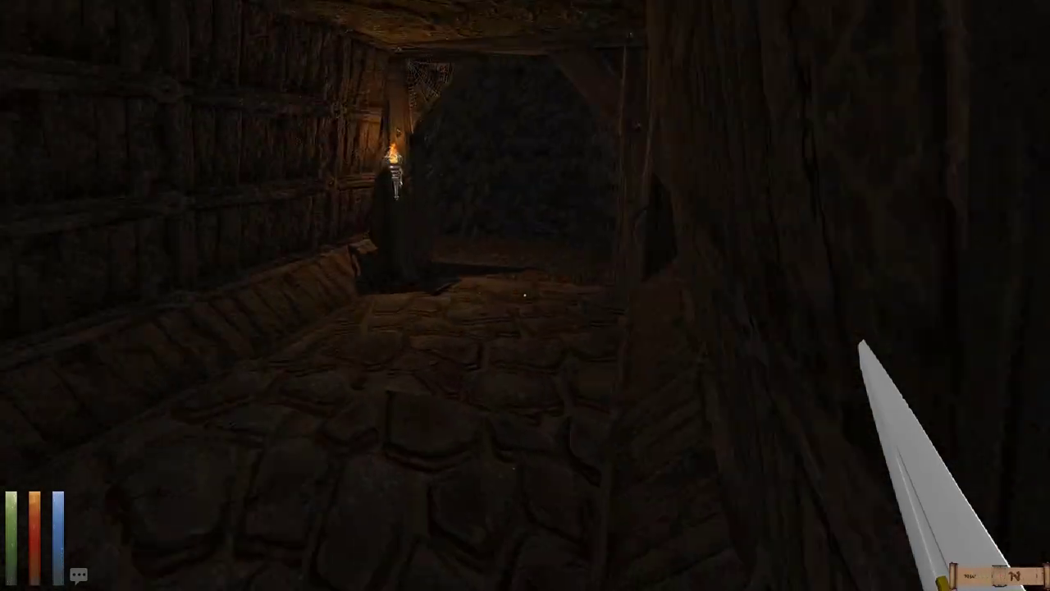
pyautogui.press('Escape')
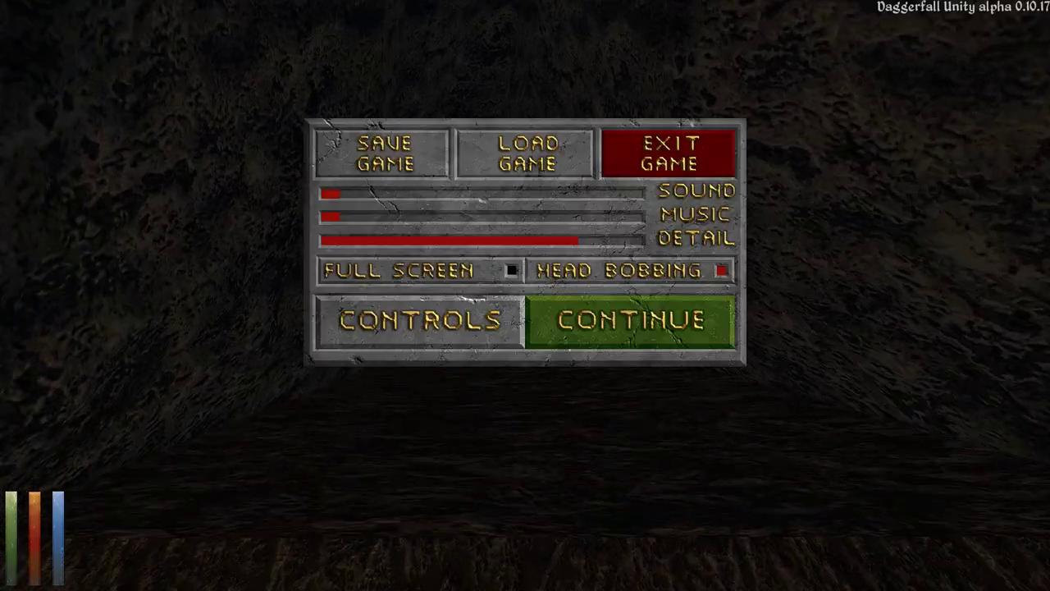
pyautogui.click(392, 154)
pyautogui.write('44')
pyautogui.press('Return')
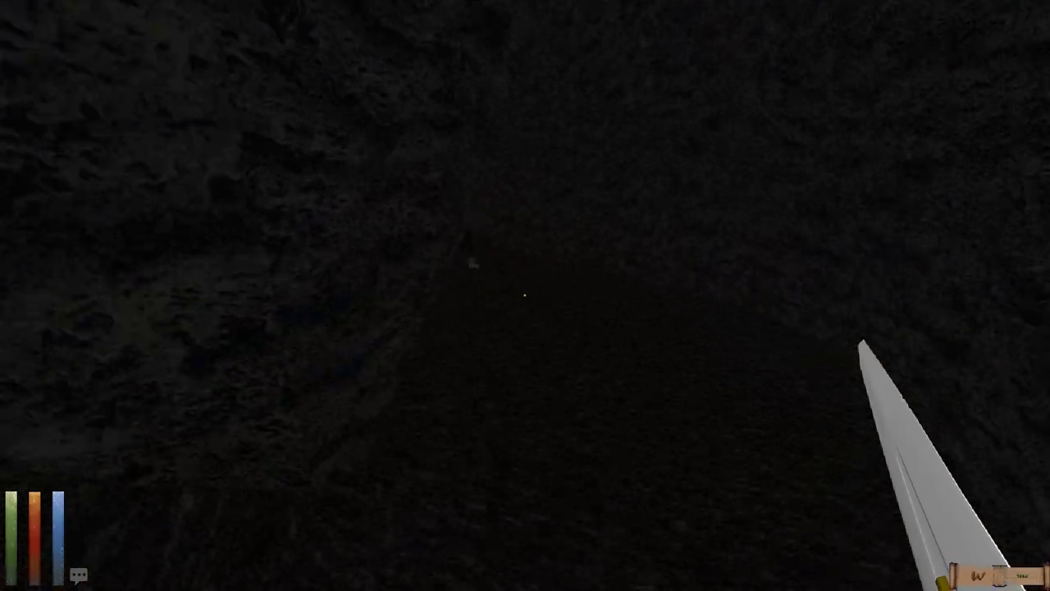
# Step: Kill the grizzly bear with repeated sword strikes
pyautogui.press('w')
pyautogui.click(525, 295)
pyautogui.click(525, 295)
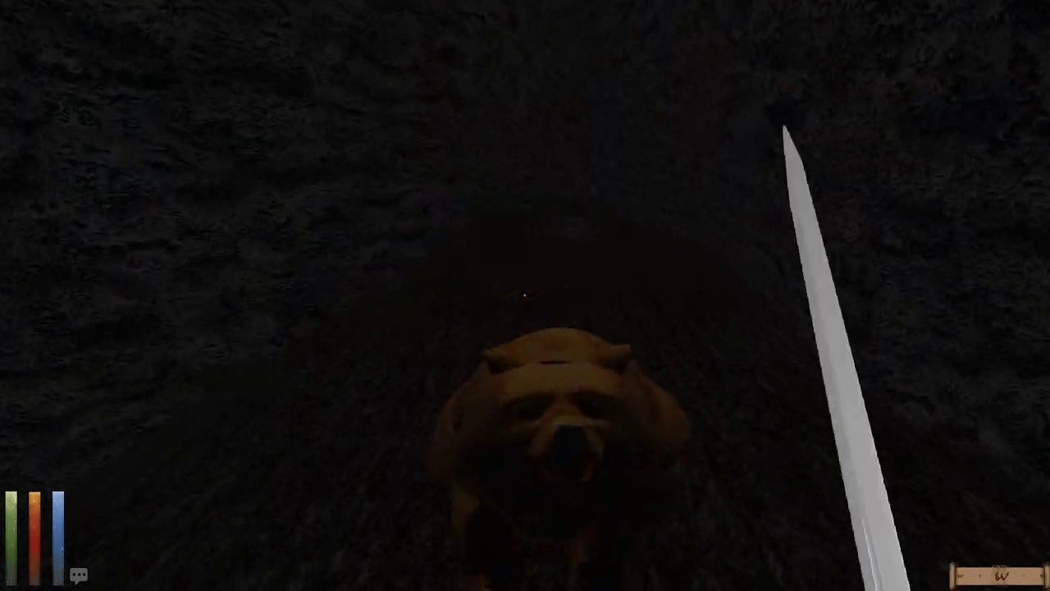
pyautogui.click(525, 295)
pyautogui.click(526, 295)
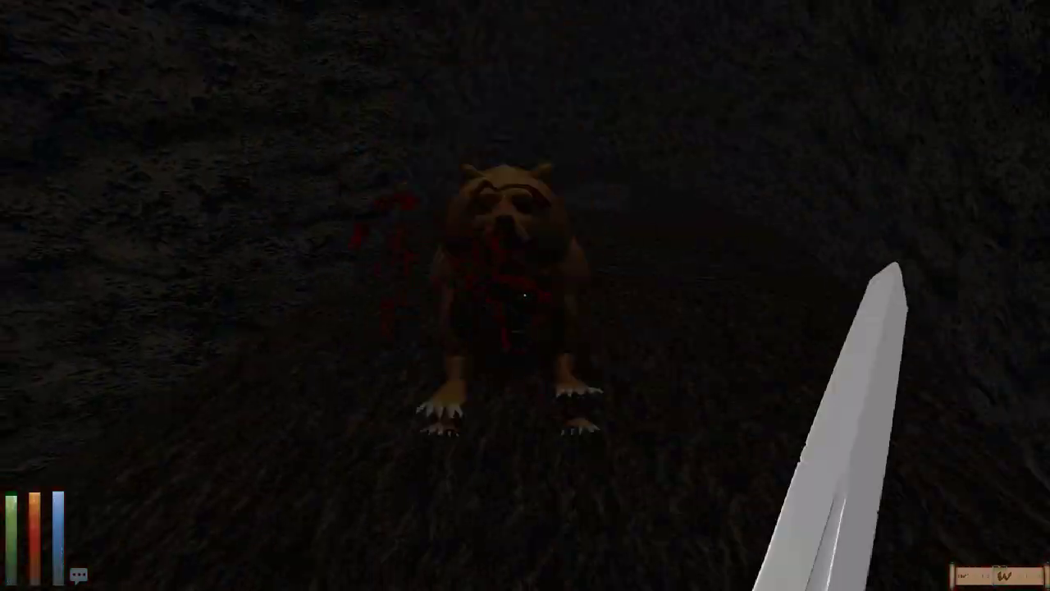
pyautogui.click(525, 295)
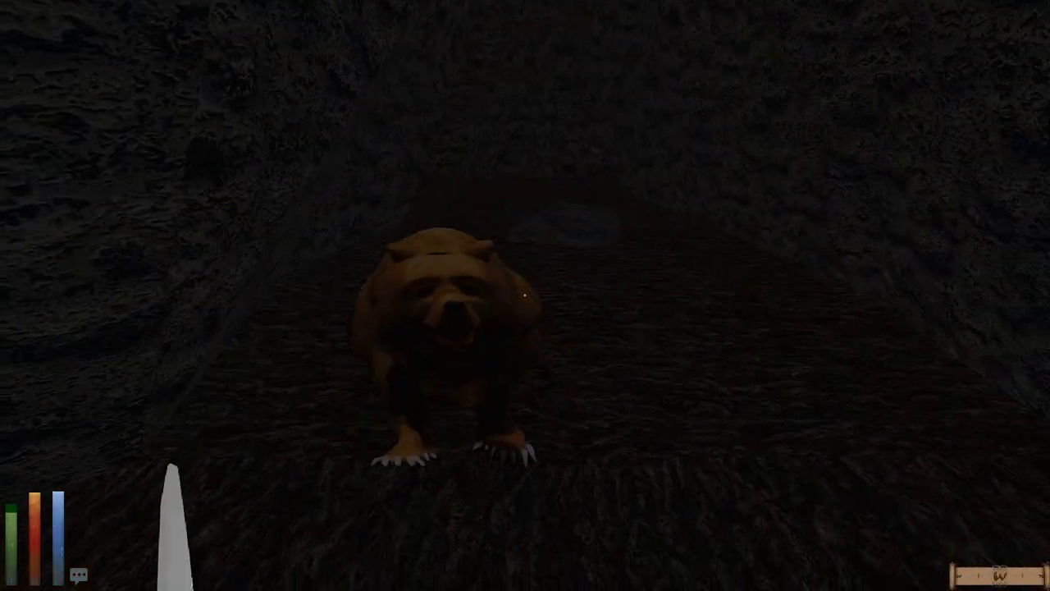
pyautogui.click(525, 295)
pyautogui.click(525, 295)
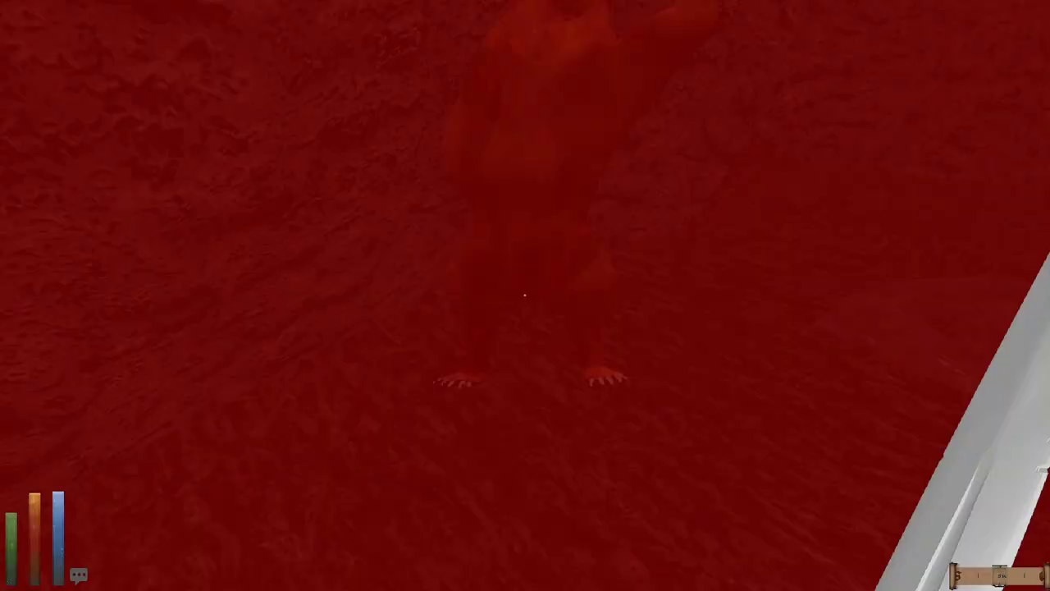
pyautogui.click(525, 295)
pyautogui.click(525, 295)
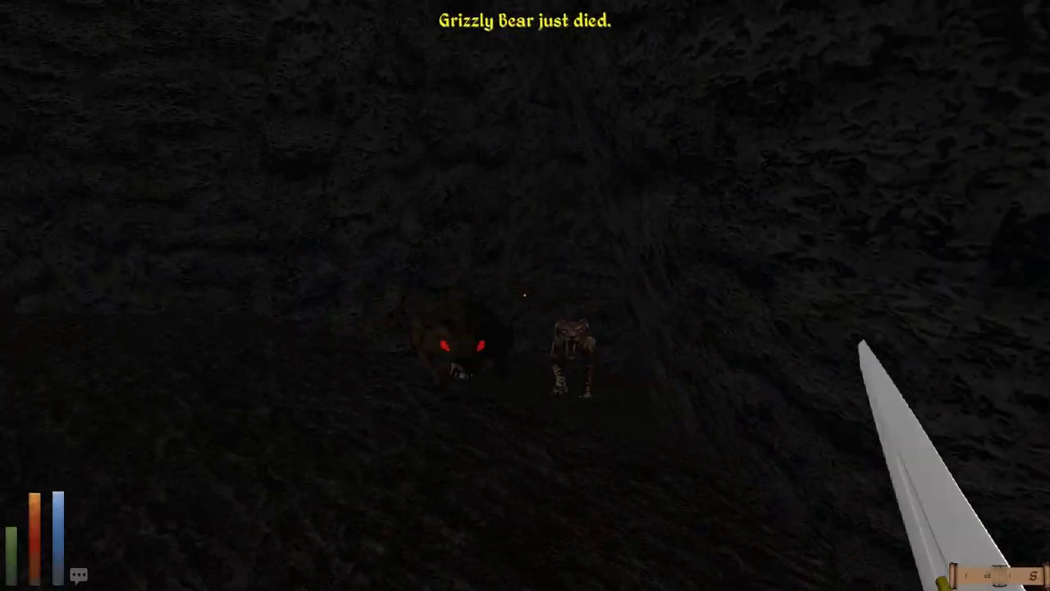
# Step: Cast a spell and cut down the sabertooth tiger
pyautogui.click(525, 296)
pyautogui.press('q')
pyautogui.click(526, 296)
pyautogui.click(525, 295)
pyautogui.click(525, 295)
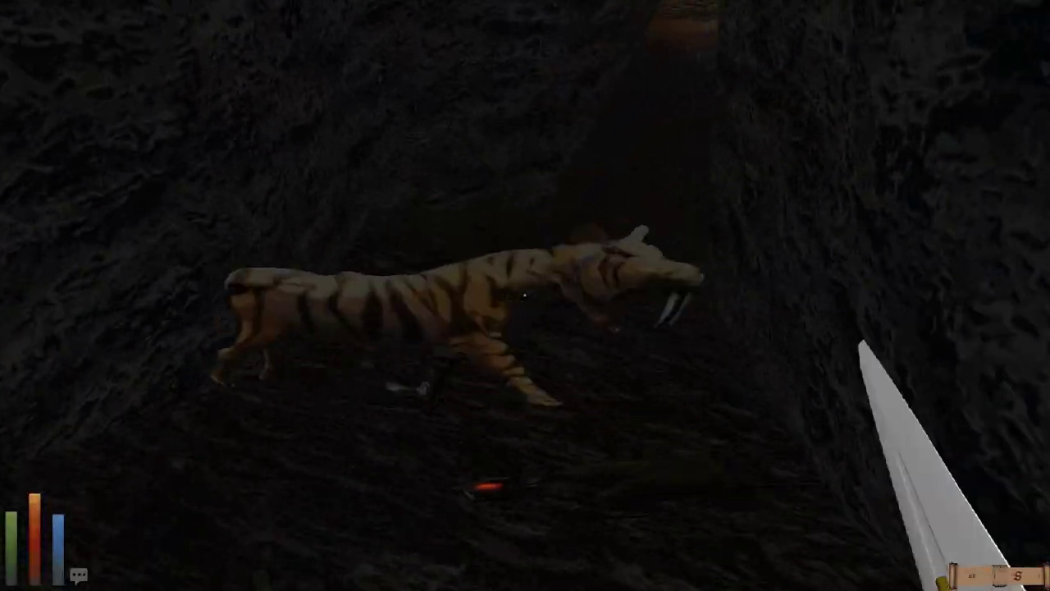
pyautogui.click(525, 295)
pyautogui.click(525, 296)
pyautogui.click(525, 295)
pyautogui.click(525, 295)
pyautogui.click(525, 295)
pyautogui.click(526, 296)
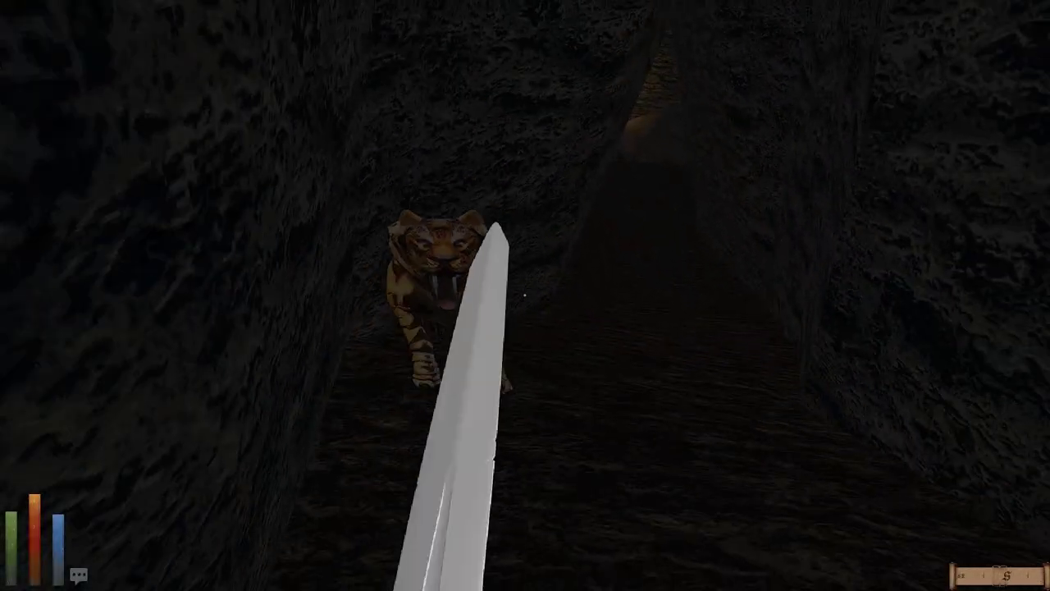
pyautogui.click(525, 295)
# Step: Continue down the dark cave tunnel, casting a quick spell on the way
pyautogui.press('w')
pyautogui.press('q')
pyautogui.press('w')
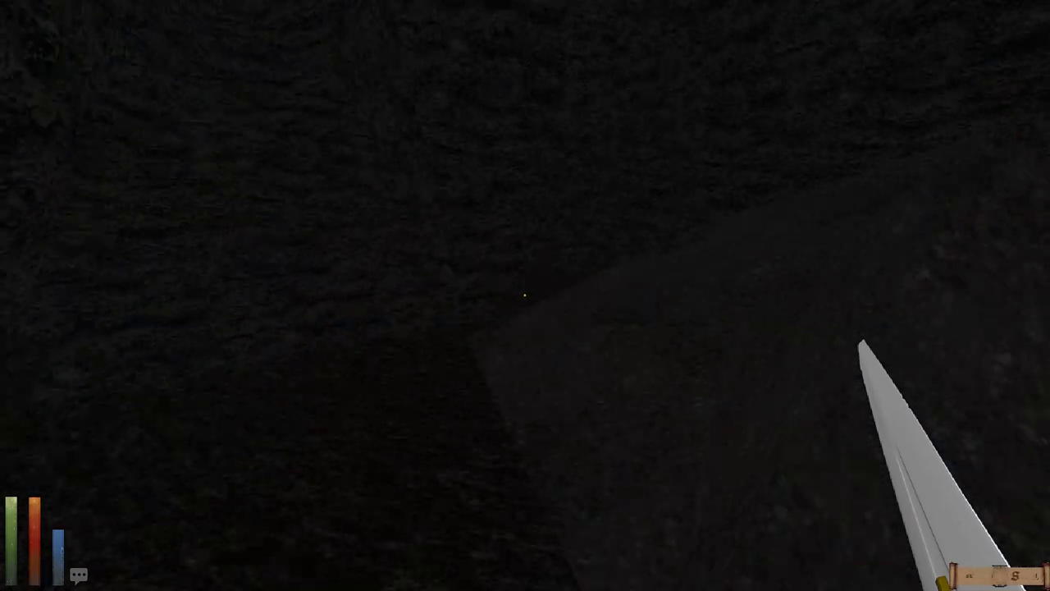
# Step: Kill the first giant bat with sword swings
pyautogui.press('w')
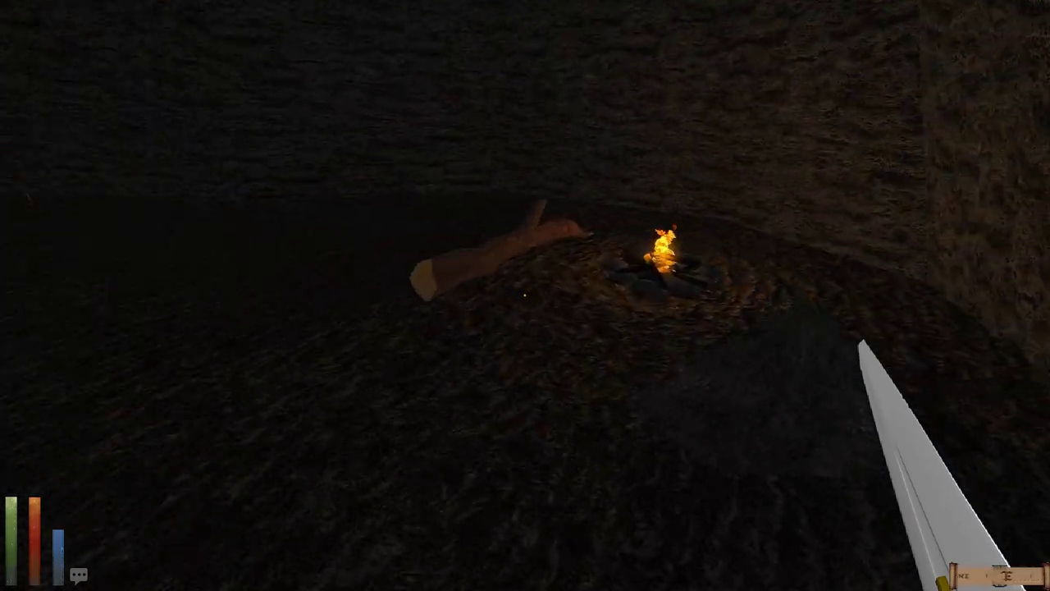
pyautogui.moveTo(903, 328); pyautogui.dragTo(164, 328)
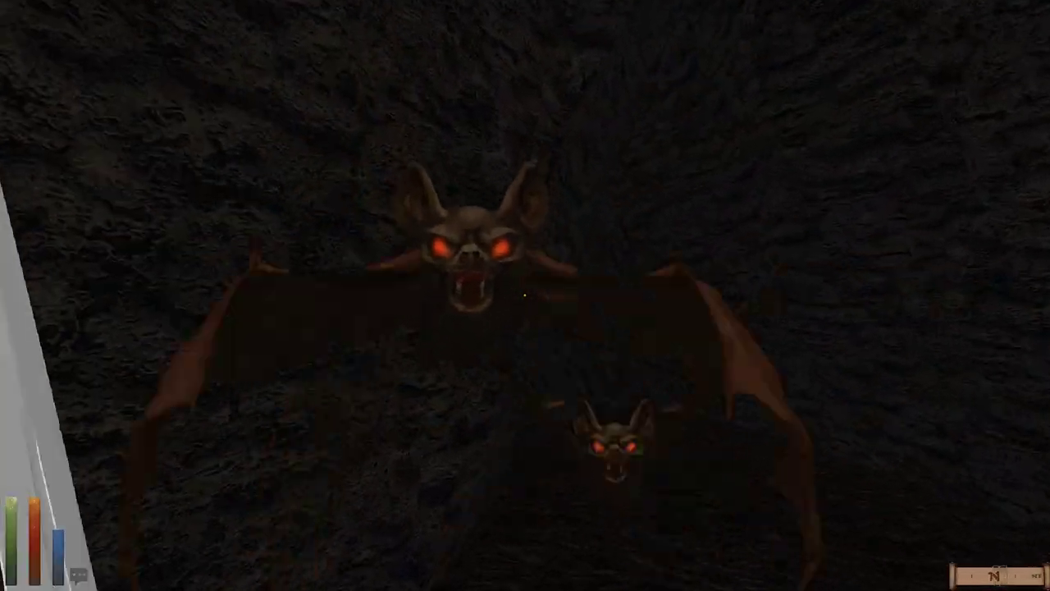
pyautogui.moveTo(821, 328)
pyautogui.mouseDown()
pyautogui.moveTo(246, 328)
pyautogui.moveTo(820, 328)
pyautogui.mouseUp()
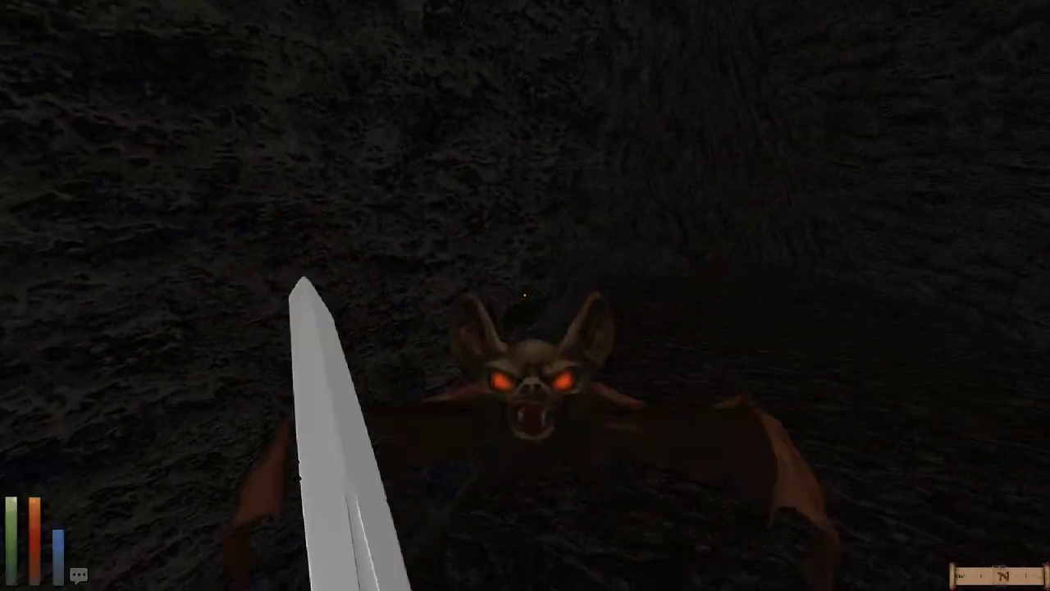
pyautogui.moveTo(328, 328)
pyautogui.mouseDown()
pyautogui.moveTo(902, 328)
pyautogui.moveTo(329, 328)
pyautogui.mouseUp()
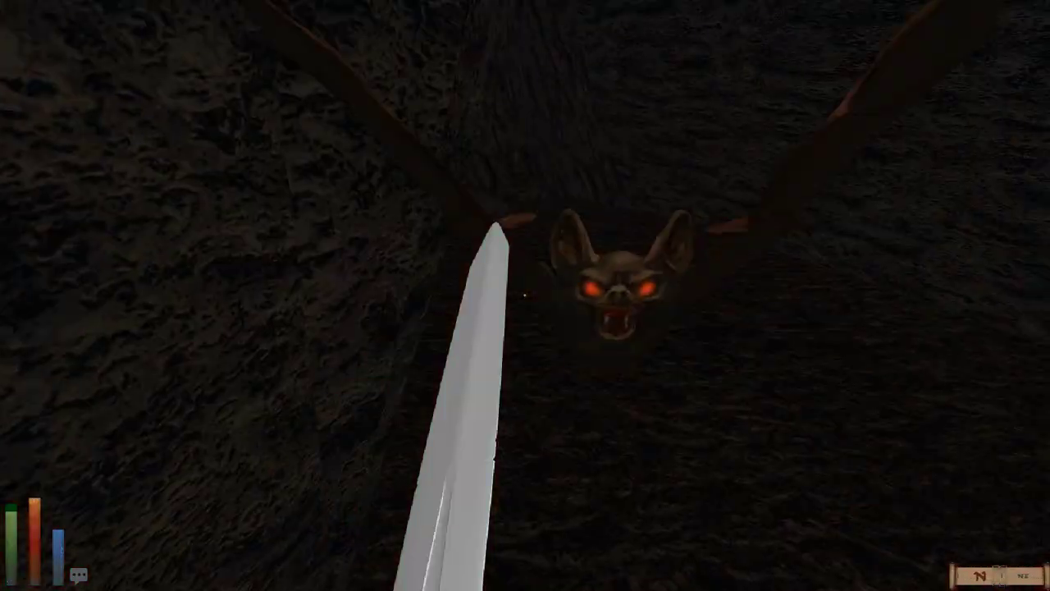
pyautogui.moveTo(903, 328)
pyautogui.mouseDown()
pyautogui.moveTo(246, 328)
pyautogui.moveTo(902, 328)
pyautogui.mouseUp()
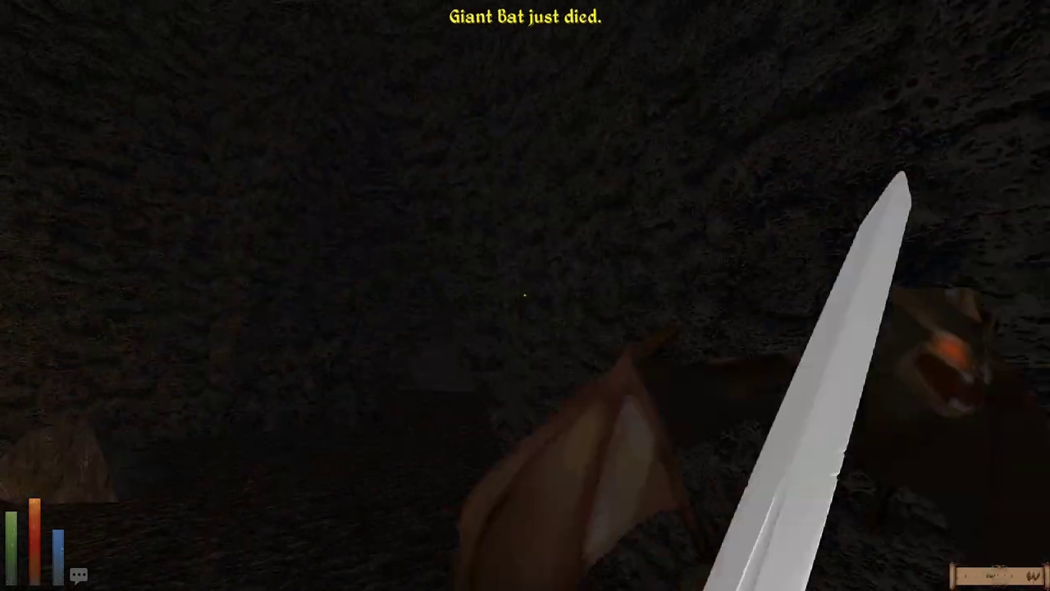
# Step: Kill the second giant bat, cast a spell, and move into the wooden corridor
pyautogui.moveTo(820, 329); pyautogui.dragTo(246, 328)
pyautogui.moveTo(328, 329); pyautogui.dragTo(903, 329)
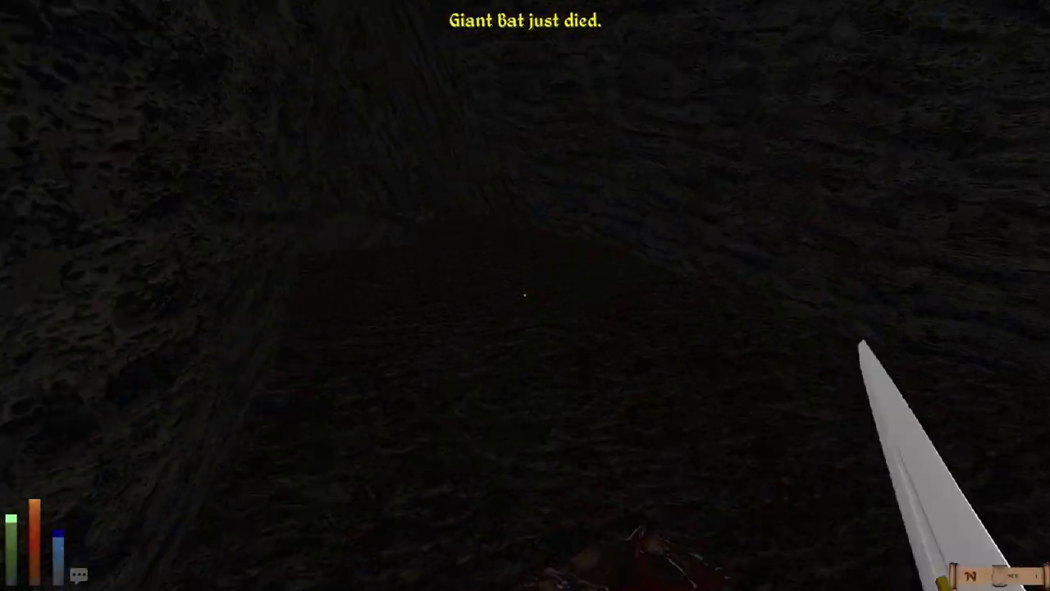
pyautogui.press('BackSpace')
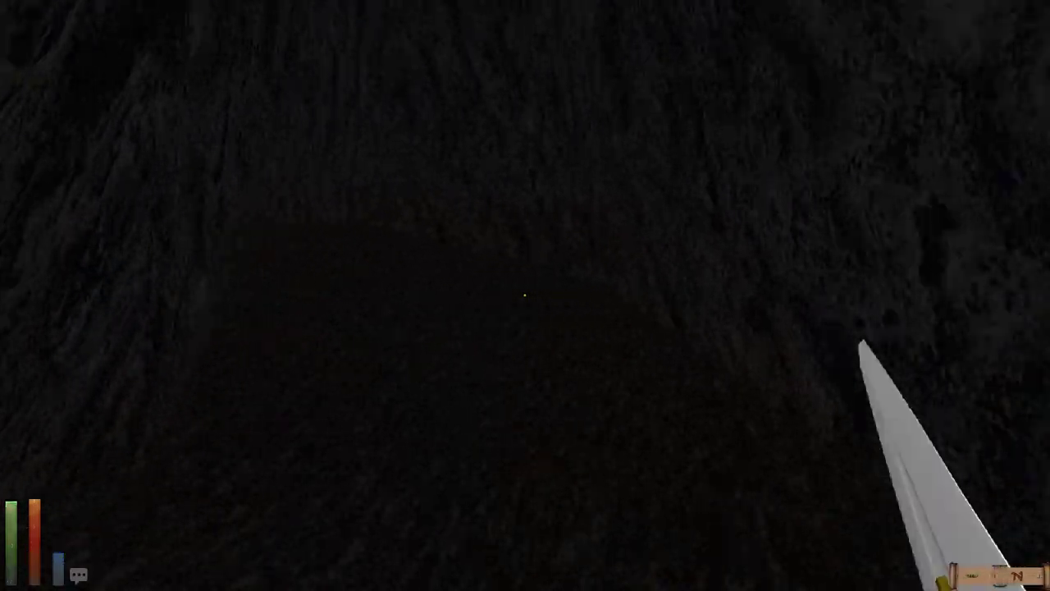
pyautogui.press('w')
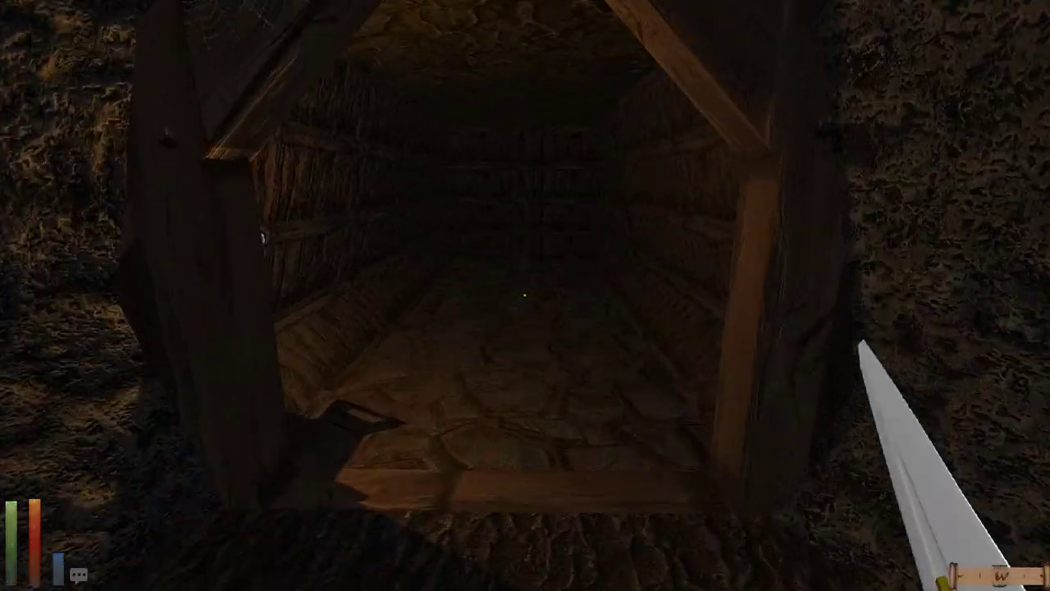
# Step: Glance at the 3D automap, walk on through the cave tunnels, then reopen it
pyautogui.press('m')
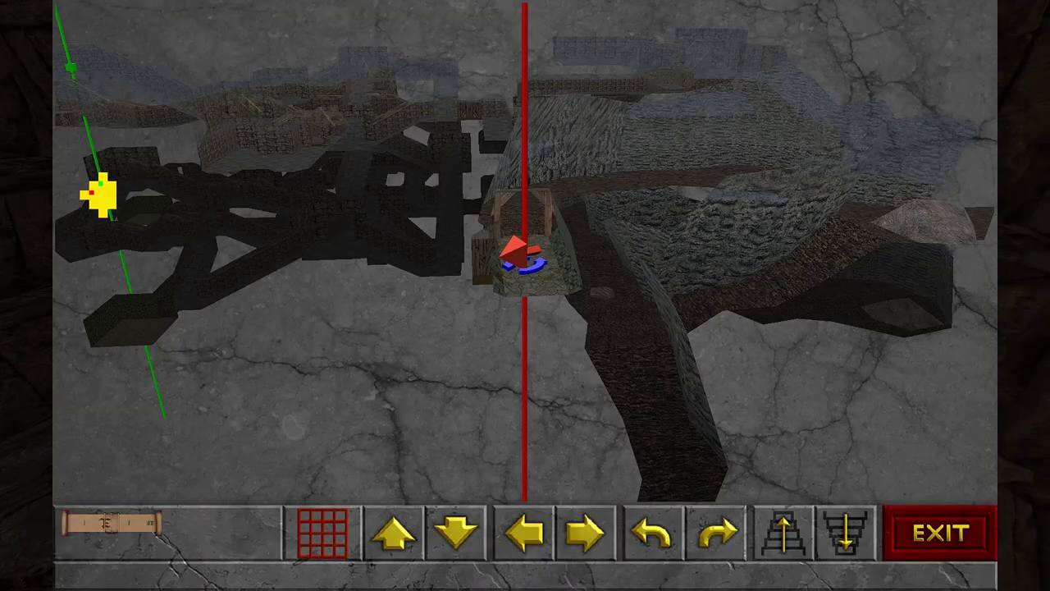
pyautogui.press('m')
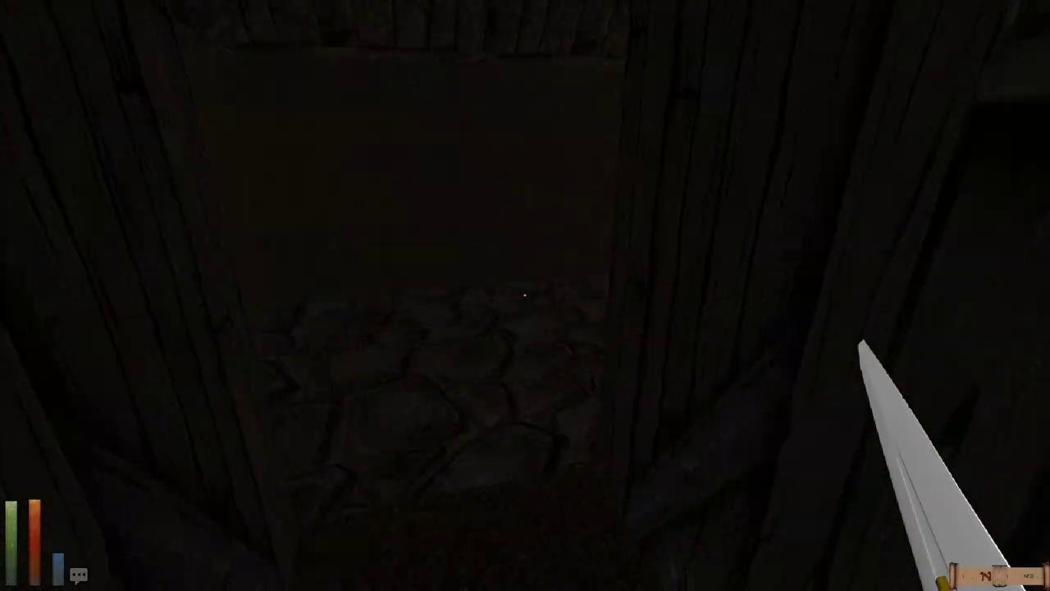
pyautogui.press('w')
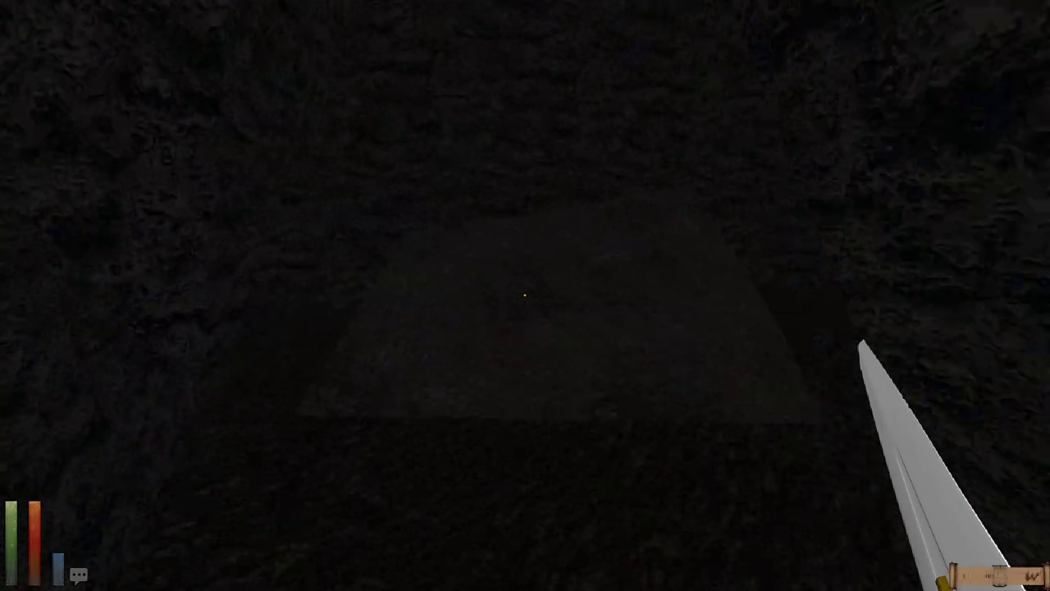
pyautogui.press('m')
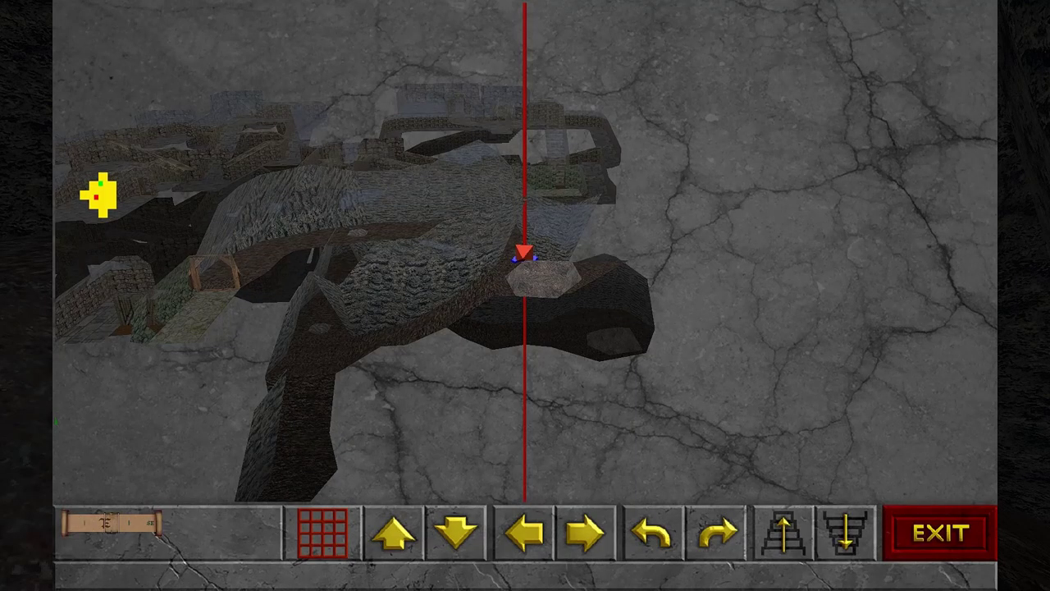
# Step: Close the map and kill a sabertooth tiger with sword swings
pyautogui.press('m')
pyautogui.moveTo(739, 328); pyautogui.dragTo(411, 328)
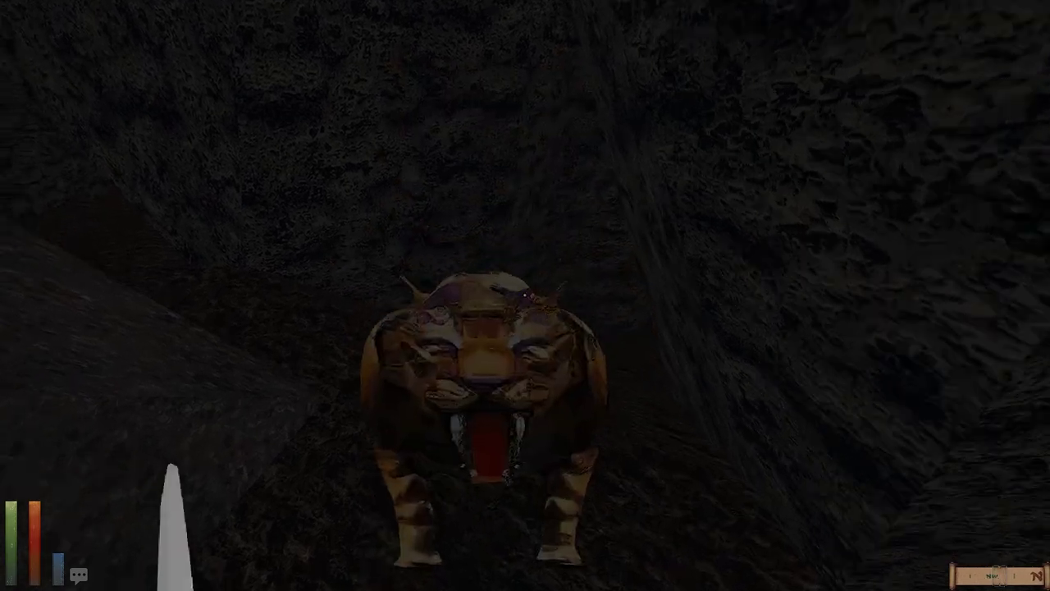
pyautogui.moveTo(739, 329); pyautogui.dragTo(410, 328)
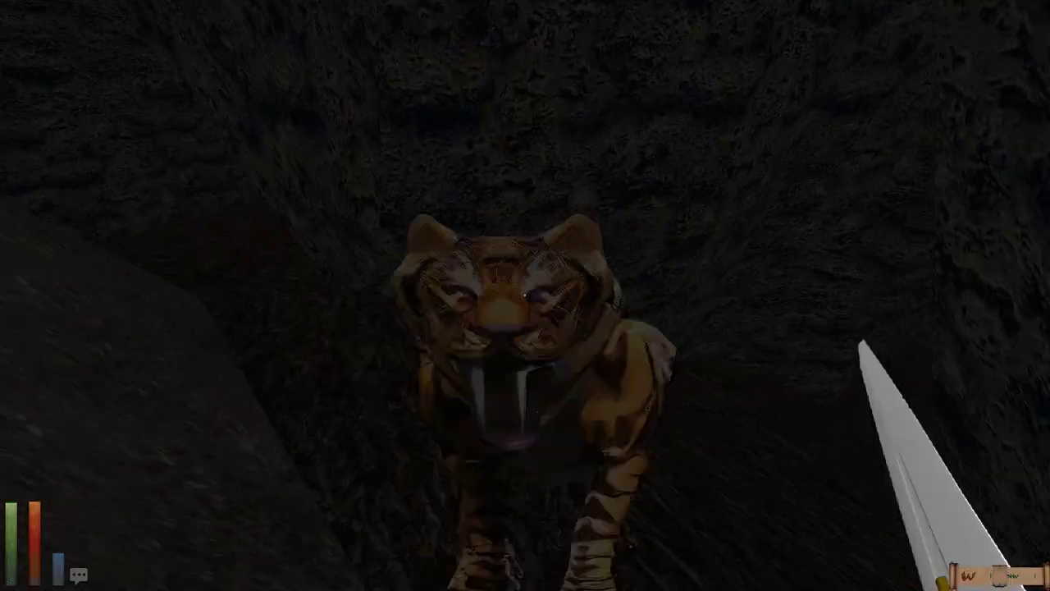
pyautogui.moveTo(738, 328); pyautogui.dragTo(410, 328)
pyautogui.moveTo(738, 328); pyautogui.dragTo(410, 328)
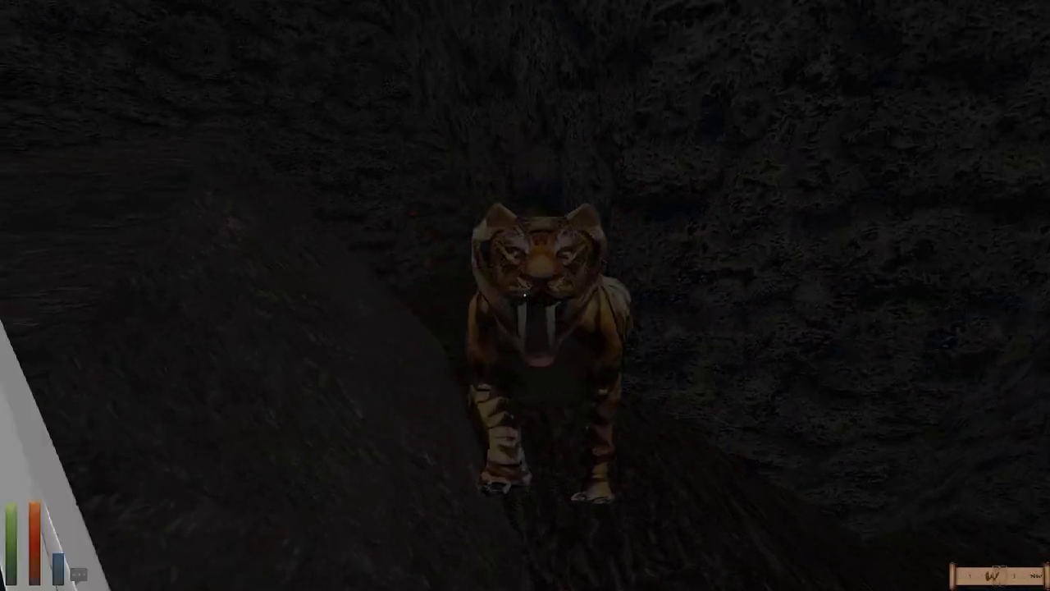
pyautogui.moveTo(738, 328); pyautogui.dragTo(410, 328)
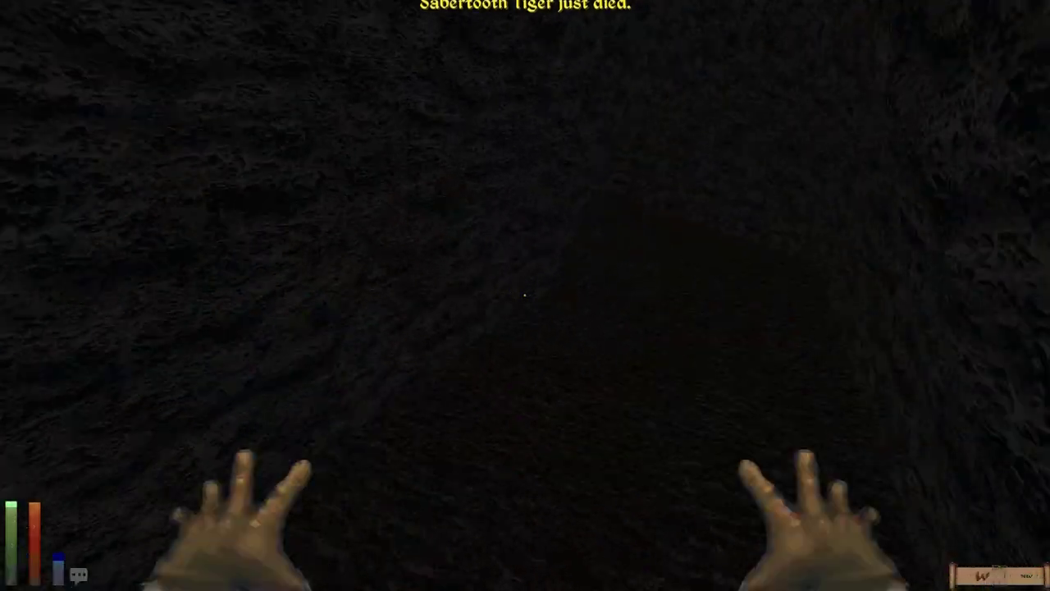
# Step: Toggle the automap several times, rotating it around the player before closing it
pyautogui.press('m')
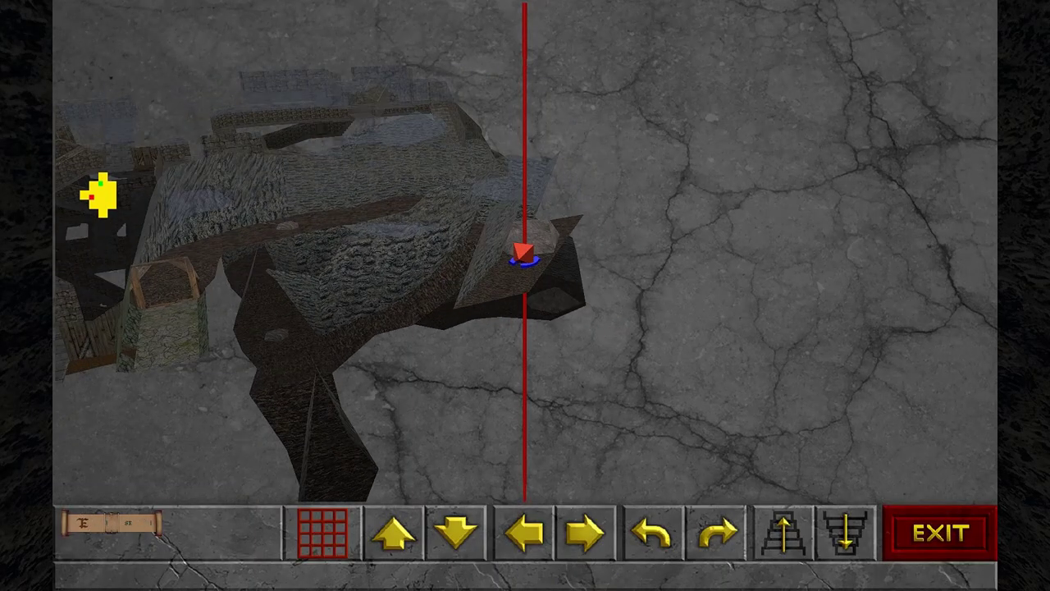
pyautogui.press('m')
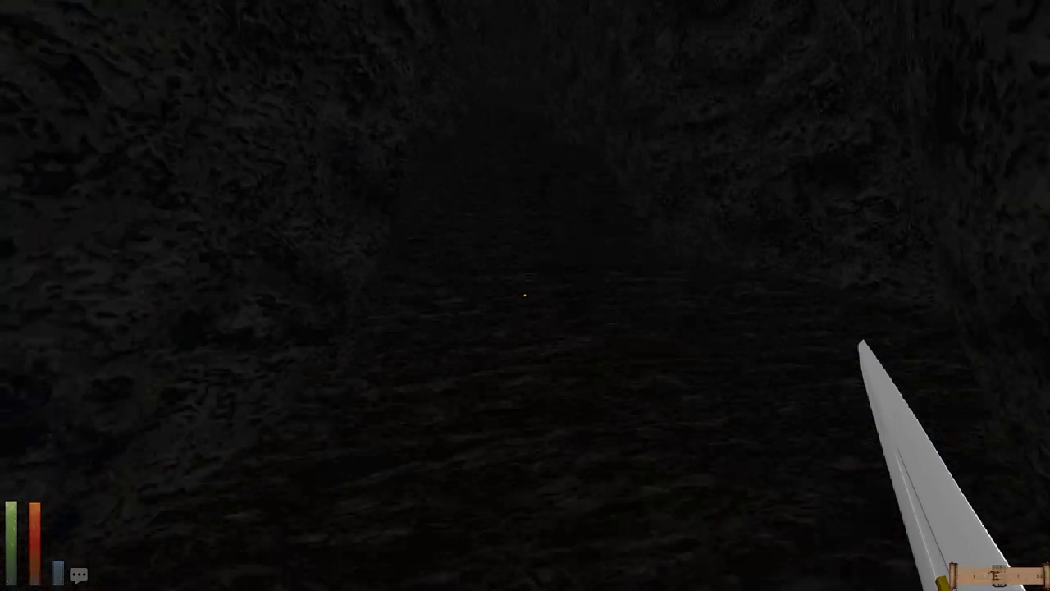
pyautogui.press('m')
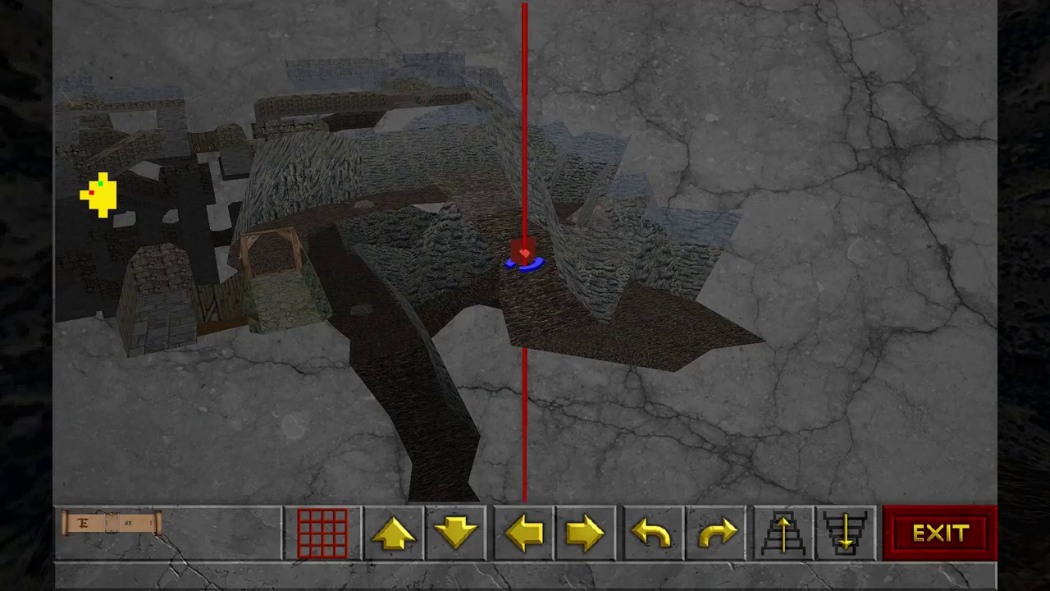
pyautogui.press('m')
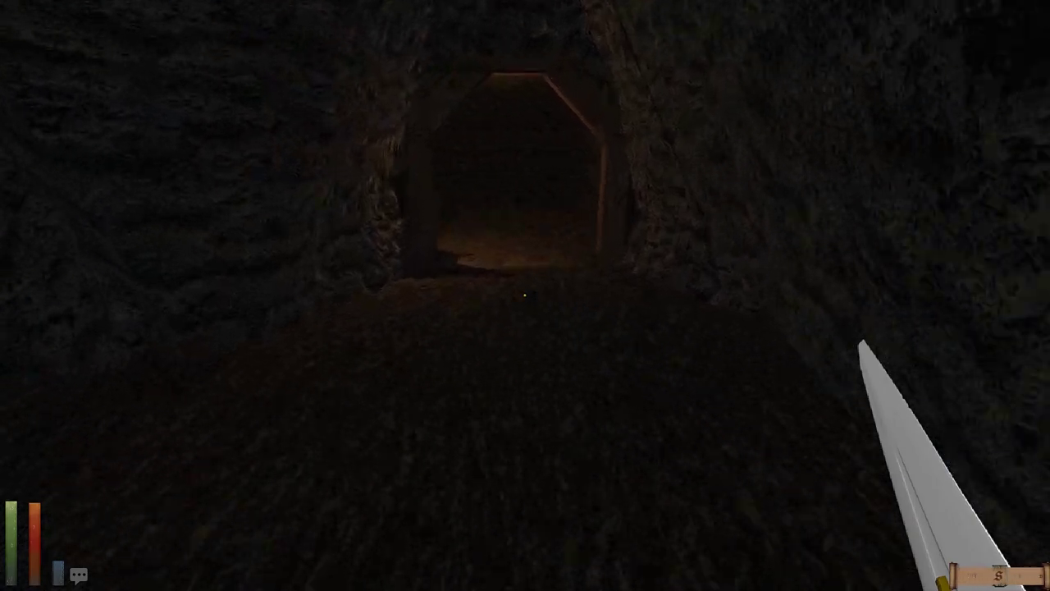
pyautogui.press('m')
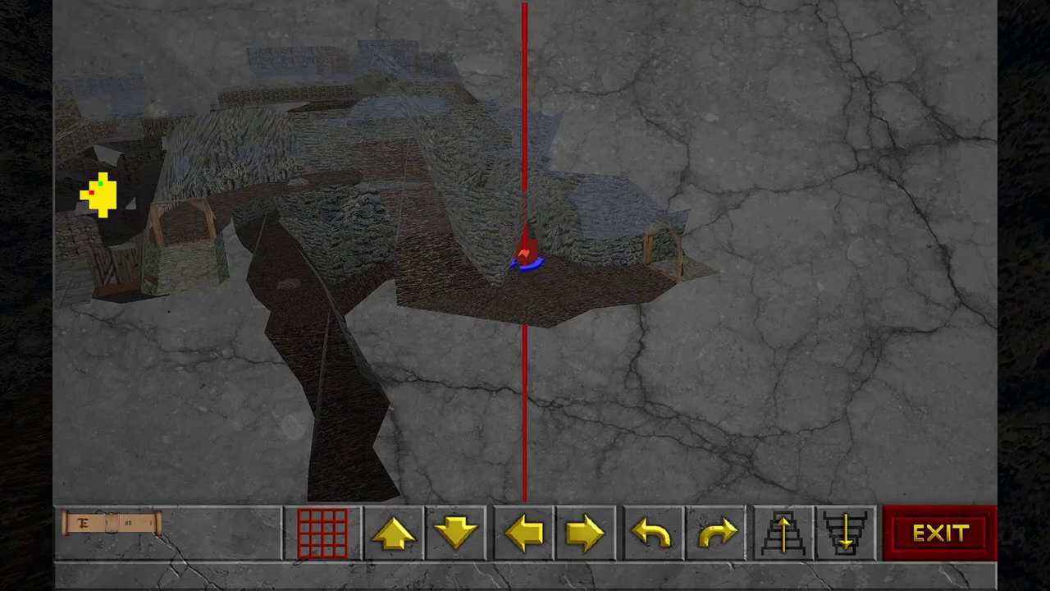
pyautogui.press('Right')
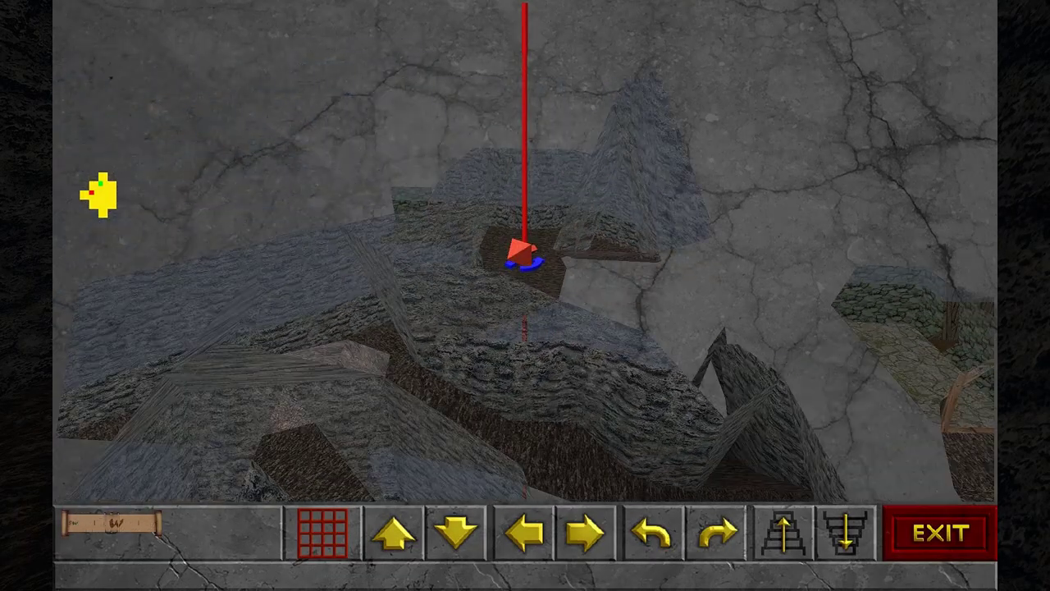
pyautogui.press('Right')
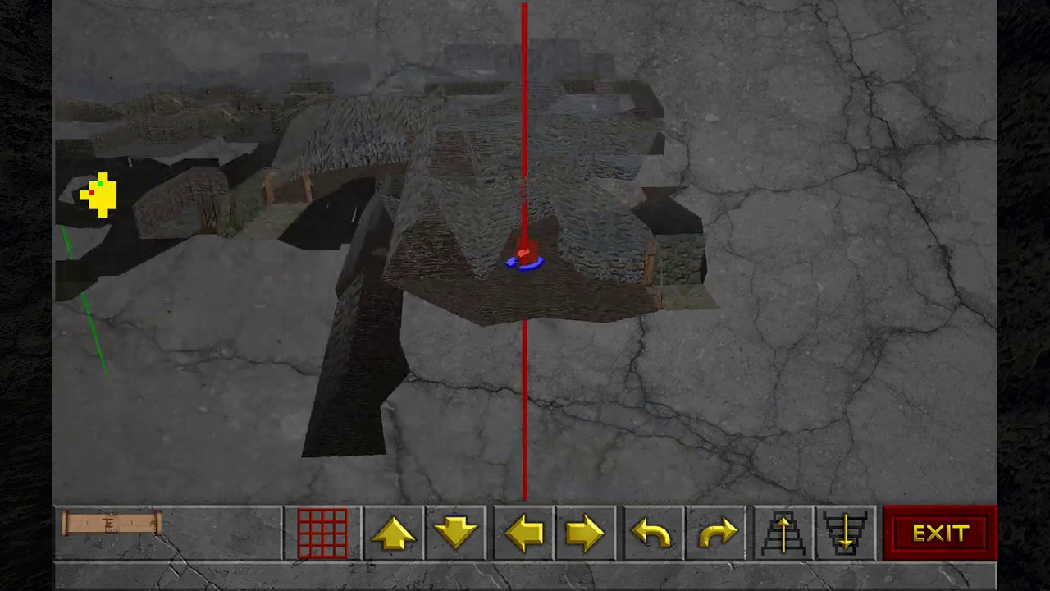
pyautogui.press('Right')
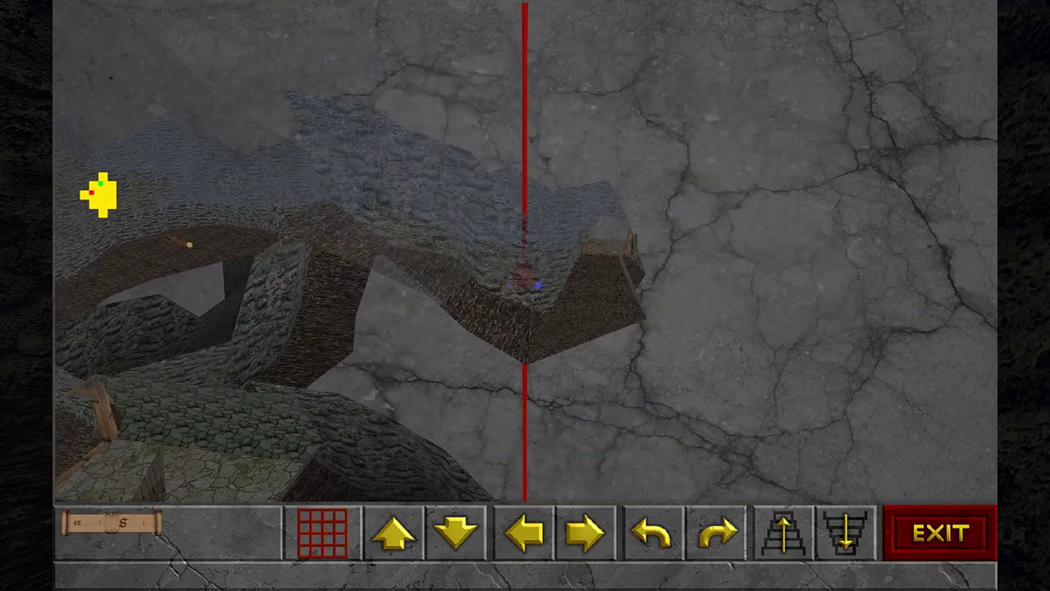
pyautogui.press('Escape')
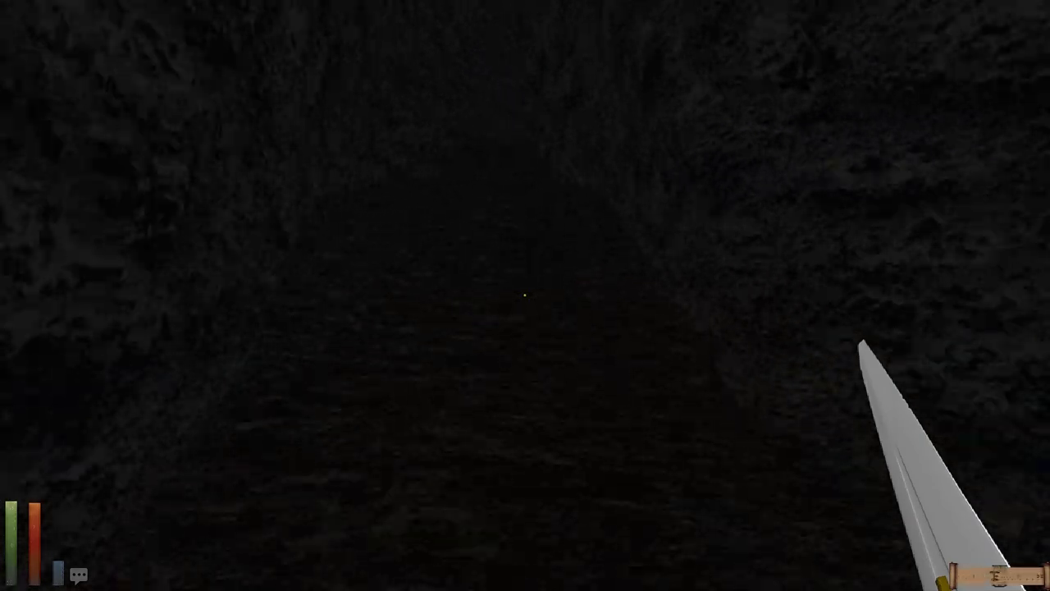
# Step: Turn to face the Giant Bat, kill it, and head for the wooden grate
pyautogui.press('Left')
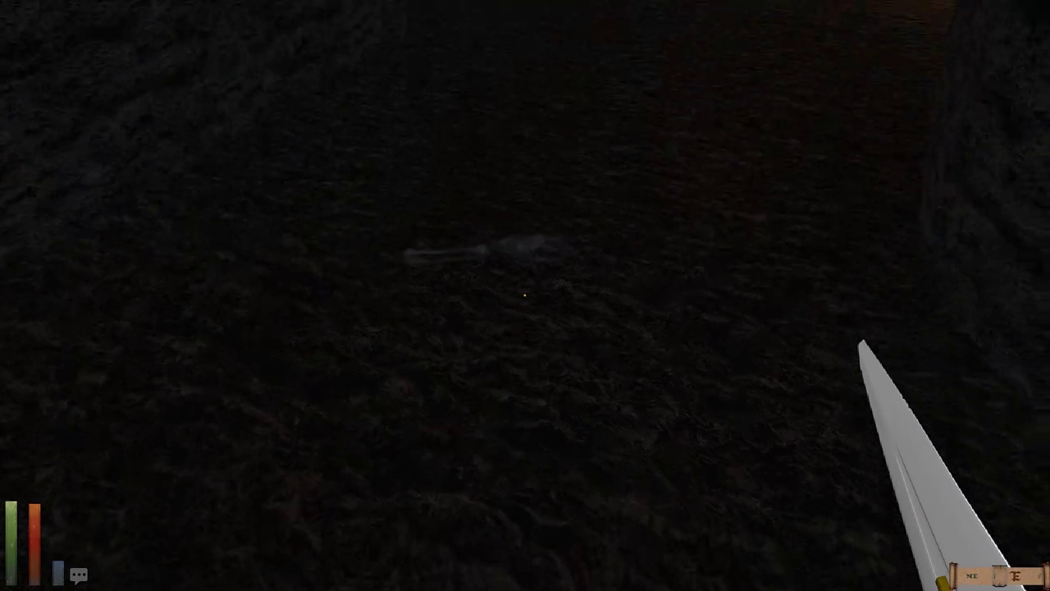
pyautogui.press('Left')
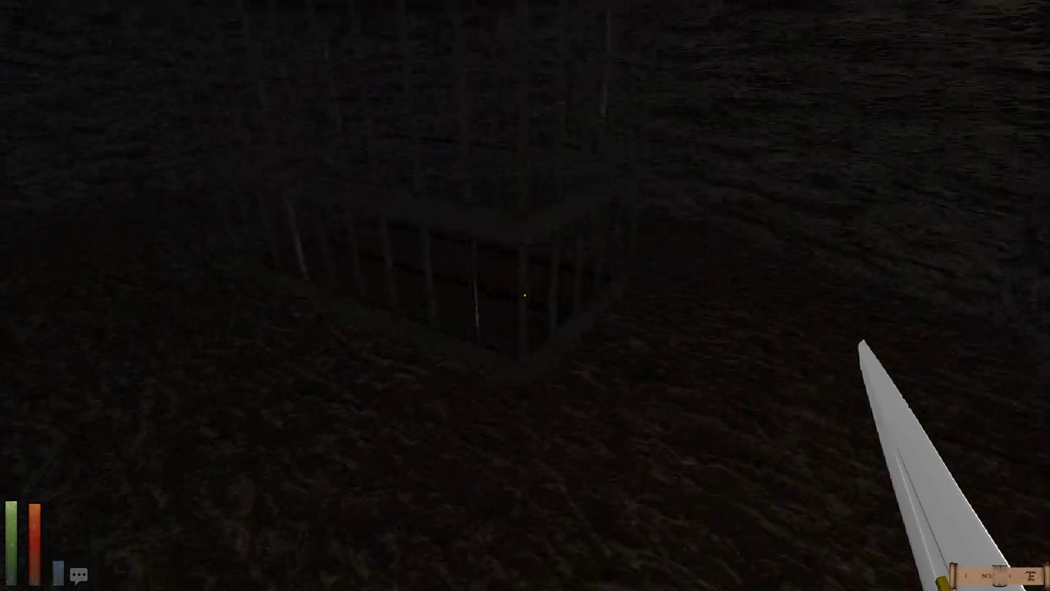
pyautogui.press('Left')
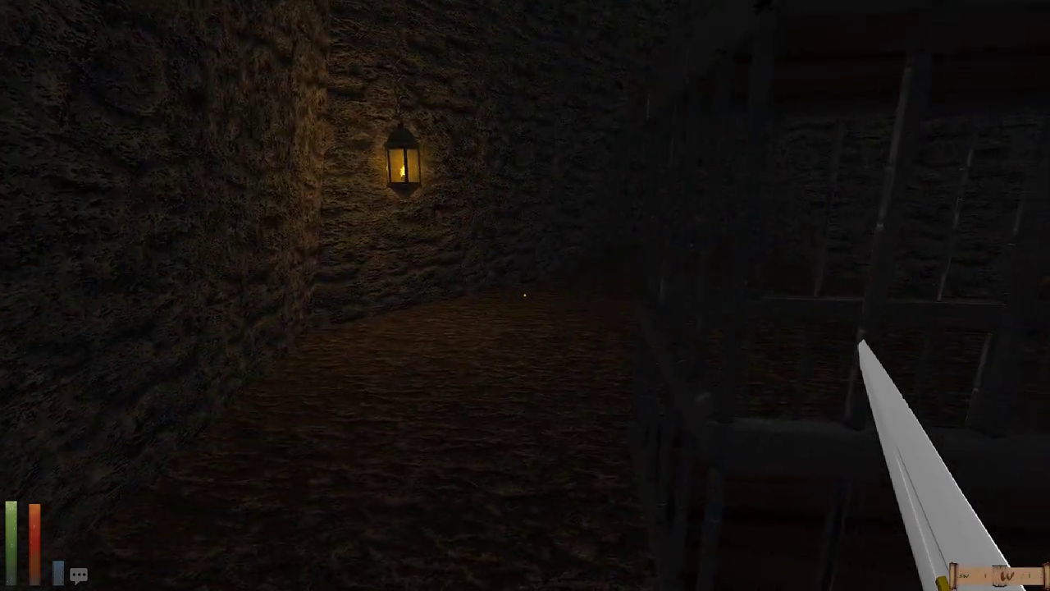
pyautogui.press('Right')
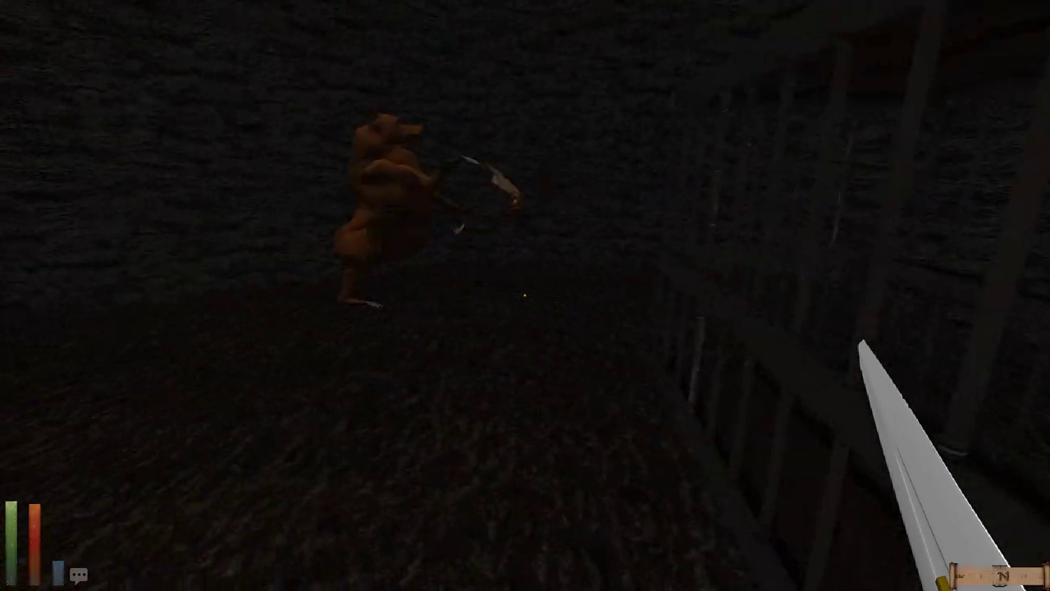
pyautogui.moveTo(525, 296)
pyautogui.mouseDown()
pyautogui.moveTo(739, 295)
pyautogui.moveTo(246, 329)
pyautogui.moveTo(739, 328)
pyautogui.mouseUp()
pyautogui.moveTo(525, 295); pyautogui.dragTo(246, 246)
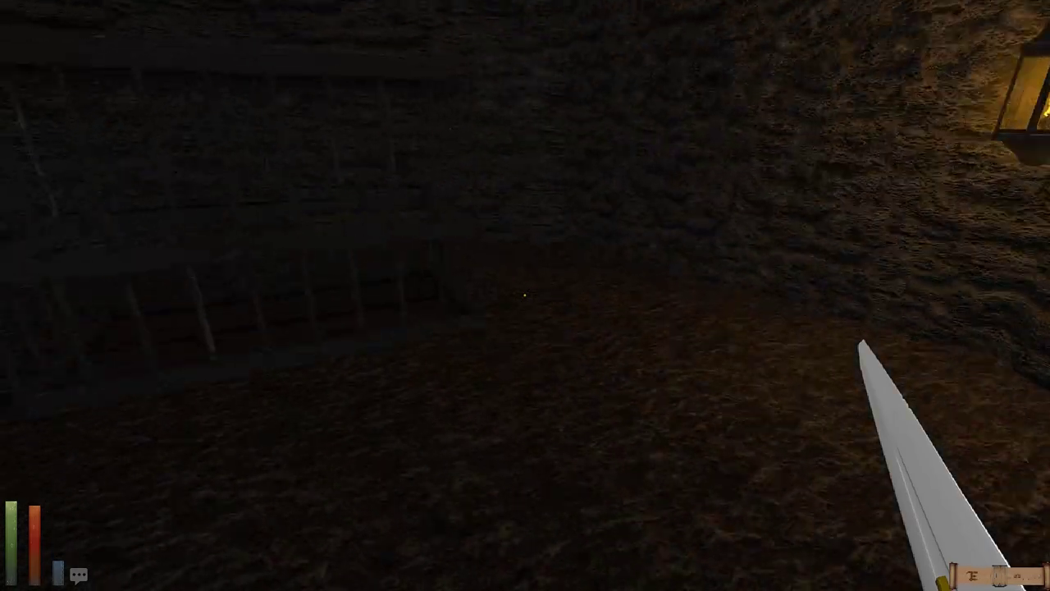
pyautogui.press('w')
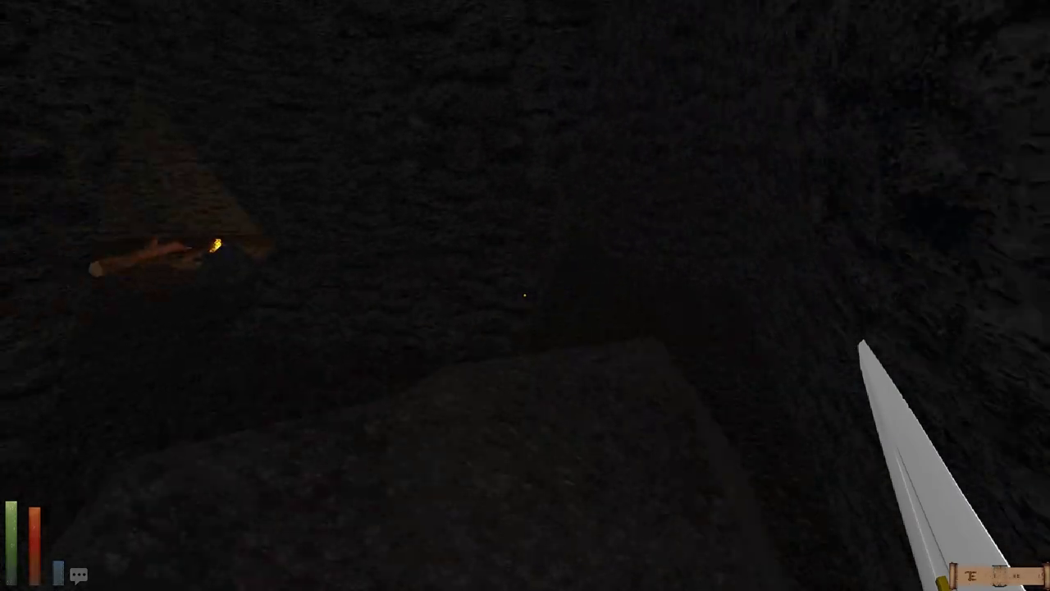
# Step: Open the notebook, then the automap, rotating it to find unexplored areas
pyautogui.press('n')
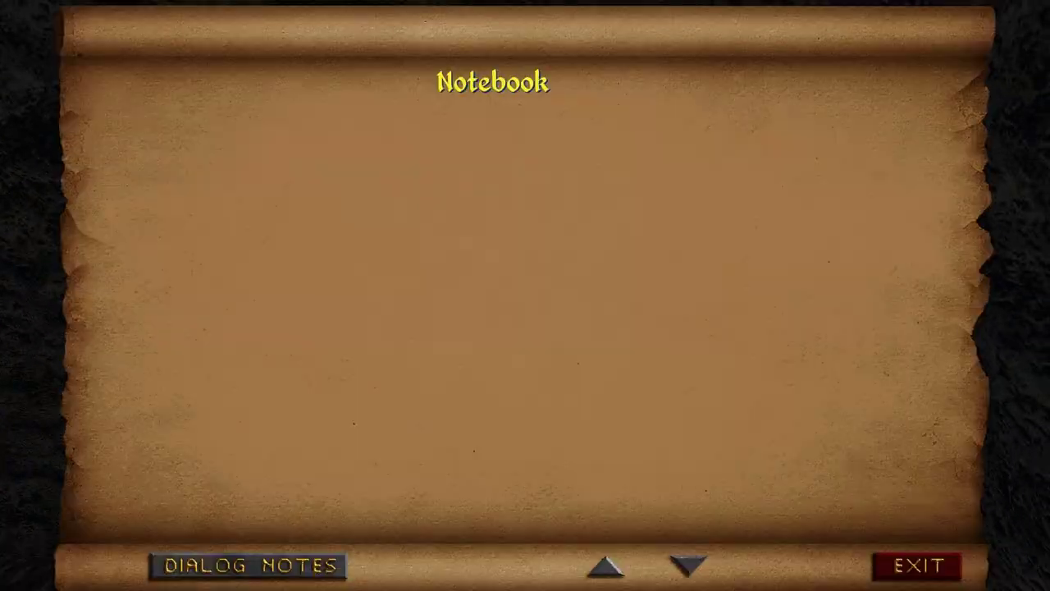
pyautogui.press('m')
pyautogui.press('Left')
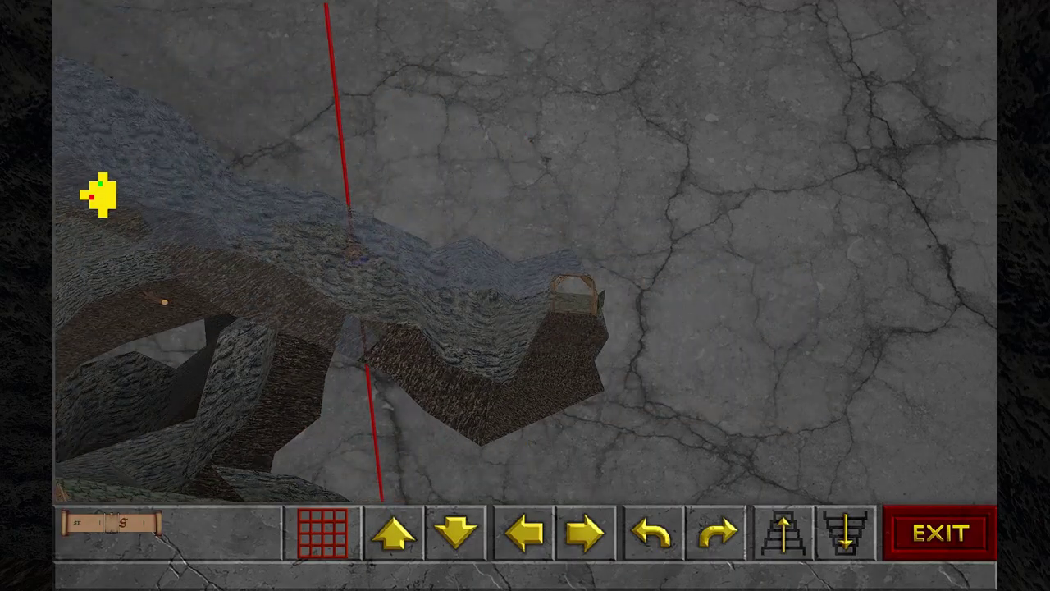
pyautogui.press('Left')
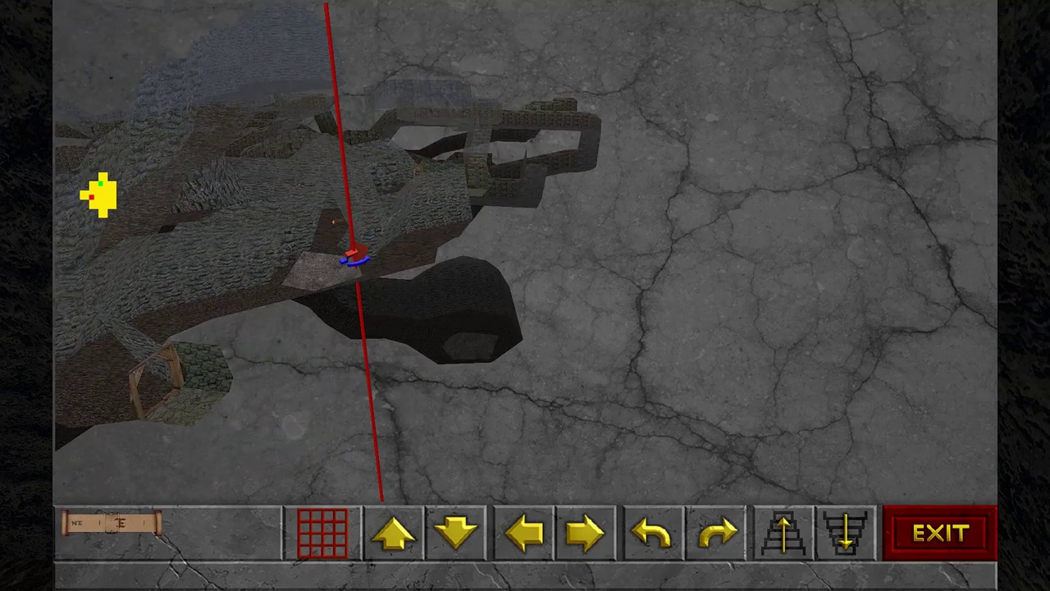
pyautogui.press('Escape')
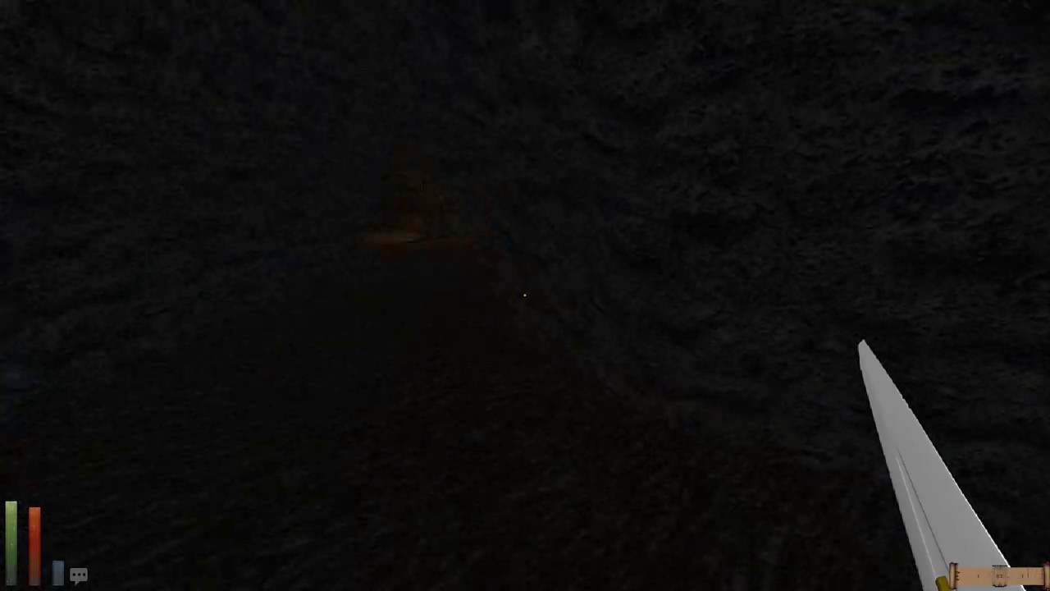
# Step: Walk through the doorway to the glowing portal and save with F9
pyautogui.press('w')
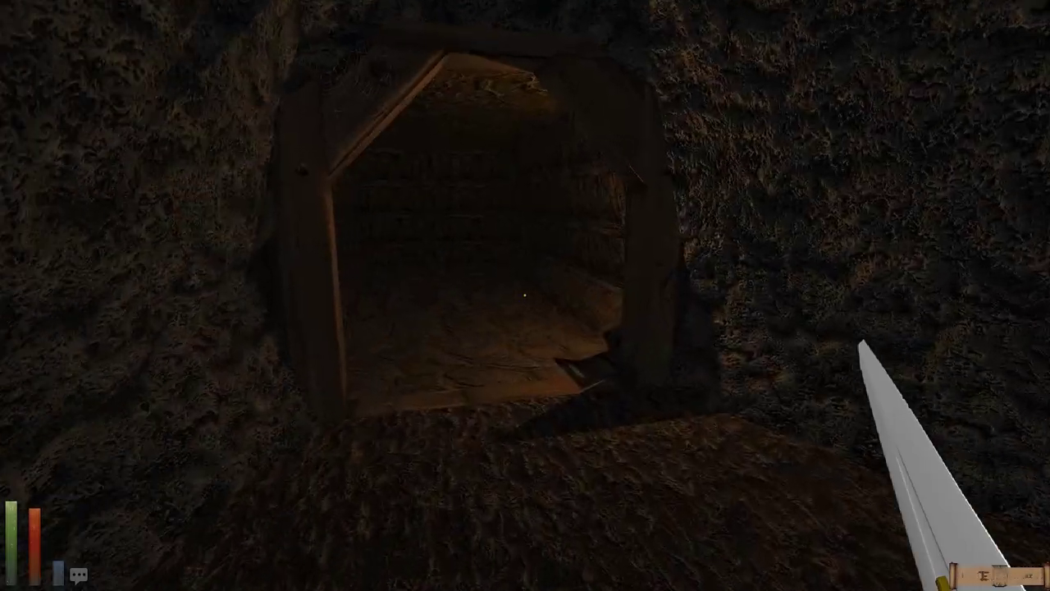
pyautogui.press('w')
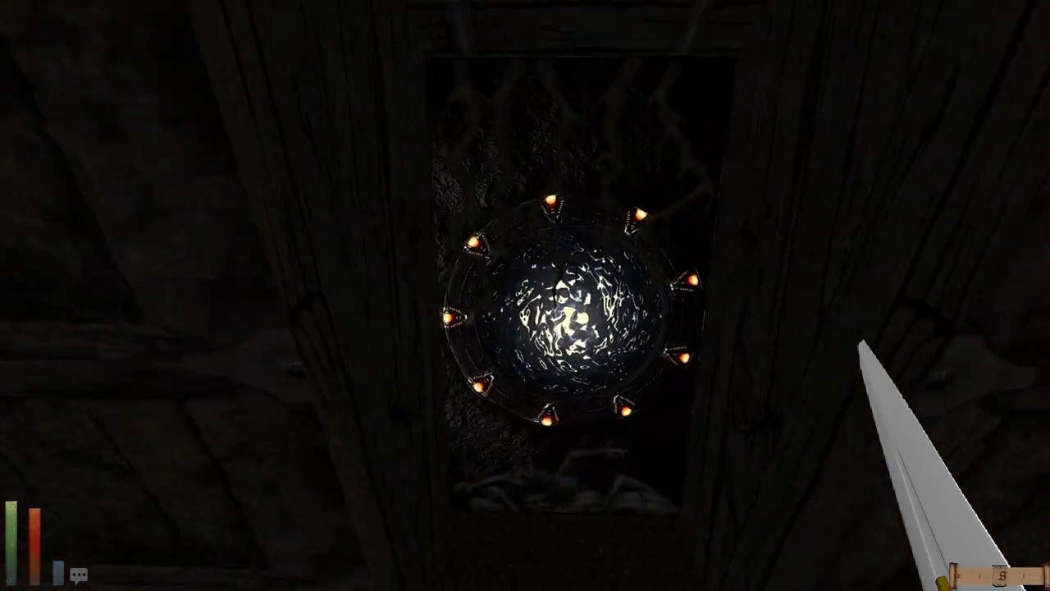
pyautogui.press('F9')
pyautogui.write('1')
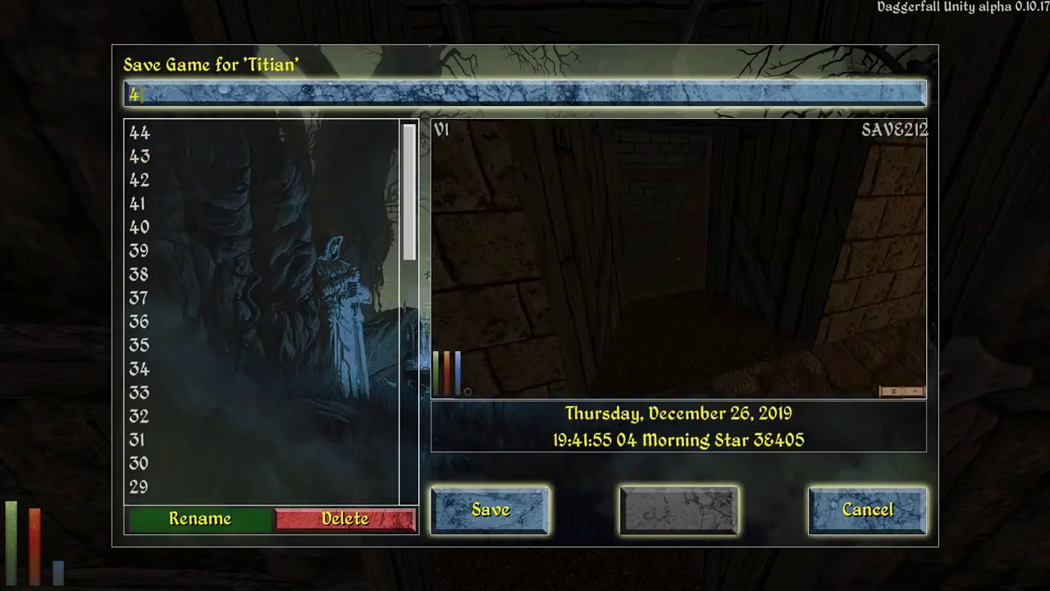
pyautogui.press('Return')
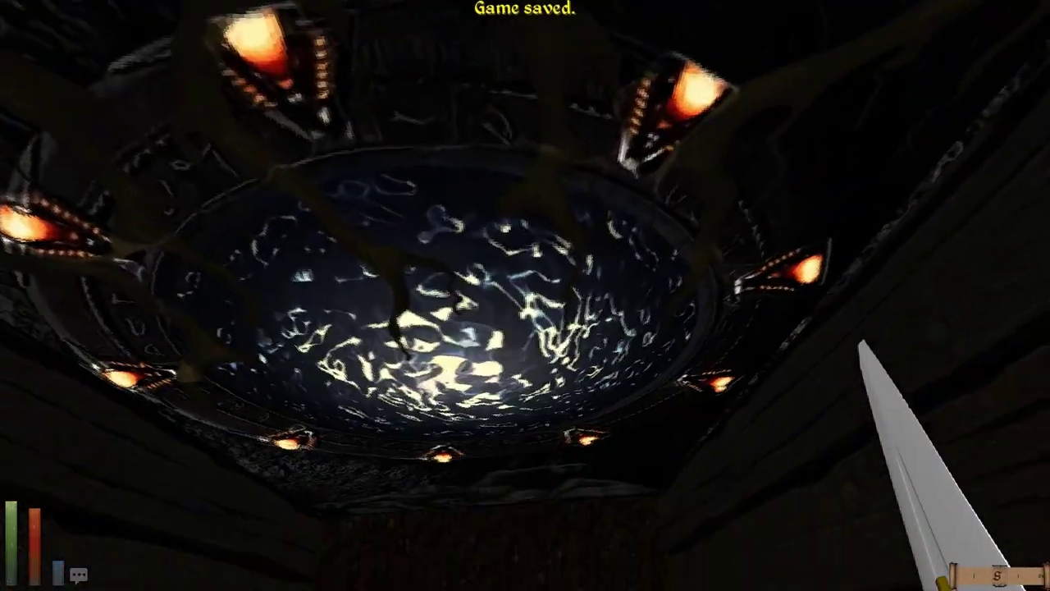
pyautogui.press('w')
pyautogui.press('w')
# Step: Walk through the cave and wooden mine shafts to the barred door
pyautogui.press('w')
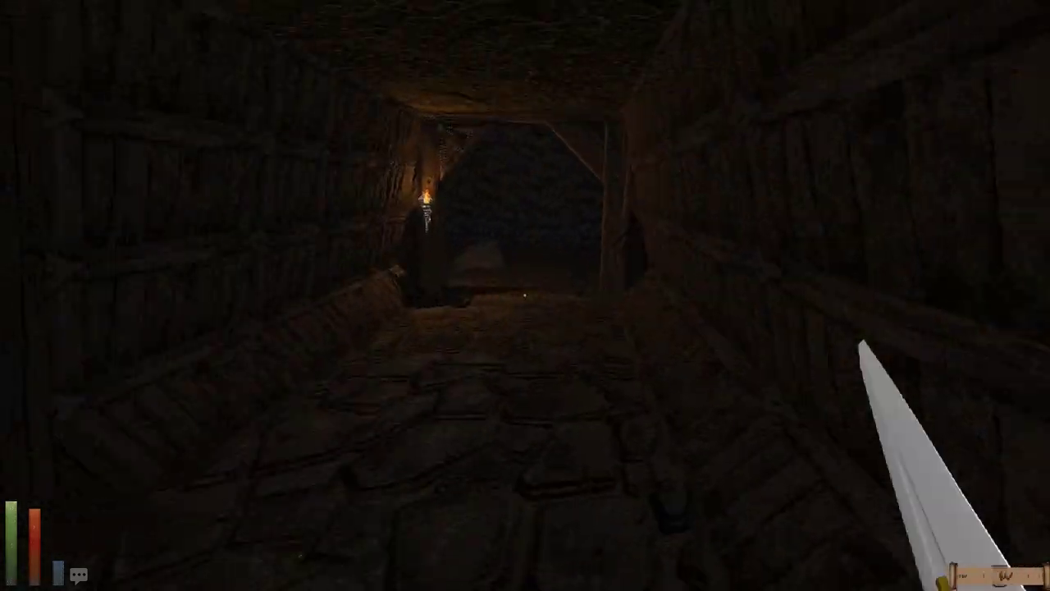
pyautogui.press('w')
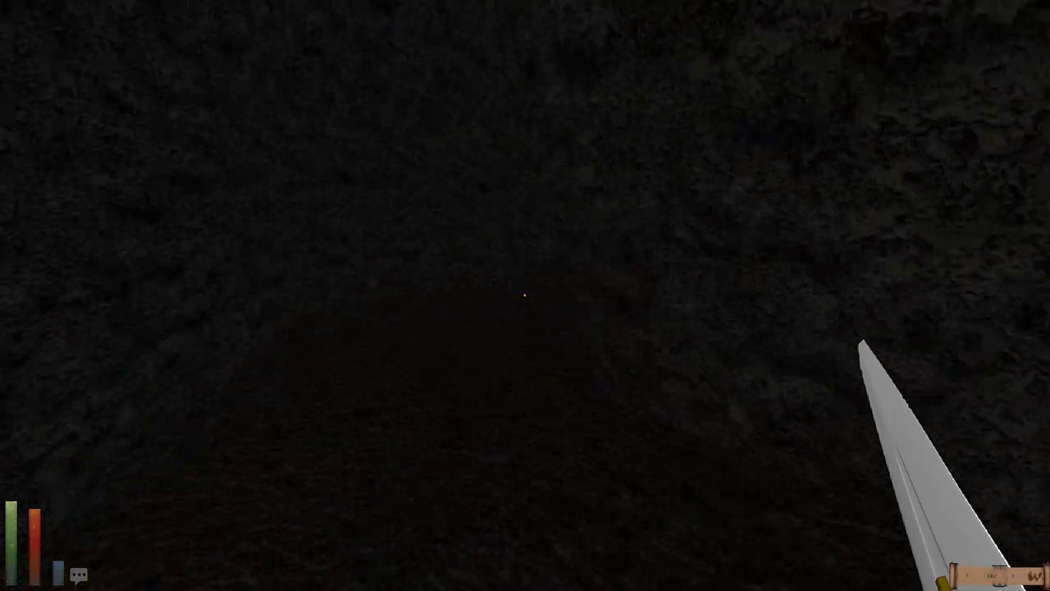
pyautogui.press('w')
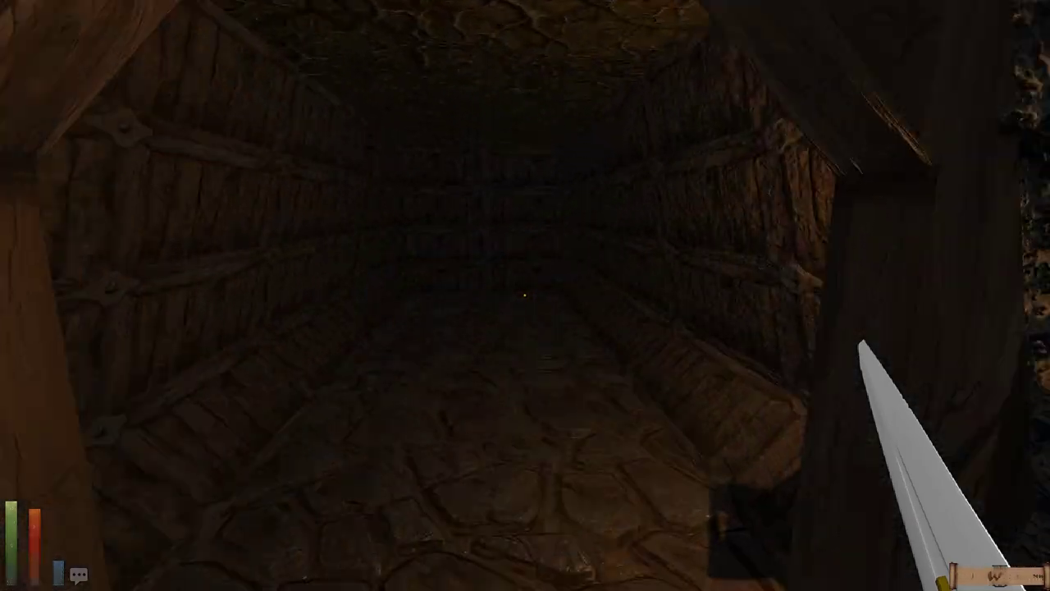
pyautogui.press('w')
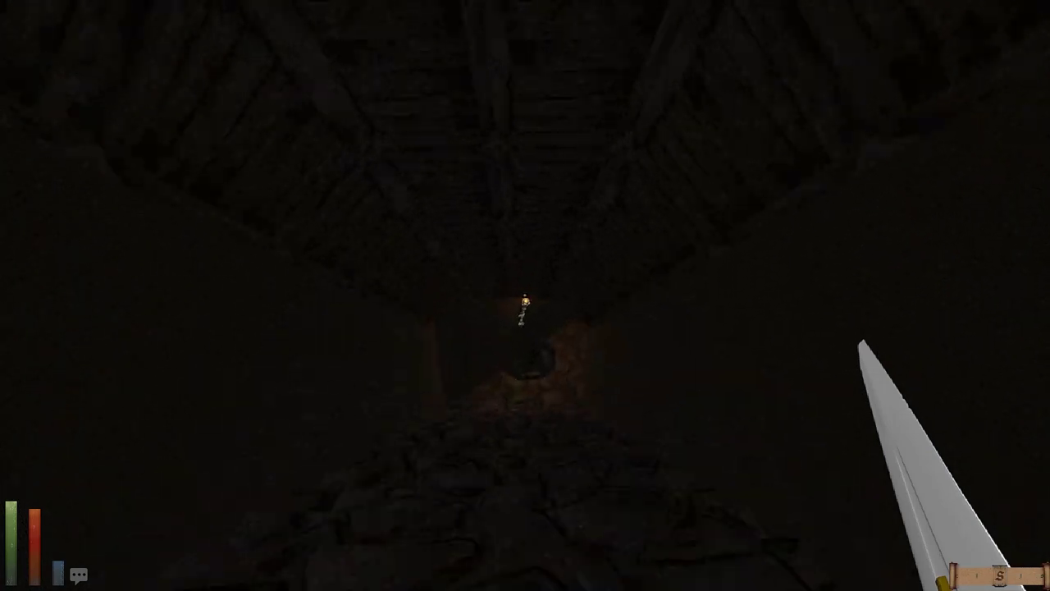
pyautogui.press('w')
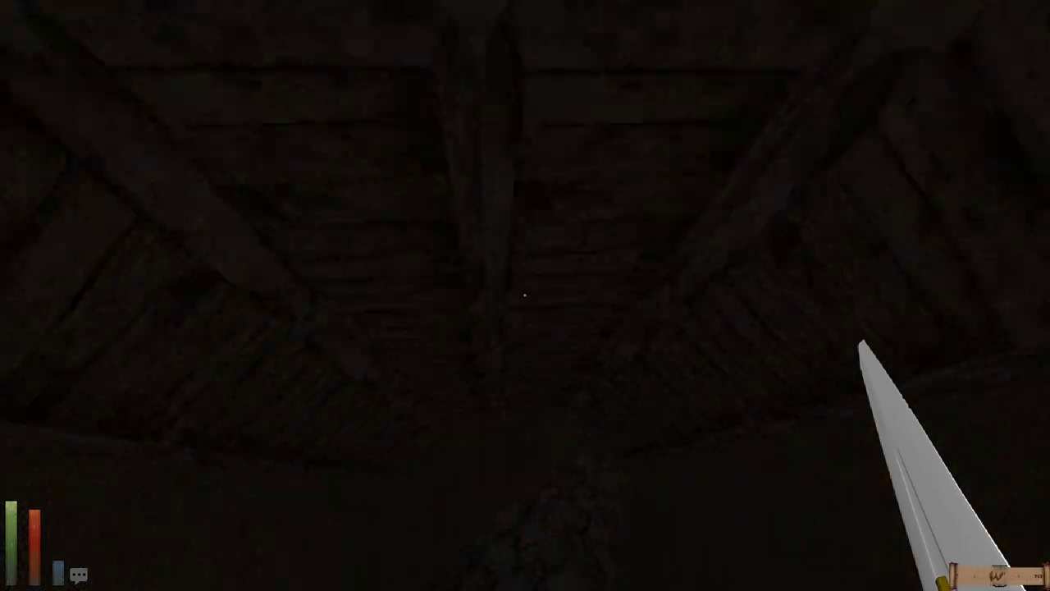
pyautogui.press('w')
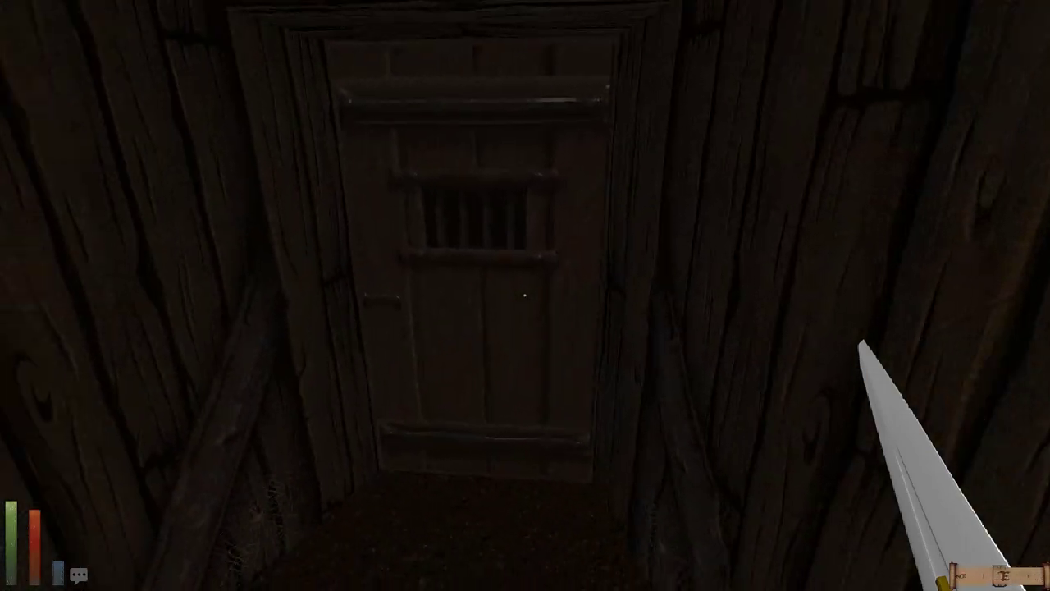
pyautogui.press('w')
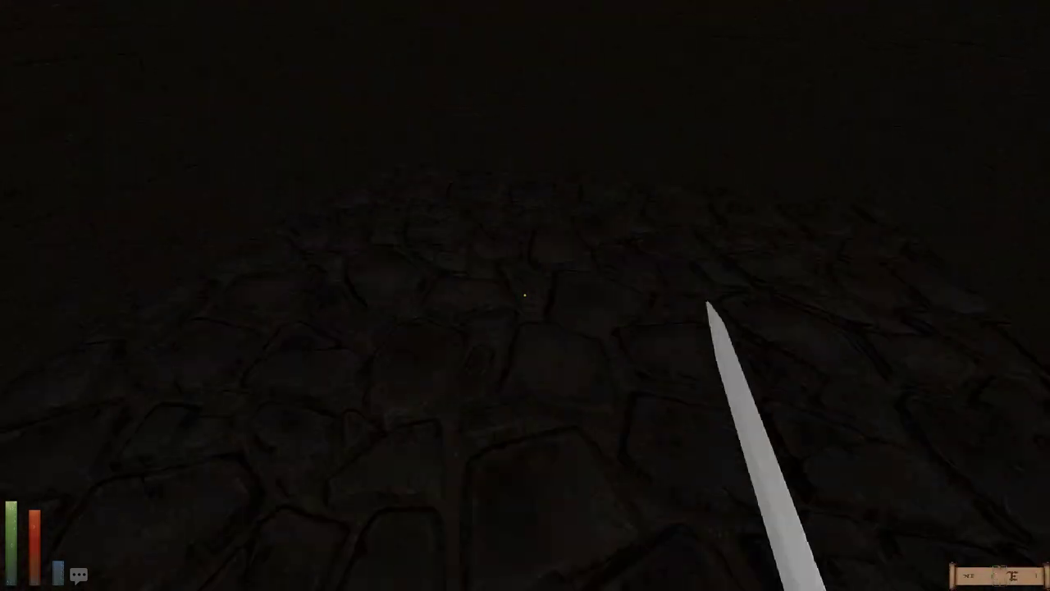
# Step: Kill the red-eyed rat, go through the door, and bring up the automap
pyautogui.moveTo(902, 296); pyautogui.dragTo(574, 410)
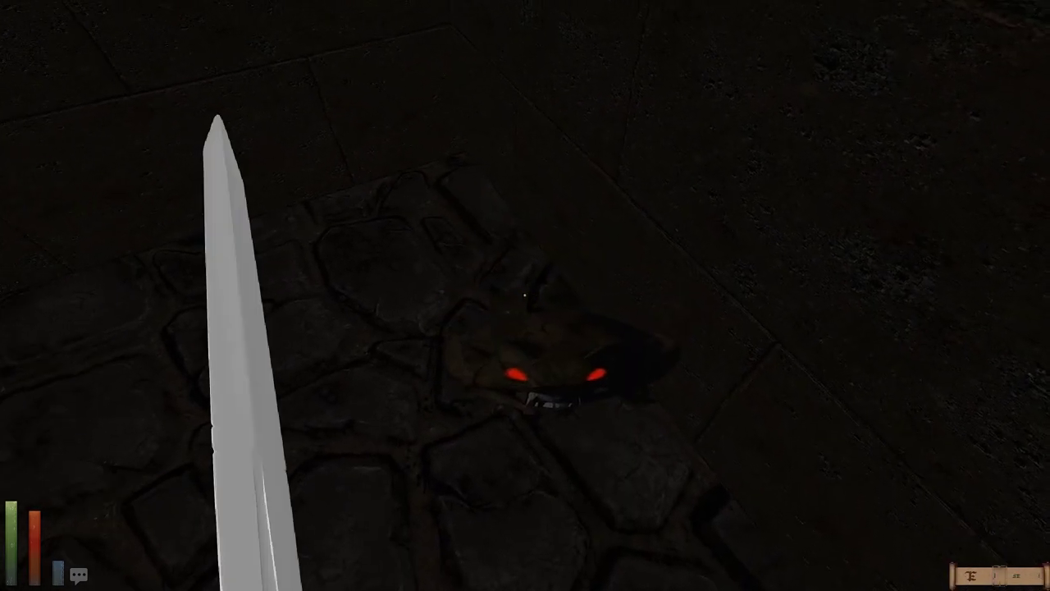
pyautogui.moveTo(739, 328); pyautogui.dragTo(492, 369)
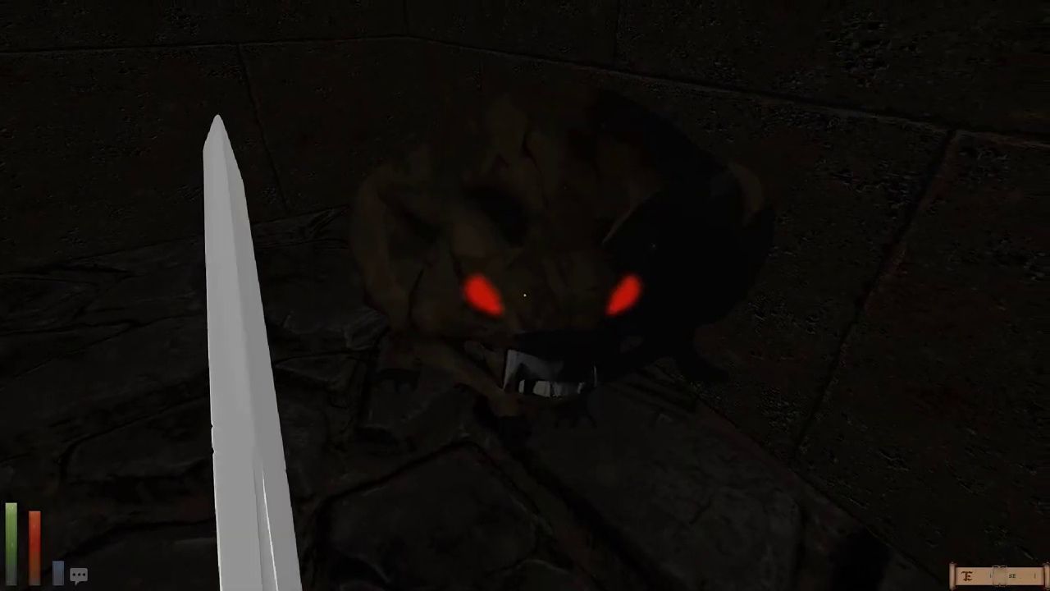
pyautogui.press('w')
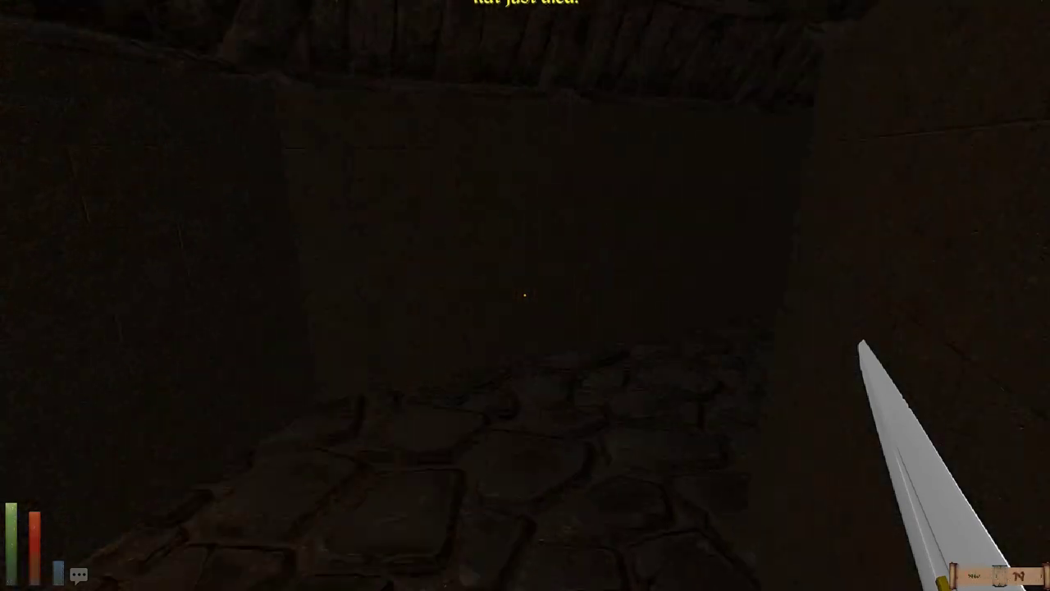
pyautogui.press('w')
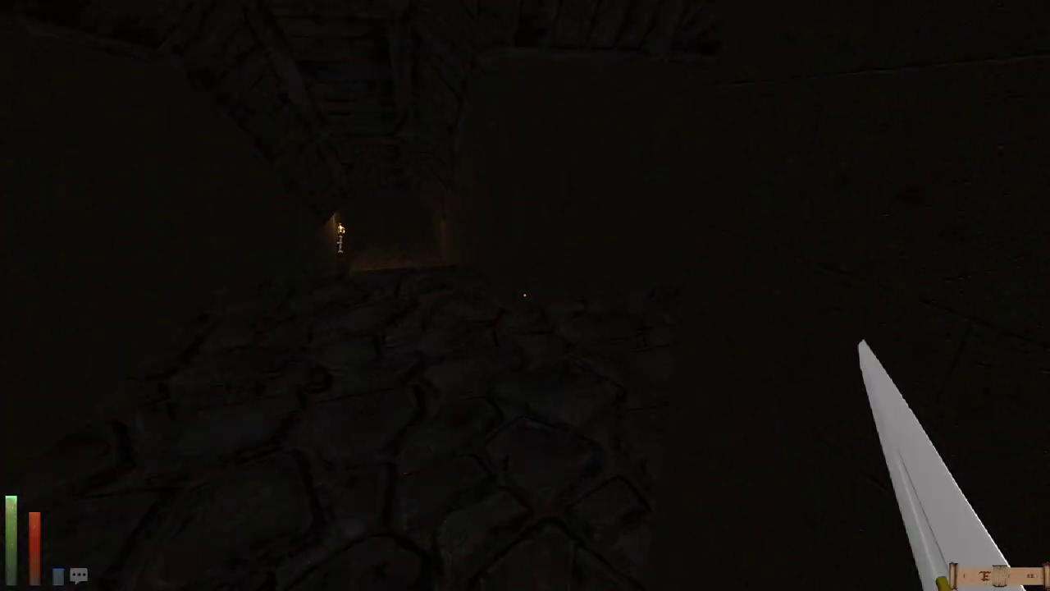
pyautogui.press('Tab')
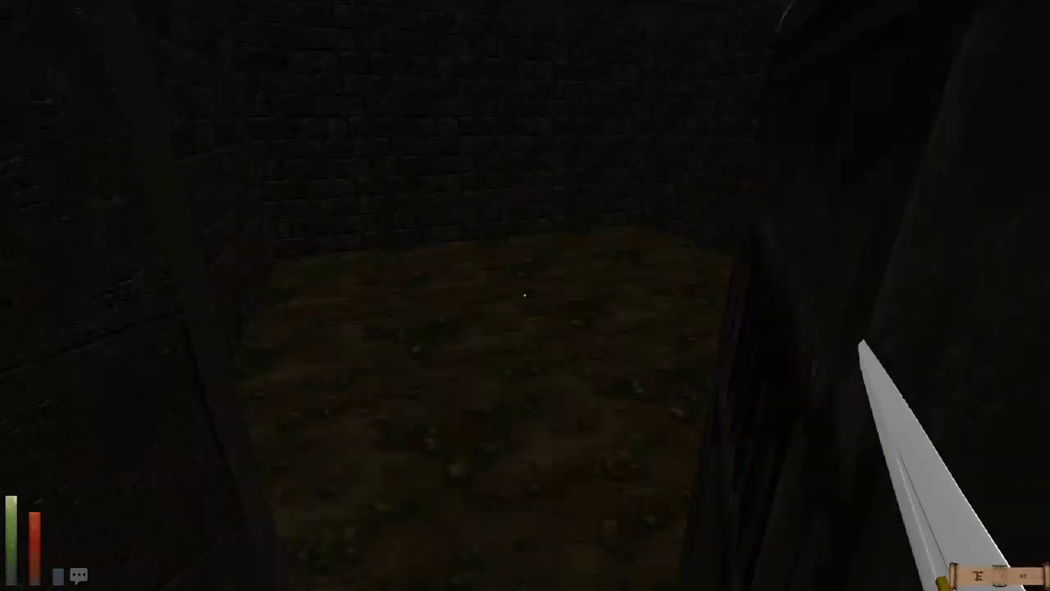
# Step: Finish off the giant bat, then walk to the wooden door and open it
pyautogui.moveTo(526, 295)
pyautogui.mouseDown()
pyautogui.moveTo(575, 246)
pyautogui.moveTo(410, 328)
pyautogui.mouseUp()
pyautogui.moveTo(575, 246)
pyautogui.mouseDown()
pyautogui.moveTo(410, 328)
pyautogui.moveTo(574, 246)
pyautogui.mouseUp()
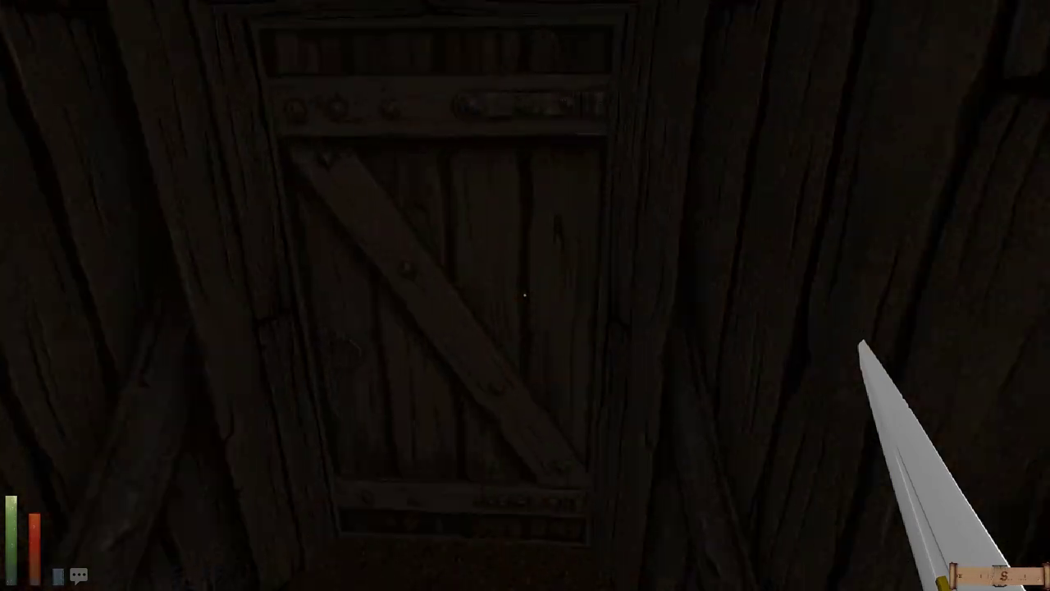
pyautogui.click(525, 295)
# Step: Walk through the brick room into the stone corridor and glance at the dungeon automap
pyautogui.press('w')
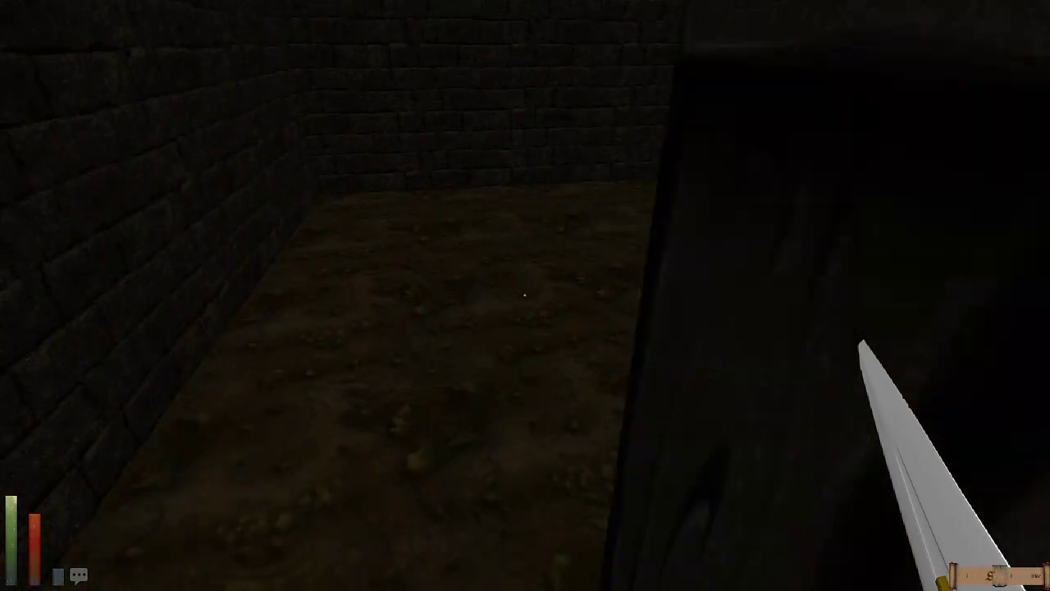
pyautogui.press('w')
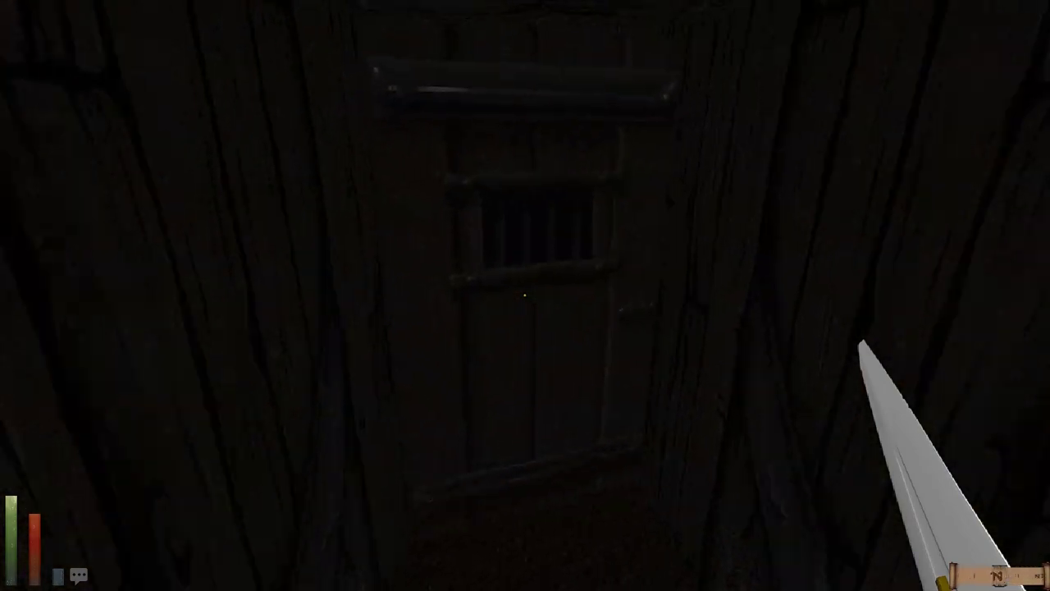
pyautogui.press('w')
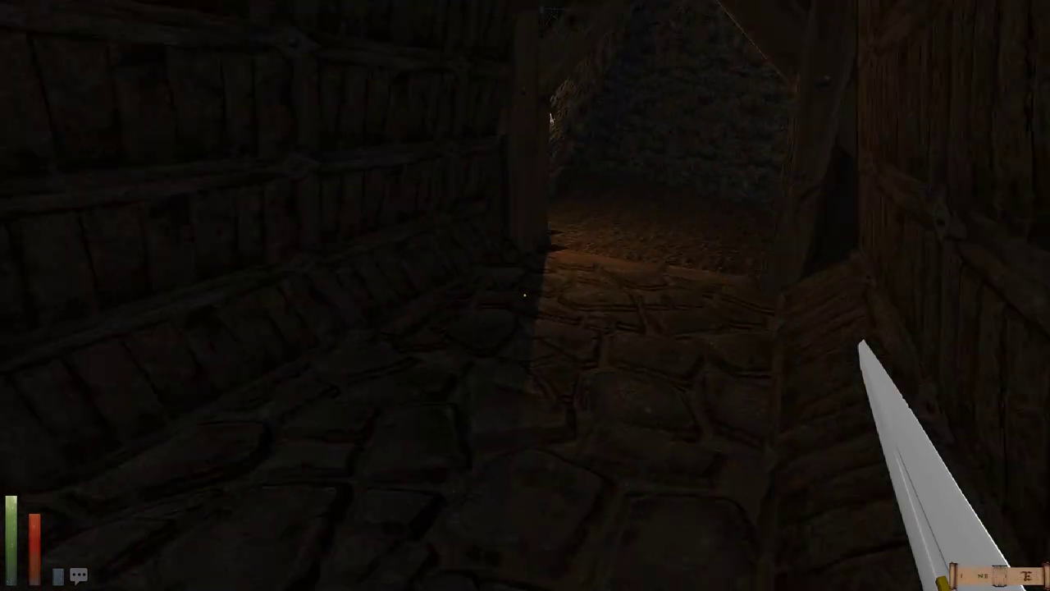
pyautogui.press('m')
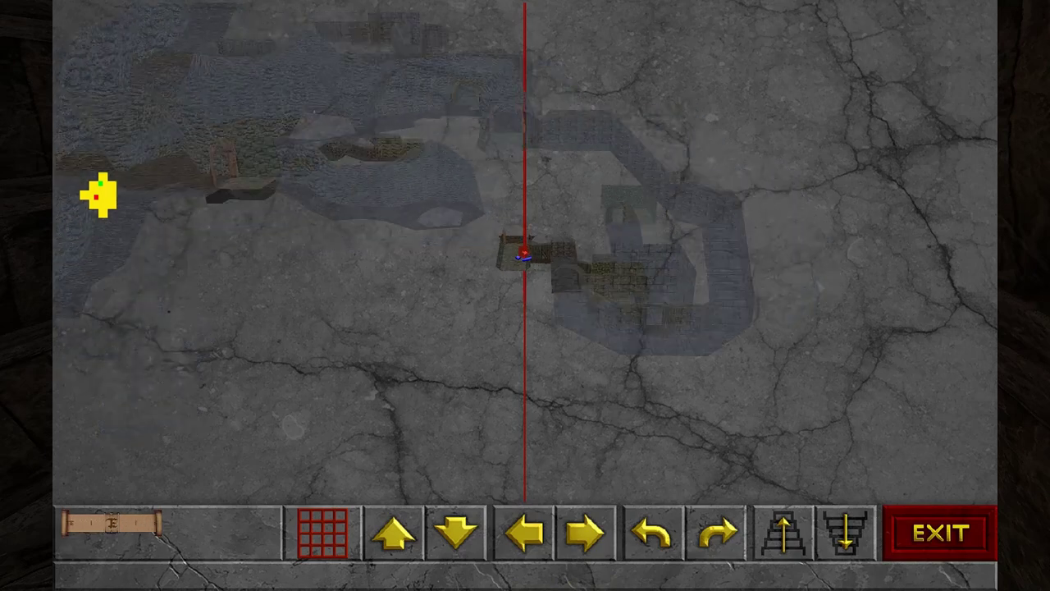
pyautogui.press('m')
# Step: Enter the cave and swing the sword repeatedly at the approaching rat
pyautogui.press('w')
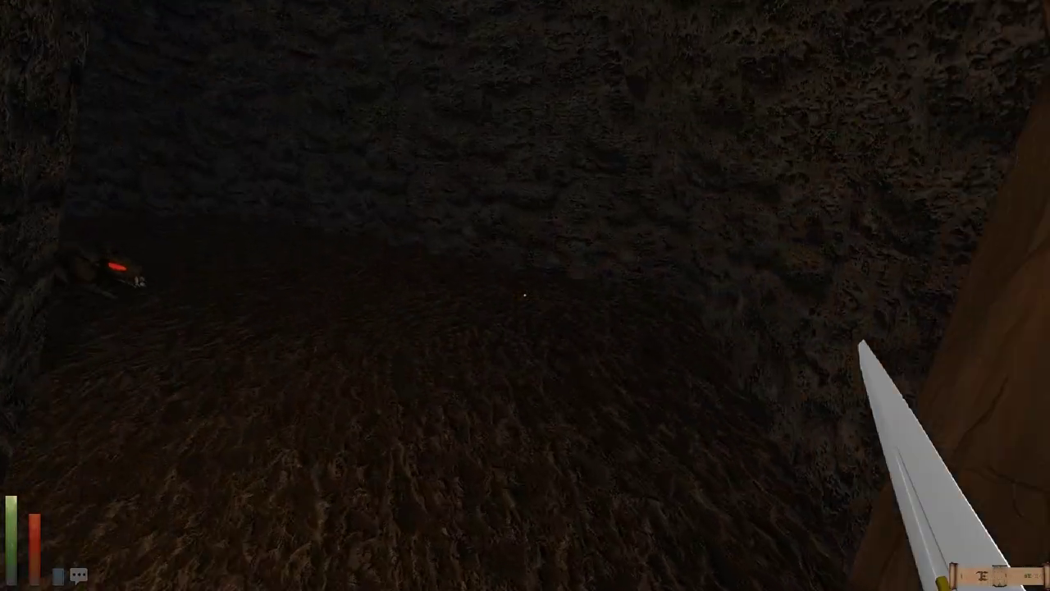
pyautogui.moveTo(903, 410)
pyautogui.mouseDown()
pyautogui.moveTo(82, 411)
pyautogui.moveTo(902, 410)
pyautogui.moveTo(525, 533)
pyautogui.mouseUp()
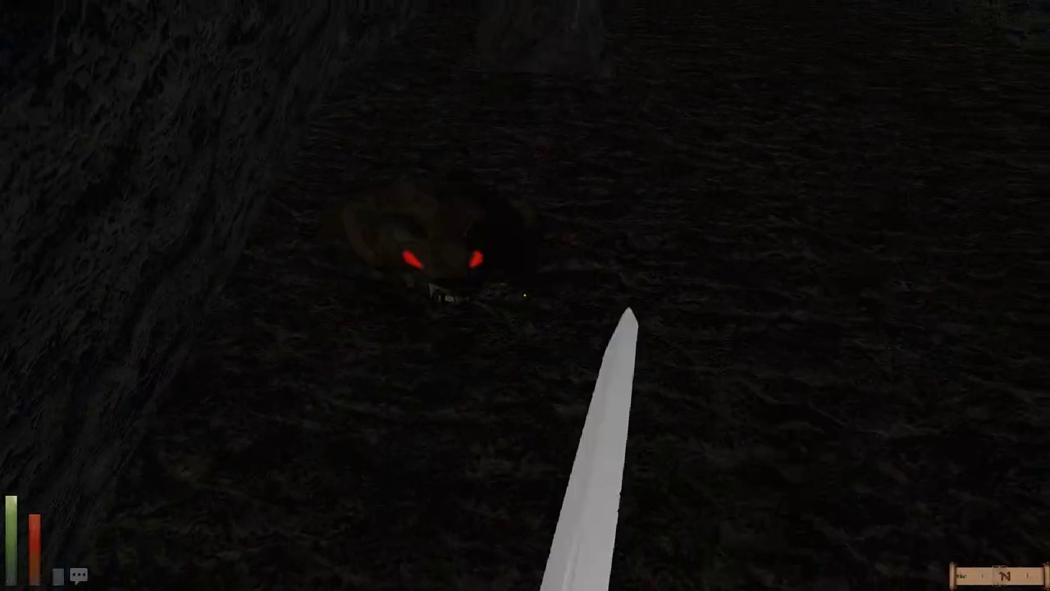
pyautogui.moveTo(821, 493); pyautogui.dragTo(943, 164)
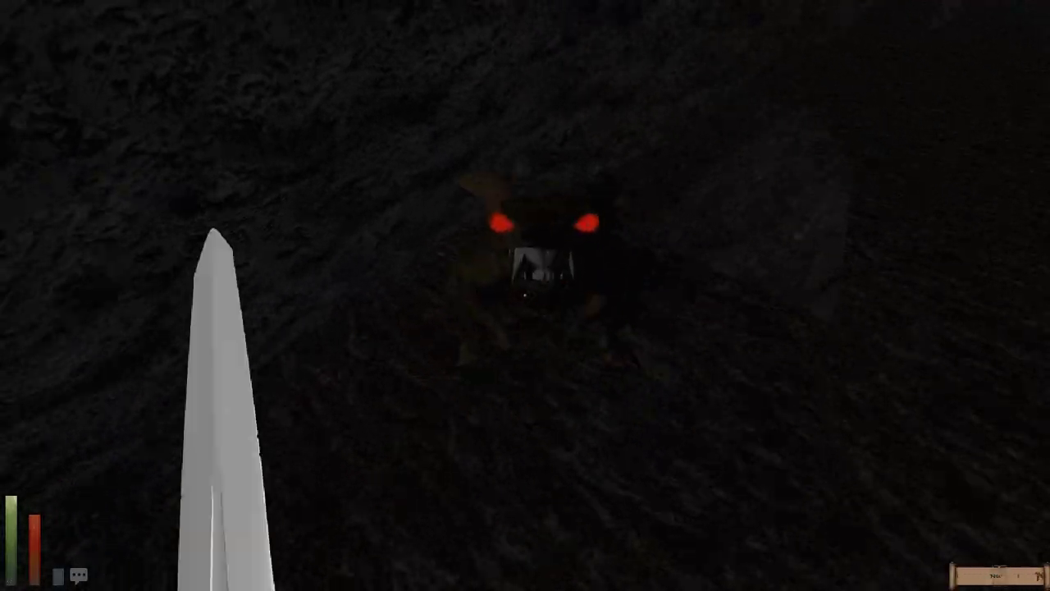
pyautogui.moveTo(214, 410)
pyautogui.mouseDown()
pyautogui.moveTo(903, 411)
pyautogui.moveTo(213, 410)
pyautogui.moveTo(862, 451)
pyautogui.mouseUp()
pyautogui.moveTo(525, 533); pyautogui.dragTo(525, 246)
# Step: Kill the rat, then fight the sabertooth tiger with sword swings and a spell
pyautogui.press('w')
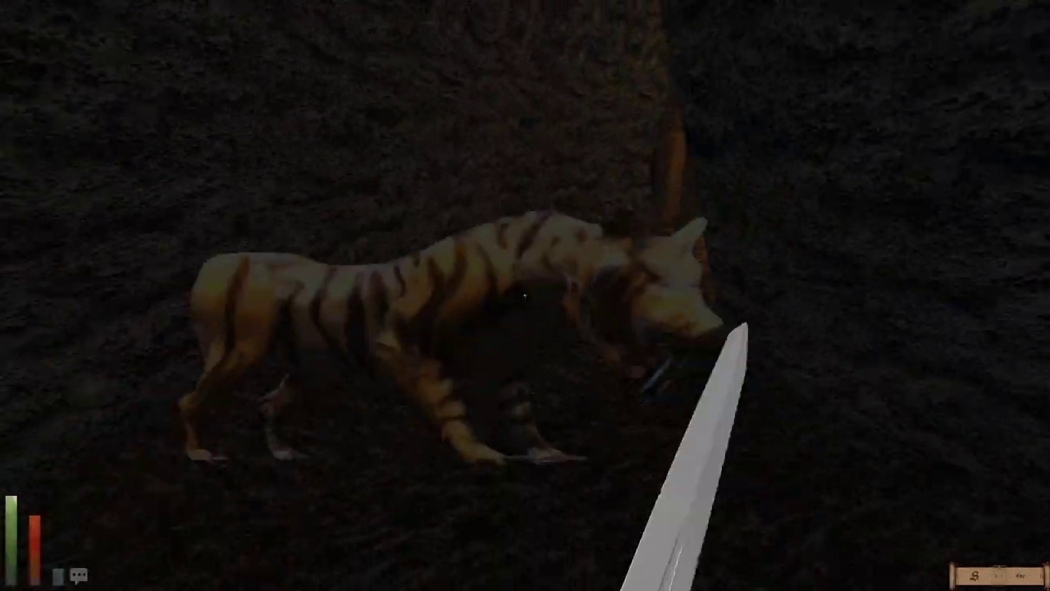
pyautogui.moveTo(377, 451); pyautogui.dragTo(738, 369)
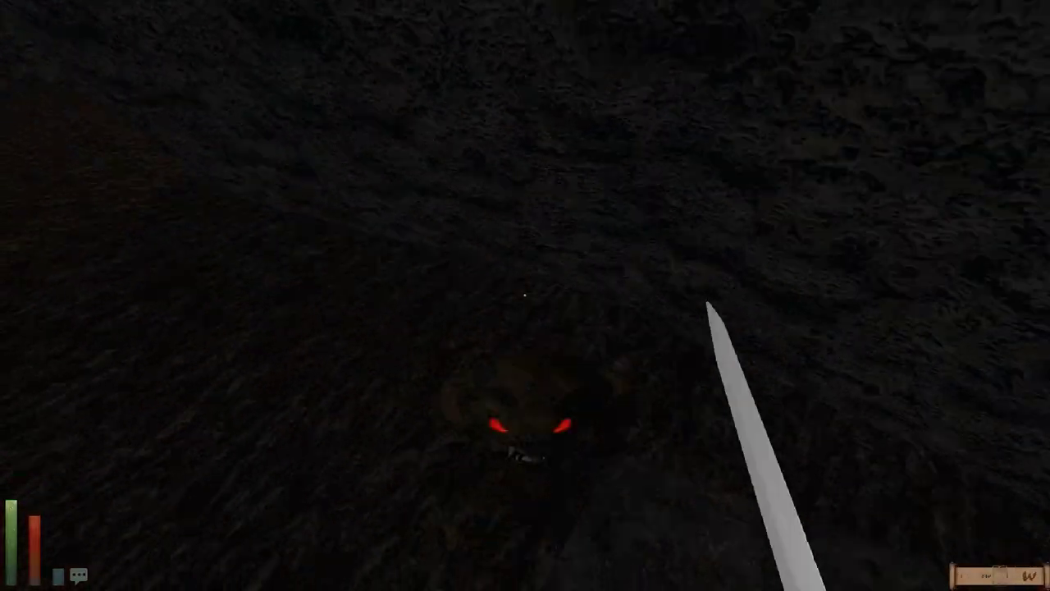
pyautogui.press('w')
pyautogui.moveTo(525, 533); pyautogui.dragTo(526, 246)
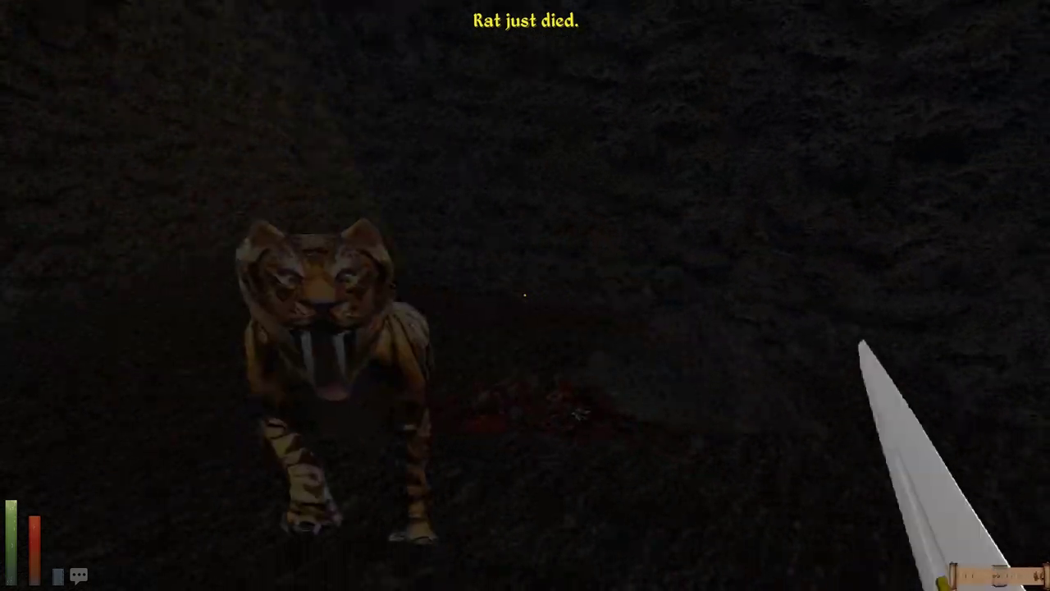
pyautogui.moveTo(525, 493); pyautogui.dragTo(526, 246)
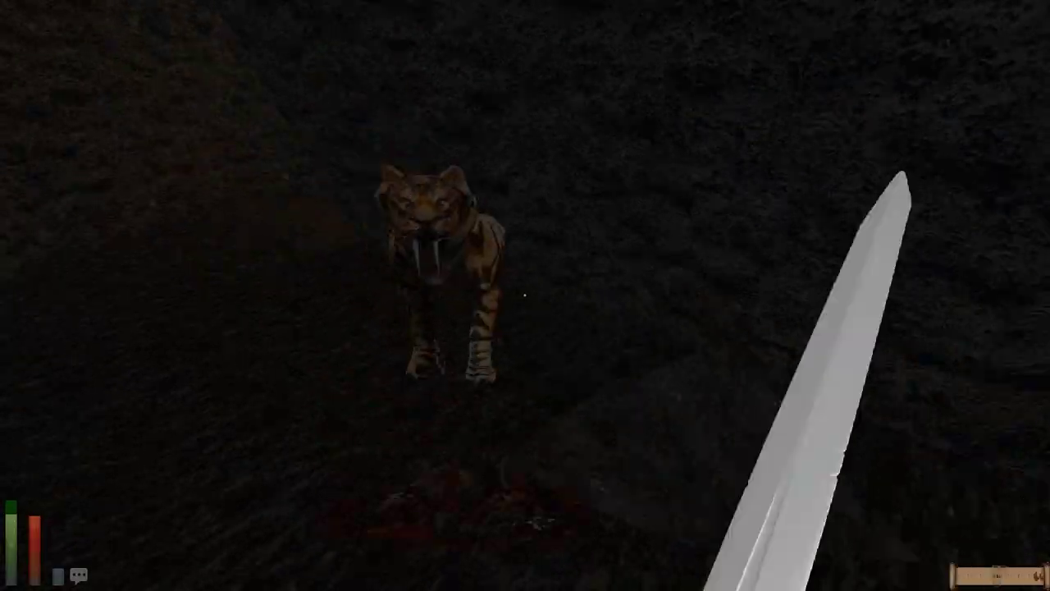
pyautogui.press('q')
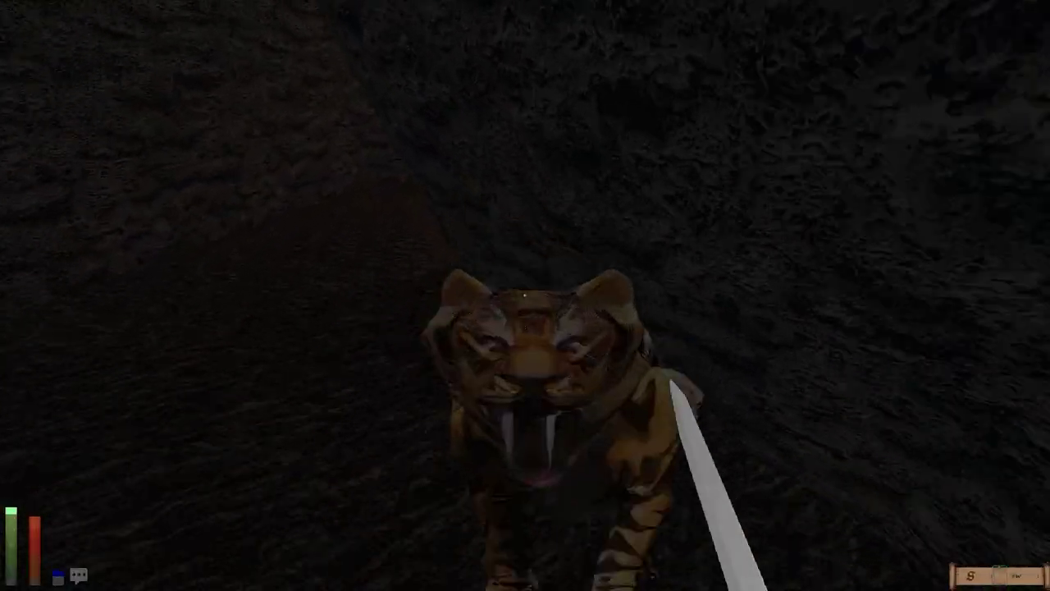
pyautogui.moveTo(820, 411); pyautogui.dragTo(246, 410)
# Step: Keep attacking the tiger, then save the game as 46
pyautogui.moveTo(738, 492); pyautogui.dragTo(410, 246)
pyautogui.press('Escape')
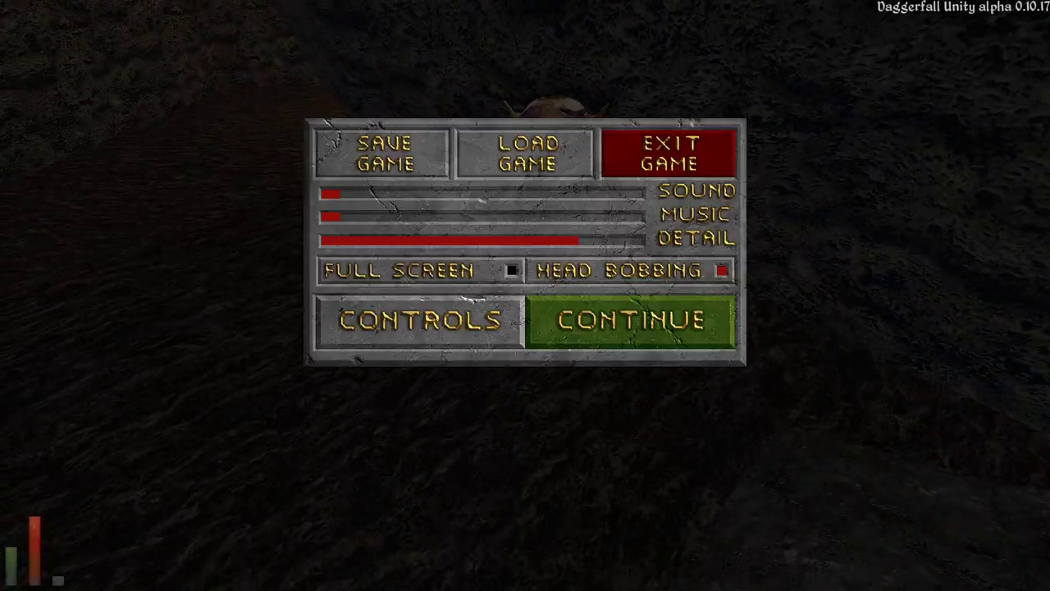
pyautogui.click(383, 153)
pyautogui.write('46')
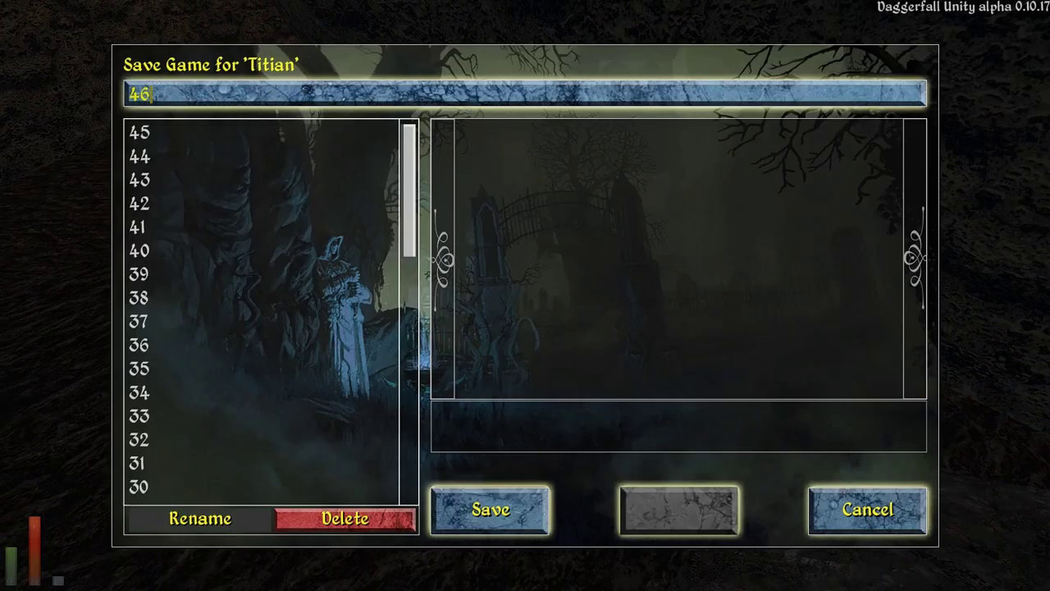
pyautogui.press('Return')
# Step: Kill the sabertooth tiger after a spell fails for lack of spell points
pyautogui.moveTo(738, 411); pyautogui.dragTo(246, 410)
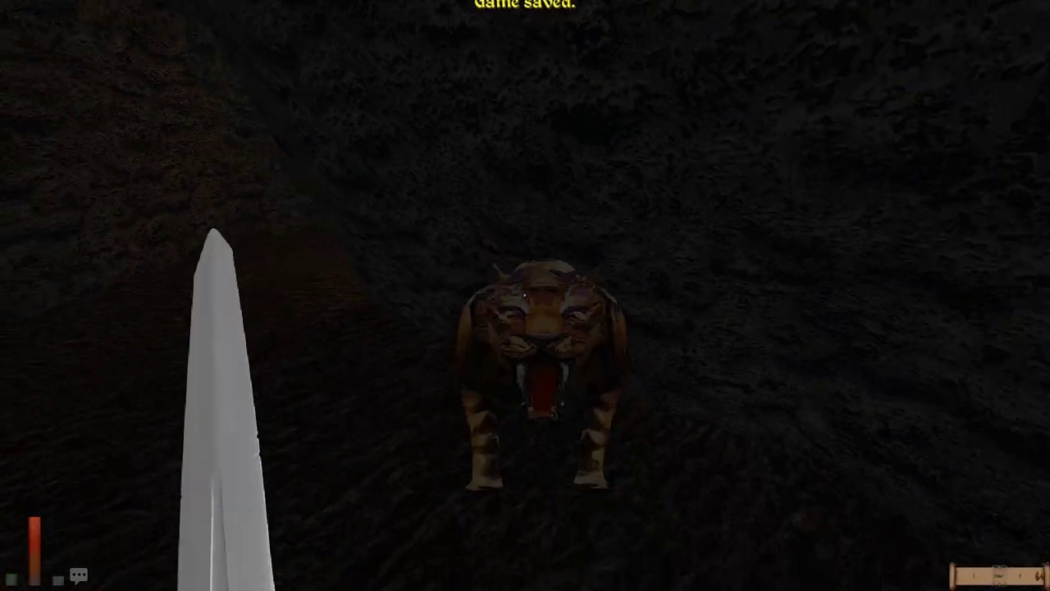
pyautogui.press('BackSpace')
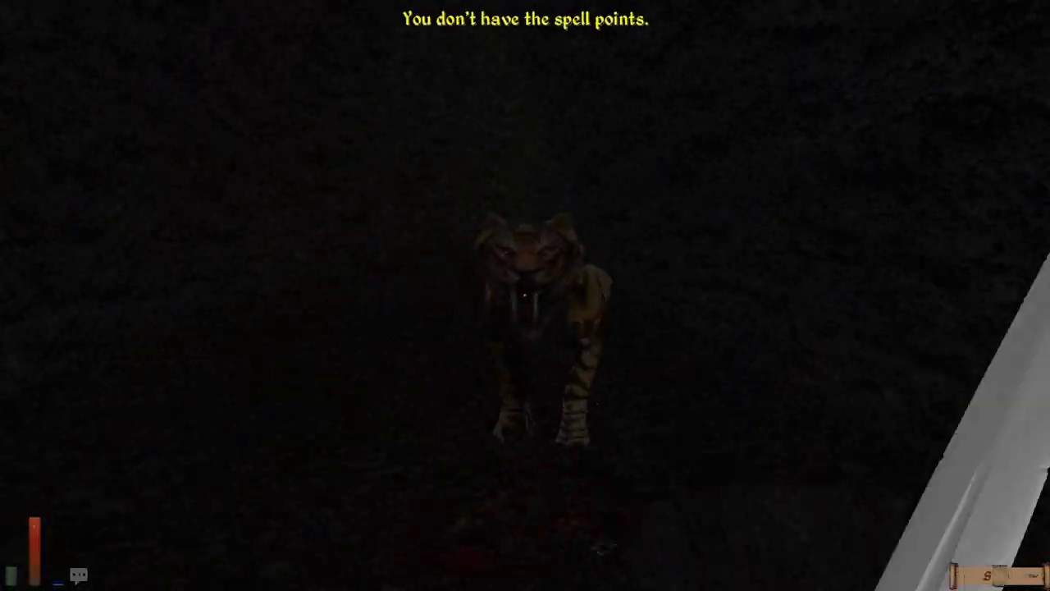
pyautogui.moveTo(738, 410); pyautogui.dragTo(246, 411)
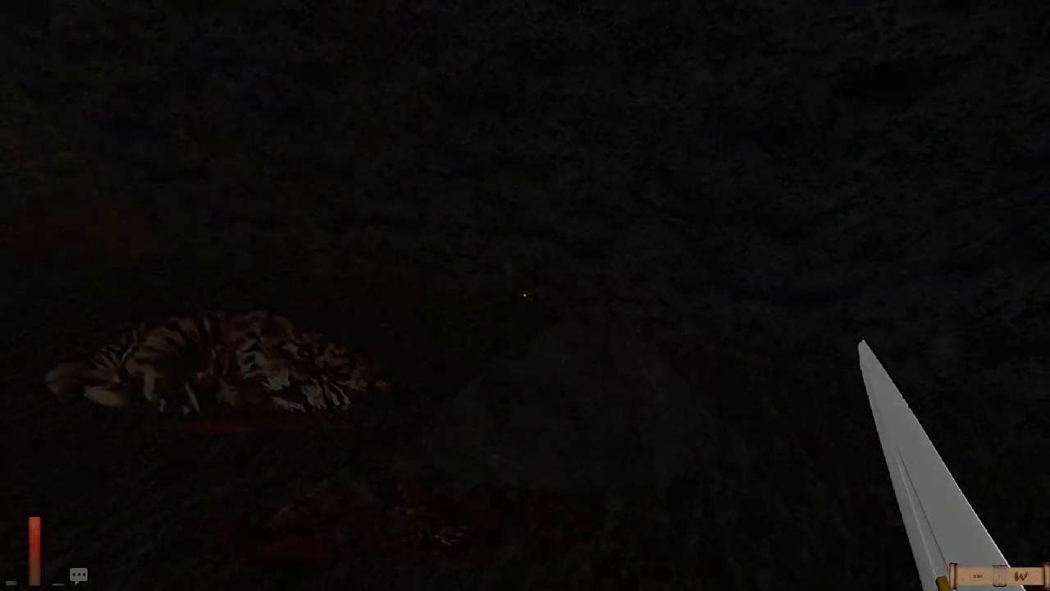
# Step: Rest until healed, then walk through the wooden tunnel into the torch-lit room
pyautogui.press('r')
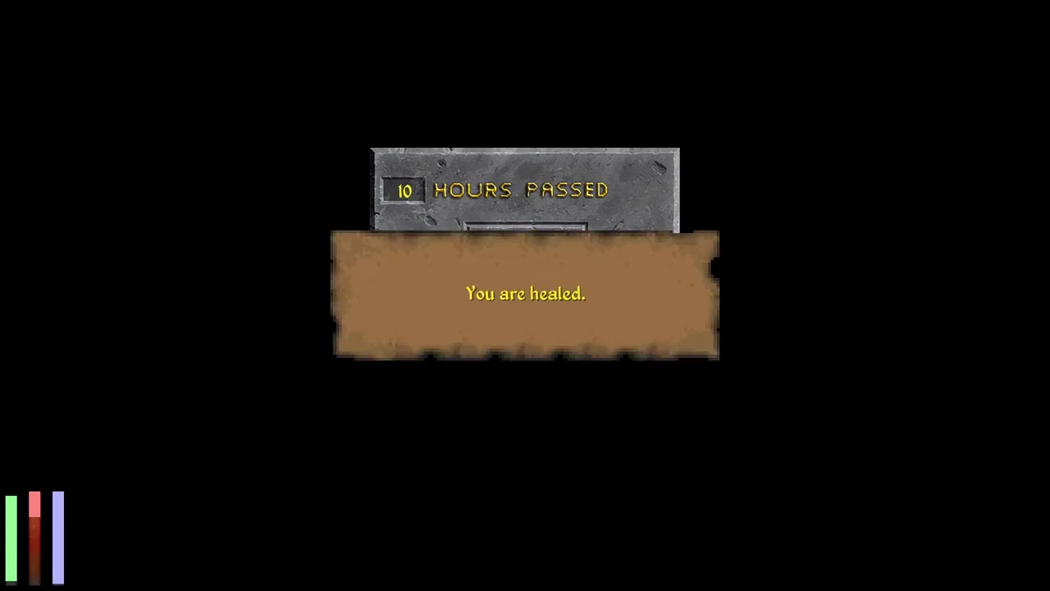
pyautogui.press('Return')
pyautogui.press('w')
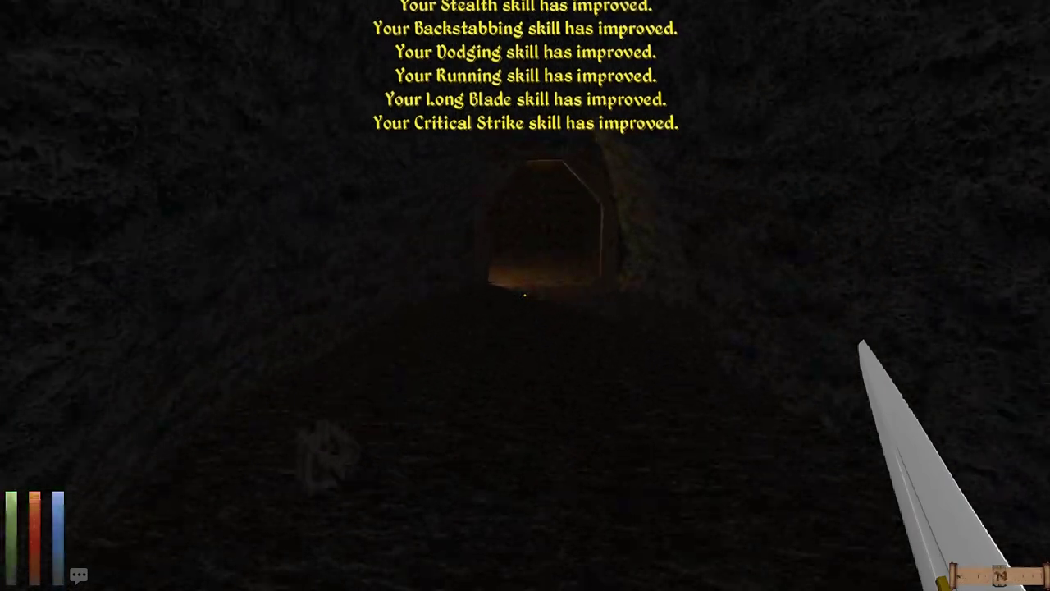
pyautogui.press('w')
# Step: Save the game as 47
pyautogui.press('Escape')
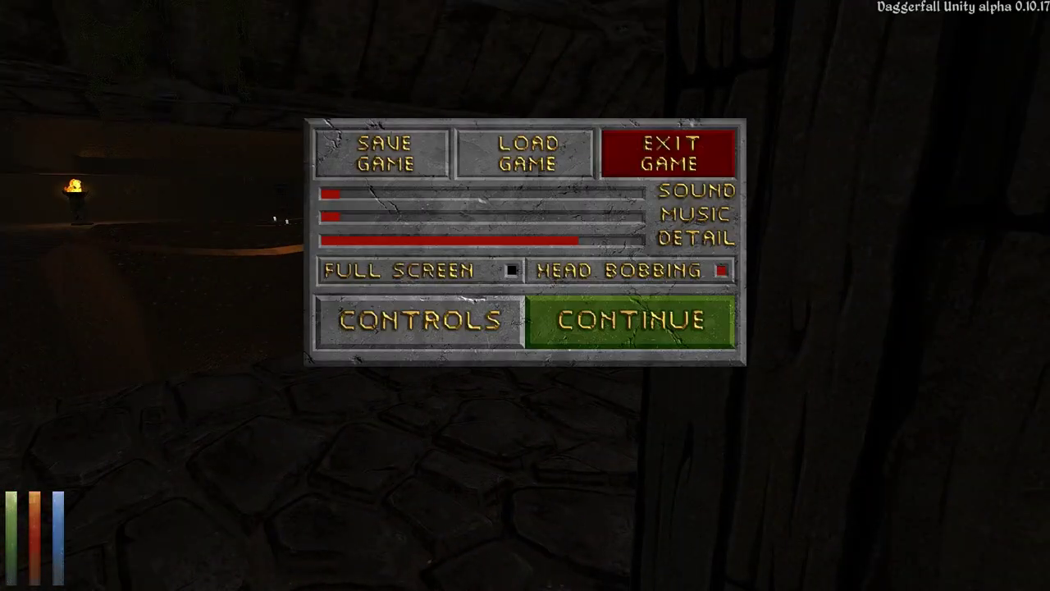
pyautogui.click(386, 153)
pyautogui.write('47')
pyautogui.press('Return')
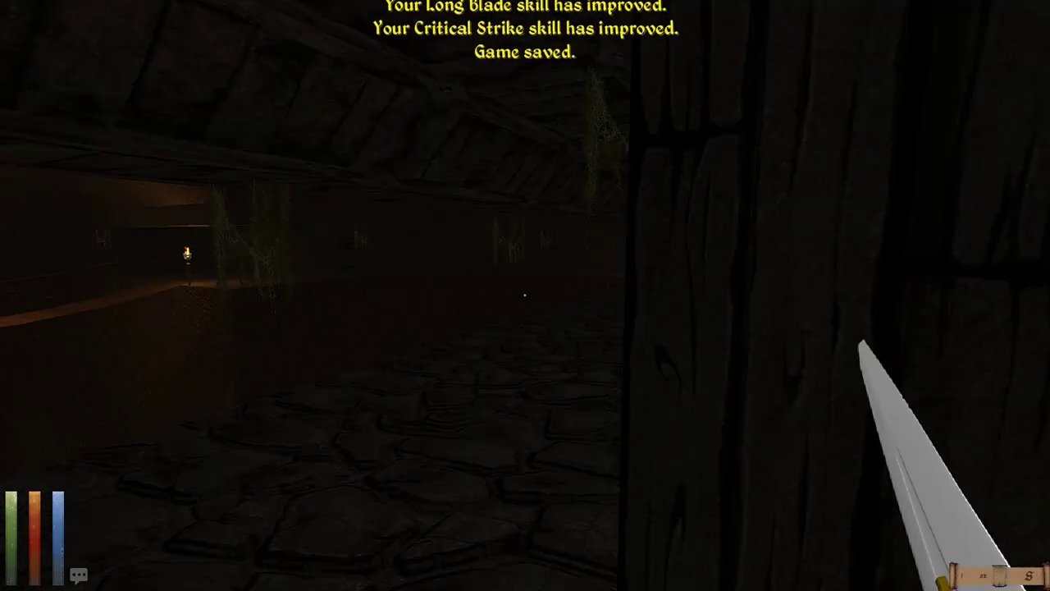
# Step: Move through the dark cave and kill the attacking giant bat and the rat
pyautogui.press('w')
pyautogui.press('w')
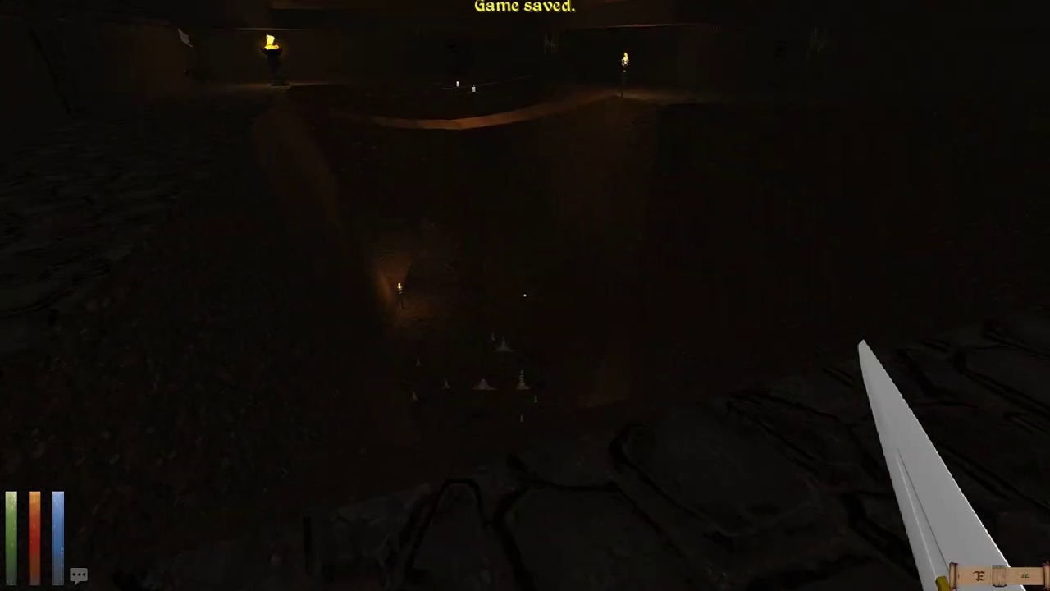
pyautogui.press('w')
pyautogui.press('w')
pyautogui.moveTo(525, 295); pyautogui.dragTo(329, 295)
pyautogui.press('w')
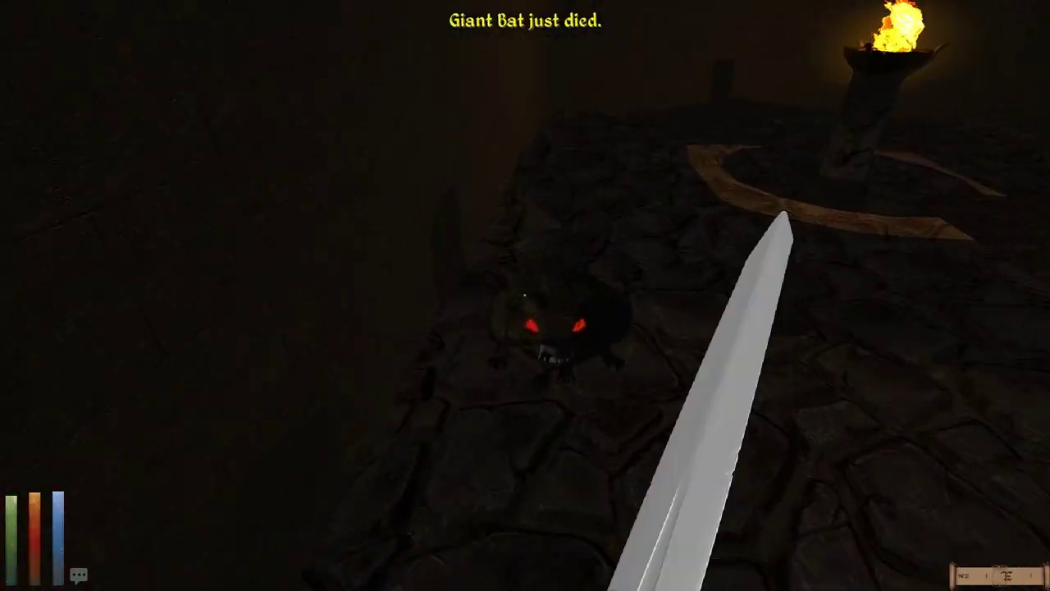
pyautogui.click(525, 295)
pyautogui.press('w')
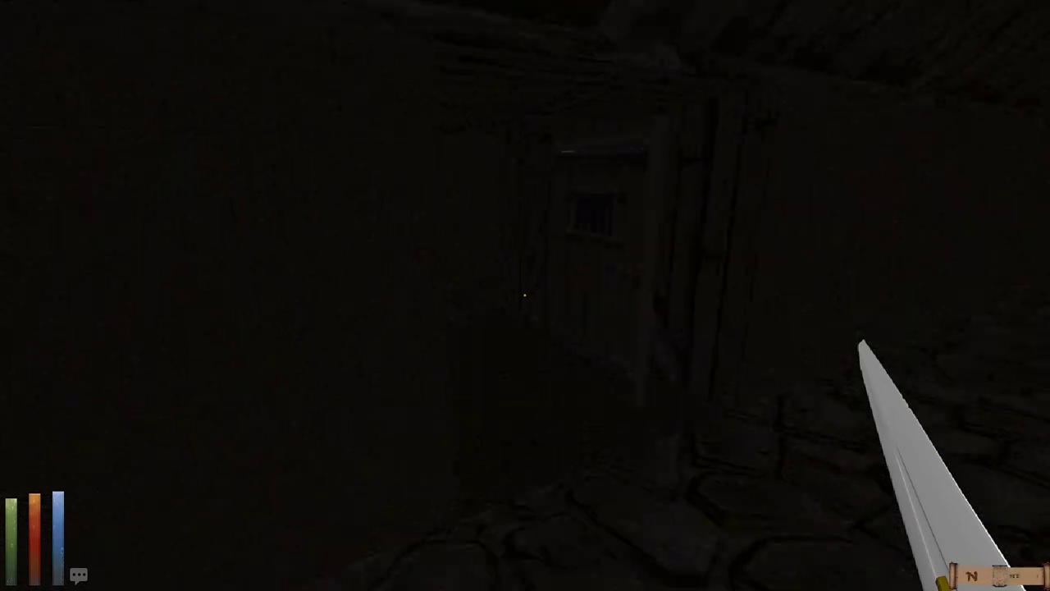
pyautogui.press('n')
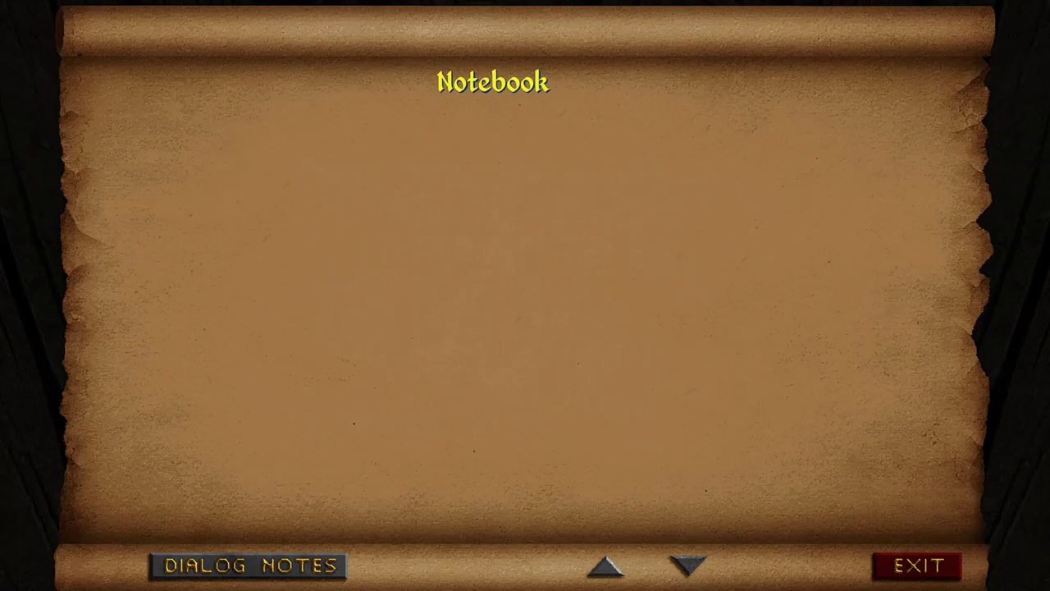
pyautogui.press('Escape')
pyautogui.press('m')
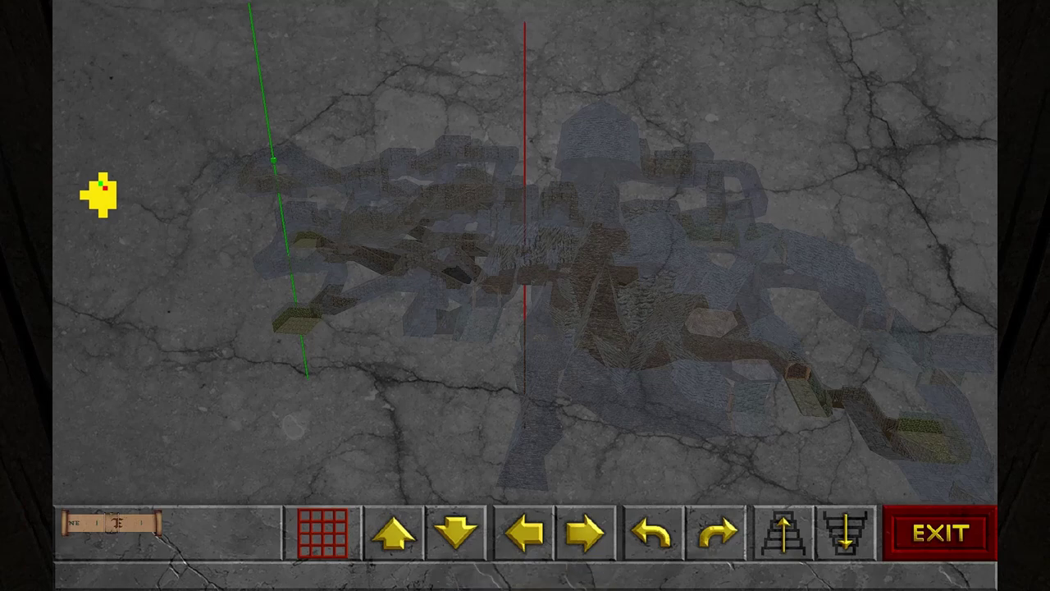
pyautogui.moveTo(525, 295); pyautogui.dragTo(574, 246)
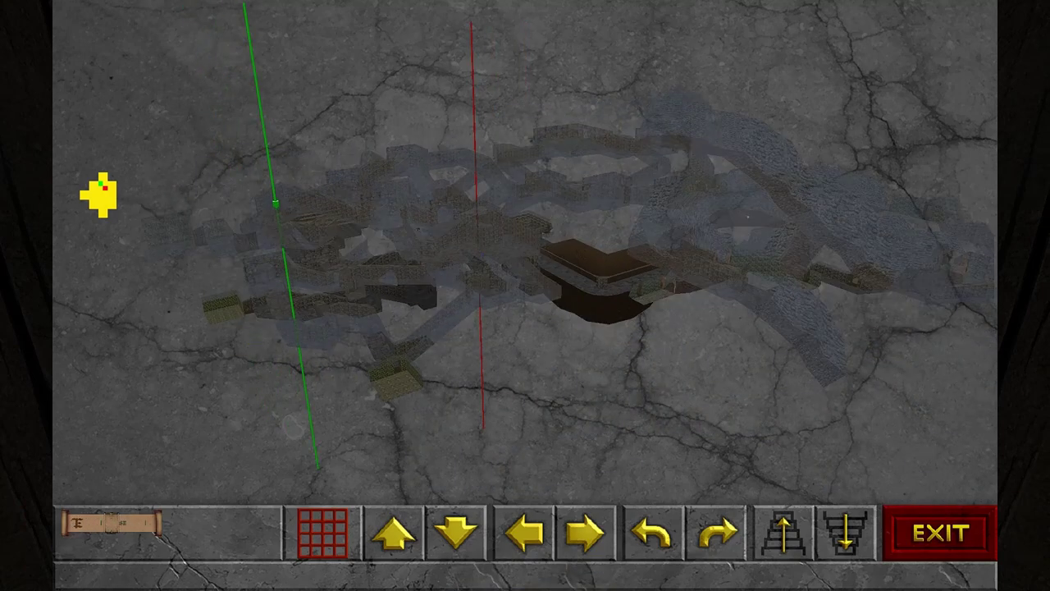
pyautogui.scroll(5, 98, 193)
pyautogui.scroll(5, 98, 193)
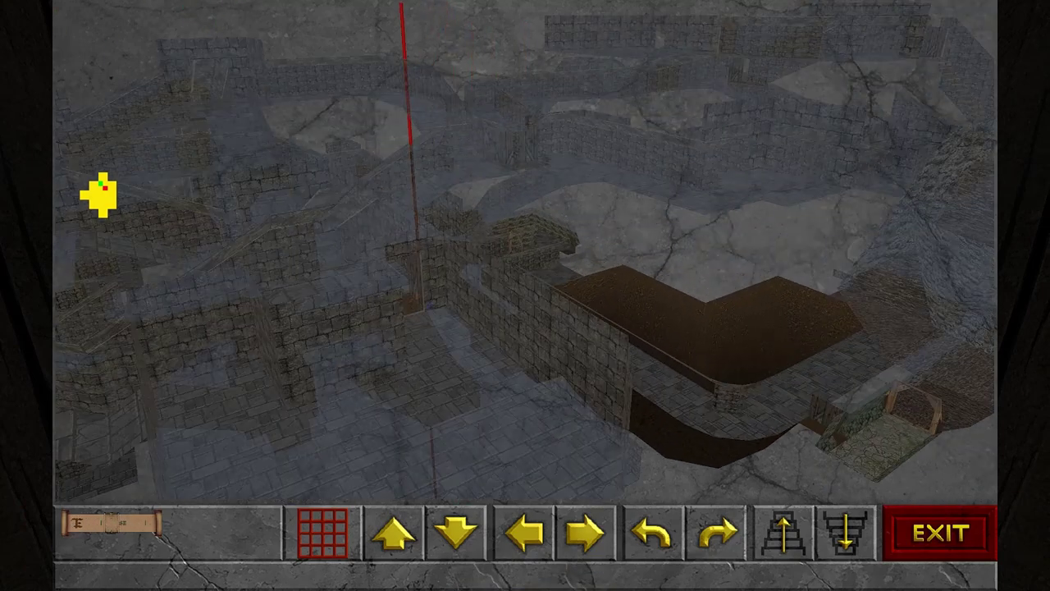
pyautogui.scroll(5, 99, 192)
pyautogui.scroll(5, 99, 193)
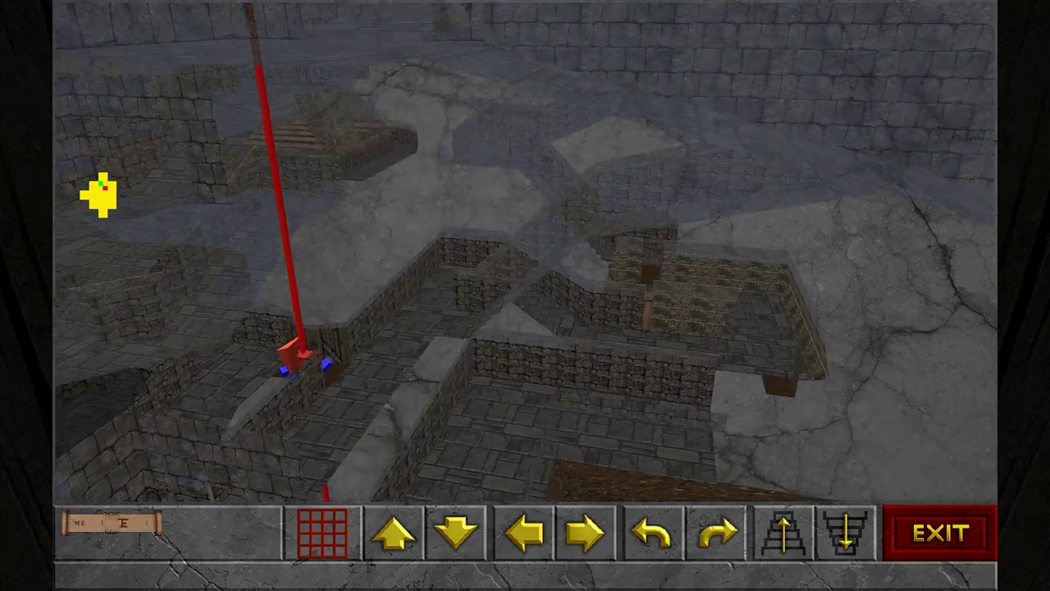
pyautogui.press('Escape')
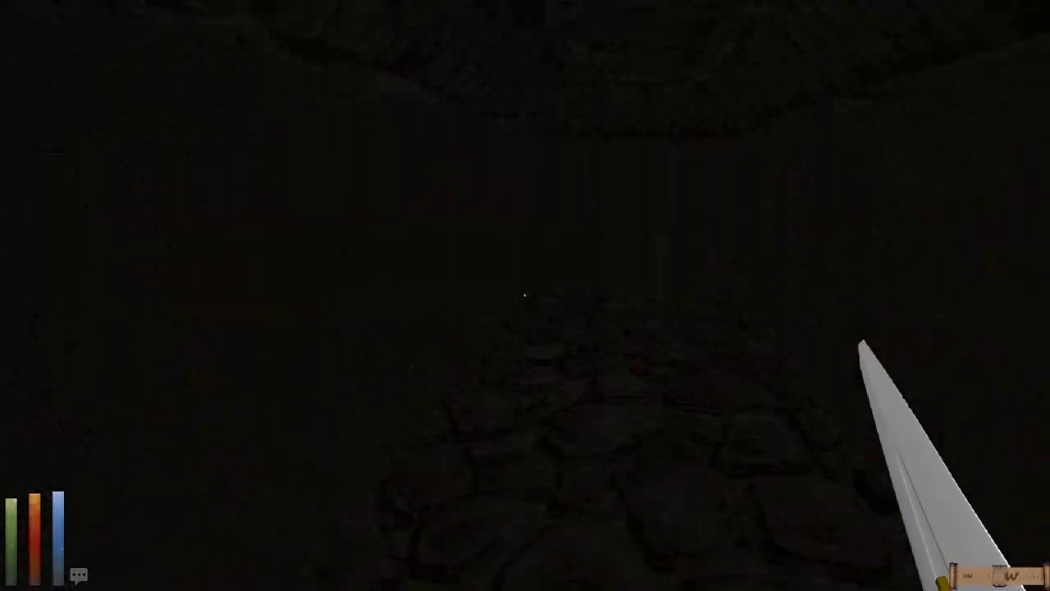
# Step: Walk past the brazier into the wooden room, then rotate the 3D automap around the player marker
pyautogui.press('w')
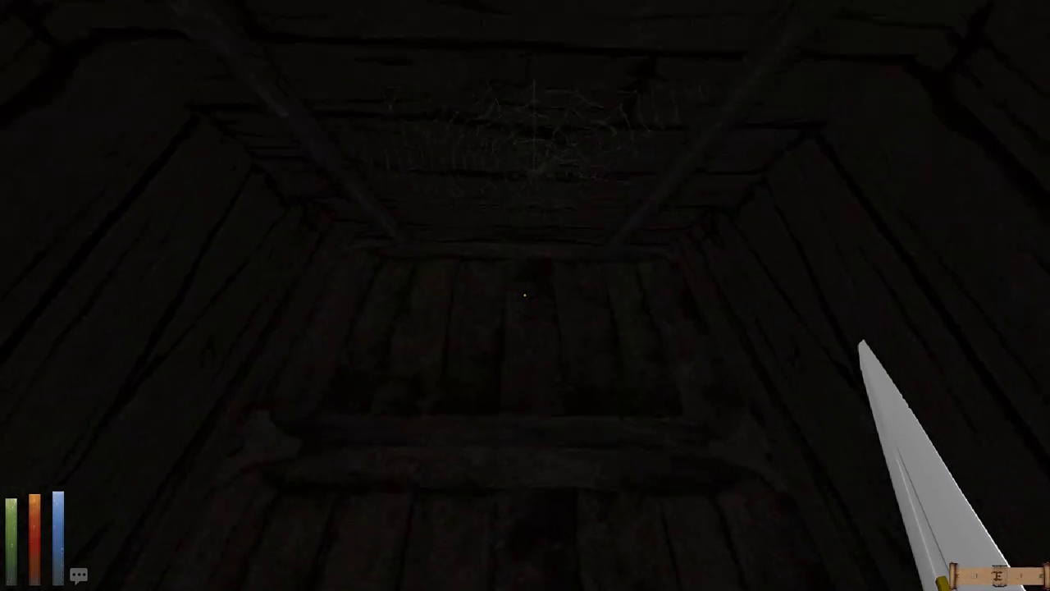
pyautogui.press('w')
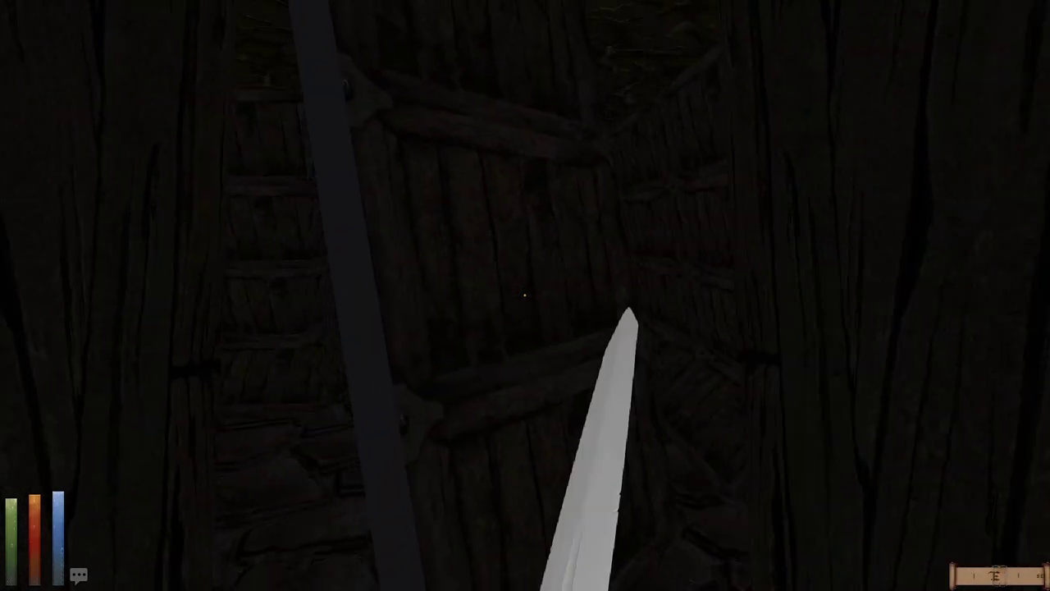
pyautogui.press('m')
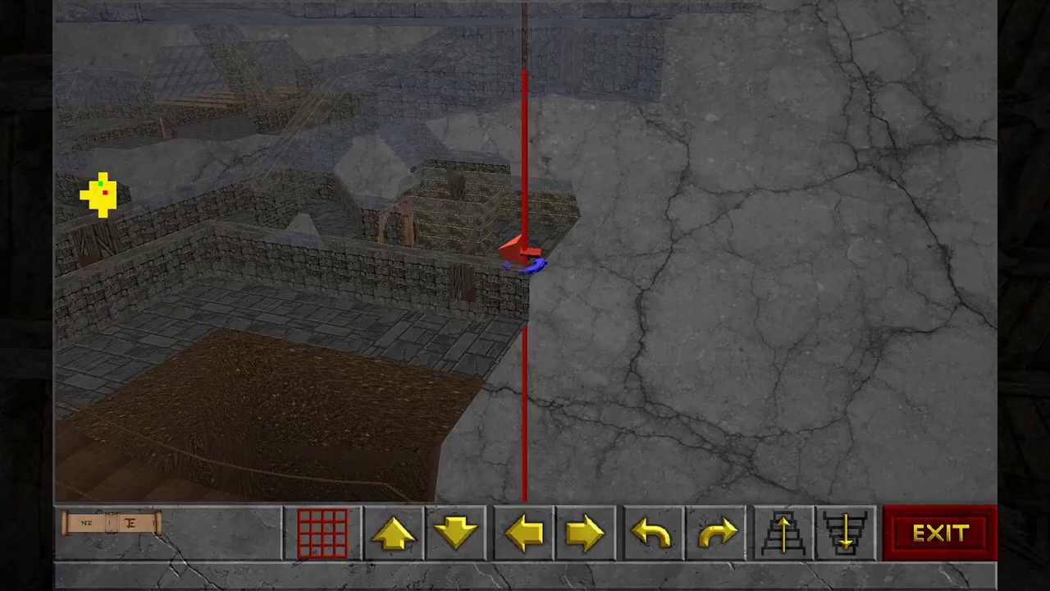
pyautogui.moveTo(99, 194); pyautogui.dragTo(99, 194)
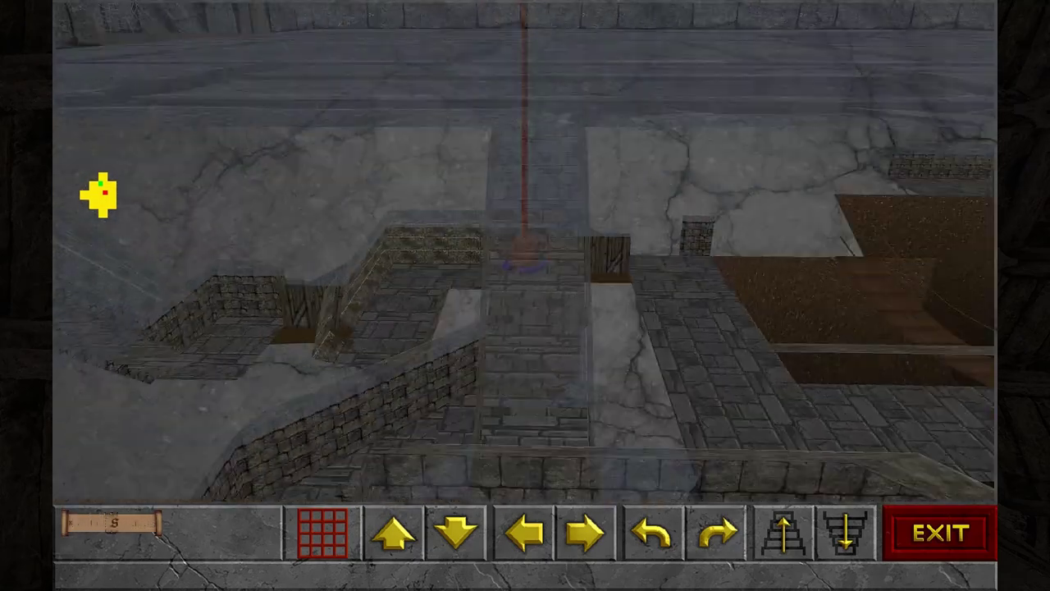
pyautogui.press('Left')
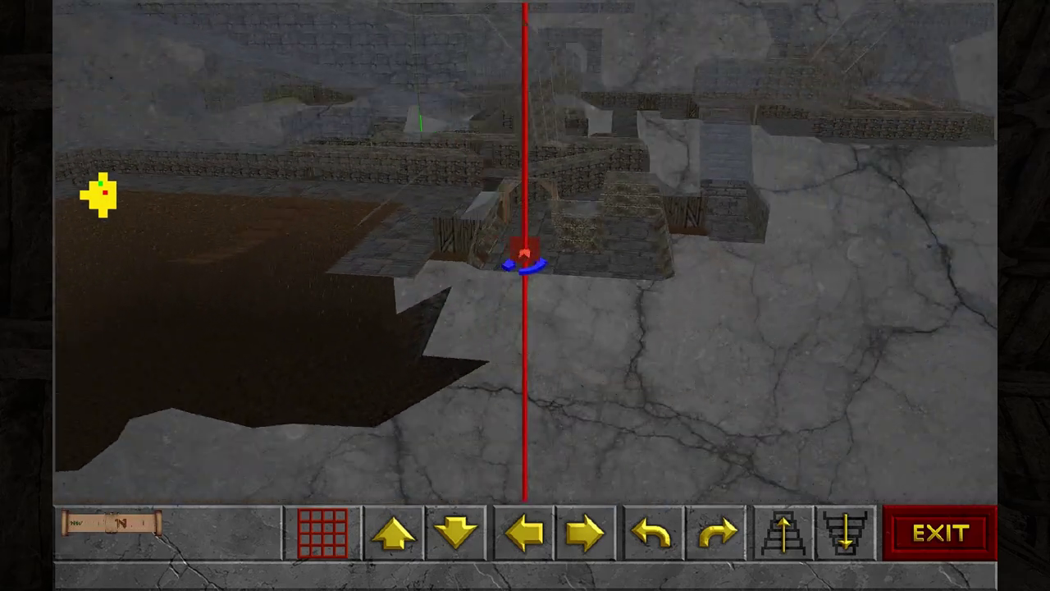
pyautogui.press('m')
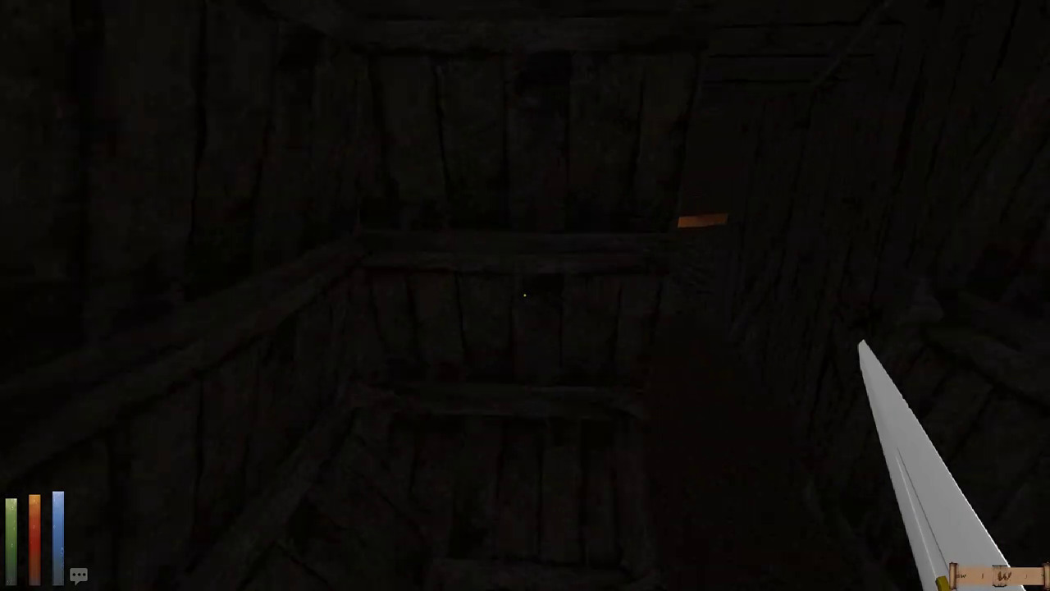
# Step: Walk toward the torchlit corridor and strike the rat dead with the sword
pyautogui.press('Right')
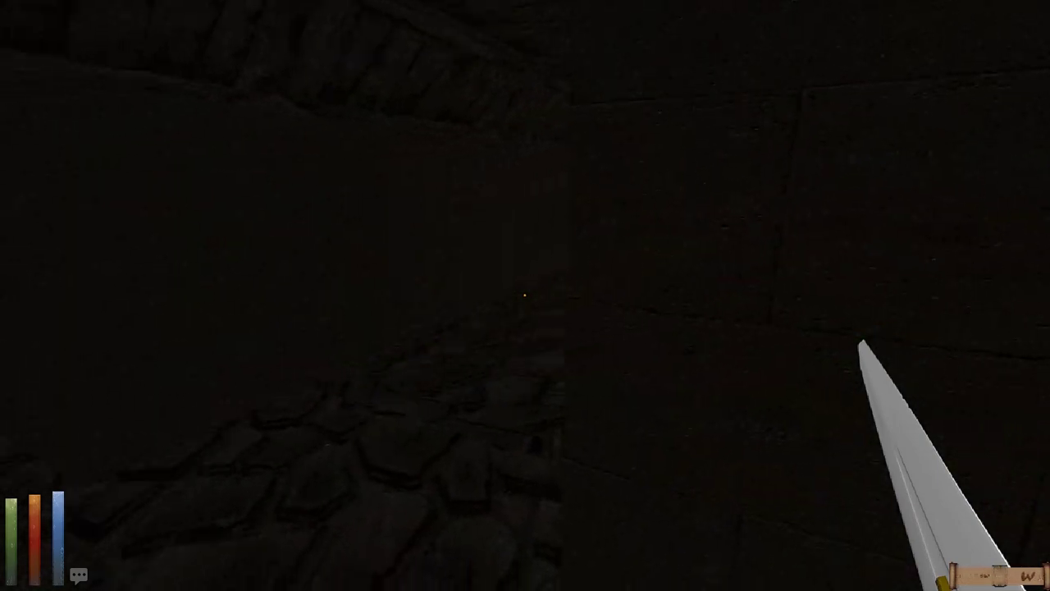
pyautogui.press('Left')
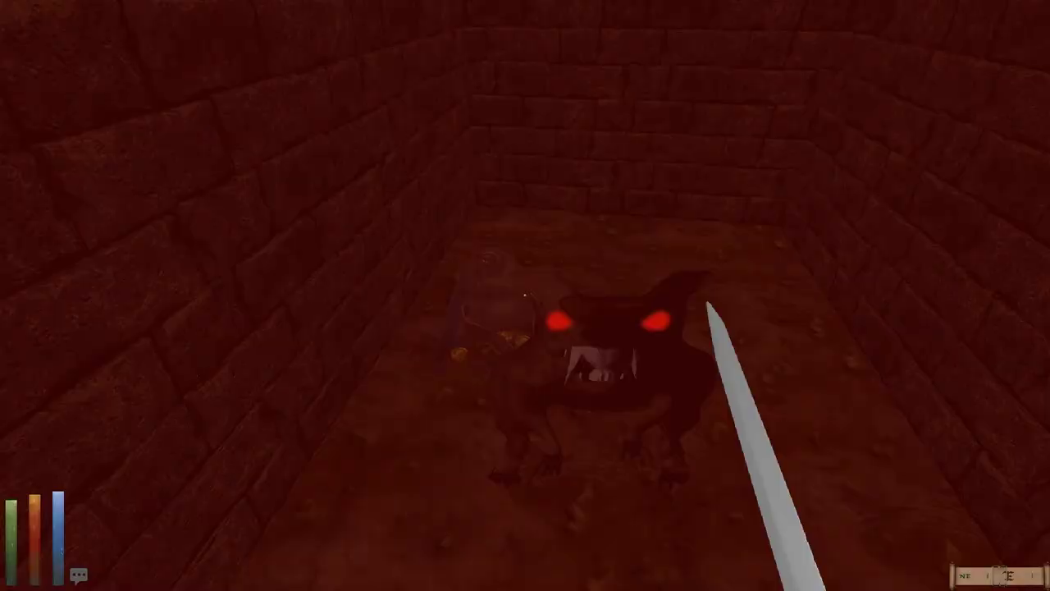
pyautogui.click(525, 328)
# Step: Glance at the inventory, then walk on toward the distant torch
pyautogui.press('i')
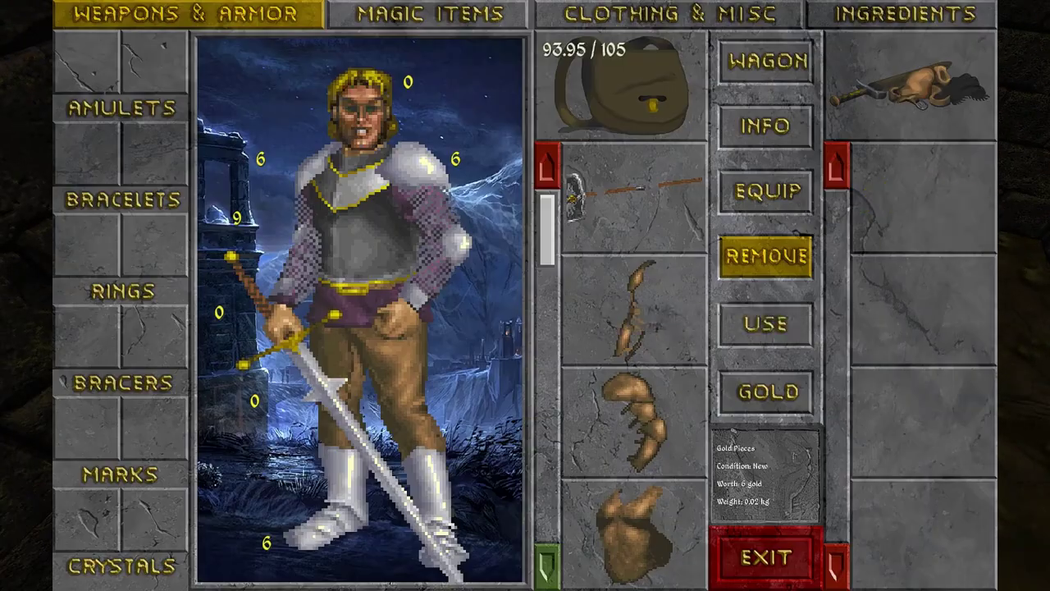
pyautogui.press('i')
pyautogui.press('Up')
pyautogui.press('Up')
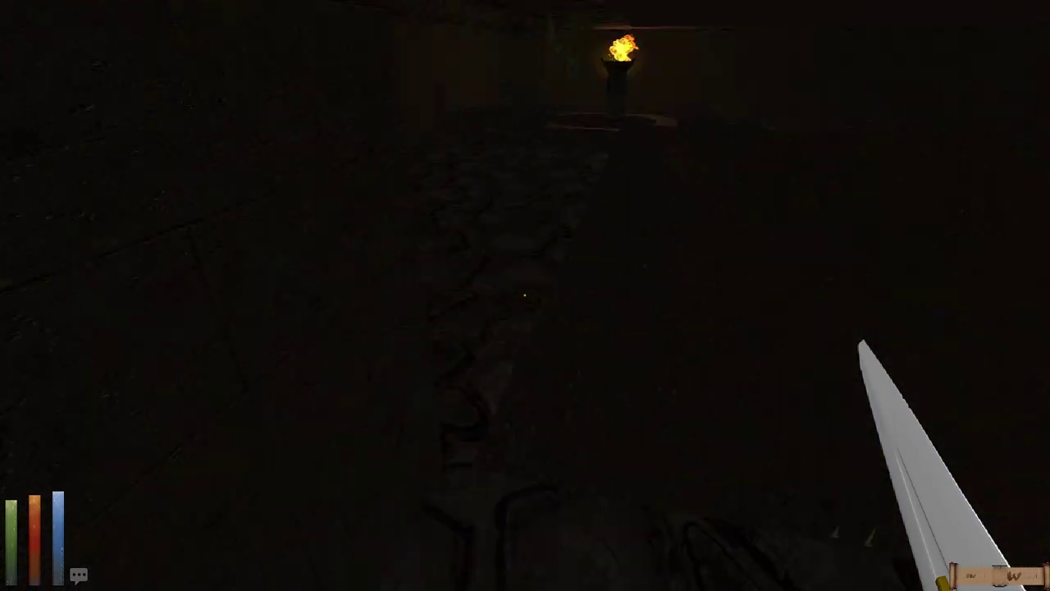
pyautogui.press('Up')
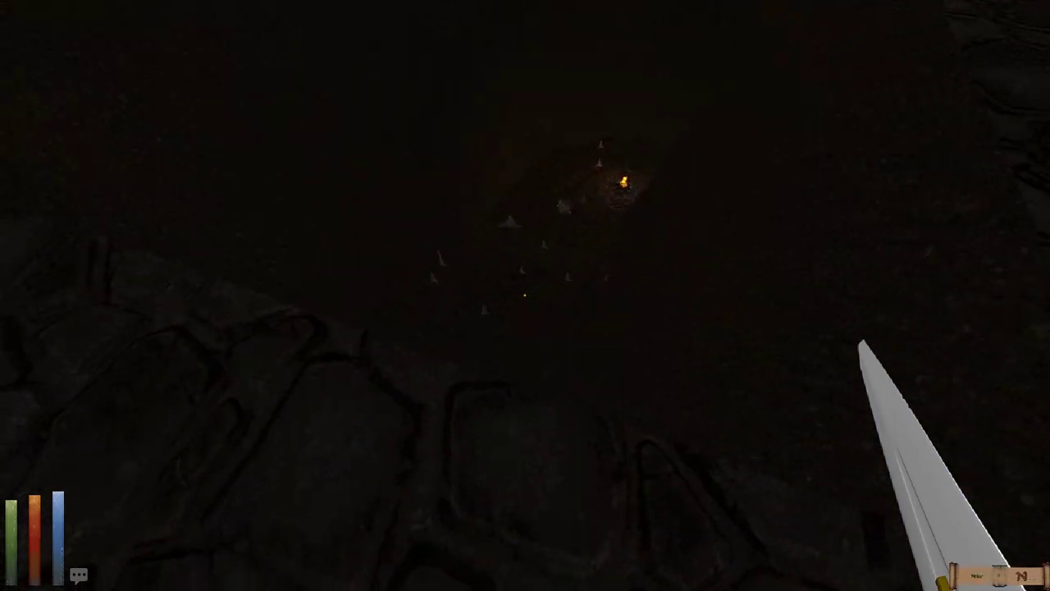
# Step: Save the game from the pause menu
pyautogui.press('Escape')
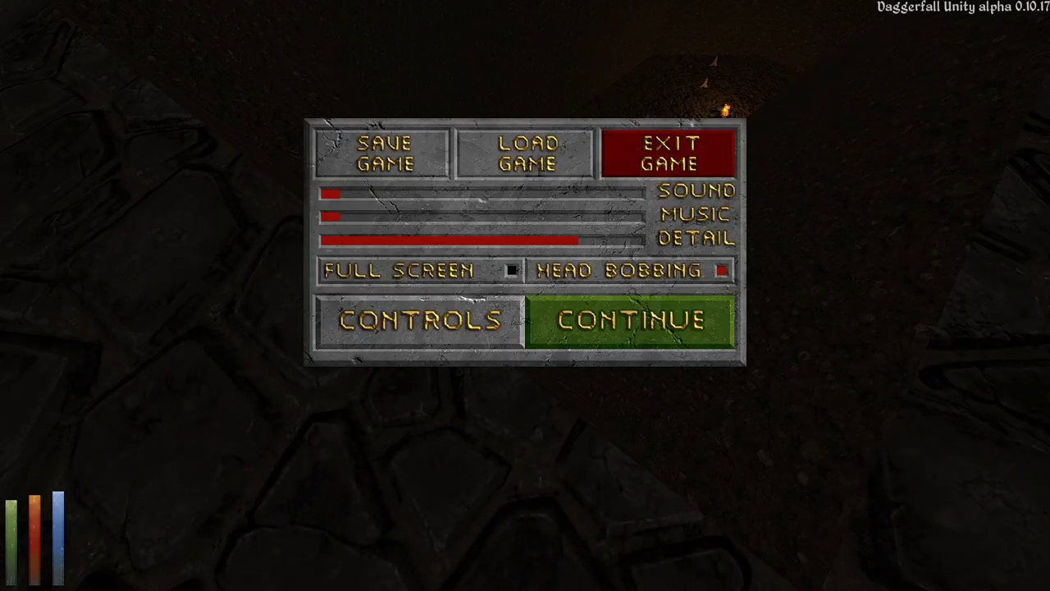
pyautogui.click(394, 152)
pyautogui.write('48')
pyautogui.press('Return')
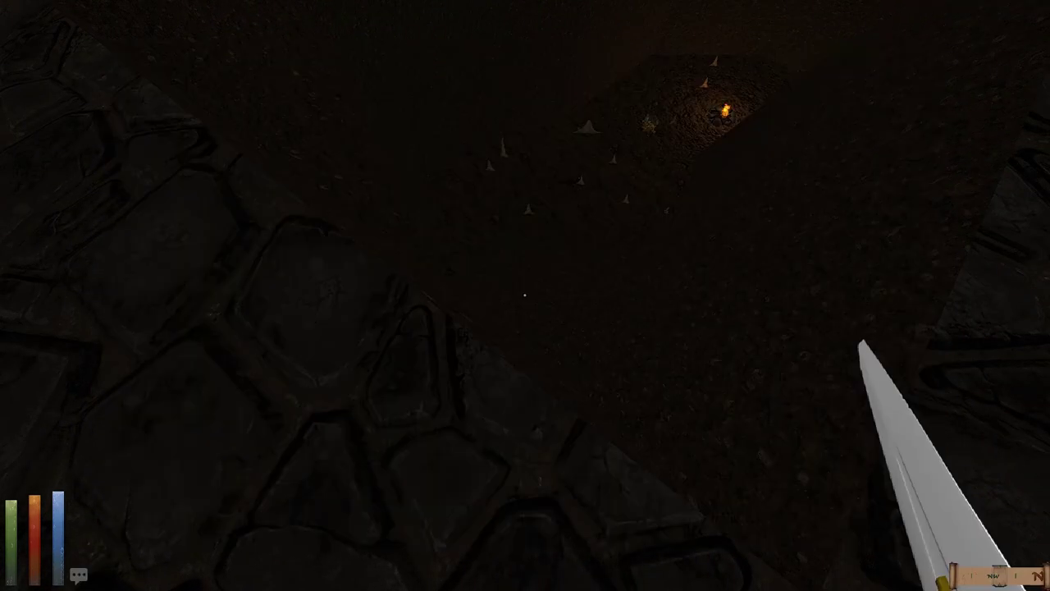
# Step: Approach the spikes and campfire and kill the attacking rat
pyautogui.press('Up')
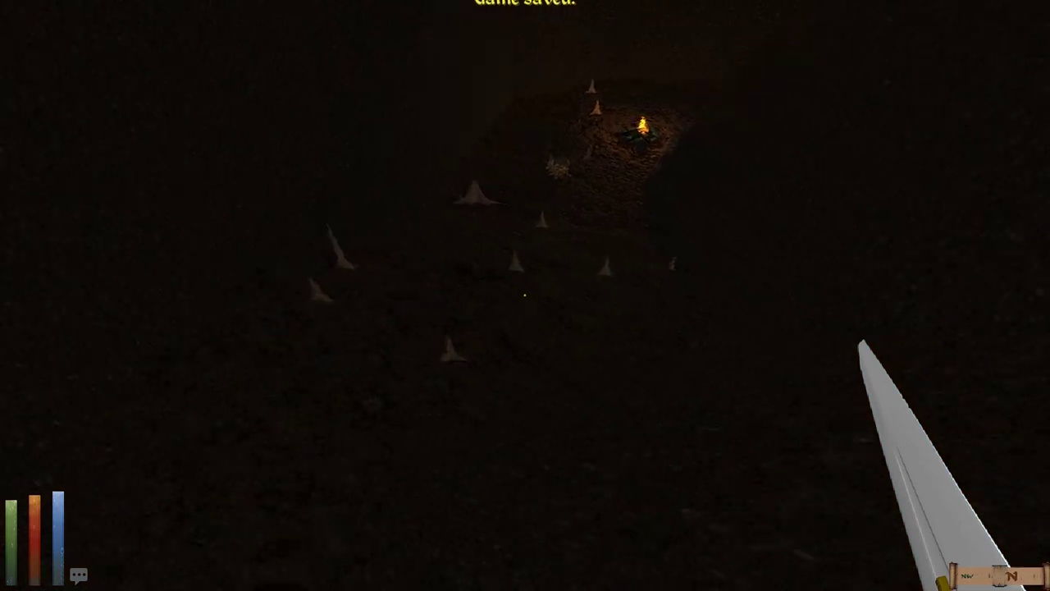
pyautogui.moveTo(738, 328); pyautogui.dragTo(328, 328)
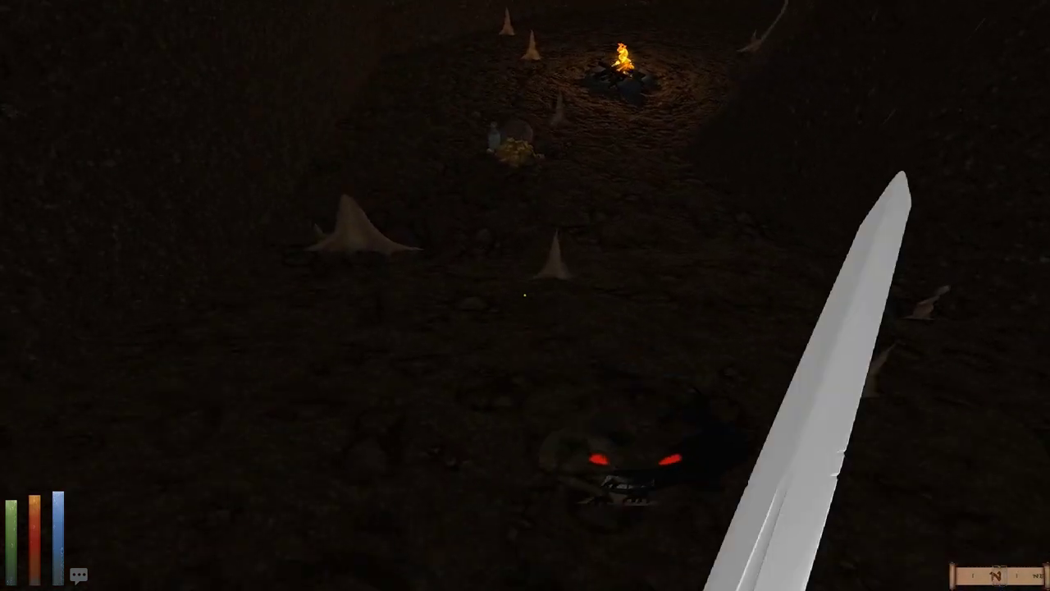
pyautogui.moveTo(738, 328); pyautogui.dragTo(328, 328)
pyautogui.moveTo(739, 328); pyautogui.dragTo(329, 329)
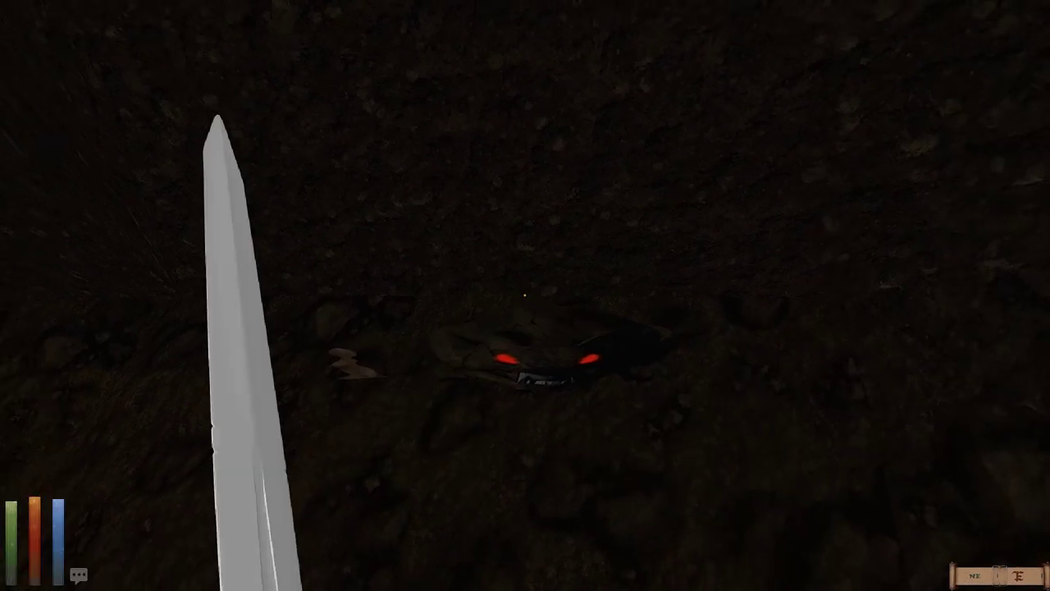
pyautogui.click(525, 296)
pyautogui.click(525, 295)
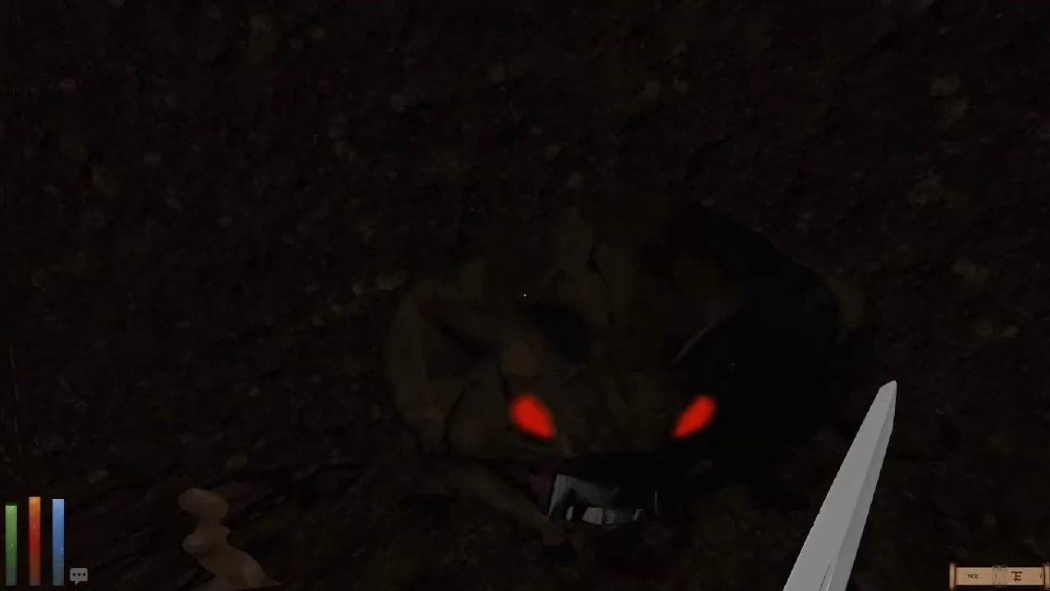
pyautogui.click(525, 296)
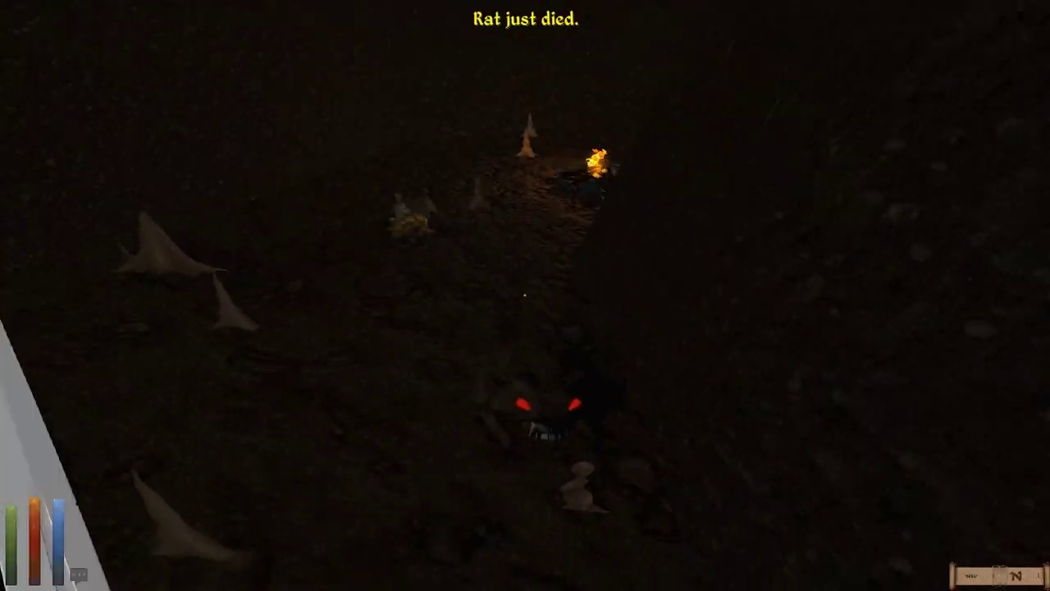
# Step: Kill the second rat, loot the gold pile by the campfire, and walk past it
pyautogui.moveTo(525, 295); pyautogui.dragTo(574, 296)
pyautogui.press('w')
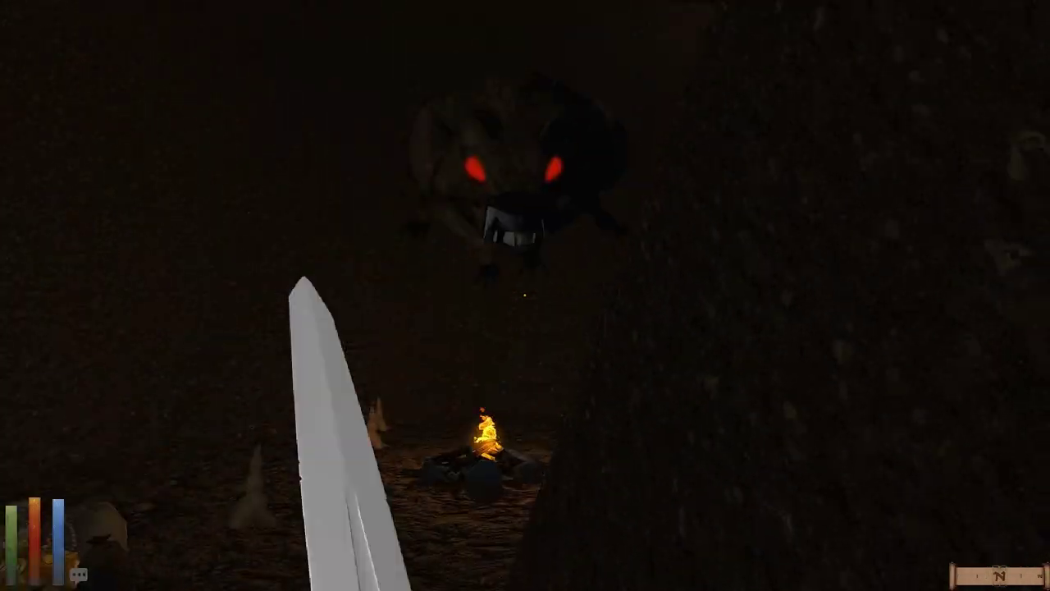
pyautogui.click(526, 295)
pyautogui.click(525, 295)
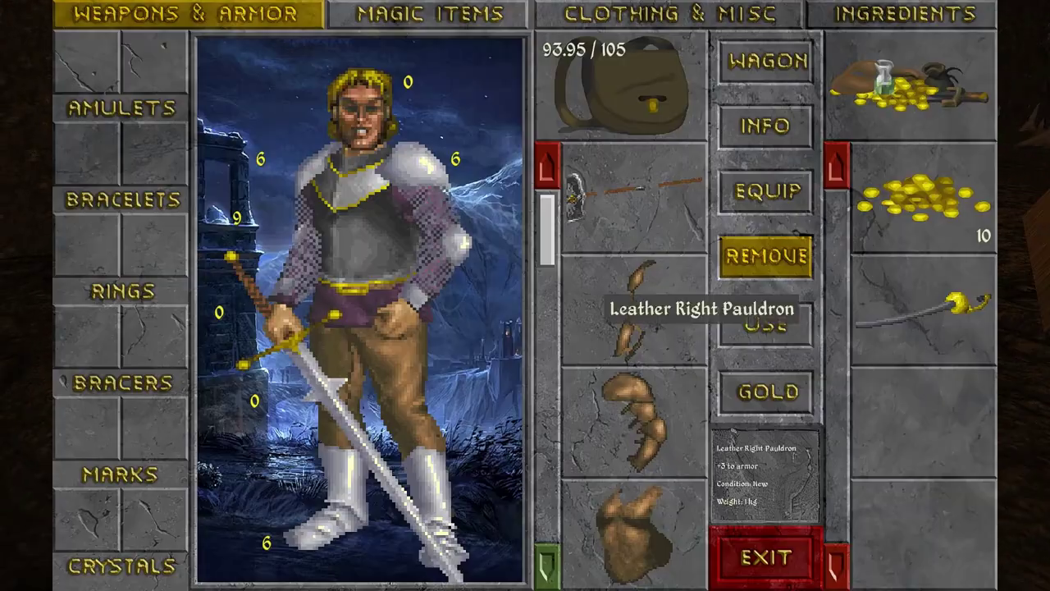
pyautogui.press('Escape')
pyautogui.press('w')
# Step: Advance past the stalagmites, glance at the automap, and attack the approaching rat
pyautogui.press('w')
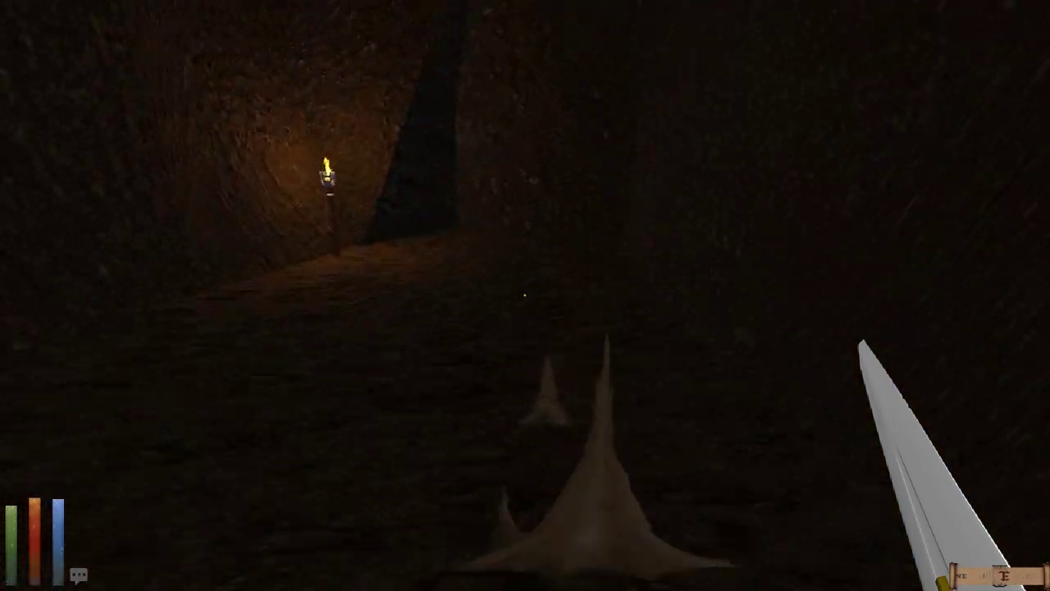
pyautogui.press('w')
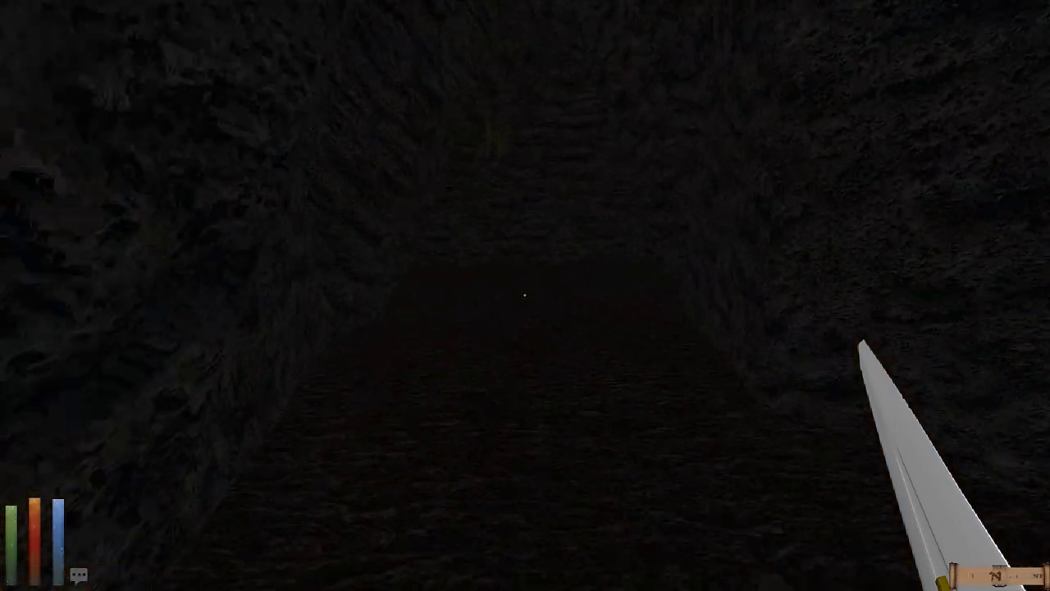
pyautogui.press('m')
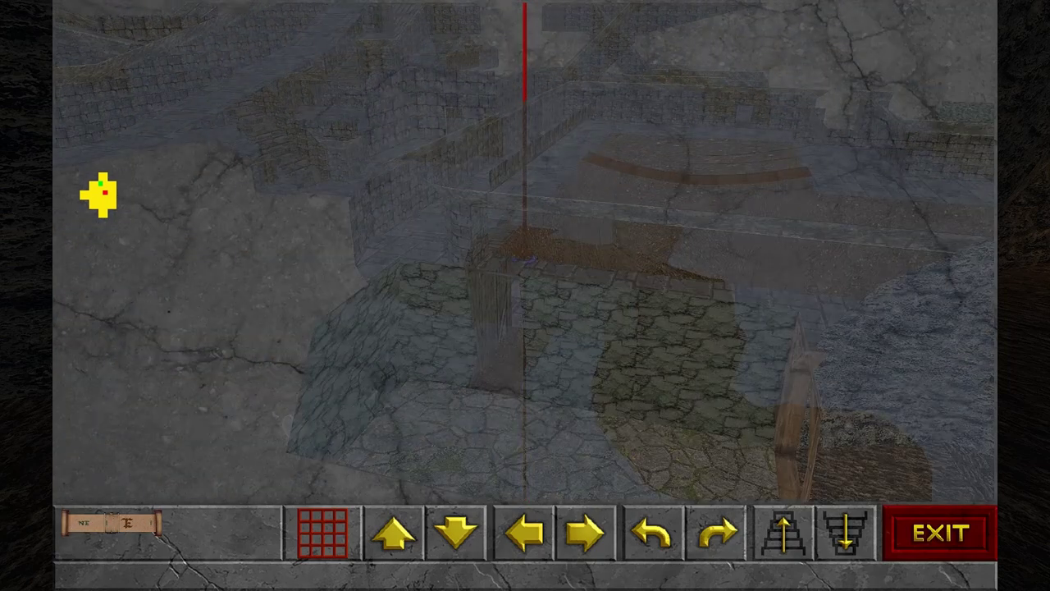
pyautogui.press('m')
pyautogui.moveTo(525, 295); pyautogui.dragTo(525, 410)
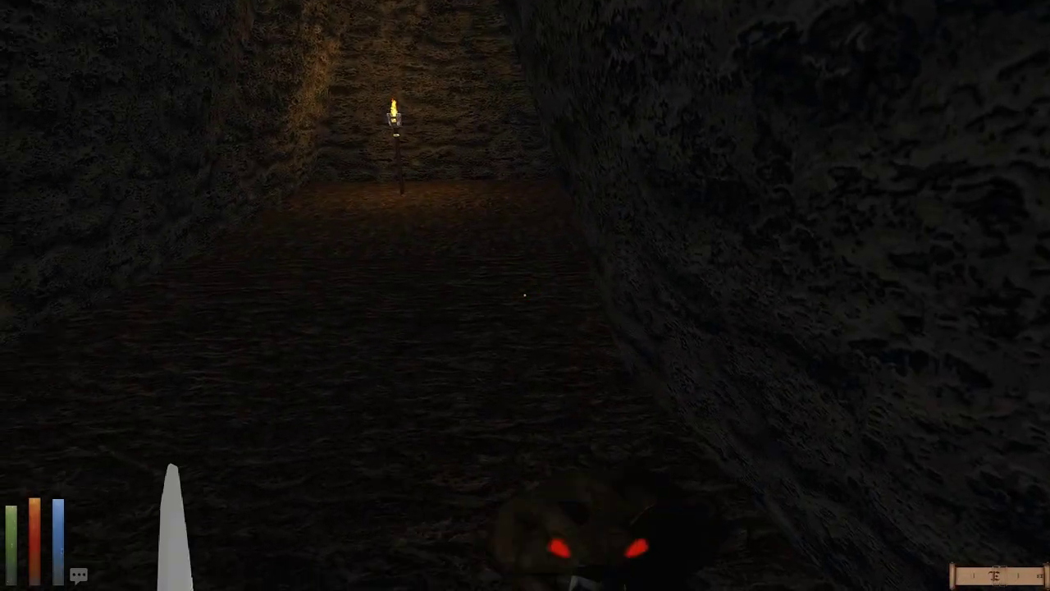
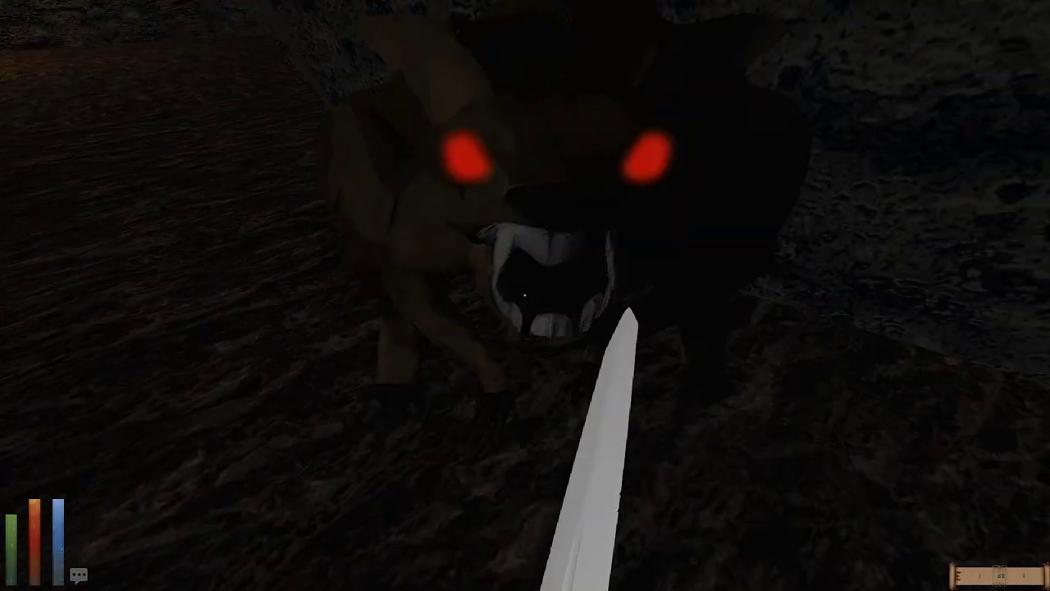
# Step: Swing the sword at the rat, then check the nearby walls on the automap
pyautogui.moveTo(525, 296); pyautogui.dragTo(525, 411)
pyautogui.moveTo(525, 295); pyautogui.dragTo(410, 296)
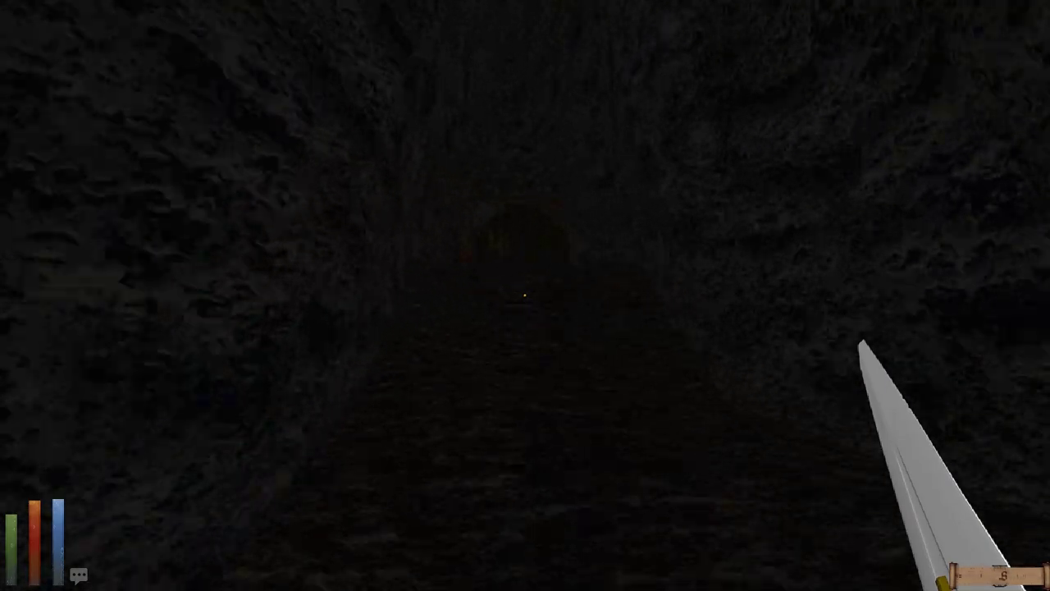
pyautogui.press('m')
pyautogui.moveTo(525, 295); pyautogui.dragTo(525, 247)
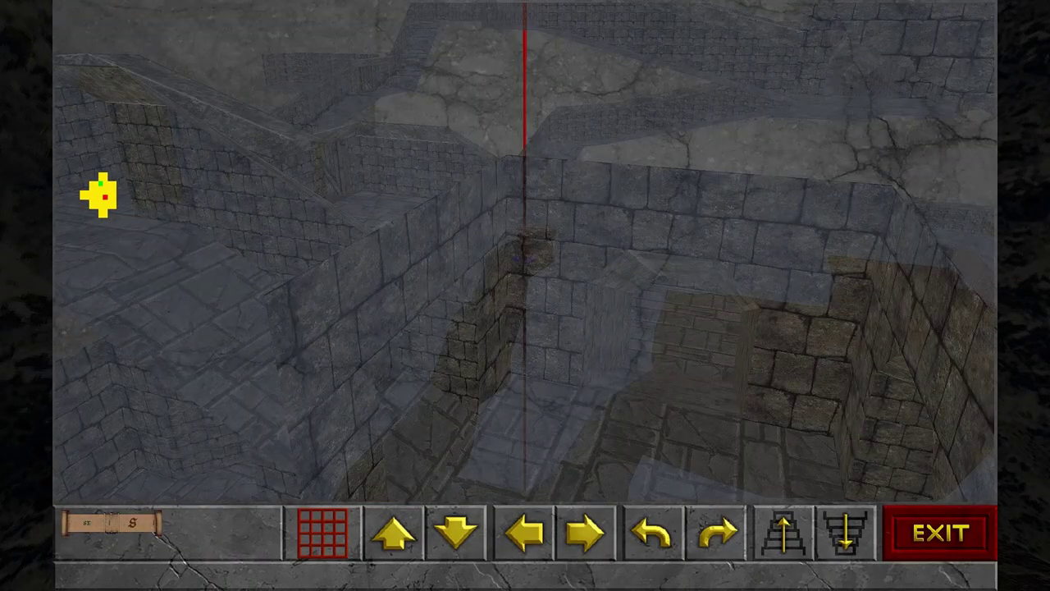
pyautogui.press('m')
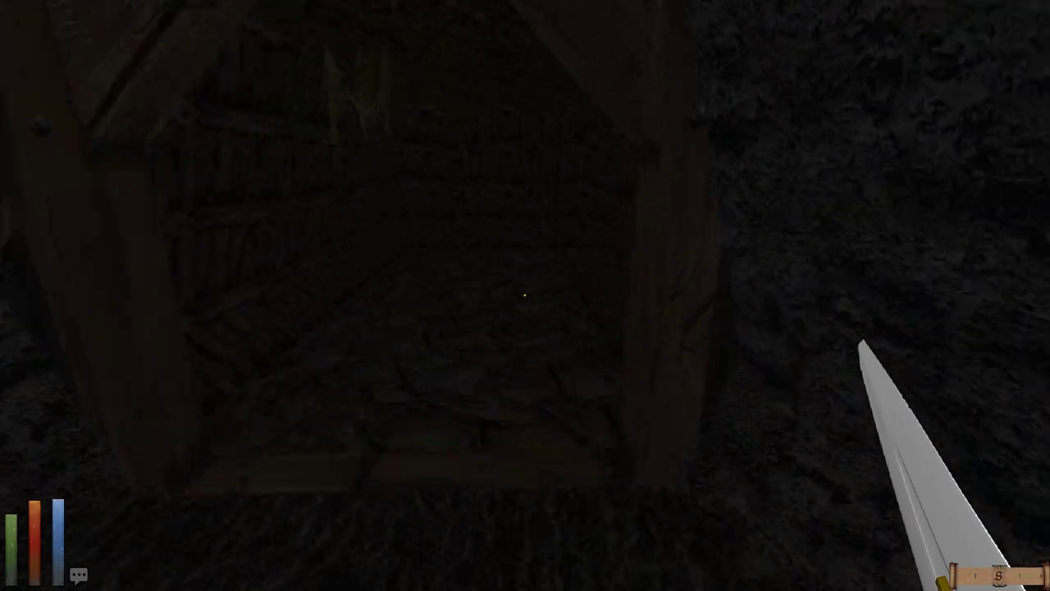
# Step: Strike the red-eyed rat repeatedly until it dies
pyautogui.click(526, 295)
pyautogui.click(525, 296)
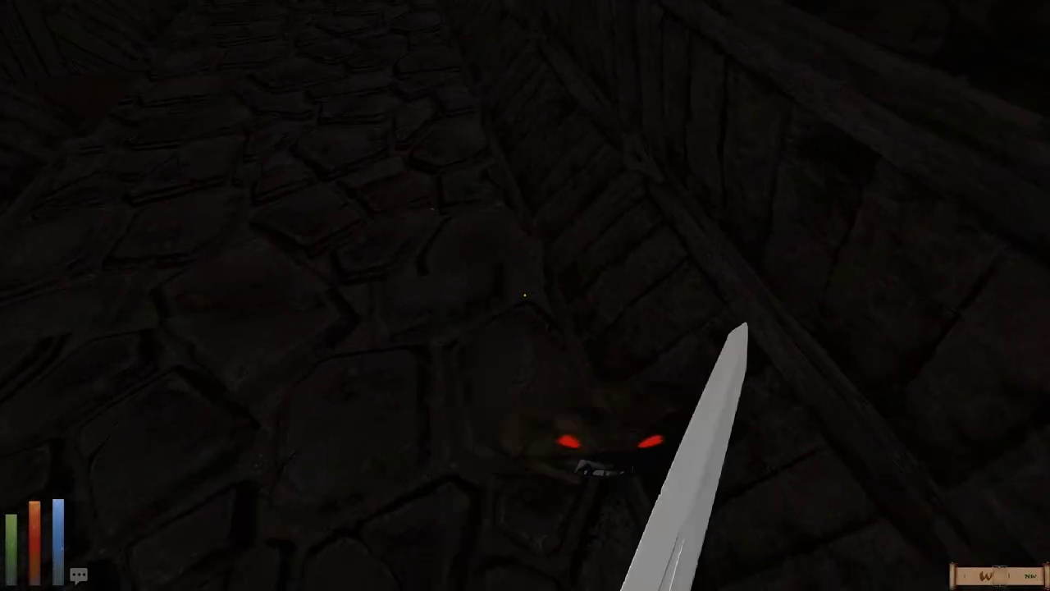
pyautogui.click(525, 296)
pyautogui.click(525, 295)
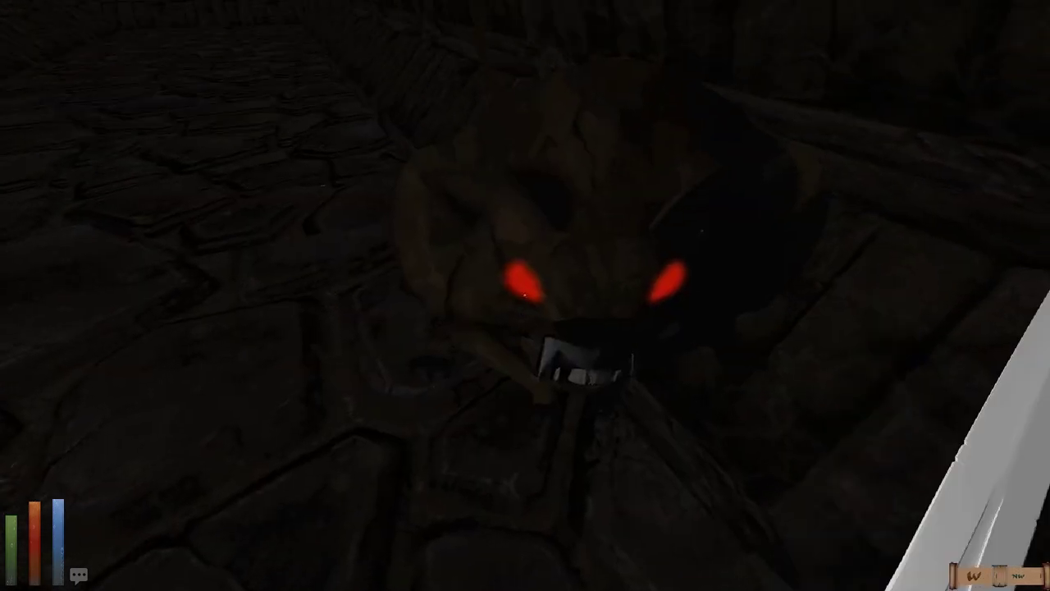
pyautogui.click(525, 295)
pyautogui.click(525, 296)
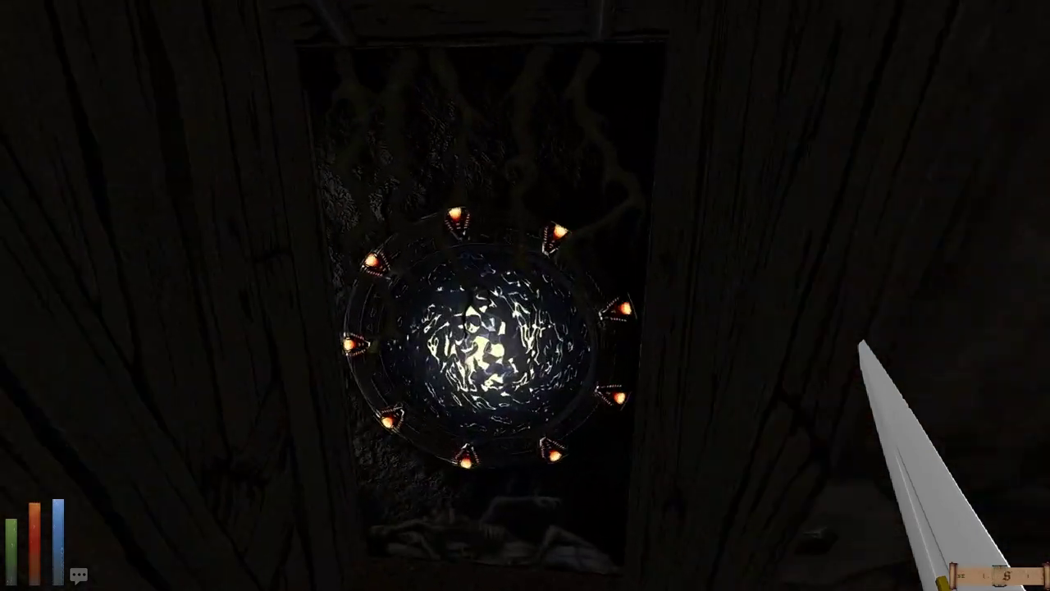
# Step: Check the route on the automap, then attack the grizzly bear with sword and spell
pyautogui.press('m')
pyautogui.press('pageup')
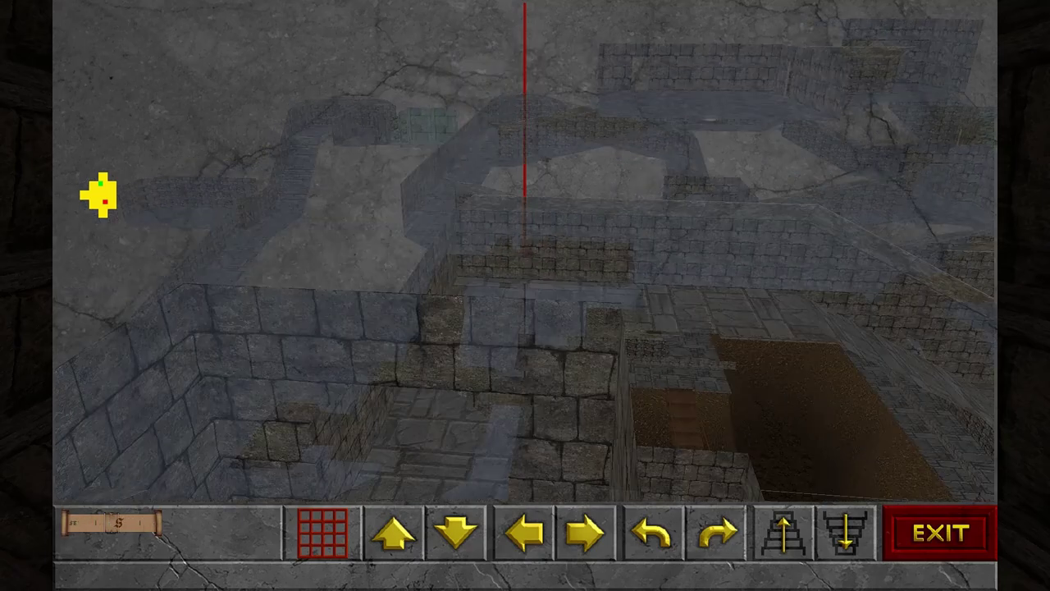
pyautogui.press('m')
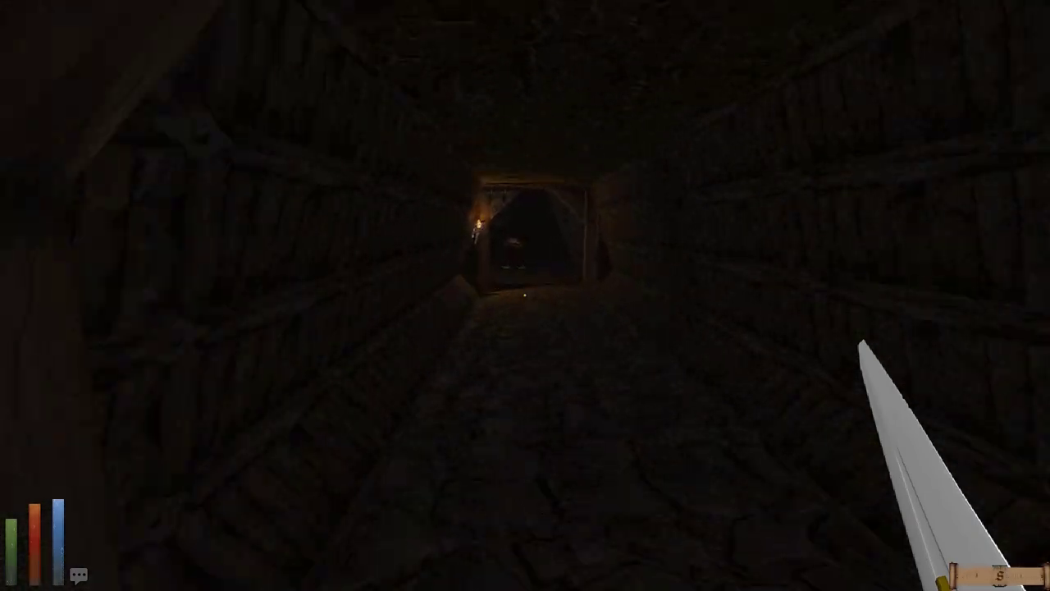
pyautogui.press('w')
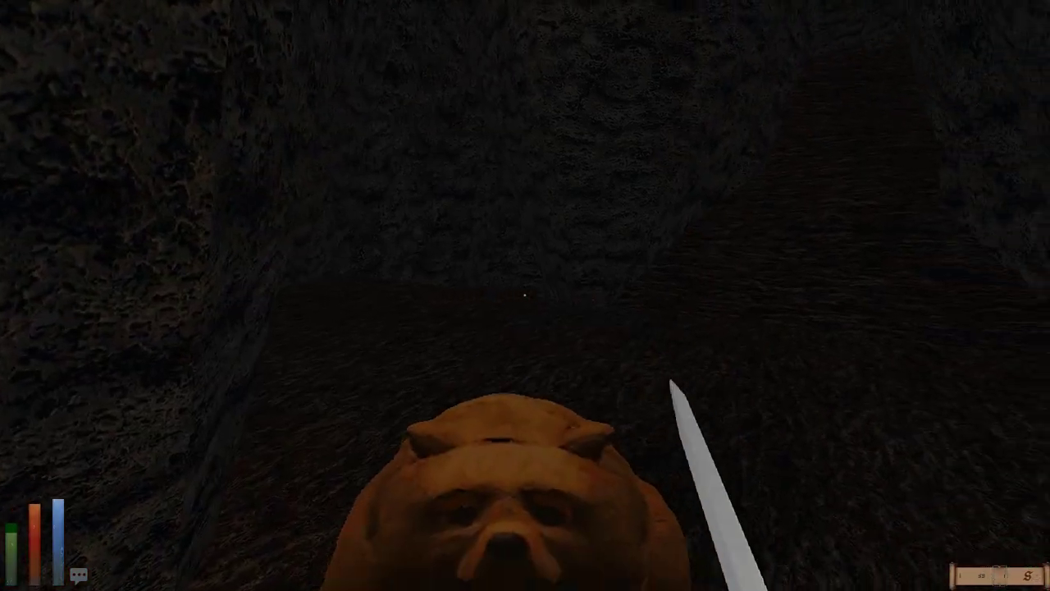
pyautogui.moveTo(525, 296)
pyautogui.mouseDown()
pyautogui.moveTo(574, 295)
pyautogui.moveTo(476, 295)
pyautogui.mouseUp()
pyautogui.press('BackSpace')
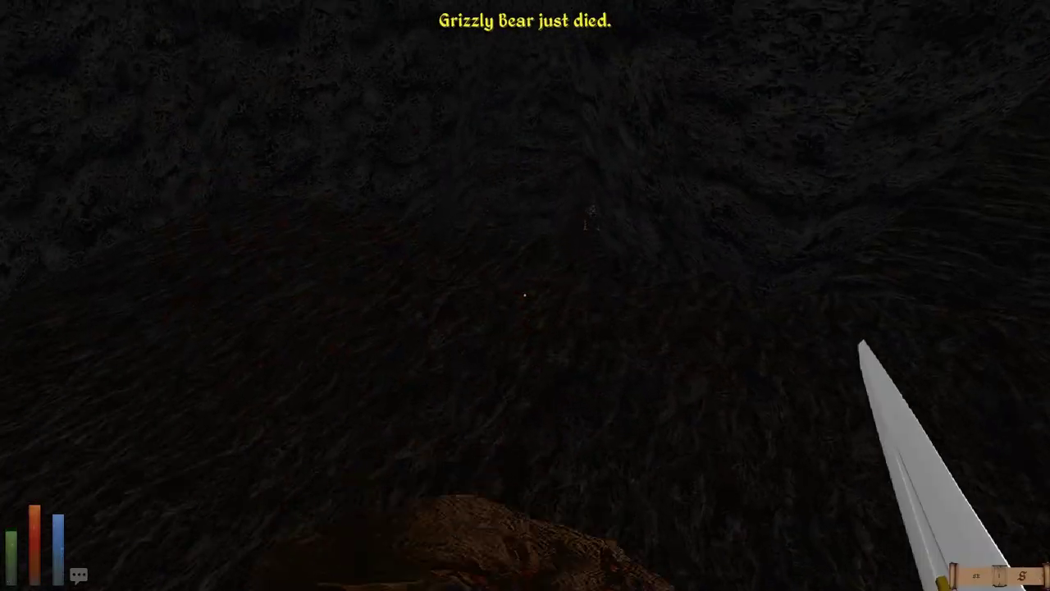
# Step: Check the map again, then advance past the bear corpse and engage the tiger
pyautogui.press('m')
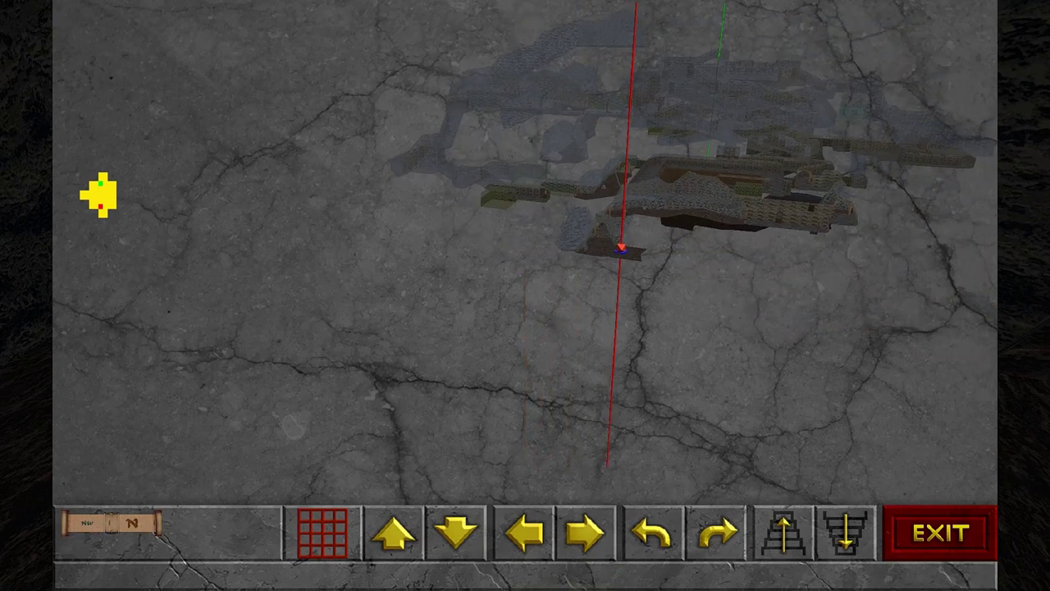
pyautogui.press('m')
pyautogui.press('w')
pyautogui.press('w')
pyautogui.press('q')
pyautogui.moveTo(525, 295); pyautogui.dragTo(739, 329)
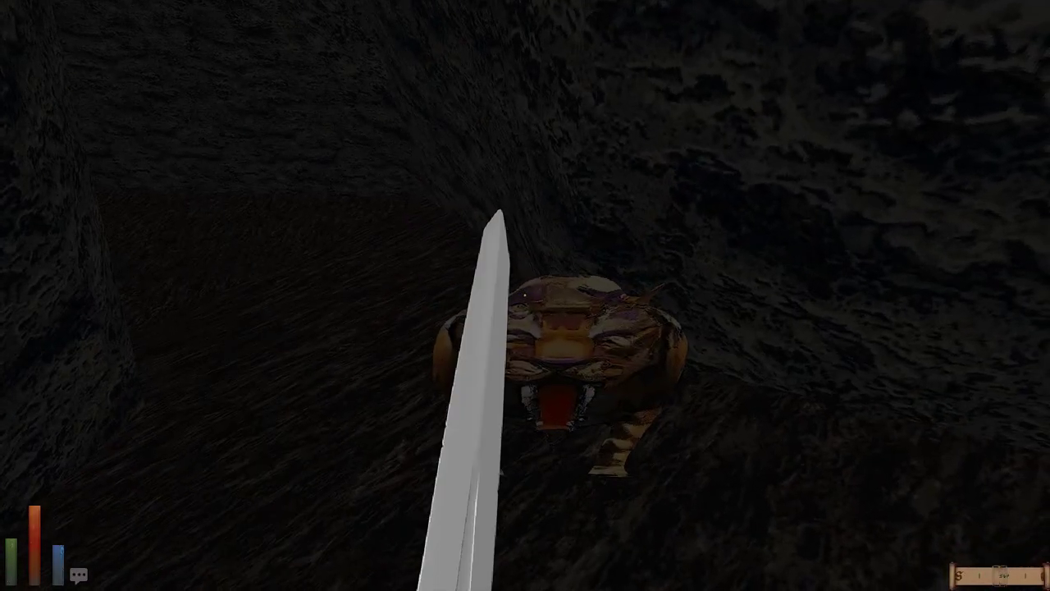
# Step: Hit the tiger with lightning and the sword, confirming a mid-fight save
pyautogui.press('q')
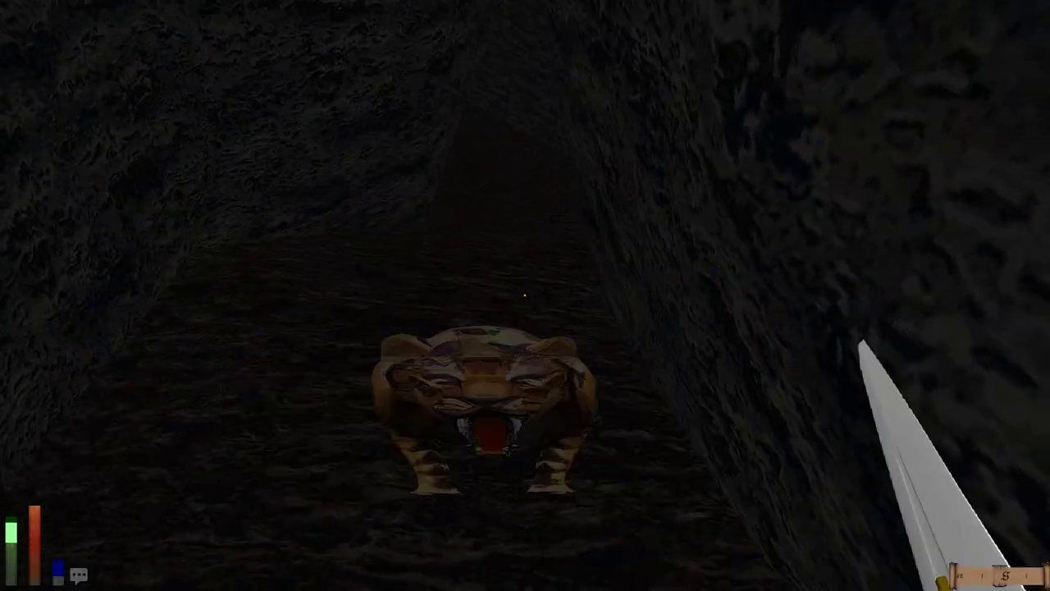
pyautogui.moveTo(329, 328); pyautogui.dragTo(738, 246)
pyautogui.moveTo(525, 246); pyautogui.dragTo(739, 329)
pyautogui.write('49')
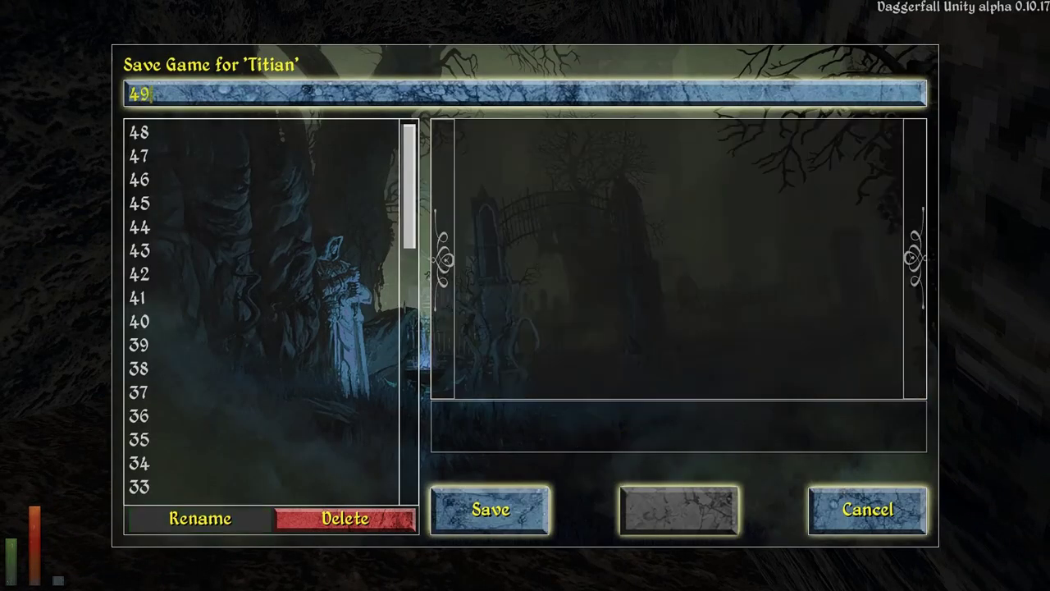
pyautogui.press('Return')
# Step: Track and slash the sabertooth tiger until it dies
pyautogui.moveTo(525, 296); pyautogui.dragTo(739, 247)
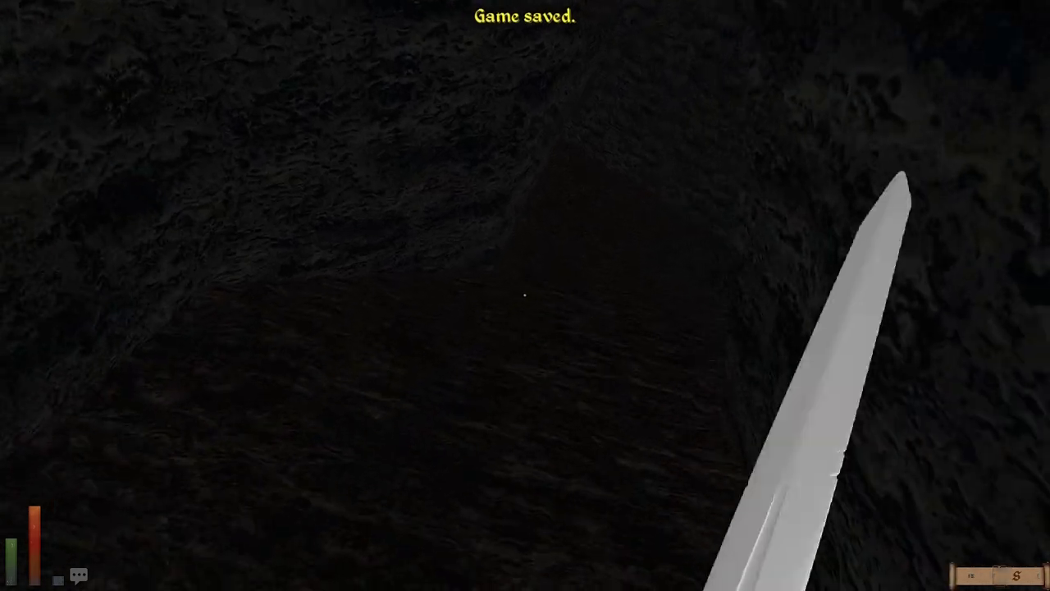
pyautogui.moveTo(739, 295); pyautogui.dragTo(525, 295)
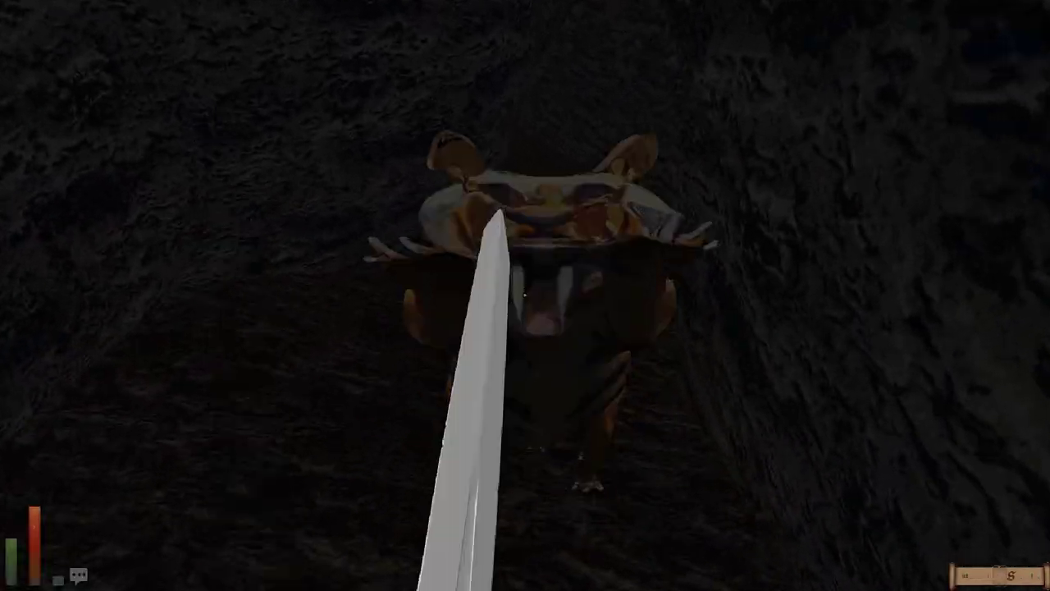
pyautogui.moveTo(739, 295); pyautogui.dragTo(525, 295)
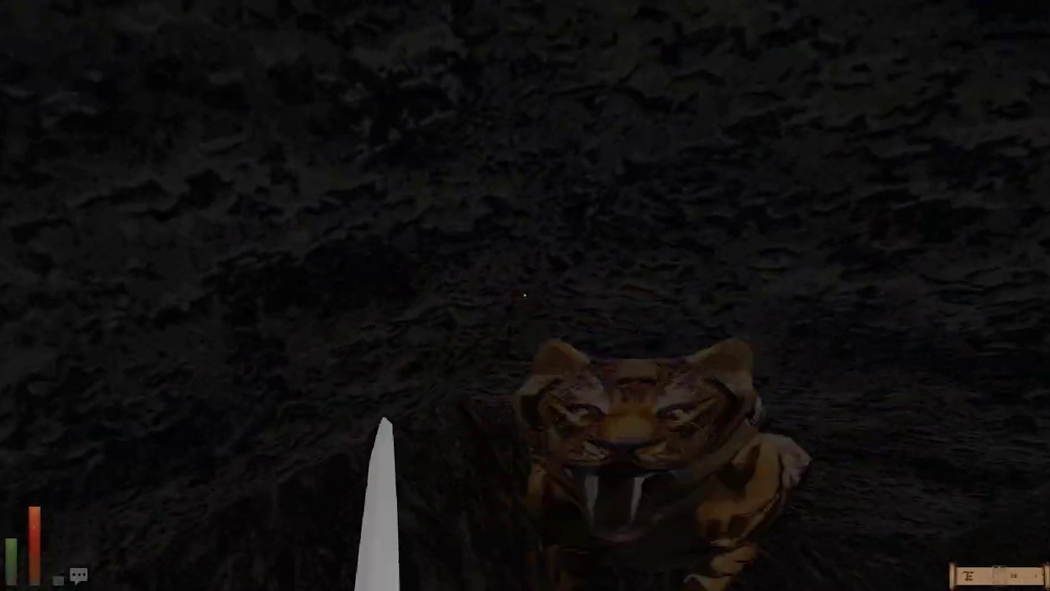
pyautogui.moveTo(738, 296); pyautogui.dragTo(328, 296)
pyautogui.moveTo(246, 295); pyautogui.dragTo(738, 411)
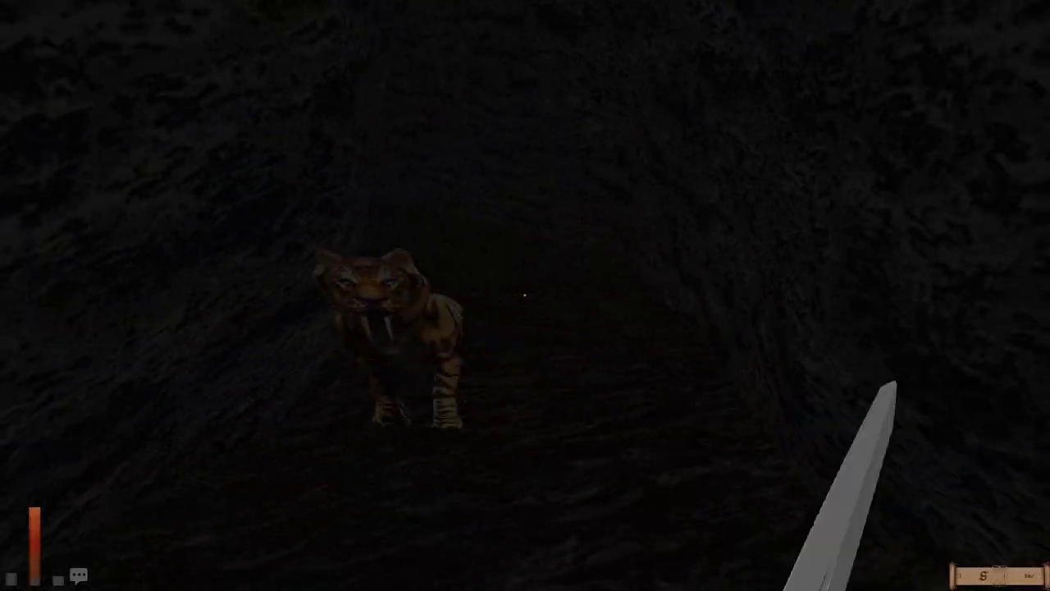
pyautogui.moveTo(525, 410)
pyautogui.mouseDown()
pyautogui.moveTo(246, 492)
pyautogui.moveTo(738, 410)
pyautogui.moveTo(411, 410)
pyautogui.moveTo(821, 369)
pyautogui.mouseUp()
pyautogui.moveTo(738, 329); pyautogui.dragTo(492, 328)
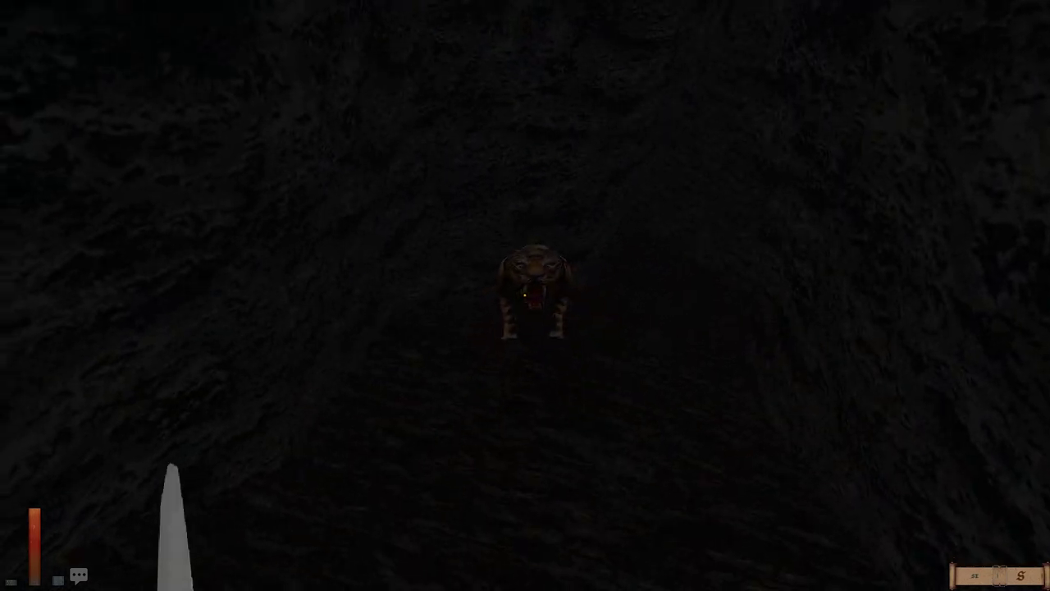
pyautogui.moveTo(738, 328); pyautogui.dragTo(492, 328)
pyautogui.moveTo(738, 328); pyautogui.dragTo(410, 369)
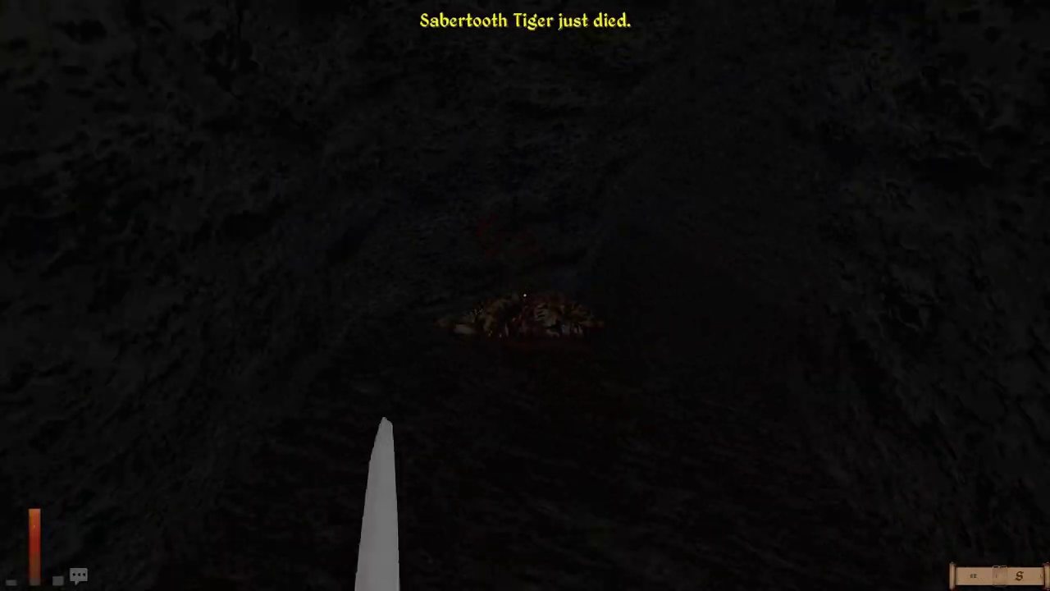
# Step: Try resting, dismiss the enemies-nearby notice, and save the game from the menu
pyautogui.press('r')
pyautogui.click(525, 294)
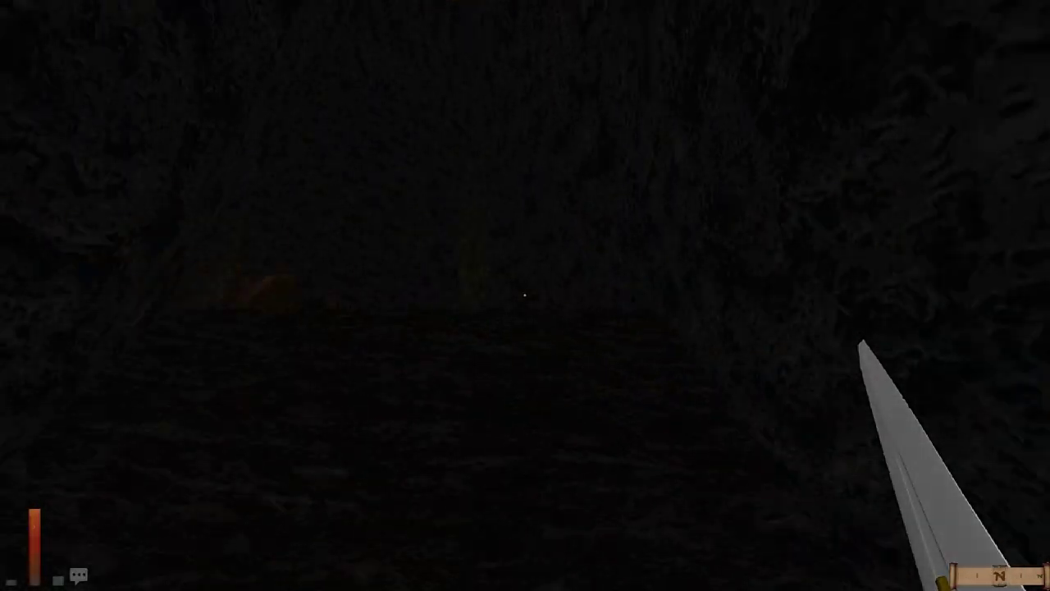
pyautogui.press('Escape')
pyautogui.click(344, 148)
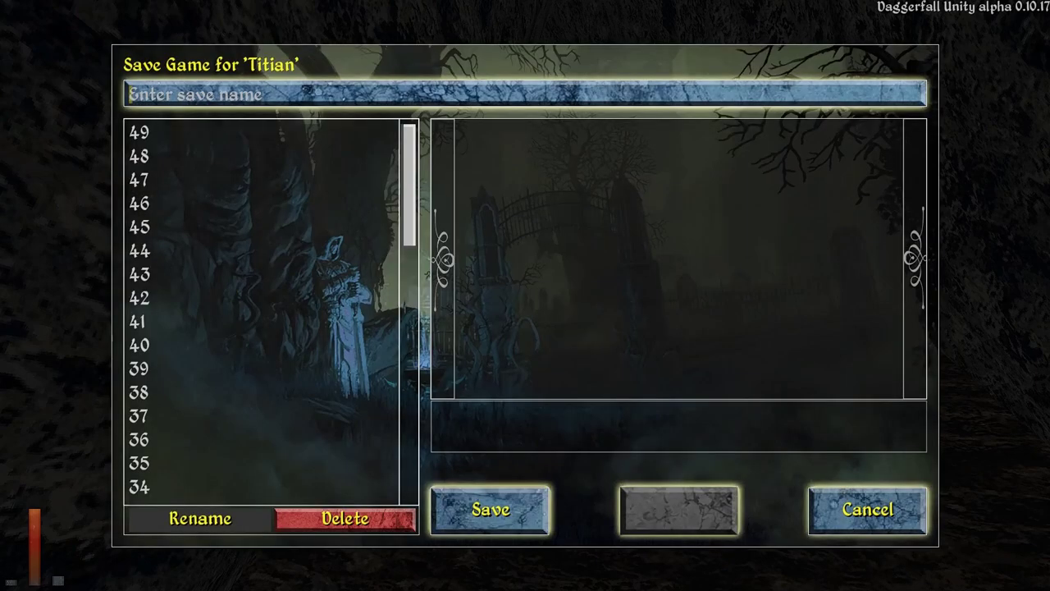
pyautogui.write('5')
pyautogui.press('Return')
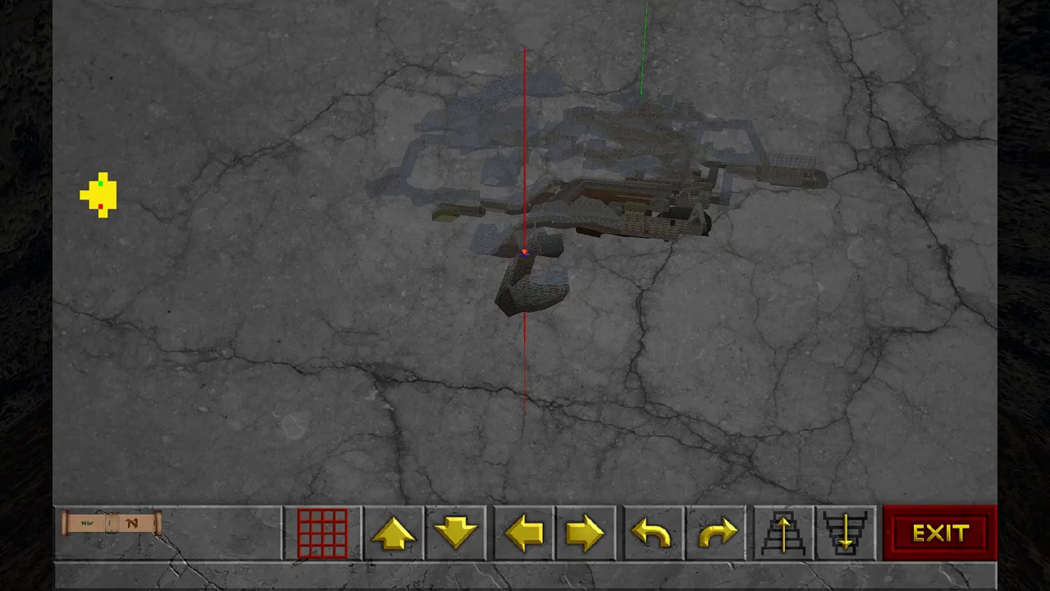
pyautogui.press('m')
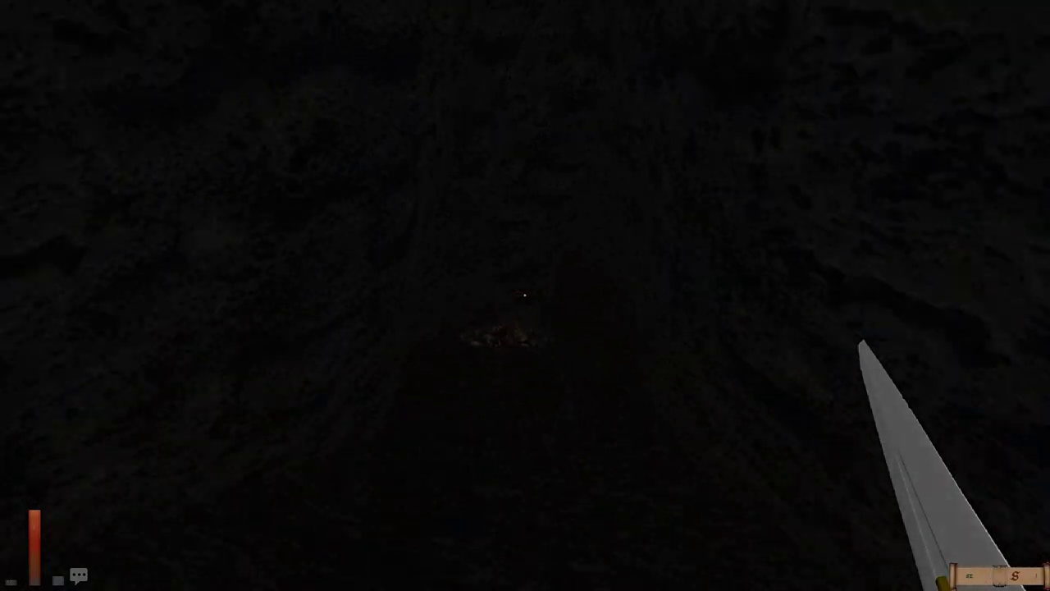
# Step: Check the dungeon map, then walk down the cave passage
pyautogui.press('w')
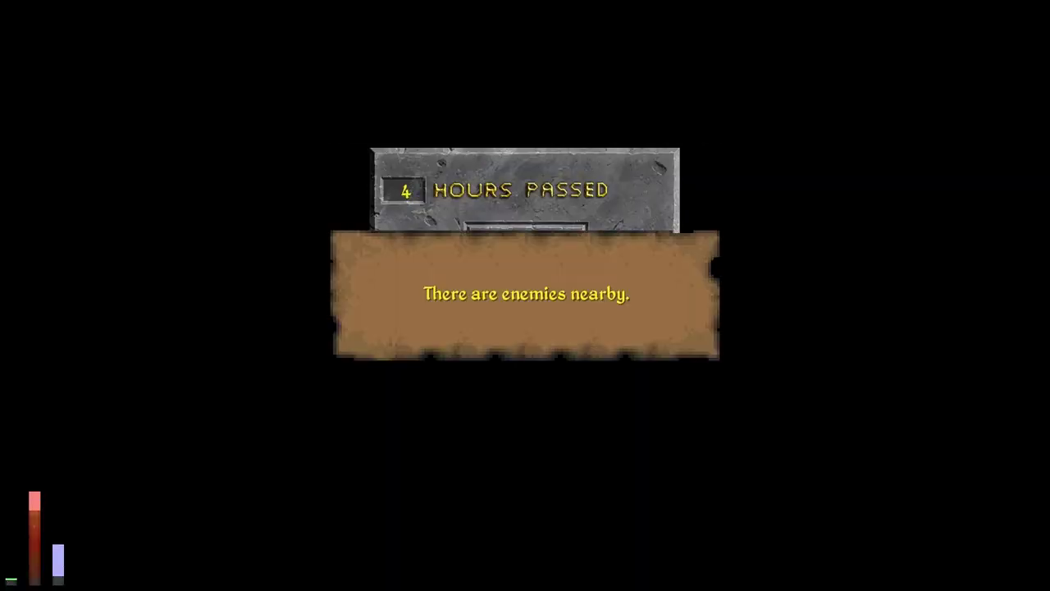
# Step: Dismiss the rest report, review location and date, and clear the plague notice
pyautogui.press('Return')
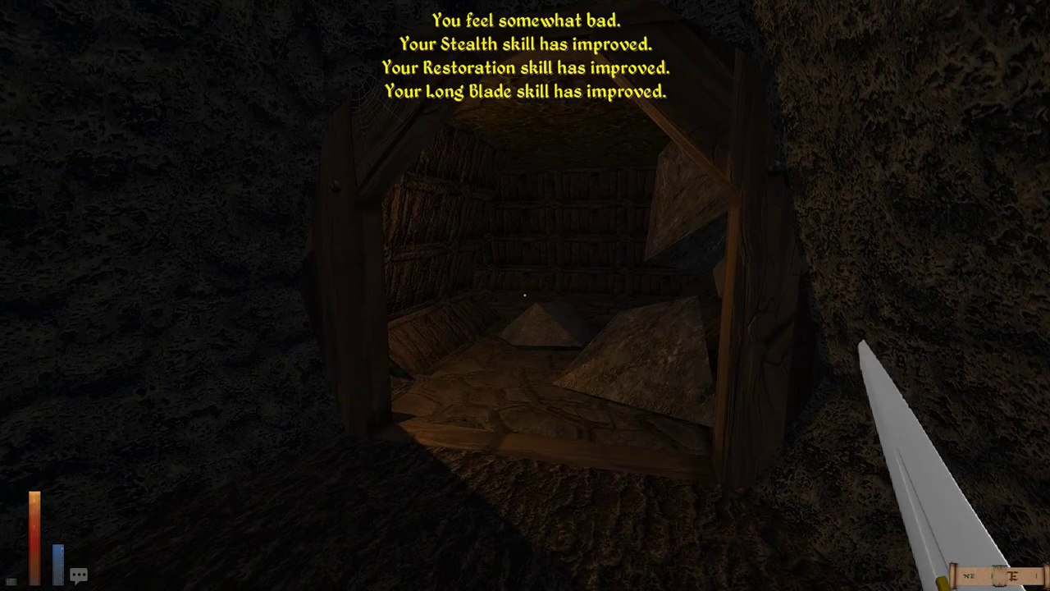
pyautogui.press('i')
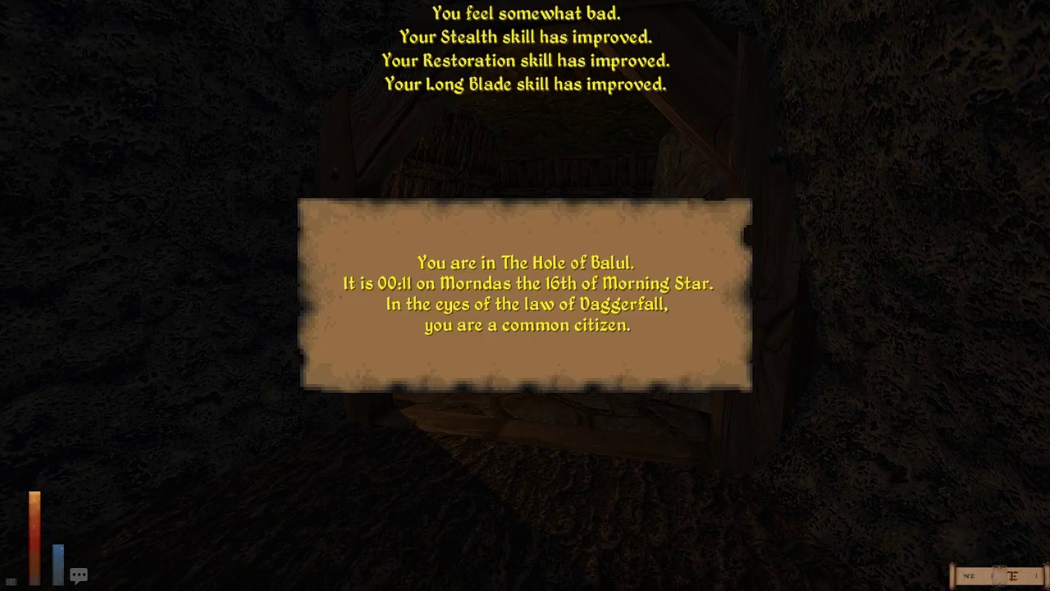
pyautogui.click(525, 295)
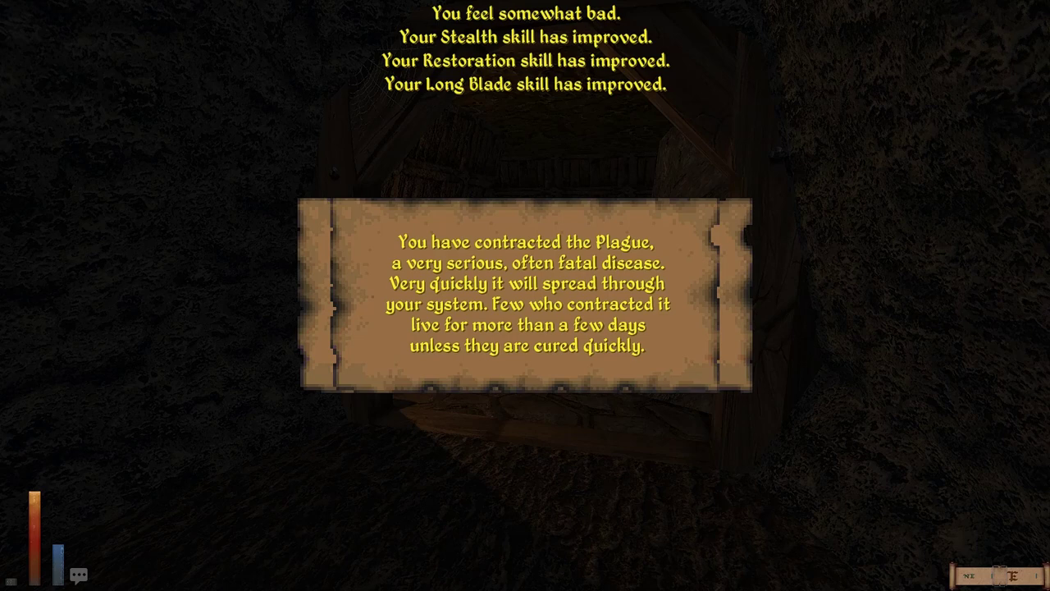
pyautogui.click(525, 295)
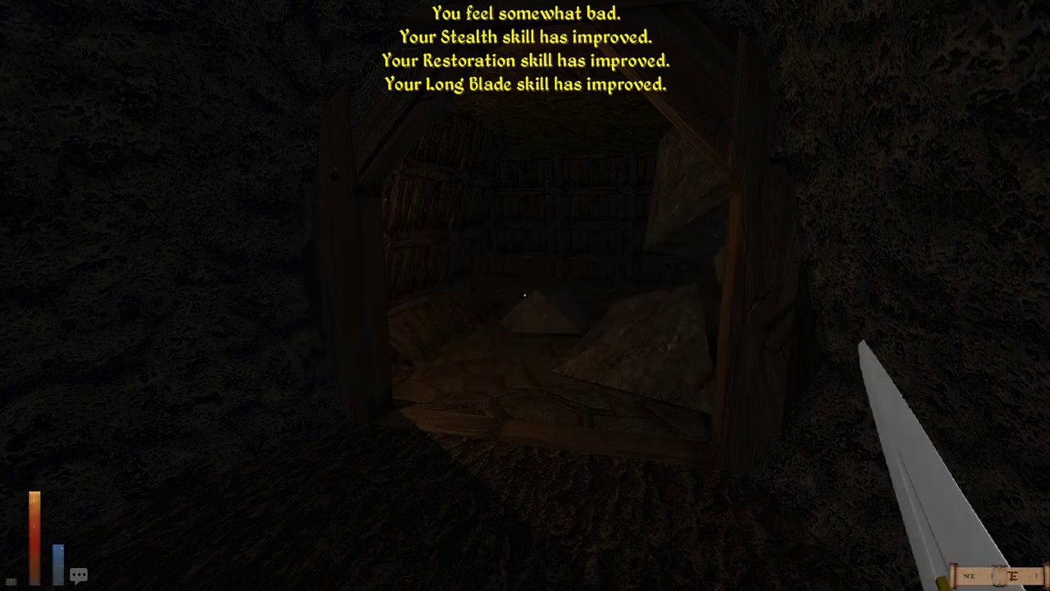
# Step: Save the game as 51
pyautogui.press('Escape')
pyautogui.click(385, 152)
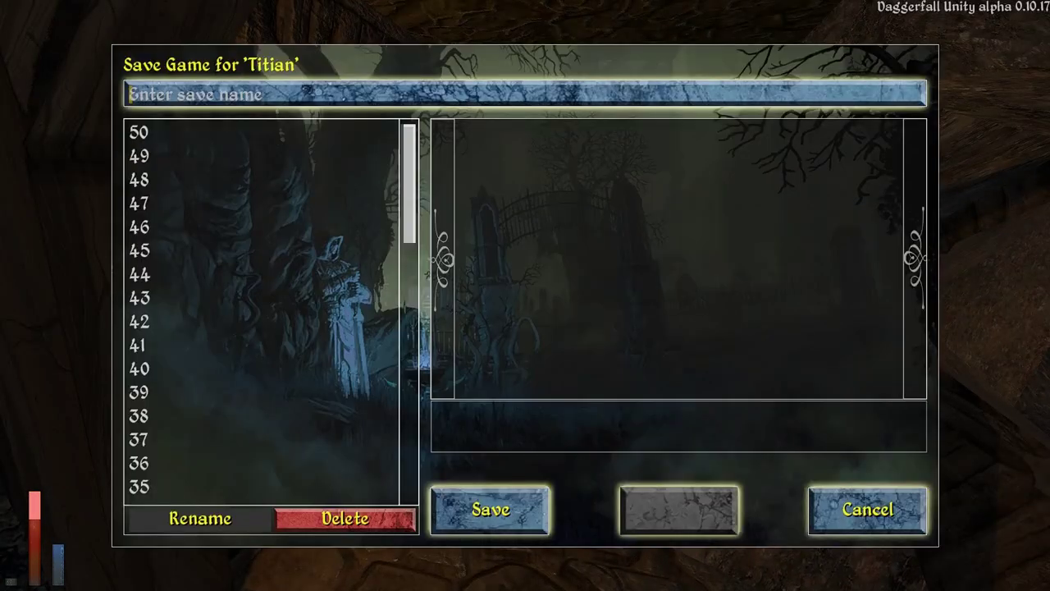
pyautogui.write('51')
pyautogui.press('Return')
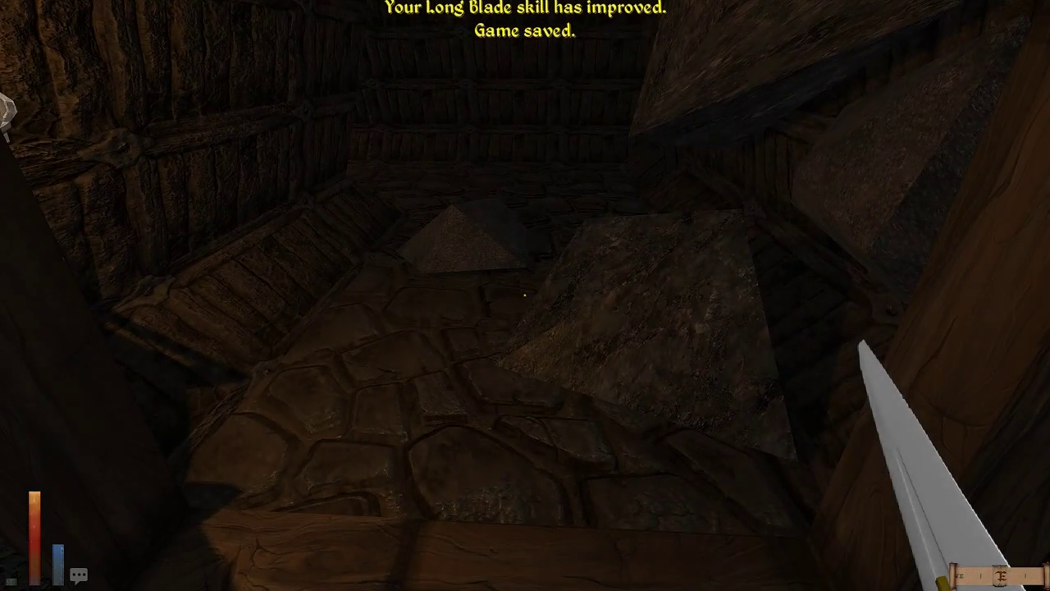
pyautogui.press('F5')
pyautogui.press('F6')
pyautogui.click(429, 13)
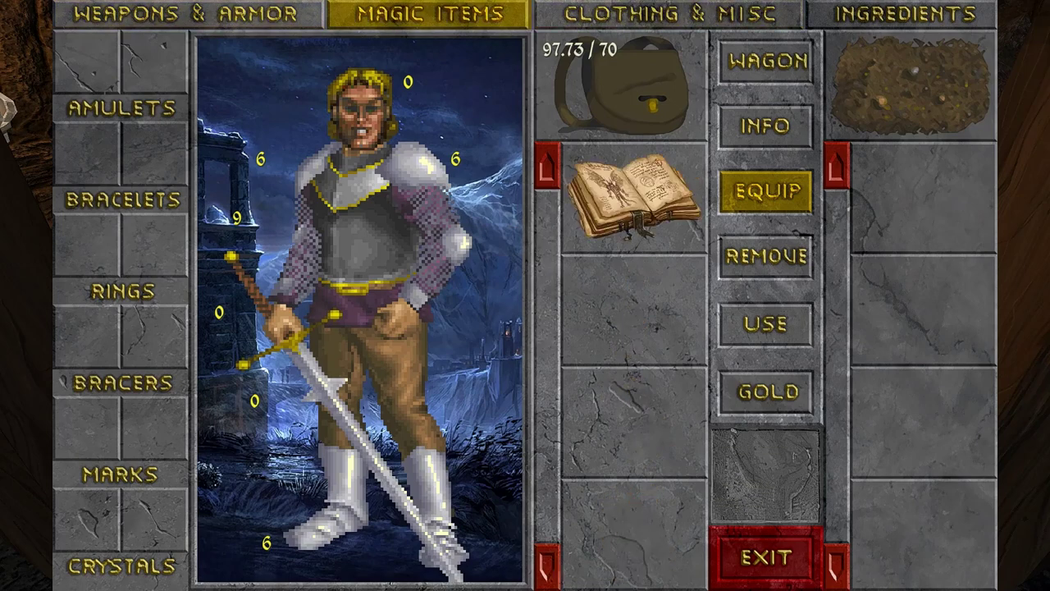
pyautogui.click(905, 13)
pyautogui.click(670, 13)
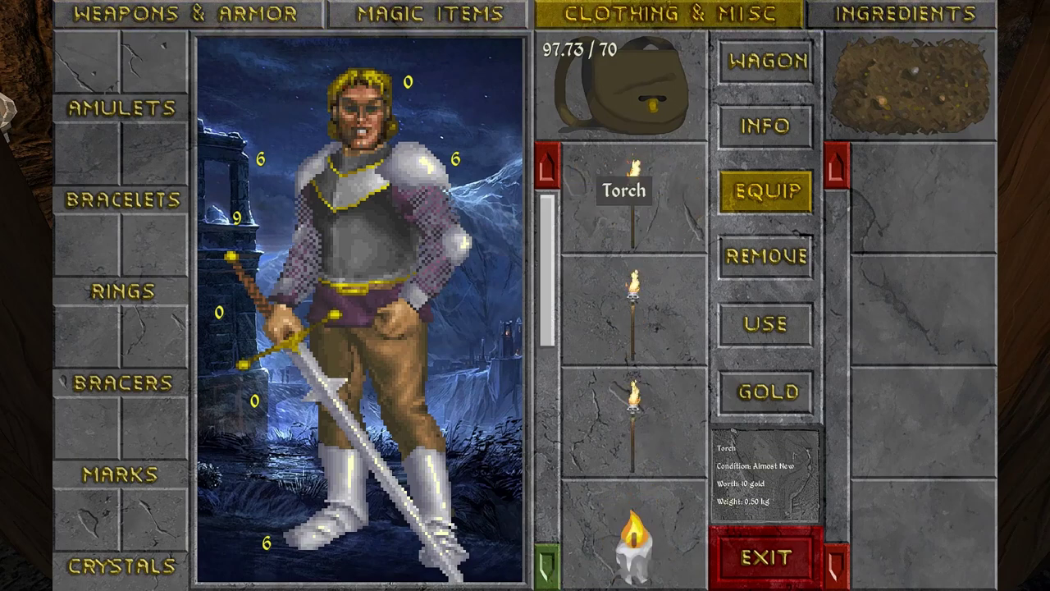
pyautogui.scroll(-5, 632, 328)
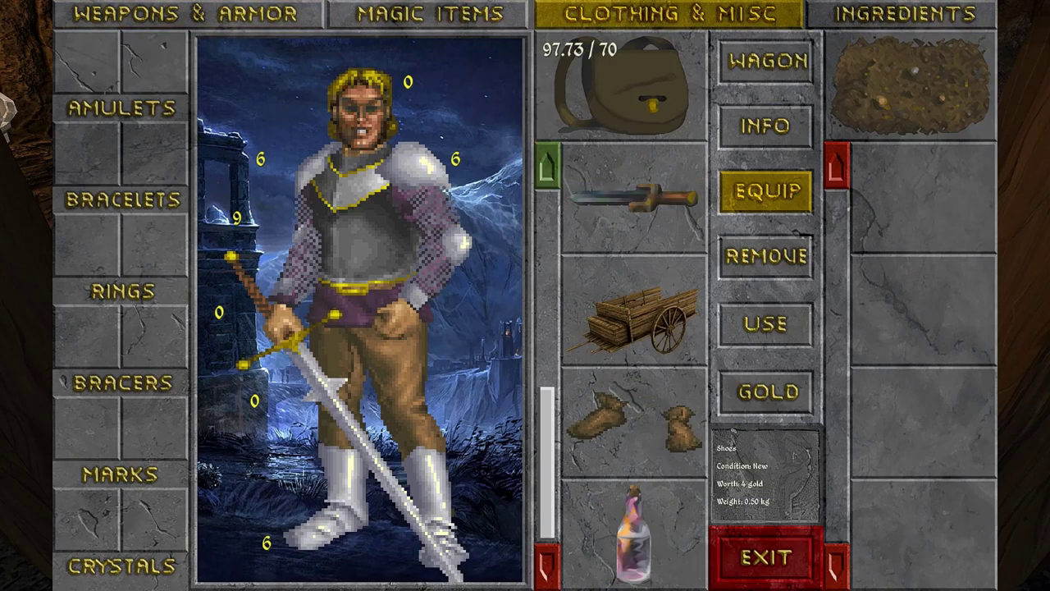
pyautogui.click(766, 127)
pyautogui.click(633, 526)
pyautogui.click(525, 296)
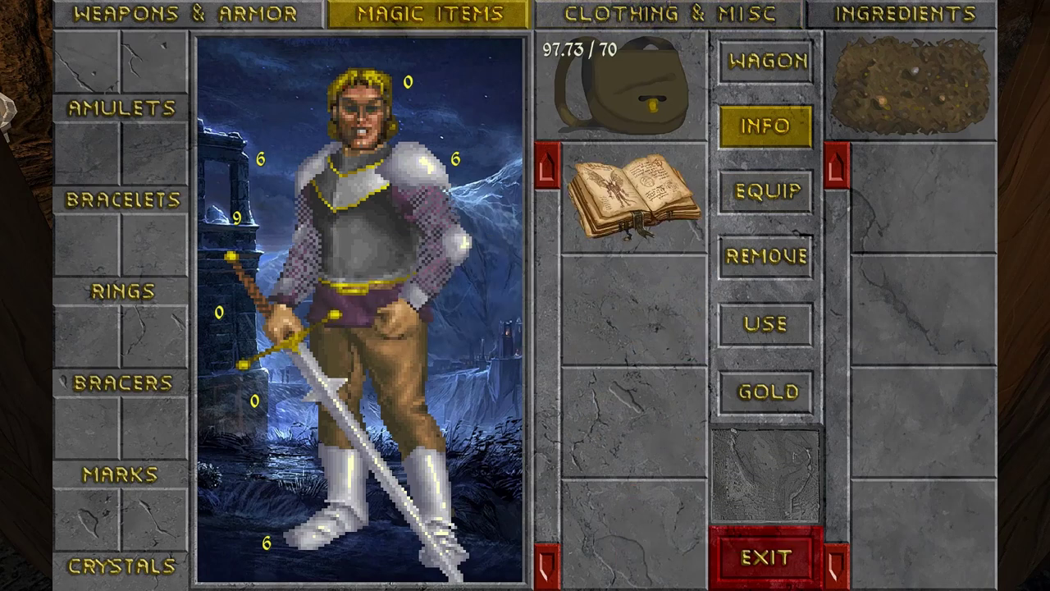
pyautogui.click(905, 13)
pyautogui.press('Escape')
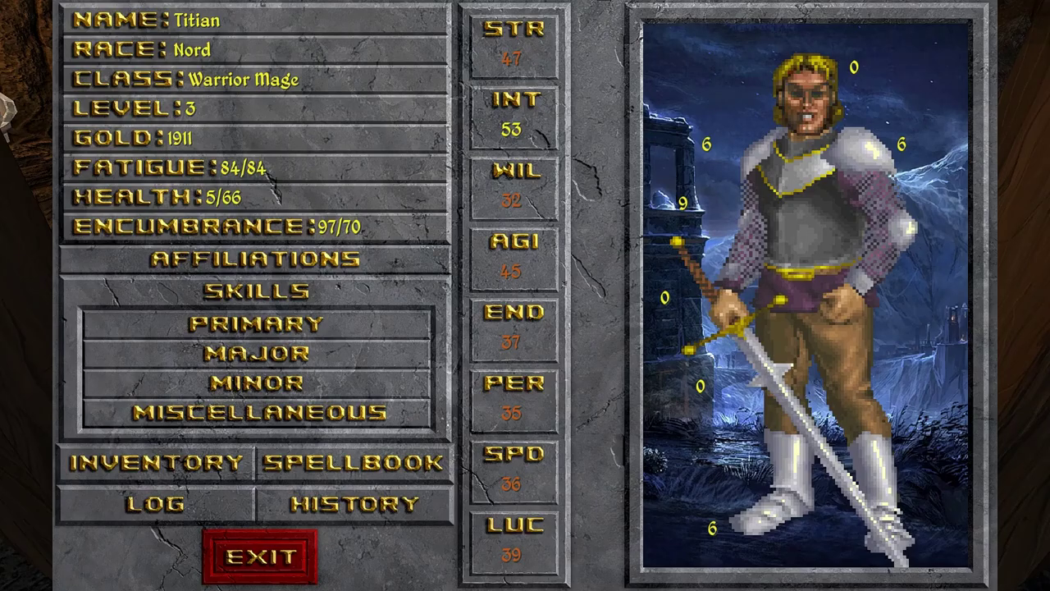
pyautogui.press('Escape')
pyautogui.press('F9')
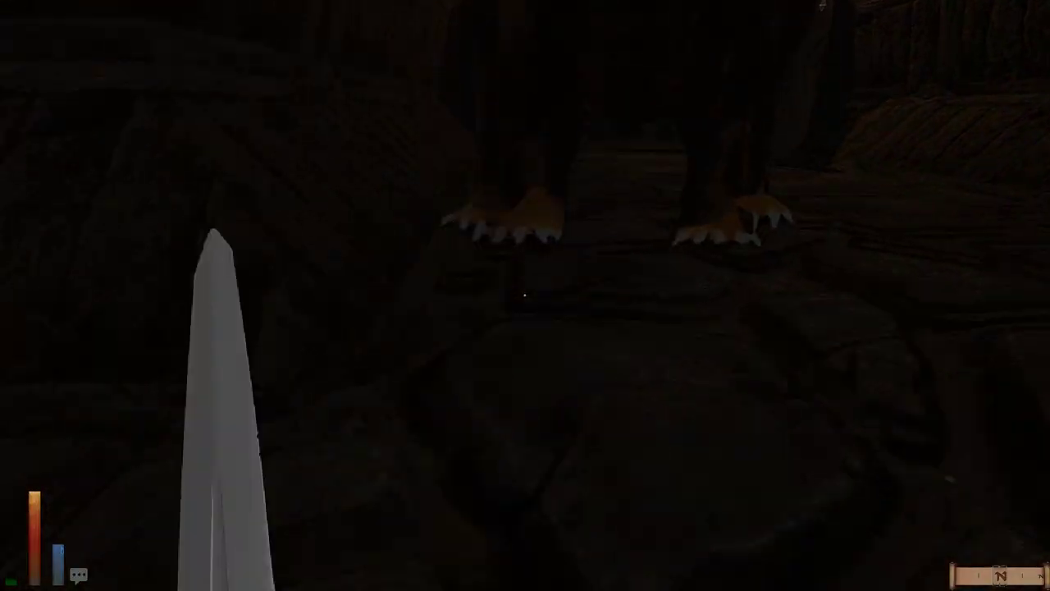
# Step: Load save 50 from the game menu
pyautogui.press('Escape')
pyautogui.click(669, 153)
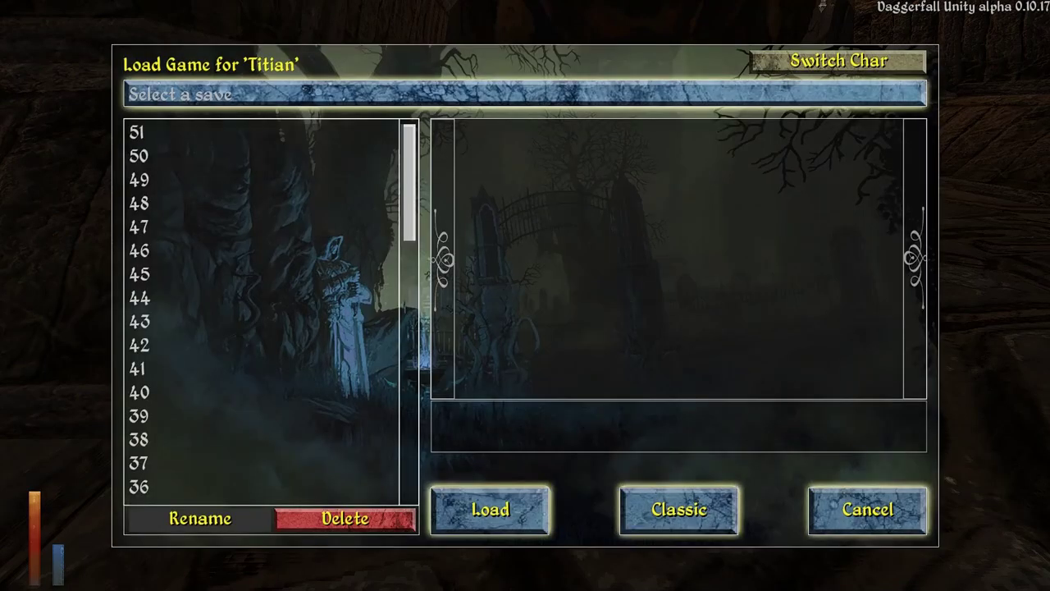
pyautogui.click(137, 132)
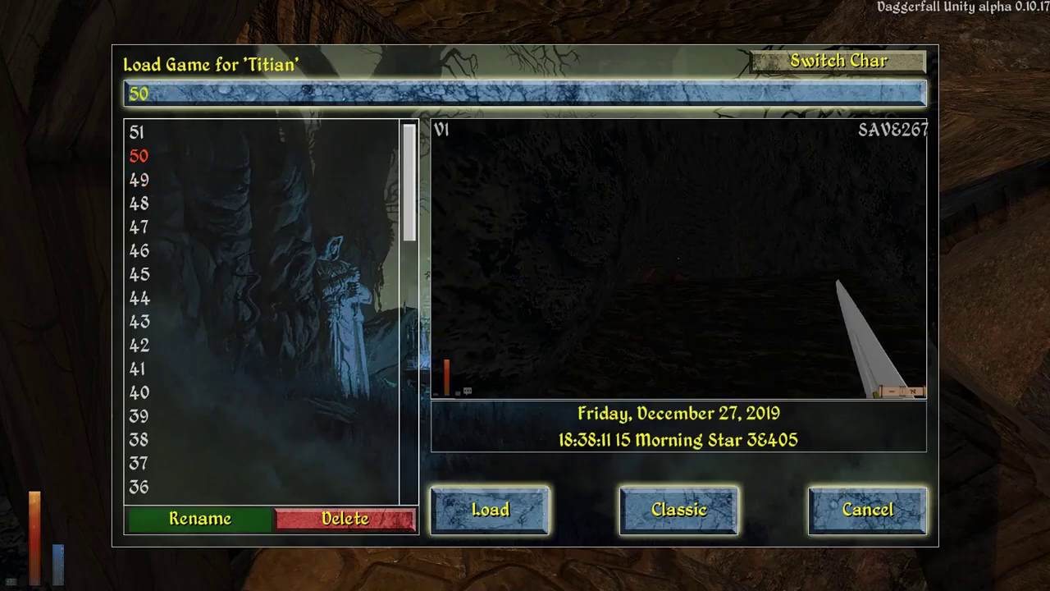
pyautogui.press('Return')
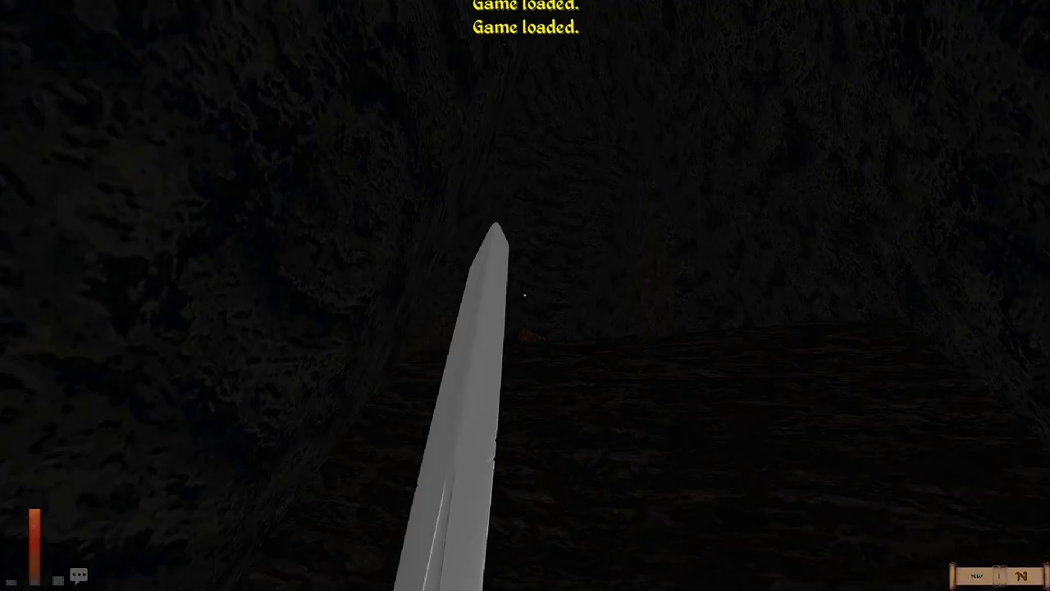
# Step: Look around the cave, check the location, and face the wooden tunnel entrance
pyautogui.moveTo(525, 295); pyautogui.dragTo(739, 328)
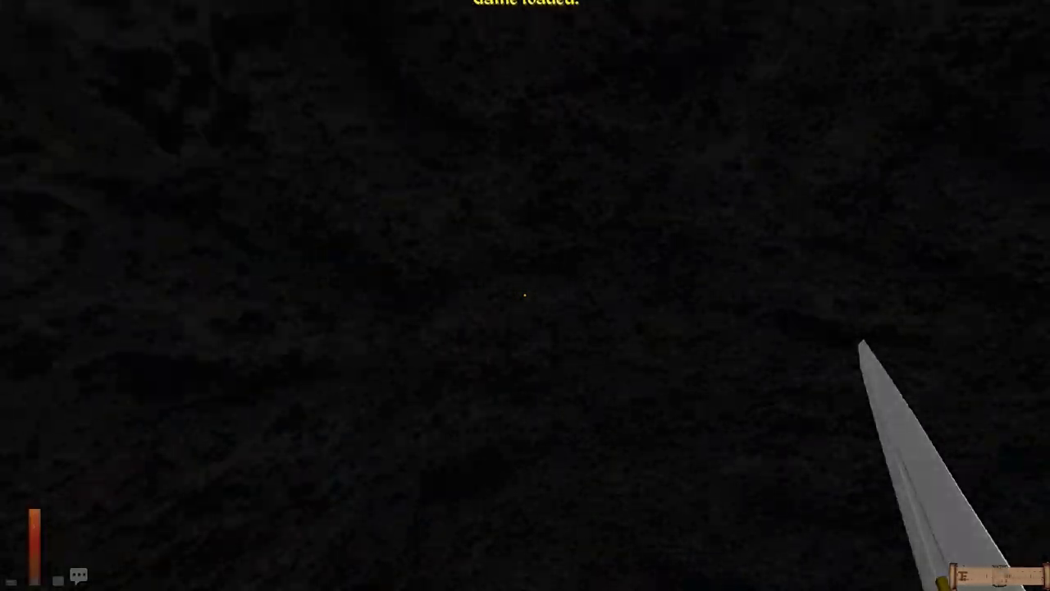
pyautogui.press('i')
pyautogui.click(525, 296)
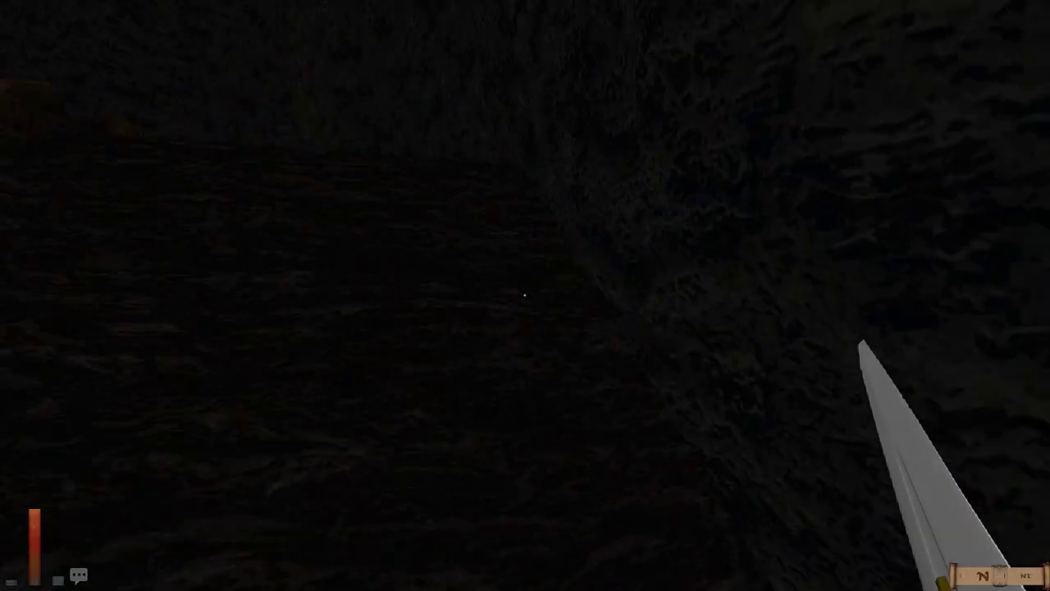
pyautogui.moveTo(525, 295); pyautogui.dragTo(410, 369)
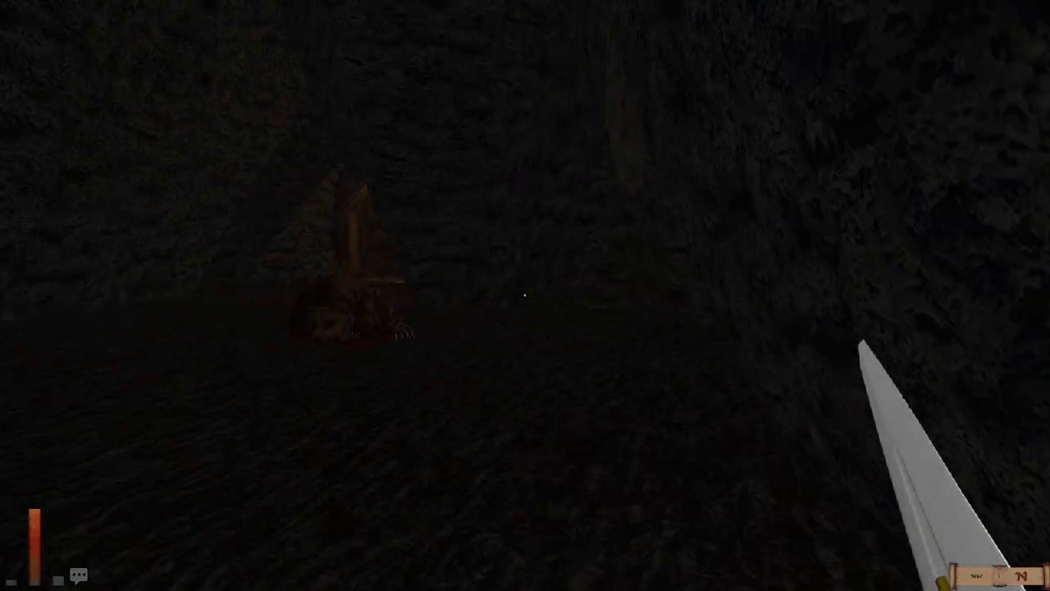
pyautogui.press('Left')
pyautogui.press('Left')
pyautogui.press('Up')
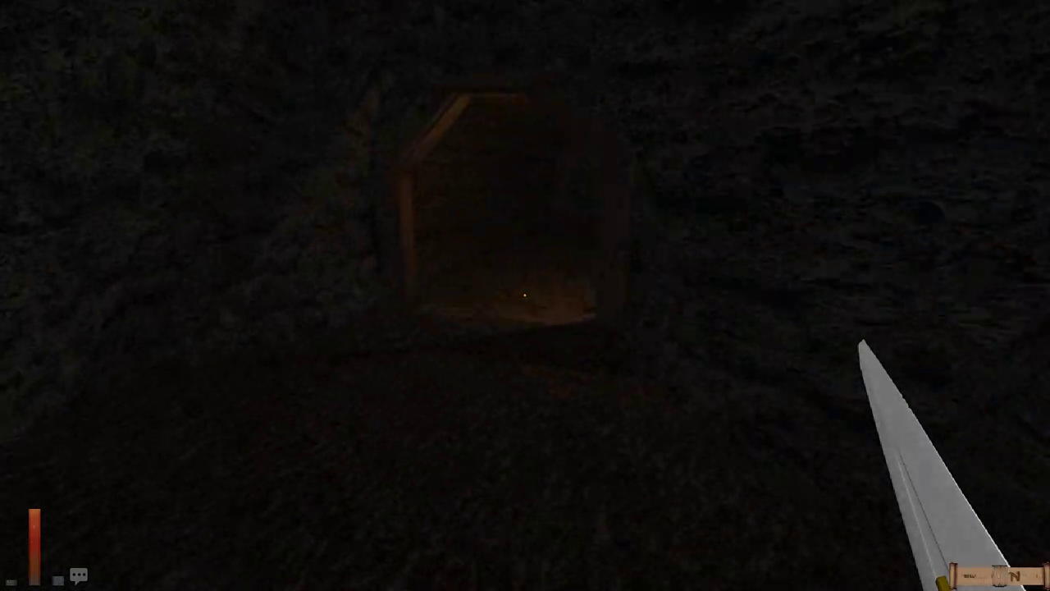
# Step: Check the player's position on the dungeon map while walking through the tunnel
pyautogui.press('m')
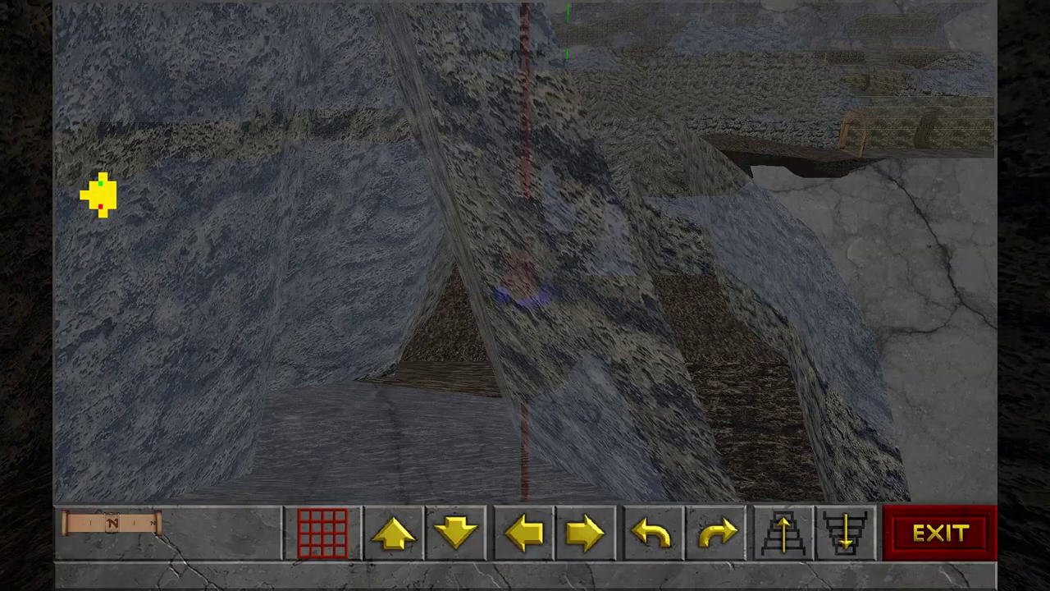
pyautogui.moveTo(525, 296); pyautogui.dragTo(575, 246)
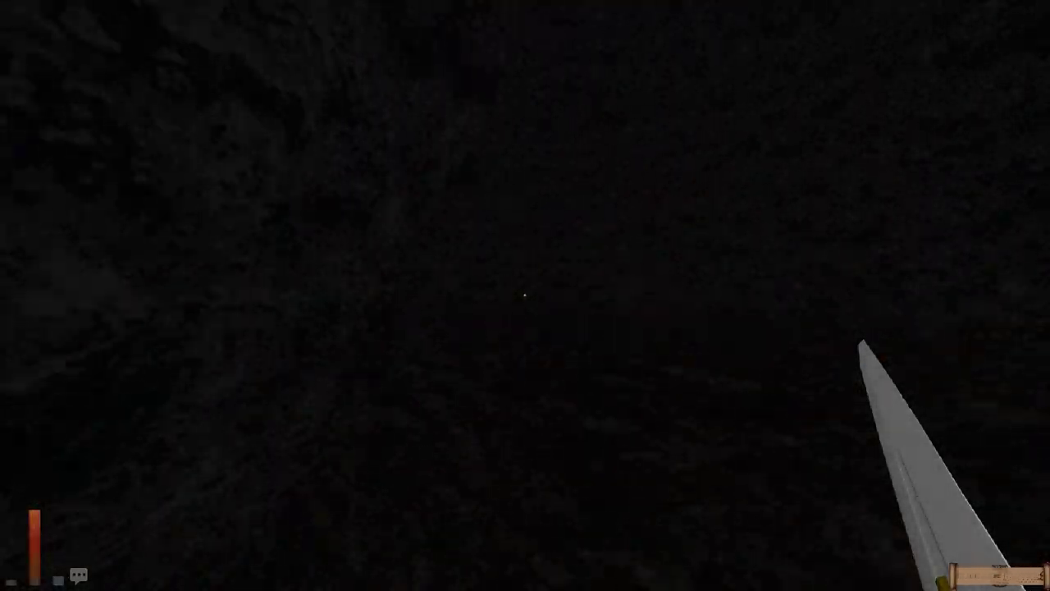
pyautogui.press('Up')
pyautogui.press('Up')
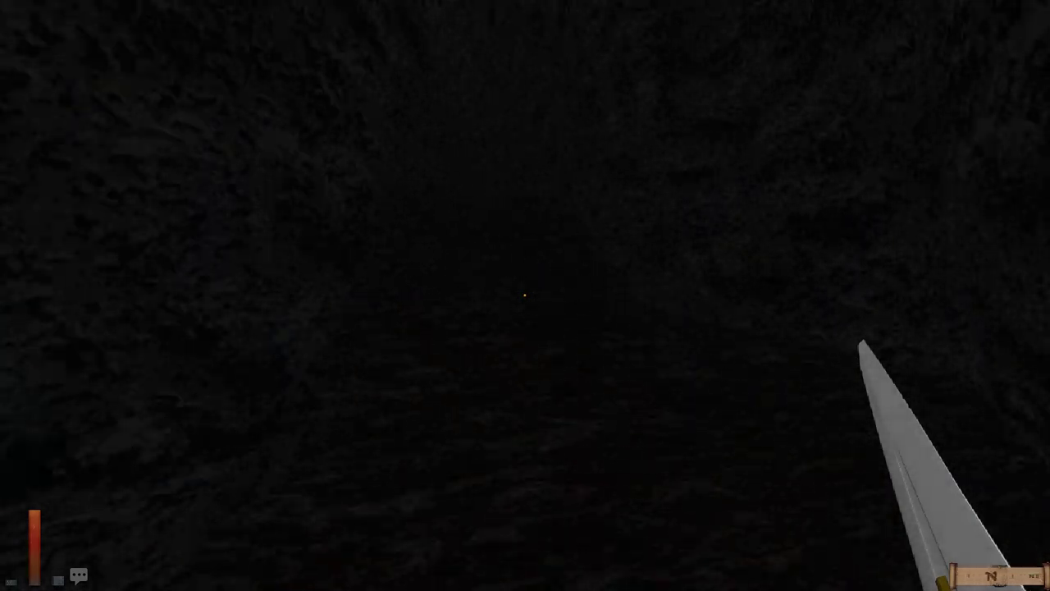
pyautogui.press('m')
pyautogui.scroll(-8, 98, 195)
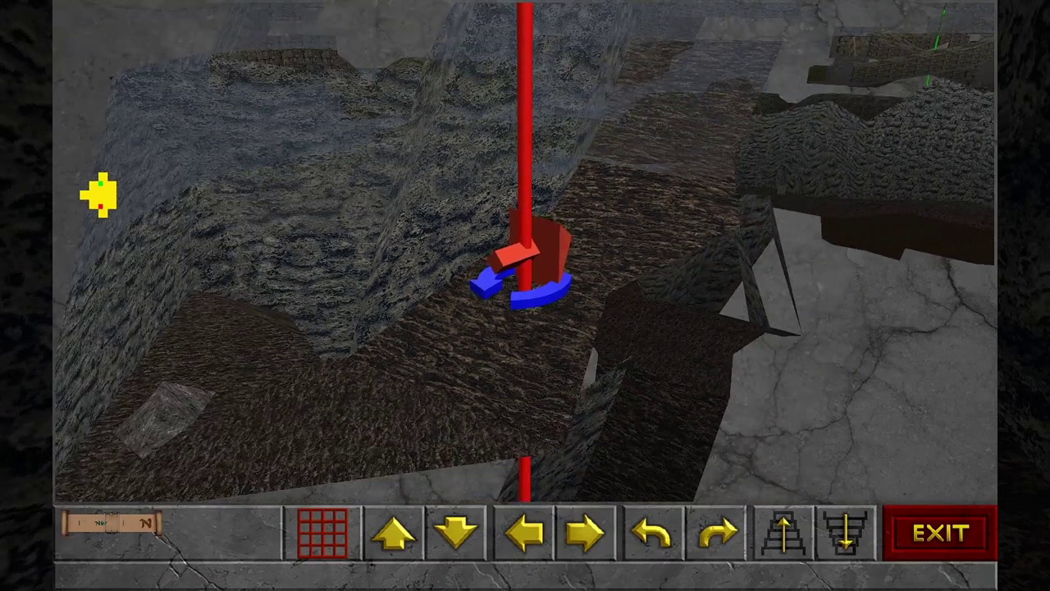
pyautogui.scroll(-4, 99, 195)
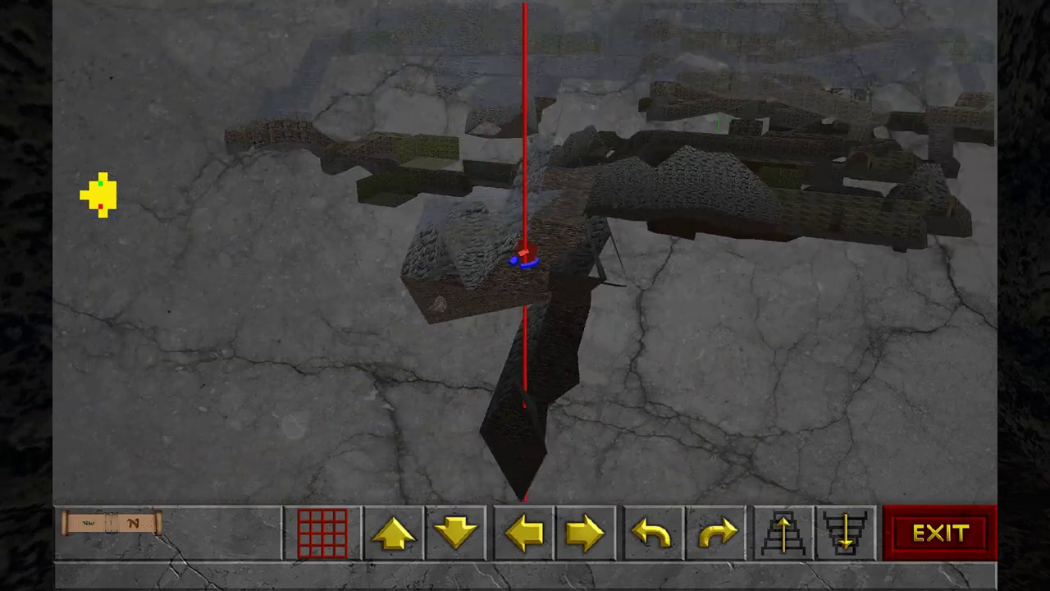
pyautogui.press('m')
# Step: Move up to the rat and kill it with the sword
pyautogui.press('Up')
pyautogui.press('Up')
pyautogui.press('Up')
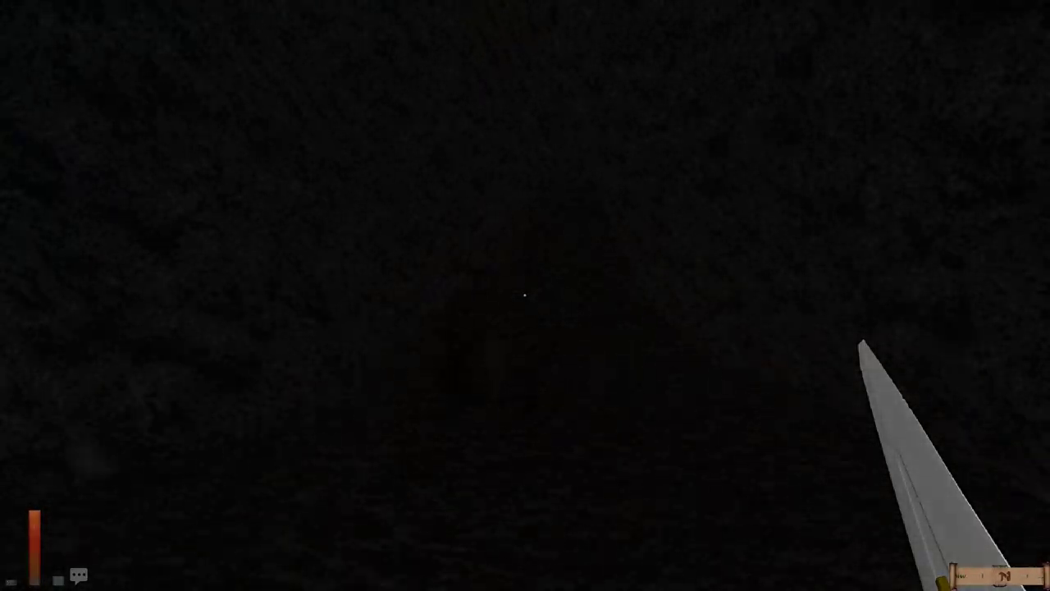
pyautogui.moveTo(738, 329); pyautogui.dragTo(410, 410)
pyautogui.click(525, 295)
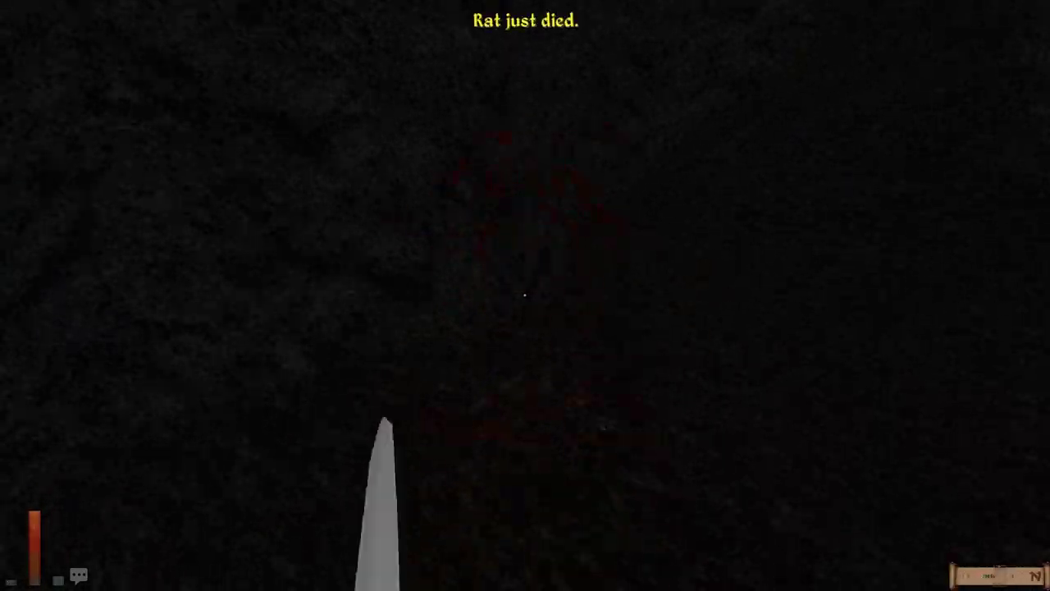
# Step: Rest over ten hours to heal, save the game, and dismiss the plague notice
pyautogui.press('r')
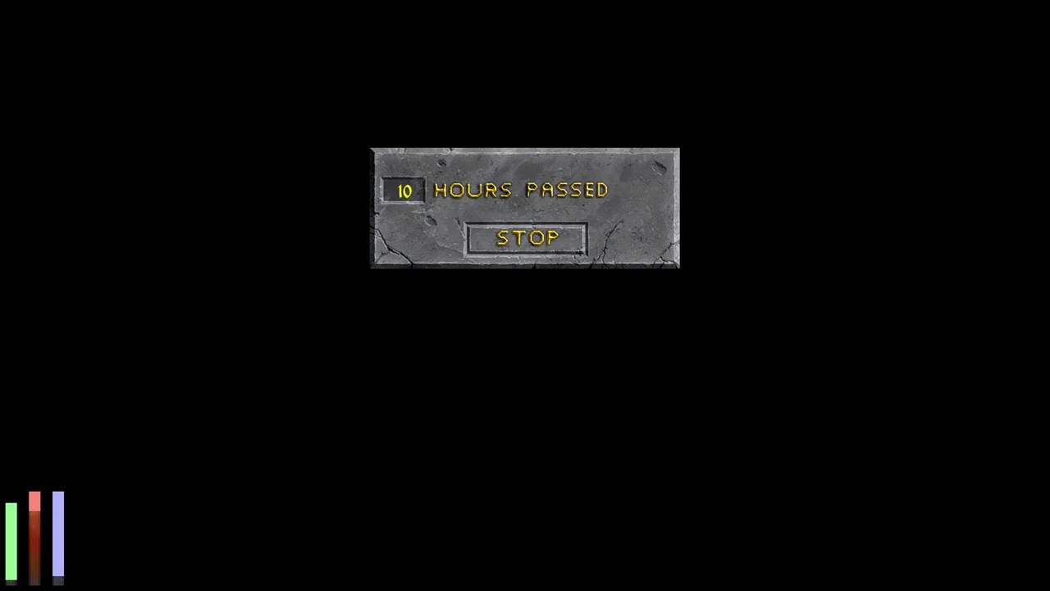
pyautogui.press('Return')
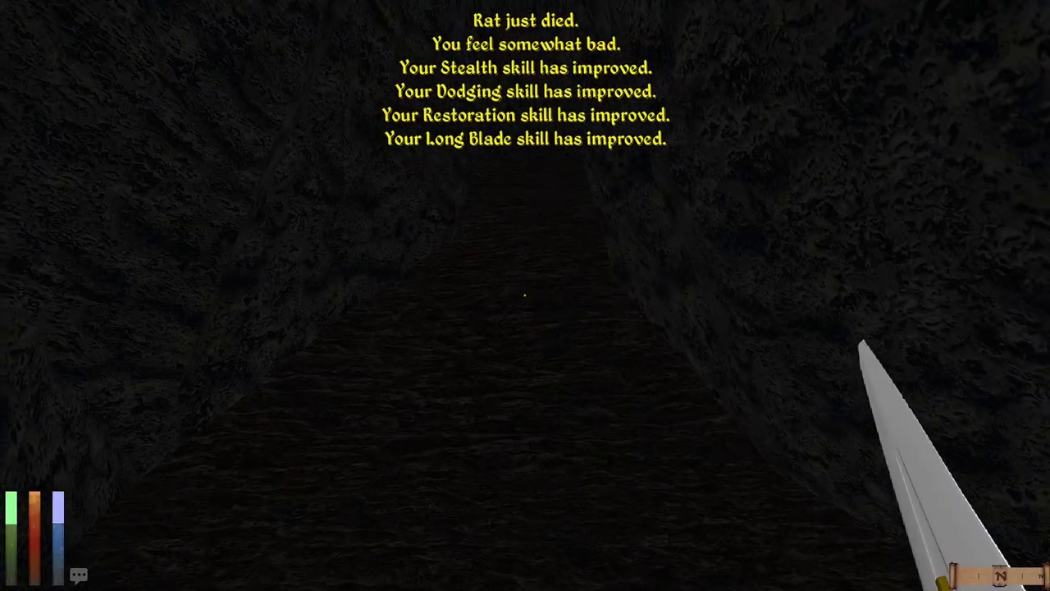
pyautogui.press('Escape')
pyautogui.click(394, 154)
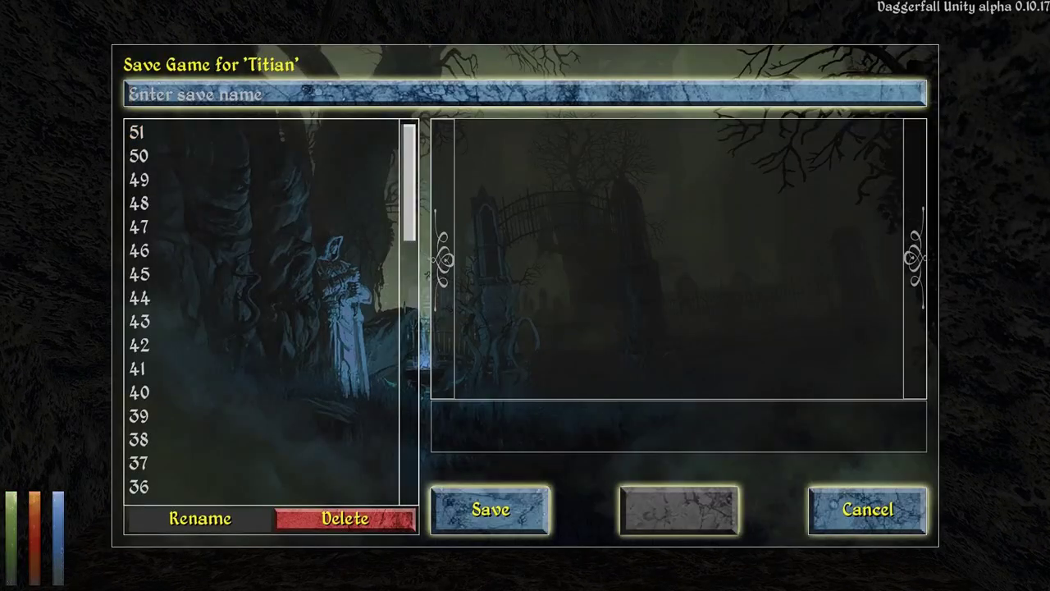
pyautogui.write('52')
pyautogui.press('Return')
pyautogui.press('i')
pyautogui.click(525, 295)
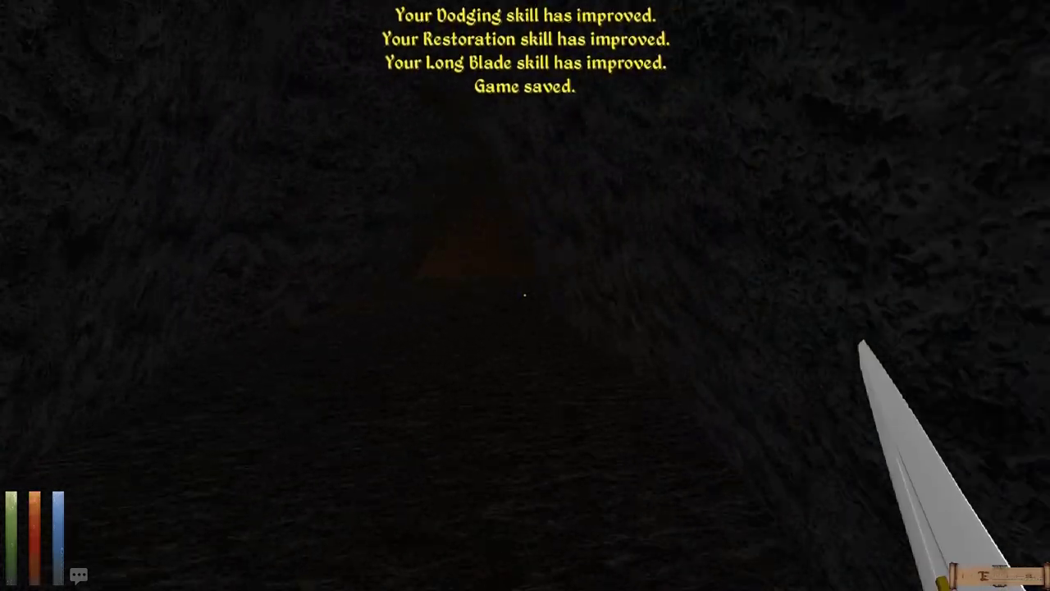
# Step: Walk through the dark tunnels past the torchlit rat and skull to the wooden door
pyautogui.press('w')
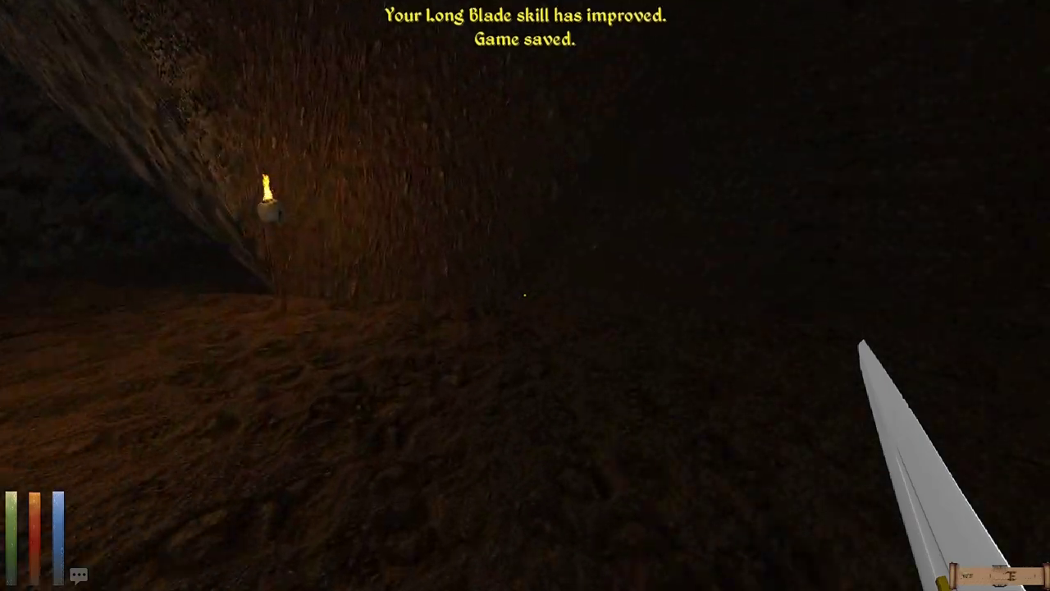
pyautogui.press('w')
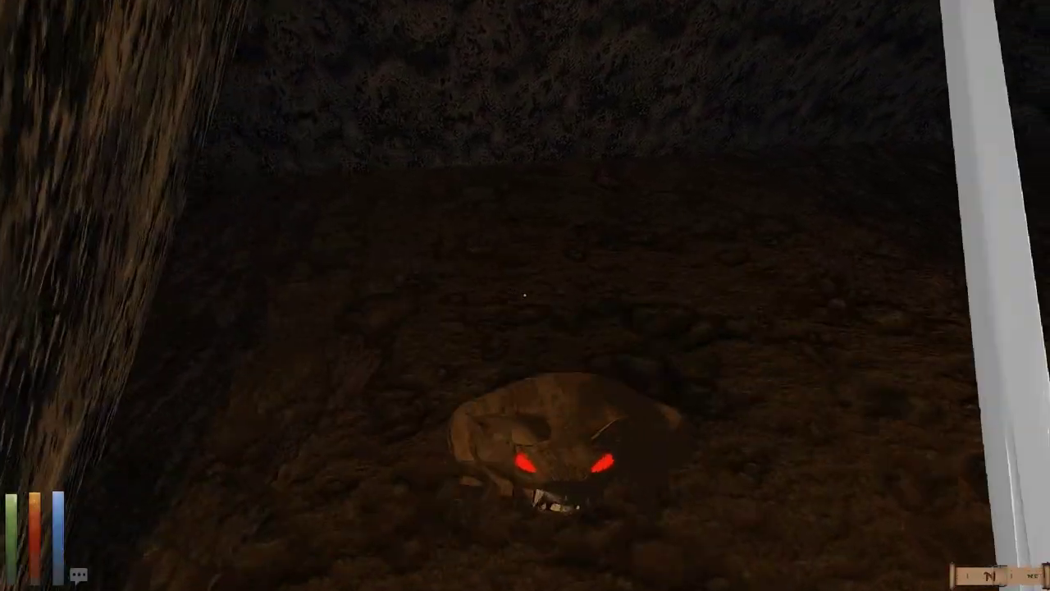
pyautogui.moveTo(525, 295); pyautogui.dragTo(739, 246)
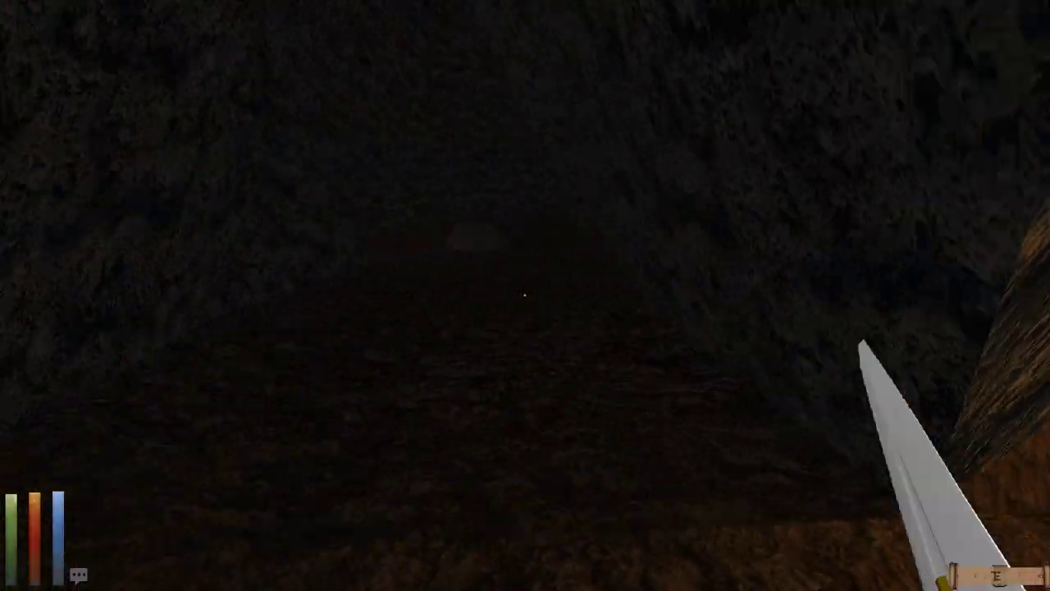
pyautogui.press('w')
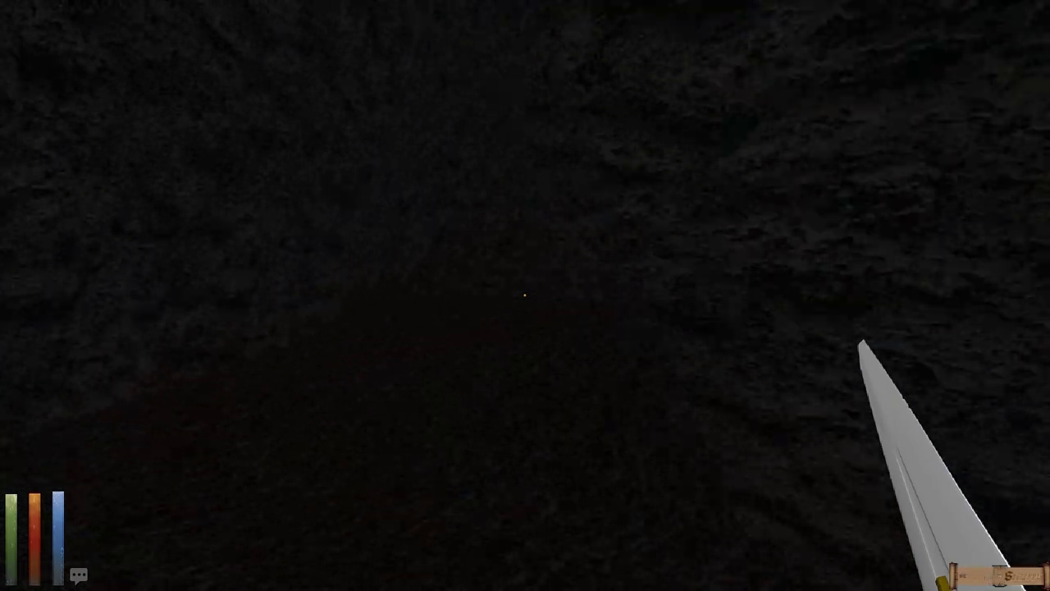
pyautogui.press('w')
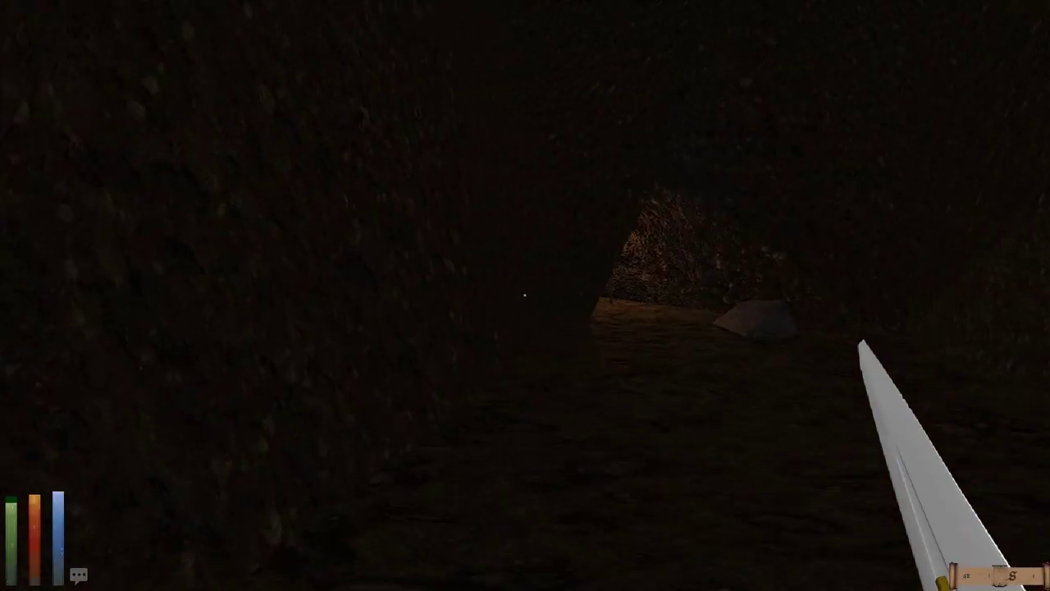
pyautogui.press('w')
pyautogui.press('w')
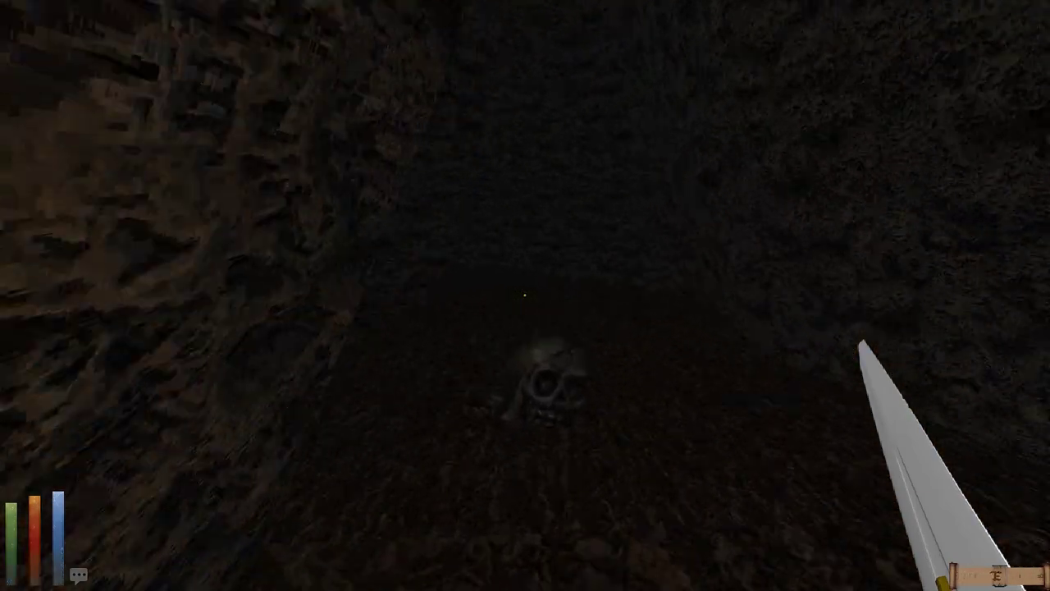
pyautogui.press('w')
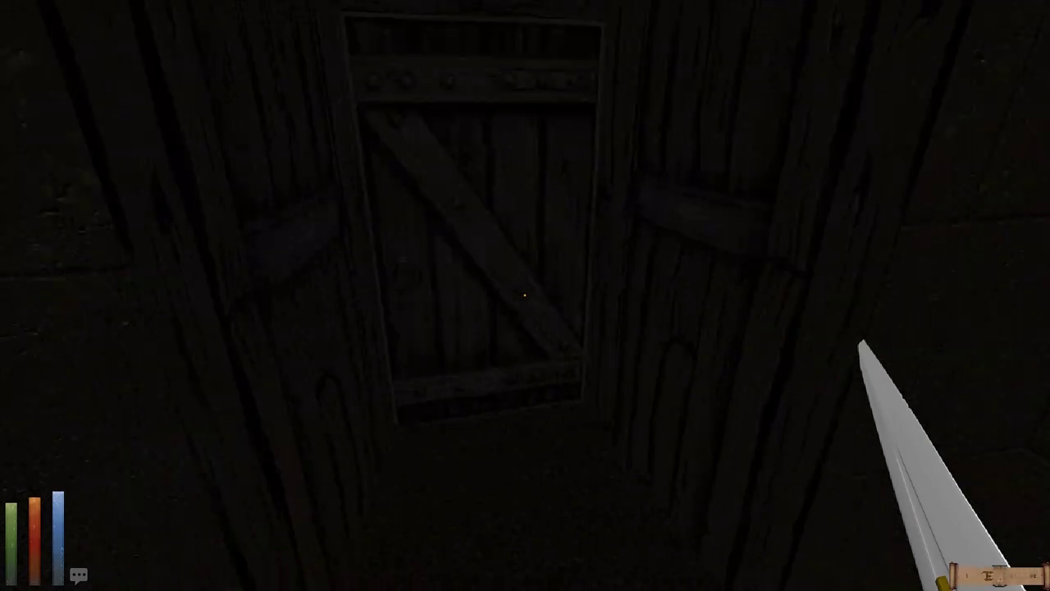
pyautogui.press('w')
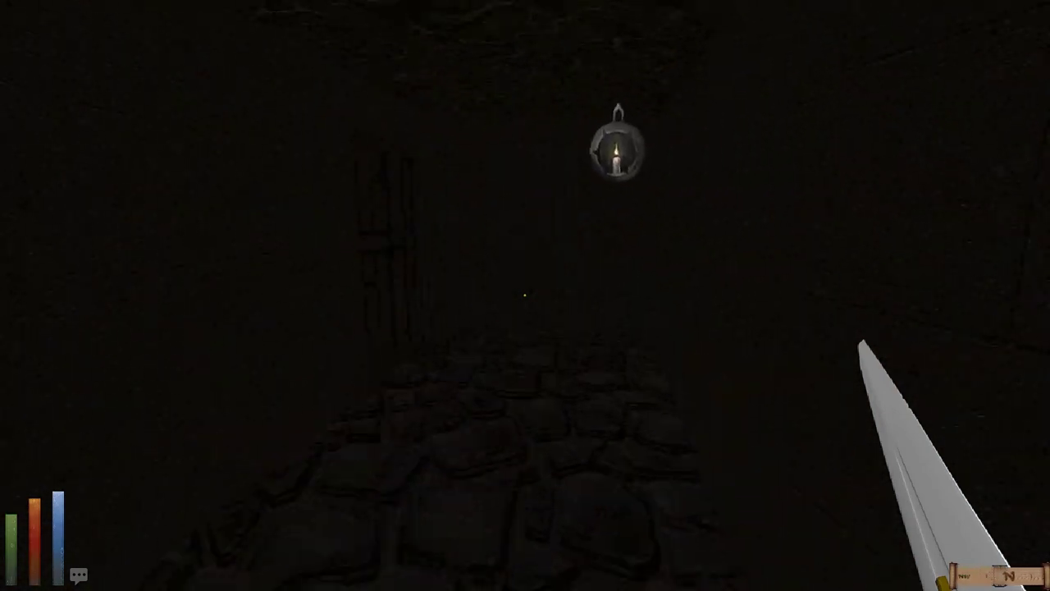
pyautogui.press('w')
pyautogui.press('w')
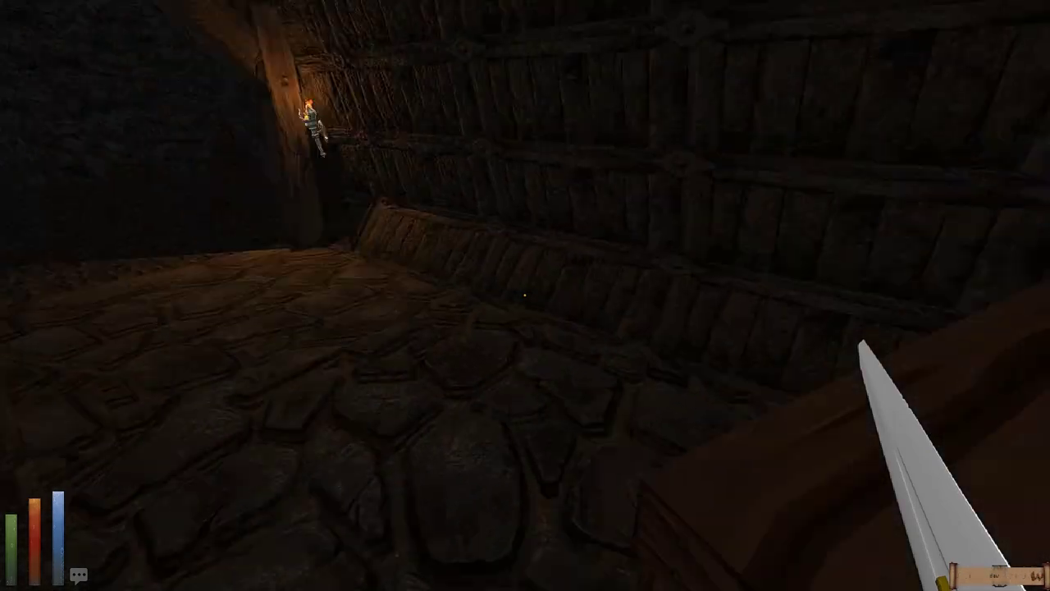
pyautogui.press('w')
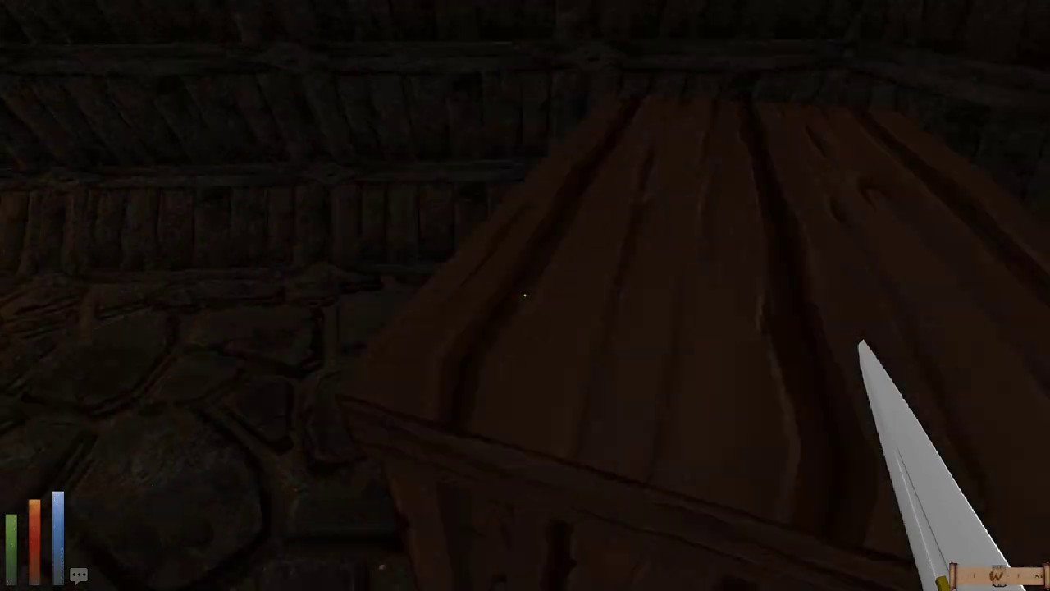
# Step: Glance at the dungeon map, then head down the dark tunnel passage
pyautogui.press('m')
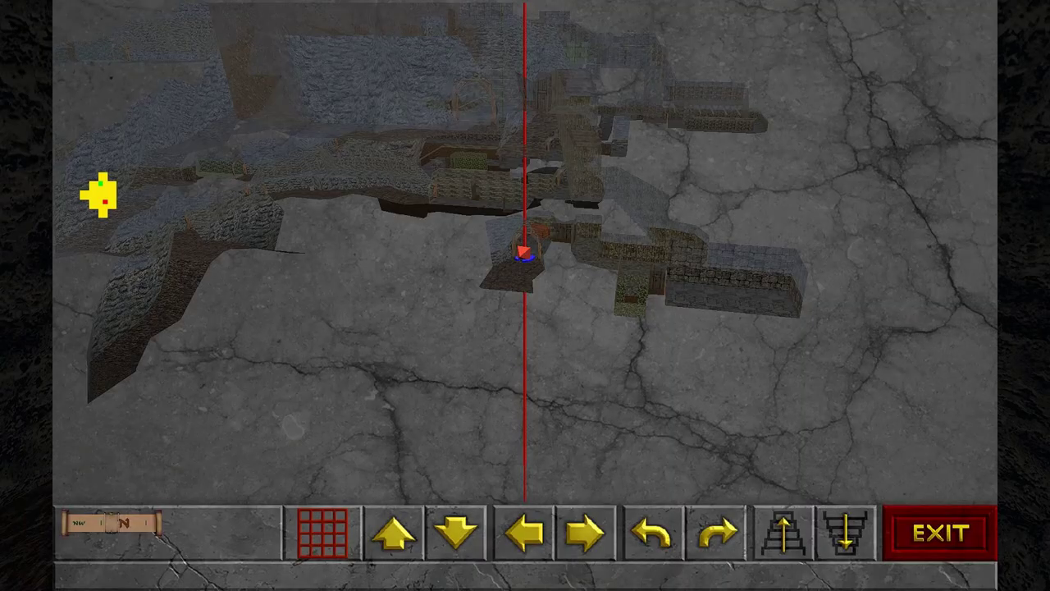
pyautogui.press('m')
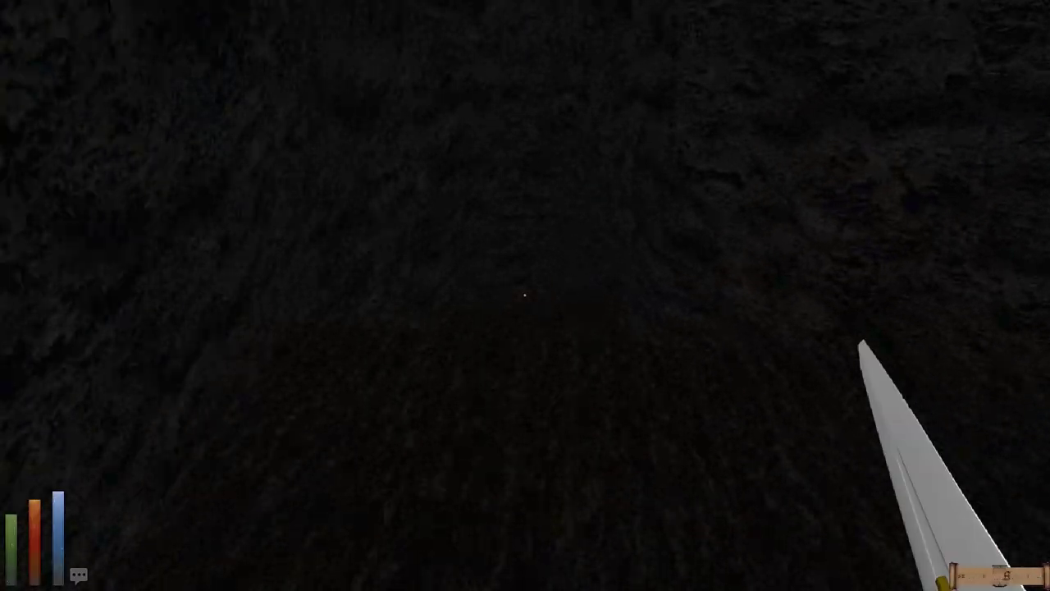
pyautogui.press('w')
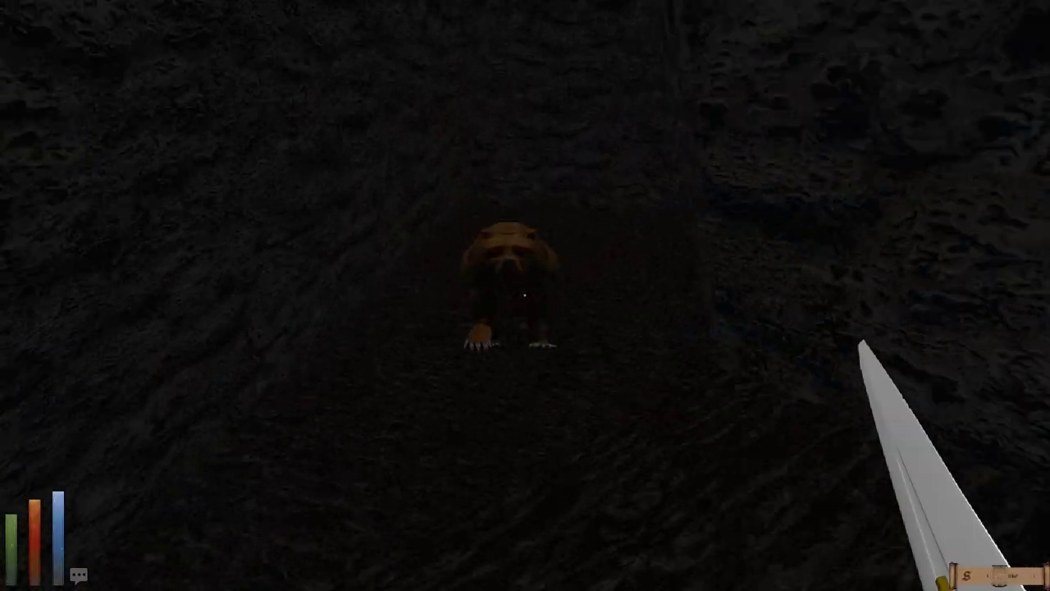
pyautogui.press('w')
pyautogui.press('w')
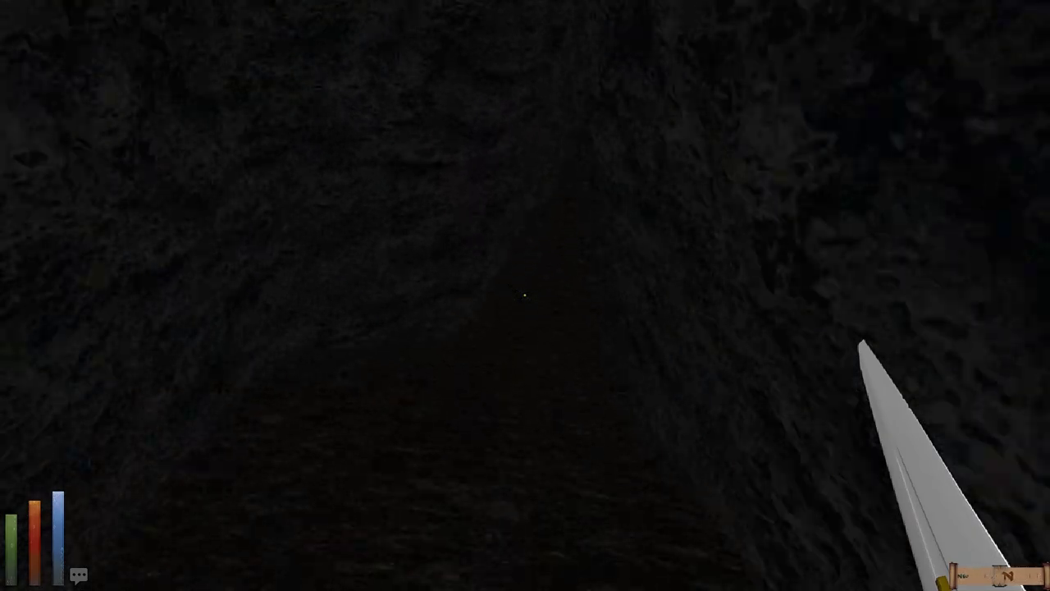
pyautogui.press('w')
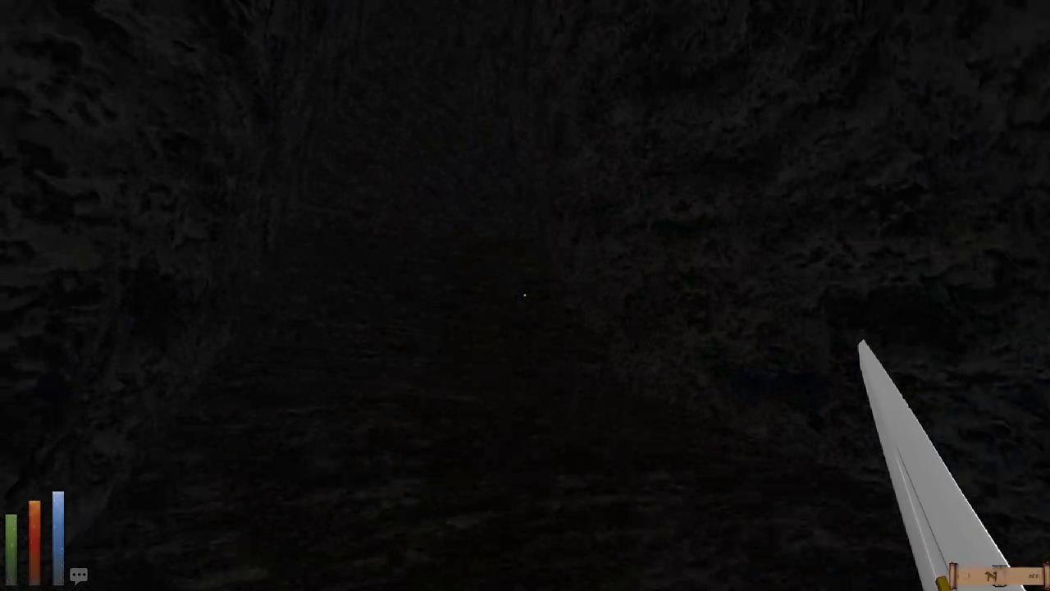
pyautogui.press('w')
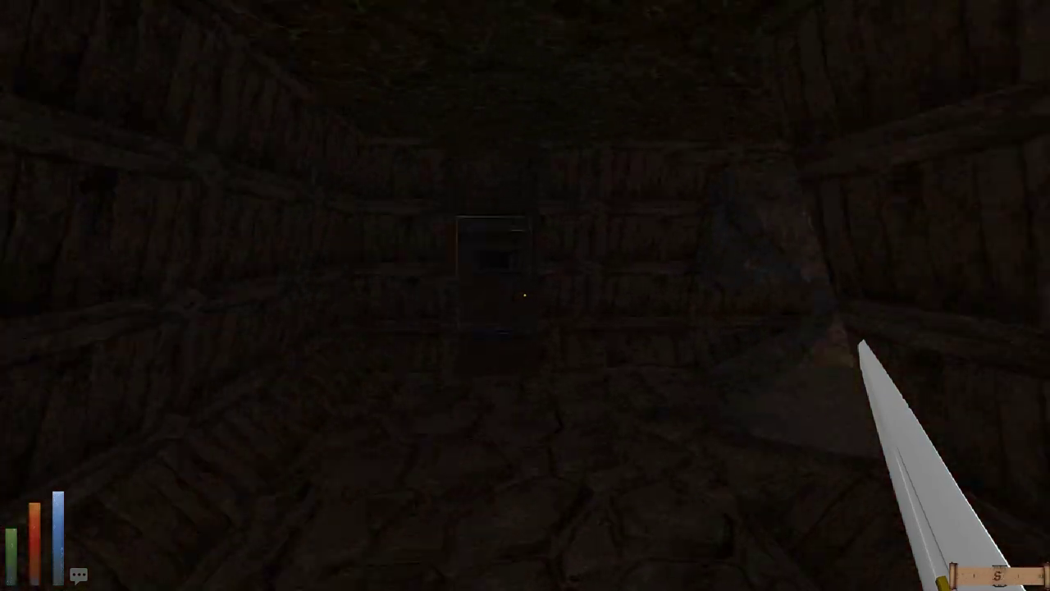
pyautogui.press('w')
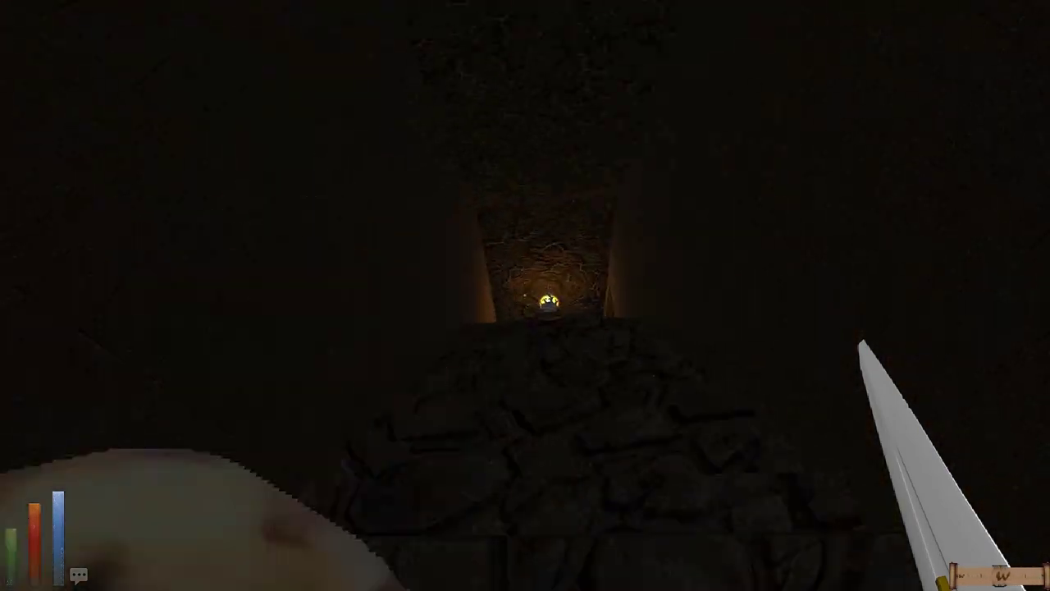
# Step: Cross the mine corridor and lit stone room, continuing to the barred door
pyautogui.press('w')
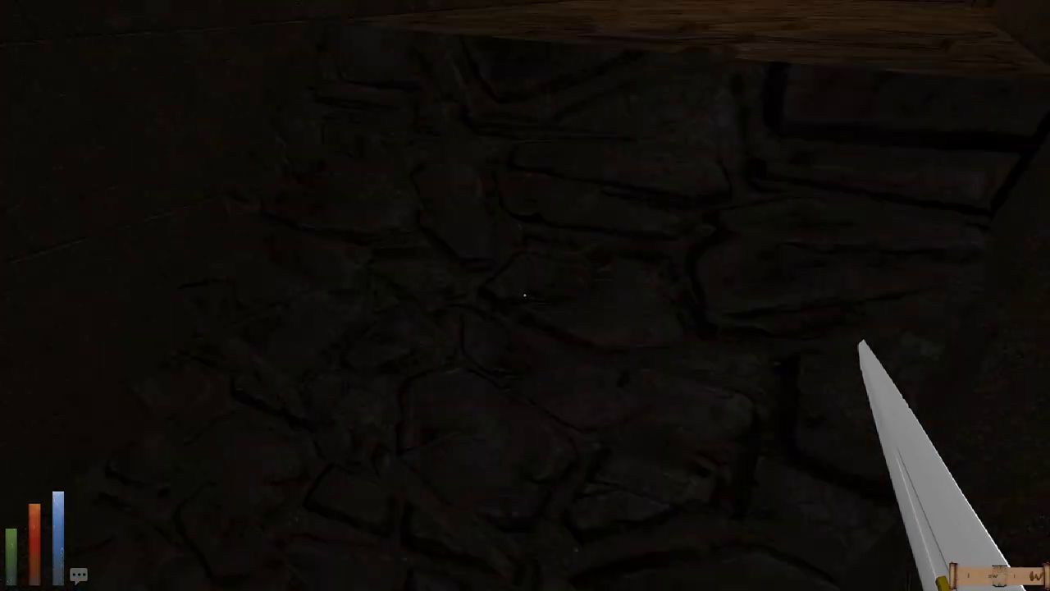
pyautogui.press('w')
pyautogui.press('w')
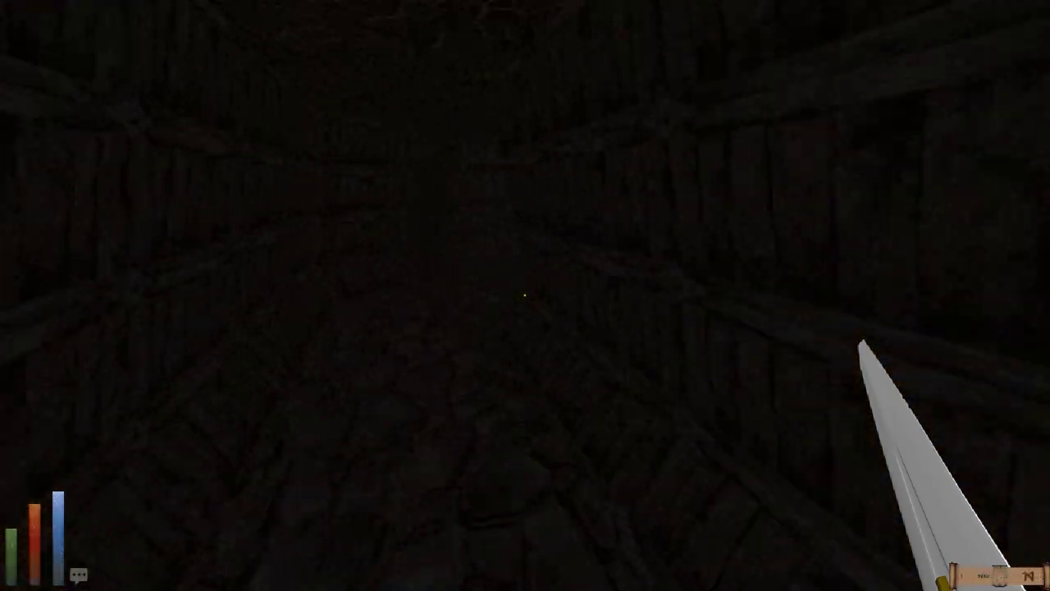
pyautogui.press('w')
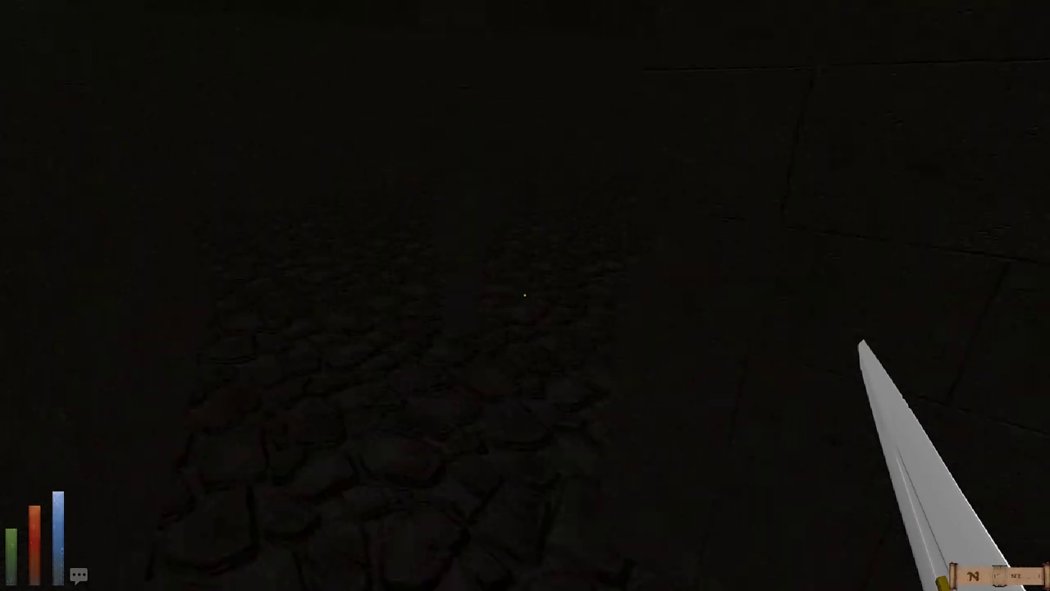
# Step: Save the game again as slot 53 from the pause menu
pyautogui.press('Escape')
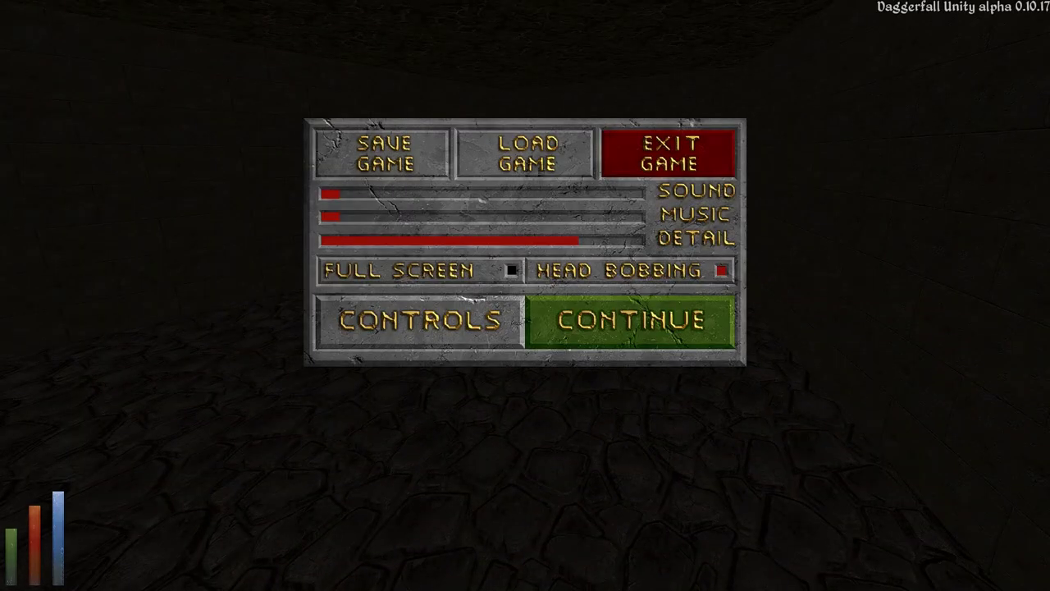
pyautogui.click(384, 153)
pyautogui.write('53')
pyautogui.press('Return')
# Step: Walk down the corridor toward the torchlight and bring up the dungeon map
pyautogui.press('w')
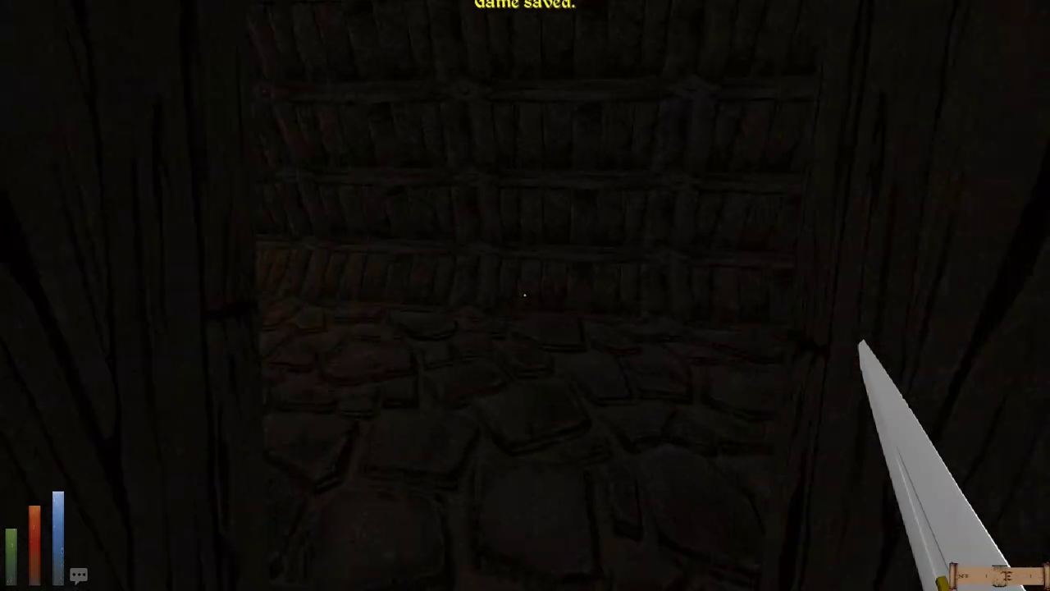
pyautogui.press('w')
pyautogui.press('w')
pyautogui.press('w')
pyautogui.press('w')
pyautogui.press('m')
pyautogui.scroll(6, 98, 195)
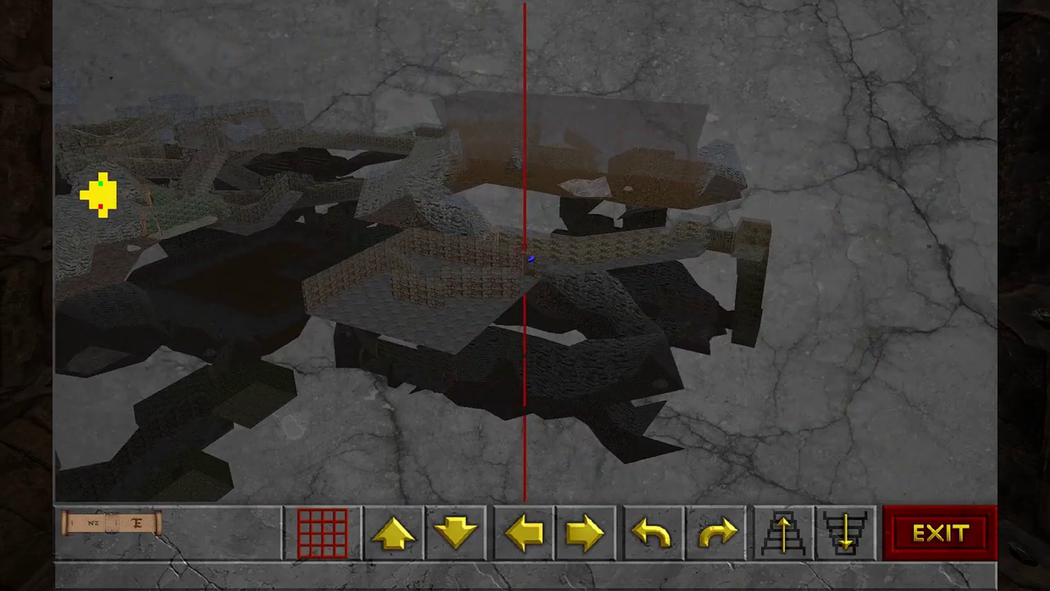
# Step: Head into the dark tunnel, checking and rotating the dungeon map along the way
pyautogui.press('m')
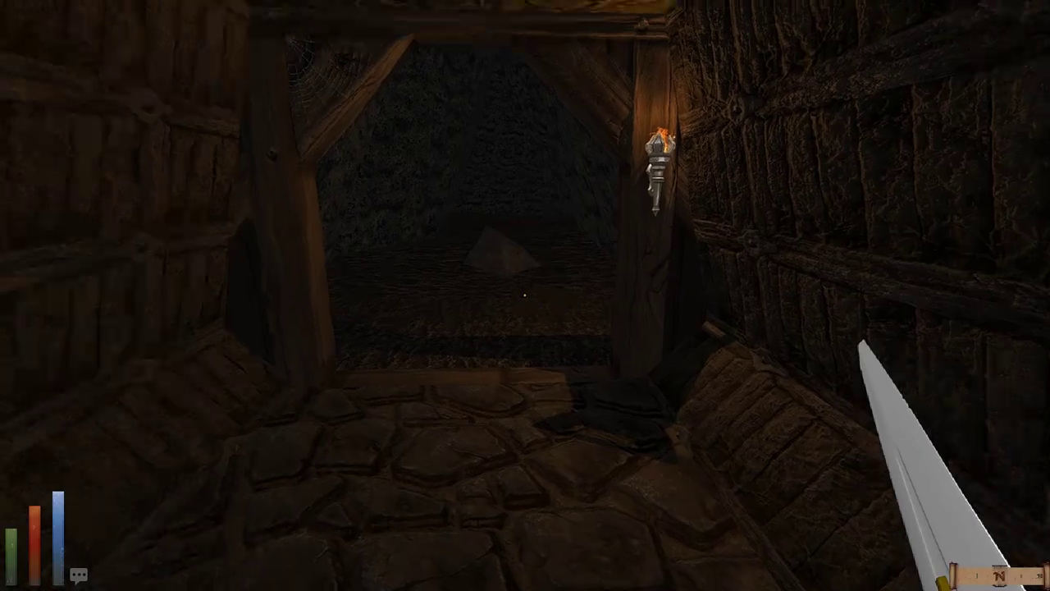
pyautogui.press('w')
pyautogui.press('w')
pyautogui.press('w')
pyautogui.press('w')
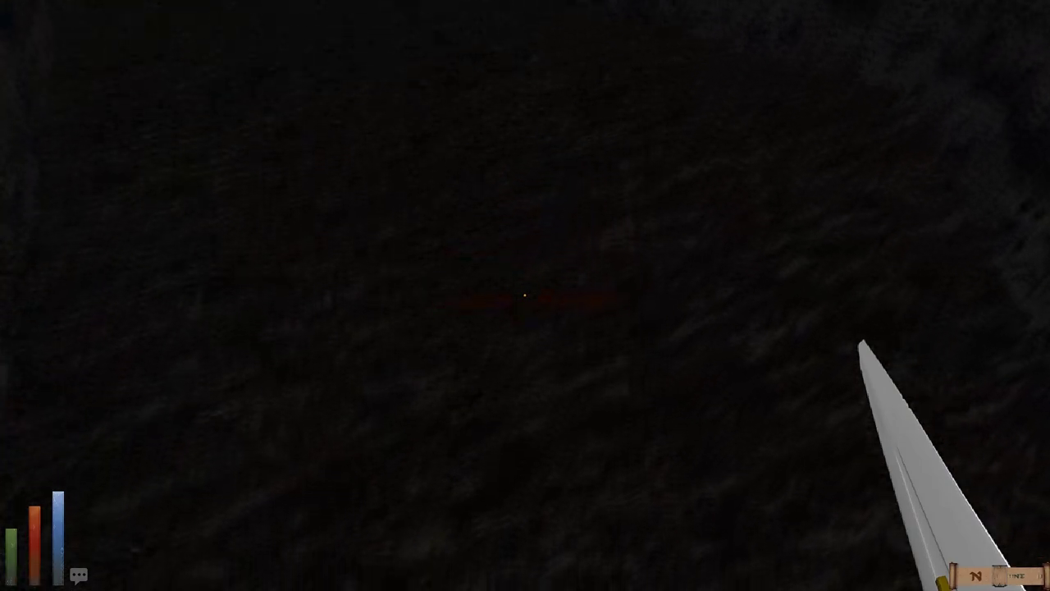
pyautogui.press('w')
pyautogui.press('w')
pyautogui.press('m')
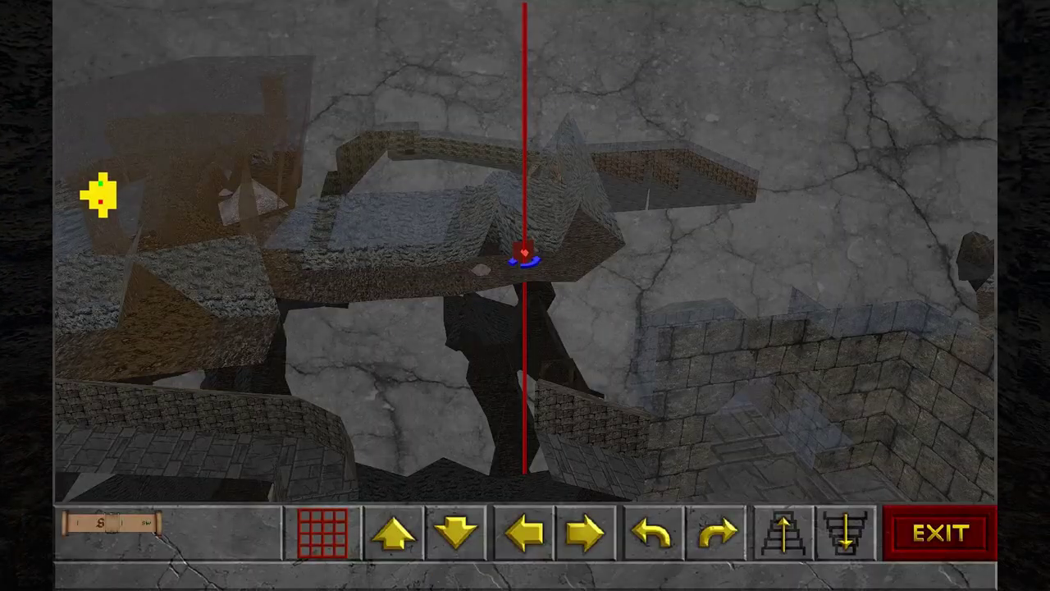
pyautogui.press('m')
pyautogui.press('w')
pyautogui.press('w')
pyautogui.press('m')
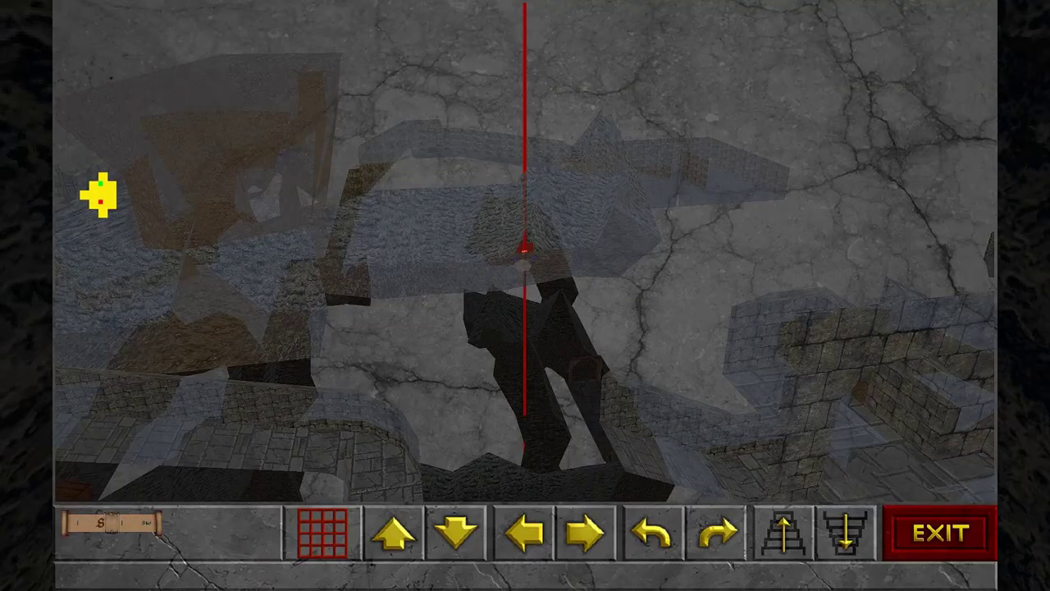
pyautogui.moveTo(99, 195); pyautogui.dragTo(98, 195)
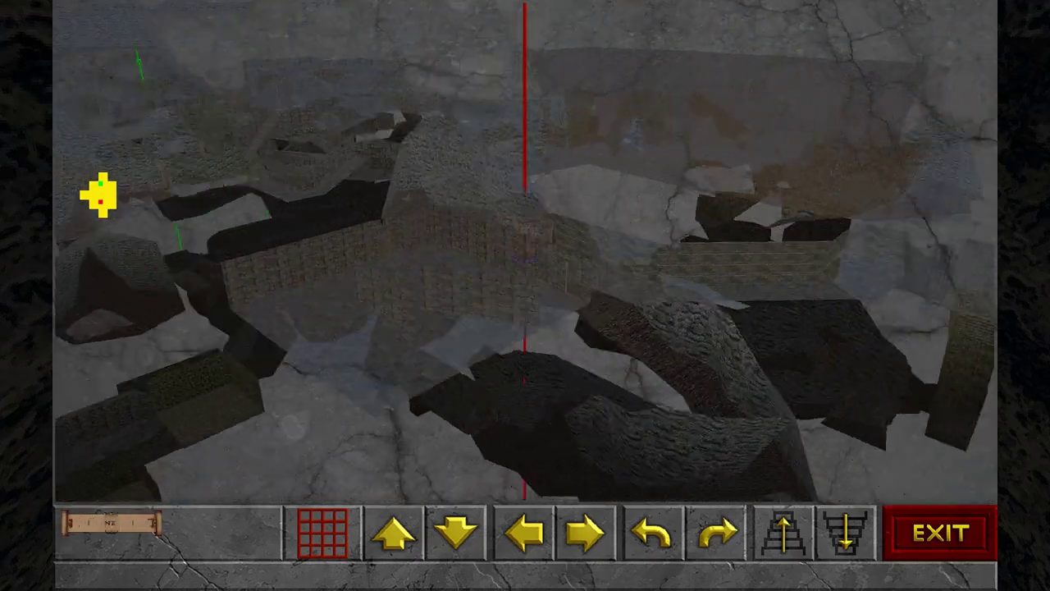
pyautogui.press('Escape')
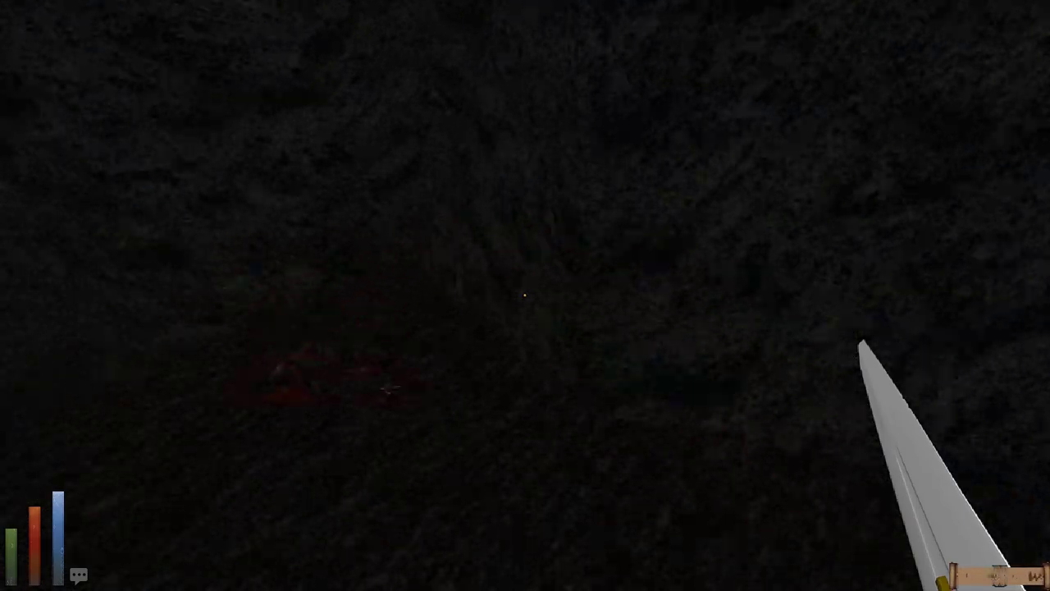
# Step: Continue past the dead creature toward the lit doorway, viewing another map level
pyautogui.press('Up')
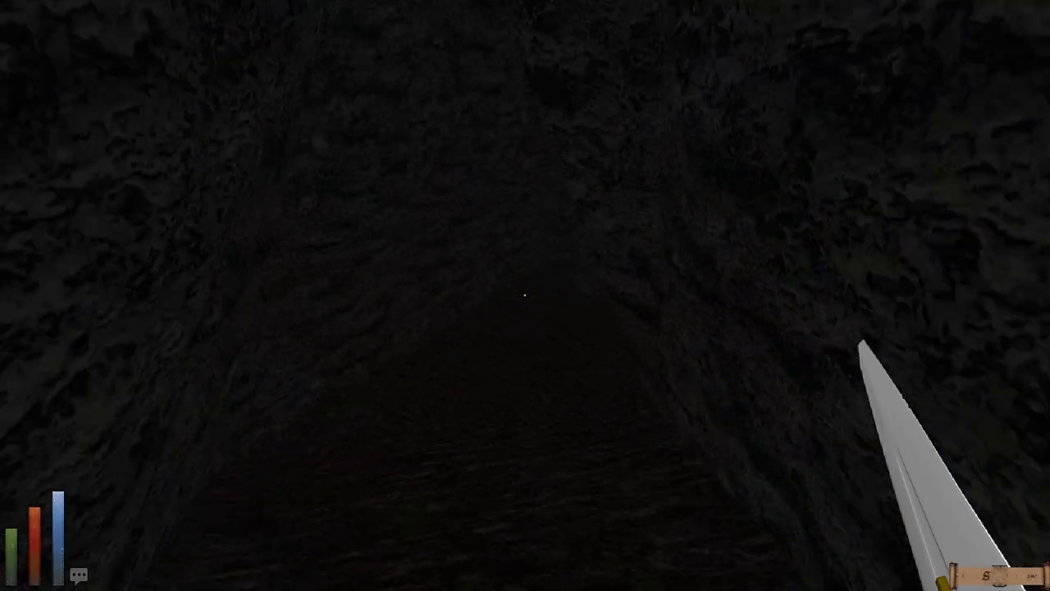
pyautogui.press('Up')
pyautogui.press('Up')
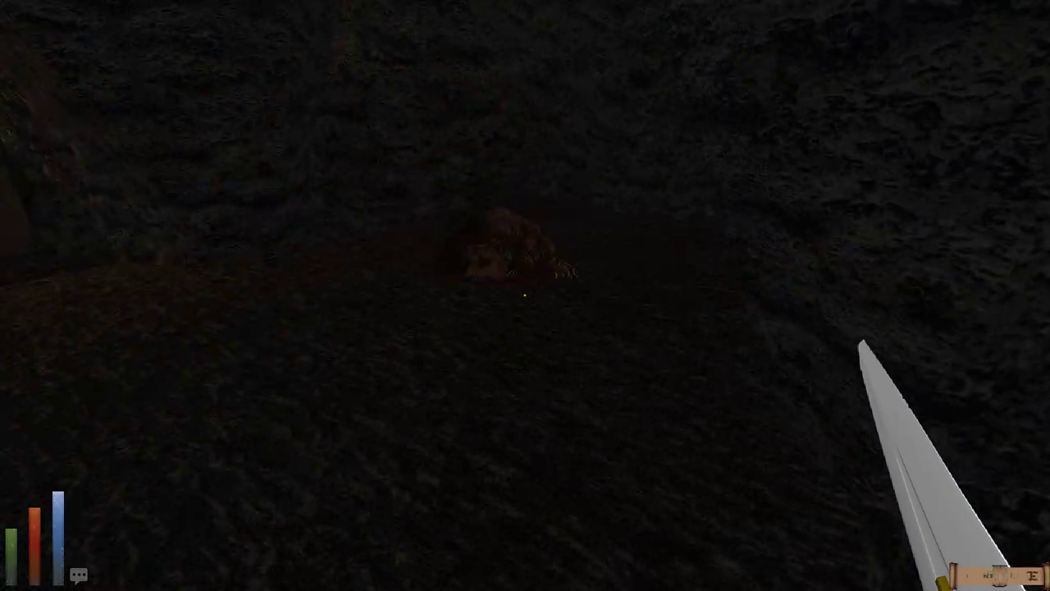
pyautogui.press('m')
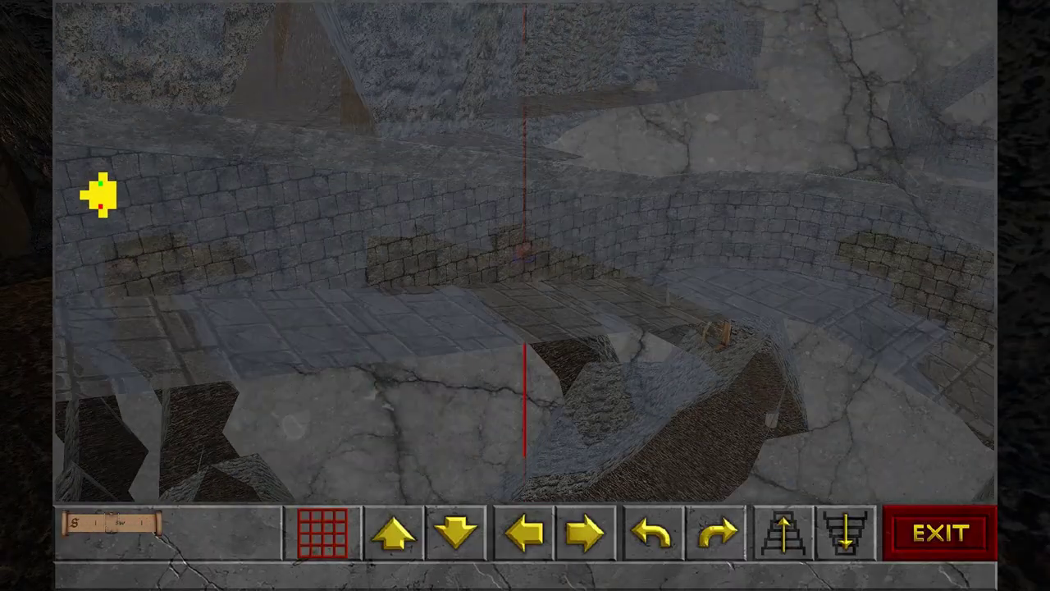
pyautogui.press('Up')
pyautogui.press('m')
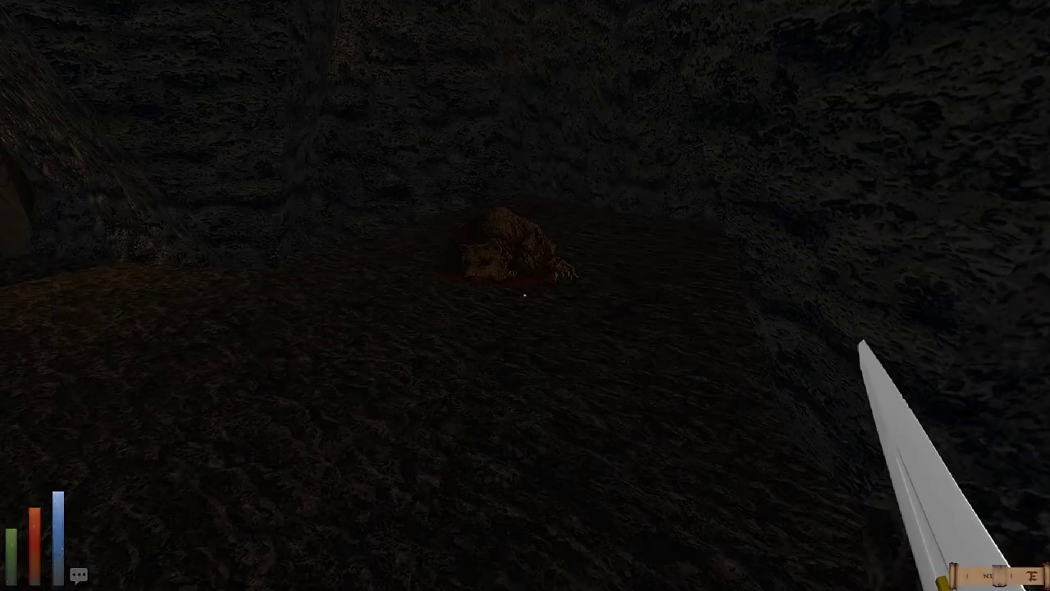
pyautogui.press('Up')
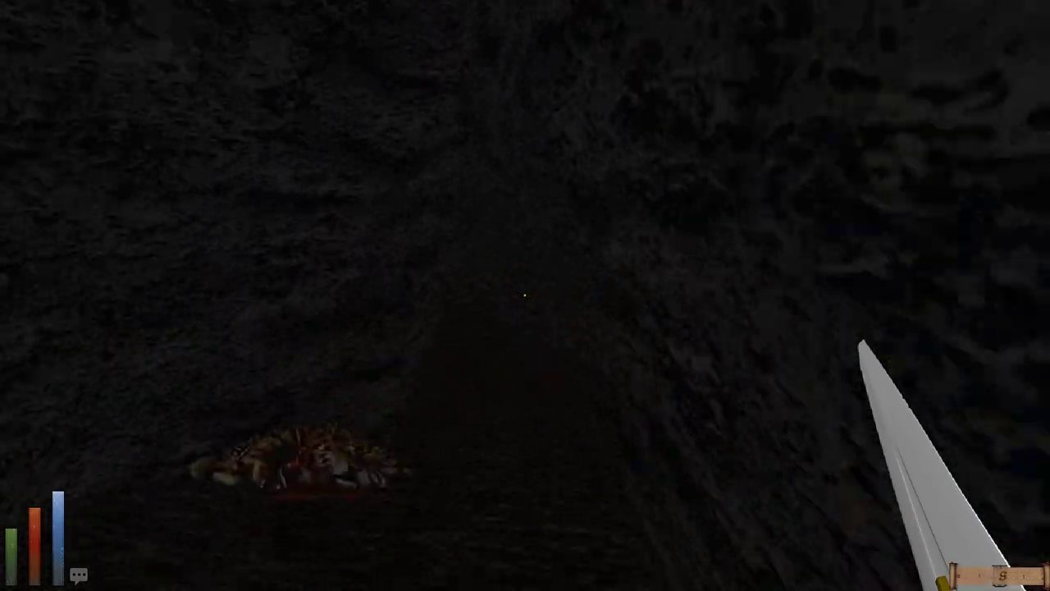
pyautogui.press('Up')
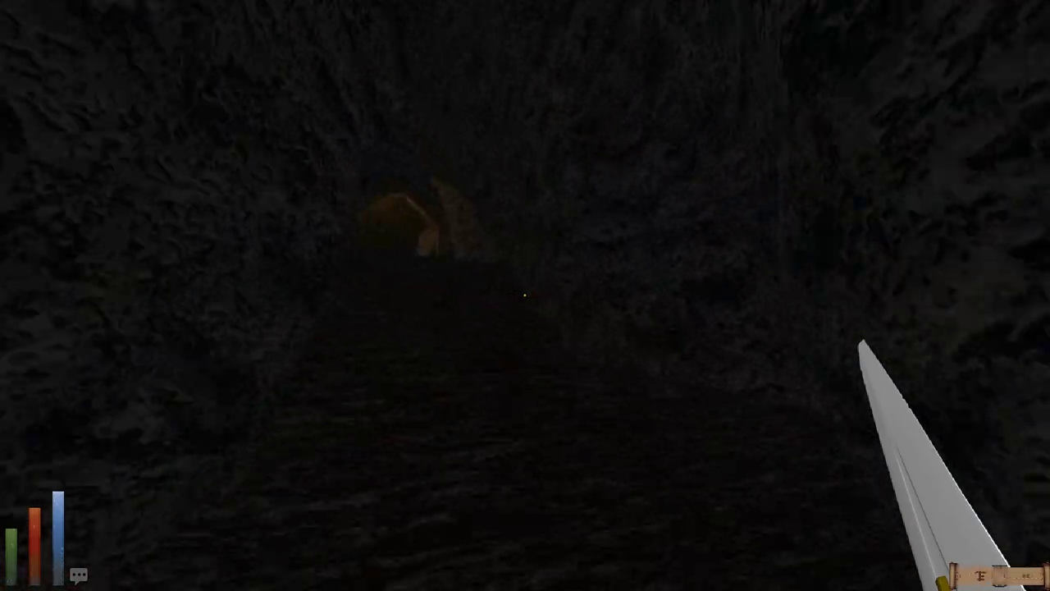
pyautogui.press('Up')
pyautogui.press('m')
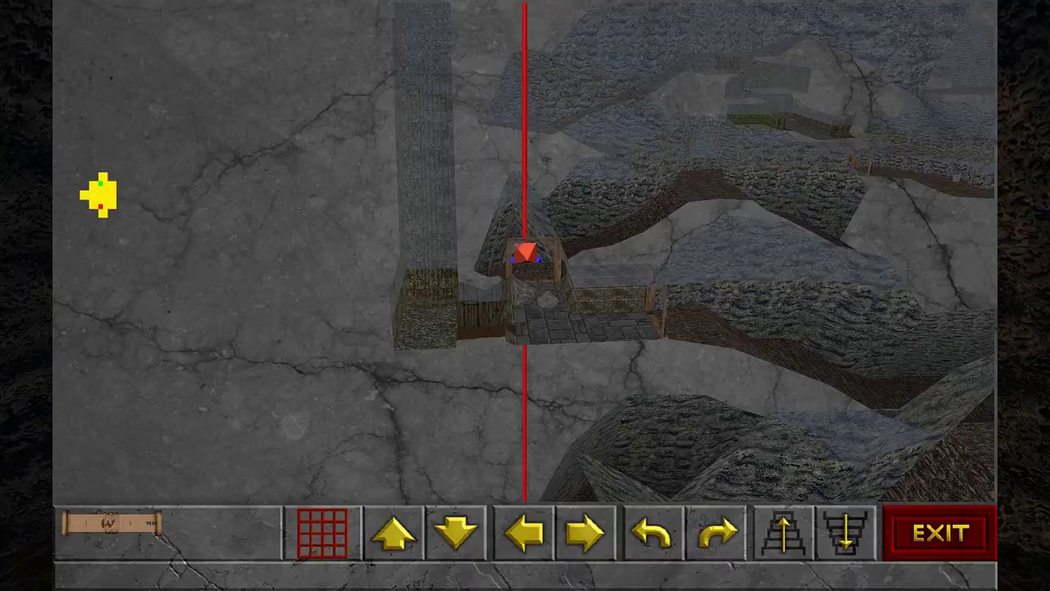
pyautogui.press('pagedown')
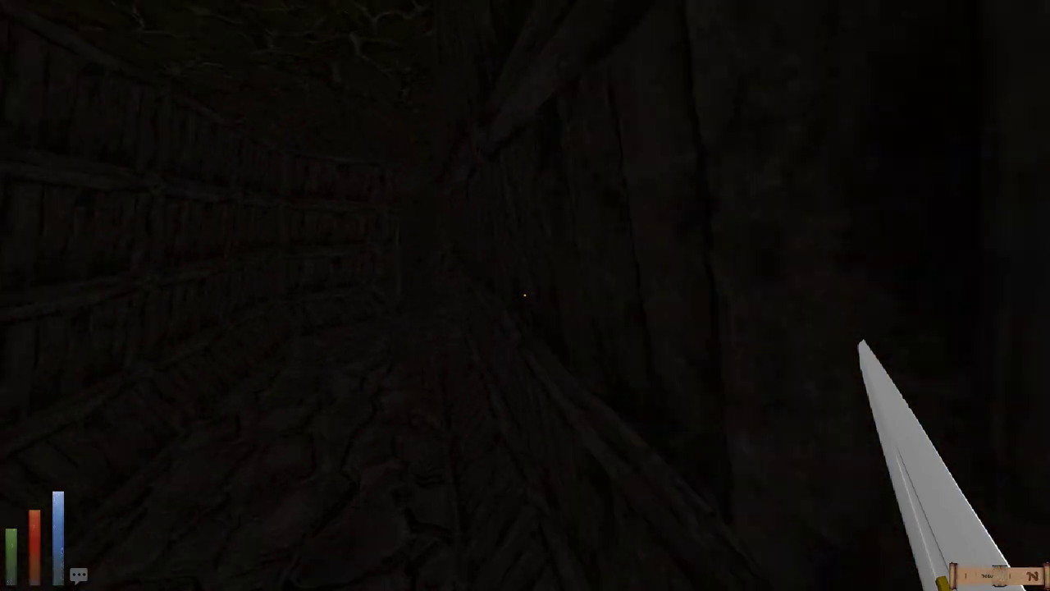
# Step: Pass through the doorway into the stone room and bring up the spell list
pyautogui.press('Right')
pyautogui.press('Up')
pyautogui.press('Up')
pyautogui.press('Up')
pyautogui.press('BackSpace')
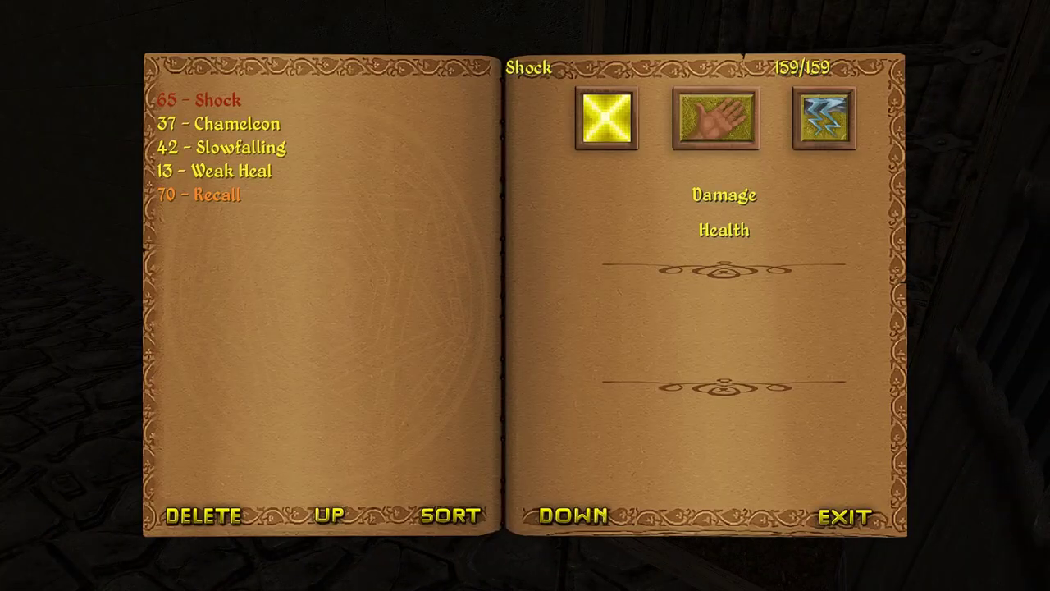
# Step: Cast Recall to teleport to the anchor and dismiss the wagon prompt
pyautogui.doubleClick(216, 194)
pyautogui.click(619, 310)
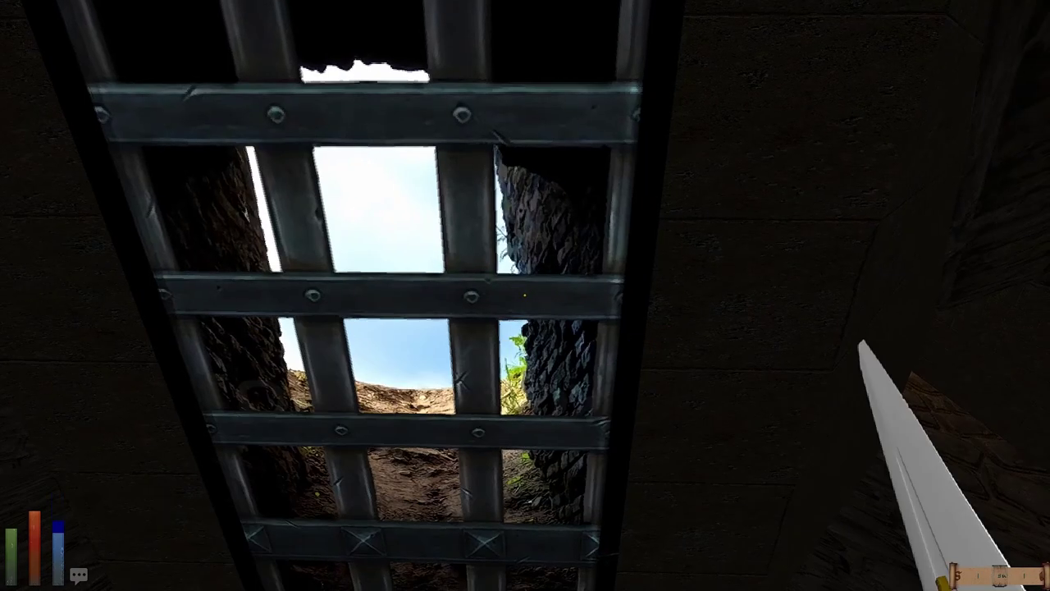
pyautogui.click(430, 321)
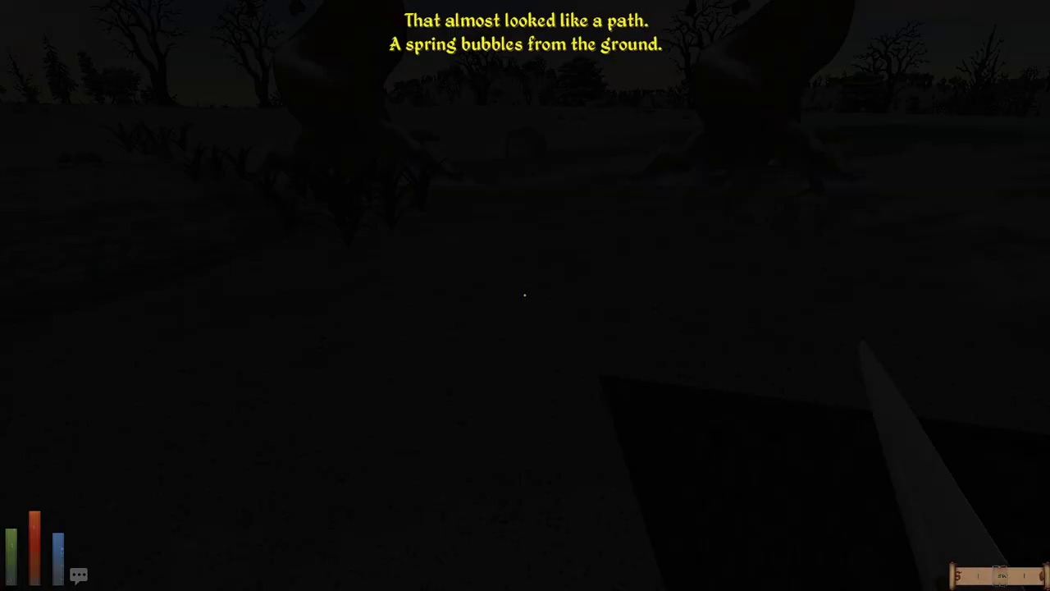
# Step: Fast travel to Fearful Oracle of Kynareth in the Daggerfall region, despite being unwell
pyautogui.press('m')
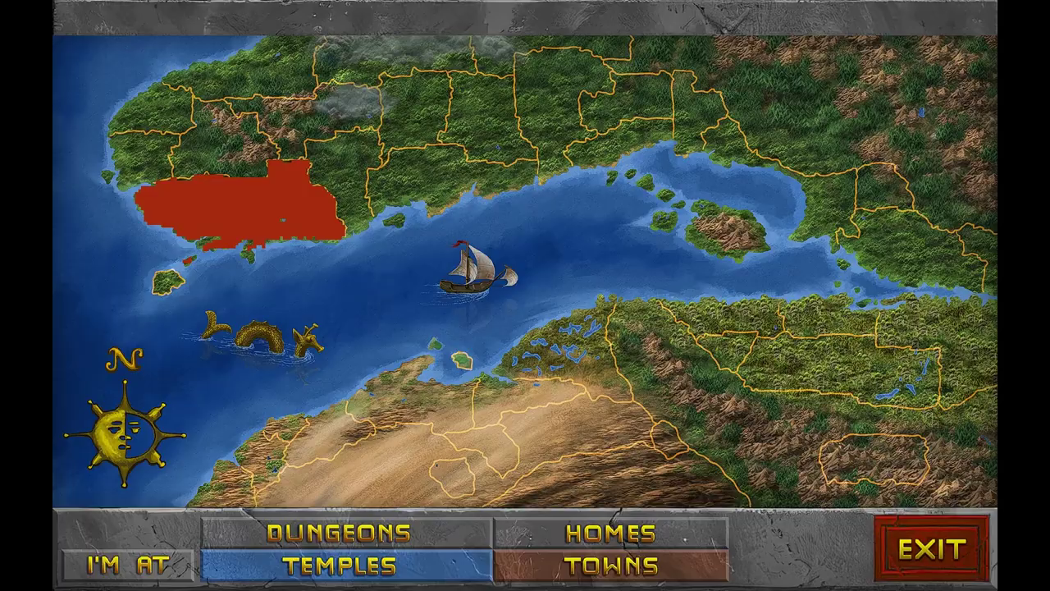
pyautogui.click(222, 209)
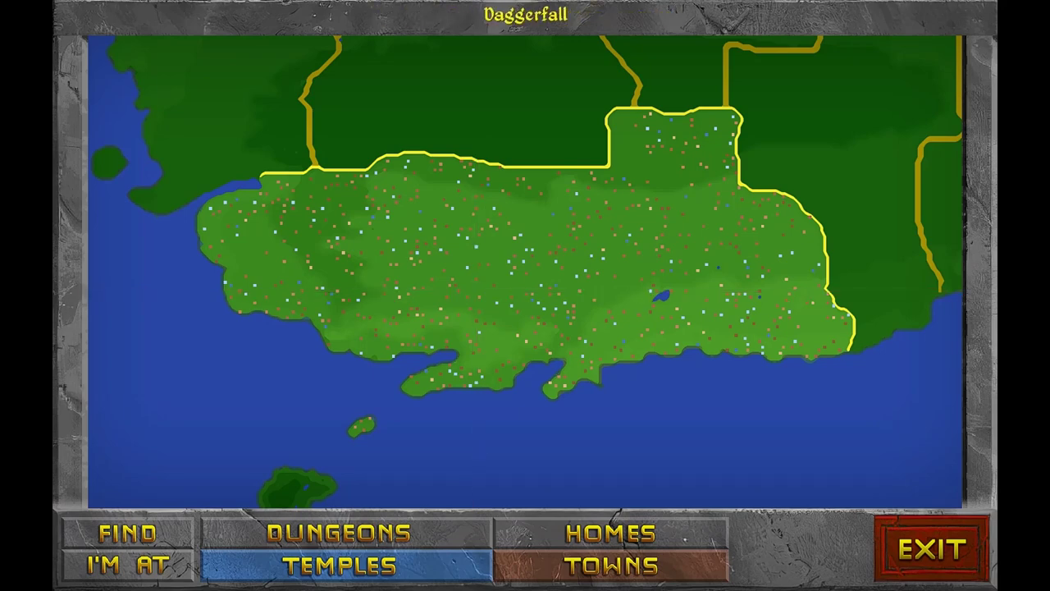
pyautogui.click(661, 295)
pyautogui.click(778, 302)
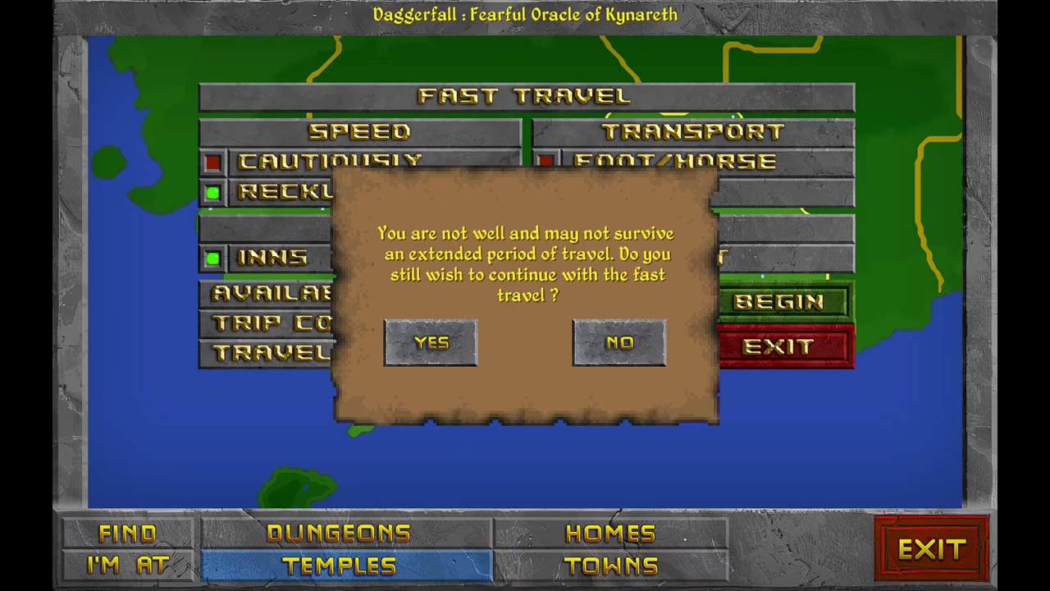
pyautogui.click(432, 342)
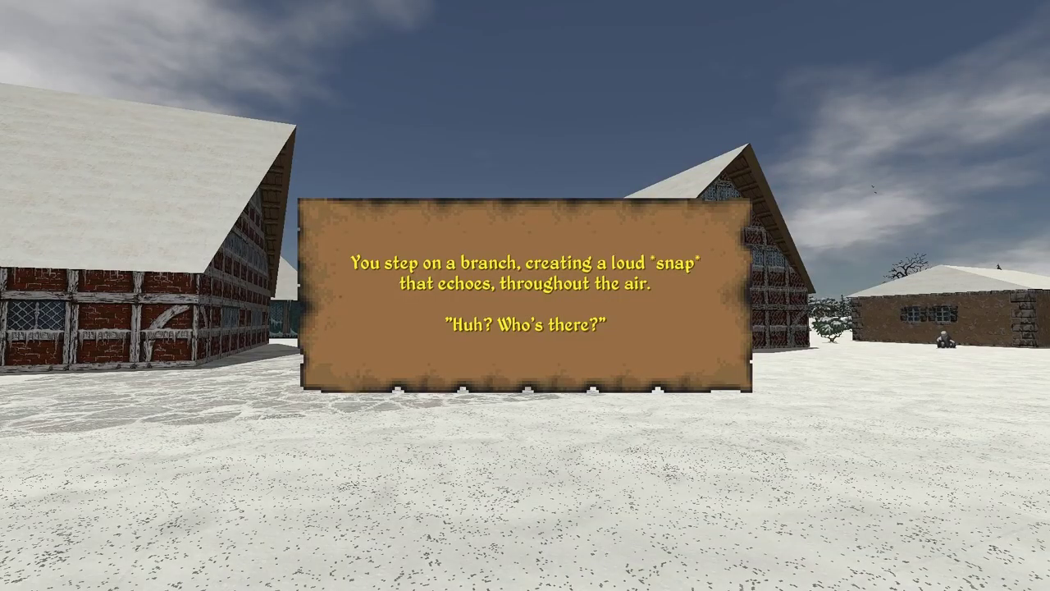
# Step: Dismiss the branch-snap message and walk through Fearful Oracle of Kynareth to the temple
pyautogui.click(525, 296)
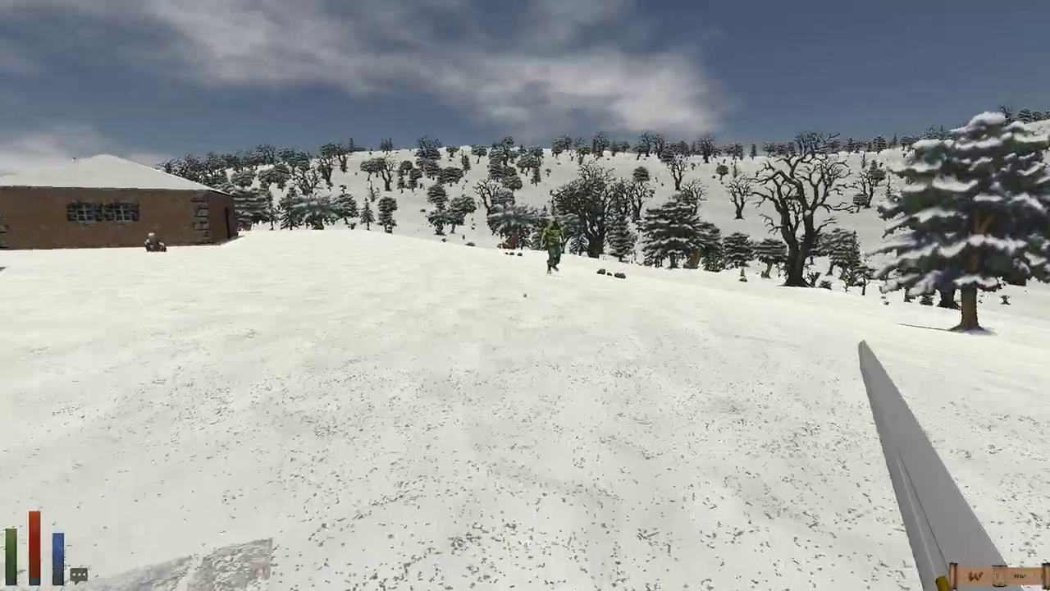
pyautogui.press('w')
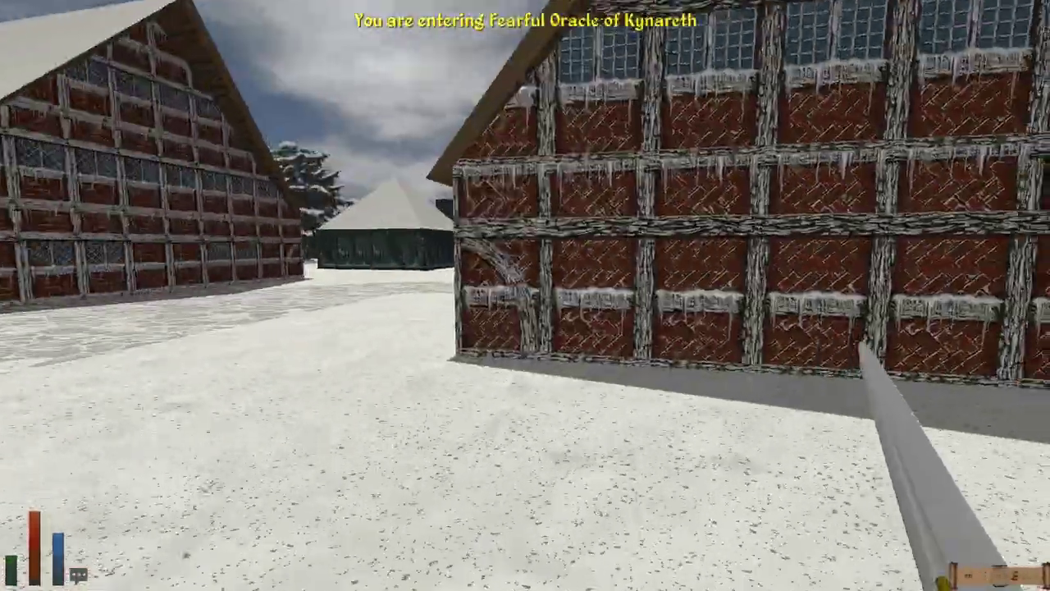
pyautogui.press('w')
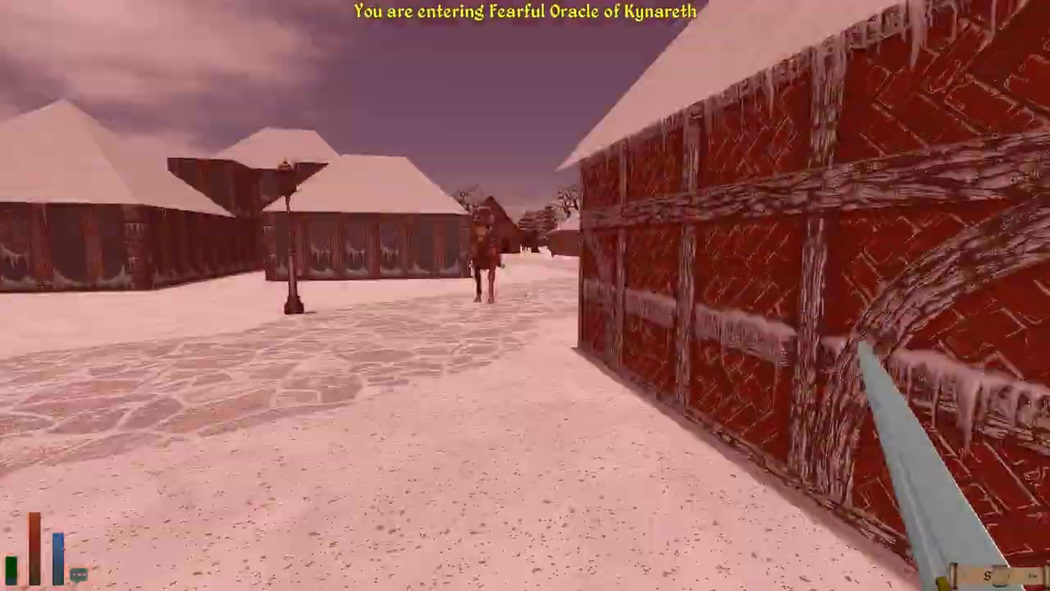
pyautogui.press('w')
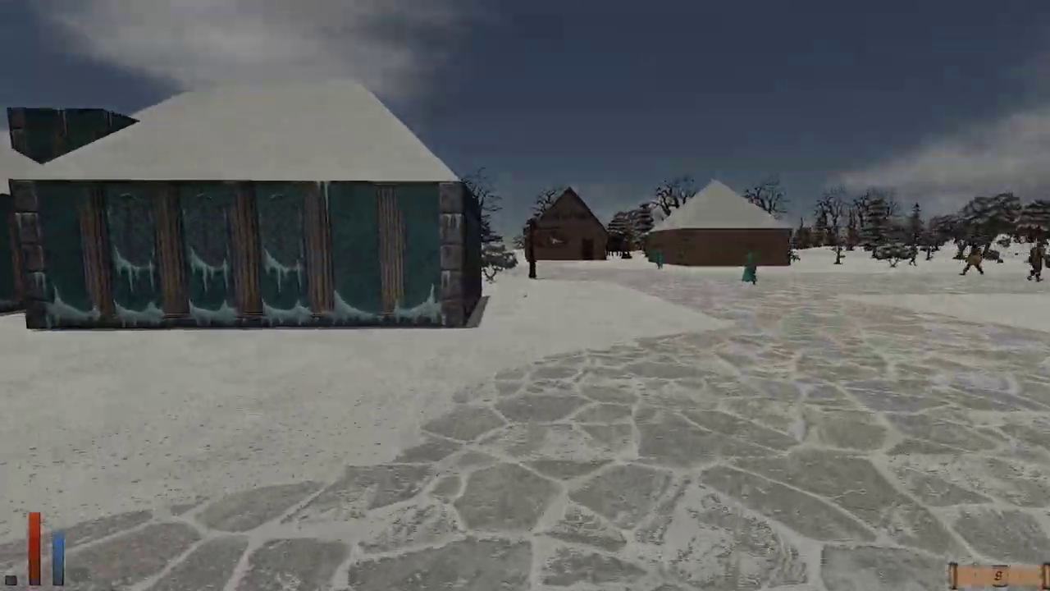
pyautogui.press('w')
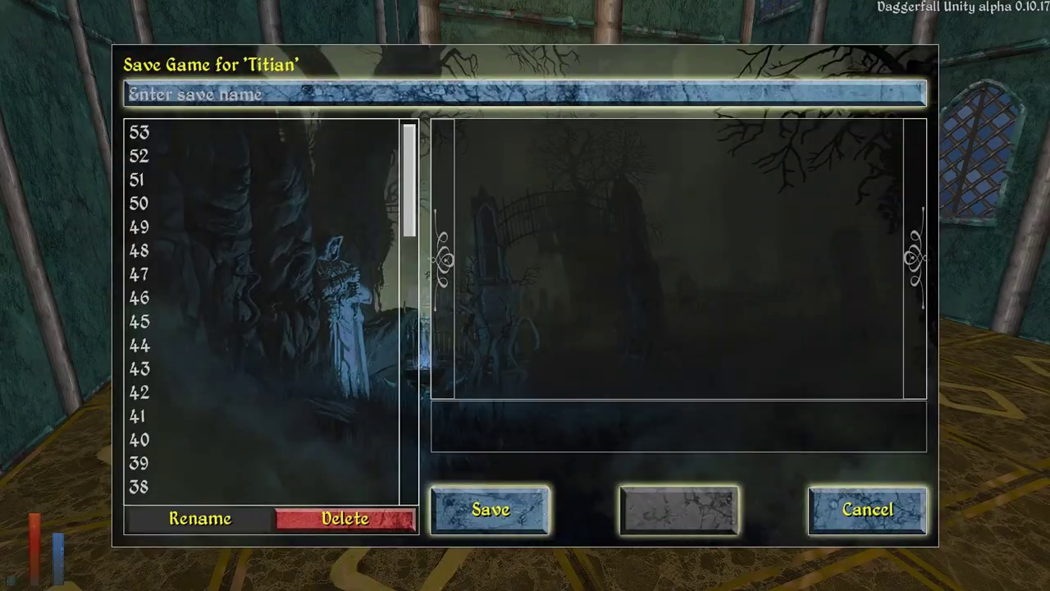
pyautogui.write('54')
# Step: Save inside the temple and have the priest cure Titian's disease
pyautogui.press('Return')
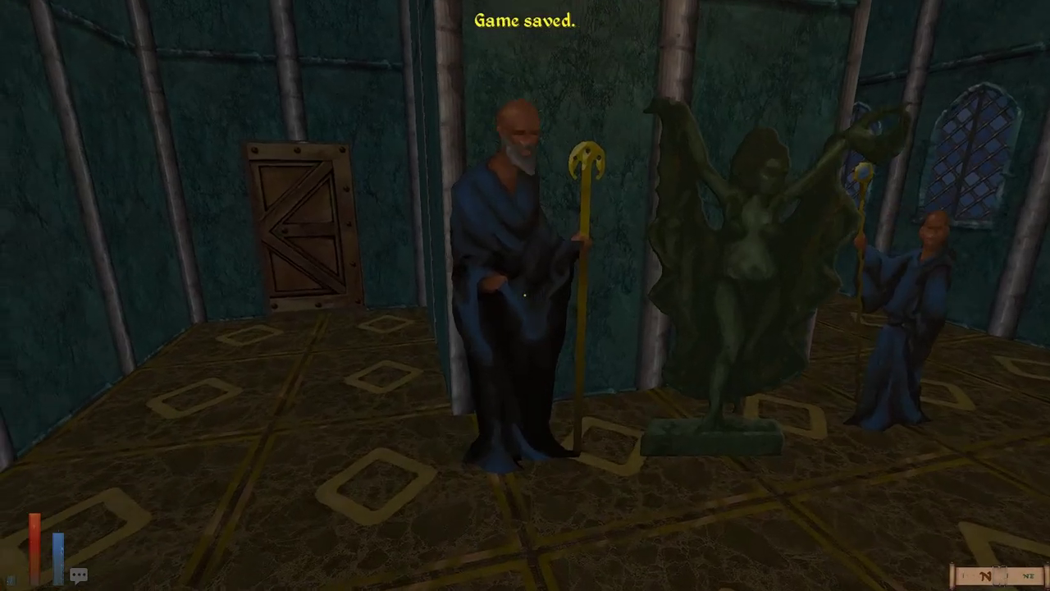
pyautogui.click(524, 292)
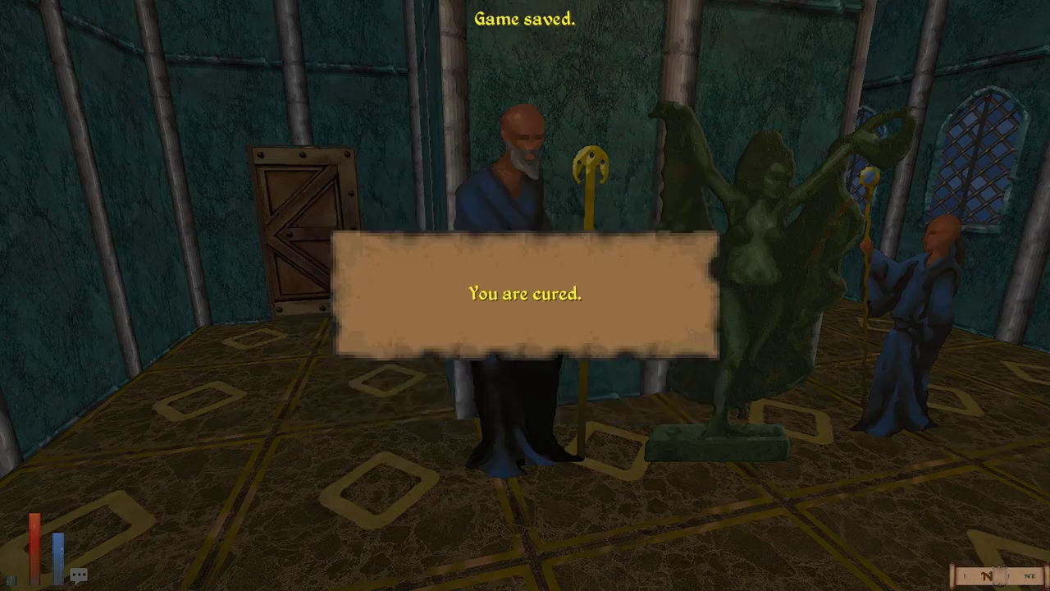
pyautogui.click(525, 293)
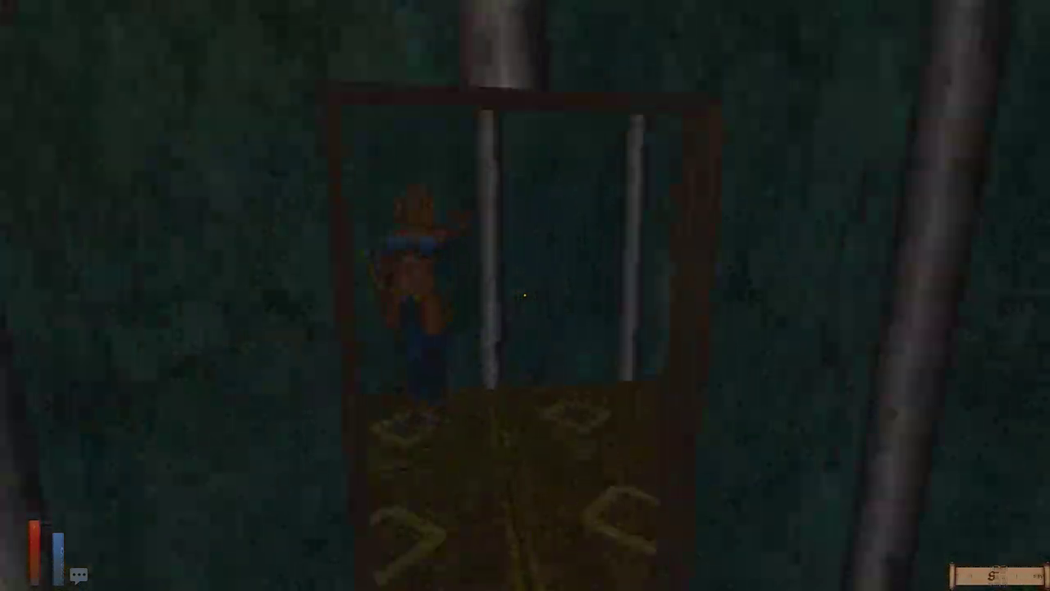
pyautogui.press('Escape')
pyautogui.press('Escape')
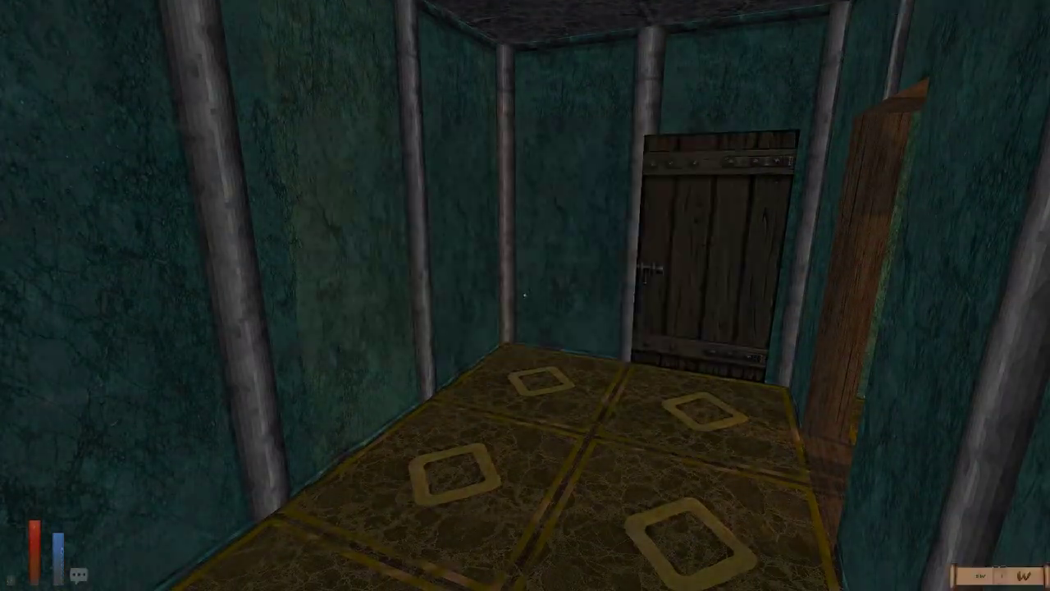
pyautogui.press('F5')
pyautogui.press('F6')
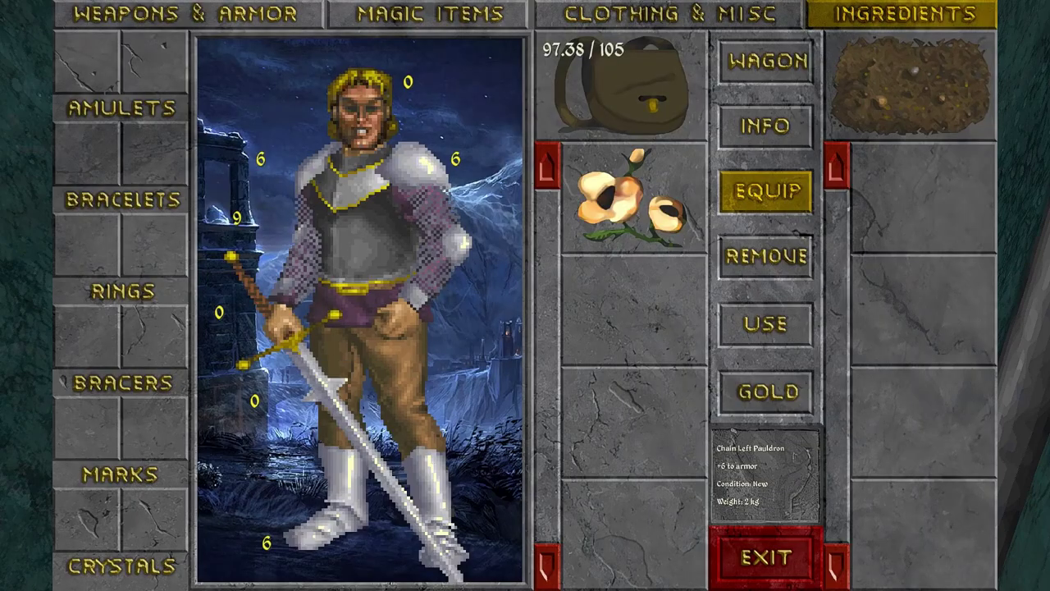
pyautogui.press('F3')
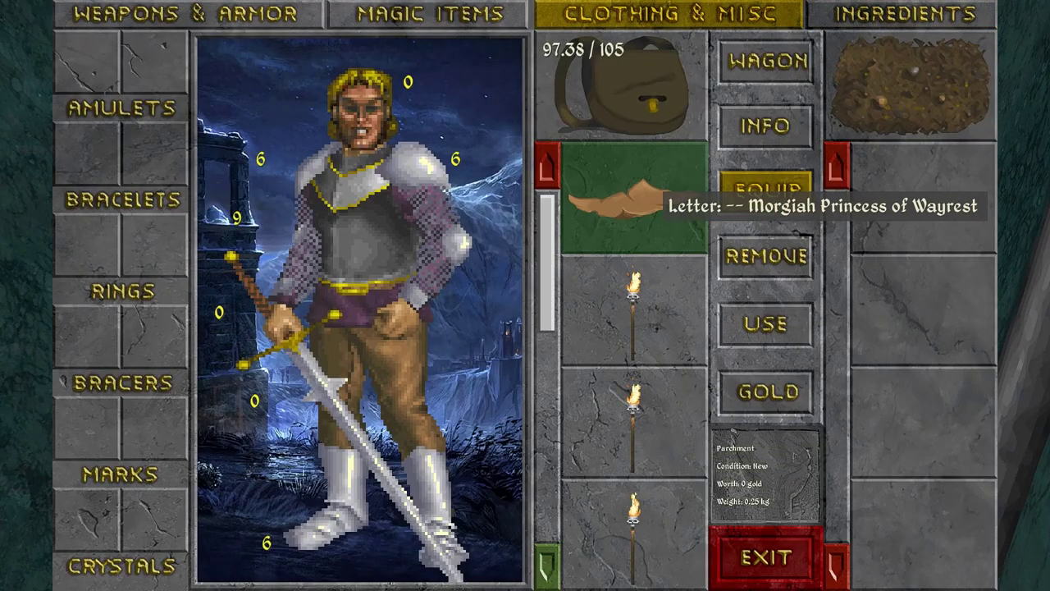
pyautogui.scroll(-2, 631, 411)
pyautogui.scroll(-2, 632, 410)
pyautogui.scroll(-2, 632, 411)
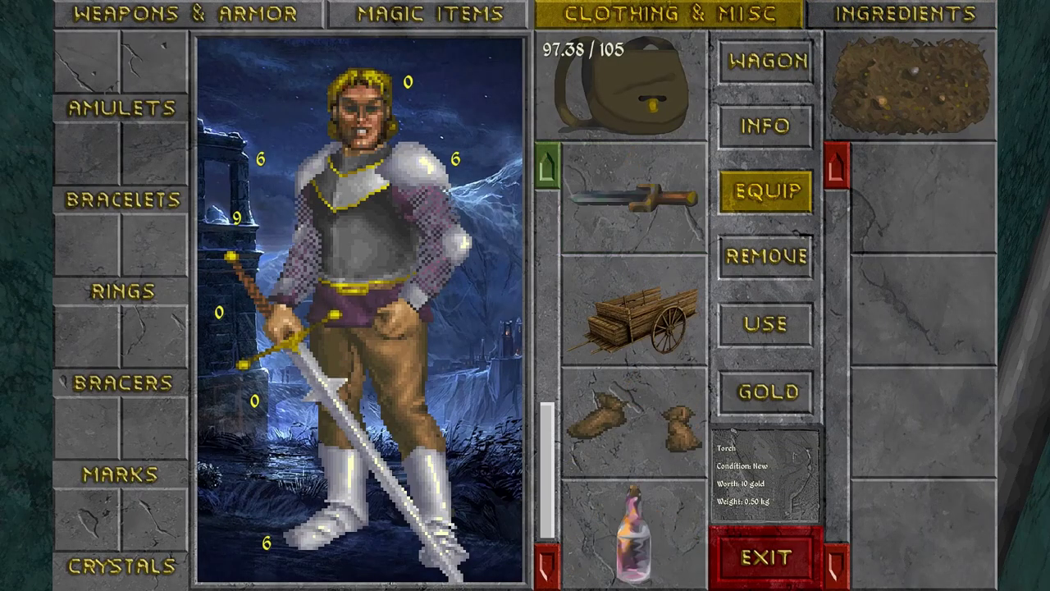
pyautogui.press('F2')
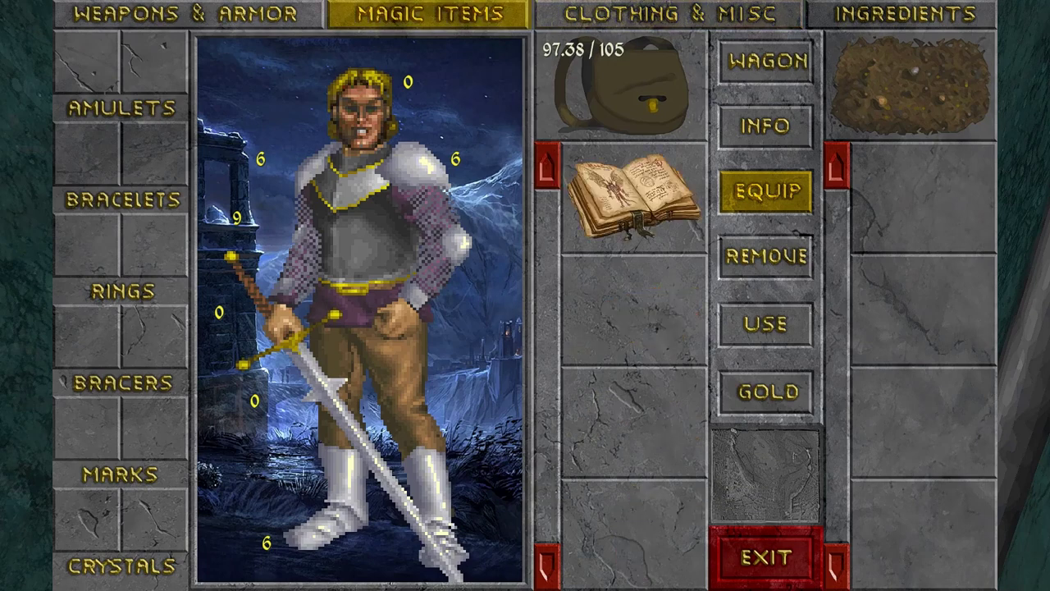
pyautogui.press('F1')
pyautogui.scroll(-2, 632, 328)
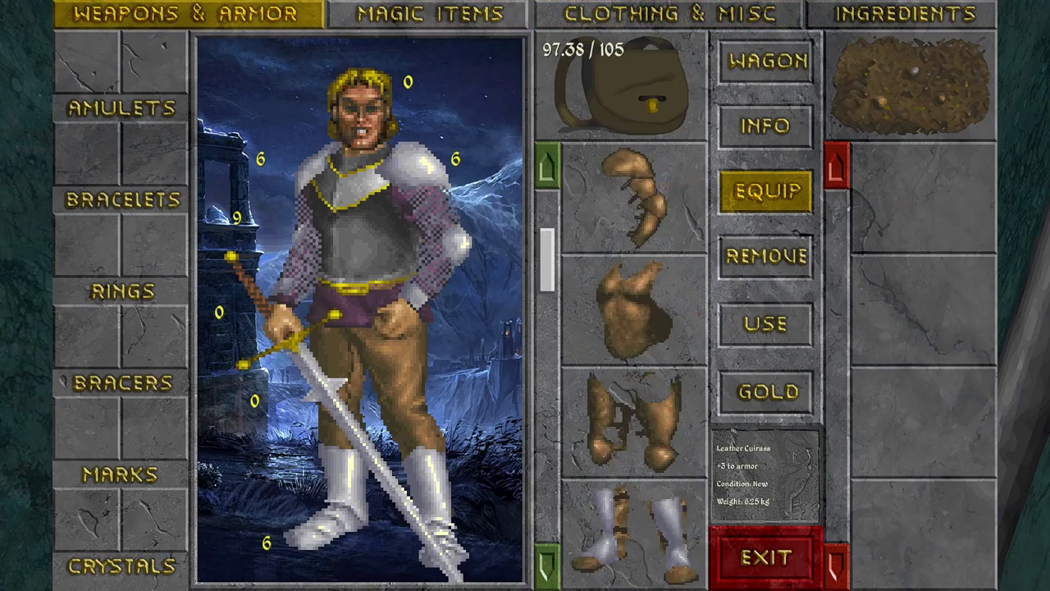
pyautogui.scroll(-2, 631, 328)
pyautogui.scroll(-2, 631, 328)
pyautogui.scroll(-2, 632, 328)
pyautogui.press('Escape')
pyautogui.press('Escape')
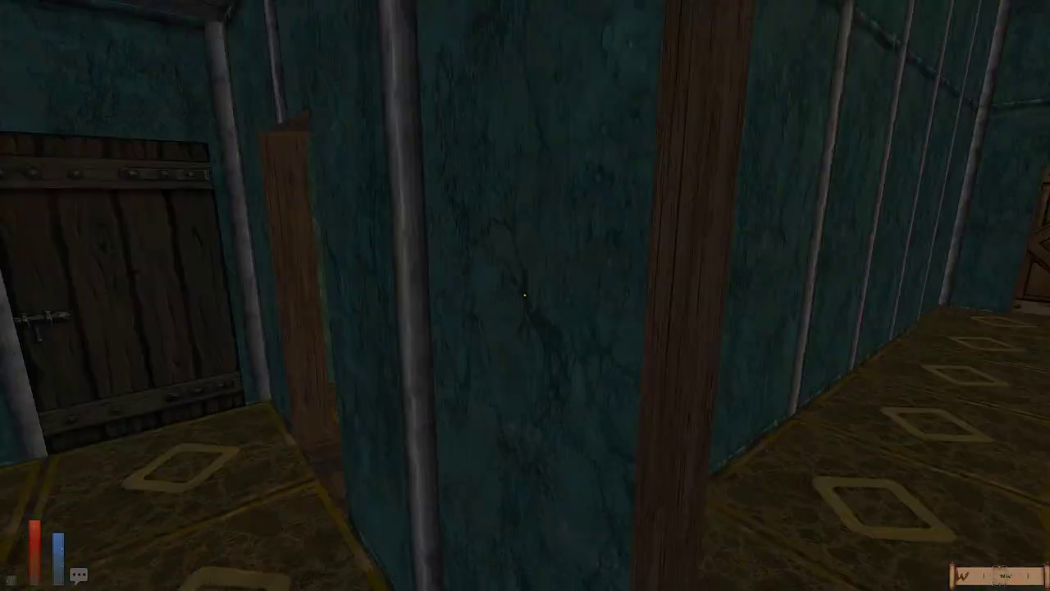
# Step: Turn toward the wooden door and cast Shock from the spell list
pyautogui.press('w')
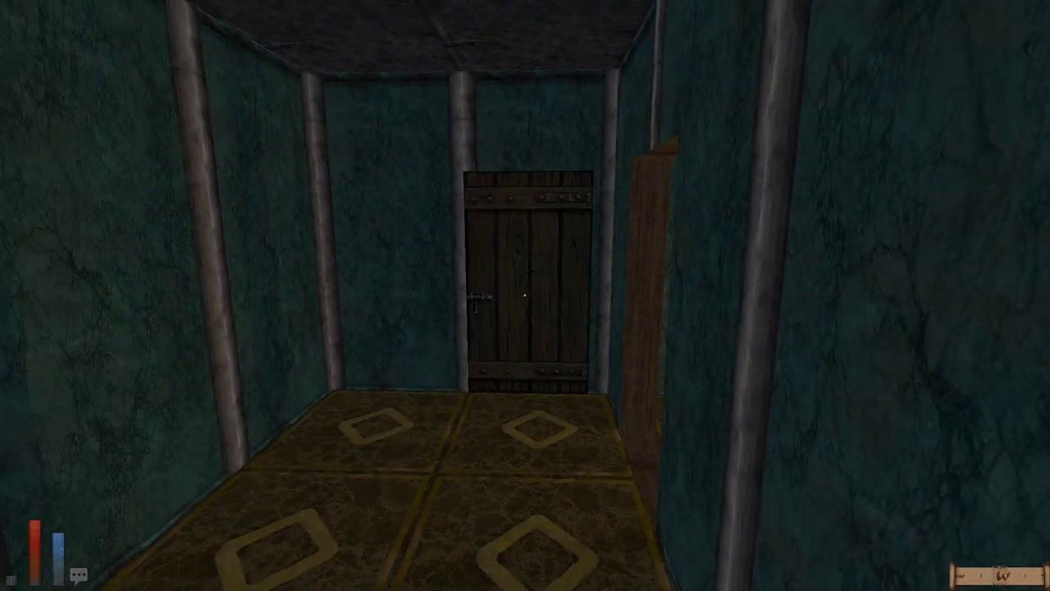
pyautogui.press('BackSpace')
pyautogui.press('Return')
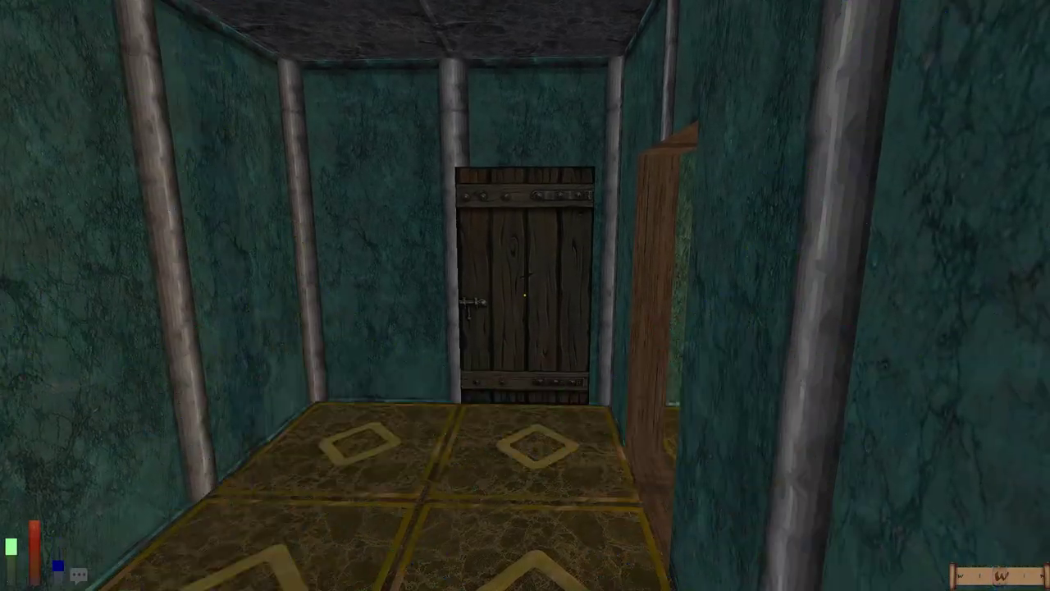
# Step: Save the game again and leave the temple into the snowy town
pyautogui.press('q')
pyautogui.press('q')
pyautogui.press('Escape')
pyautogui.click(383, 153)
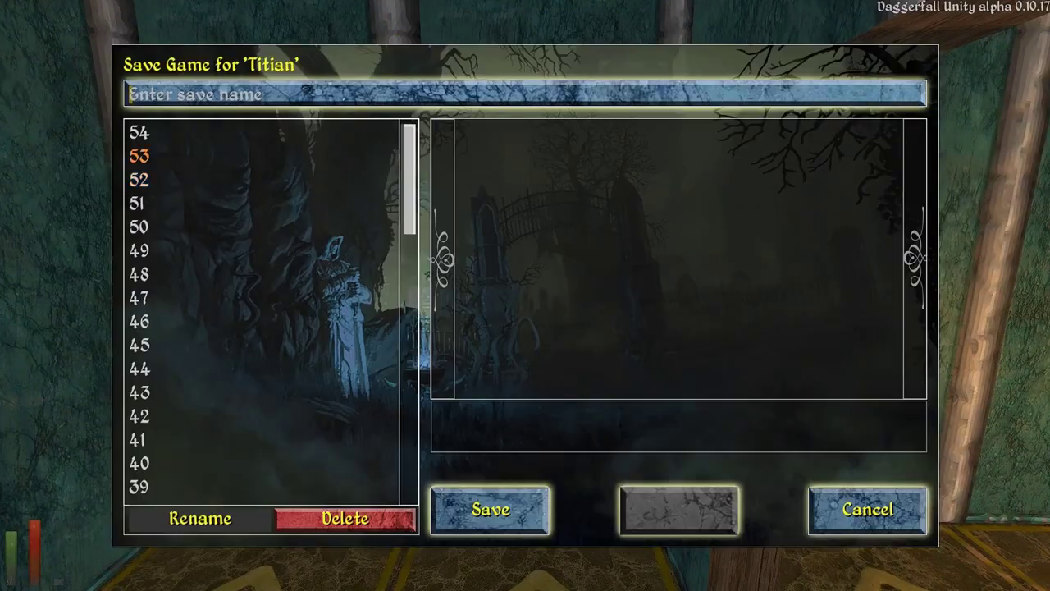
pyautogui.write('55')
pyautogui.press('Return')
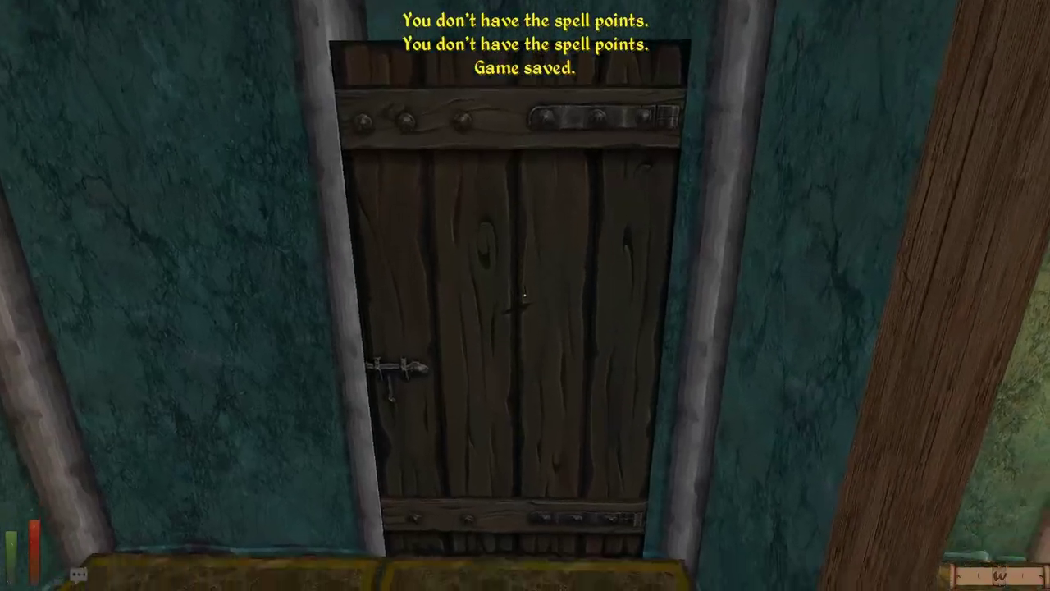
pyautogui.click(525, 295)
# Step: Check the town map, cross the plaza, and clash with the group of townsfolk
pyautogui.press('m')
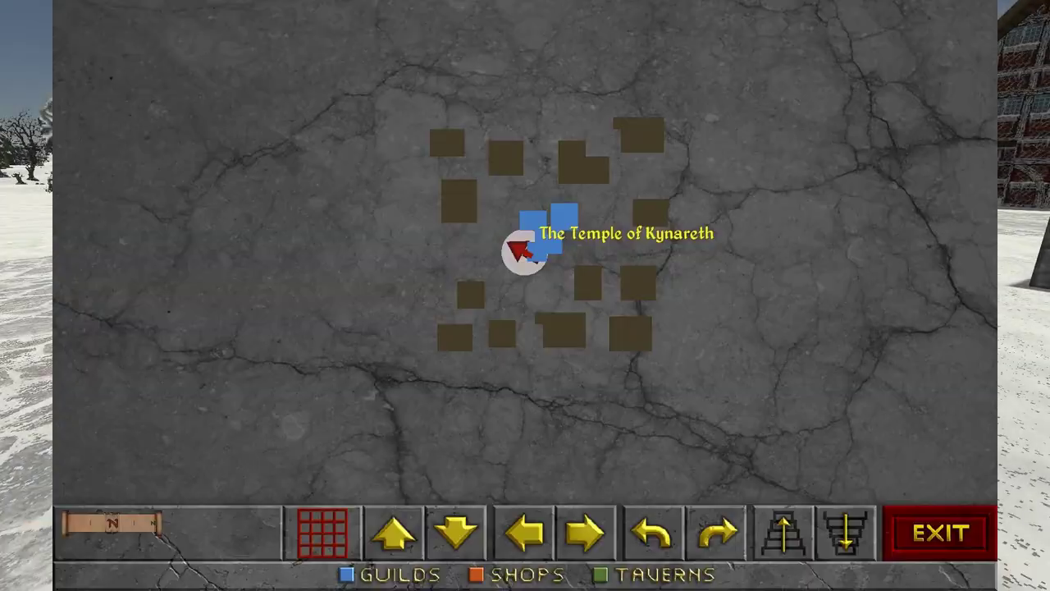
pyautogui.press('m')
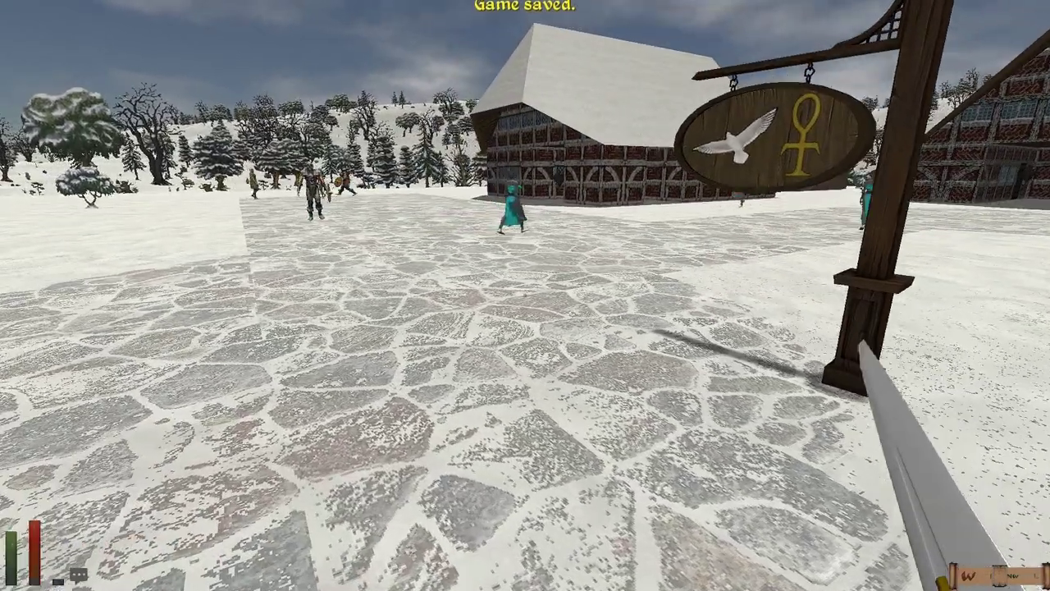
pyautogui.press('w')
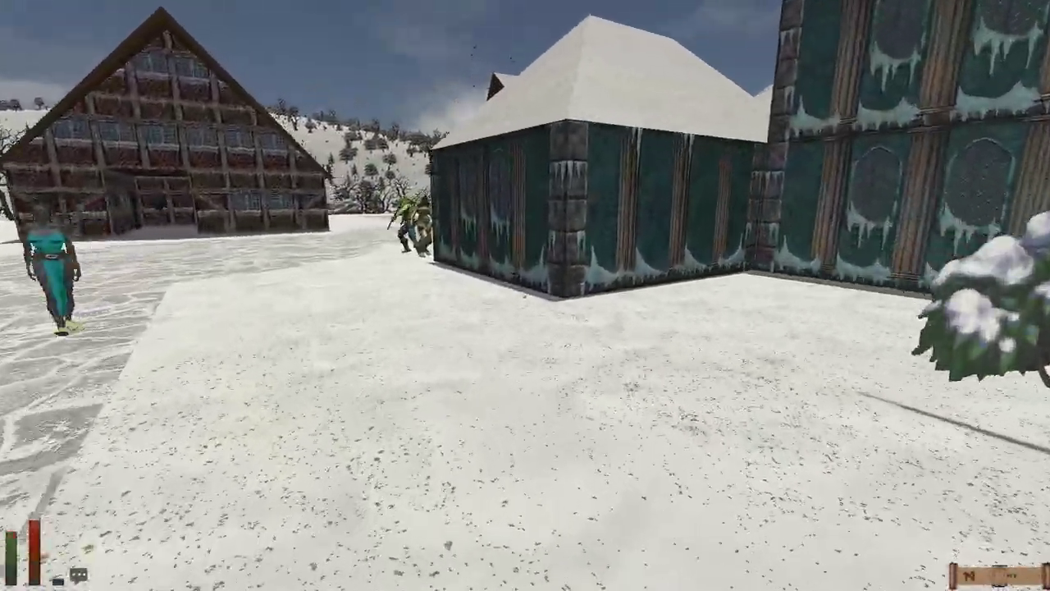
pyautogui.press('w')
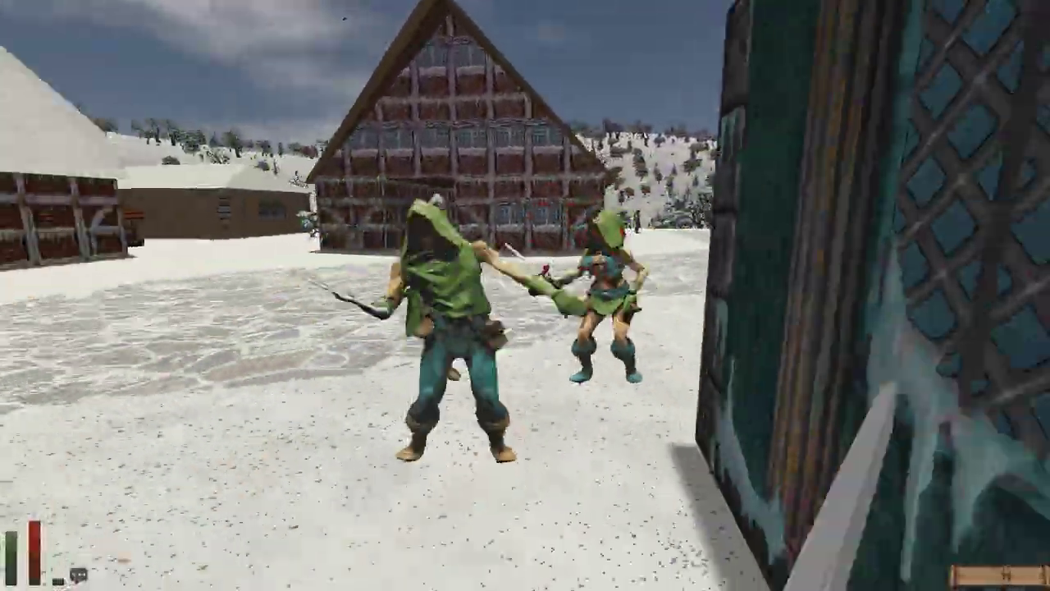
pyautogui.press('w')
pyautogui.click(525, 295)
pyautogui.press('s')
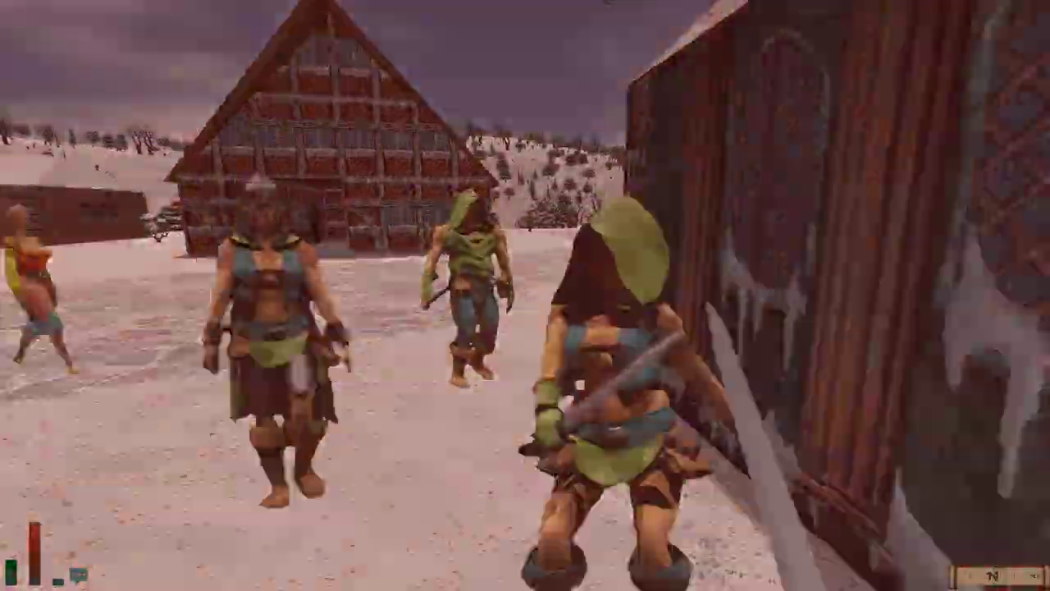
pyautogui.press('w')
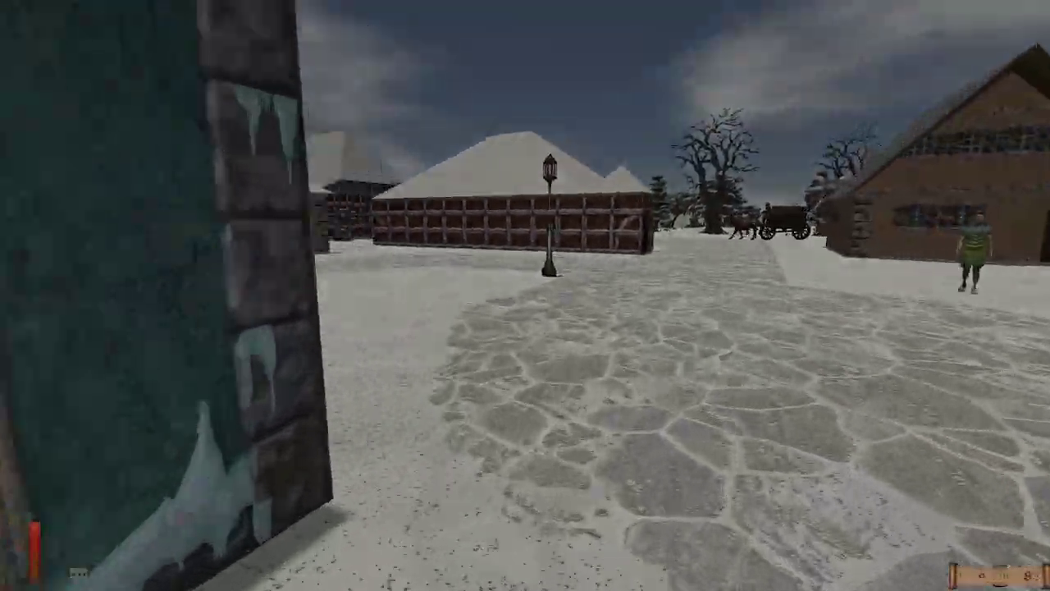
# Step: Mount the horse from the Transport menu and ride toward the wagon
pyautogui.press('t')
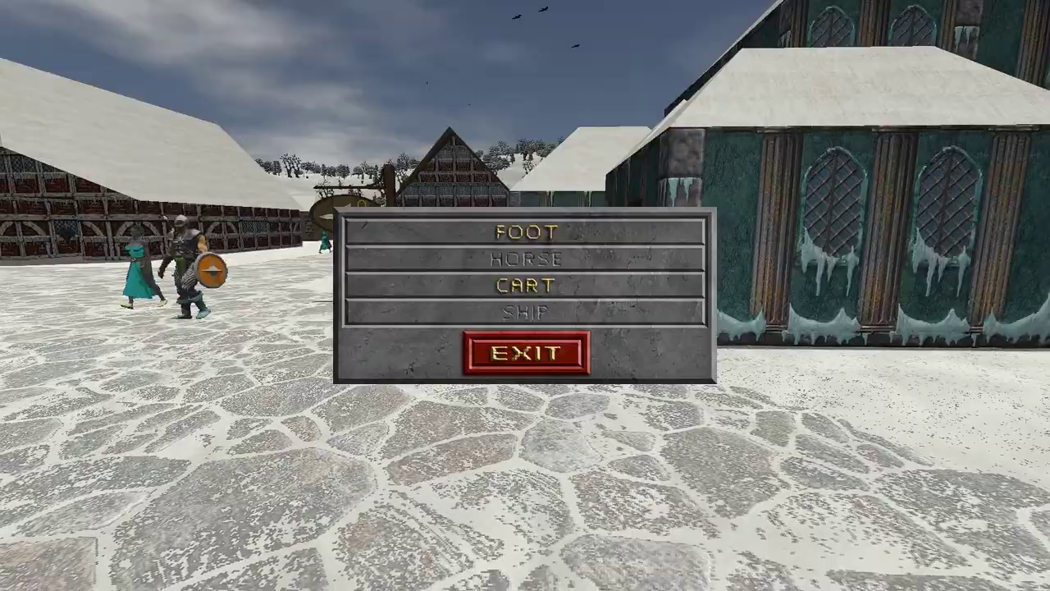
pyautogui.click(526, 260)
pyautogui.press('w')
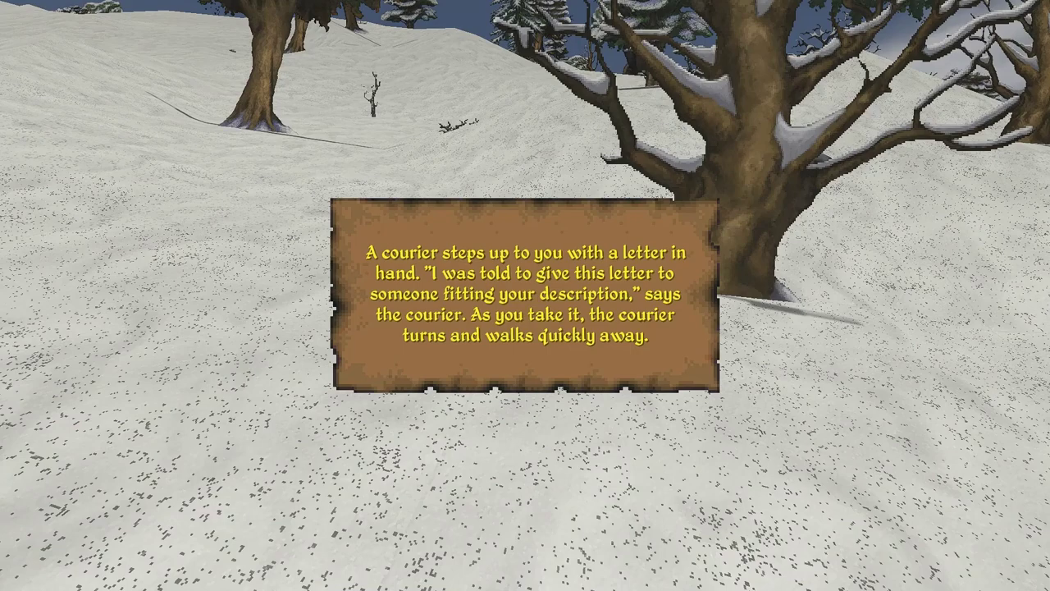
# Step: Dismiss the courier letter and try resting, which bear and enemy warnings interrupt
pyautogui.click(526, 295)
pyautogui.press('r')
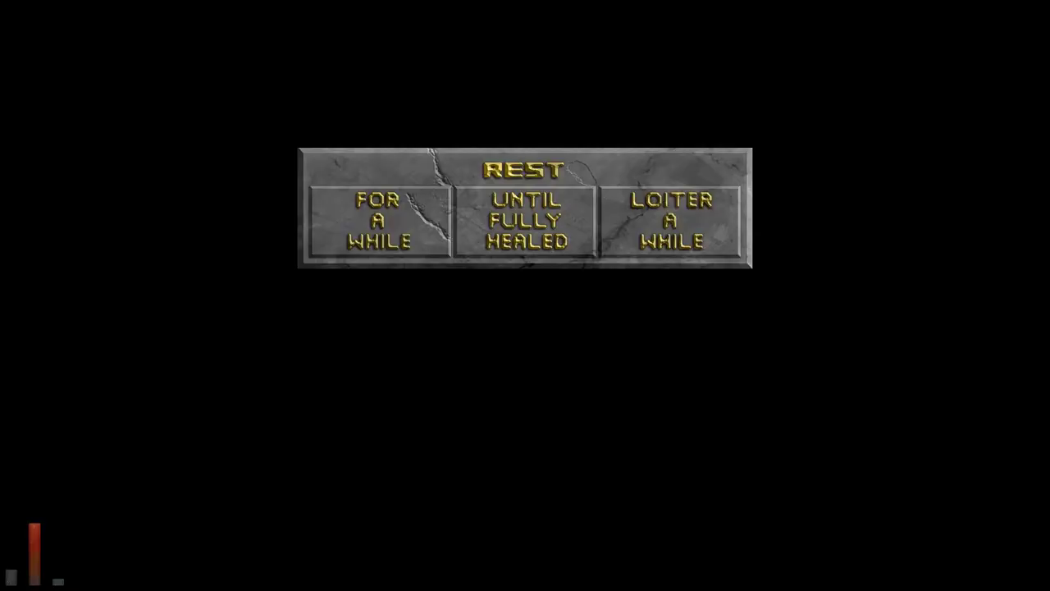
pyautogui.click(379, 222)
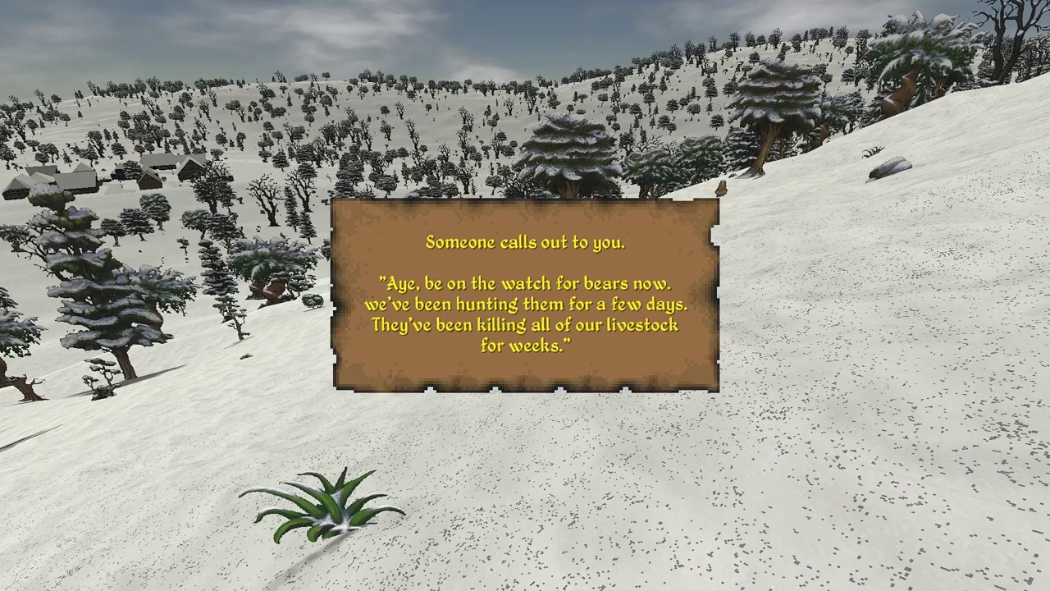
pyautogui.click(525, 295)
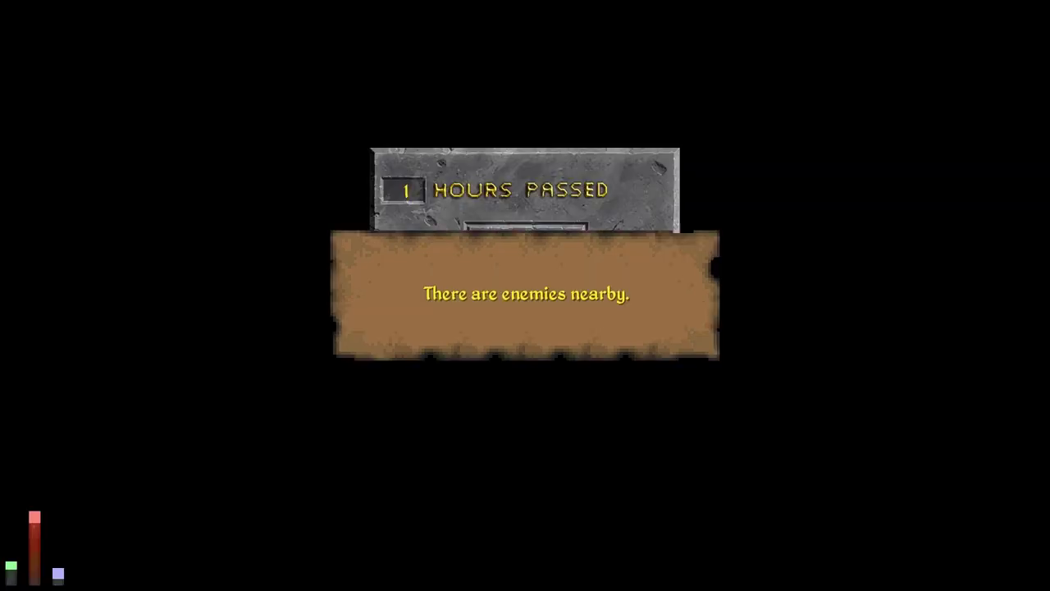
pyautogui.click(525, 295)
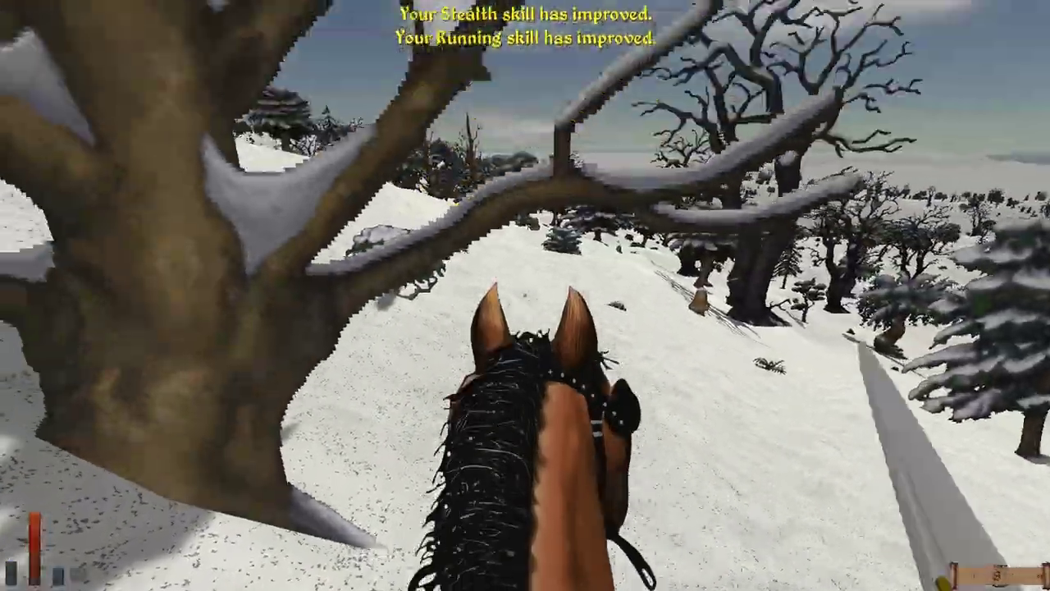
# Step: Charge the bear with the sword, then save the game as 56
pyautogui.press('Left')
pyautogui.press('Left')
pyautogui.press('Left')
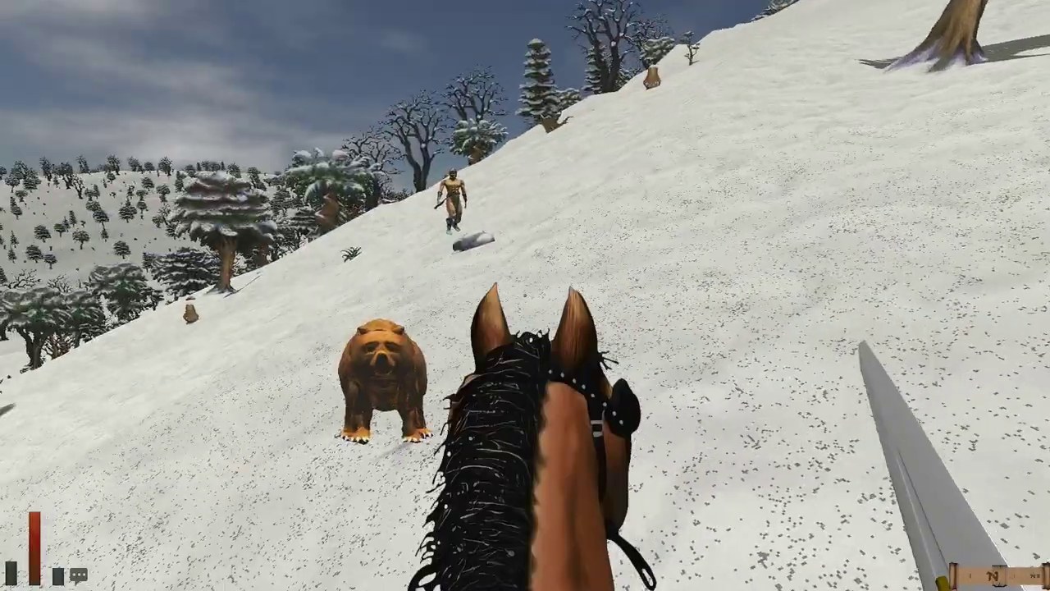
pyautogui.moveTo(525, 296); pyautogui.dragTo(410, 296)
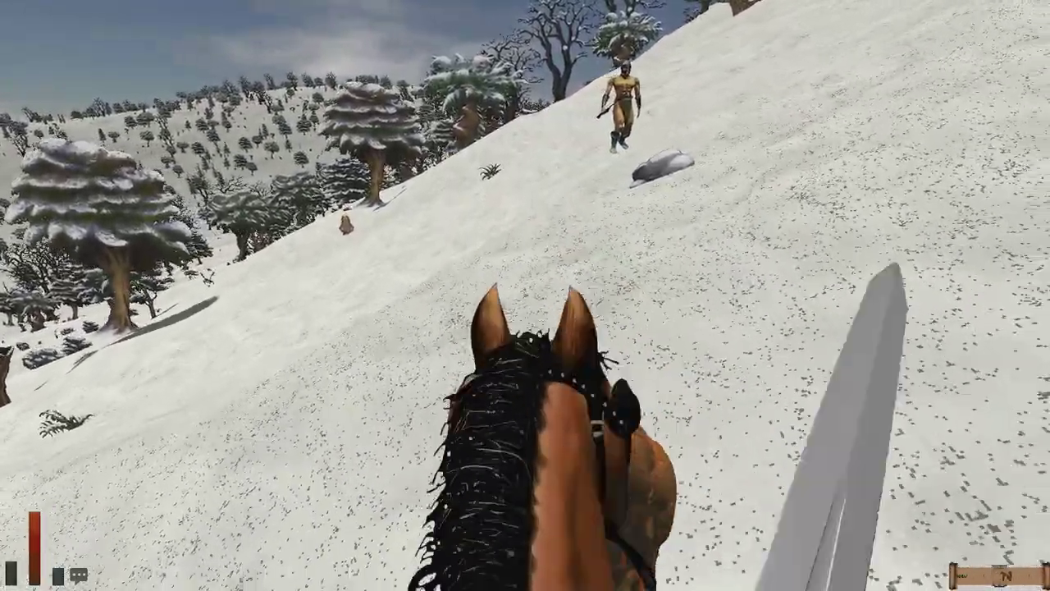
pyautogui.press('Escape')
pyautogui.click(384, 153)
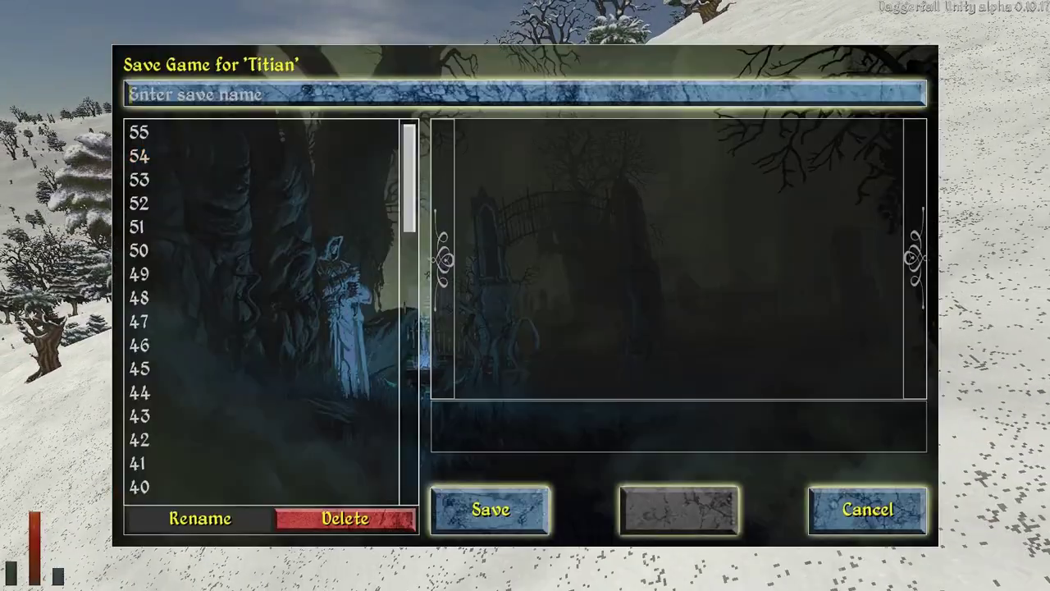
pyautogui.write('56')
pyautogui.press('Return')
# Step: Kill the grizzly bear and hand its carcass over to the hunter
pyautogui.moveTo(525, 295); pyautogui.dragTo(410, 296)
pyautogui.click(525, 296)
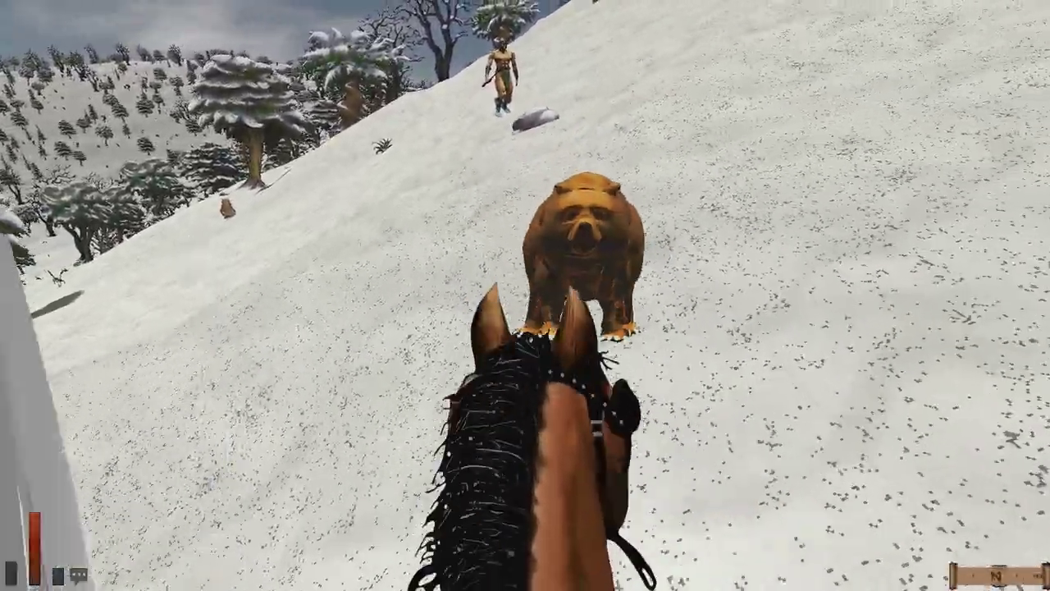
pyautogui.click(525, 295)
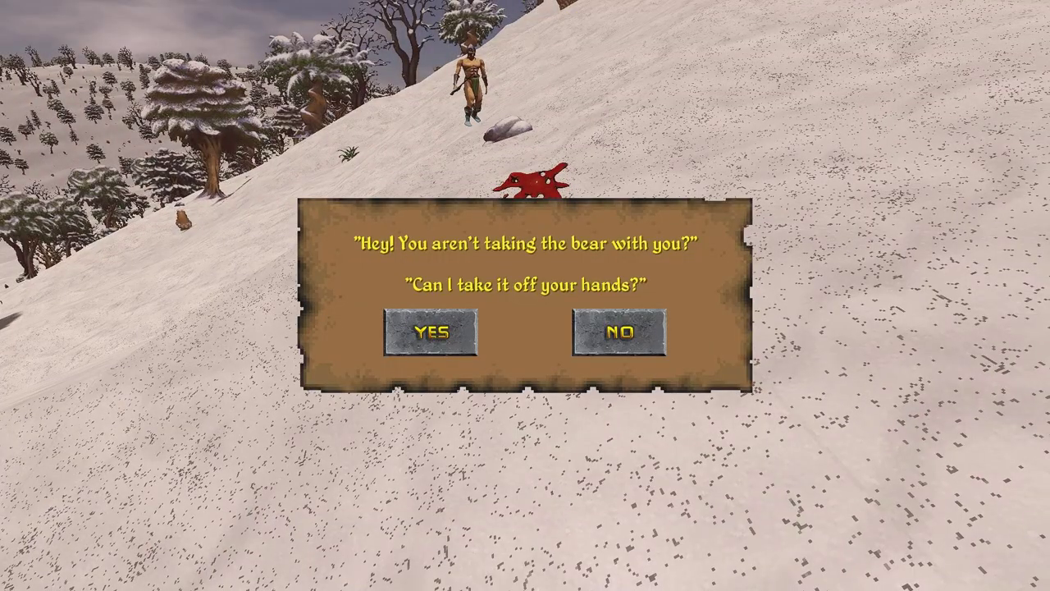
pyautogui.click(431, 332)
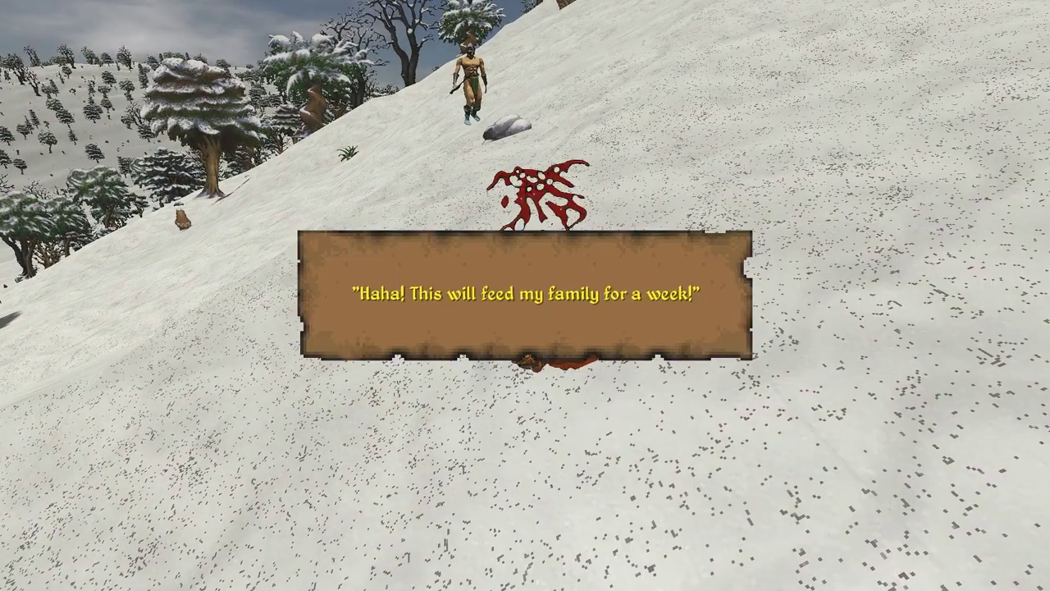
pyautogui.click(525, 295)
# Step: Check the inventory, face up the snowy slope, and begin resting
pyautogui.press('i')
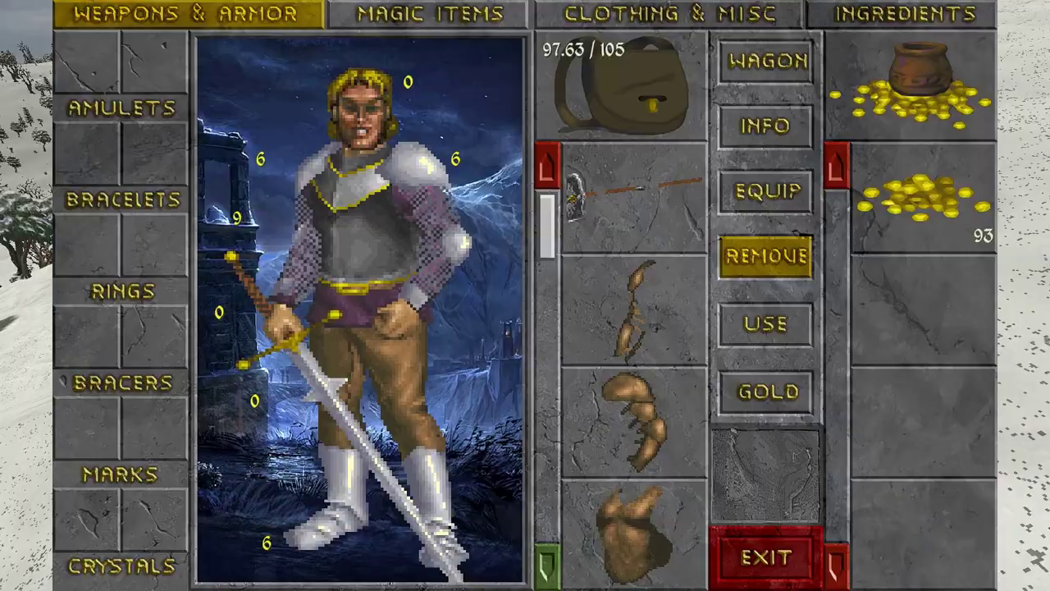
pyautogui.press('Escape')
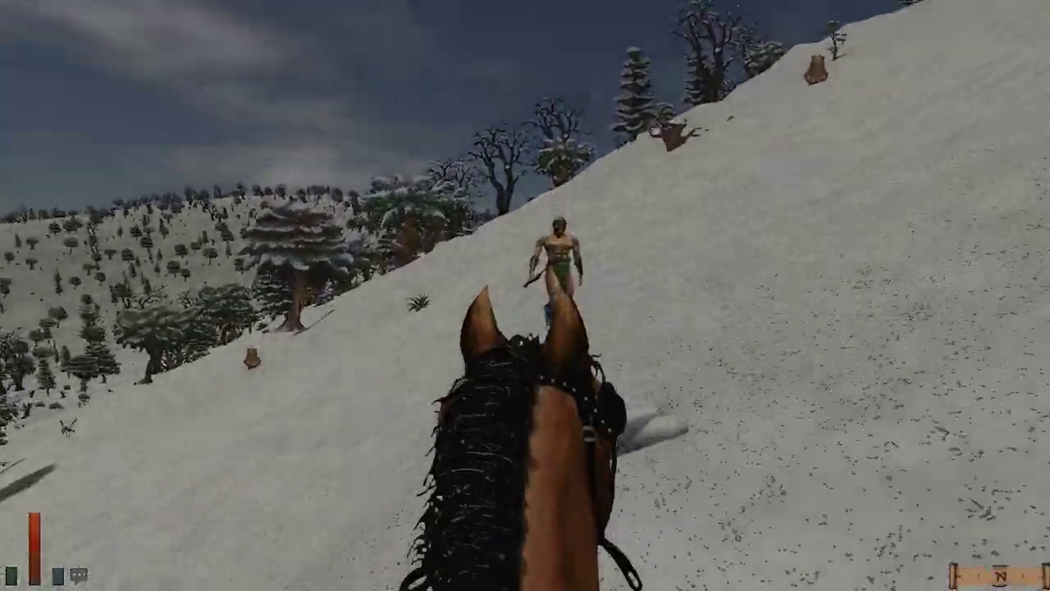
pyautogui.press('w')
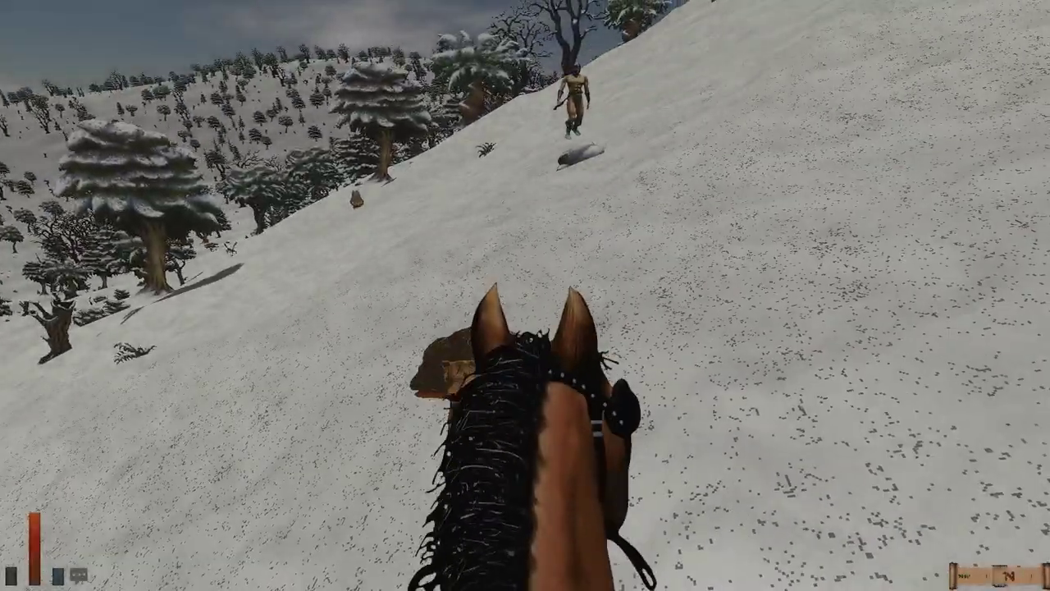
pyautogui.press('r')
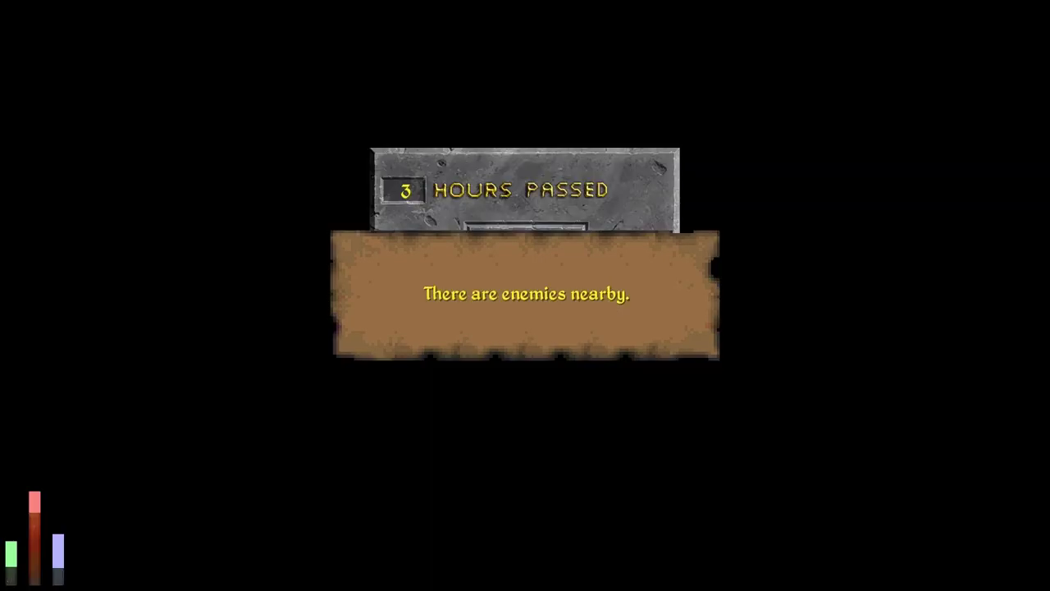
# Step: Dismiss the enemies-nearby warning and slash at the approaching thief
pyautogui.click(525, 294)
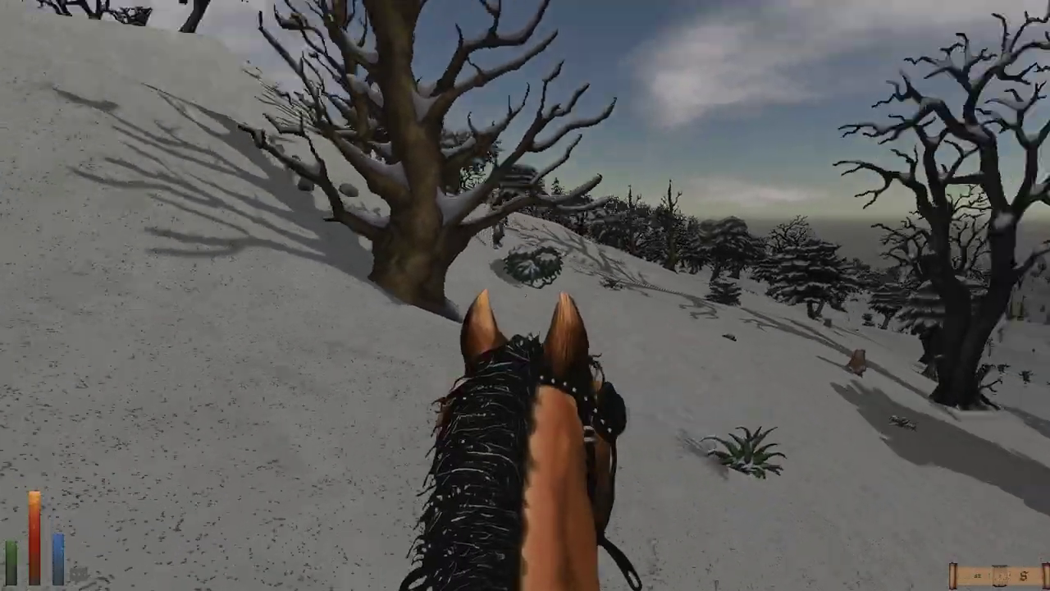
pyautogui.press('z')
pyautogui.press('w')
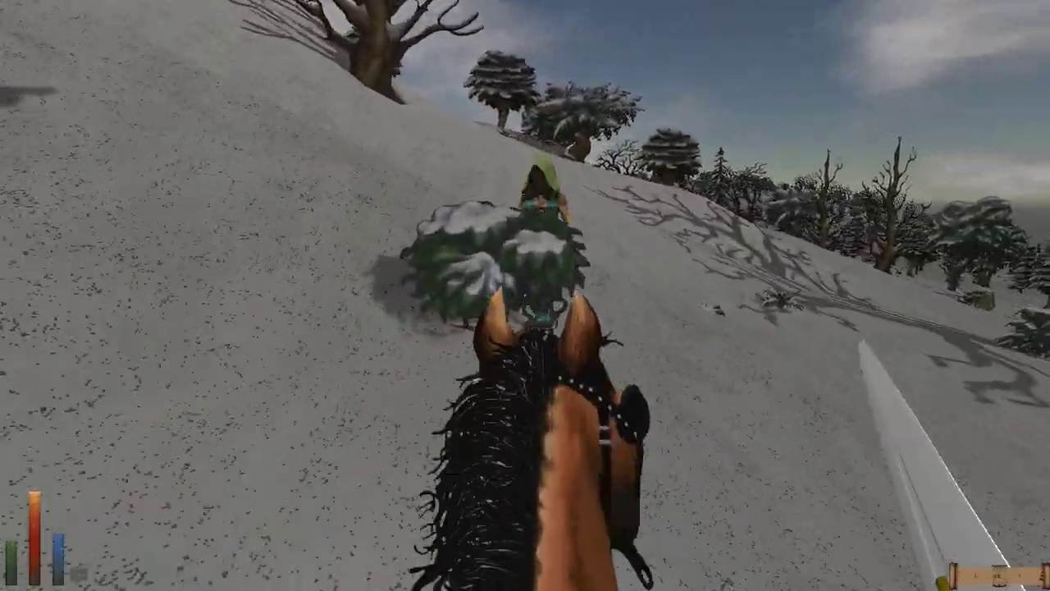
pyautogui.moveTo(821, 329); pyautogui.dragTo(246, 328)
# Step: Cast Shock from the spellbook at the thief
pyautogui.press('BackSpace')
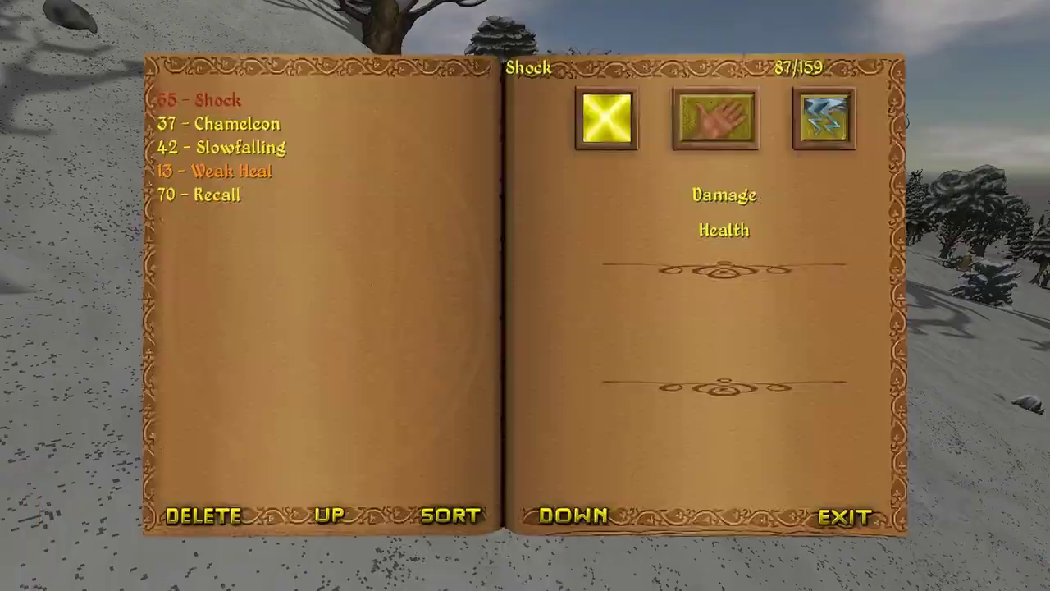
pyautogui.doubleClick(218, 100)
pyautogui.click(525, 295)
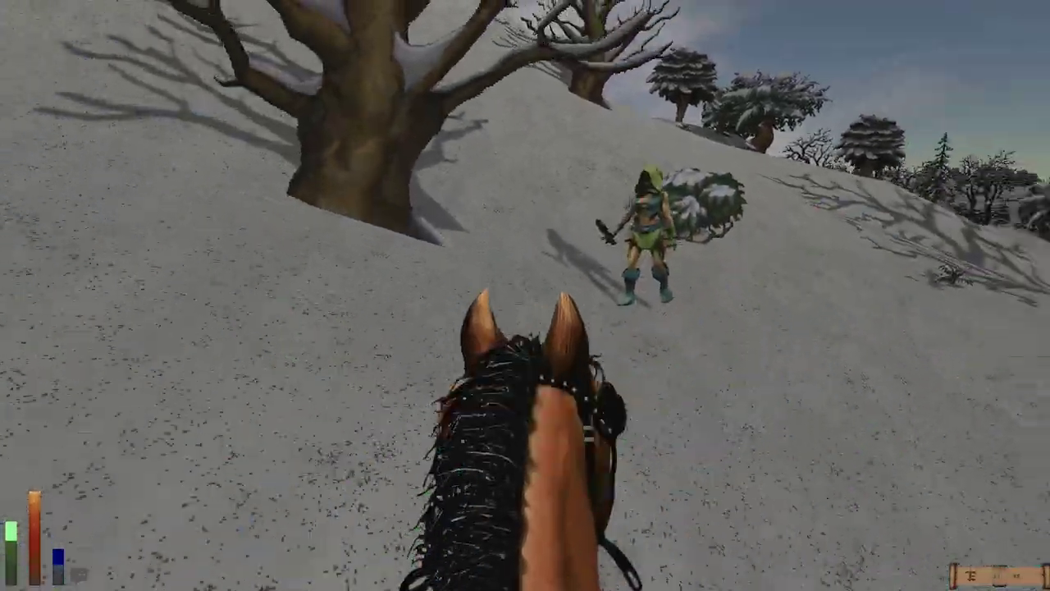
# Step: Slash the hooded thief until it dies, then open its corpse for looting
pyautogui.press('z')
pyautogui.moveTo(821, 328); pyautogui.dragTo(247, 328)
pyautogui.press('w')
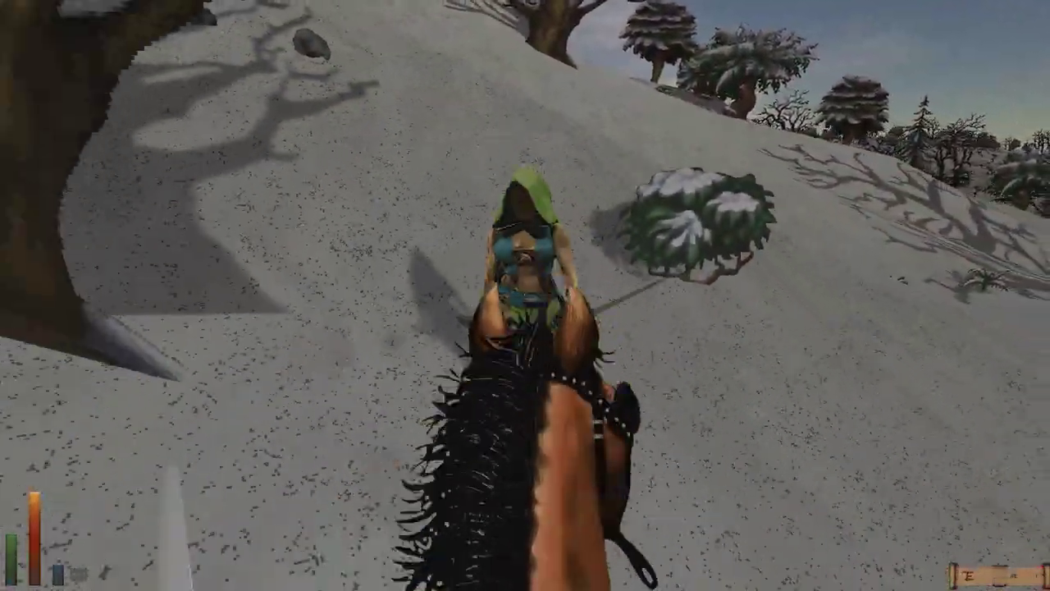
pyautogui.moveTo(820, 328); pyautogui.dragTo(246, 328)
pyautogui.press('w')
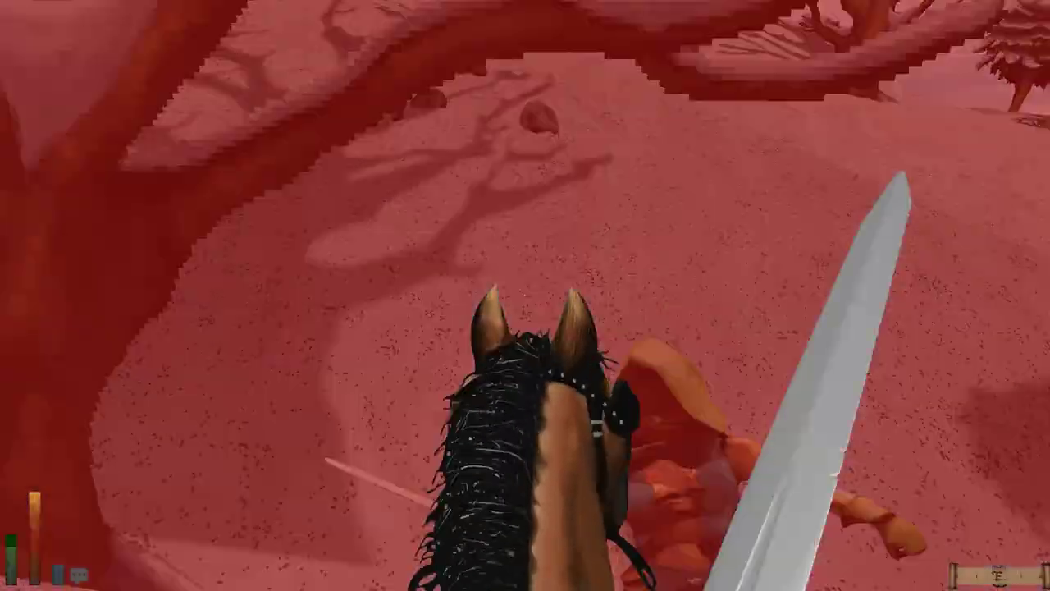
pyautogui.moveTo(821, 328); pyautogui.dragTo(246, 328)
pyautogui.moveTo(328, 247); pyautogui.dragTo(656, 370)
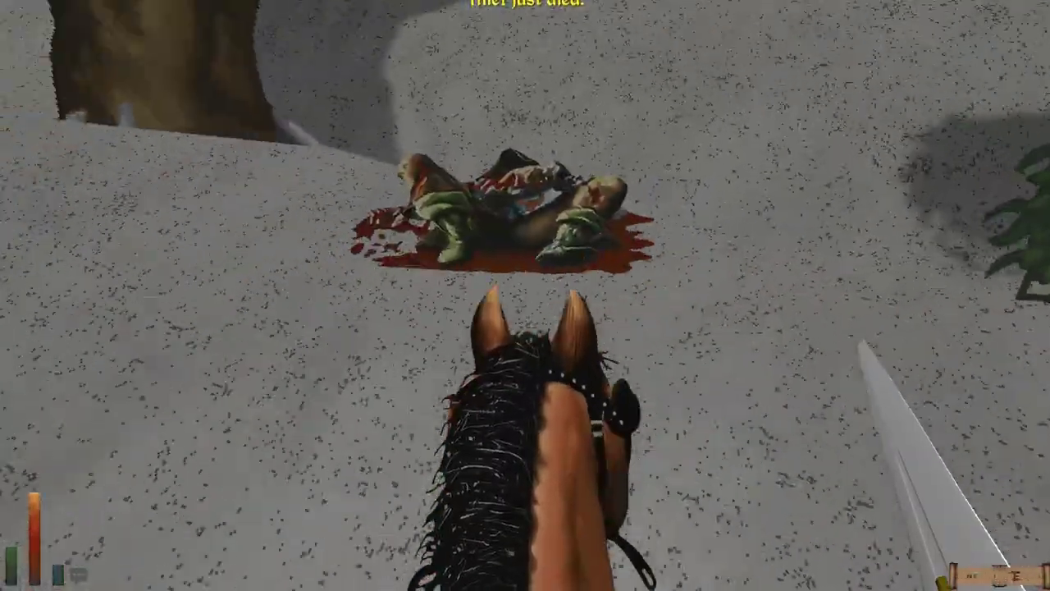
pyautogui.click(542, 205)
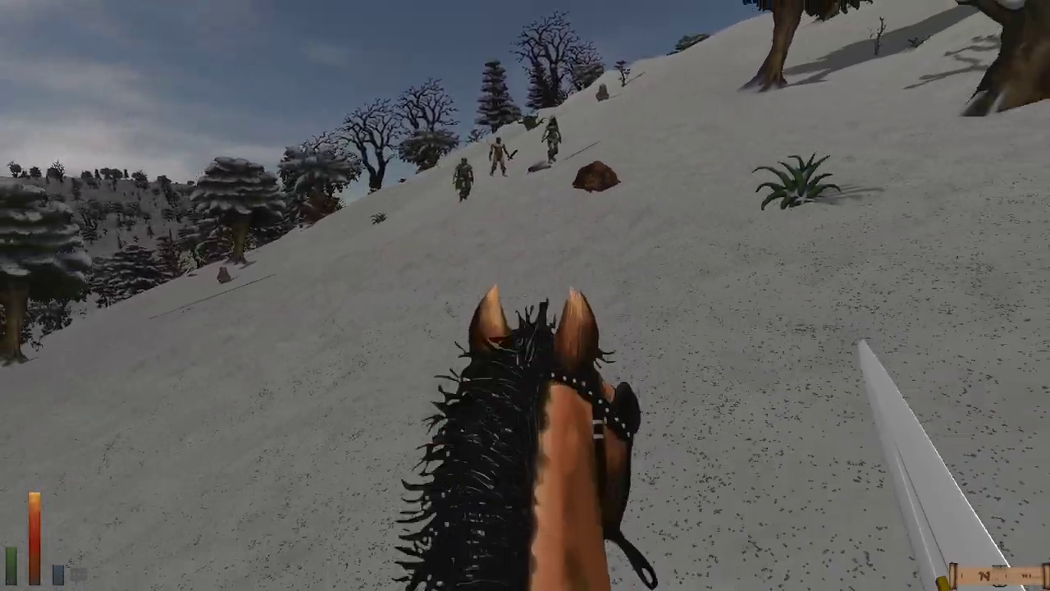
# Step: Strike at the bandits, then turn the horse toward the twisted tree uphill
pyautogui.press('q')
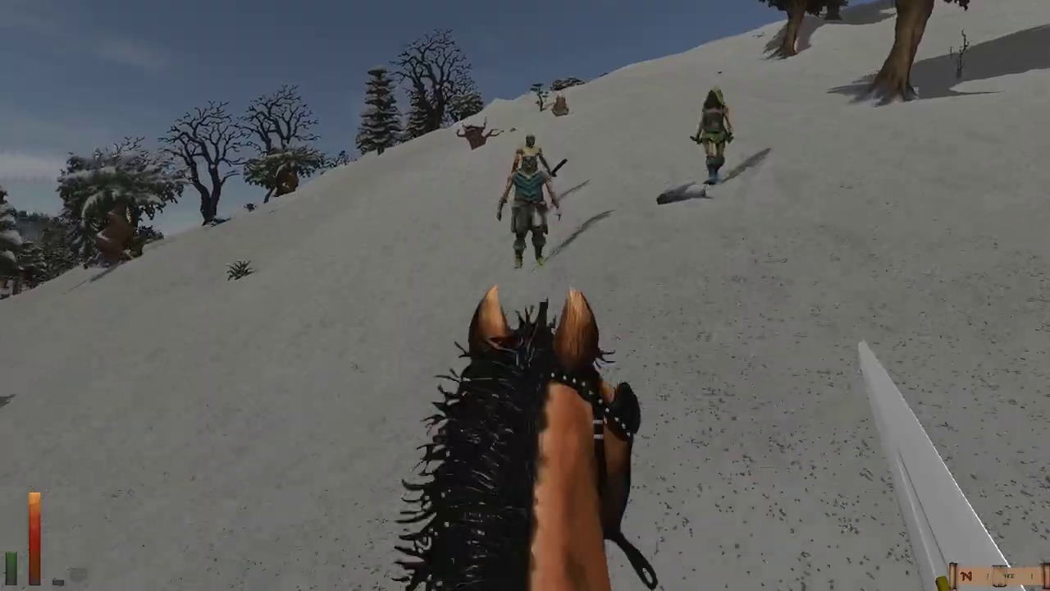
pyautogui.moveTo(739, 328); pyautogui.dragTo(328, 328)
pyautogui.moveTo(738, 328); pyautogui.dragTo(328, 246)
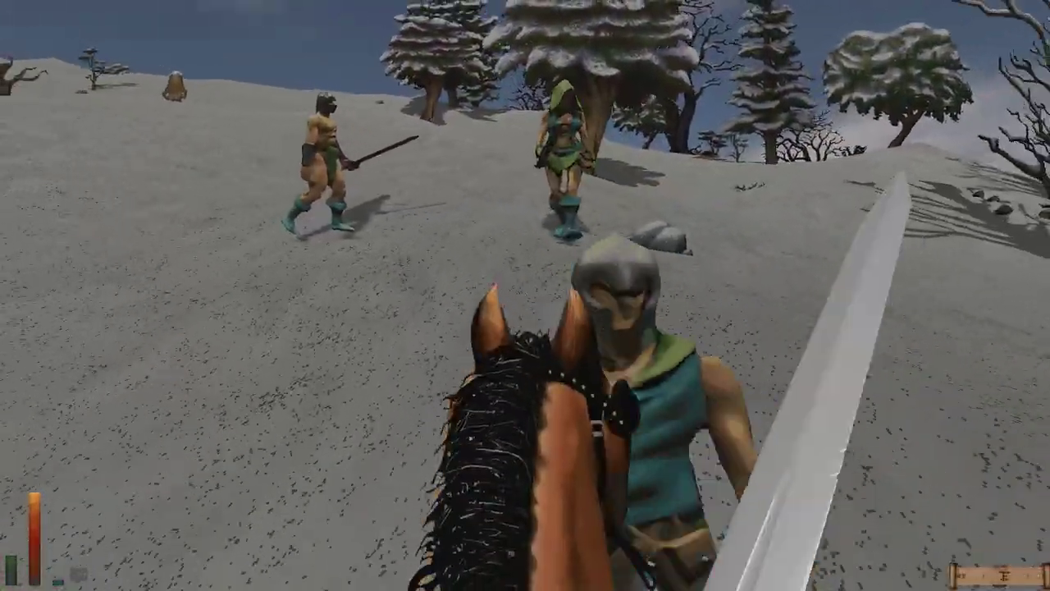
pyautogui.press('a')
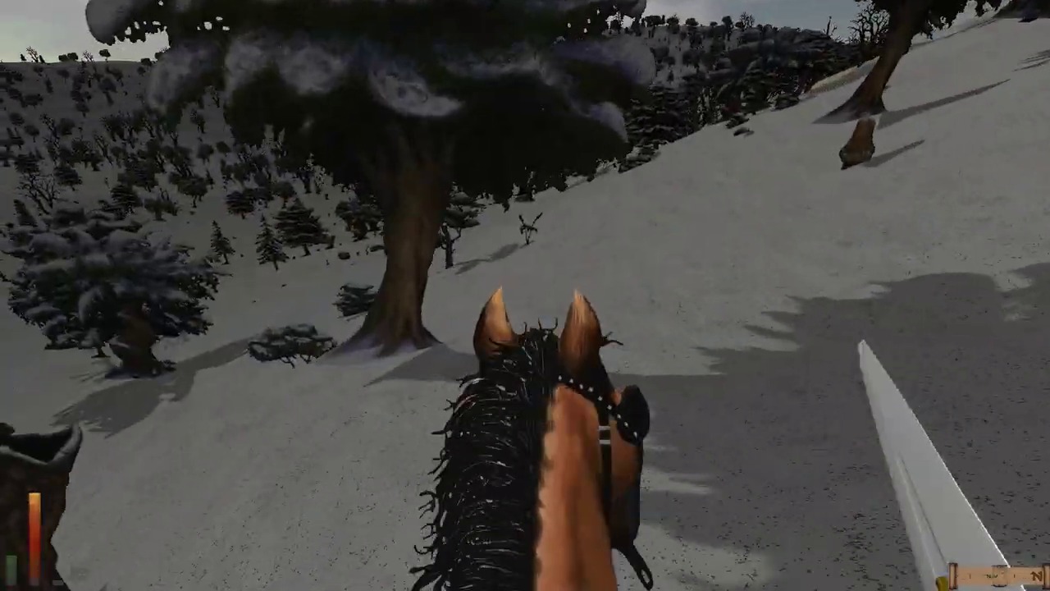
pyautogui.press('a')
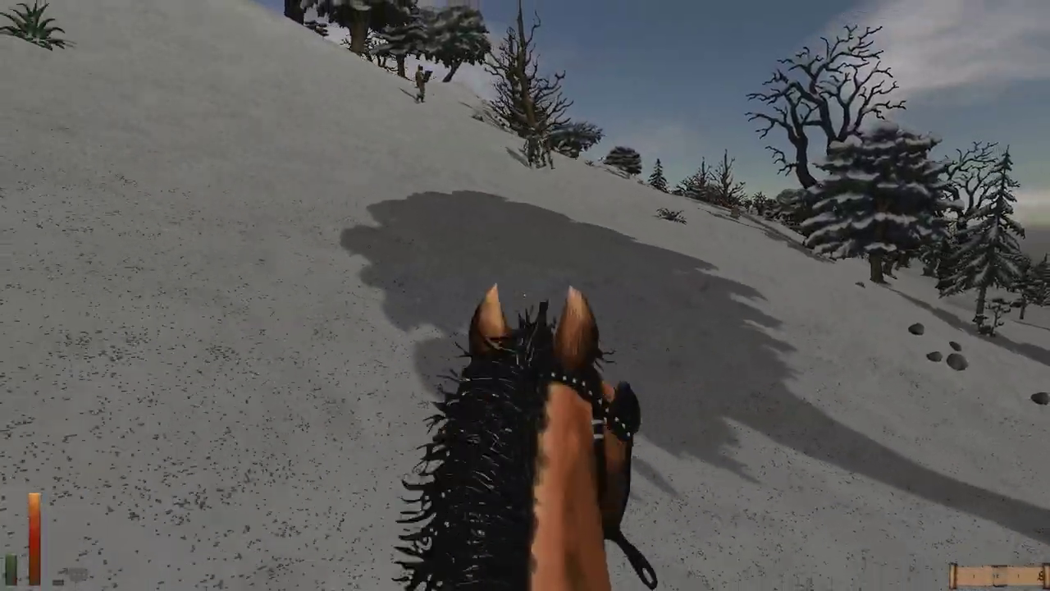
pyautogui.press('d')
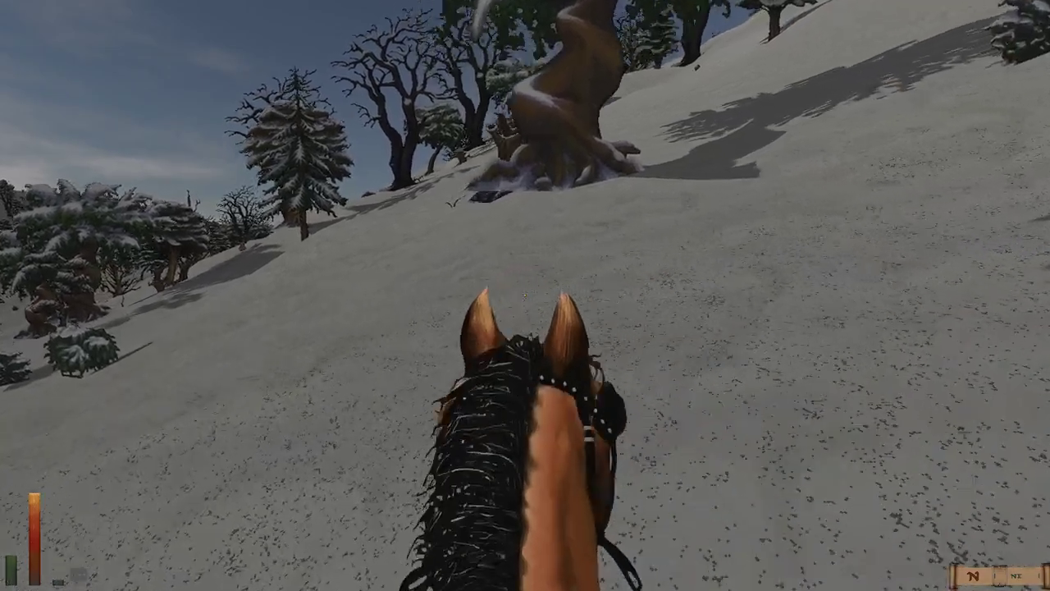
# Step: Save the game as 57
pyautogui.press('Escape')
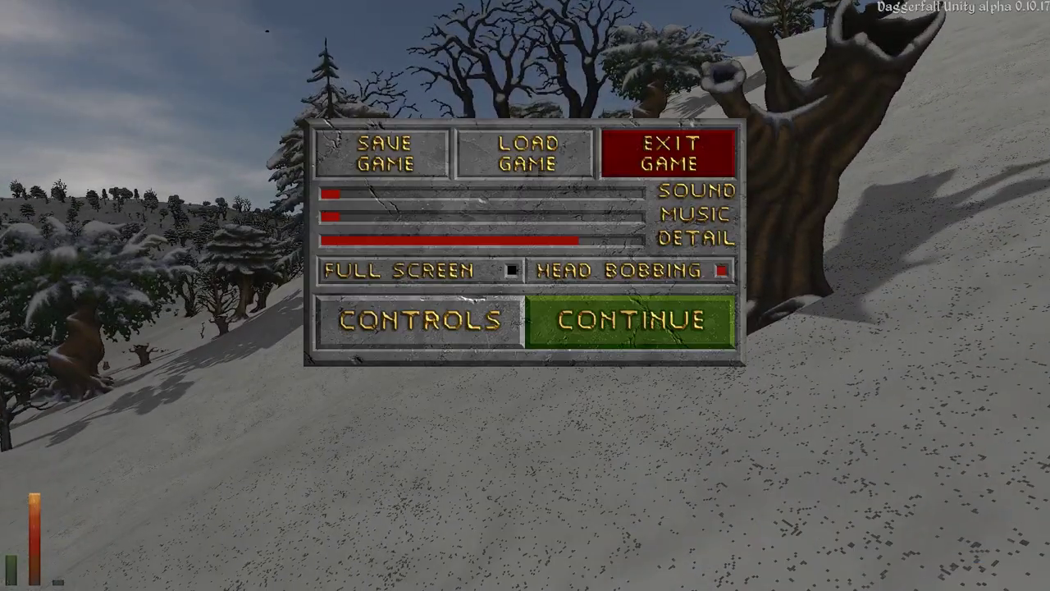
pyautogui.click(396, 150)
pyautogui.write('57')
pyautogui.press('Return')
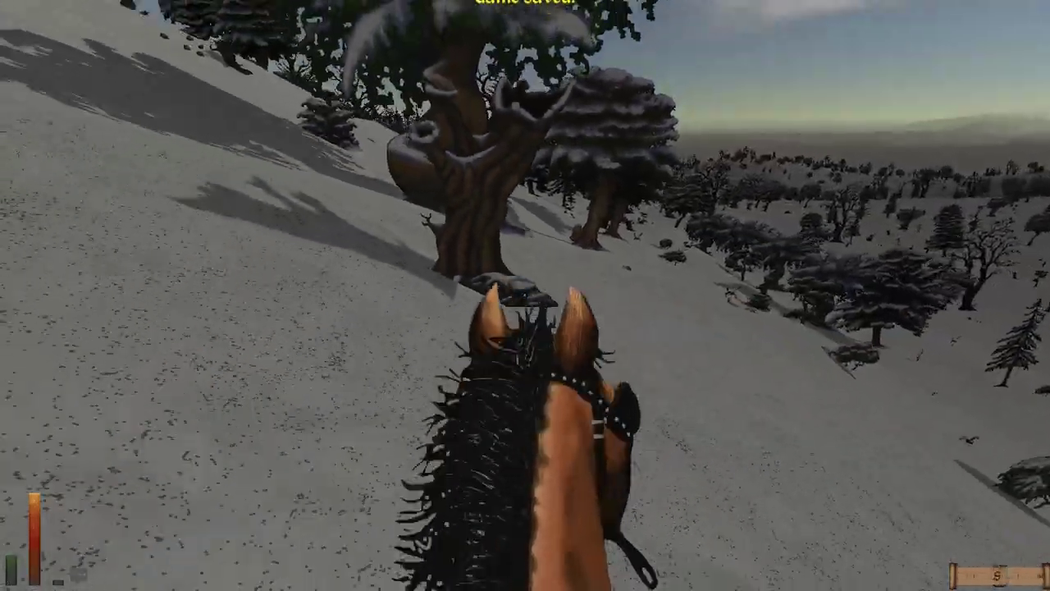
# Step: Try resting, dismiss the enemies-nearby warning, and ride on through the hills
pyautogui.press('r')
pyautogui.press('Return')
pyautogui.press('w')
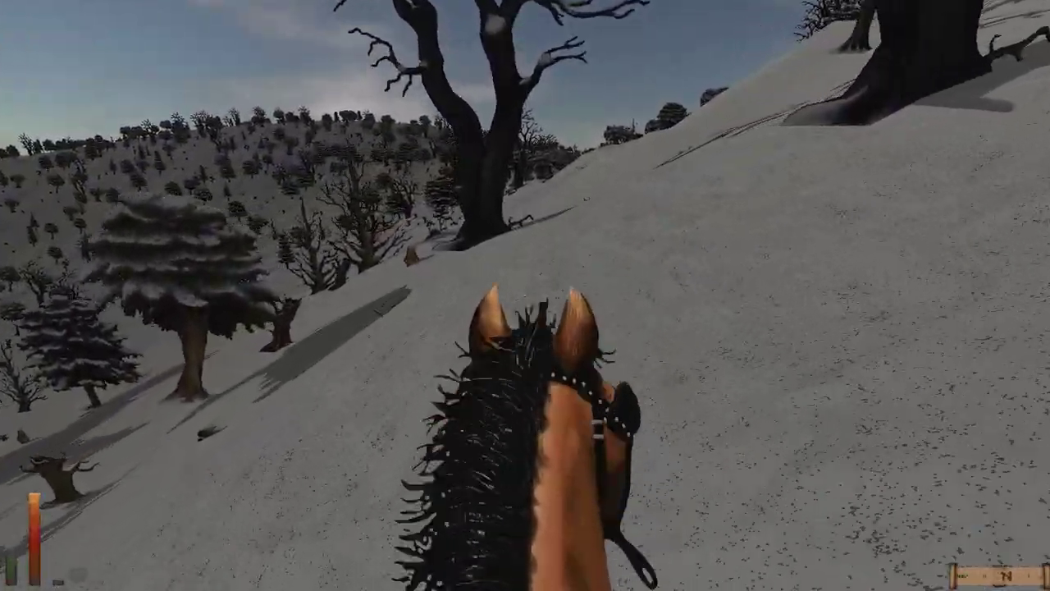
pyautogui.press('w')
pyautogui.press('F5')
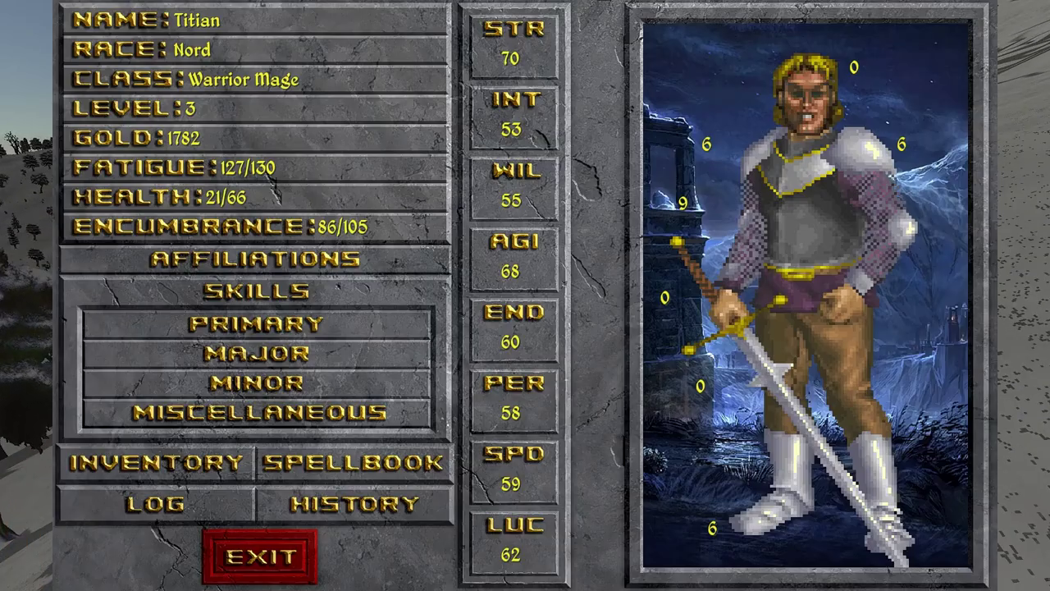
pyautogui.press('F6')
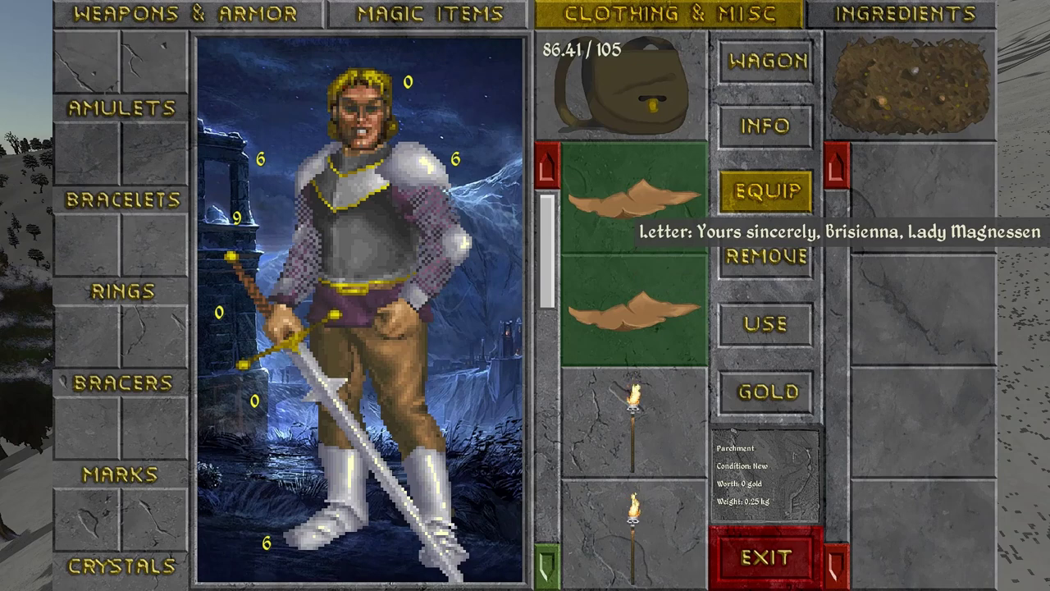
pyautogui.click(697, 426)
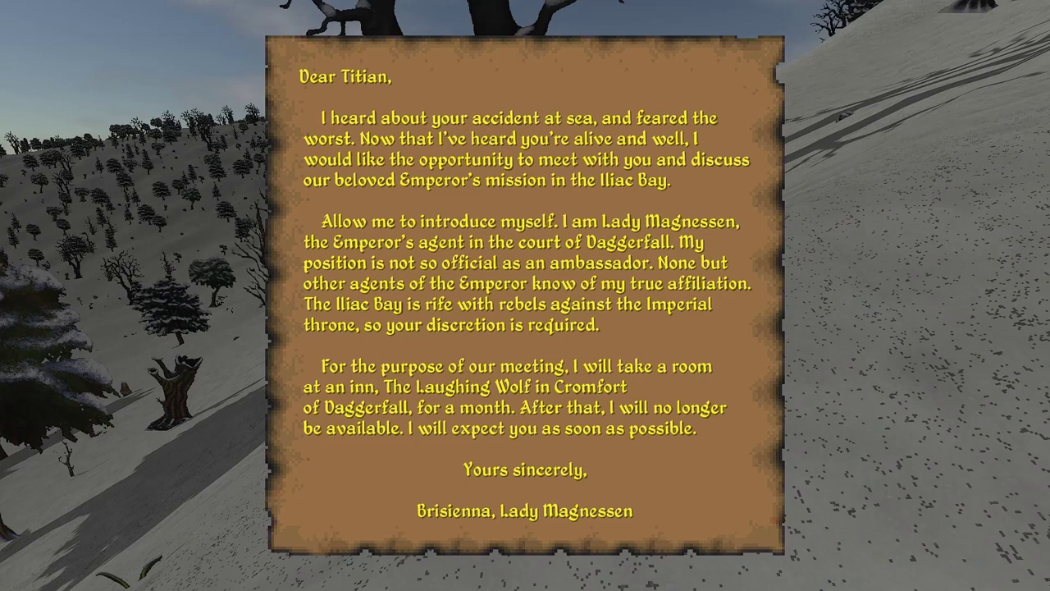
pyautogui.click(458, 287)
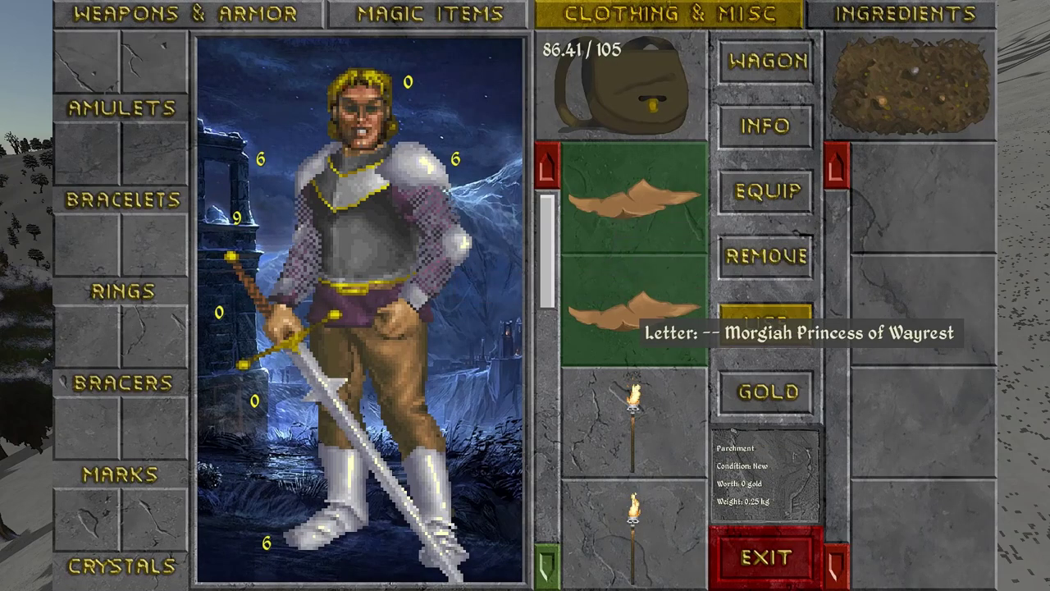
pyautogui.click(634, 316)
pyautogui.click(525, 296)
pyautogui.click(633, 193)
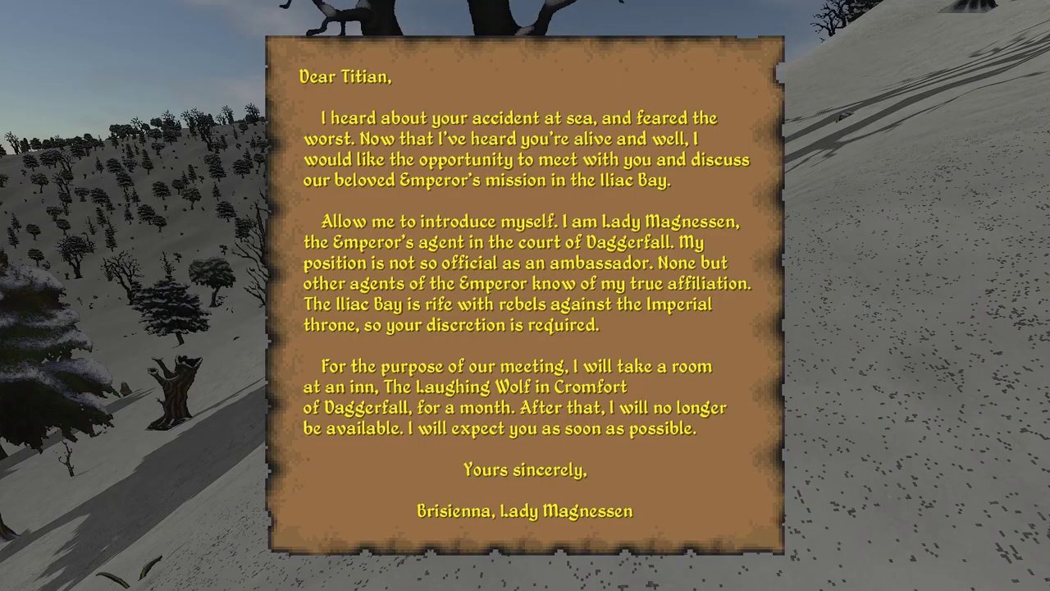
pyautogui.click(525, 295)
# Step: Leave the inventory, ride along the slope, and try resting twice without success
pyautogui.press('Escape')
pyautogui.press('Escape')
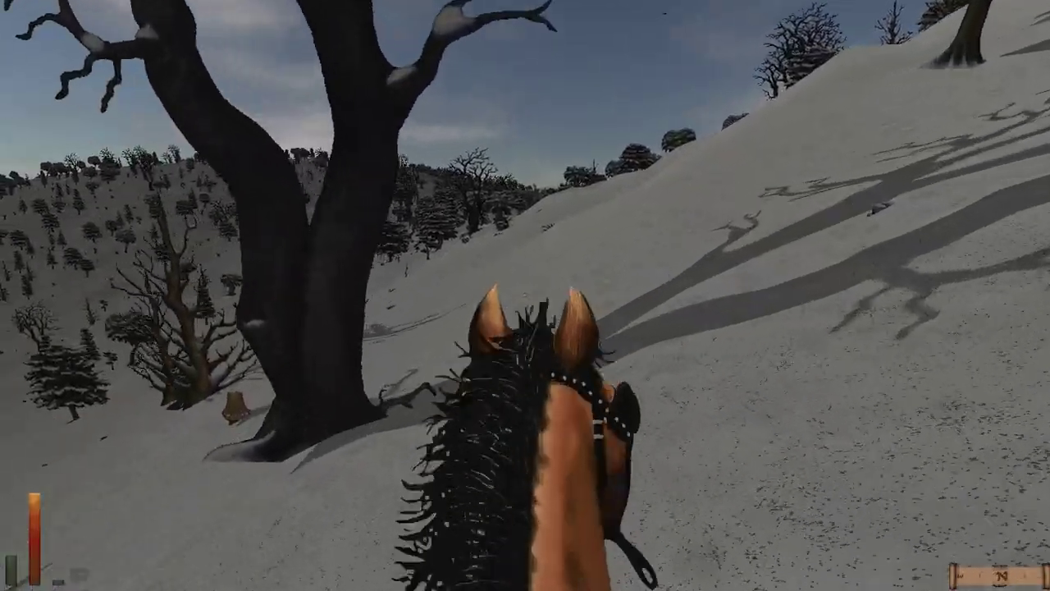
pyautogui.press('w')
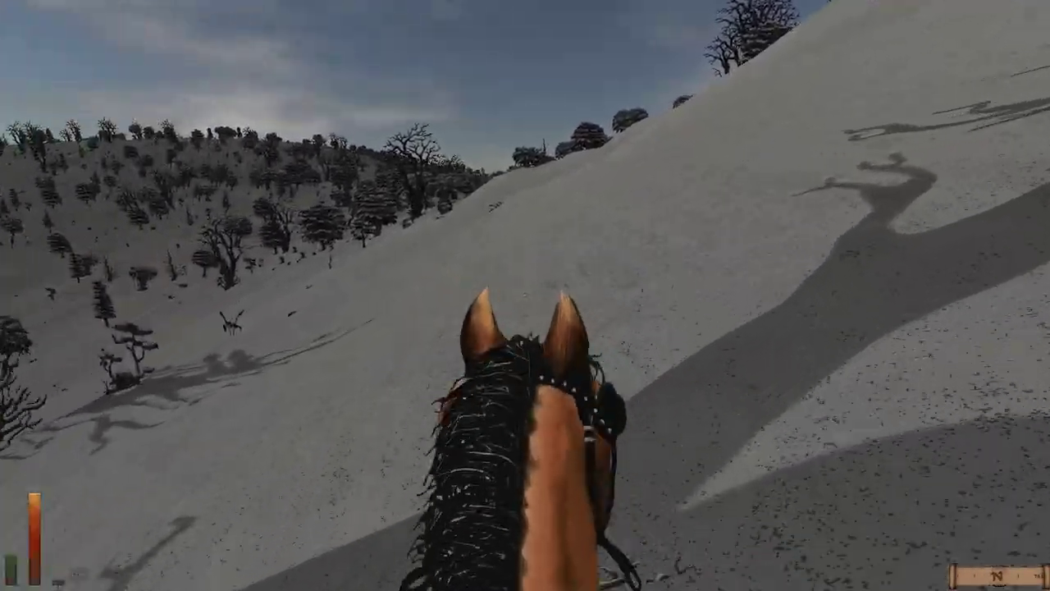
pyautogui.press('w')
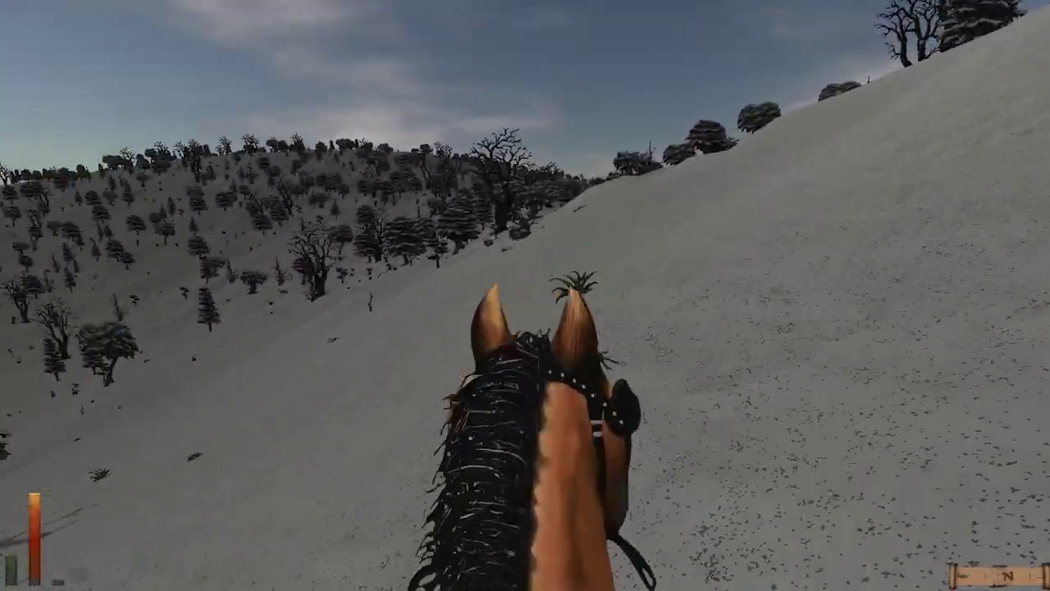
pyautogui.press('r')
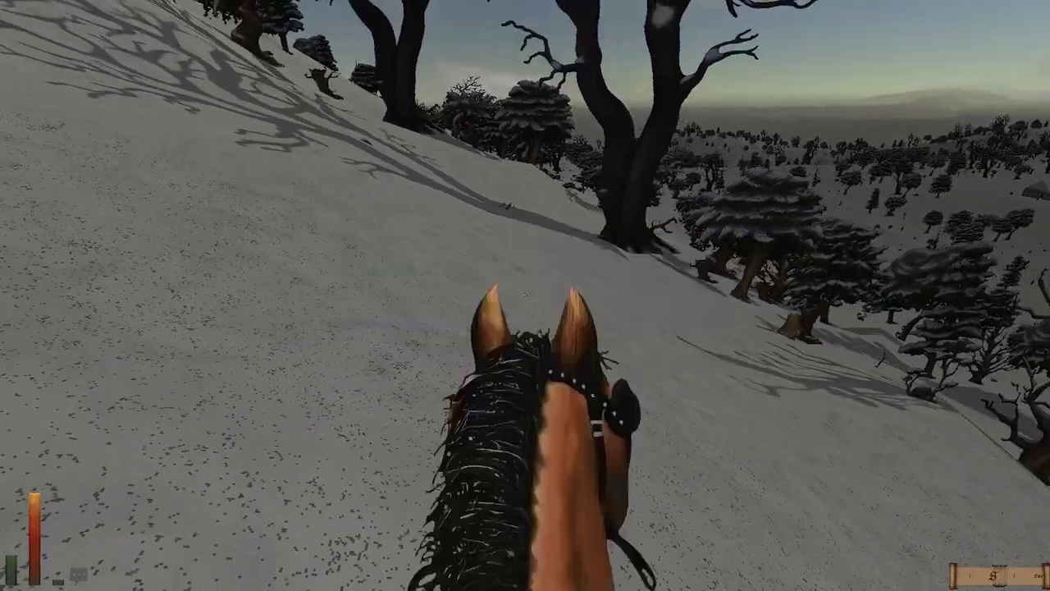
pyautogui.press('w')
pyautogui.press('w')
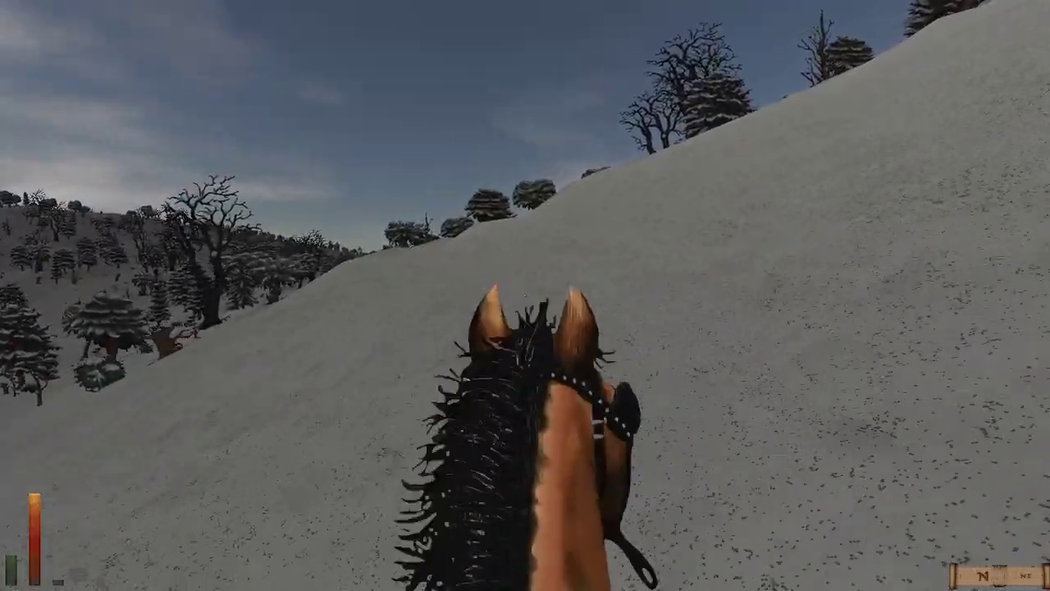
pyautogui.press('w')
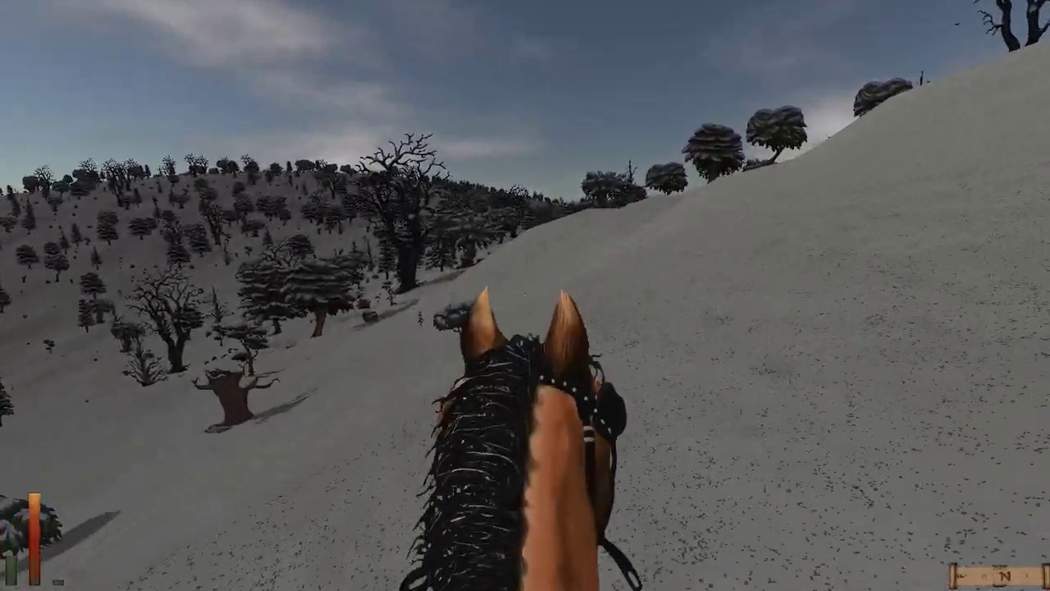
pyautogui.press('r')
pyautogui.press('w')
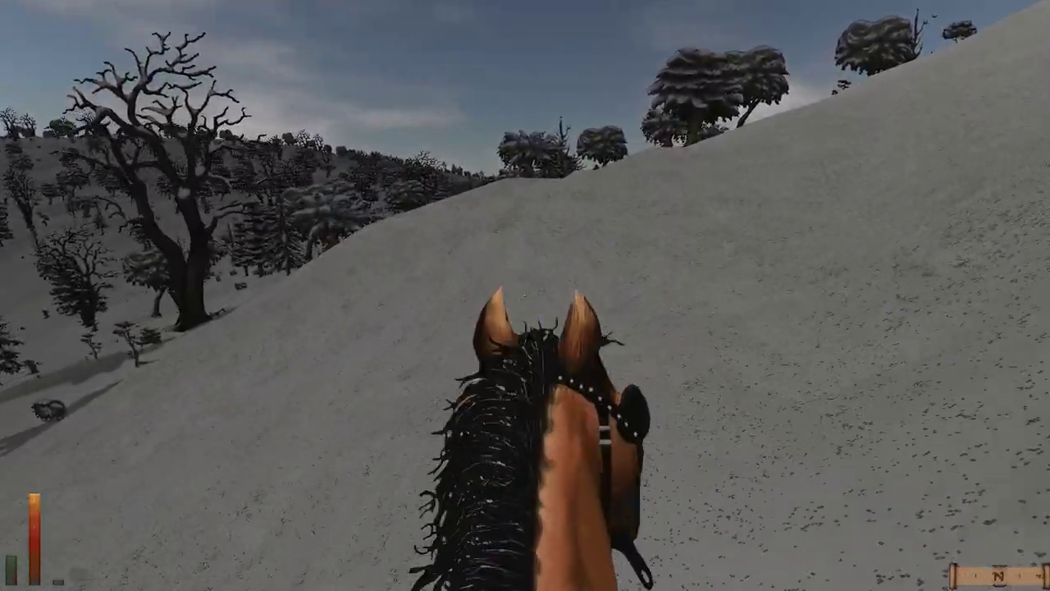
# Step: Ride further along the snowy slope past the enemies-nearby warning and start resting
pyautogui.press('w')
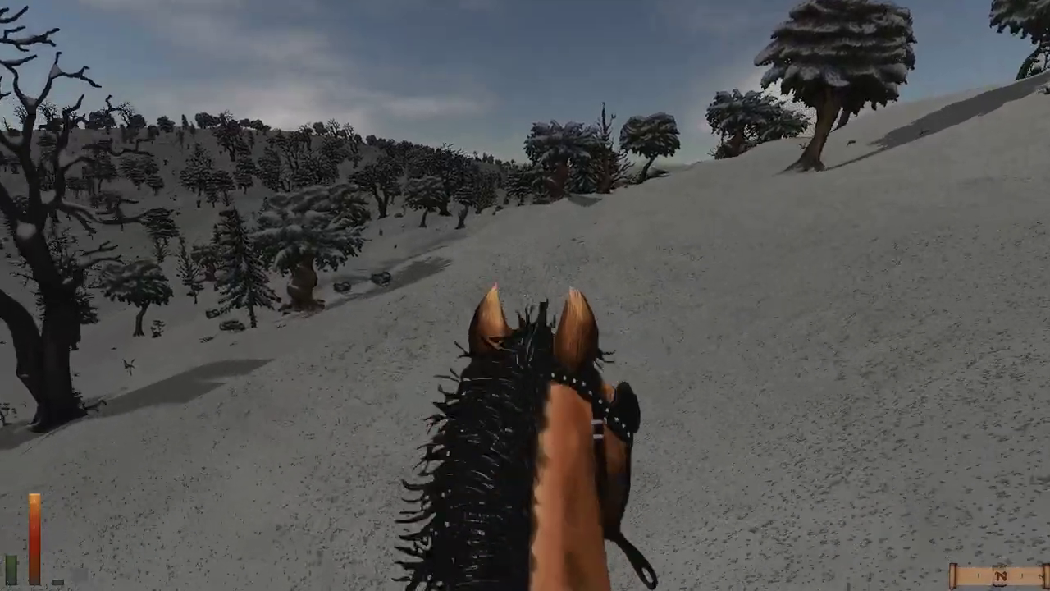
pyautogui.press('w')
pyautogui.press('r')
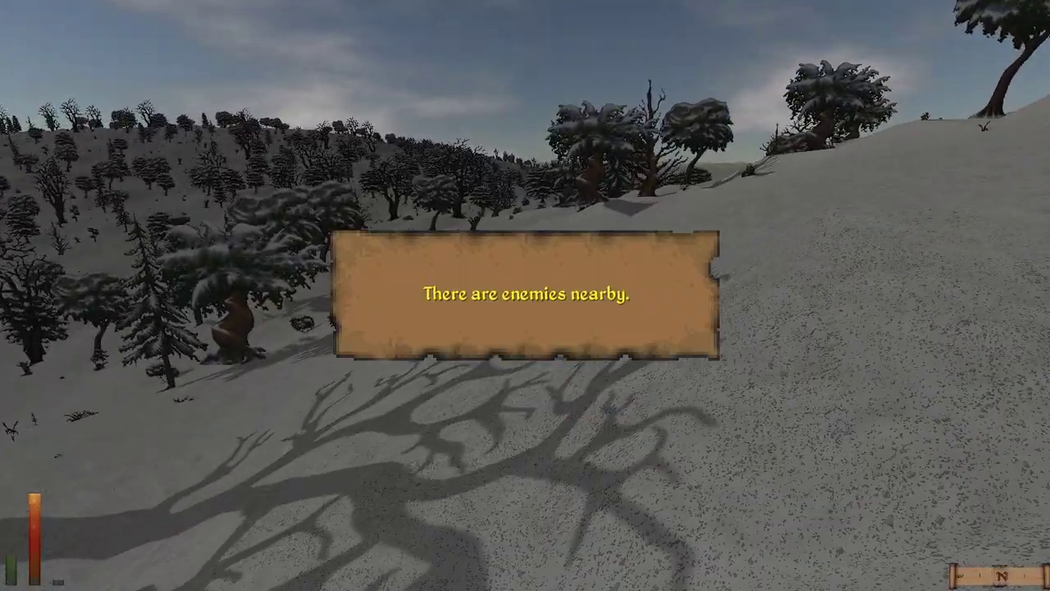
pyautogui.click(525, 295)
pyautogui.press('w')
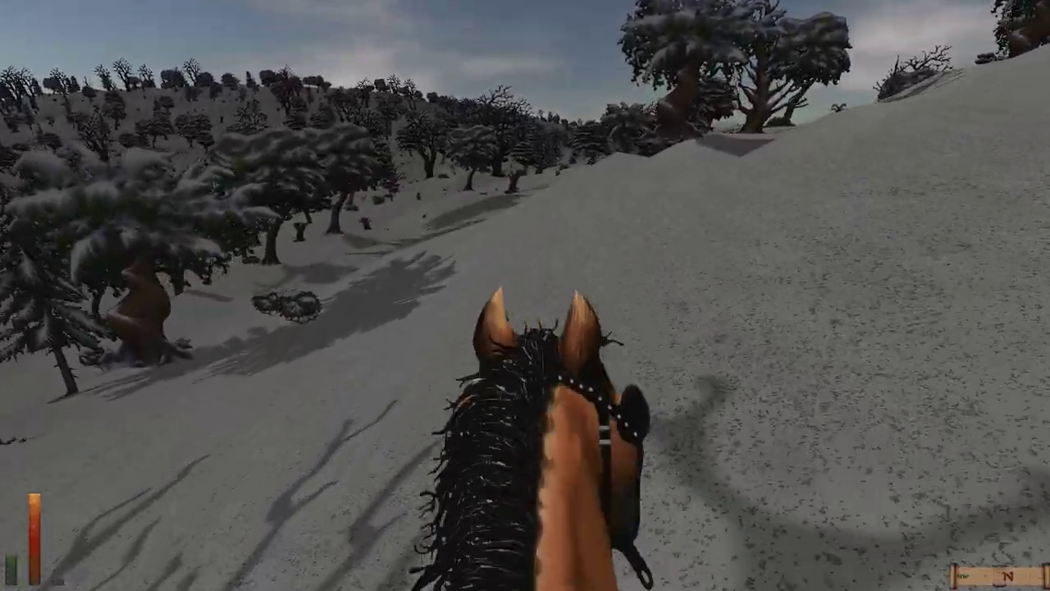
pyautogui.press('w')
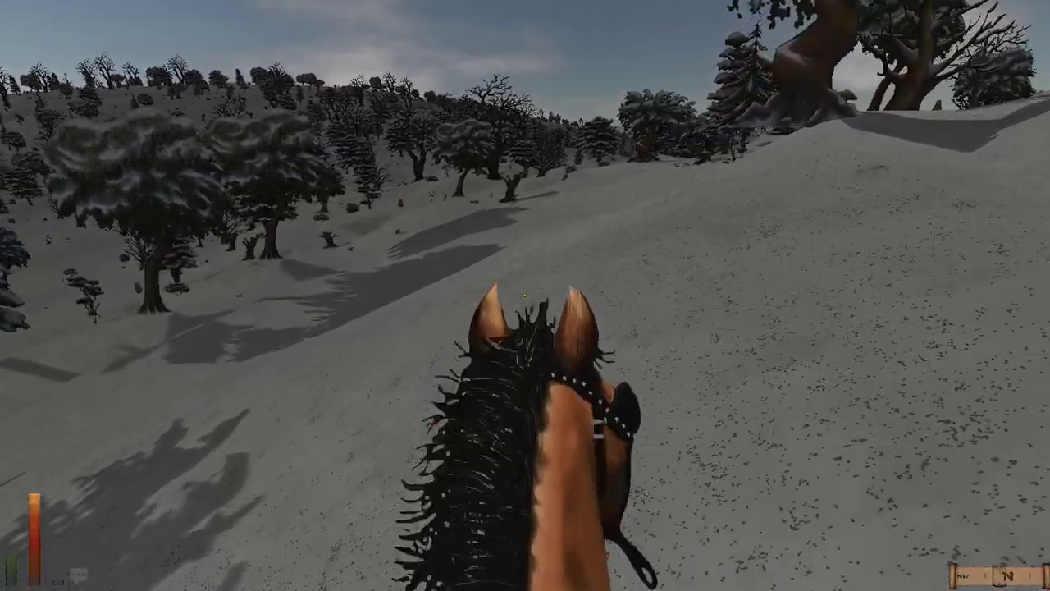
pyautogui.press('w')
pyautogui.press('r')
pyautogui.click(502, 220)
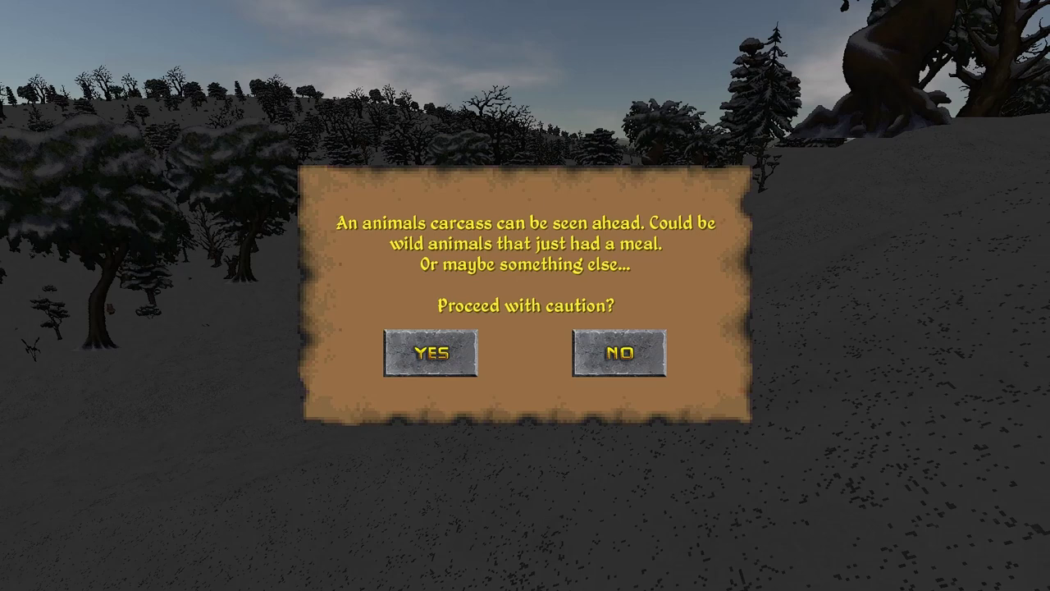
# Step: Answer the carcass warning, finish resting, and review Titian's level 4 gains on the character sheet
pyautogui.click(431, 352)
pyautogui.press('F5')
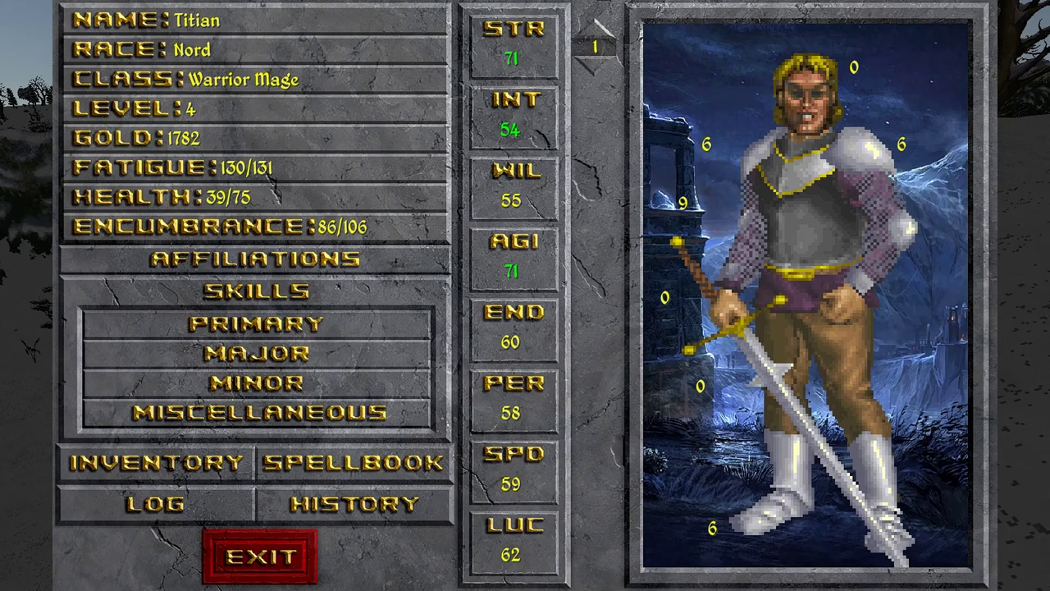
pyautogui.press('Escape')
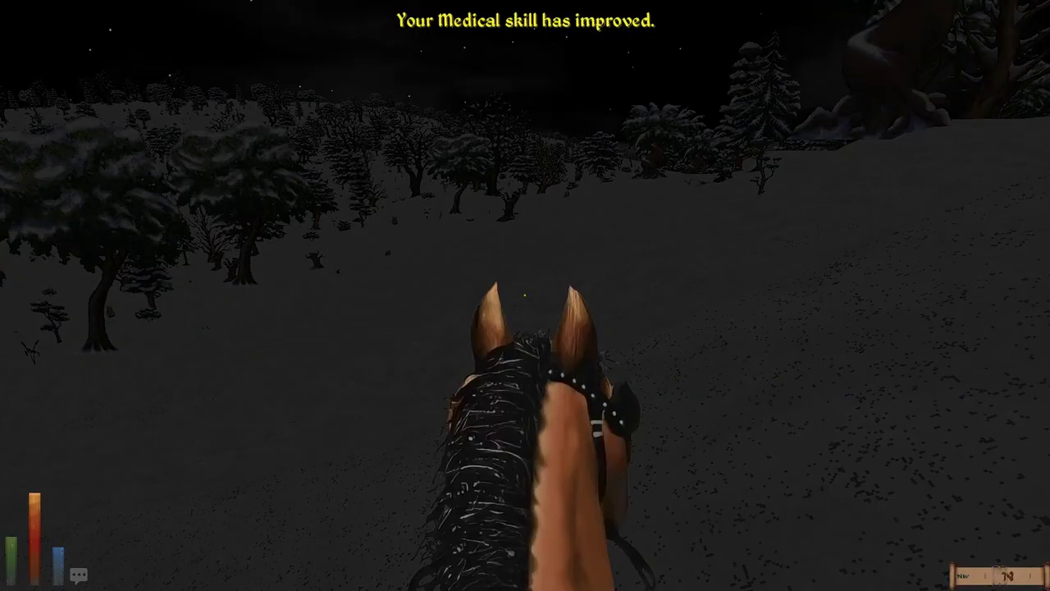
# Step: Save the game to a save slot from the pause menu
pyautogui.press('Escape')
pyautogui.click(384, 153)
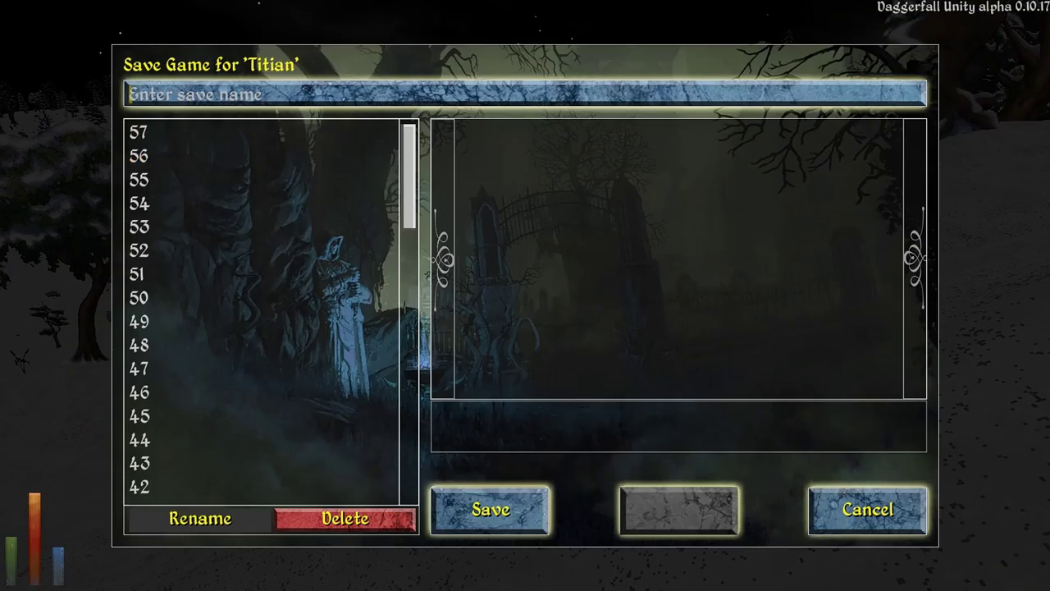
pyautogui.click(139, 133)
pyautogui.click(490, 509)
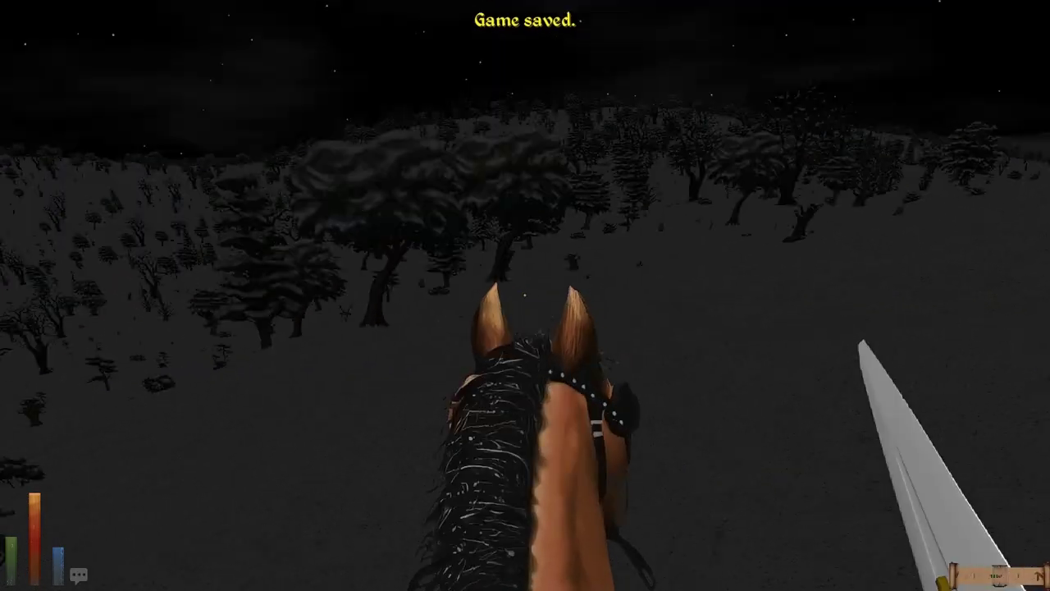
# Step: Ride on at night, check the carried weapons and armor, and return to the character sheet
pyautogui.press('w')
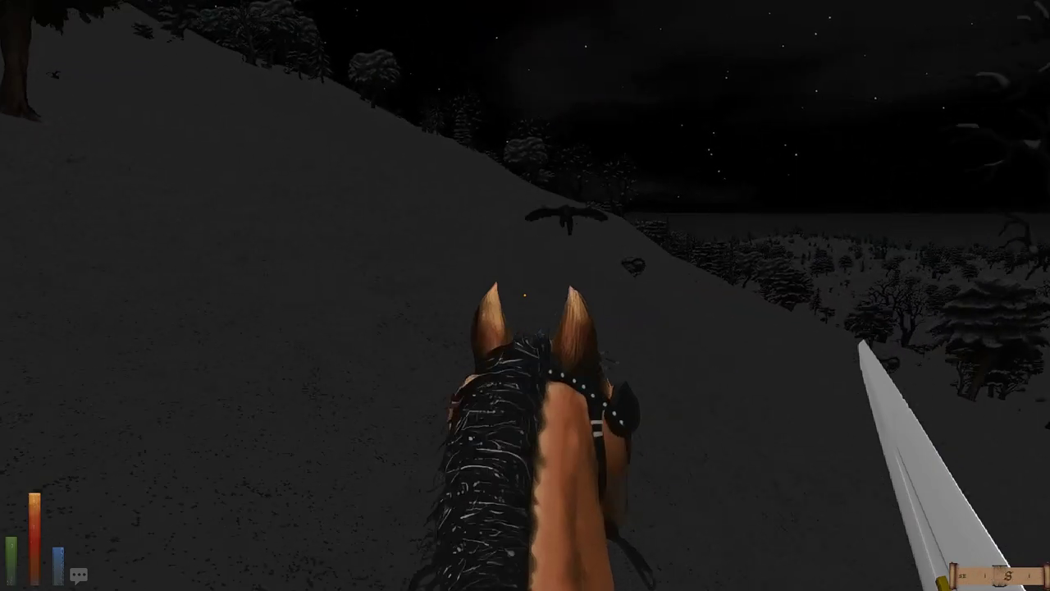
pyautogui.press('w')
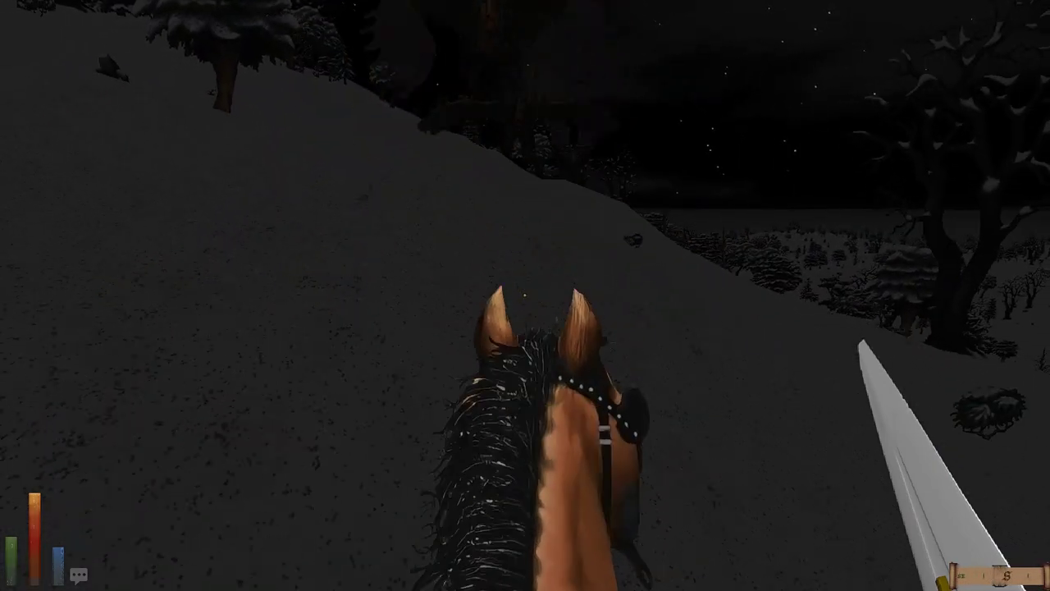
pyautogui.press('F5')
pyautogui.press('F6')
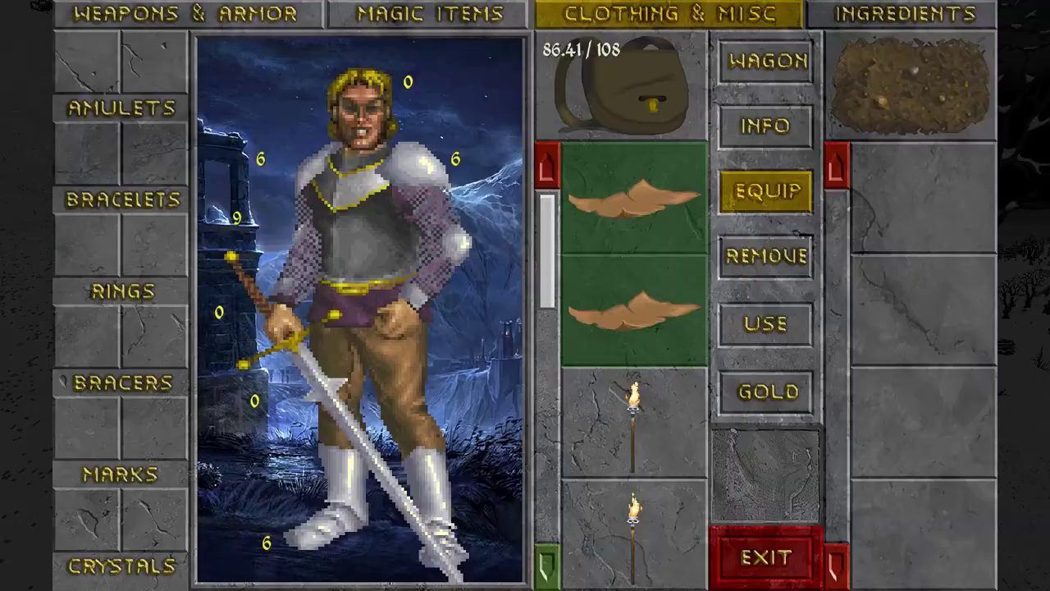
pyautogui.click(185, 14)
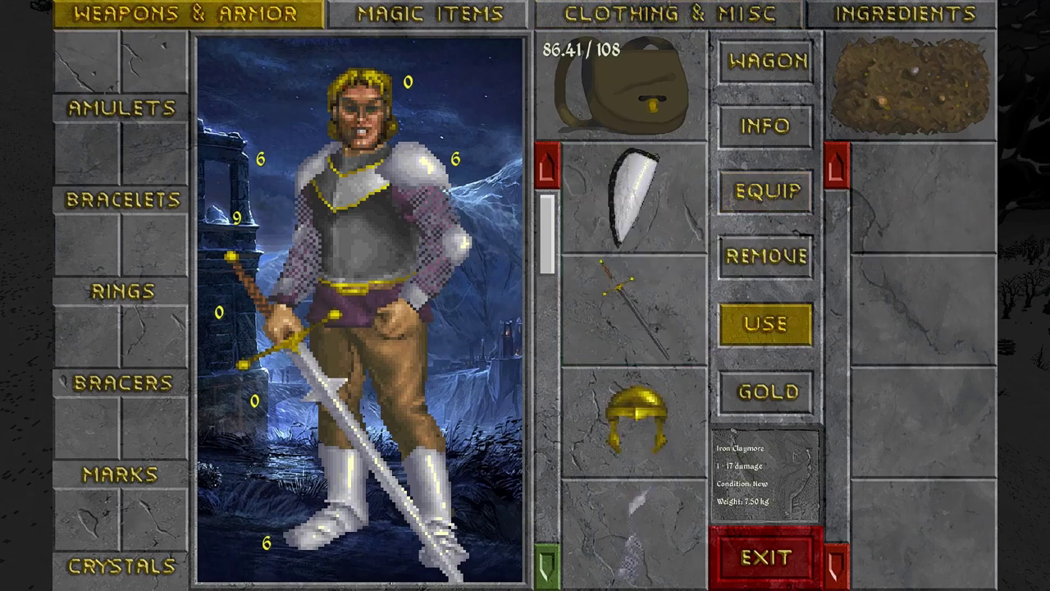
pyautogui.press('F5')
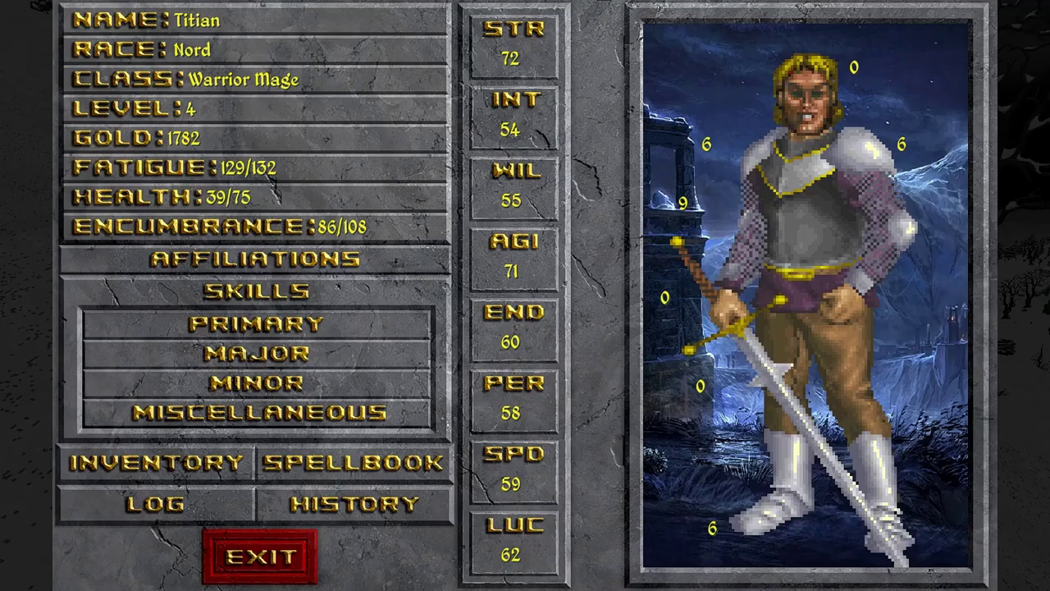
# Step: Swing the sword at the creature, then ride west over the hill crest
pyautogui.press('Escape')
pyautogui.moveTo(525, 295); pyautogui.dragTo(738, 295)
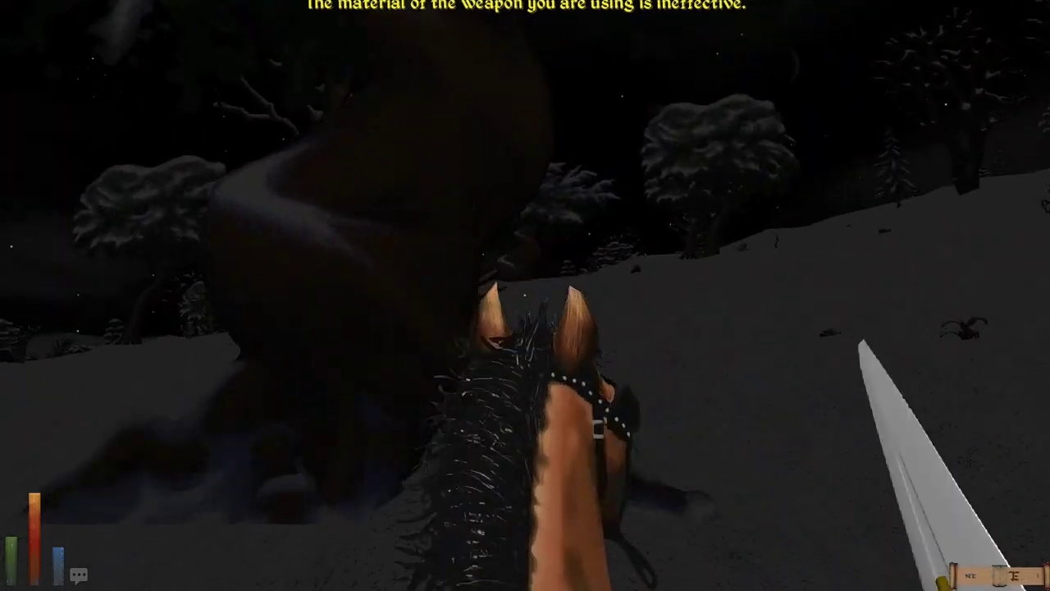
pyautogui.moveTo(525, 295); pyautogui.dragTo(328, 369)
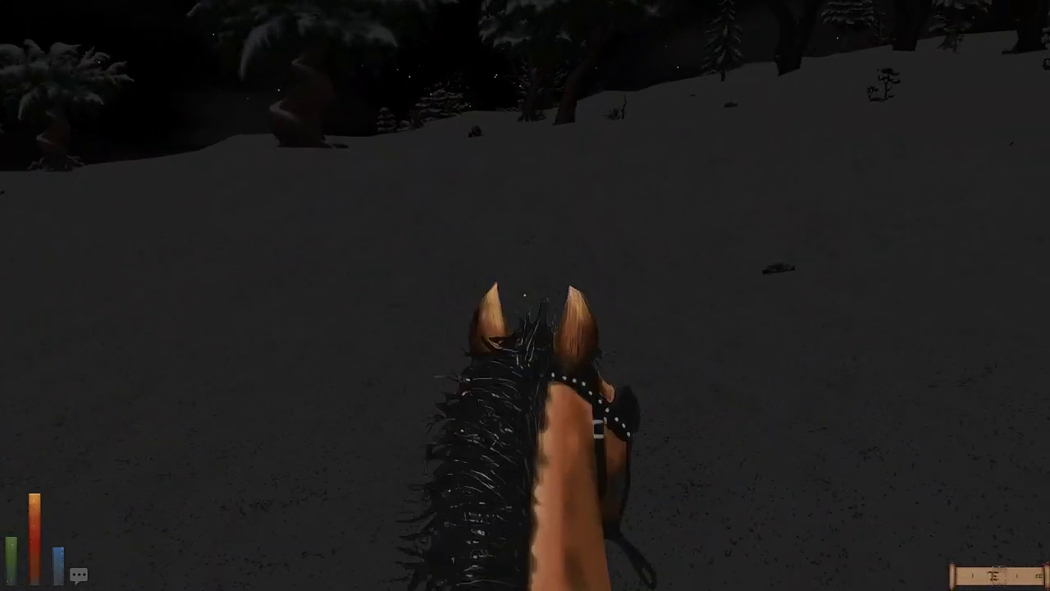
pyautogui.press('w')
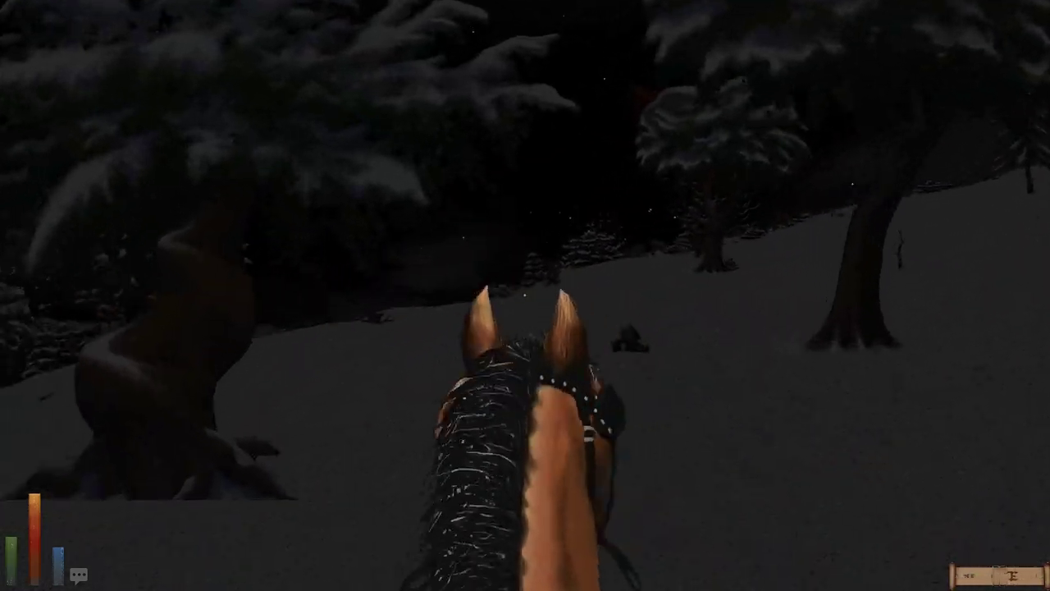
pyautogui.press('w')
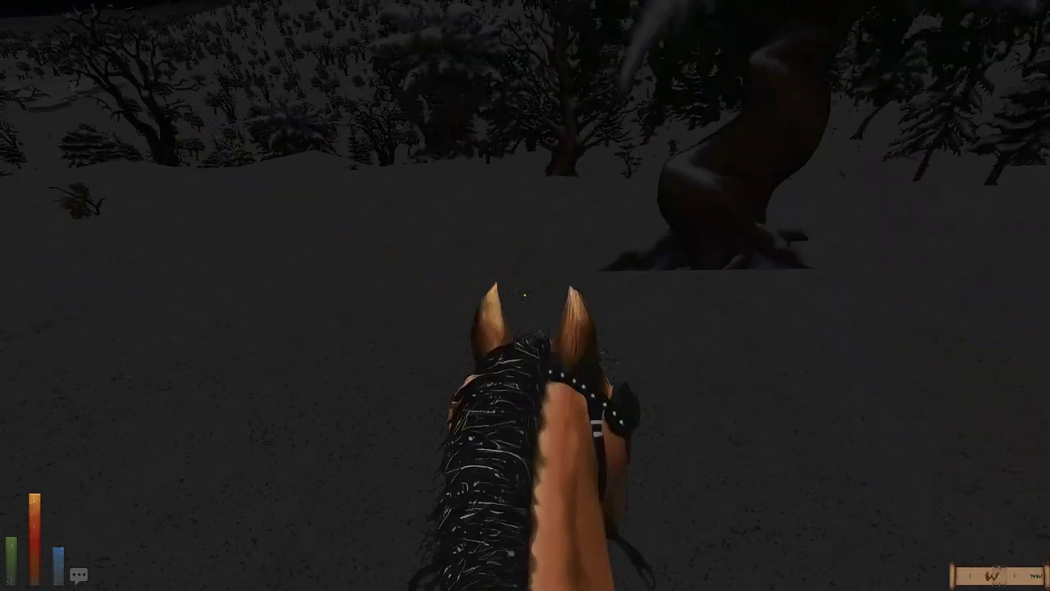
pyautogui.press('w')
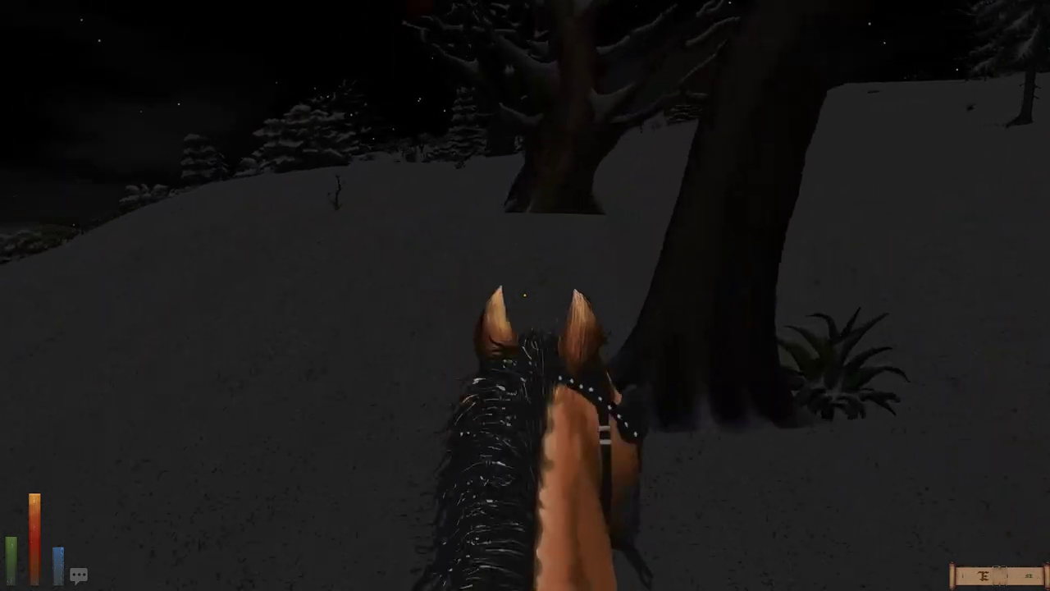
pyautogui.press('w')
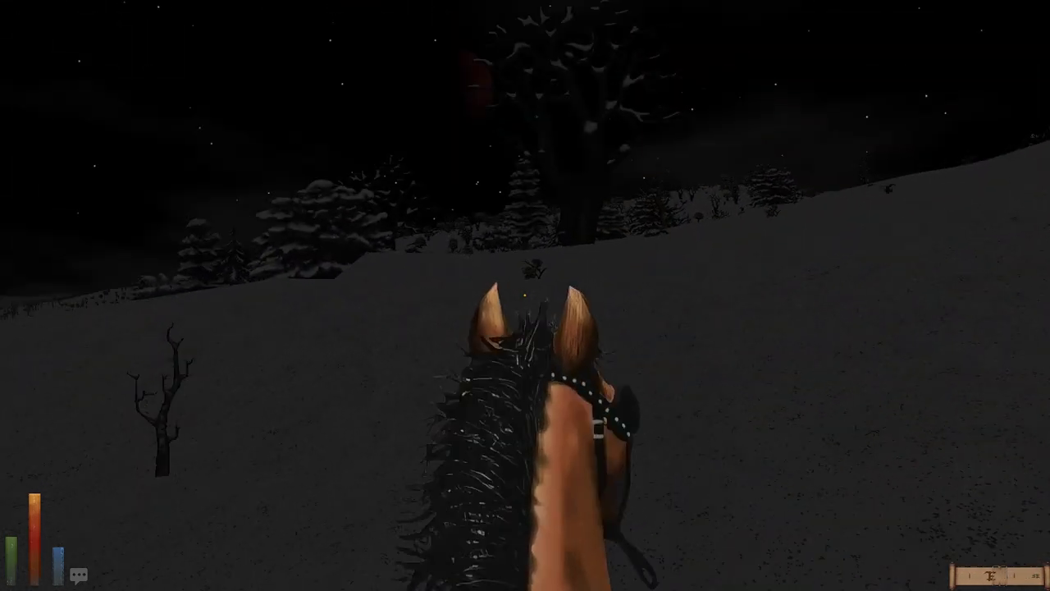
pyautogui.press('w')
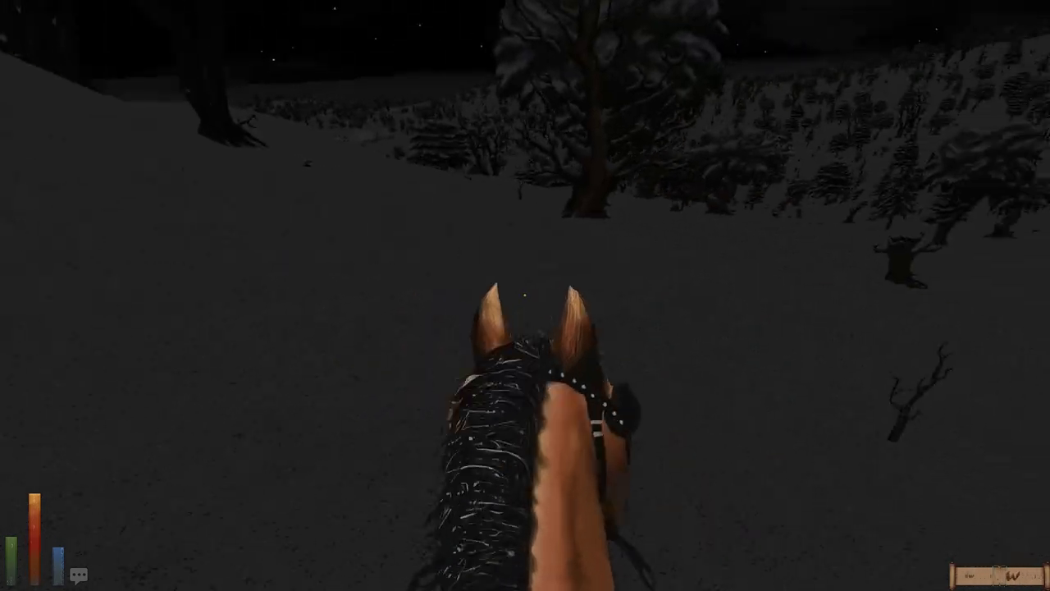
# Step: Ride on through the snowy night forest past the large bare tree
pyautogui.press('w')
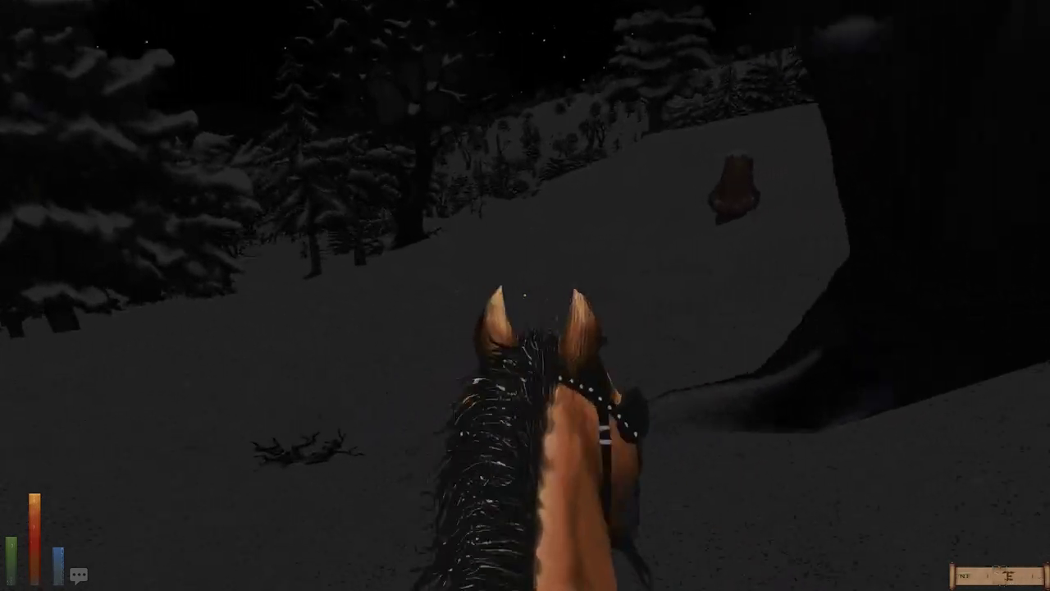
pyautogui.press('w')
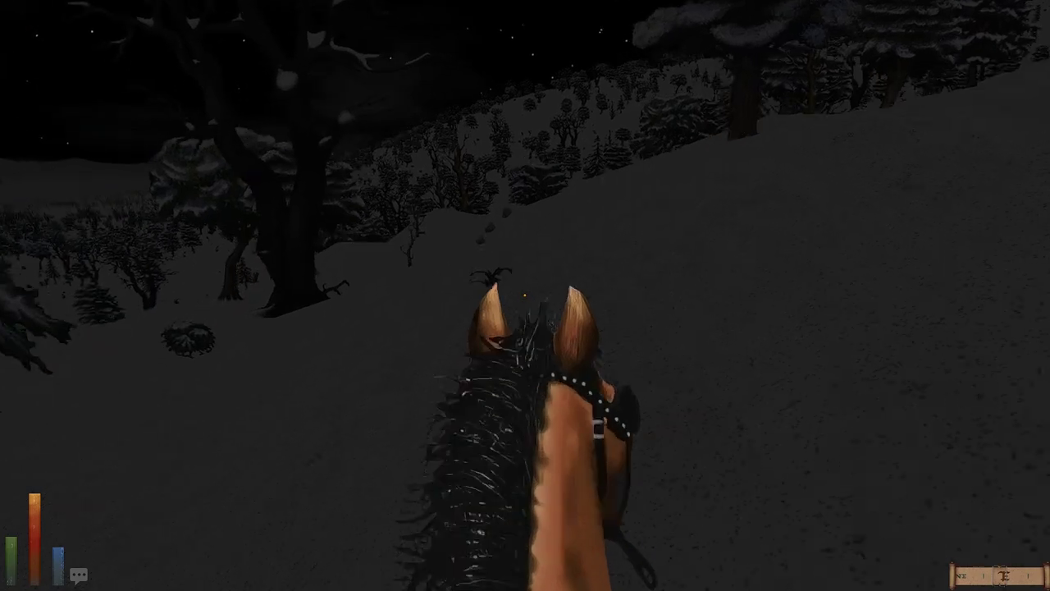
pyautogui.press('w')
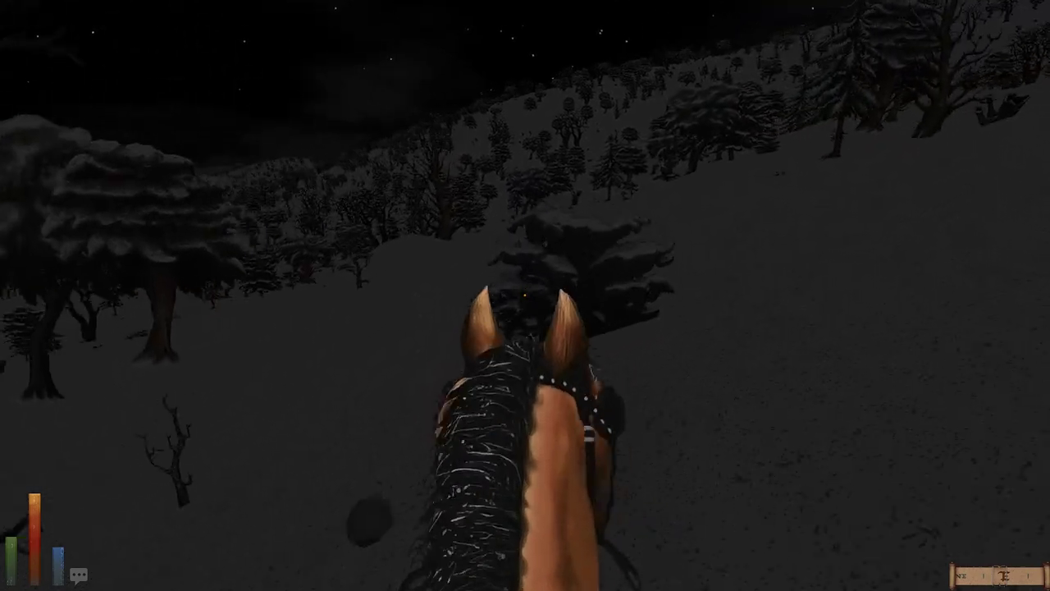
pyautogui.press('w')
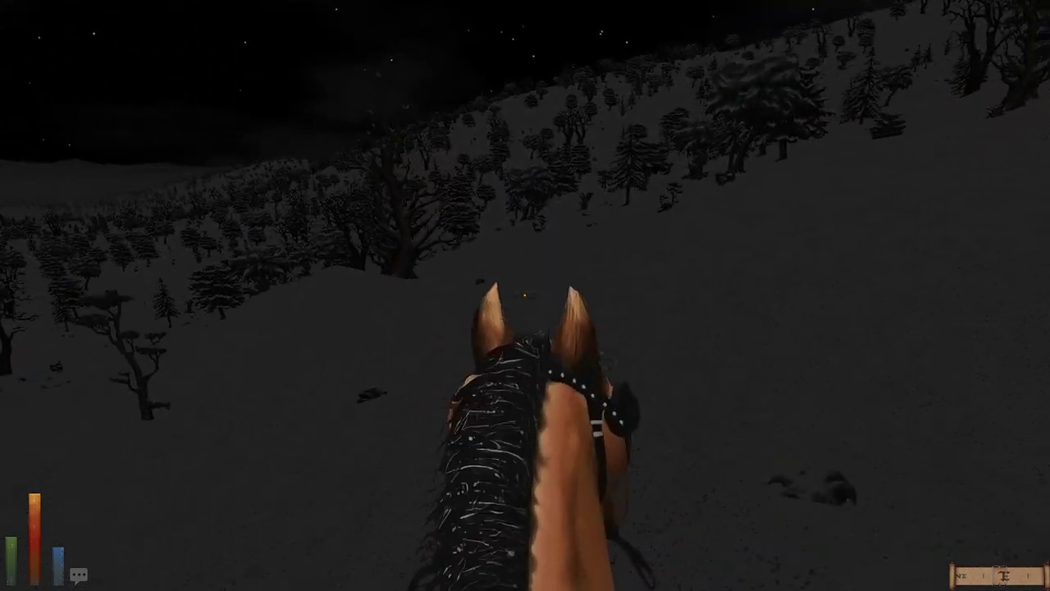
pyautogui.press('w')
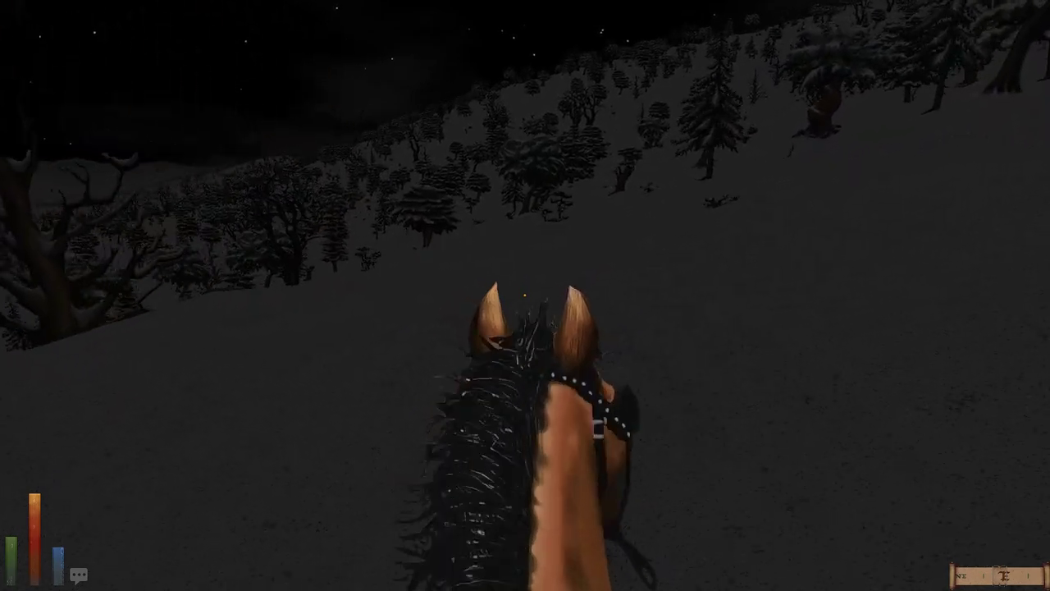
pyautogui.press('w')
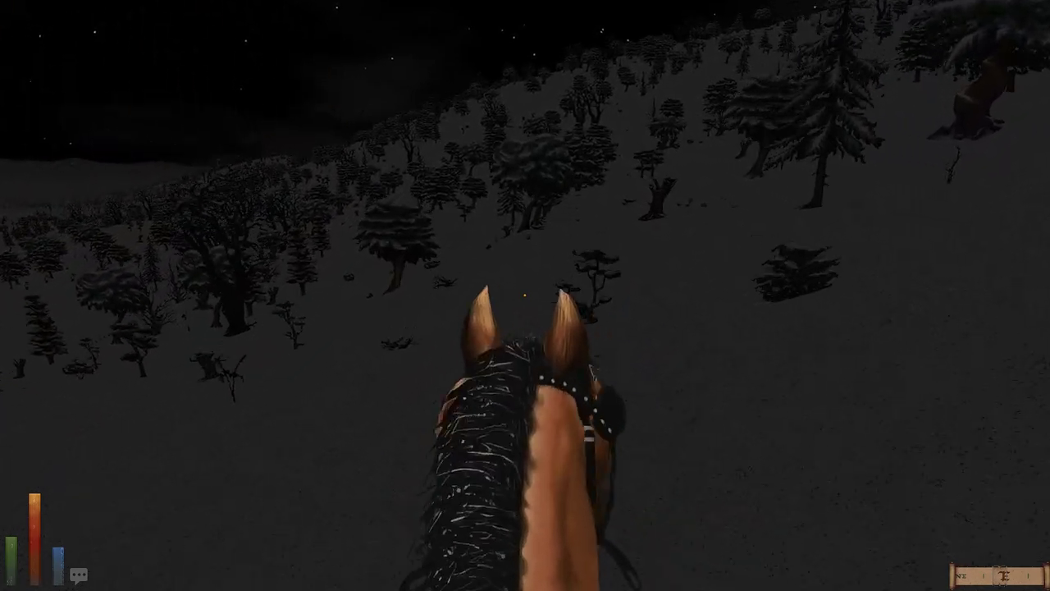
pyautogui.press('w')
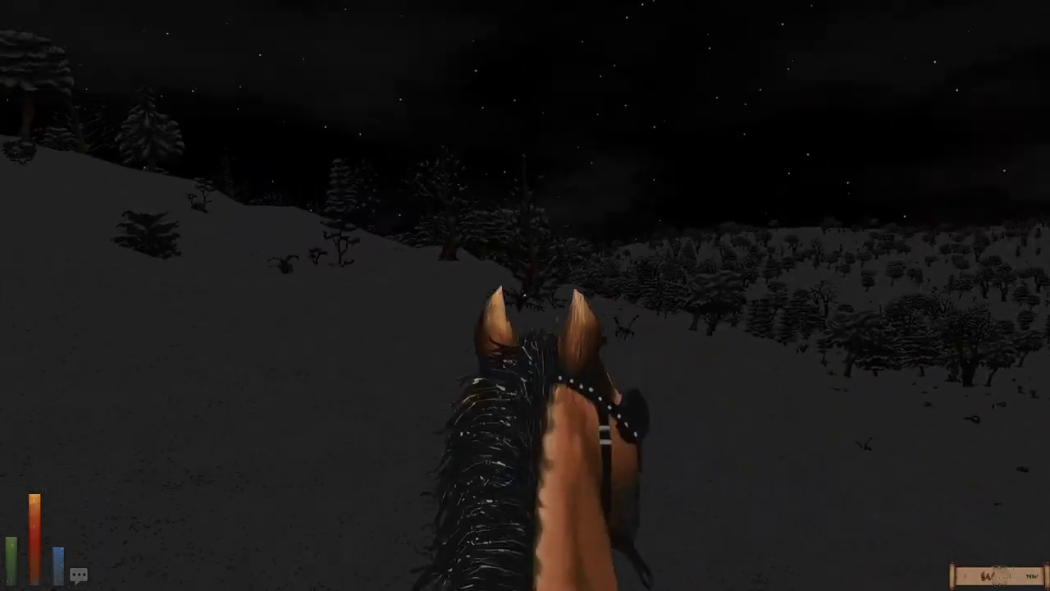
# Step: Try fast travel twice, get blocked by nearby enemies, and ride toward the open field
pyautogui.press('v')
pyautogui.click(525, 296)
pyautogui.press('w')
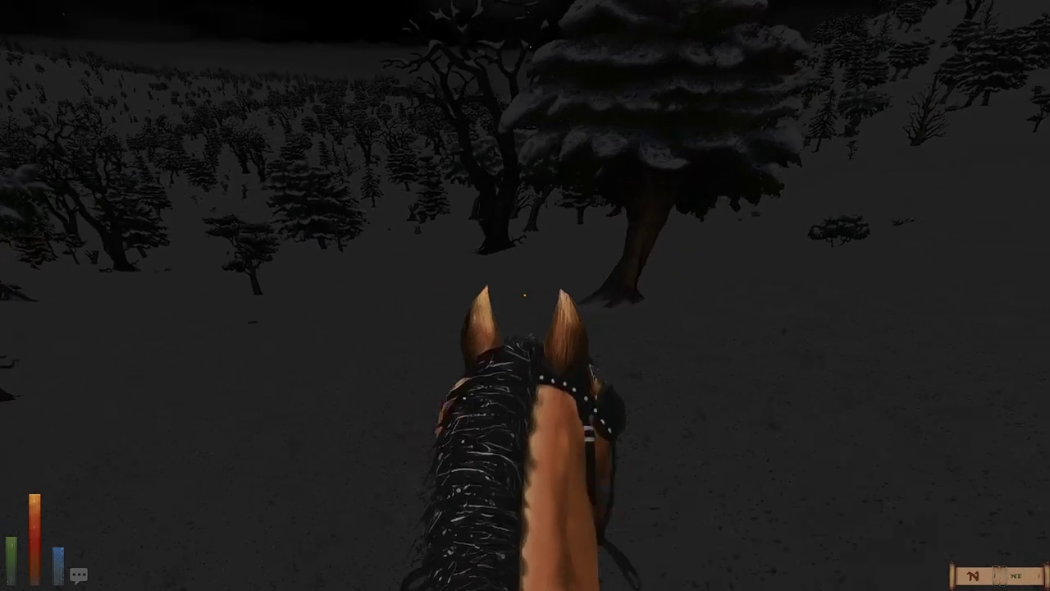
pyautogui.press('w')
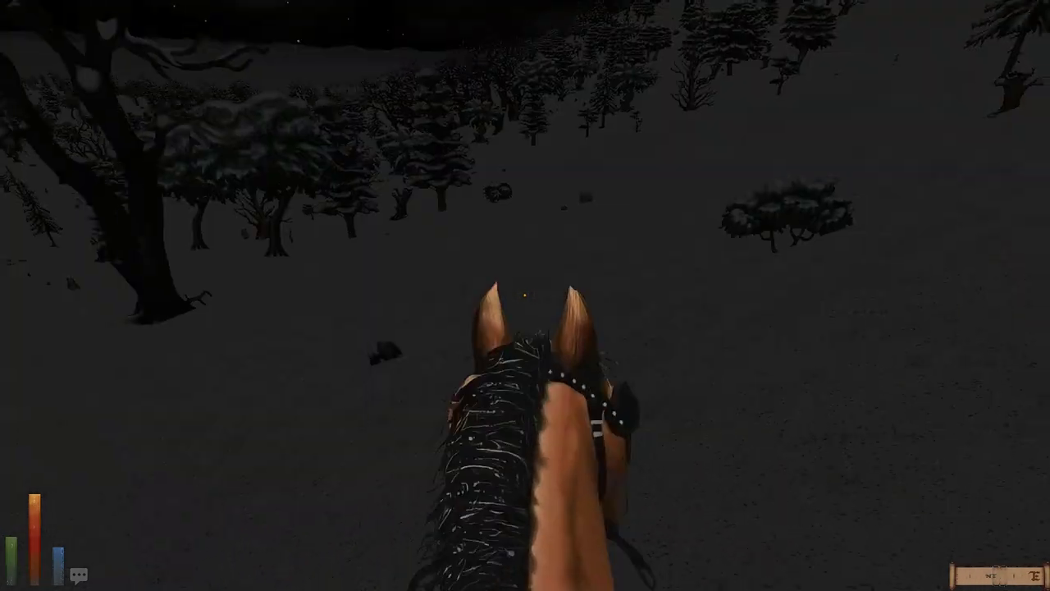
pyautogui.press('w')
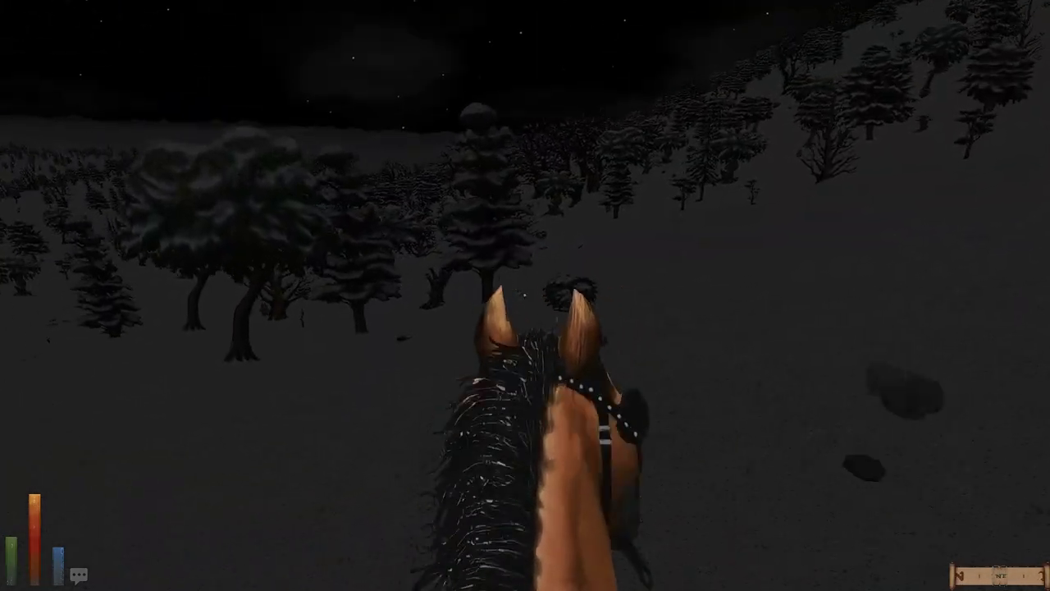
pyautogui.press('w')
pyautogui.click(525, 295)
pyautogui.press('w')
pyautogui.press('w')
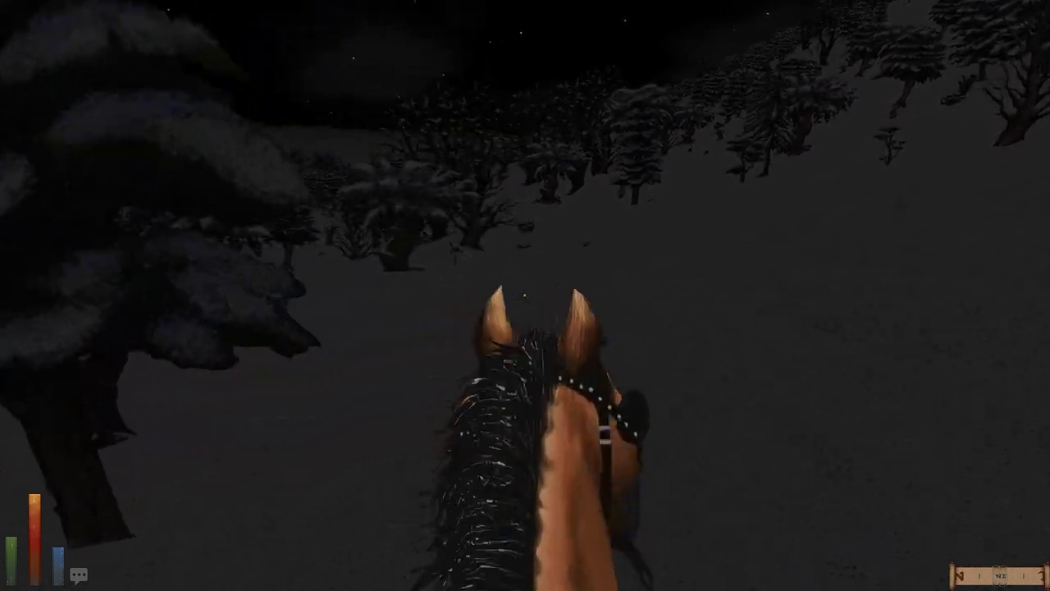
# Step: Cast a lightning spell, retry fast travel, and dismiss the travel-blocked message
pyautogui.press('BackSpace')
pyautogui.press('w')
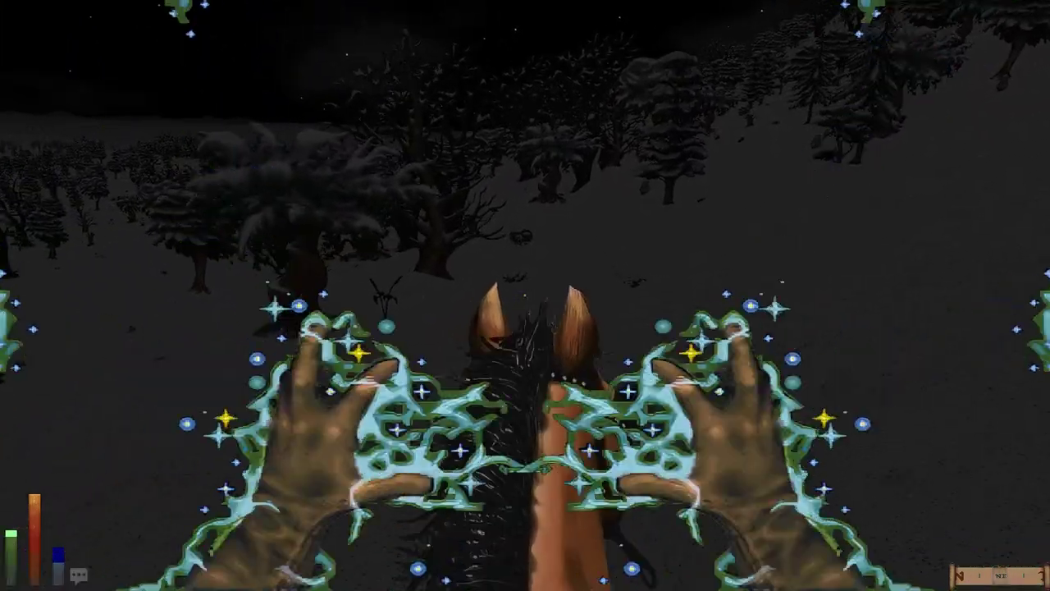
pyautogui.press('w')
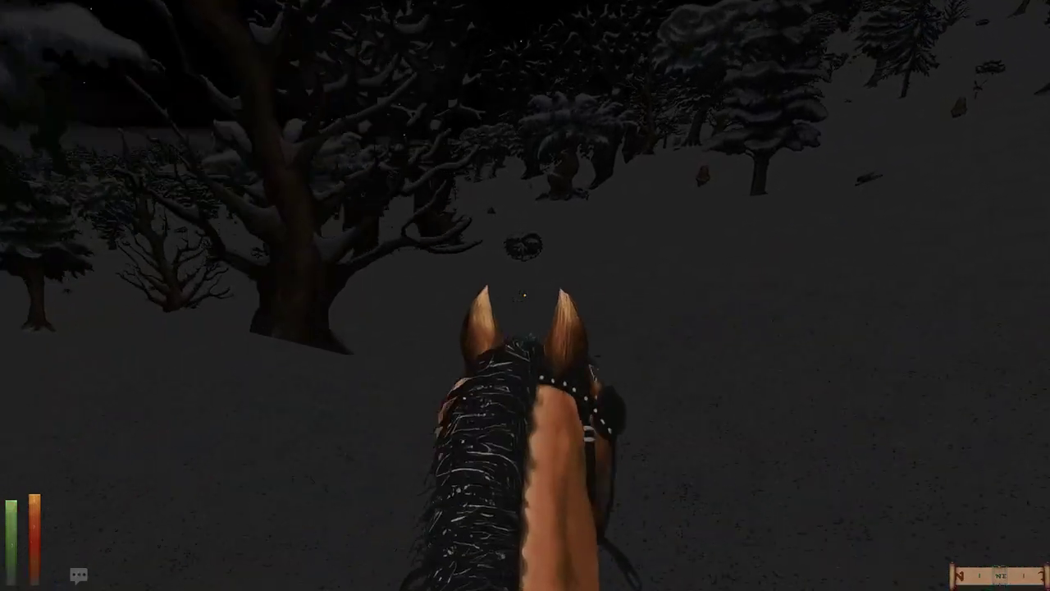
pyautogui.press('w')
pyautogui.click(525, 295)
pyautogui.press('w')
# Step: Ride east through the snowy forest past the big tree
pyautogui.press('w')
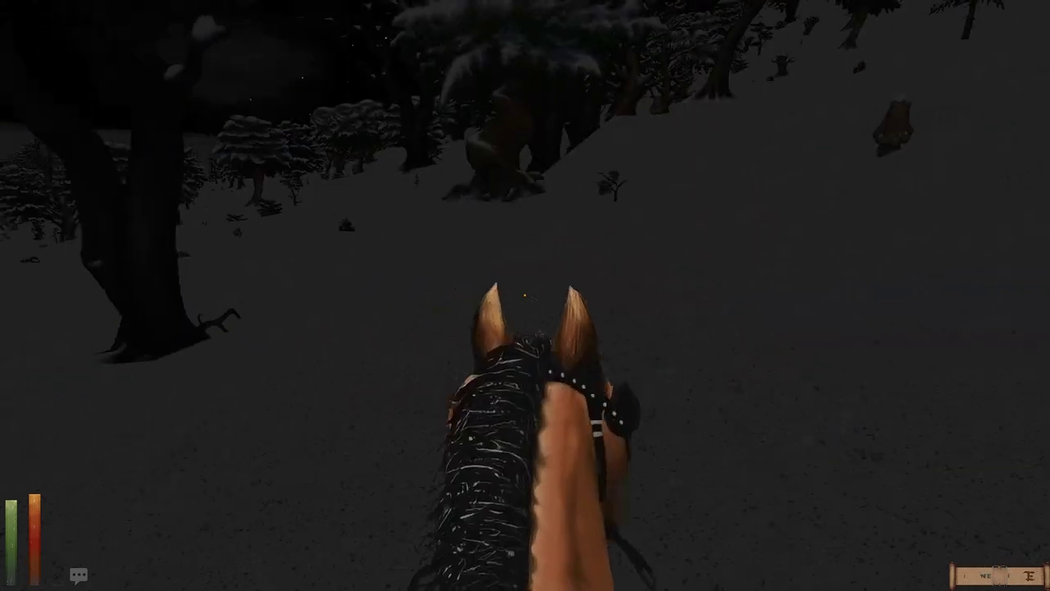
pyautogui.press('w')
pyautogui.press('w')
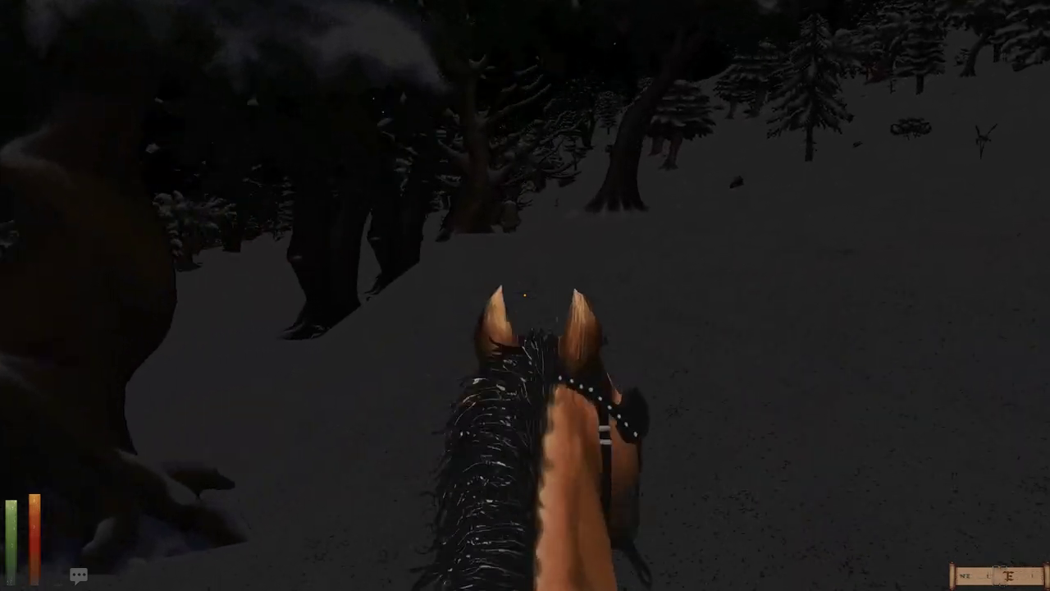
pyautogui.press('w')
pyautogui.press('w')
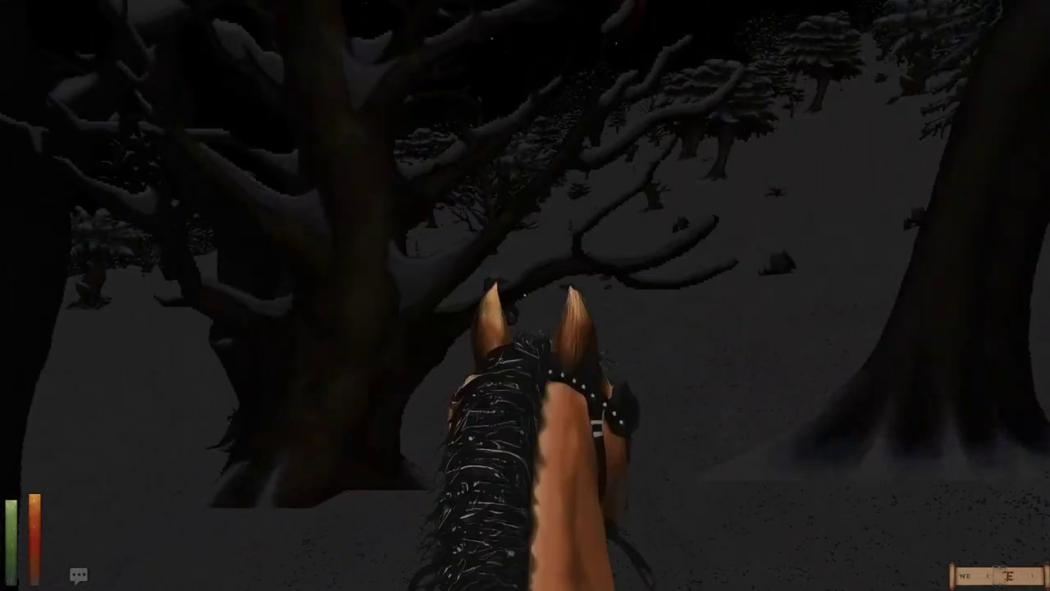
pyautogui.press('w')
pyautogui.press('w')
pyautogui.press('w')
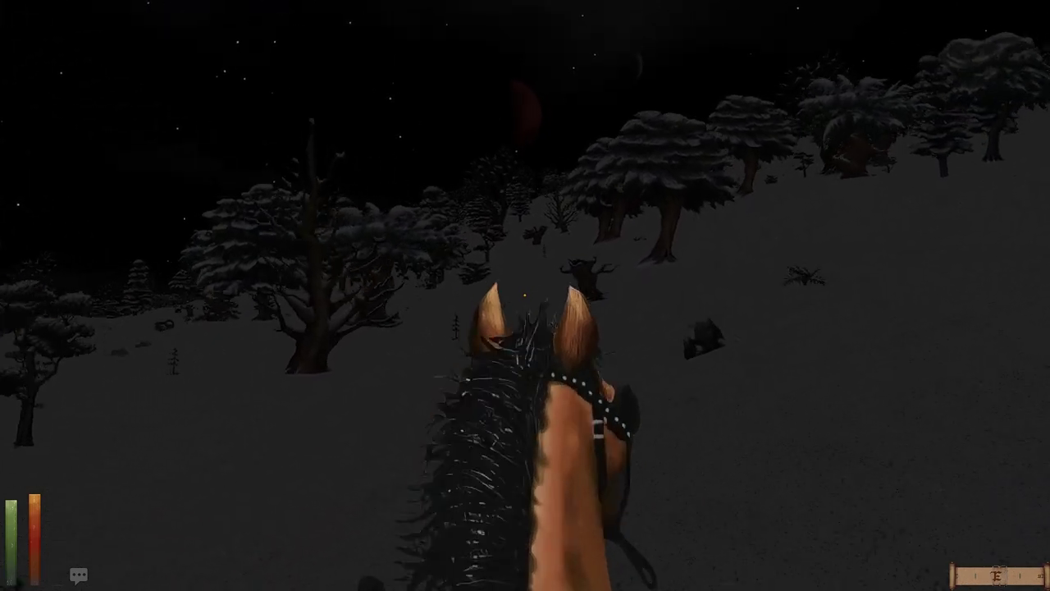
pyautogui.press('w')
pyautogui.press('w')
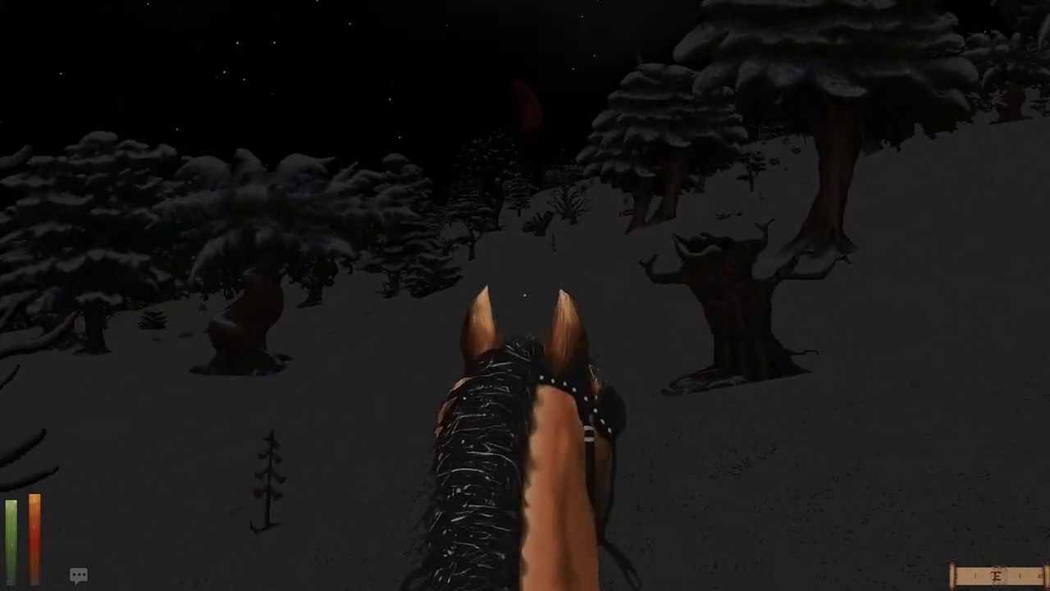
pyautogui.press('w')
pyautogui.press('w')
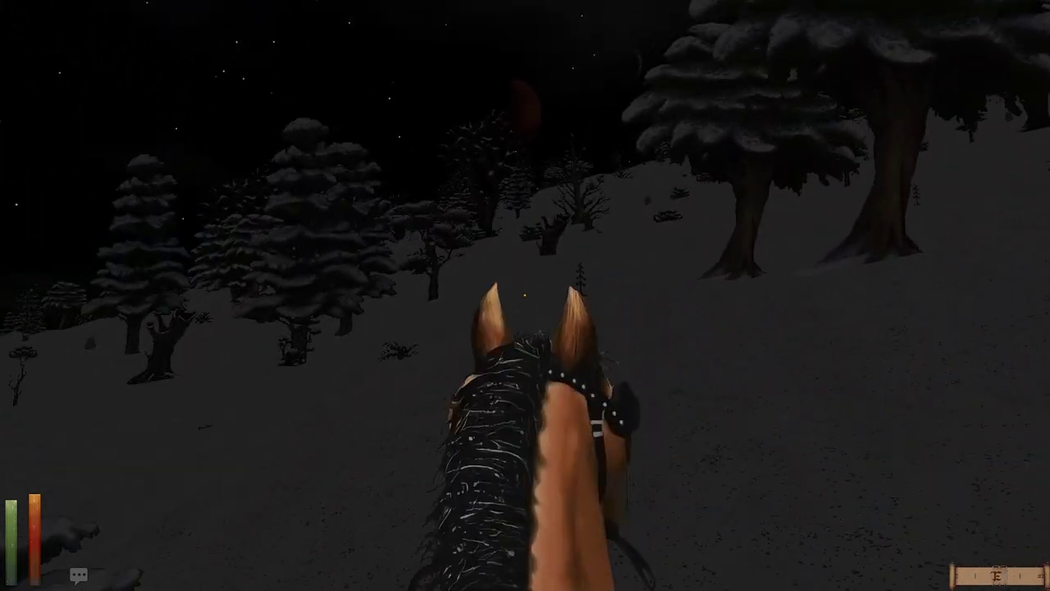
pyautogui.press('w')
pyautogui.press('w')
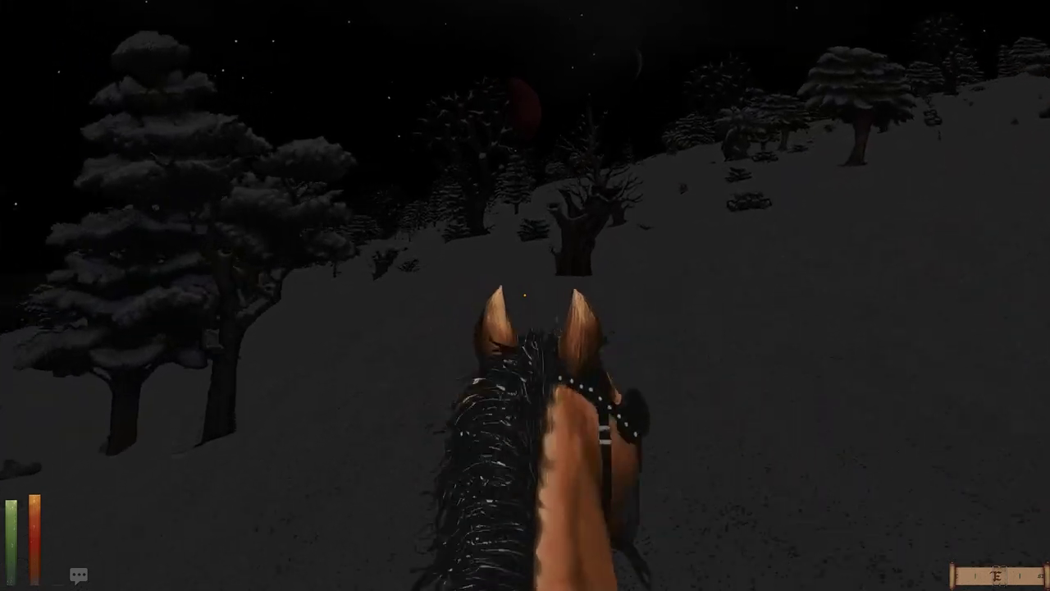
pyautogui.press('w')
pyautogui.press('w')
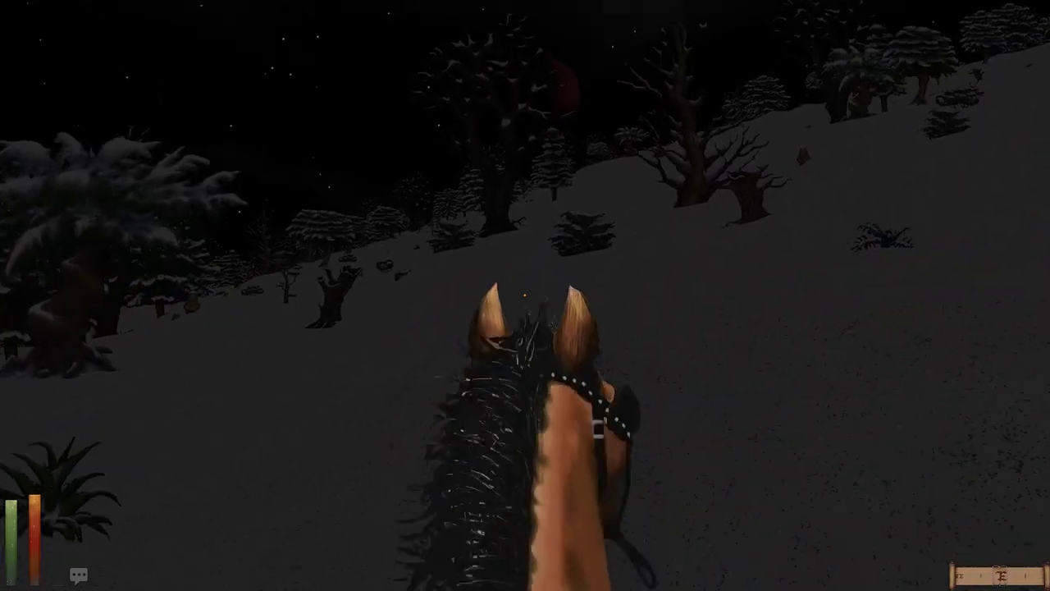
pyautogui.press('w')
pyautogui.press('w')
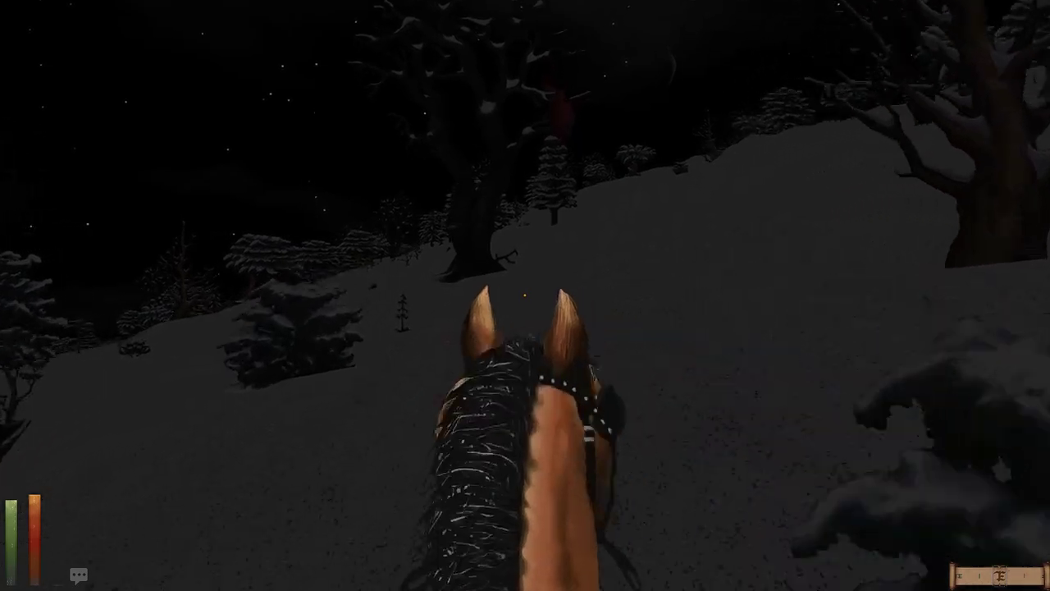
pyautogui.press('w')
# Step: Zoom the travel map into the Daggerfall region and back out, then close it
pyautogui.press('v')
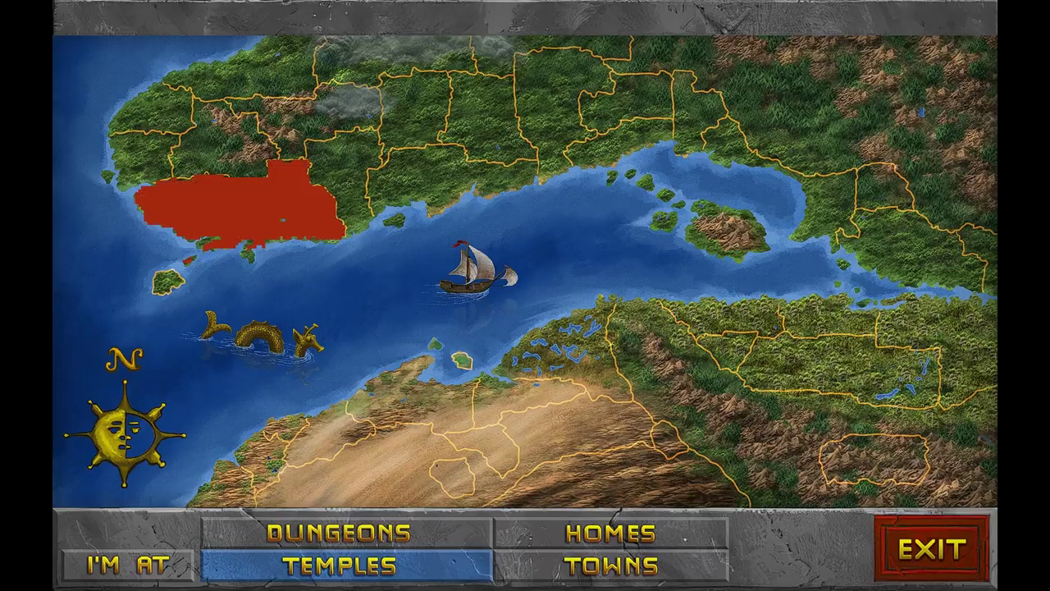
pyautogui.click(189, 148)
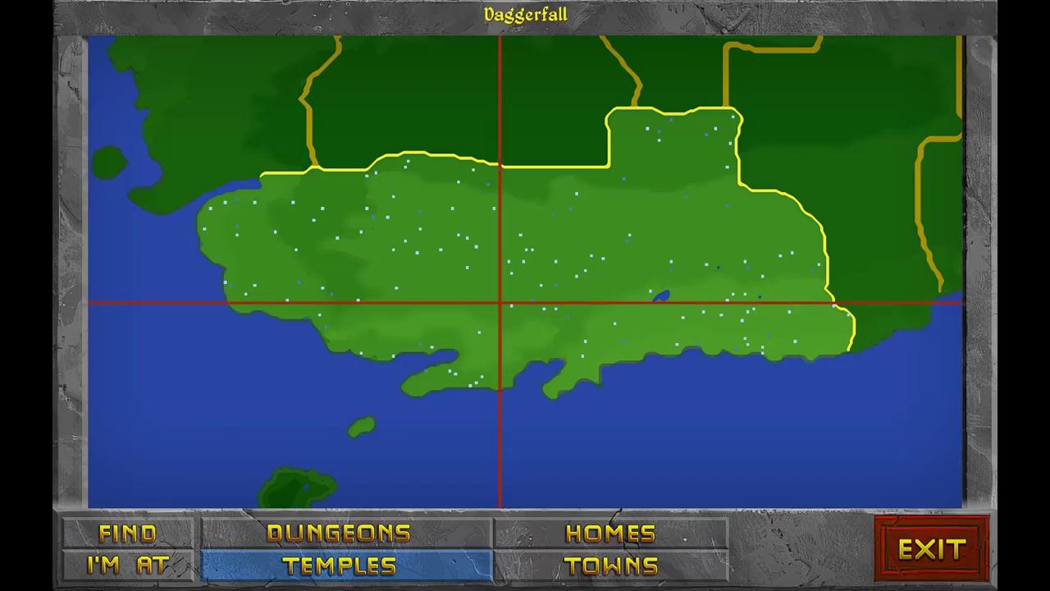
pyautogui.rightClick(238, 205)
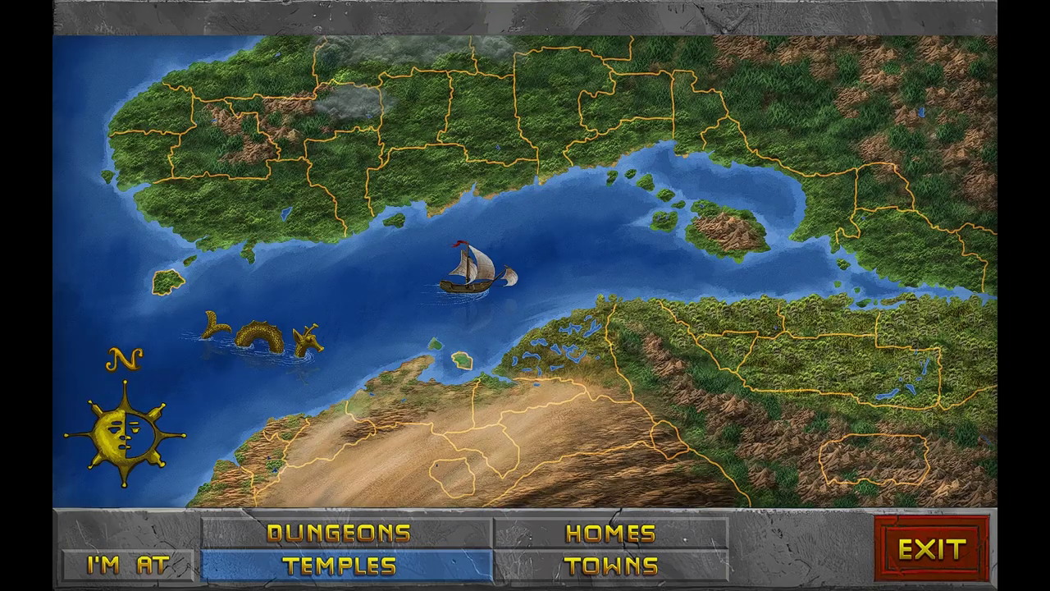
pyautogui.press('Escape')
# Step: Read the Active Quests log, including the Daedra's Heart errand, then return to the game
pyautogui.press('F5')
pyautogui.press('l')
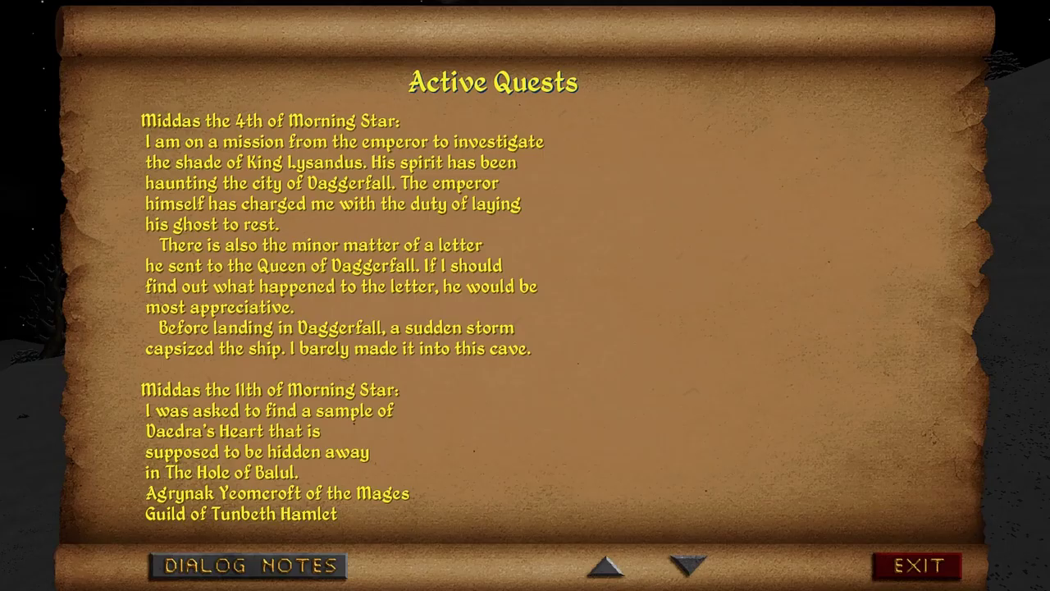
pyautogui.press('Down')
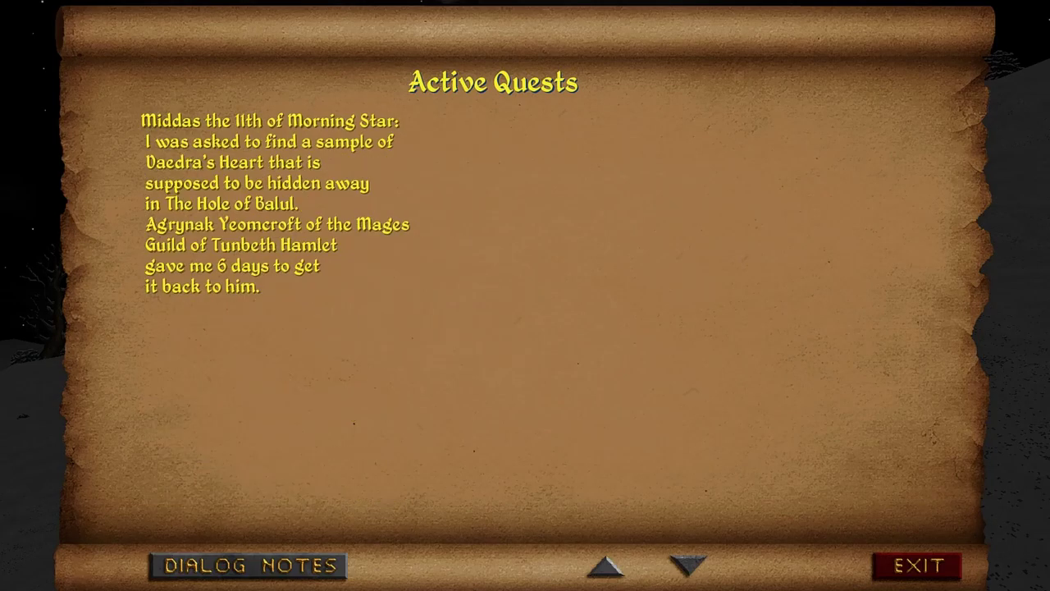
pyautogui.press('Escape')
pyautogui.press('Escape')
# Step: Find Tunbeth Hamlet in the Daggerfall region and begin the fast travel trip there
pyautogui.press('m')
pyautogui.click(230, 213)
pyautogui.press('f')
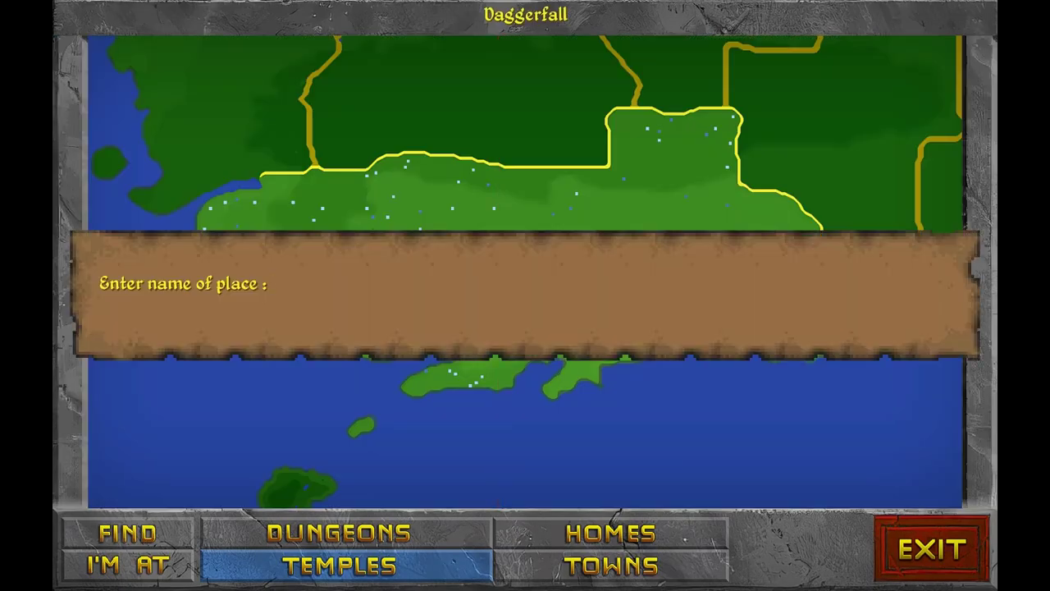
pyautogui.write('tunb')
pyautogui.press('Return')
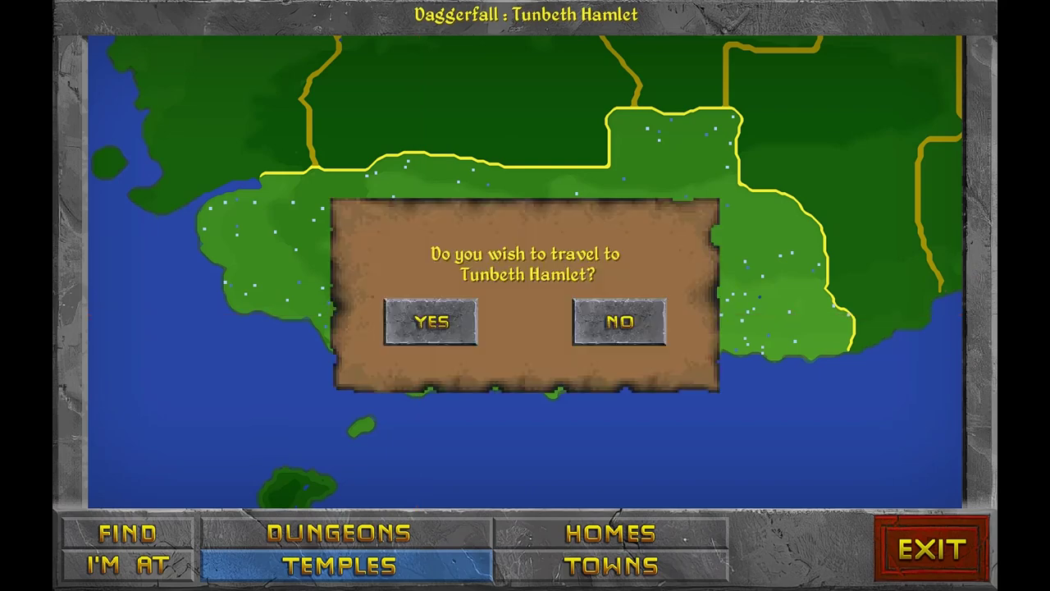
pyautogui.press('y')
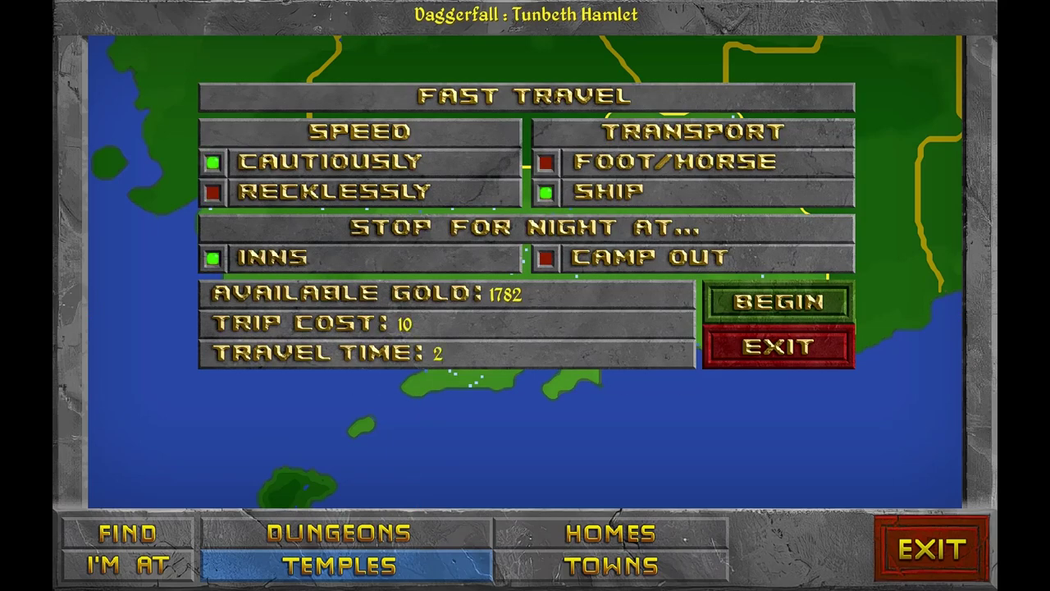
pyautogui.press('Return')
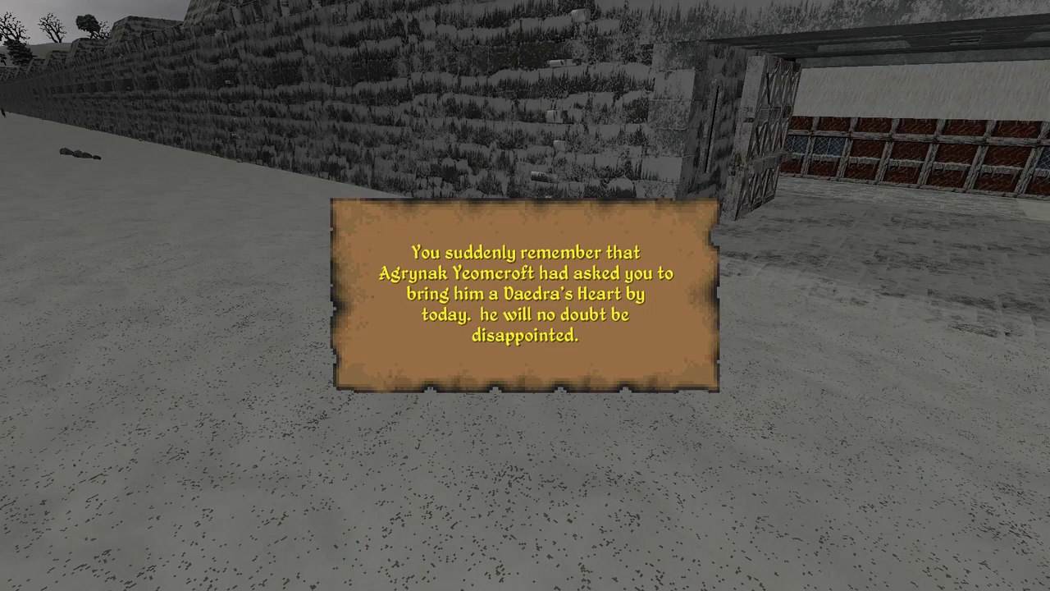
# Step: Dismiss the reminder, ride through the gateway, then dismount and walk into the square
pyautogui.click(525, 296)
pyautogui.press('w')
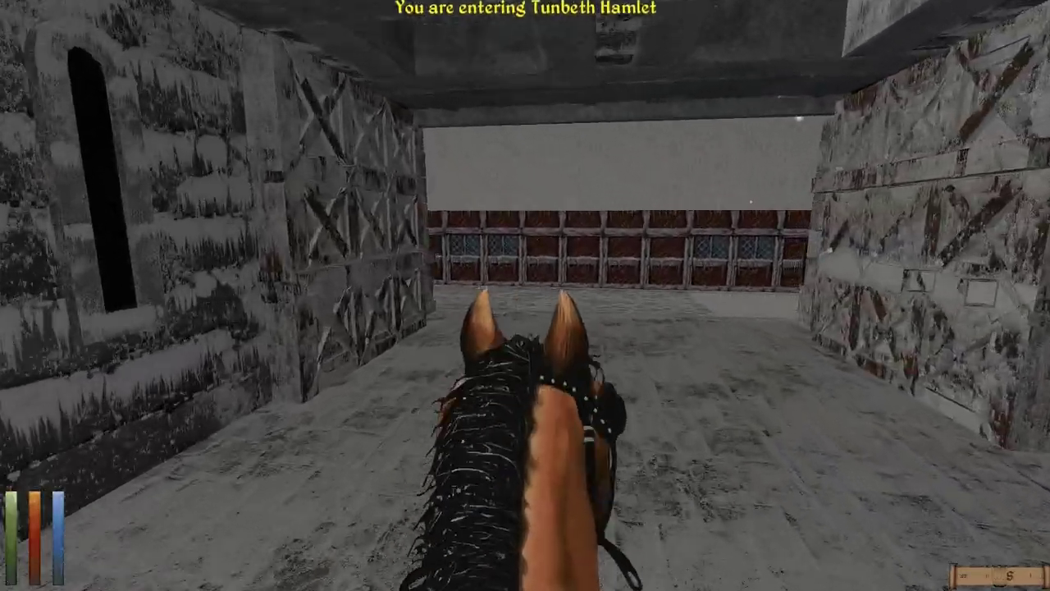
pyautogui.press('w')
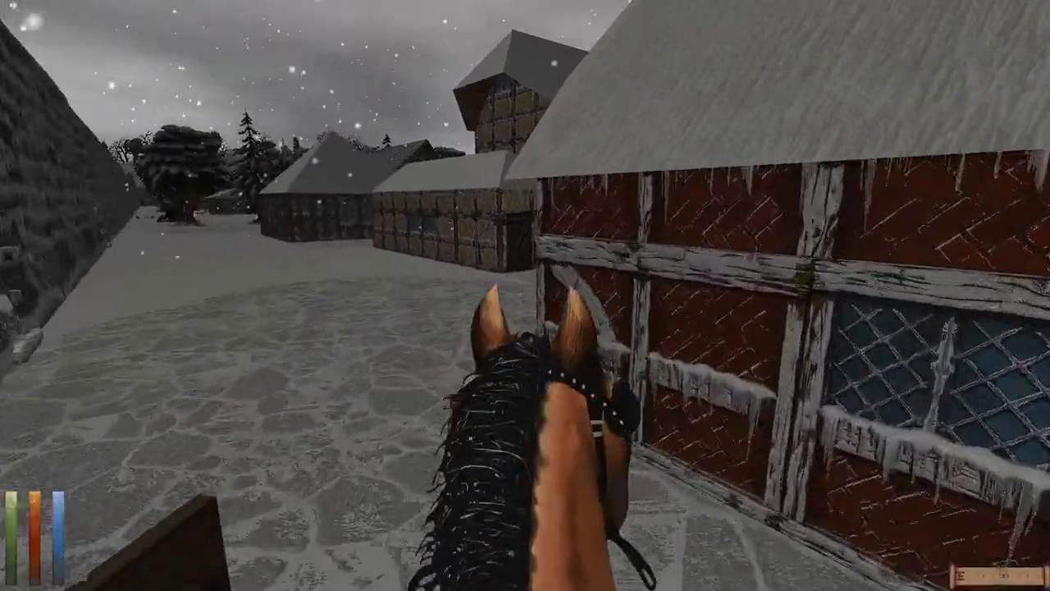
pyautogui.press('w')
pyautogui.press('t')
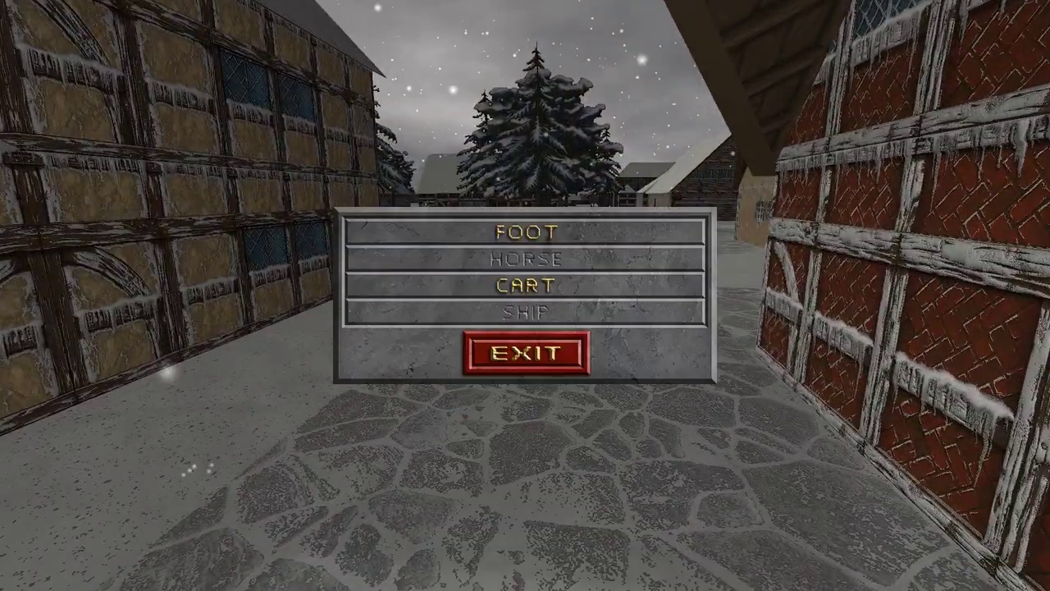
pyautogui.press('w')
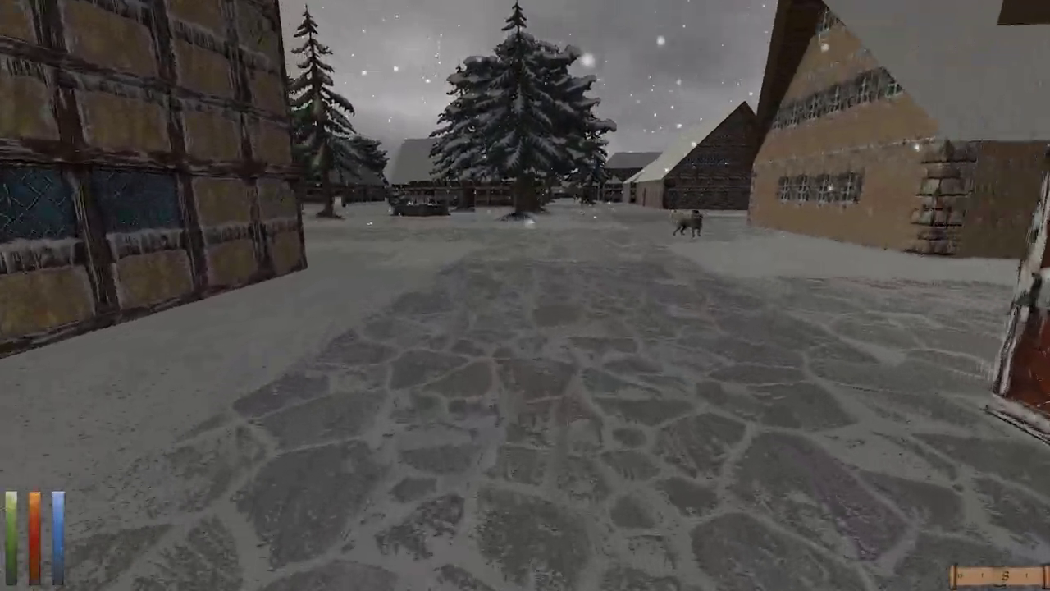
# Step: Pan the Tunbeth Hamlet town map to survey its buildings
pyautogui.press('v')
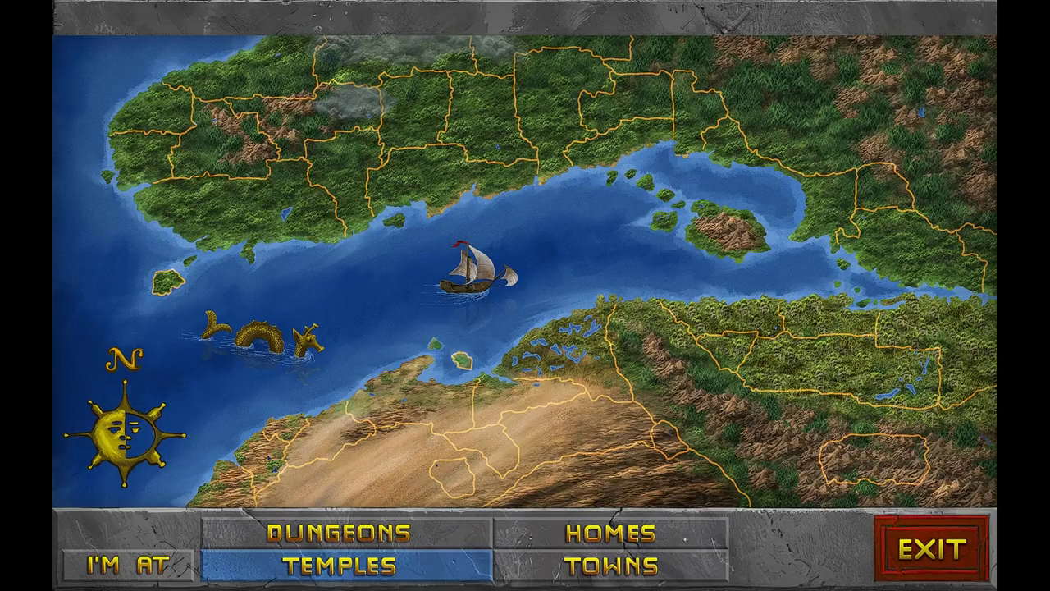
pyautogui.press('v')
pyautogui.press('m')
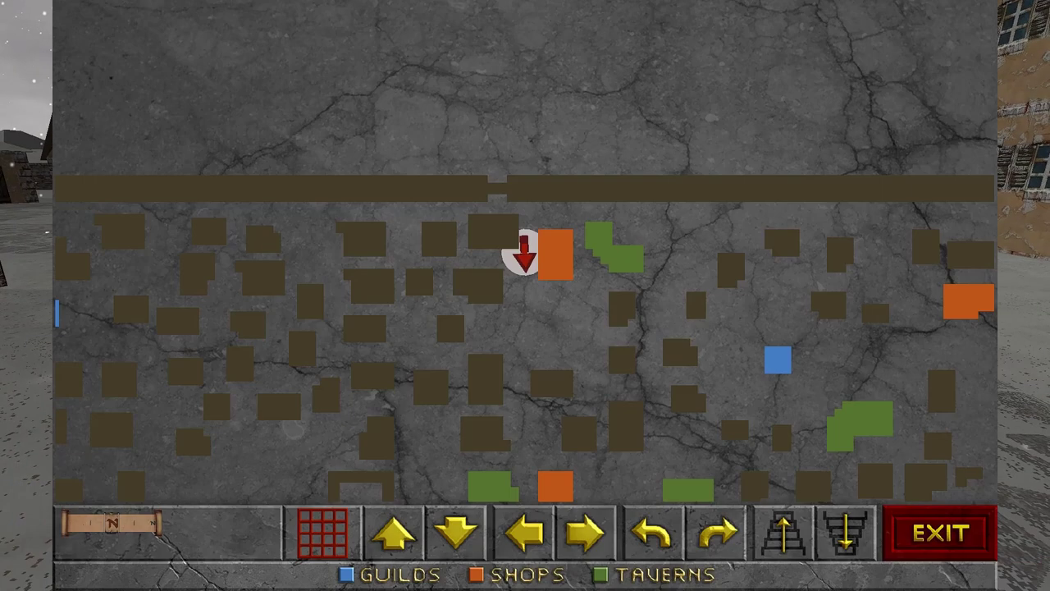
pyautogui.scroll(-5, 526, 296)
pyautogui.moveTo(525, 369); pyautogui.dragTo(624, 205)
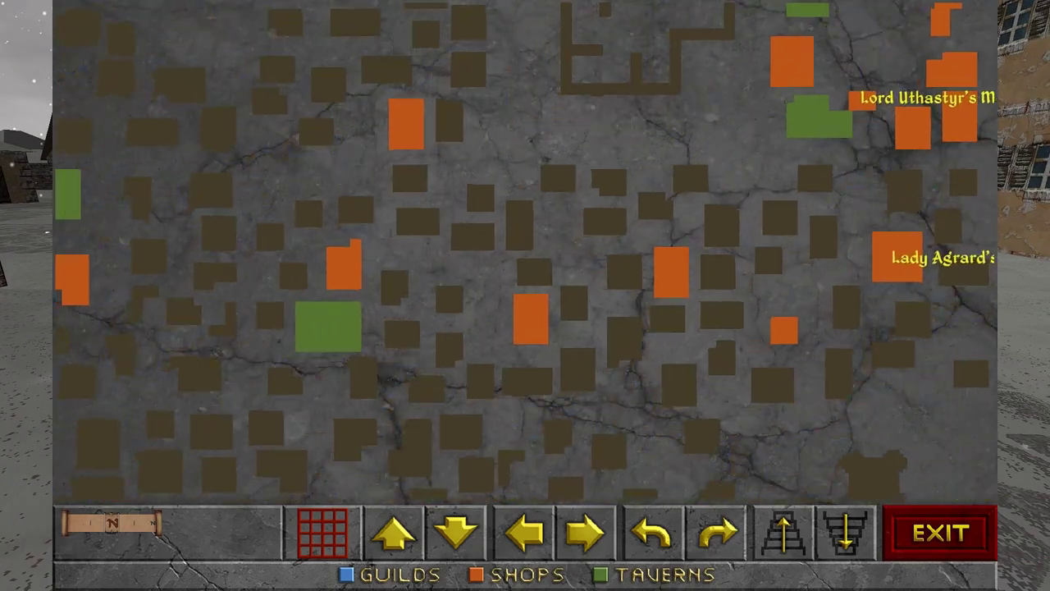
pyautogui.scroll(-3, 525, 296)
pyautogui.moveTo(492, 328); pyautogui.dragTo(525, 295)
pyautogui.press('m')
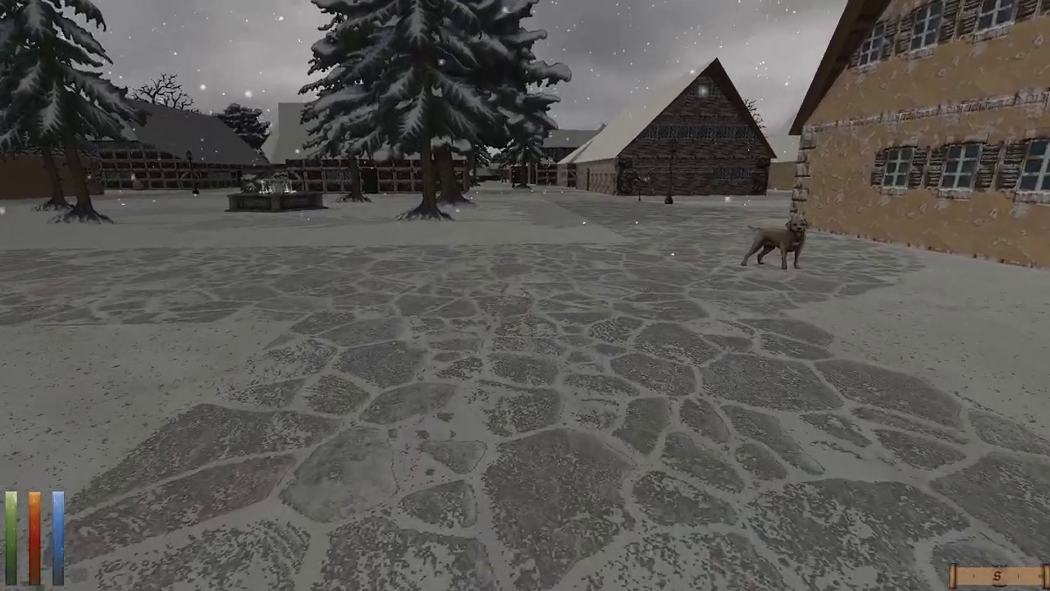
pyautogui.press('v')
pyautogui.press('v')
# Step: Remount the horse, centre The Mages Guild on the town map, and ride into the square
pyautogui.press('t')
pyautogui.click(525, 258)
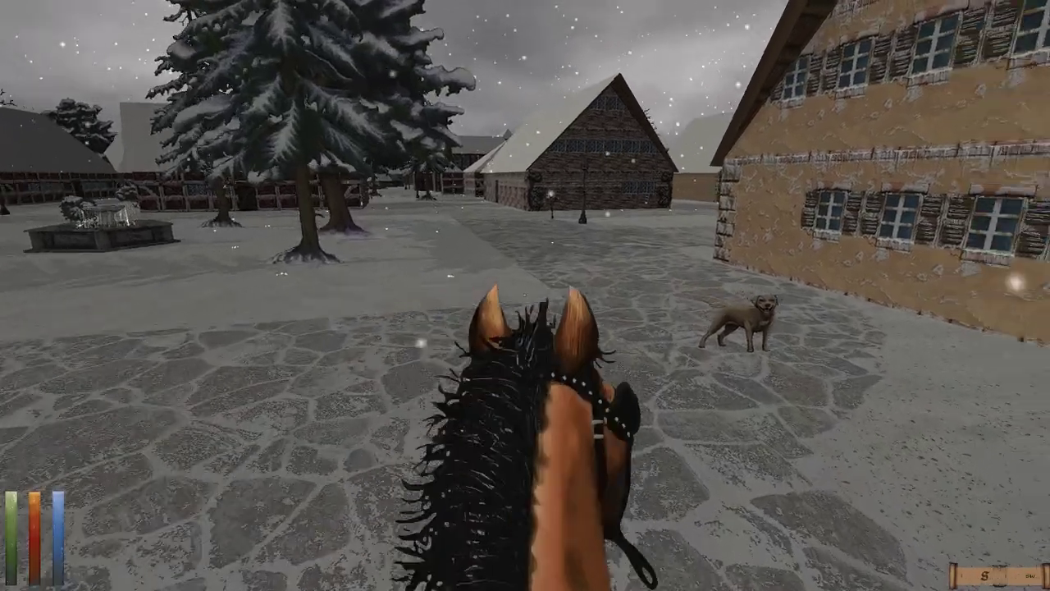
pyautogui.press('m')
pyautogui.scroll(3, 525, 247)
pyautogui.scroll(-2, 525, 246)
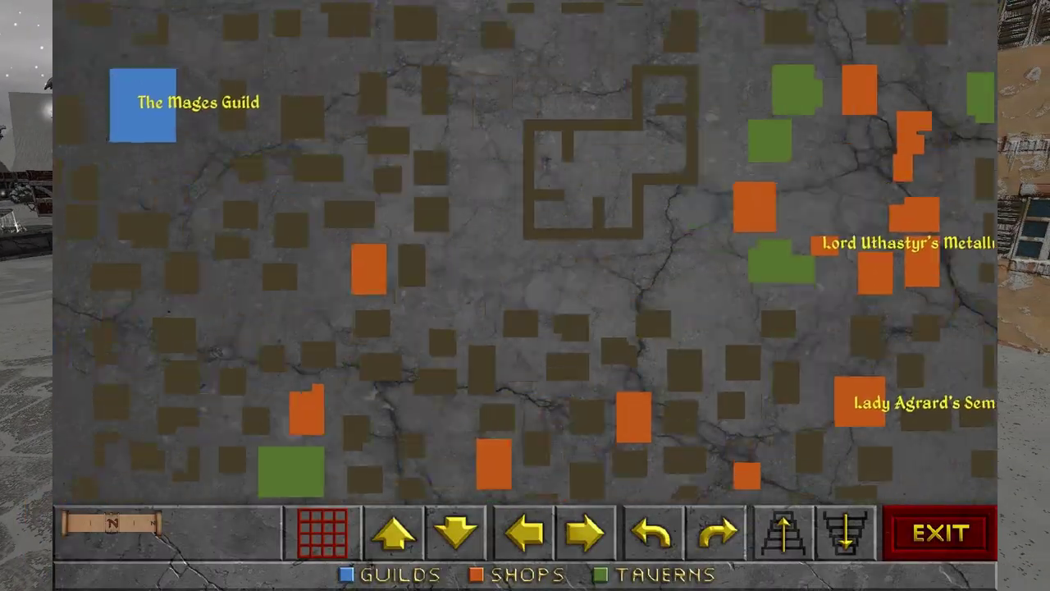
pyautogui.moveTo(328, 123); pyautogui.dragTo(525, 328)
pyautogui.press('m')
pyautogui.press('w')
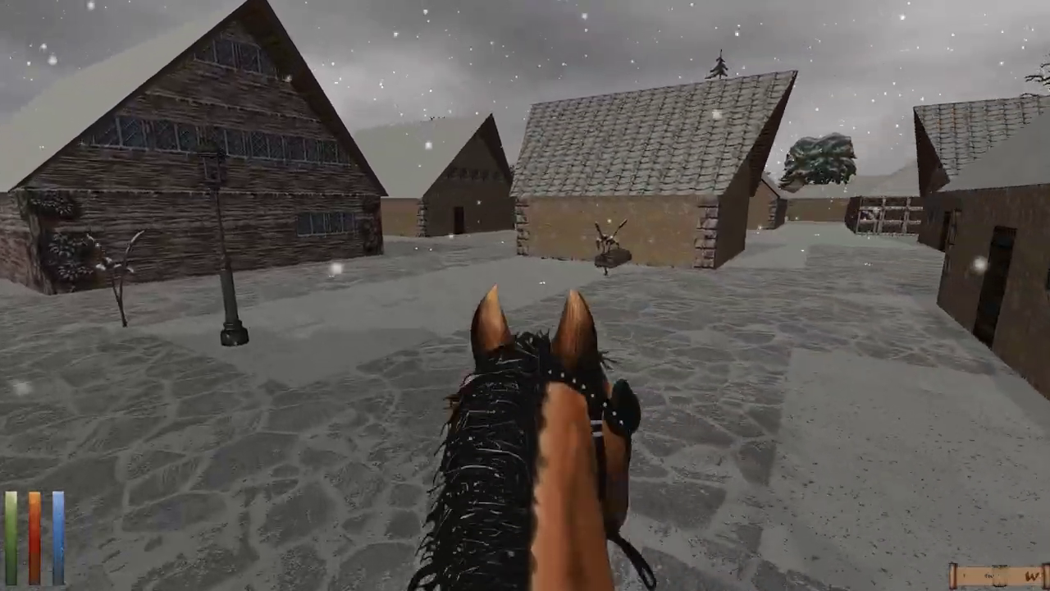
pyautogui.press('w')
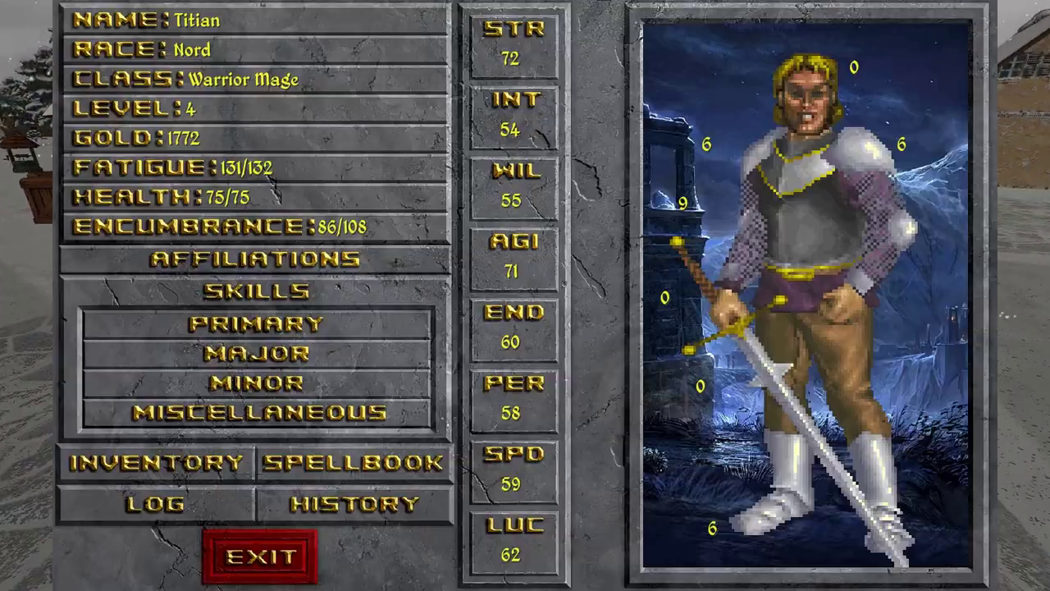
pyautogui.click(254, 258)
# Step: Close the affiliations popup and character sheet, ride on, and check the town map
pyautogui.click(525, 320)
pyautogui.press('Escape')
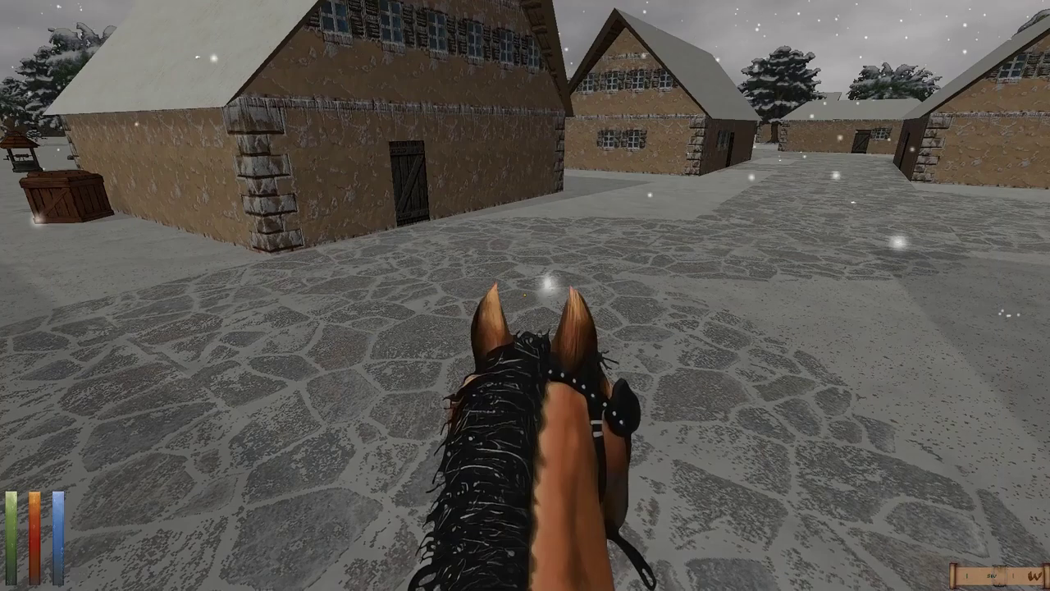
pyautogui.press('w')
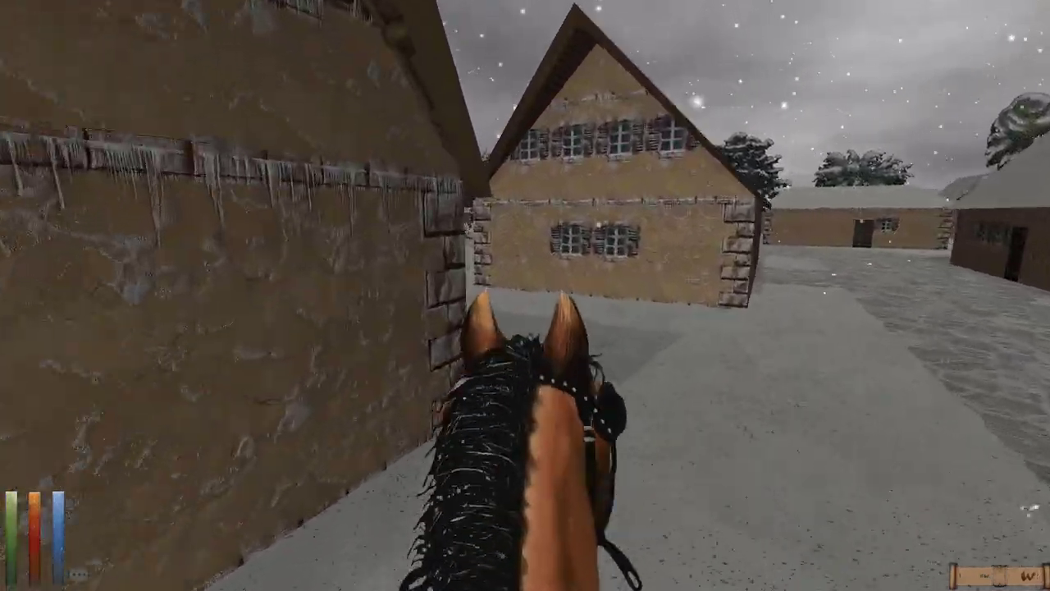
pyautogui.press('w')
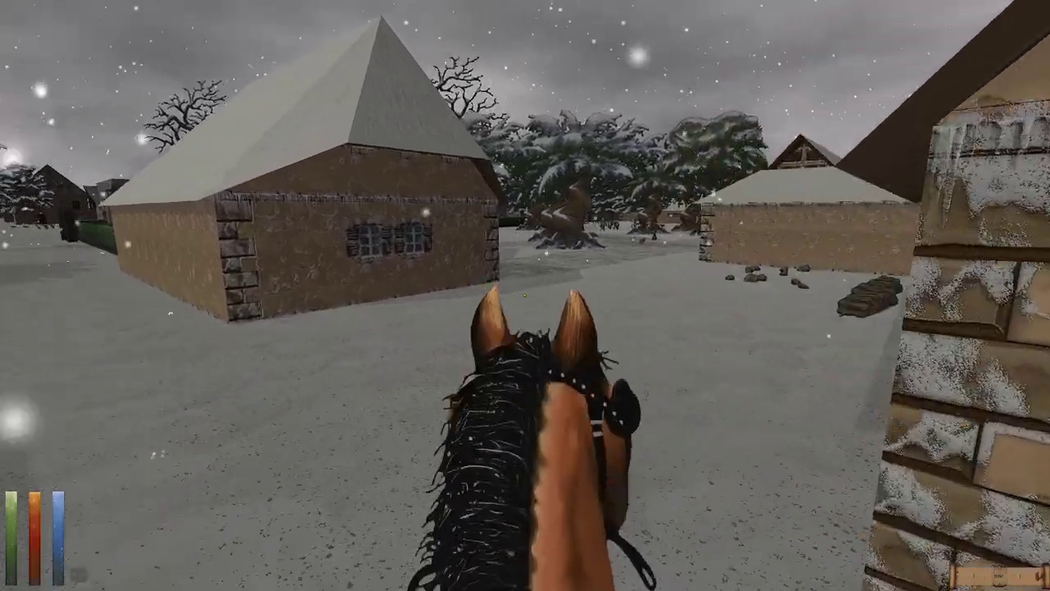
pyautogui.press('m')
pyautogui.scroll(-3, 525, 262)
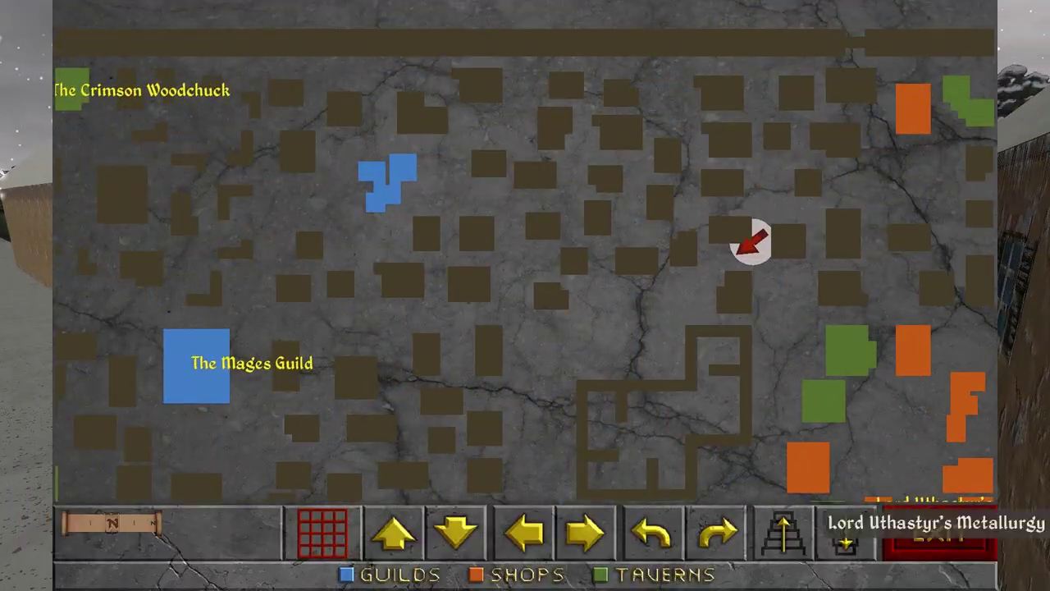
pyautogui.press('m')
# Step: Ride past the half-timbered and plaster buildings, checking the map for the Mages Guild
pyautogui.press('w')
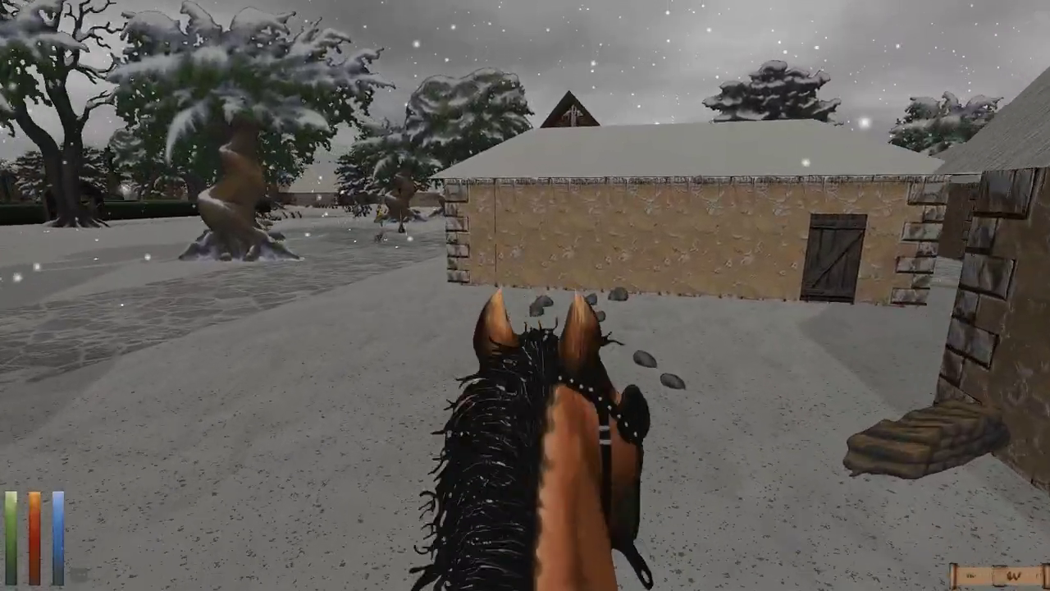
pyautogui.press('w')
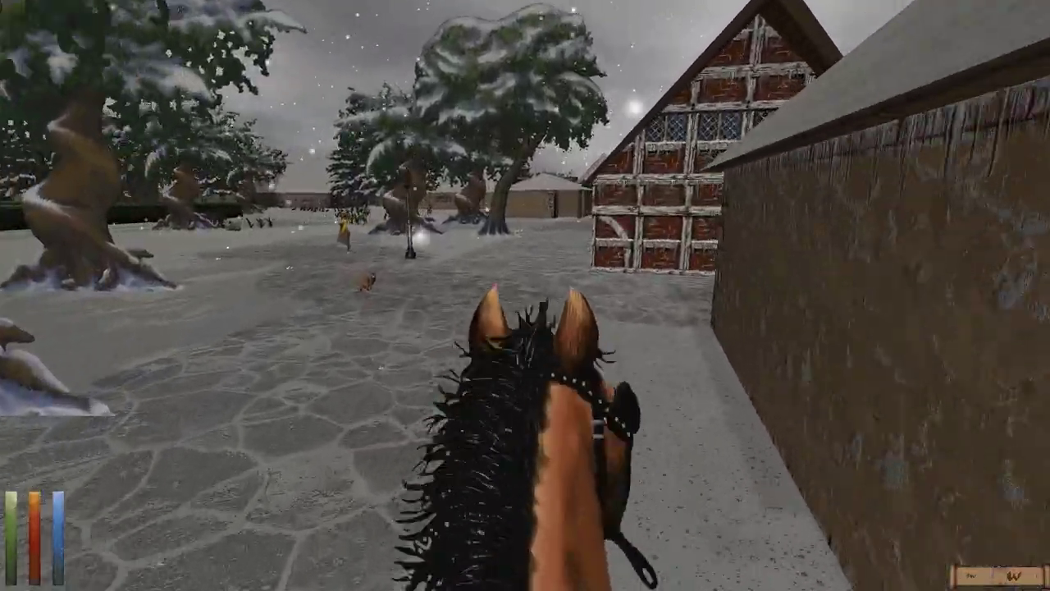
pyautogui.press('w')
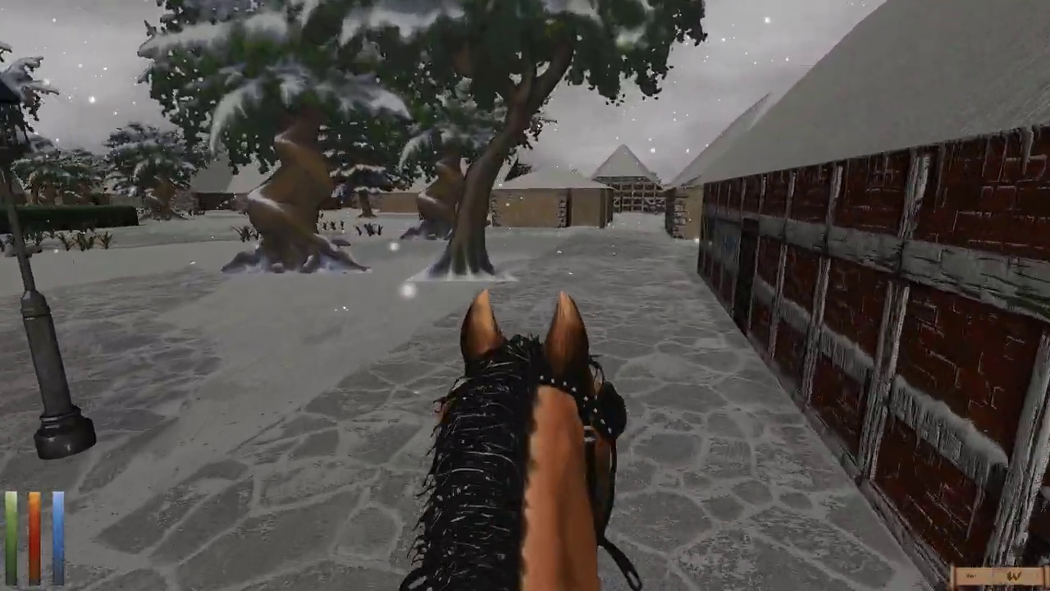
pyautogui.press('w')
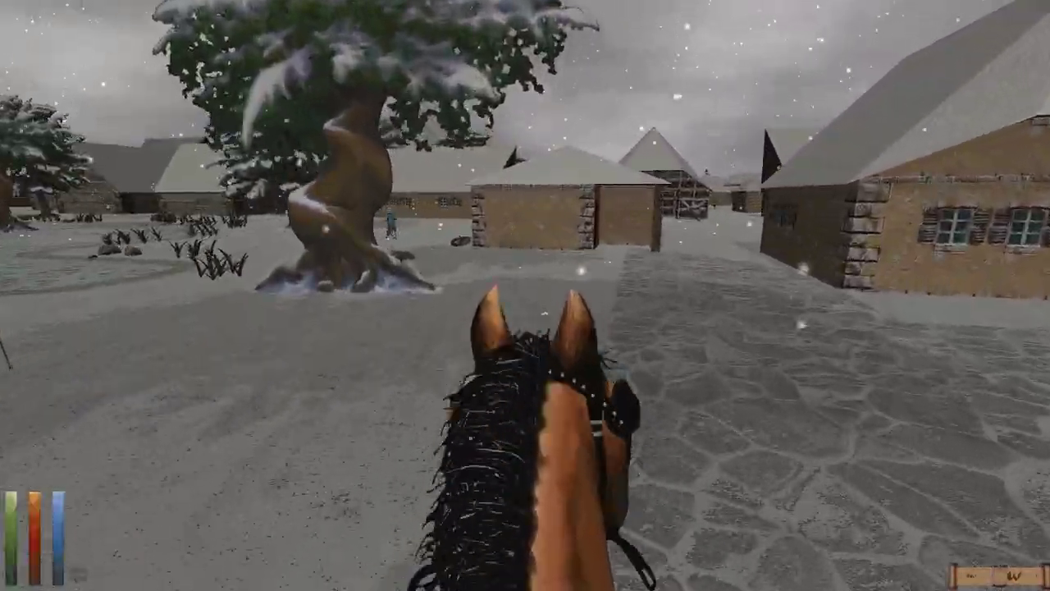
pyautogui.press('w')
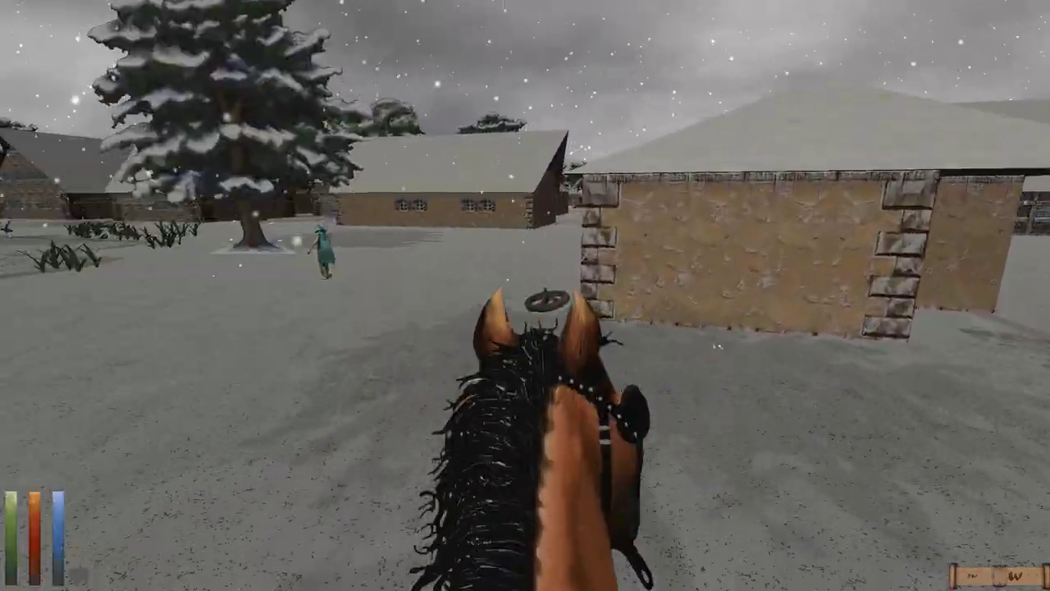
pyautogui.press('w')
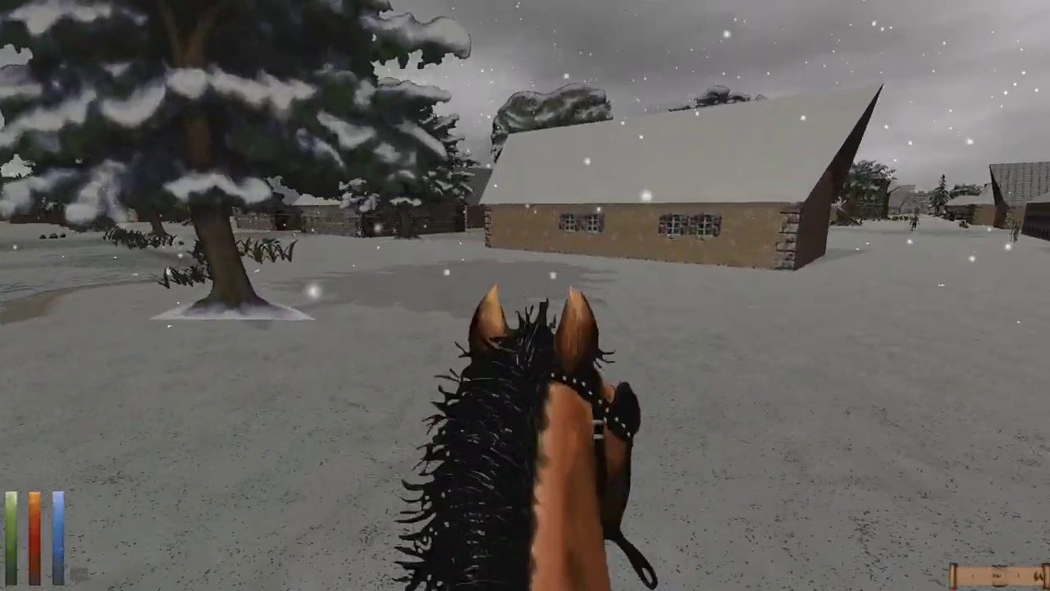
pyautogui.press('m')
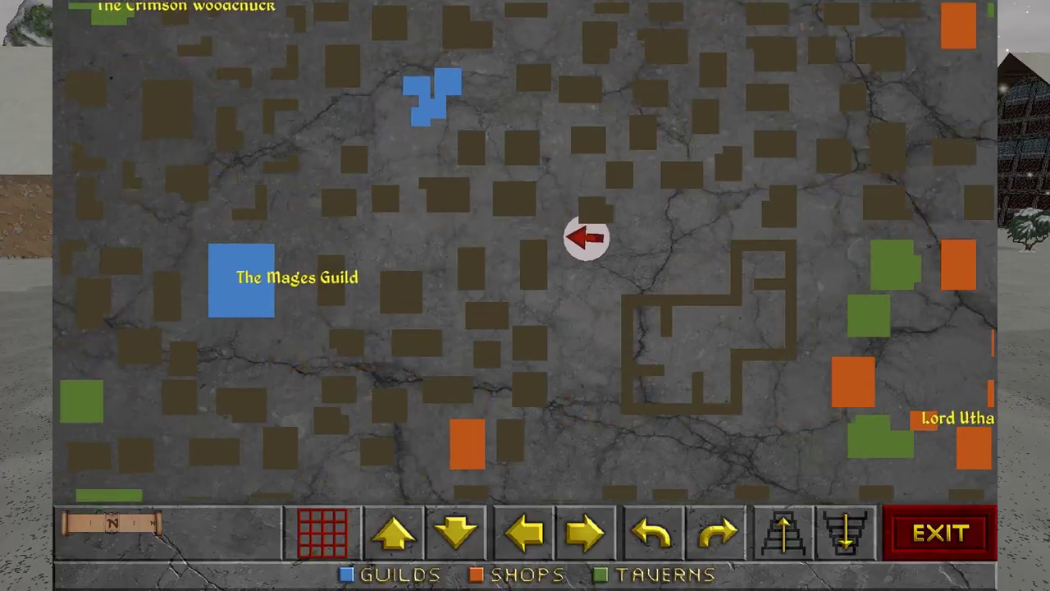
pyautogui.press('m')
# Step: Cross the village square and ride along the stone wall to the guild's eye-signed door
pyautogui.press('w')
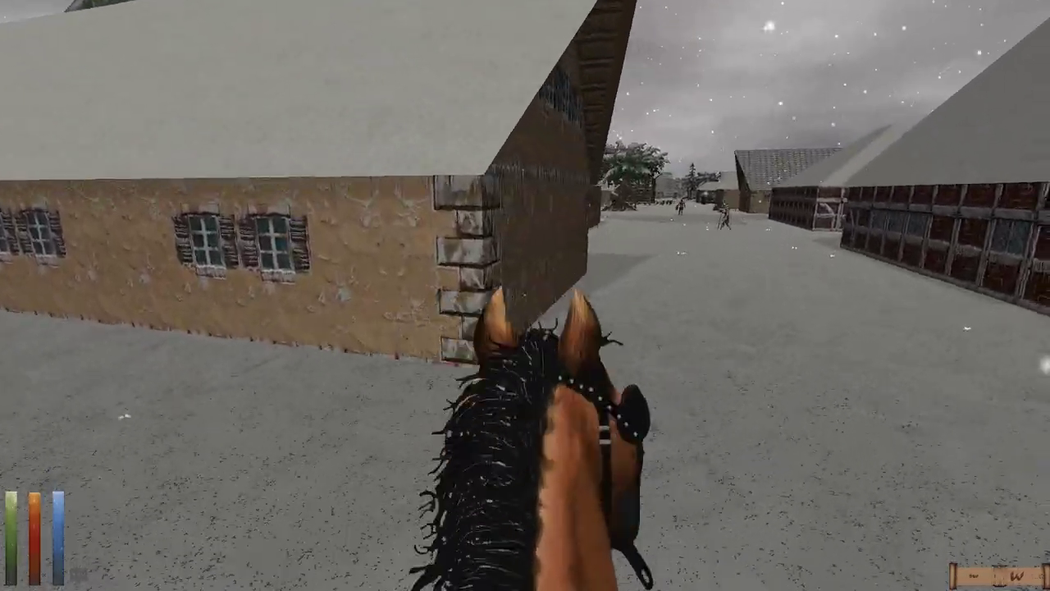
pyautogui.press('w')
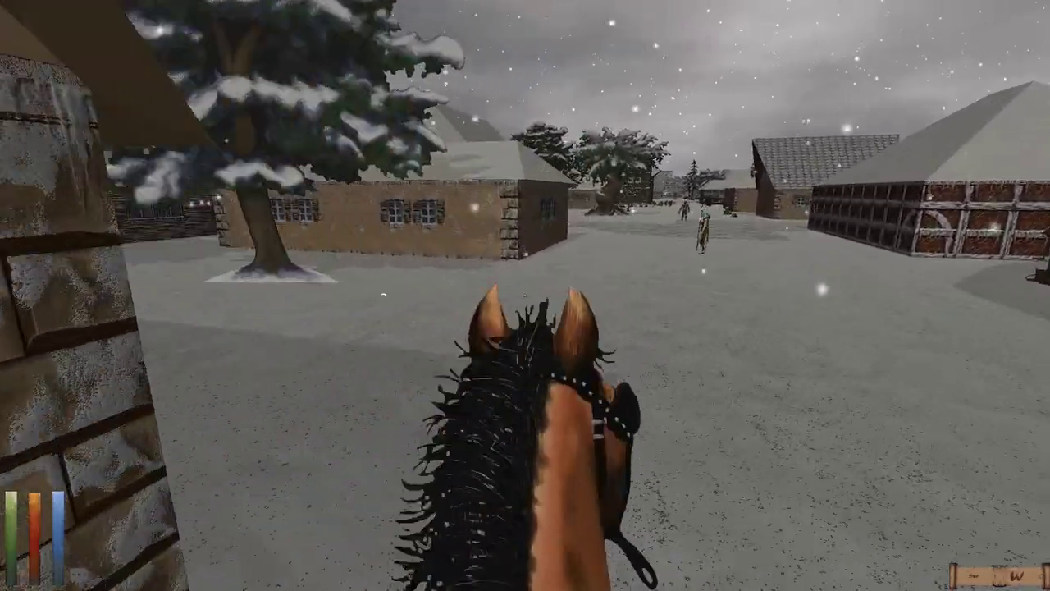
pyautogui.press('w')
pyautogui.press('w')
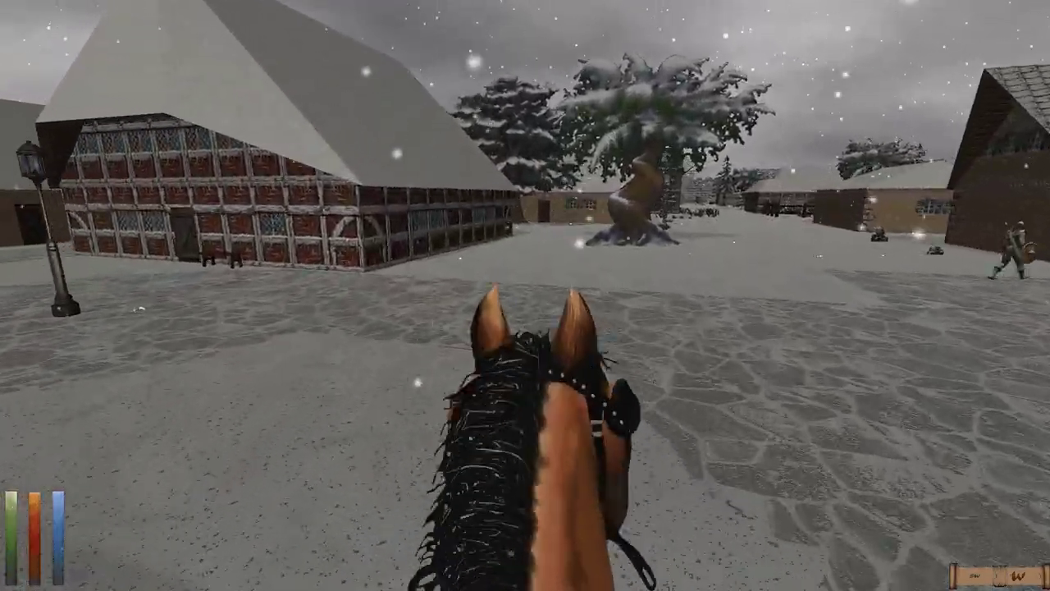
pyautogui.press('w')
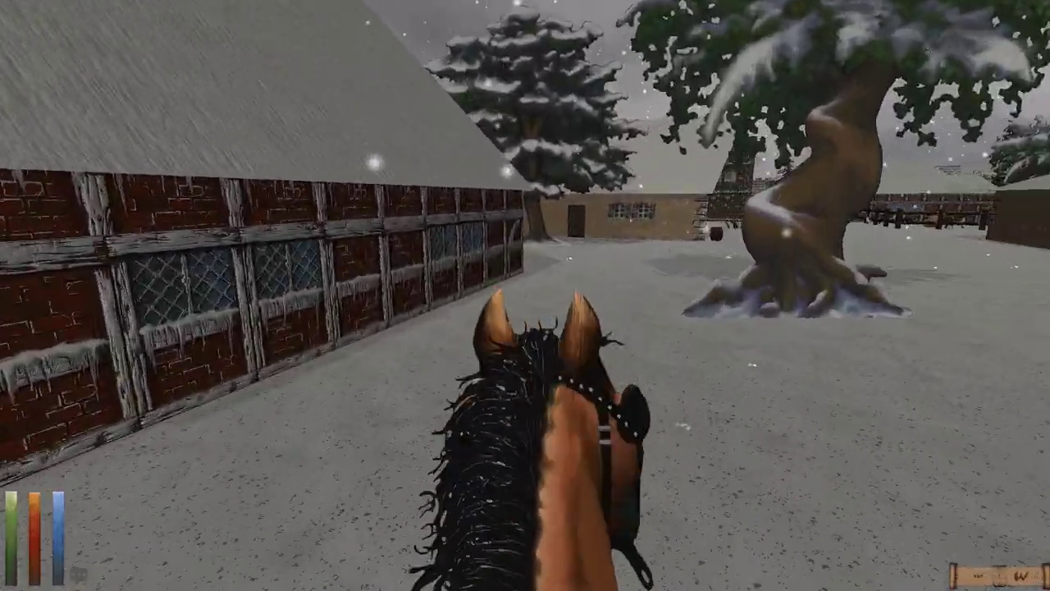
pyautogui.press('w')
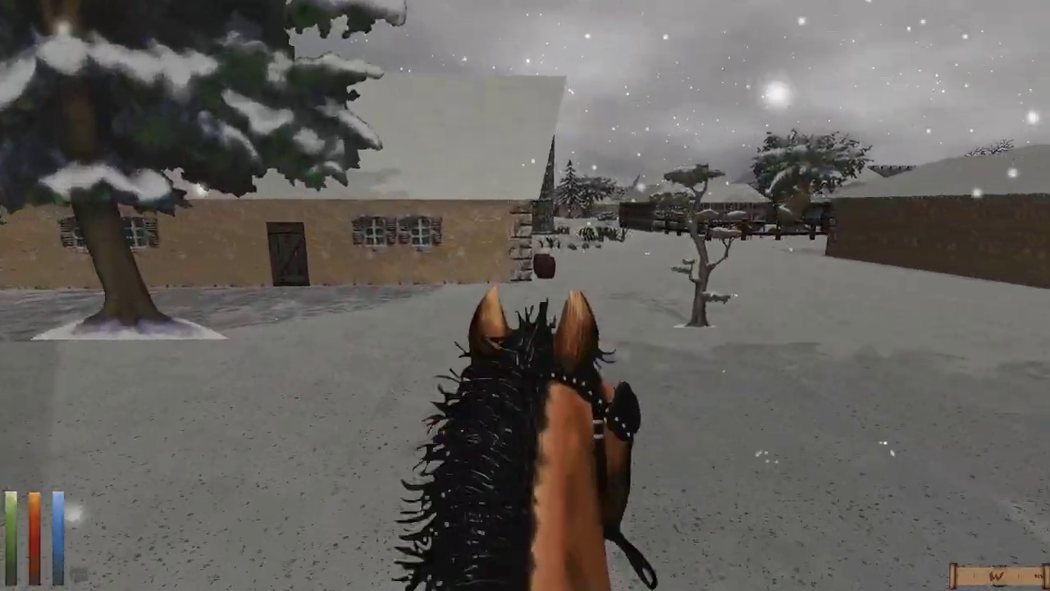
pyautogui.press('w')
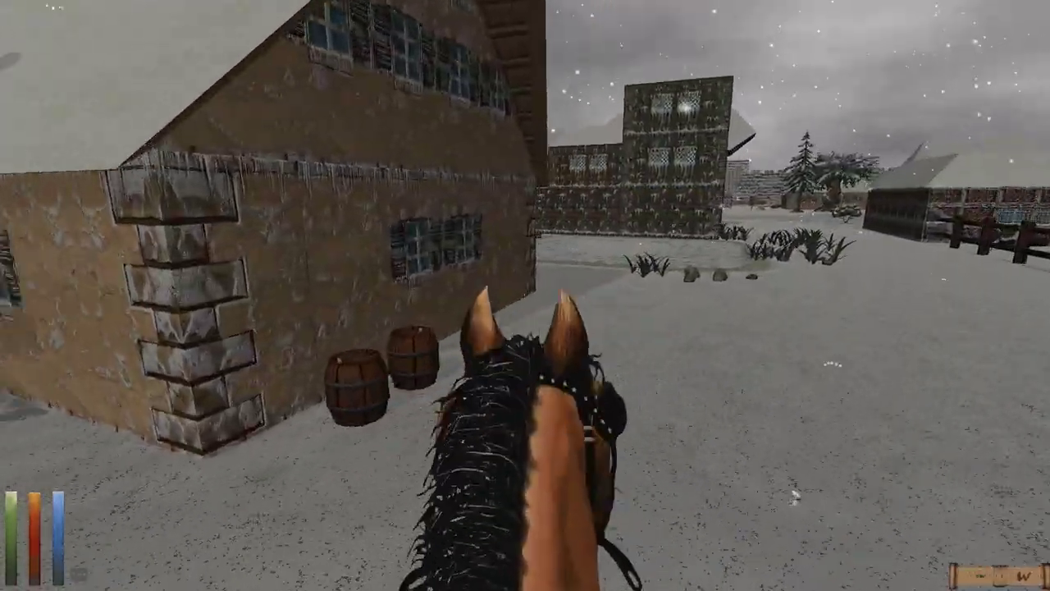
pyautogui.press('w')
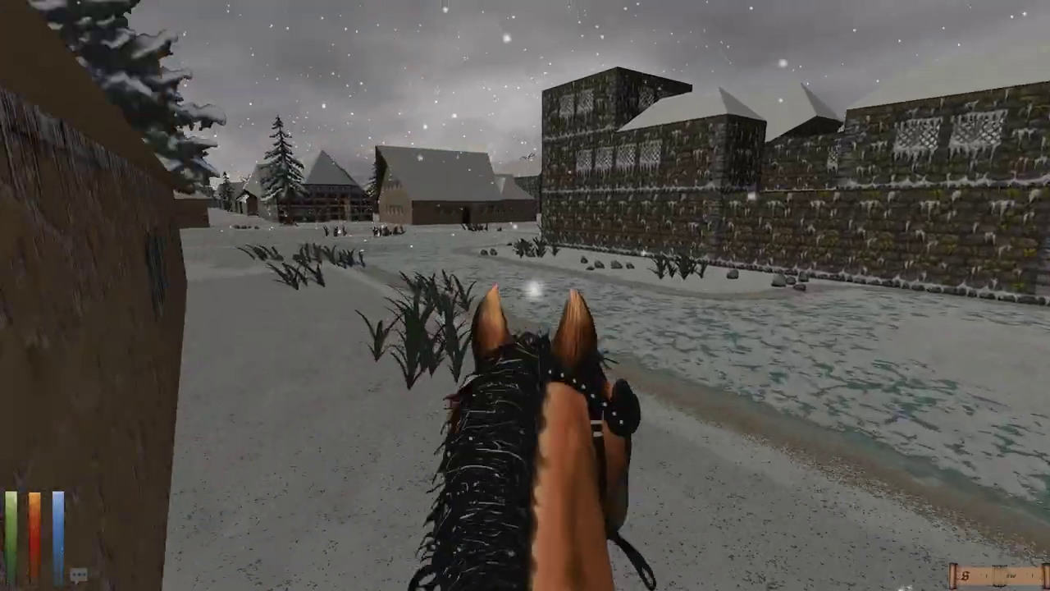
pyautogui.press('w')
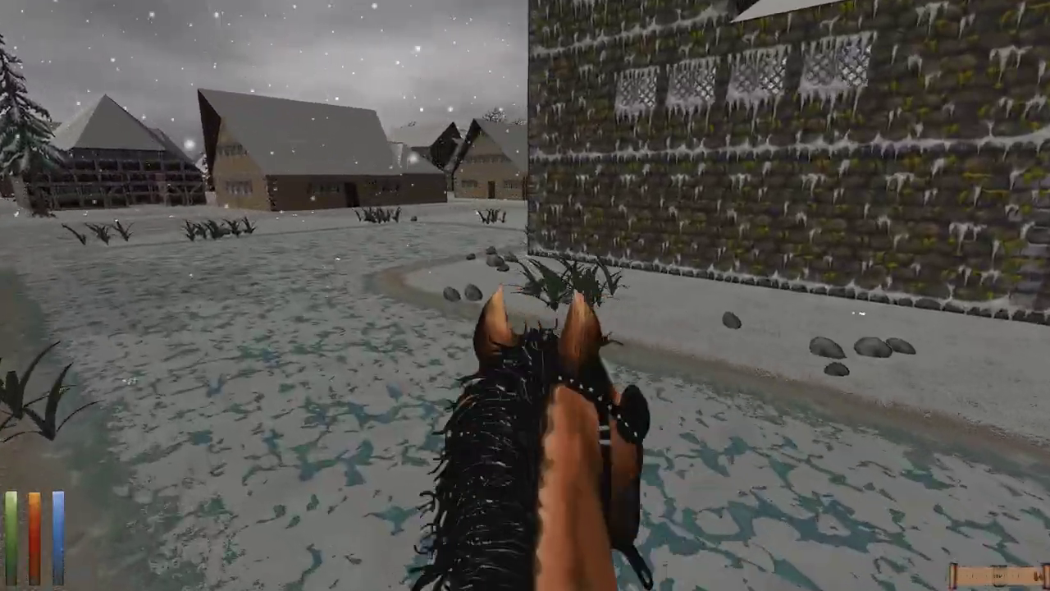
pyautogui.press('w')
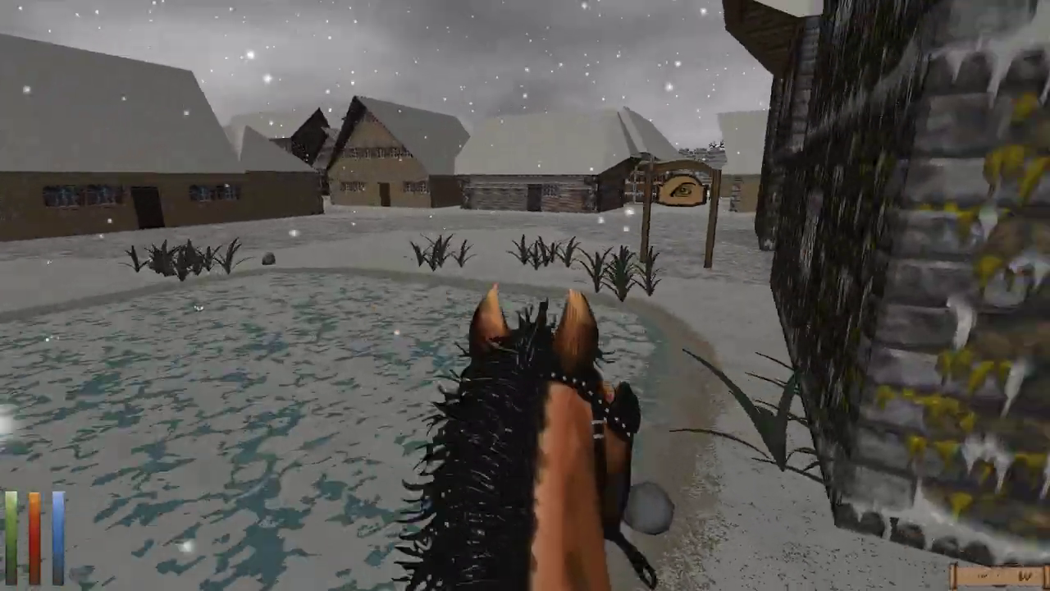
pyautogui.press('w')
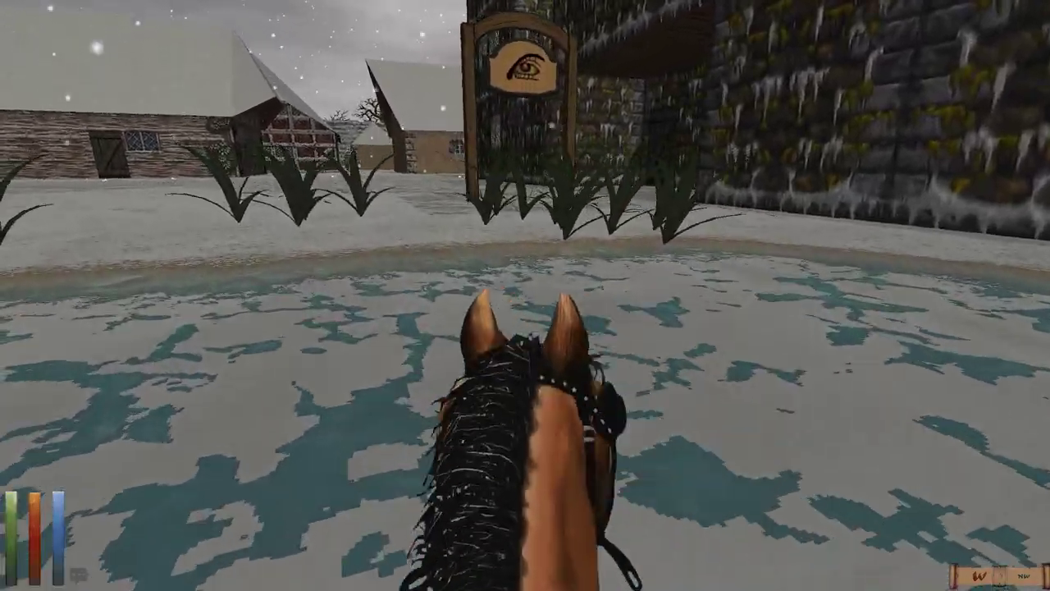
pyautogui.press('w')
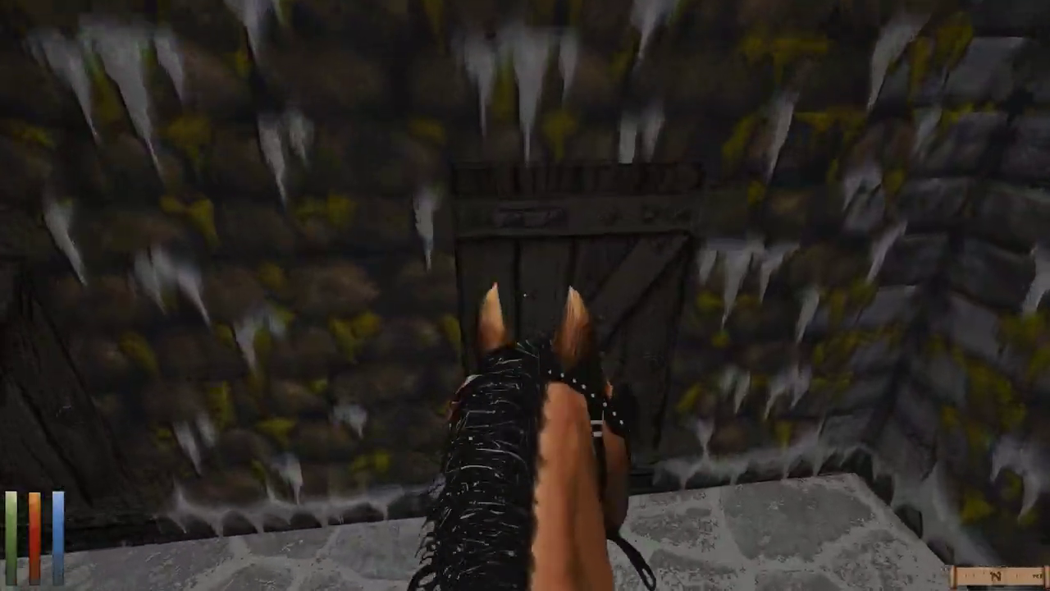
# Step: Try the locked guild door, check the time, and wait out a few hours
pyautogui.click(524, 294)
pyautogui.press('w')
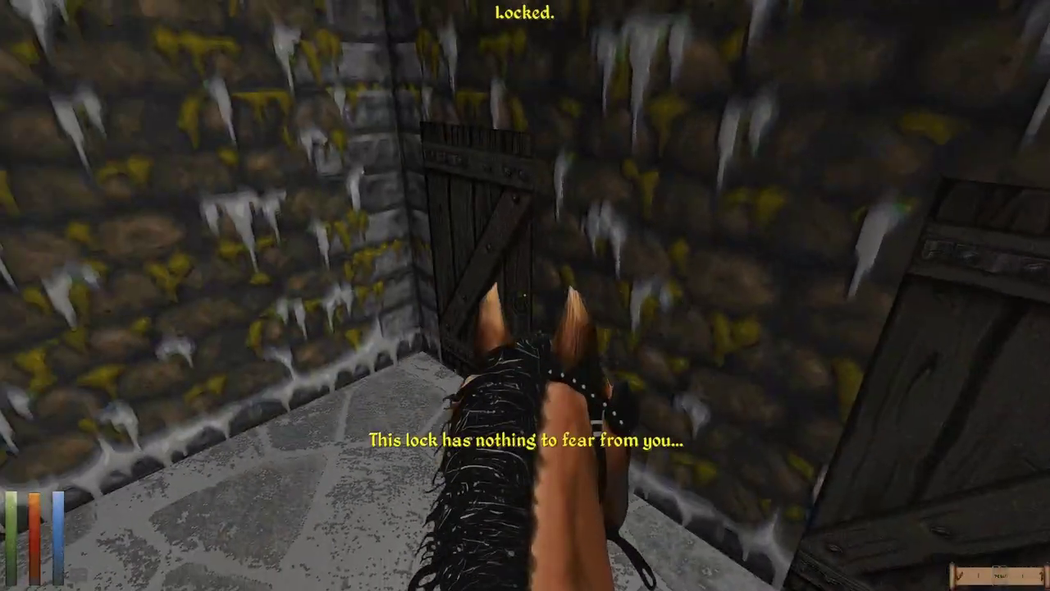
pyautogui.press('i')
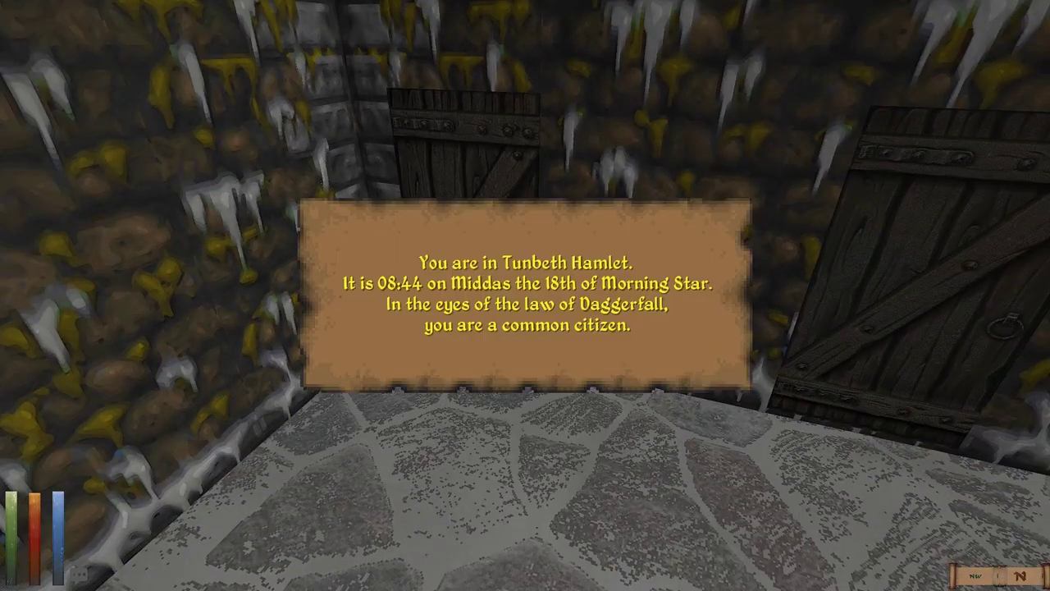
pyautogui.click(525, 294)
pyautogui.write('r')
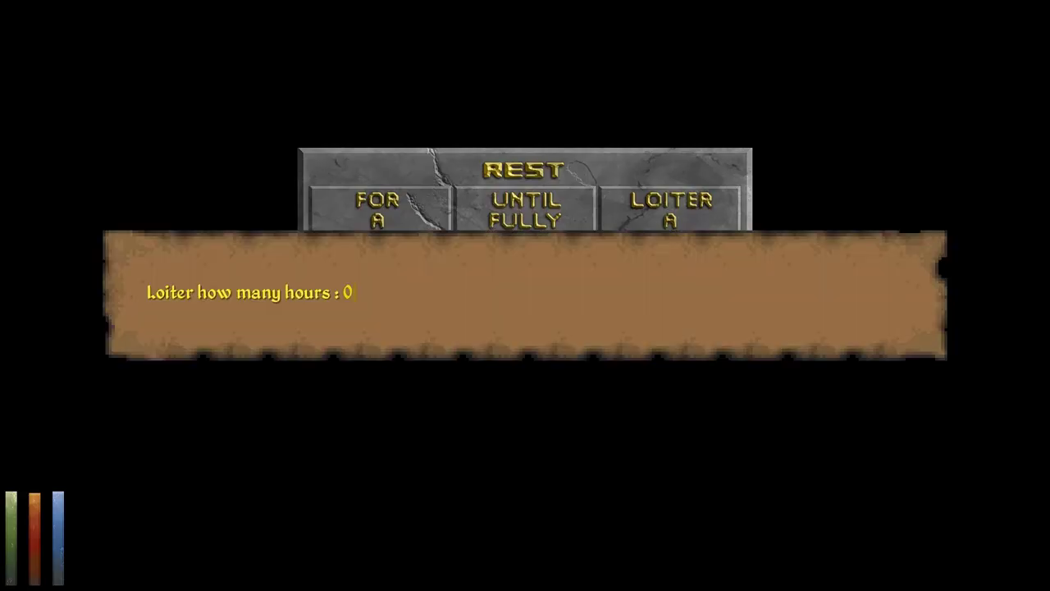
pyautogui.write('2')
pyautogui.press('Return')
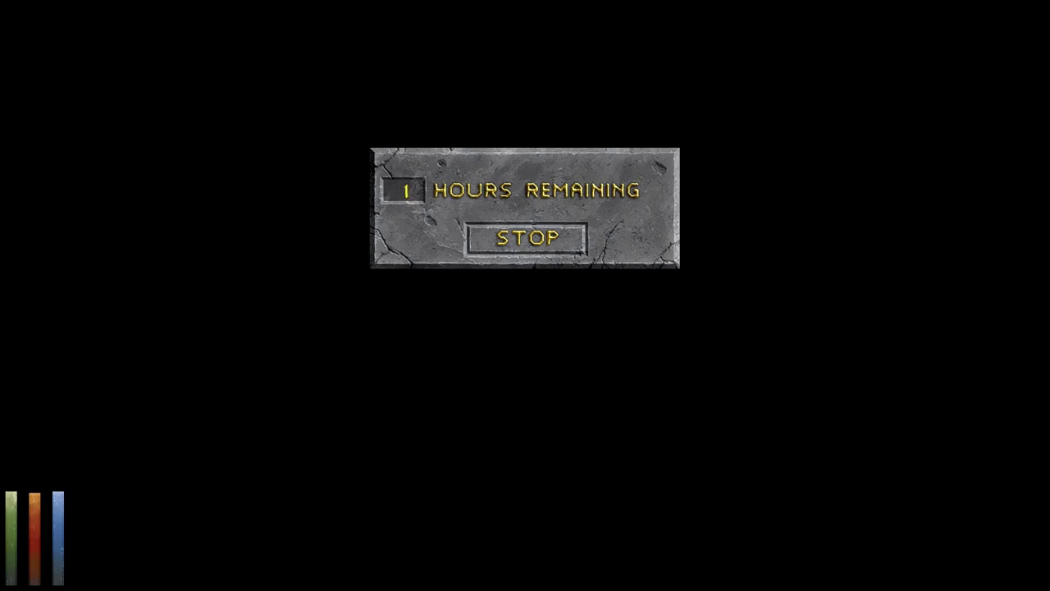
pyautogui.click(525, 294)
# Step: Try the guild door again, then loiter a while longer until it opens
pyautogui.click(525, 295)
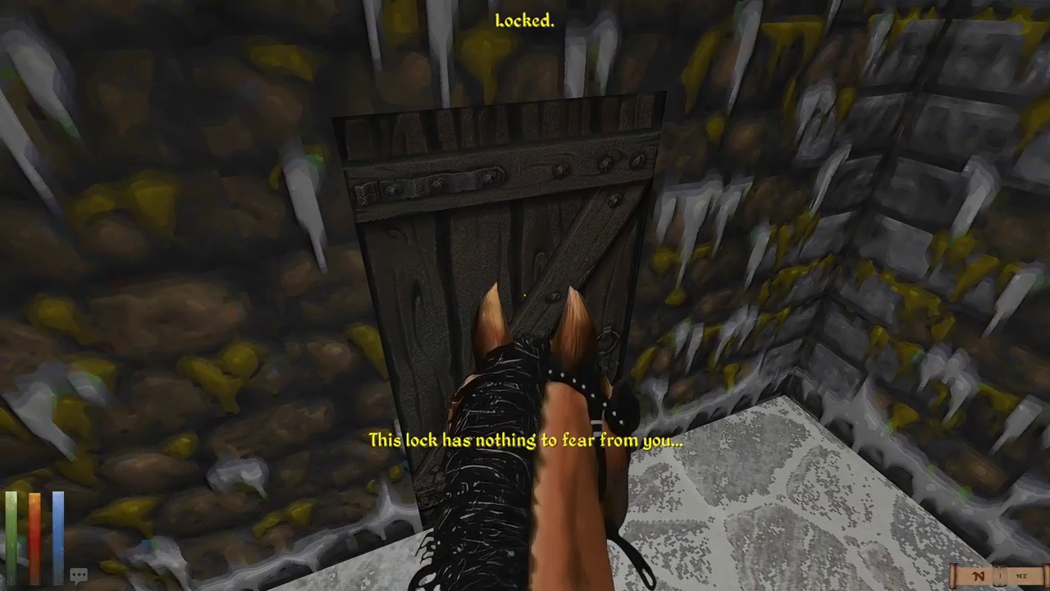
pyautogui.press('r')
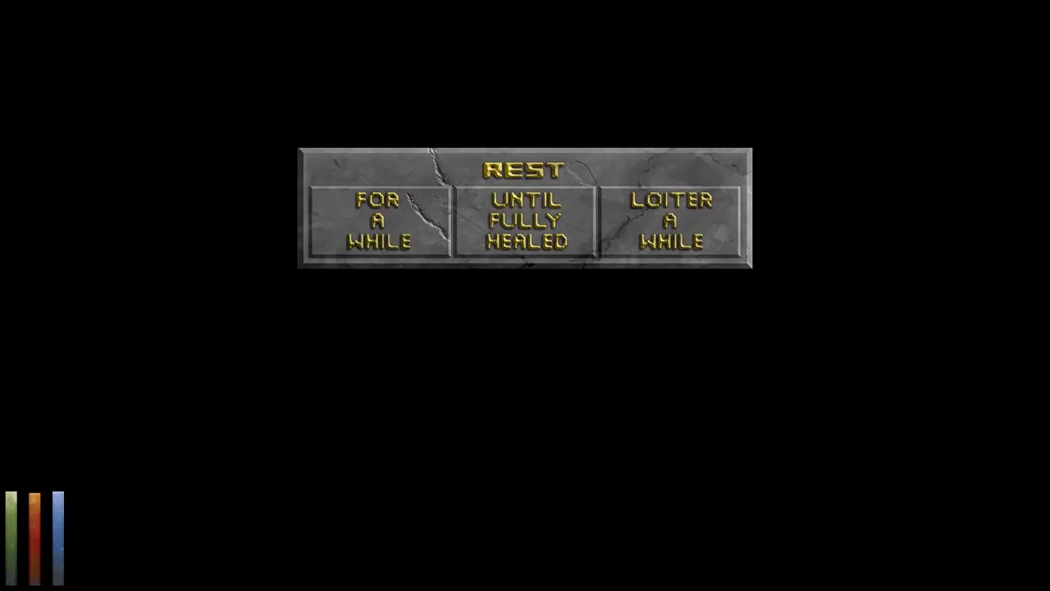
pyautogui.click(671, 222)
pyautogui.write('1')
pyautogui.press('Return')
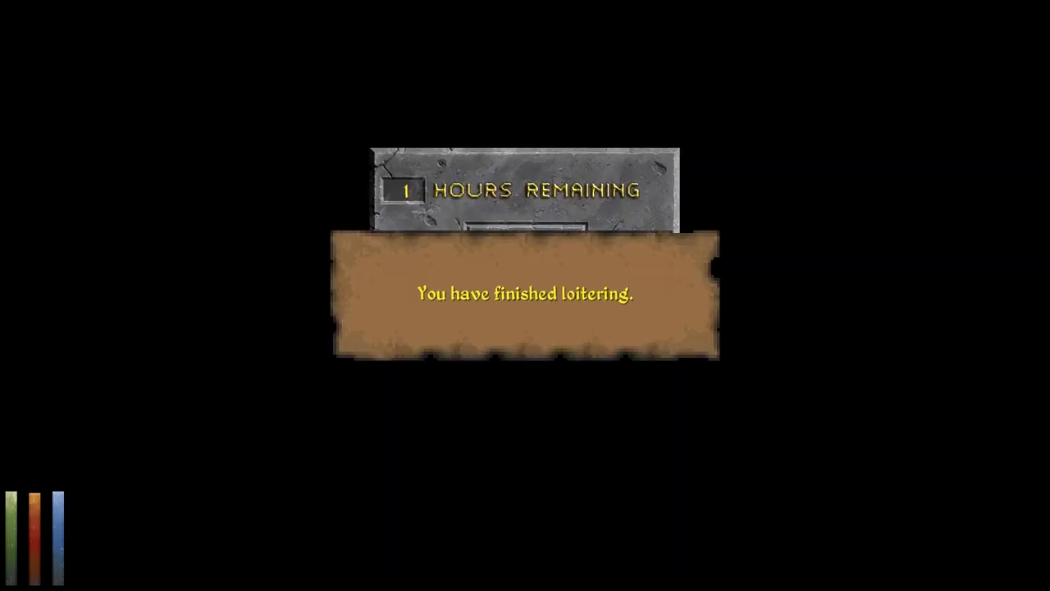
pyautogui.click(525, 296)
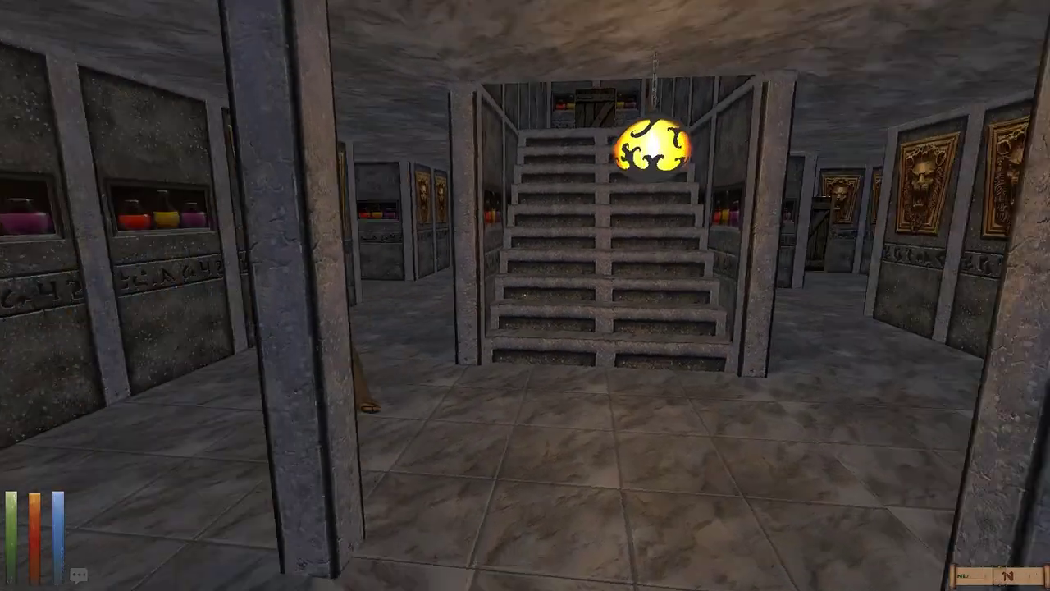
# Step: Turn toward the robed monk and save the game as 59
pyautogui.press('Left')
pyautogui.press('Left')
pyautogui.press('Left')
pyautogui.press('Escape')
pyautogui.click(394, 152)
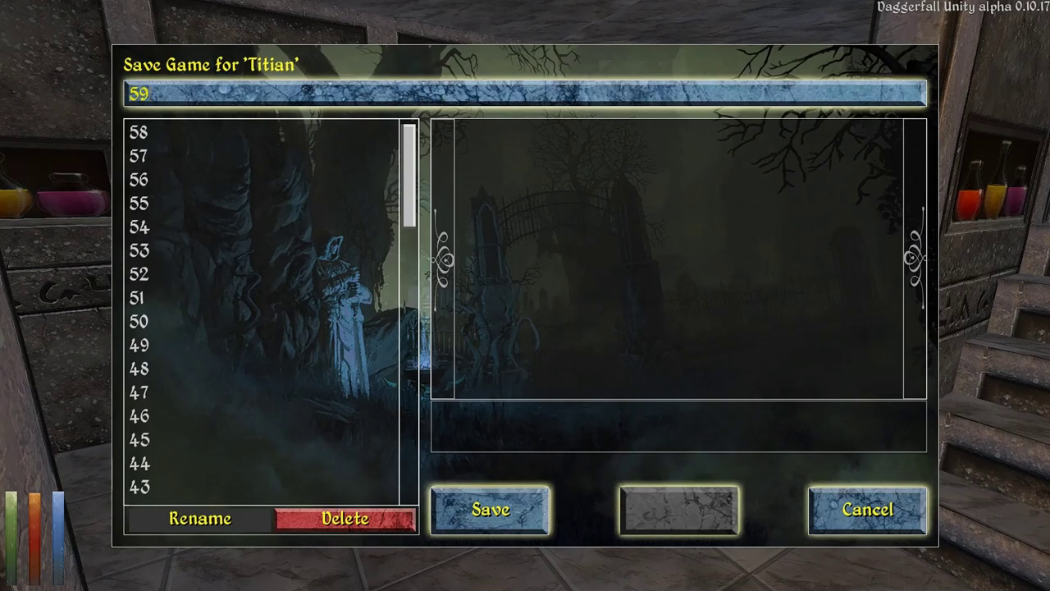
pyautogui.press('Return')
pyautogui.click(492, 295)
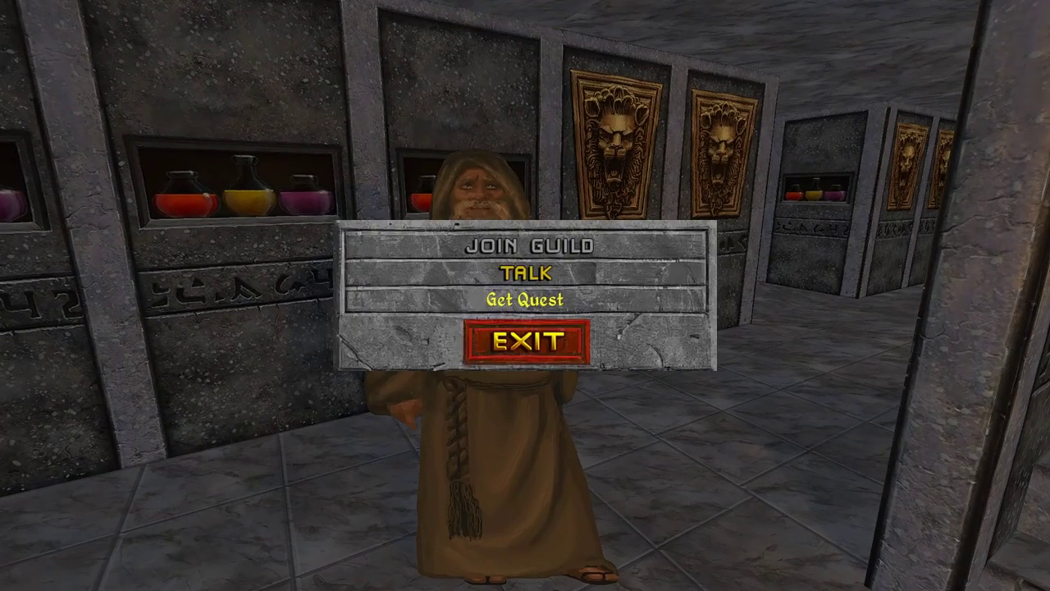
pyautogui.click(525, 299)
pyautogui.click(525, 295)
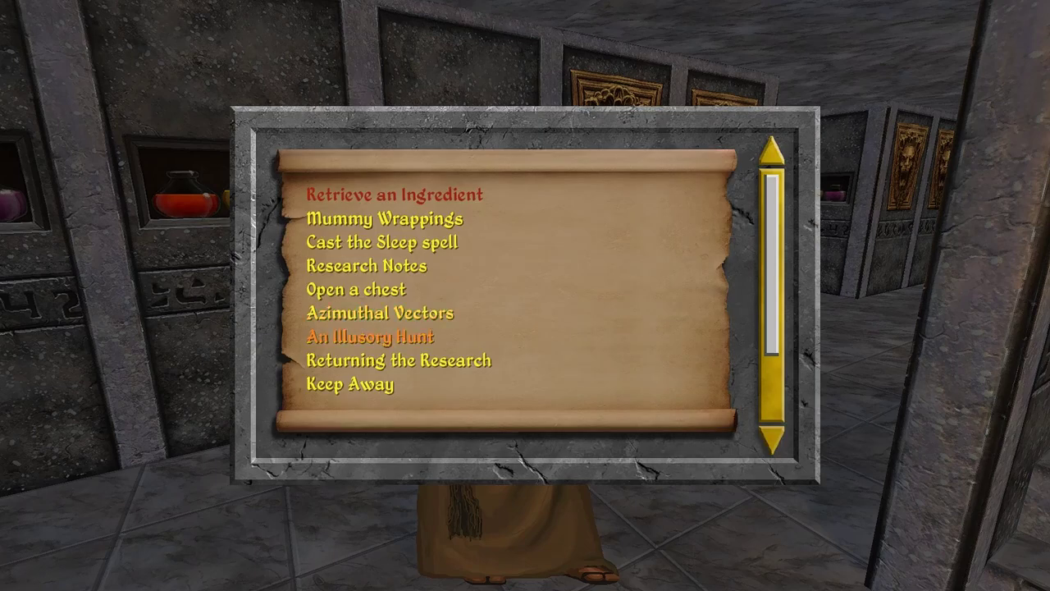
pyautogui.scroll(-2, 492, 287)
pyautogui.scroll(-1, 492, 287)
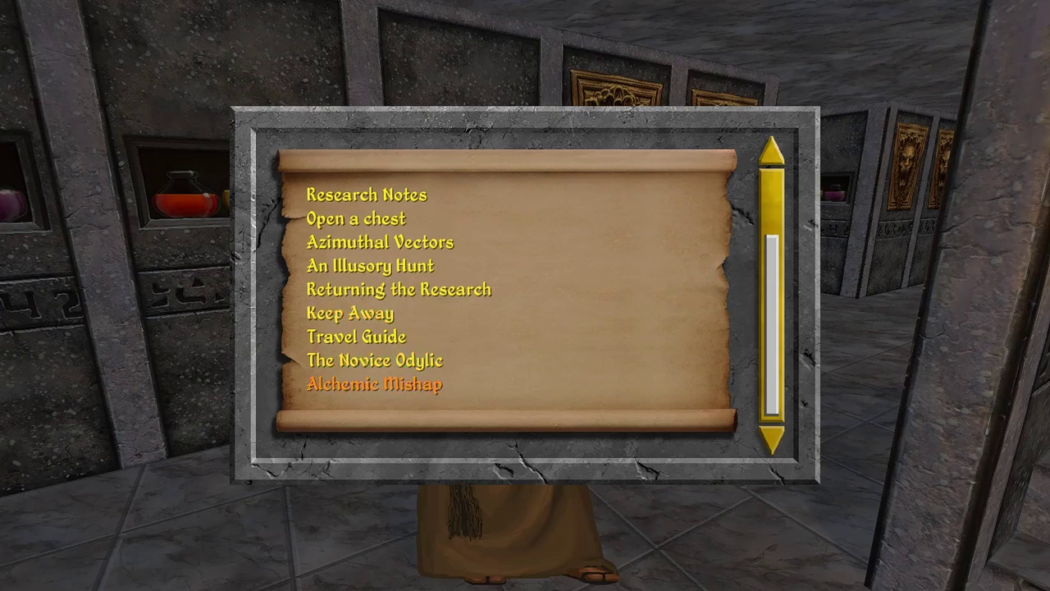
pyautogui.click(399, 289)
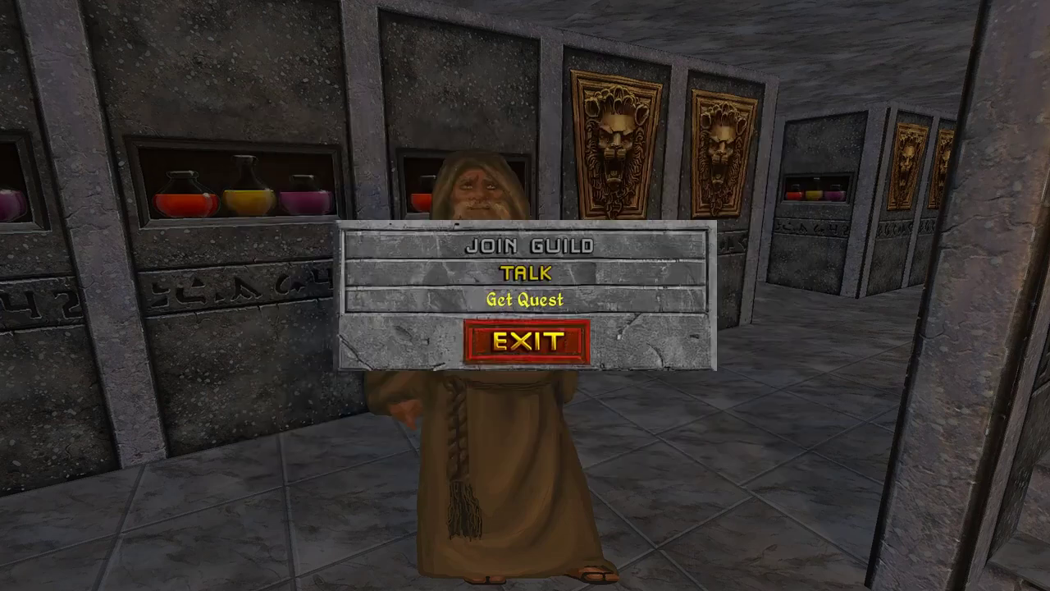
# Step: Leave the guild services, look around the hall, and walk up to the robed monk
pyautogui.press('Escape')
pyautogui.press('a')
pyautogui.press('a')
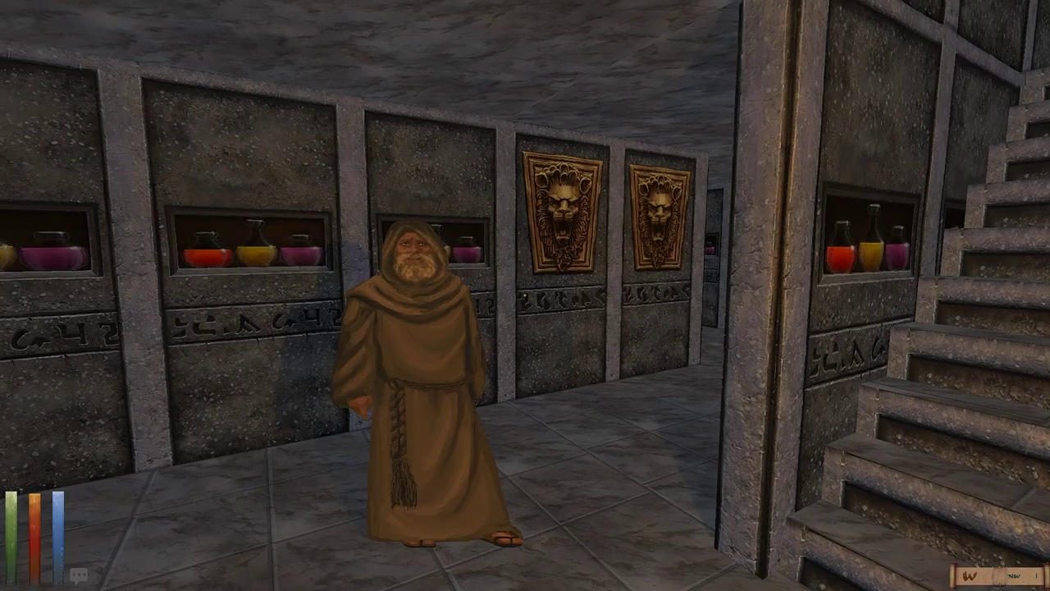
pyautogui.press('w')
pyautogui.press('w')
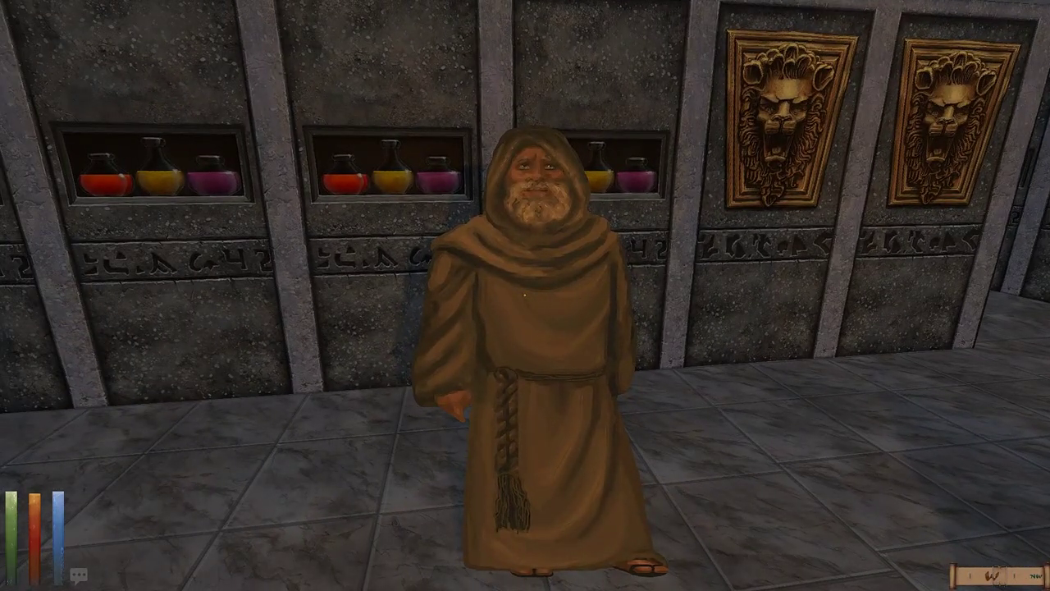